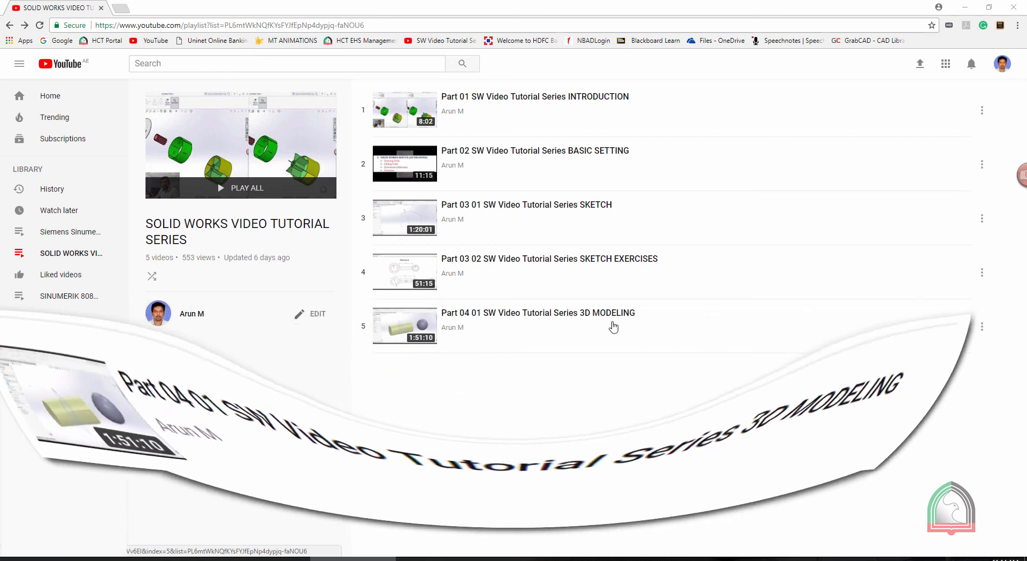
# Open the Part 04 01 3D MODELING video from the playlist, pause it and show its full description
pyautogui.click(489, 314)
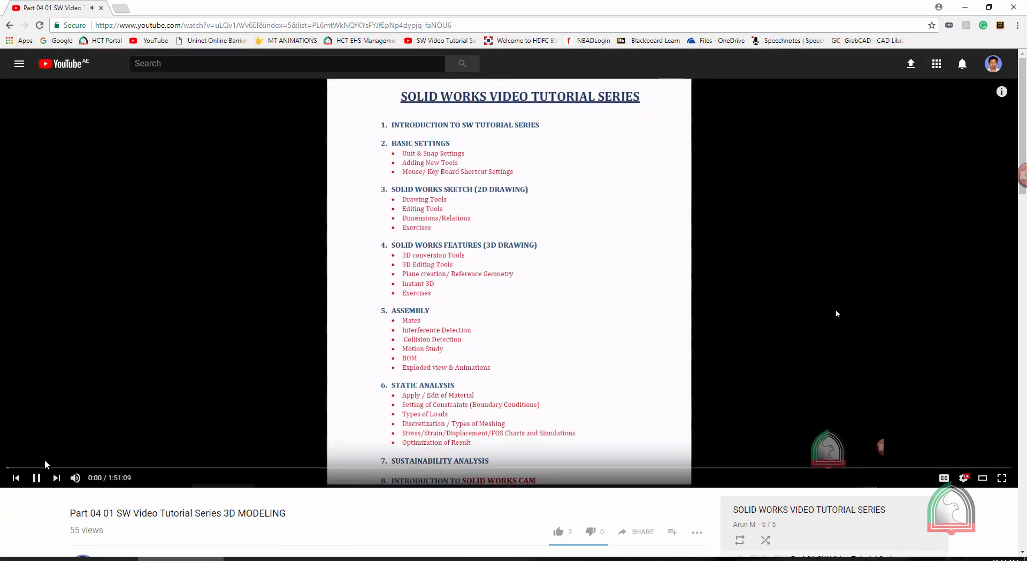
pyautogui.click(34, 478)
pyautogui.scroll(-5, 227, 319)
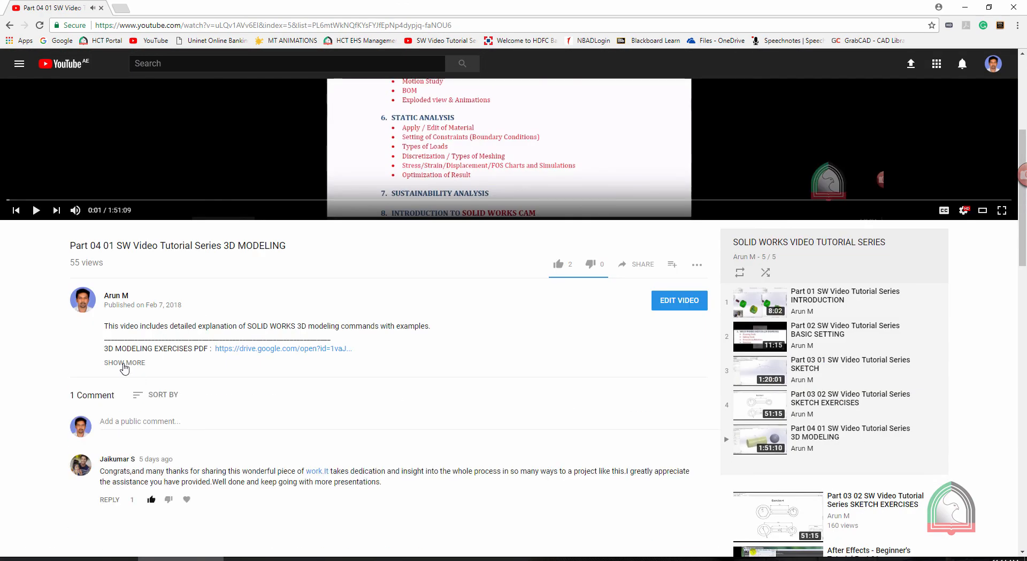
pyautogui.click(126, 363)
# Look through the tool timestamps in the description and jump to the Rib section at 01:19:44
pyautogui.scroll(-4, 417, 347)
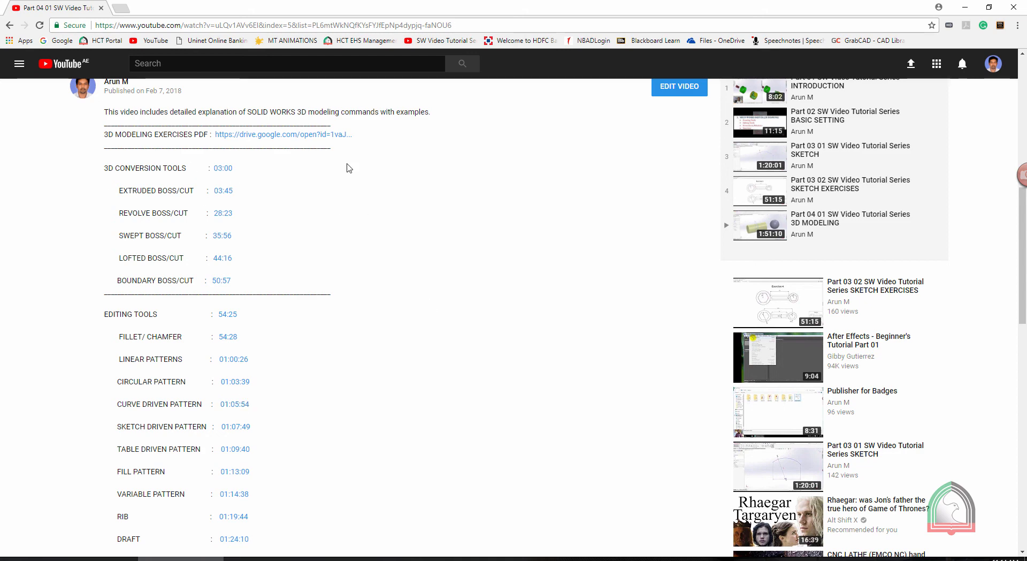
pyautogui.scroll(-4, 166, 305)
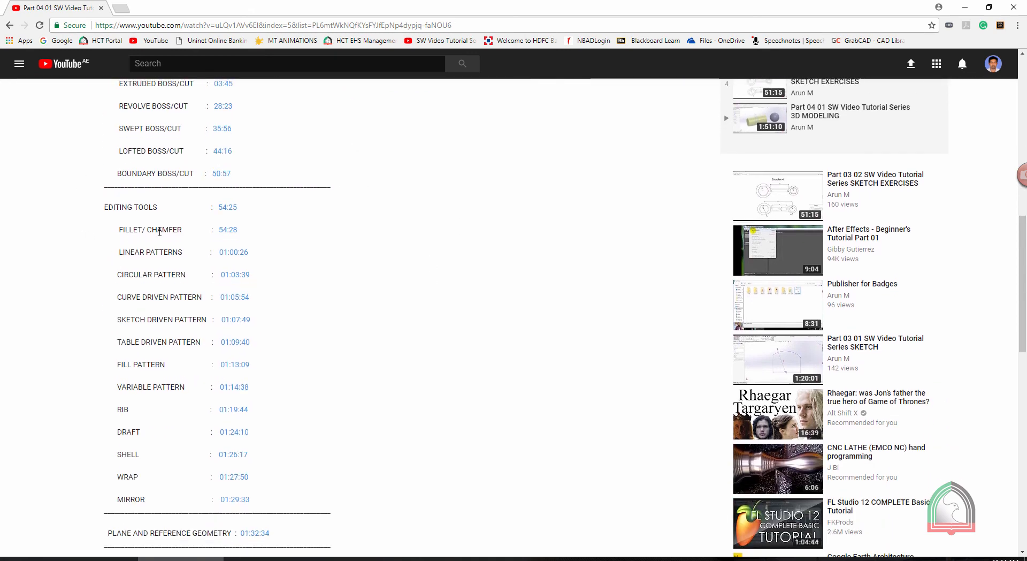
pyautogui.scroll(-2, 137, 375)
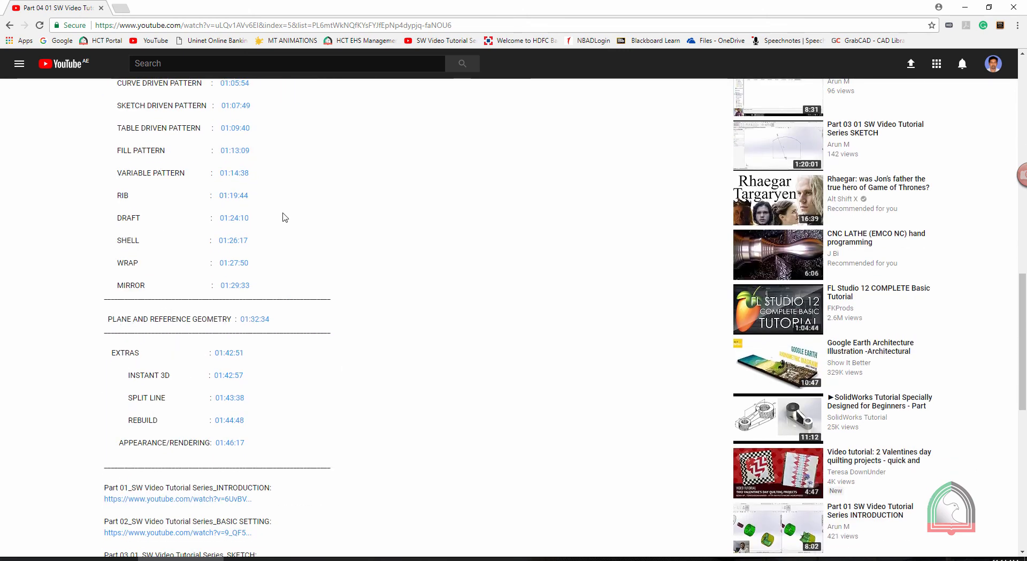
pyautogui.click(229, 194)
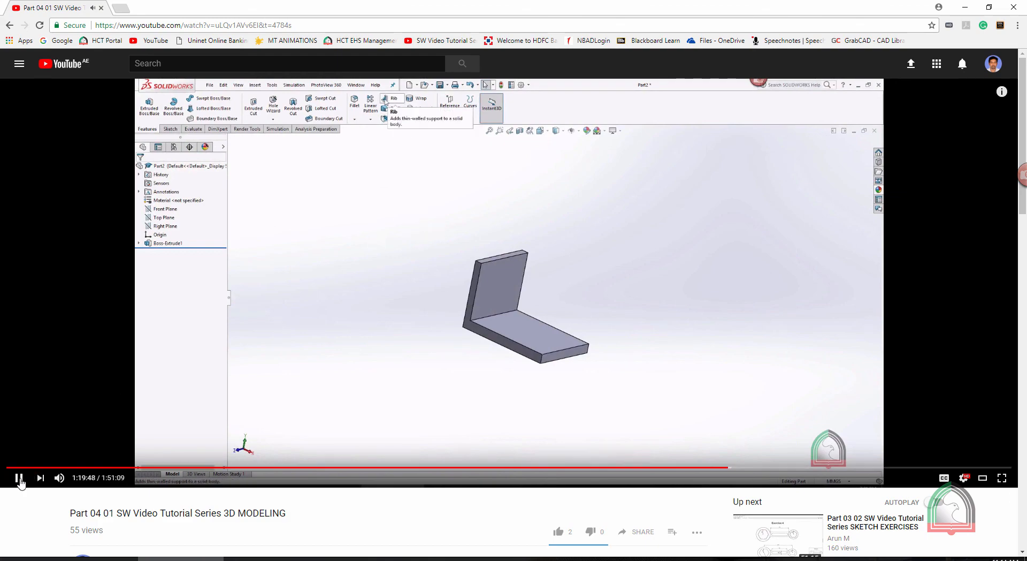
# Expand the video description again and jump to the Plane and Reference Geometry section at 01:32:34
pyautogui.scroll(-14, 225, 302)
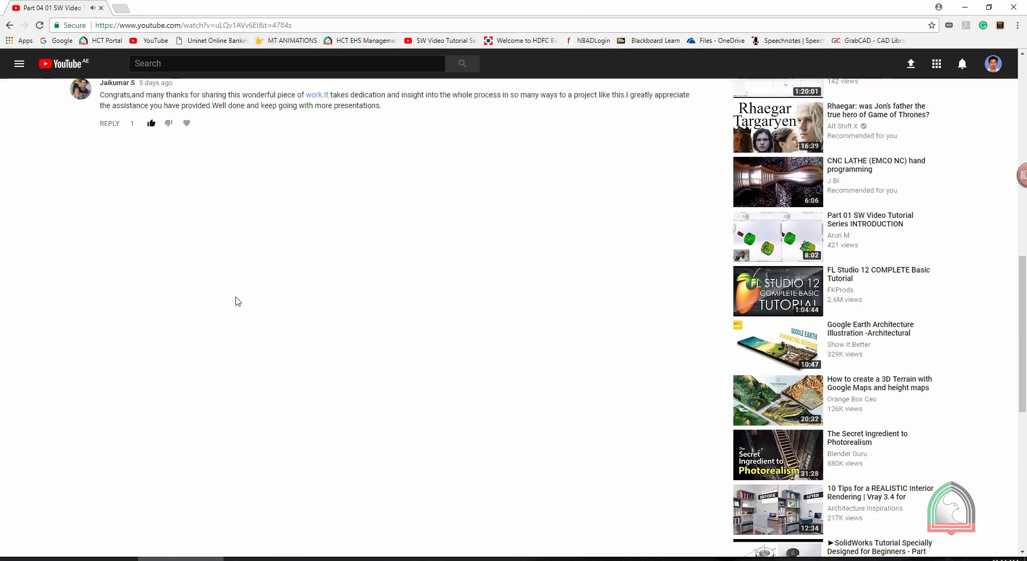
pyautogui.scroll(5, 239, 301)
pyautogui.click(122, 309)
pyautogui.scroll(-2, 353, 386)
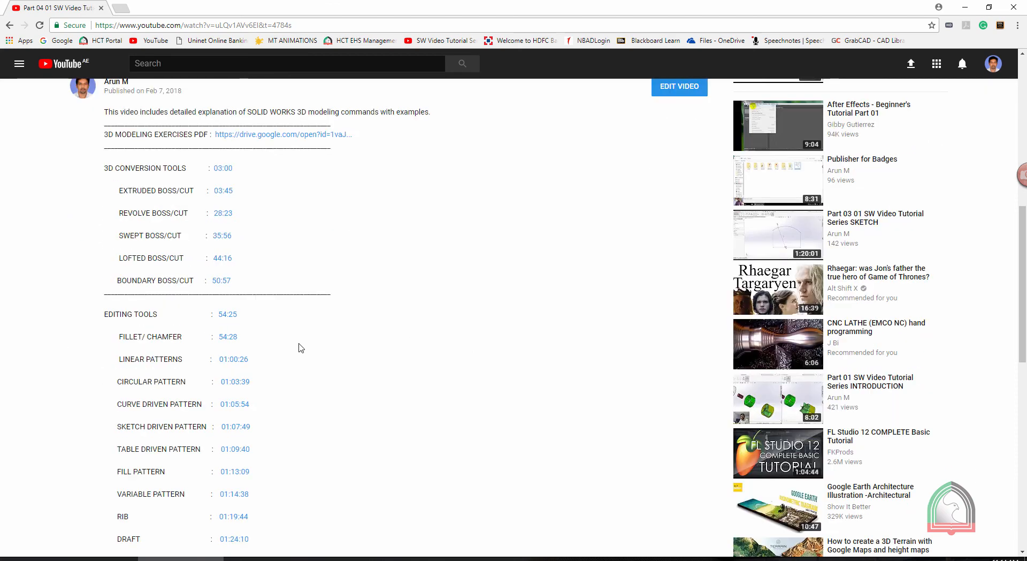
pyautogui.scroll(-5, 251, 382)
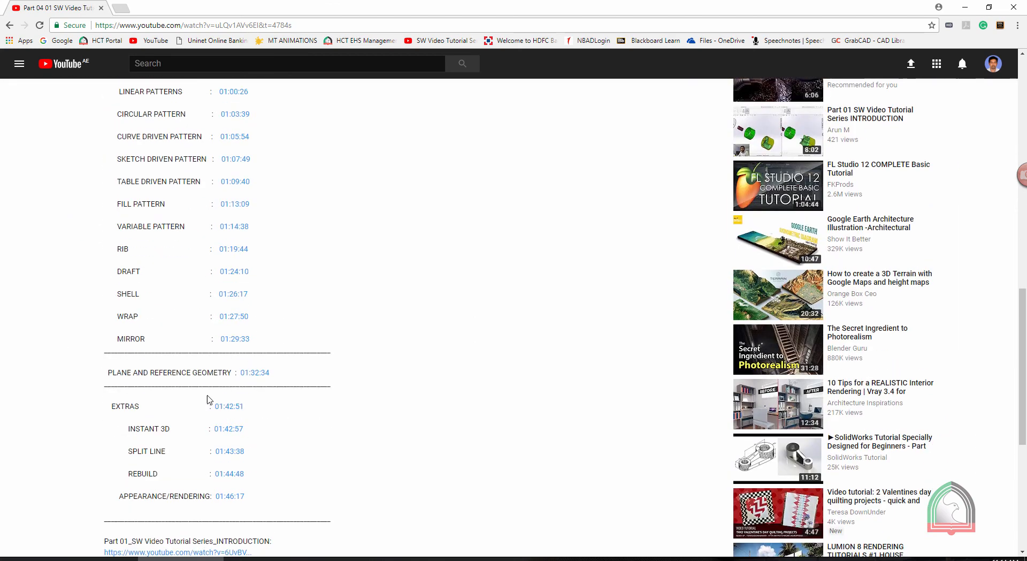
pyautogui.click(248, 373)
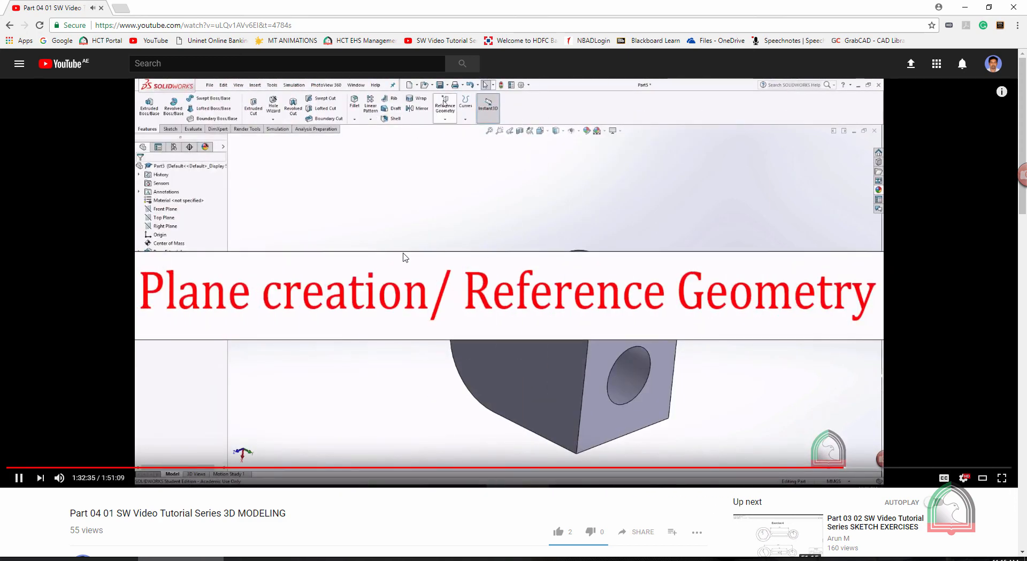
# Pause the video and review the description's remaining timestamps, the links to earlier parts and the exercises PDF link
pyautogui.click(18, 478)
pyautogui.scroll(-7, 246, 265)
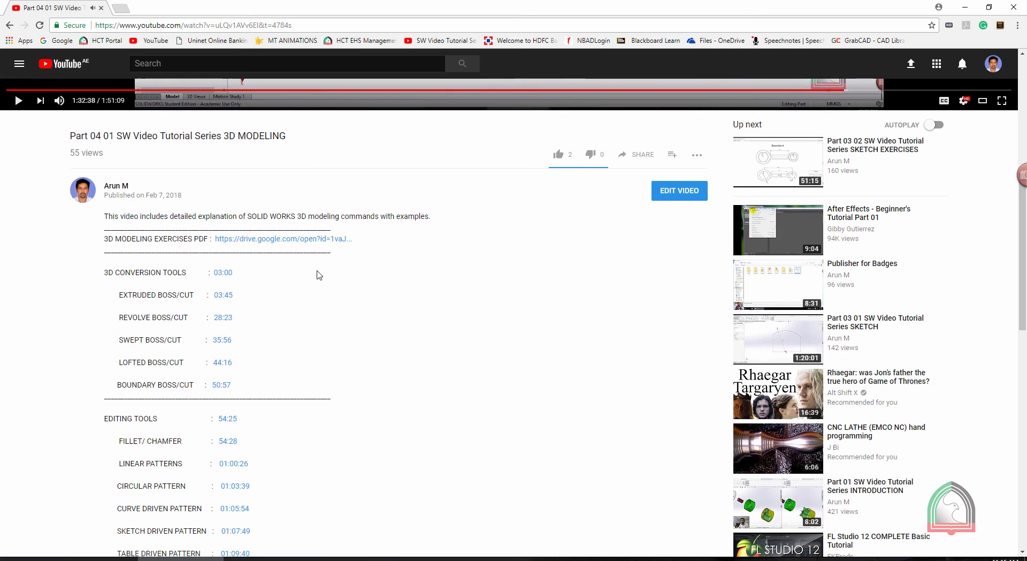
pyautogui.scroll(-10, 316, 274)
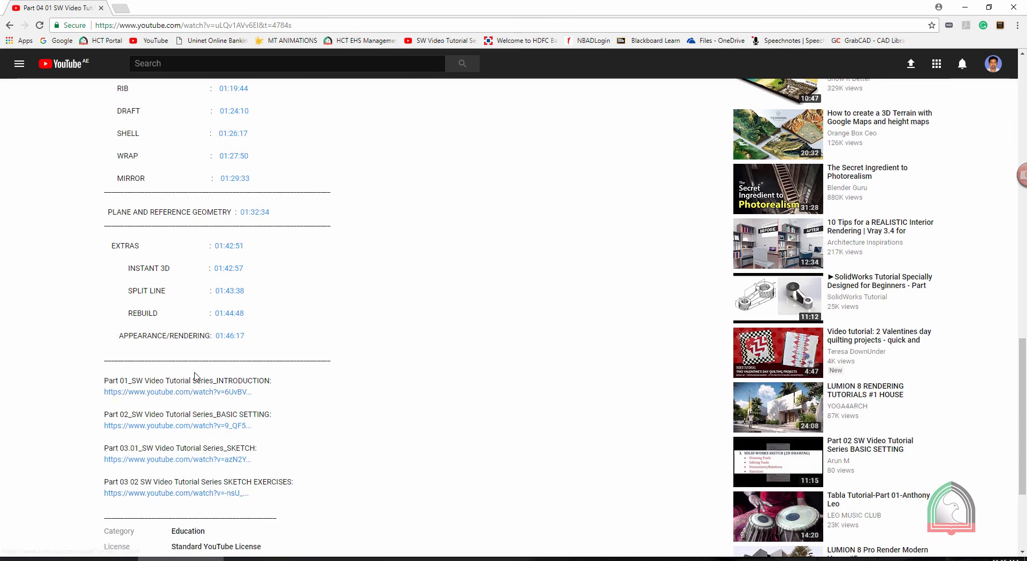
pyautogui.scroll(7, 217, 329)
pyautogui.scroll(4, 217, 325)
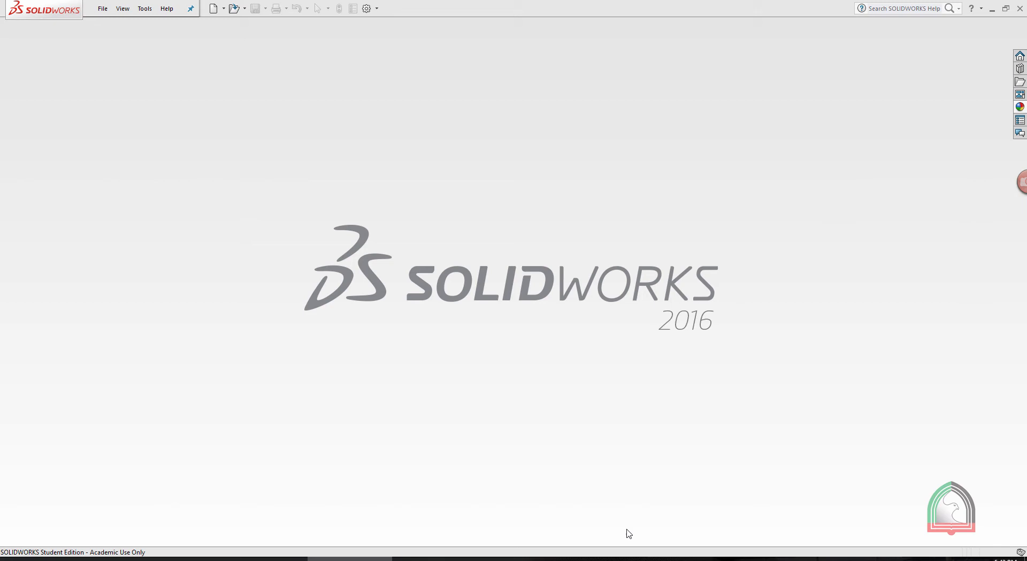
# Switch to Adobe Acrobat Reader and examine the numbered 3D modelling exercise drawings in 3D exersises.pdf
pyautogui.click(618, 558)
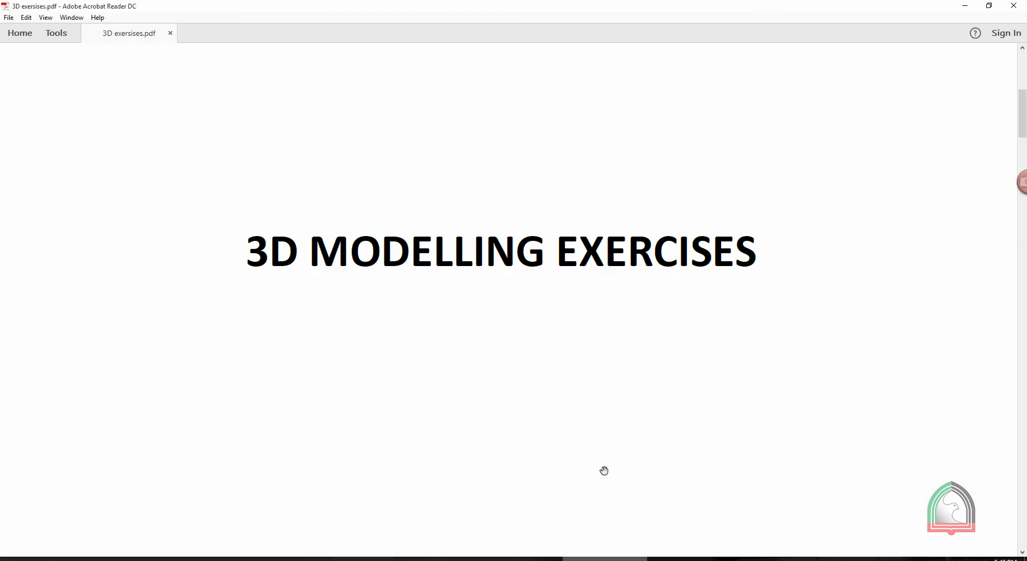
pyautogui.scroll(-4, 580, 297)
pyautogui.scroll(-15, 580, 301)
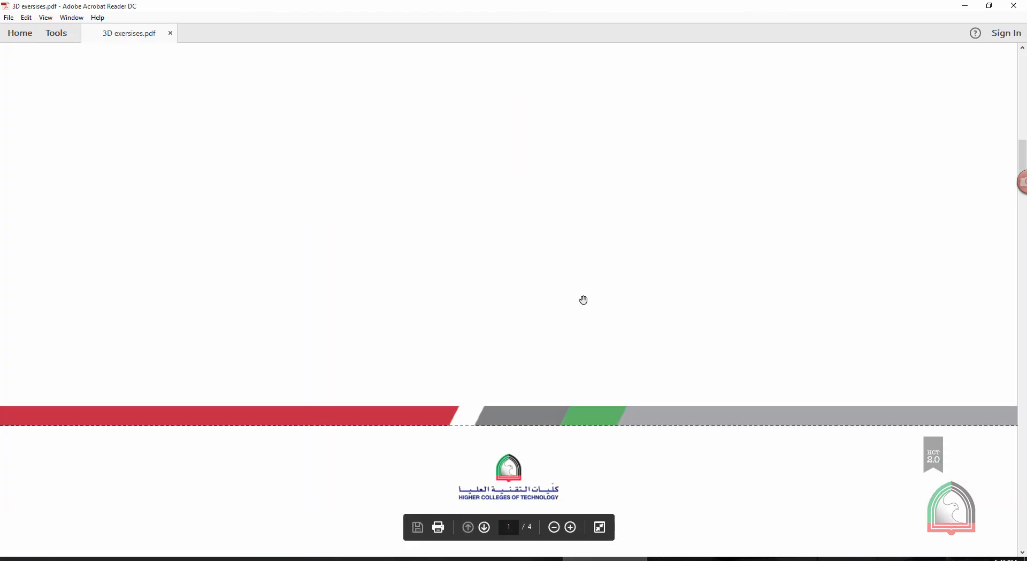
pyautogui.scroll(-20, 586, 301)
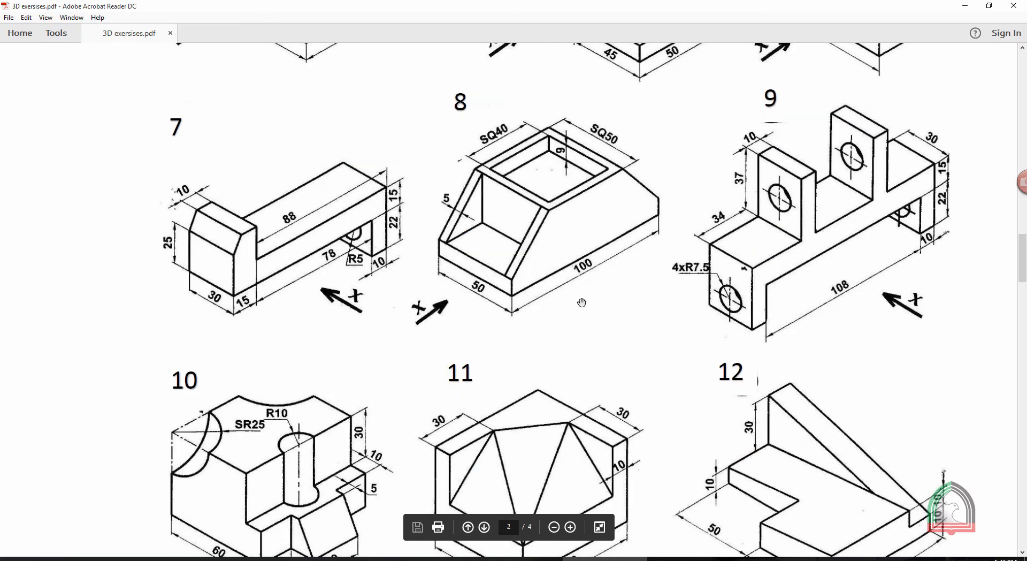
pyautogui.scroll(-15, 581, 303)
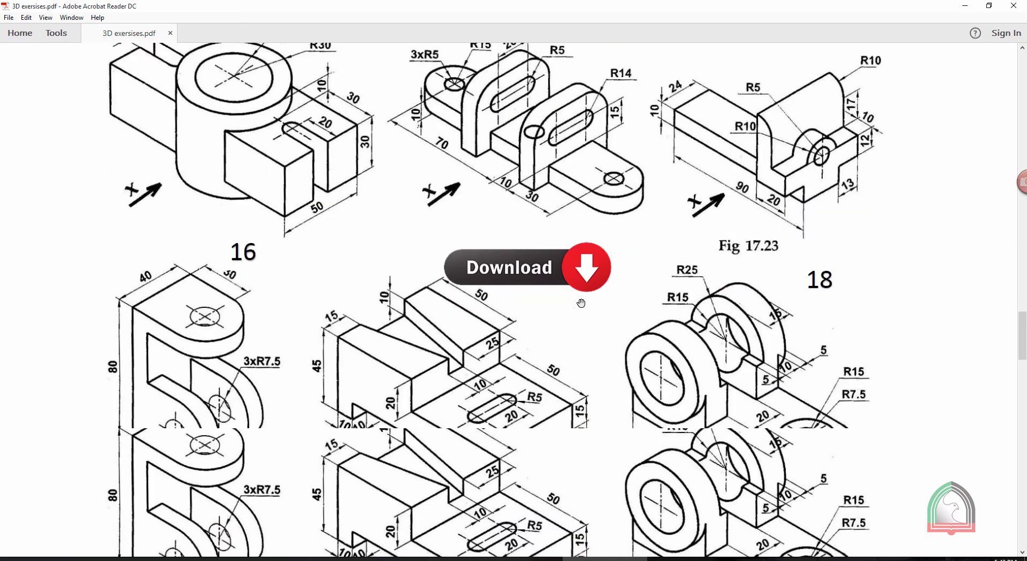
pyautogui.scroll(-15, 584, 302)
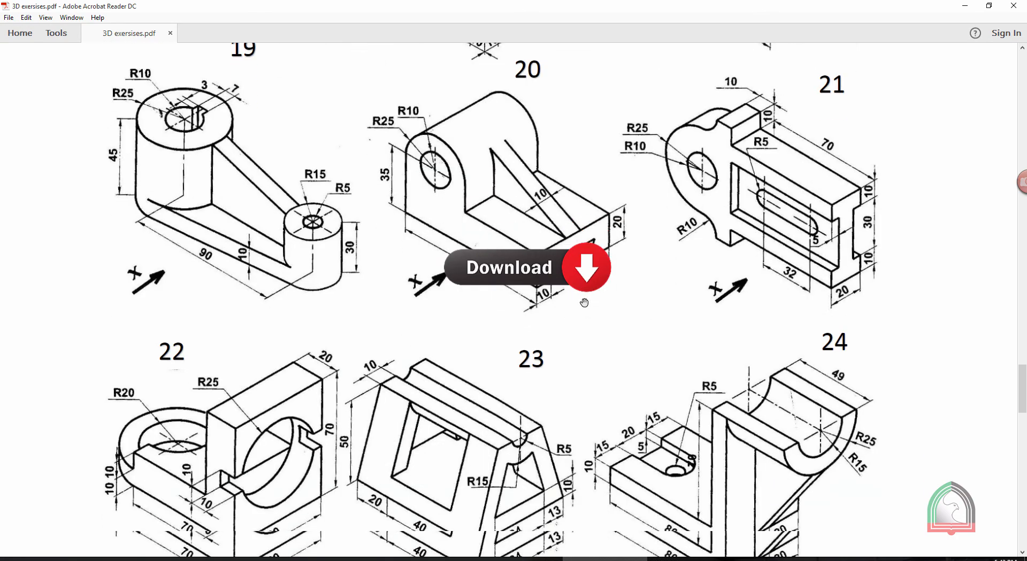
pyautogui.scroll(-8, 585, 303)
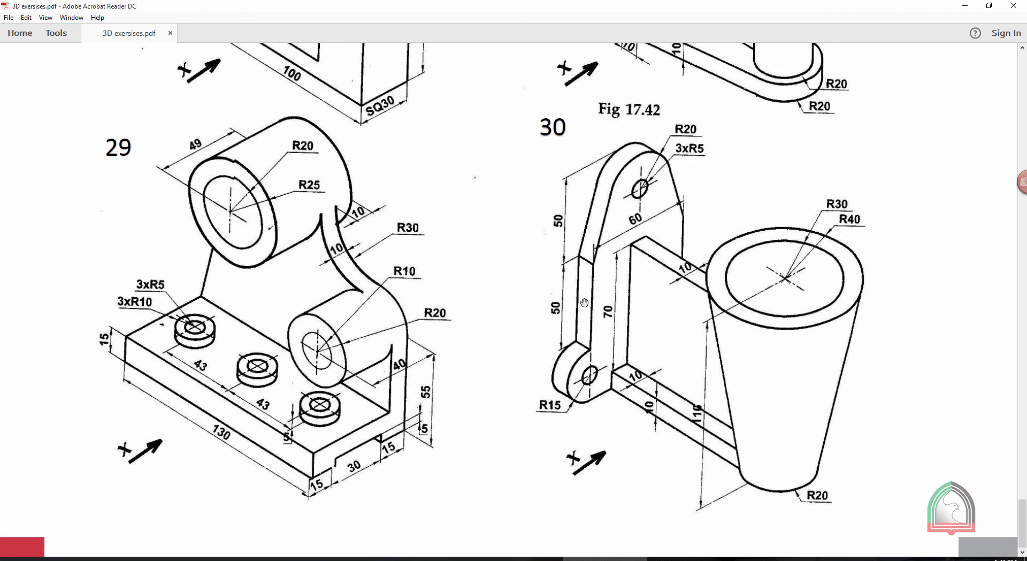
pyautogui.scroll(4, 584, 303)
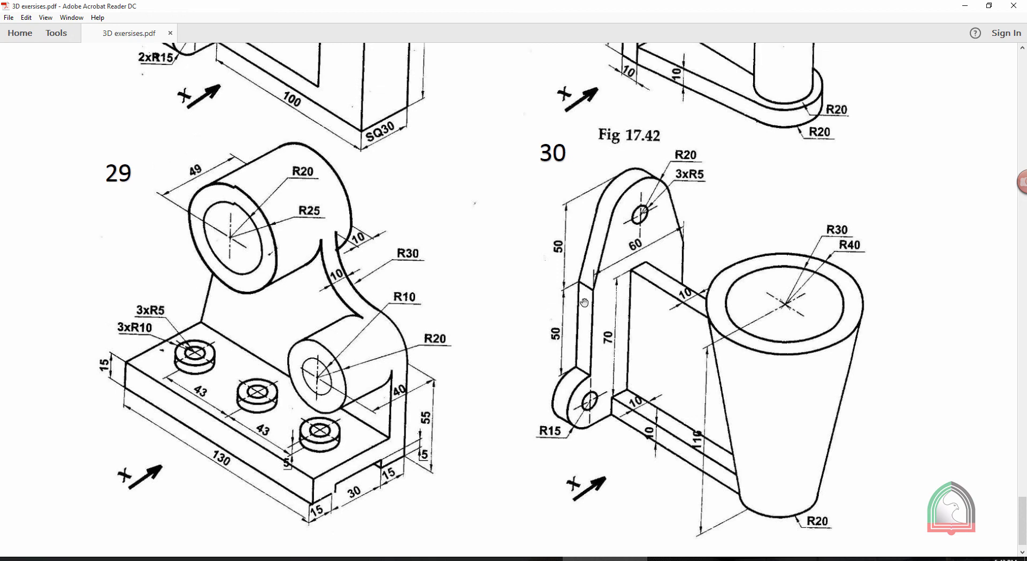
pyautogui.scroll(20, 584, 302)
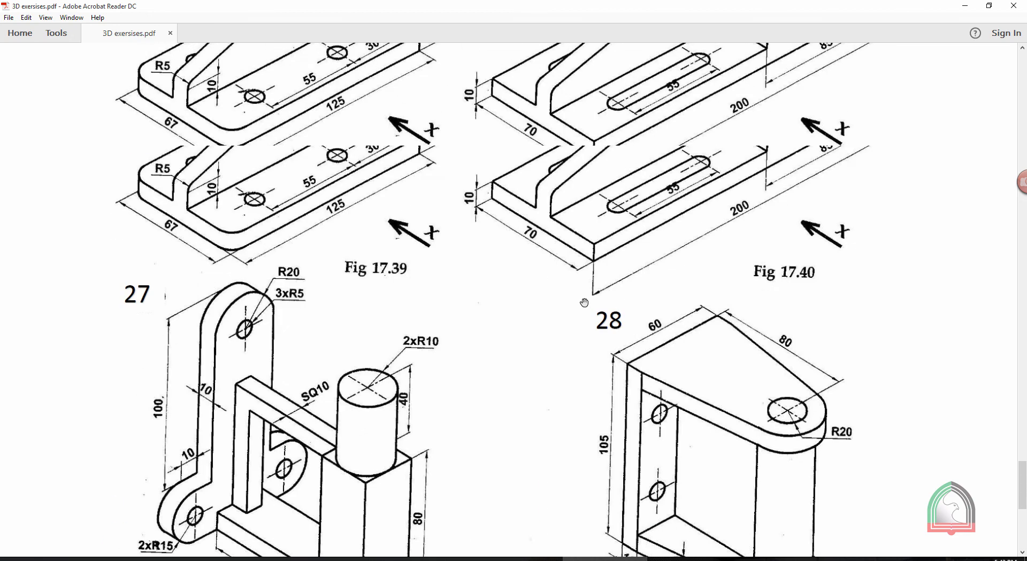
pyautogui.scroll(7, 585, 303)
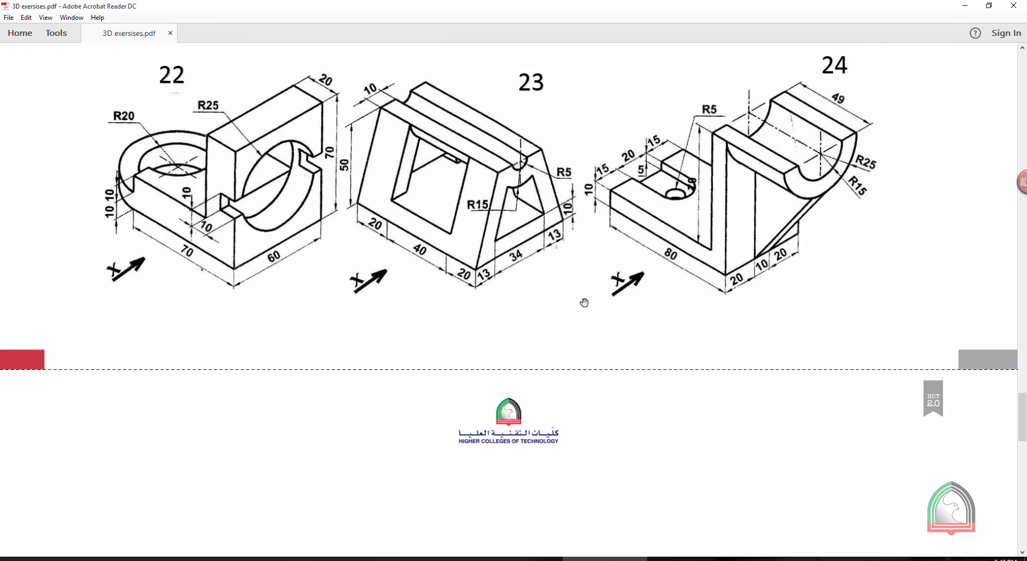
pyautogui.scroll(10, 584, 303)
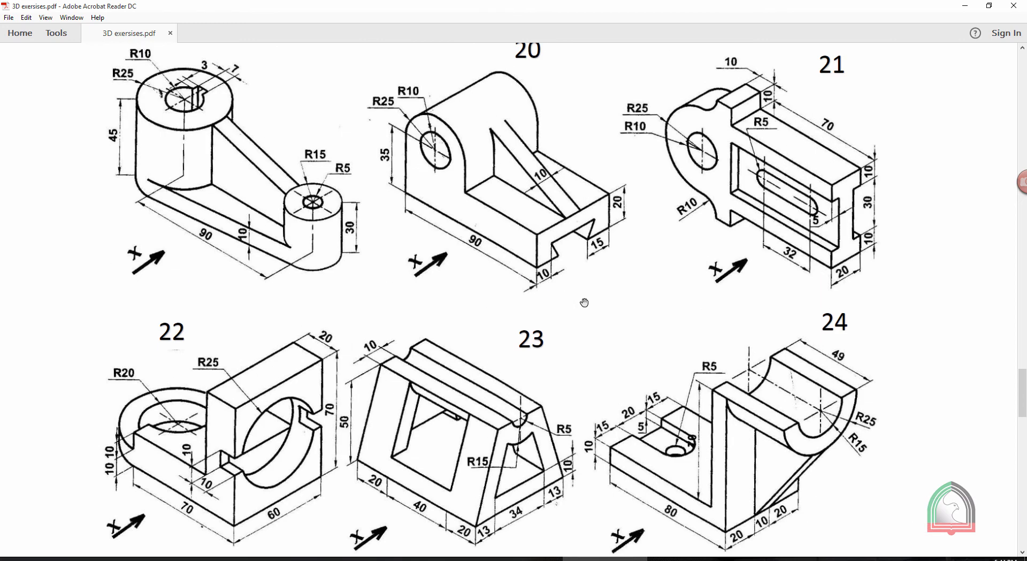
pyautogui.scroll(20, 584, 303)
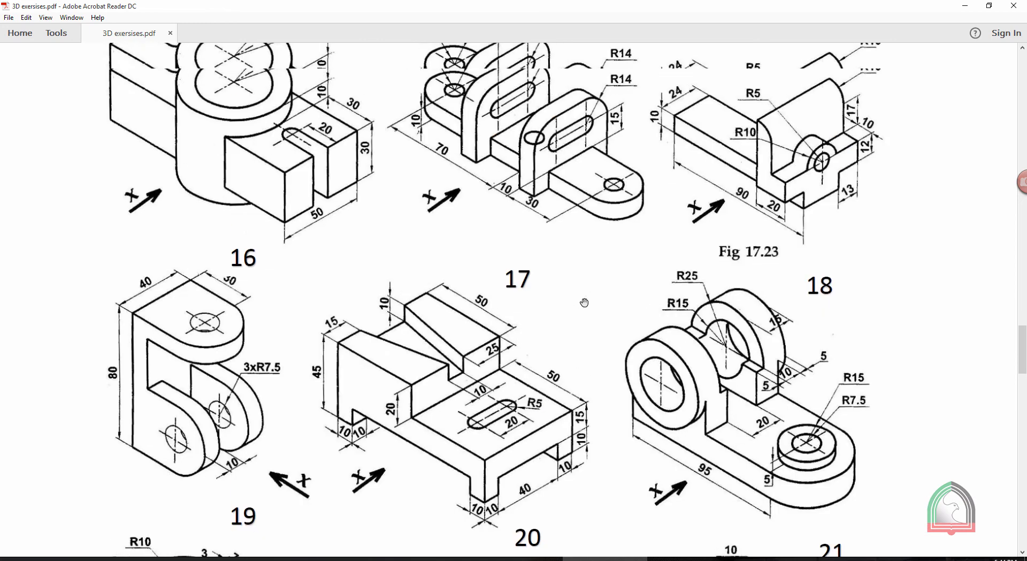
pyautogui.scroll(20, 584, 303)
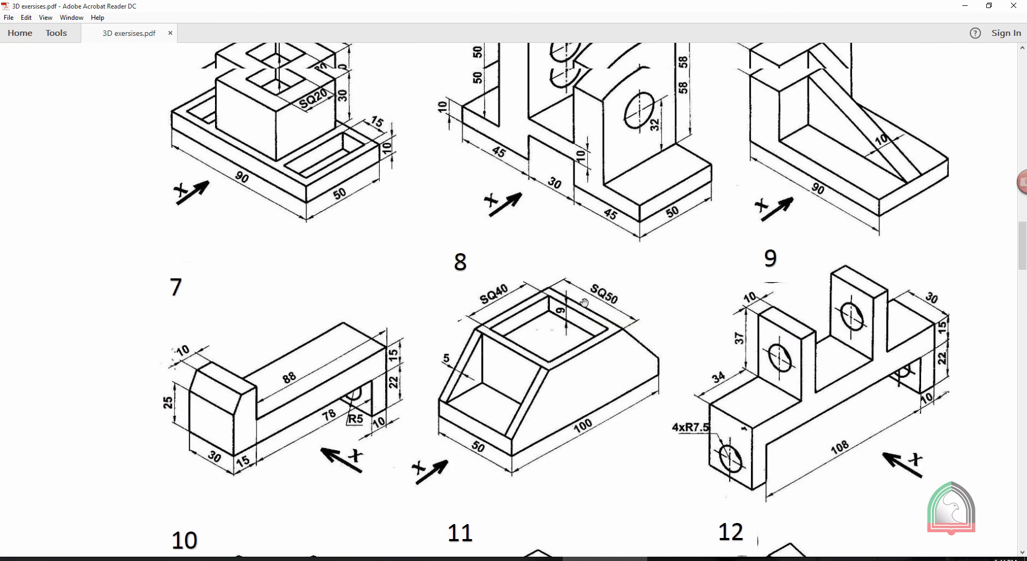
pyautogui.scroll(6, 584, 303)
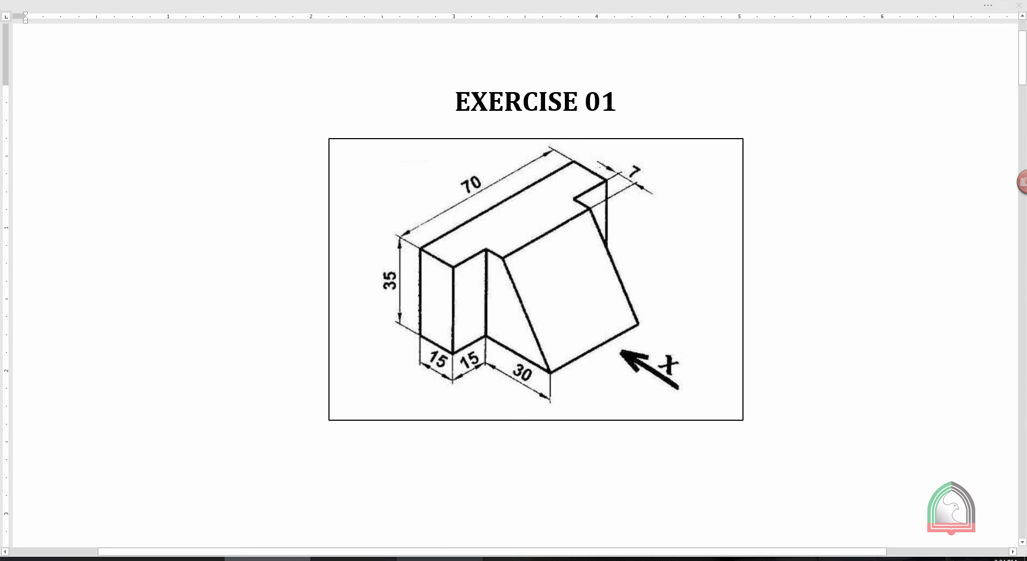
# Switch to SOLIDWORKS and create a new part document
pyautogui.click(457, 559)
pyautogui.click(212, 9)
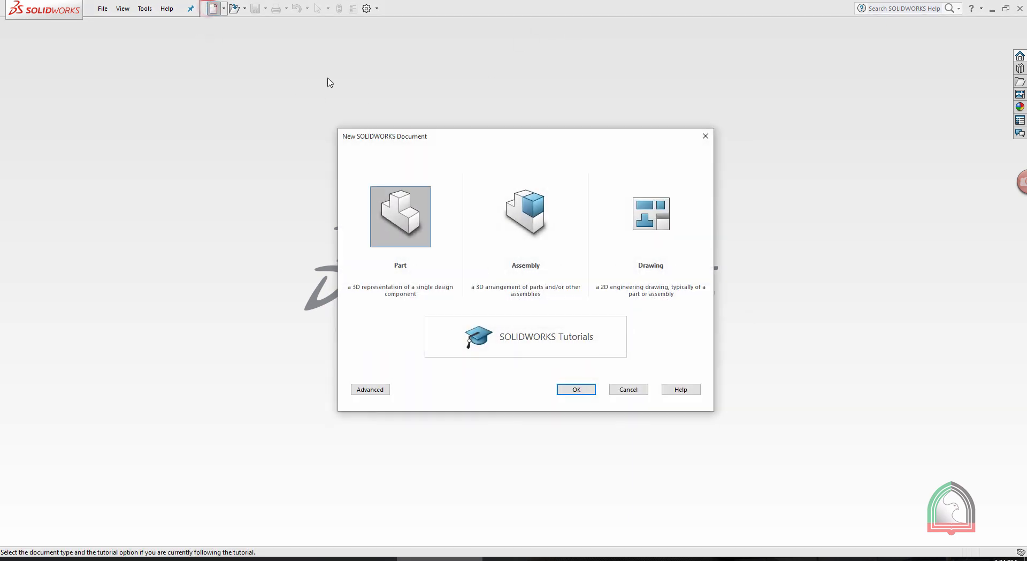
pyautogui.doubleClick(395, 208)
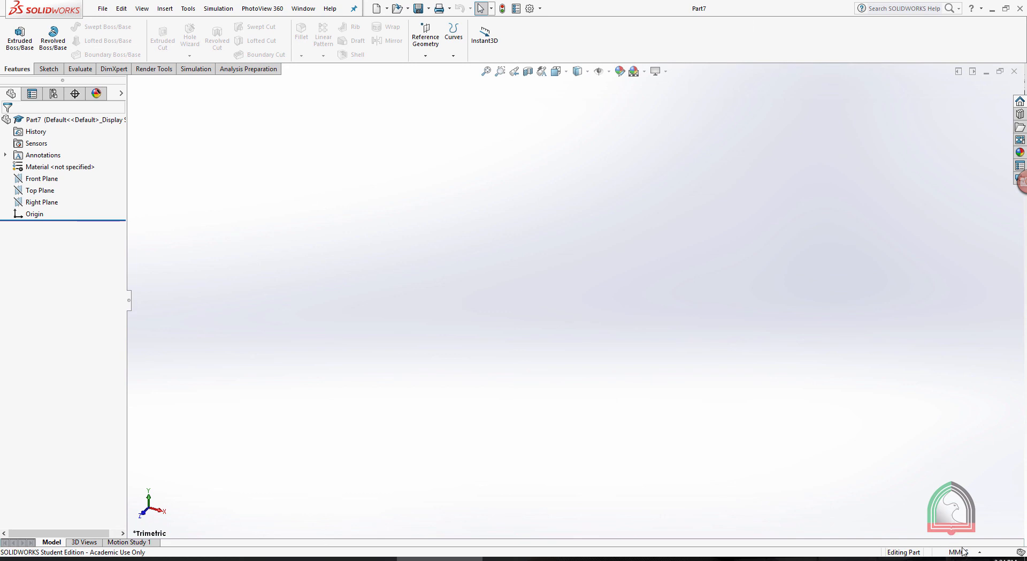
# Start a new 2D sketch on the Front Plane
pyautogui.click(46, 69)
pyautogui.click(14, 55)
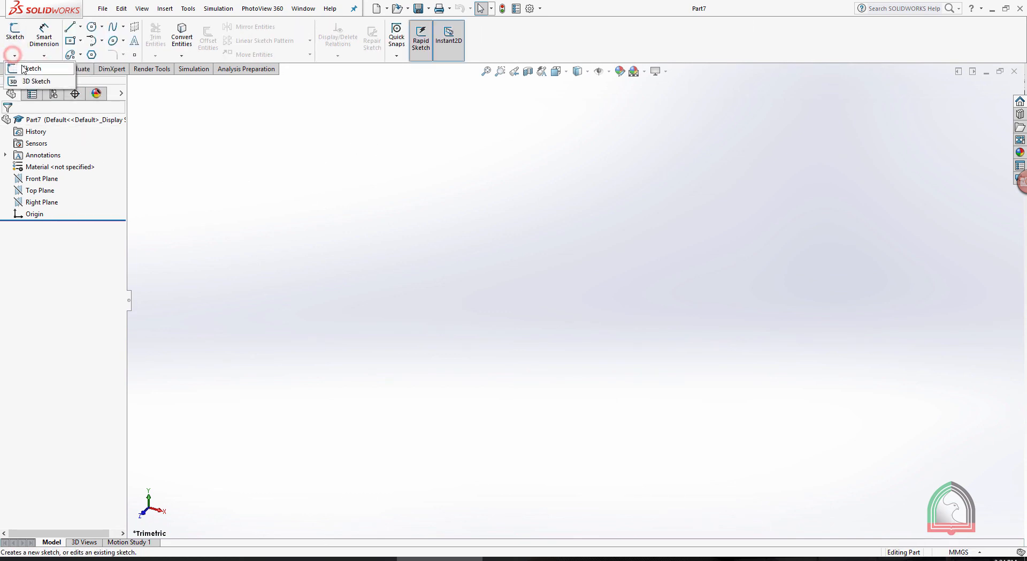
pyautogui.click(20, 65)
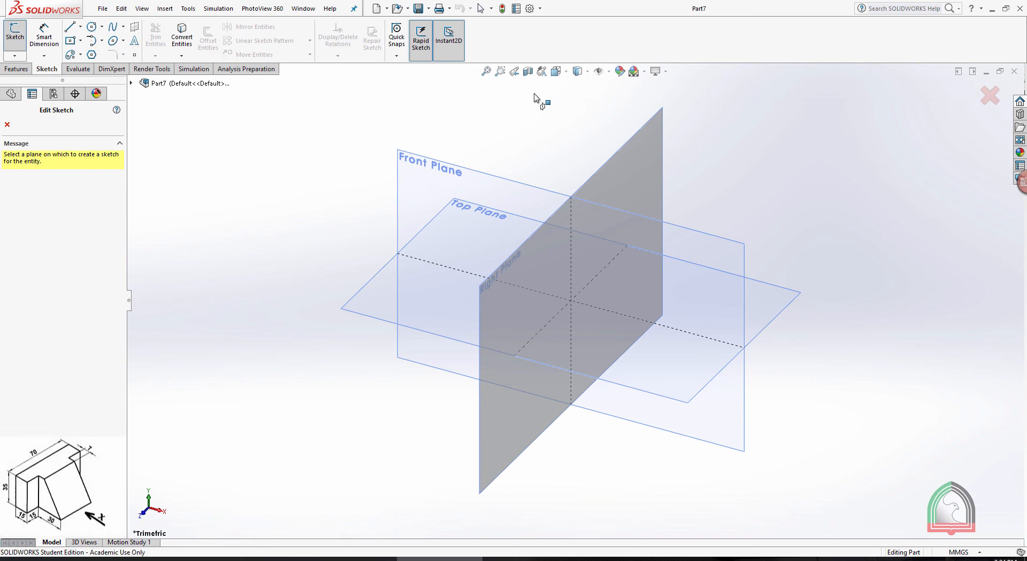
pyautogui.click(438, 162)
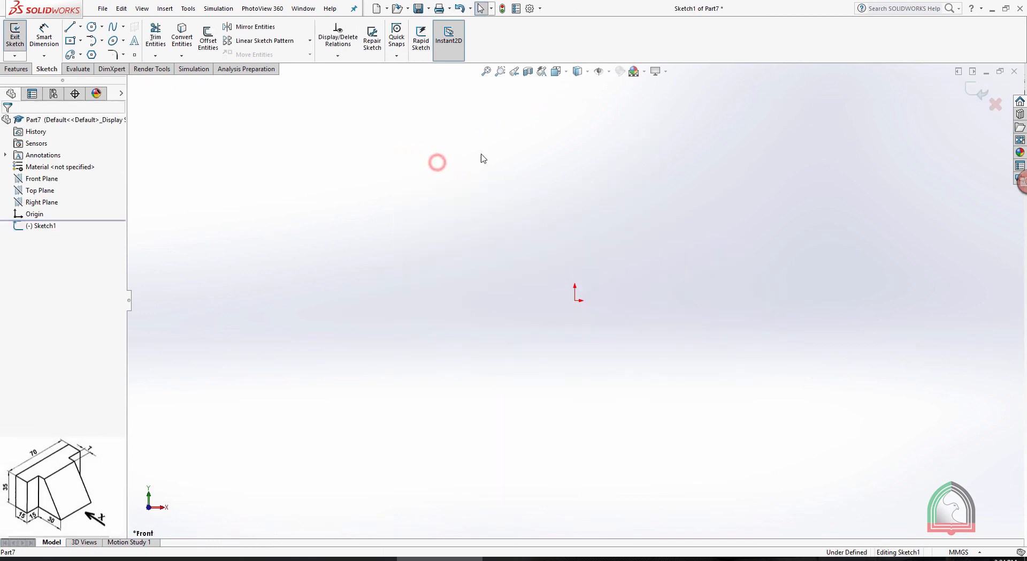
# Sketch a center rectangle centred on the origin, 35 mm high and 70 mm wide
pyautogui.click(70, 41)
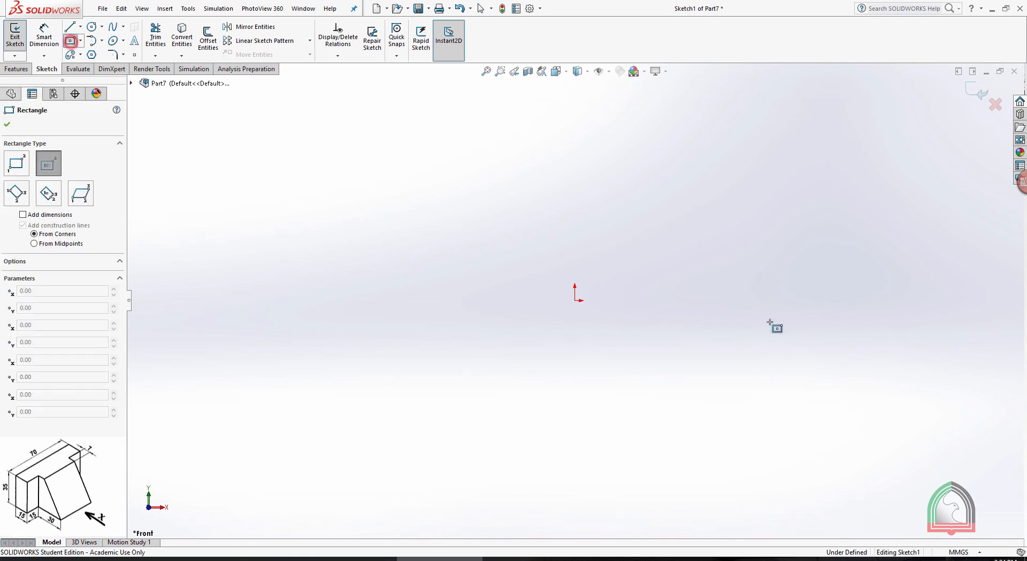
pyautogui.click(575, 300)
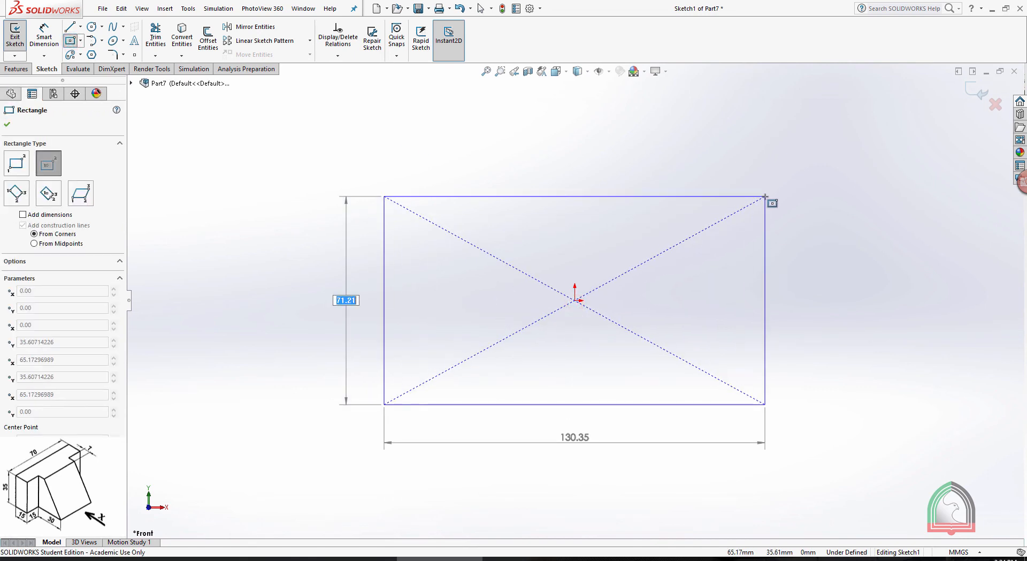
pyautogui.write('35')
pyautogui.press('Tab')
pyautogui.write('70')
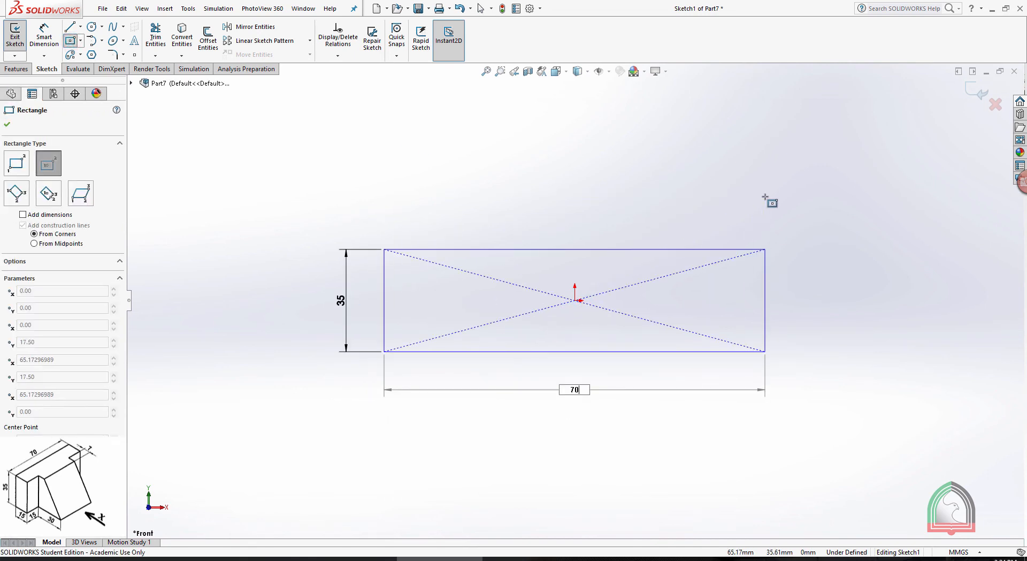
pyautogui.press('Return')
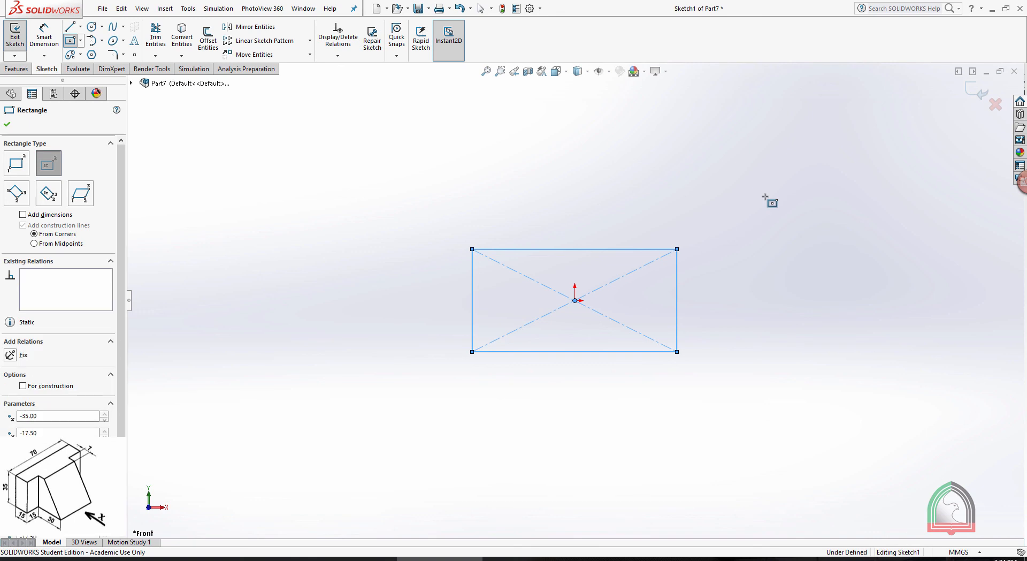
# Dimension the rectangle's height as 35 mm and its width as 70 mm, and exit the sketch
pyautogui.click(47, 34)
pyautogui.click(472, 285)
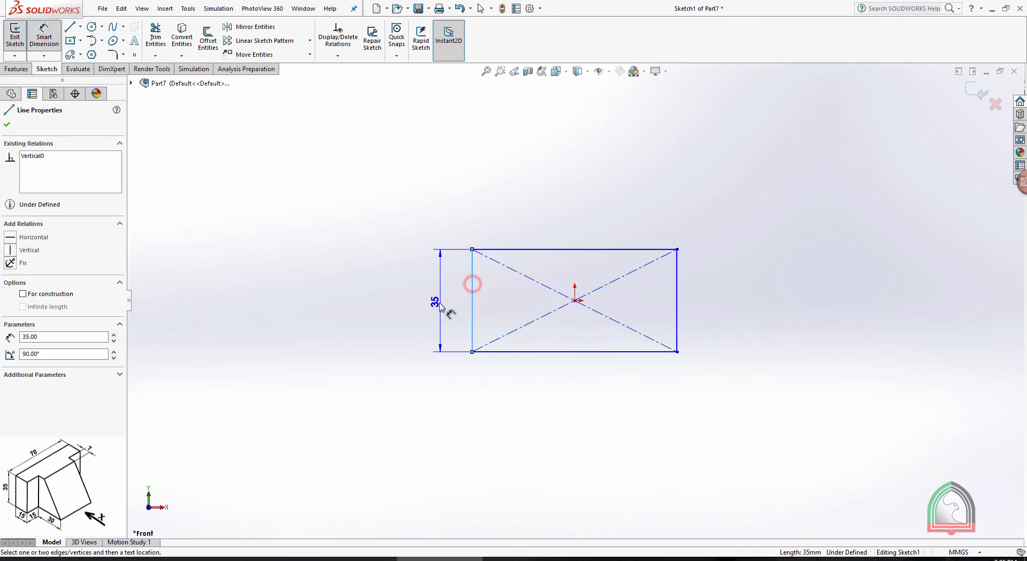
pyautogui.click(437, 302)
pyautogui.click(397, 300)
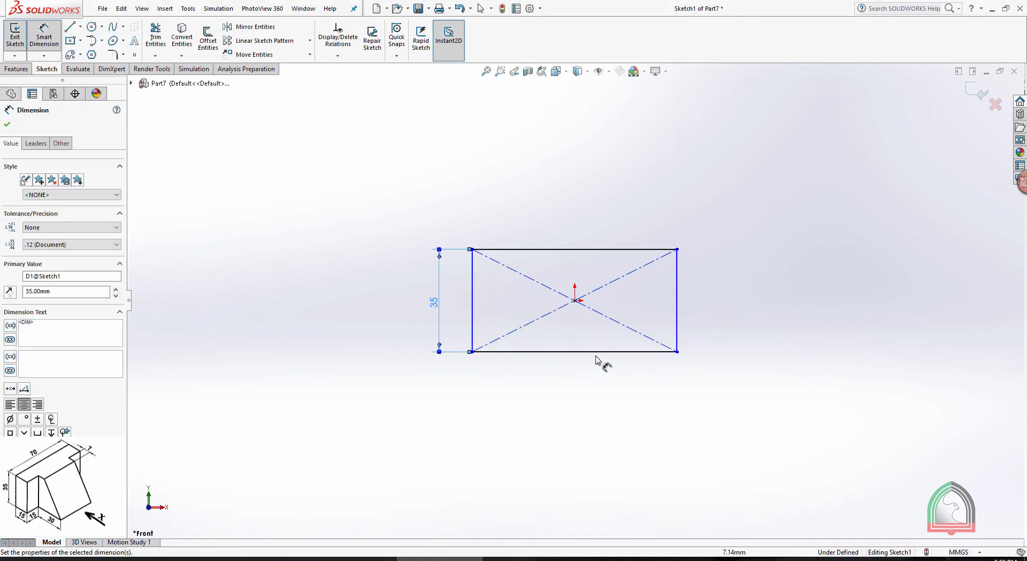
pyautogui.click(609, 352)
pyautogui.click(577, 381)
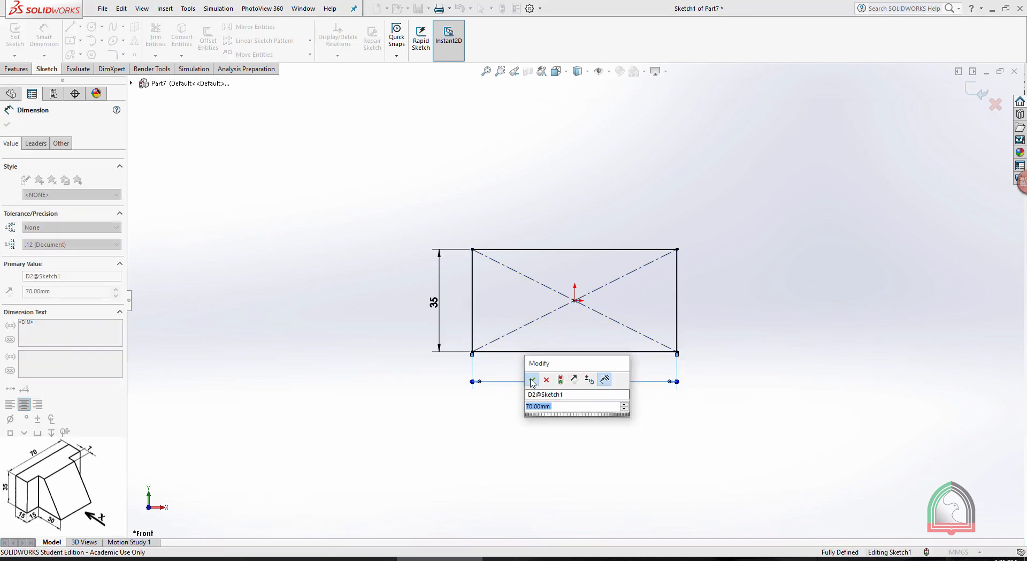
pyautogui.press('Return')
pyautogui.click(768, 265)
pyautogui.click(975, 92)
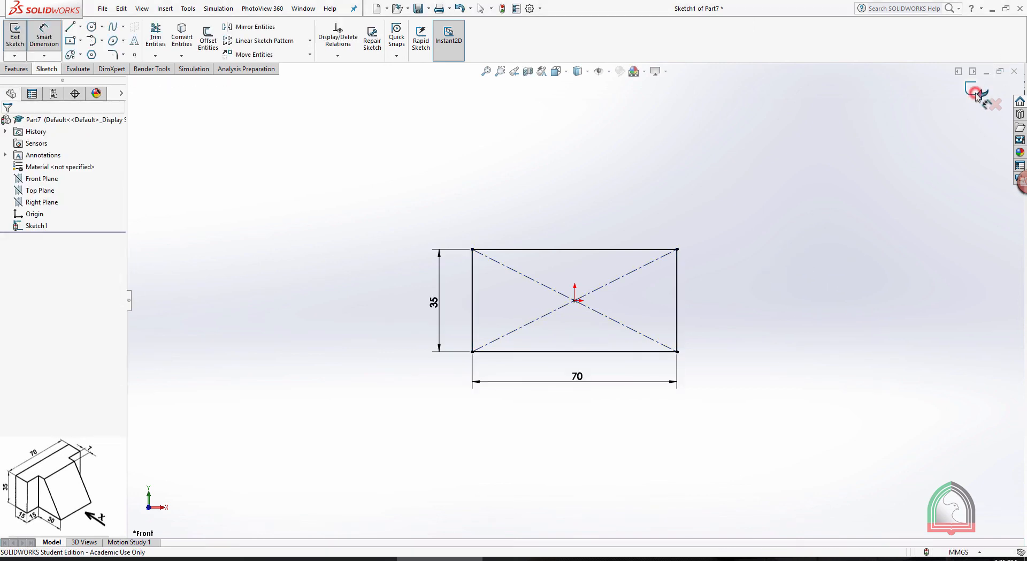
# Extrude the rectangle sketch 15 mm with a blind end condition into a solid block
pyautogui.moveTo(869, 155); pyautogui.dragTo(749, 252, button='middle')
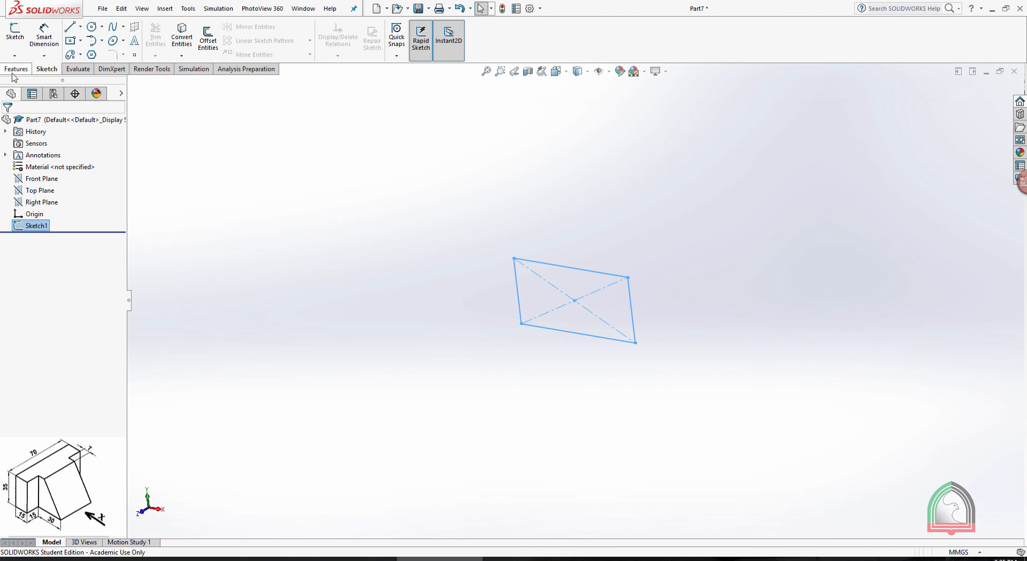
pyautogui.click(16, 69)
pyautogui.click(20, 38)
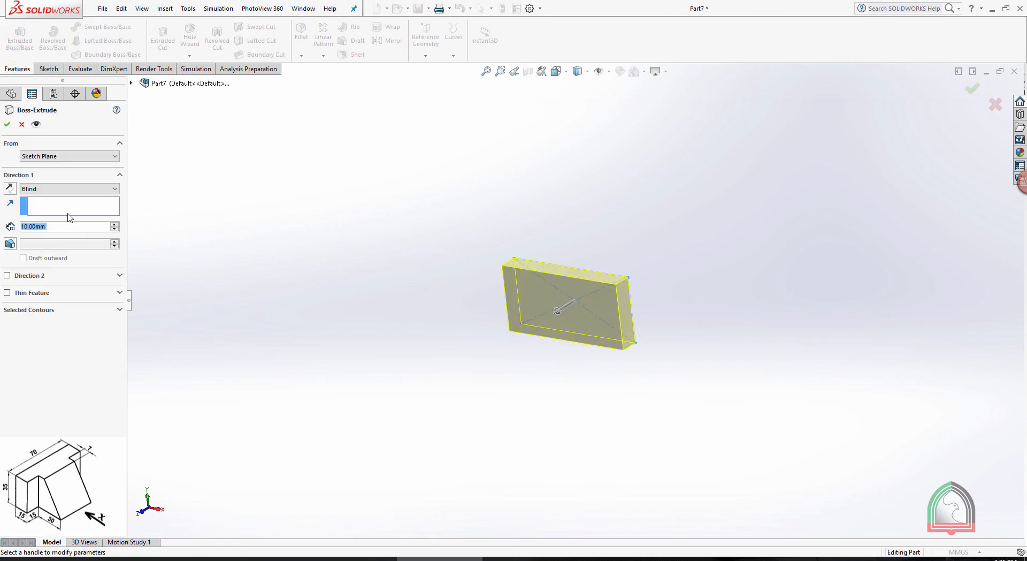
pyautogui.write('15')
pyautogui.press('Return')
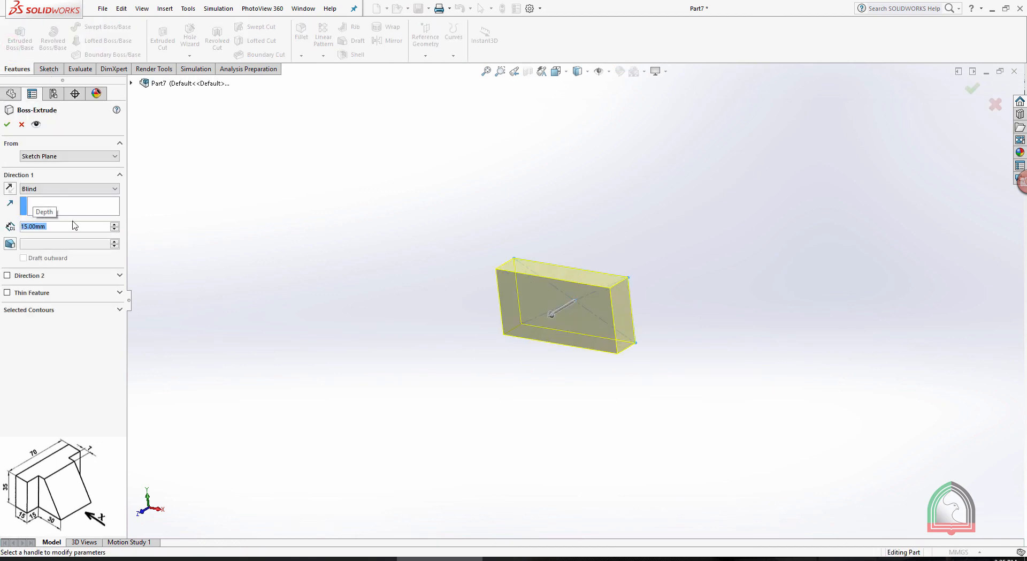
pyautogui.click(7, 124)
pyautogui.click(667, 201)
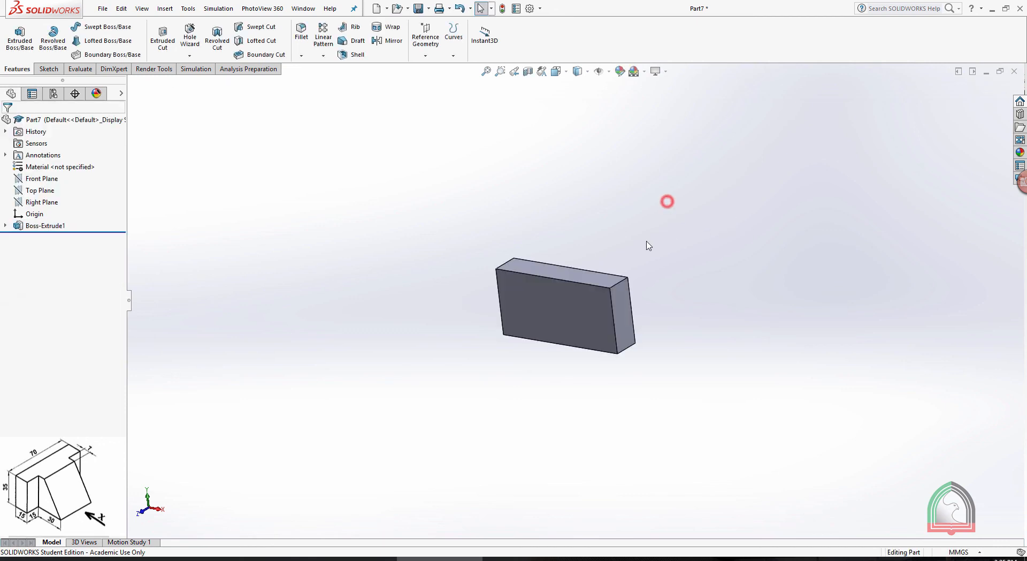
pyautogui.moveTo(647, 245)
pyautogui.mouseDown(button='middle')
pyautogui.moveTo(661, 272)
pyautogui.moveTo(635, 242)
pyautogui.mouseUp(button='middle')
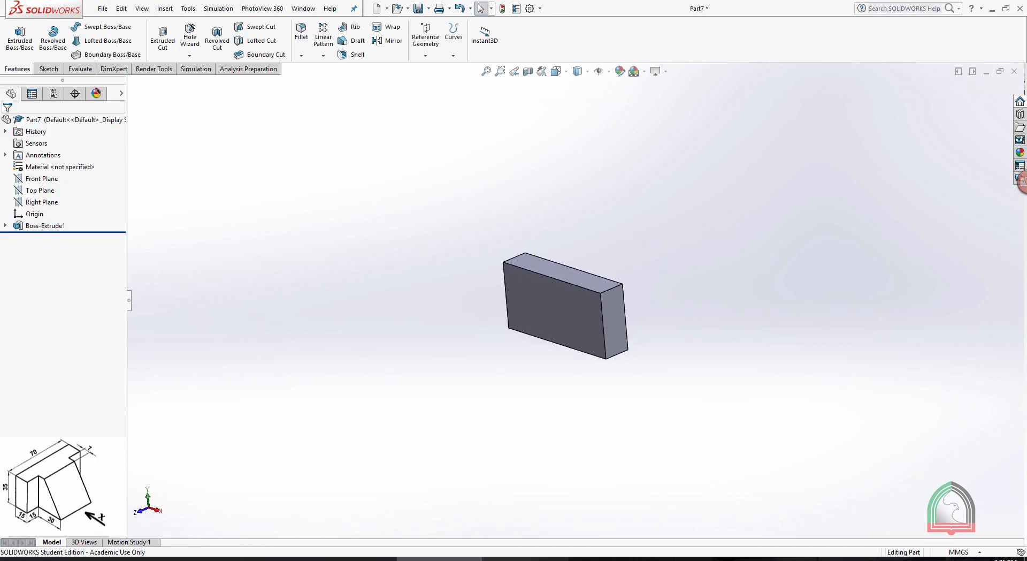
# Switch to the Exercise 01 drawing, examine the sloped block's shape and dimensions, and return to SOLIDWORKS
pyautogui.hotkey('alt', 'Tab')
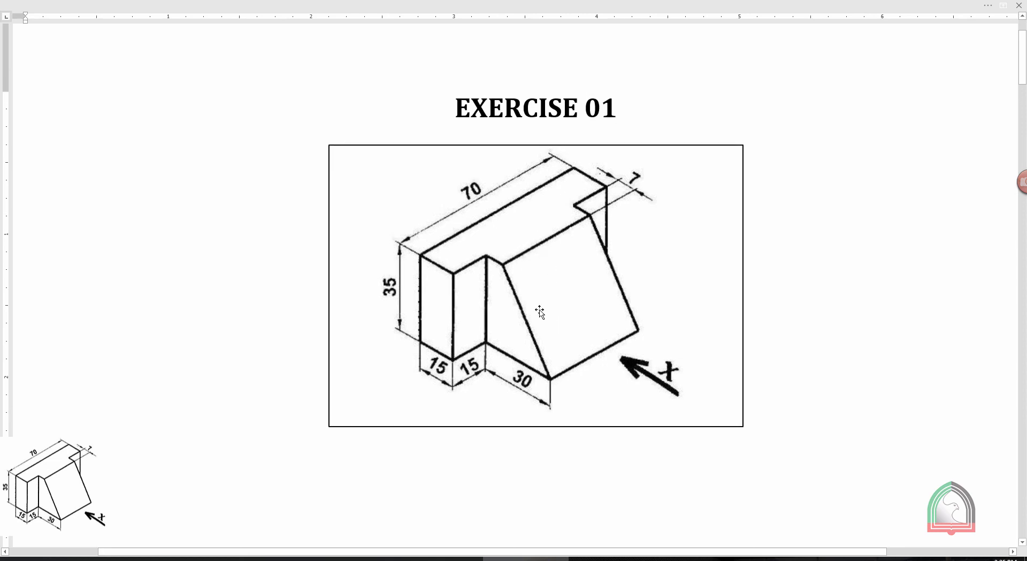
pyautogui.scroll(-2, 539, 309)
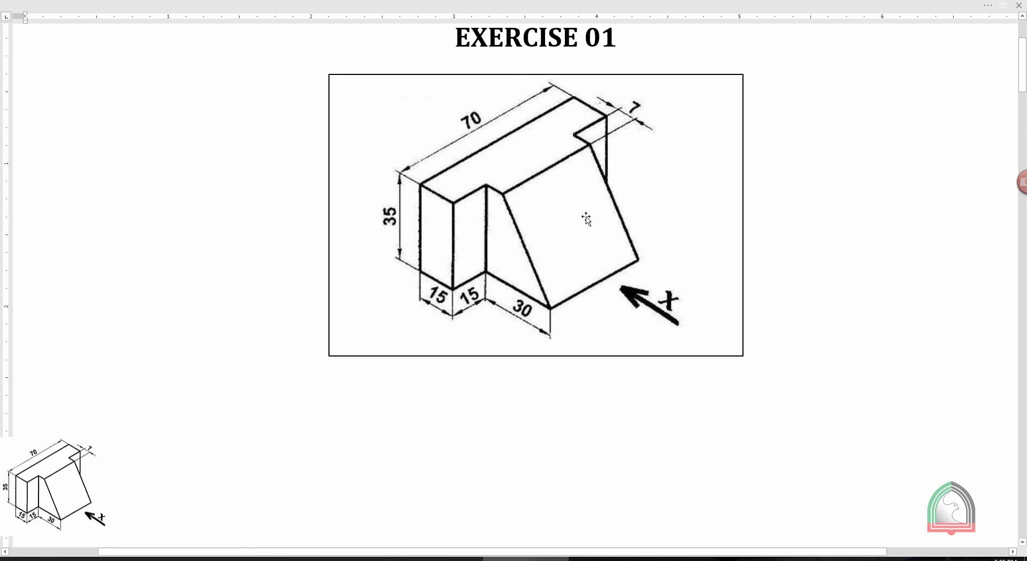
pyautogui.click(460, 559)
# Highlight the Right Plane to examine where it passes through the block
pyautogui.moveTo(738, 254); pyautogui.dragTo(742, 263, button='middle')
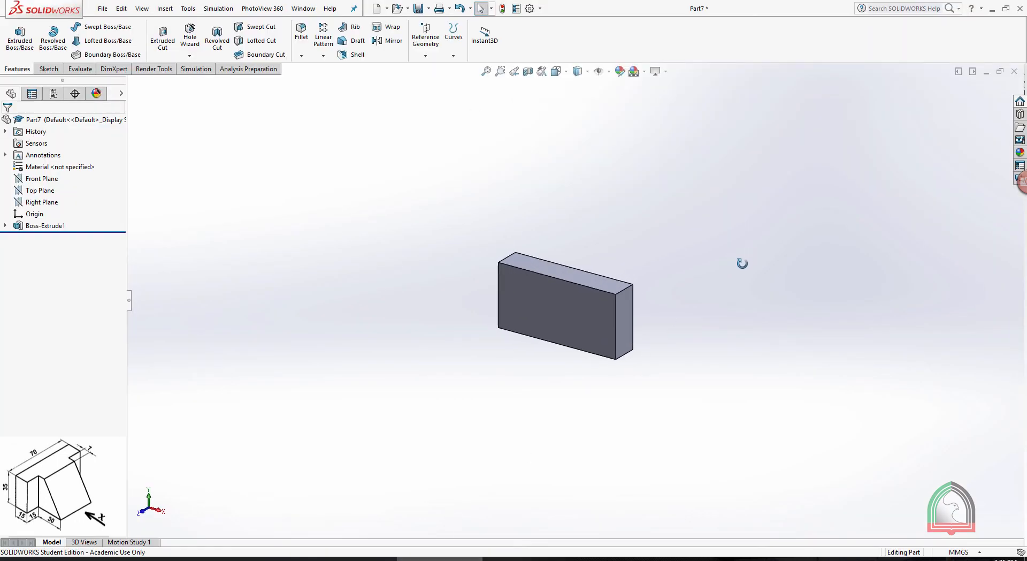
pyautogui.click(42, 204)
pyautogui.scroll(-2, 562, 317)
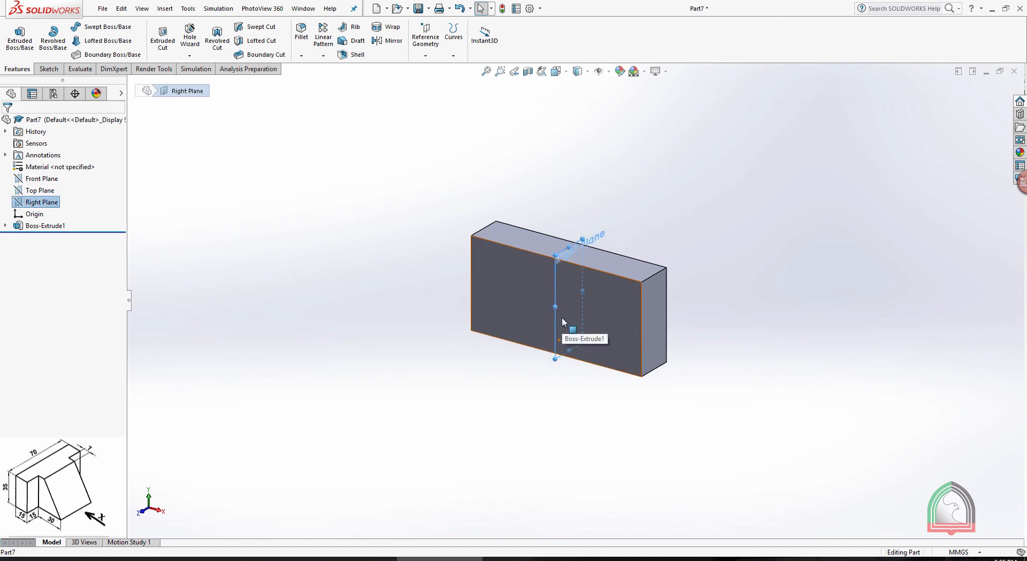
pyautogui.click(473, 138)
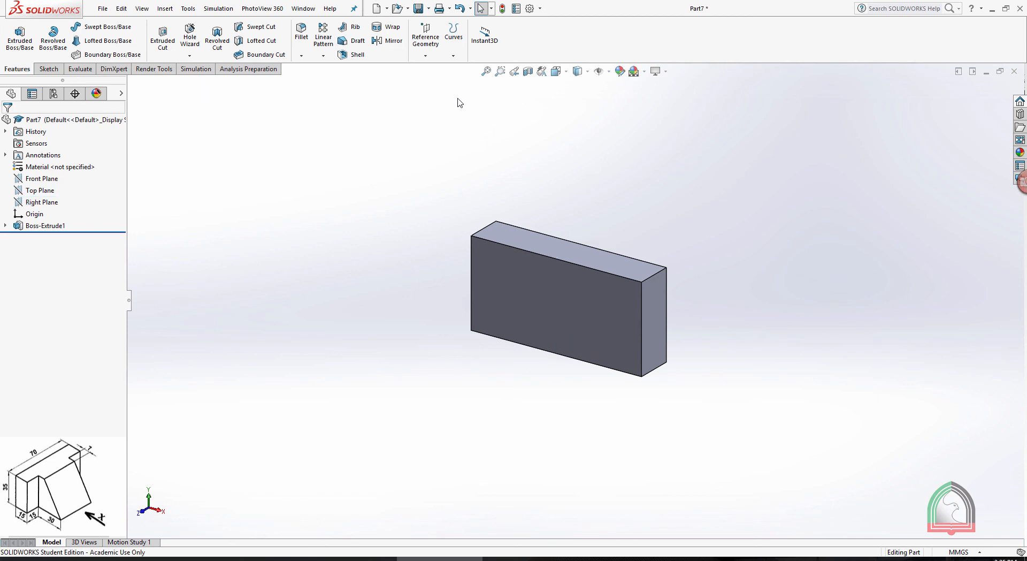
# Create a reference plane midway between the block's two opposite end faces
pyautogui.click(431, 40)
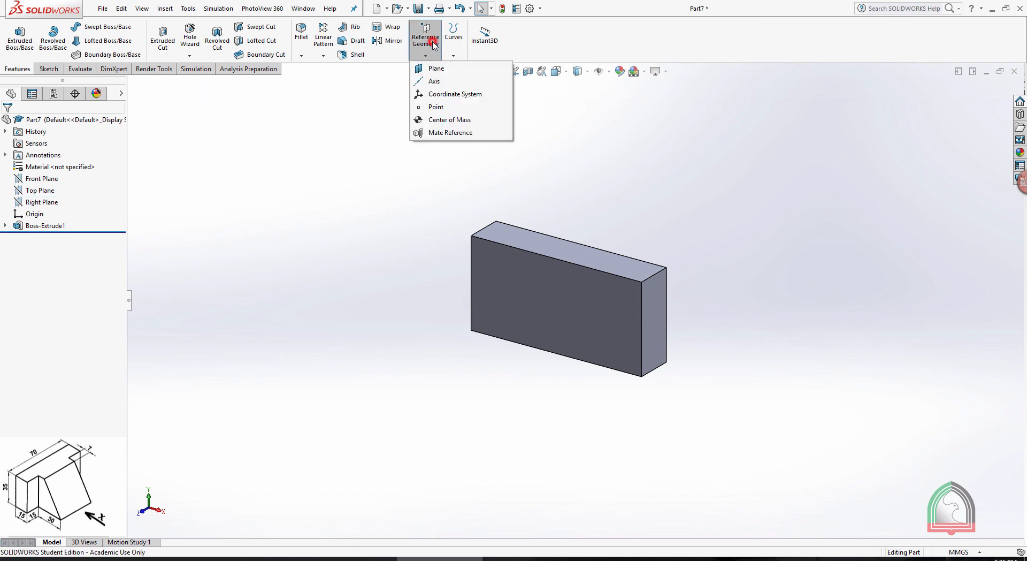
pyautogui.click(432, 70)
pyautogui.click(659, 316)
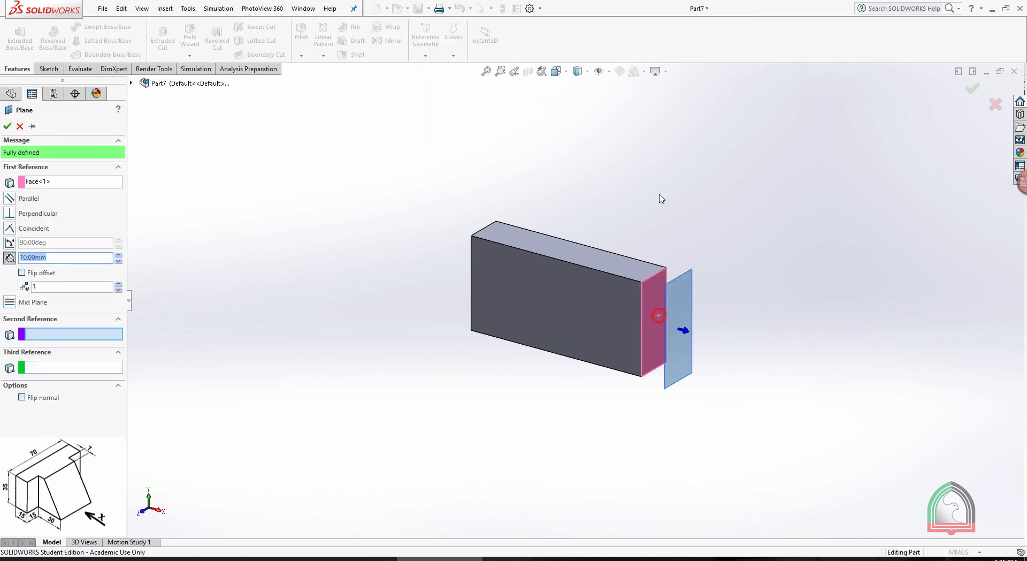
pyautogui.moveTo(662, 199); pyautogui.dragTo(618, 187, button='middle')
pyautogui.click(472, 289)
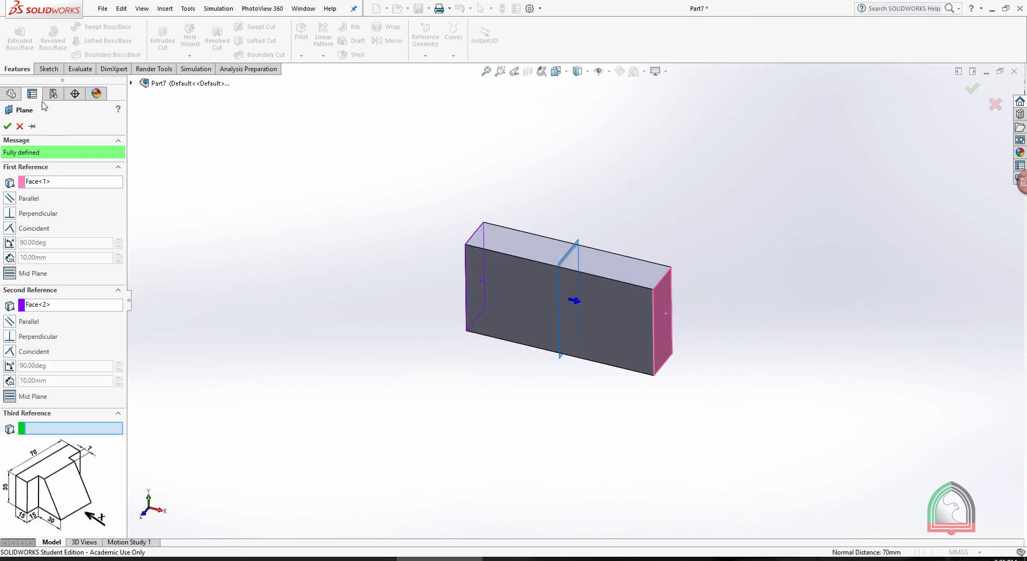
pyautogui.click(7, 126)
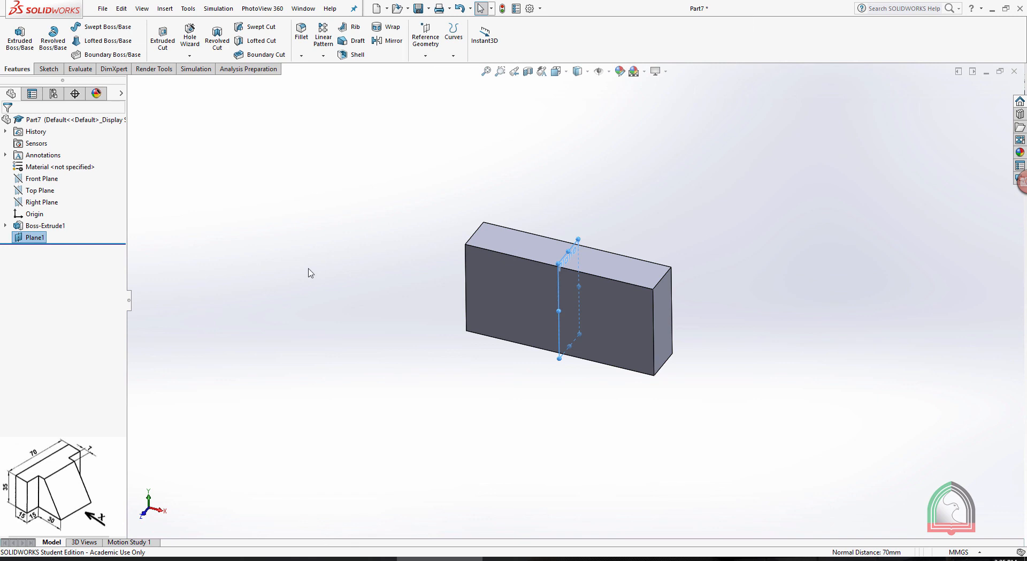
# Delete the newly created mid plane from the part
pyautogui.rightClick(33, 240)
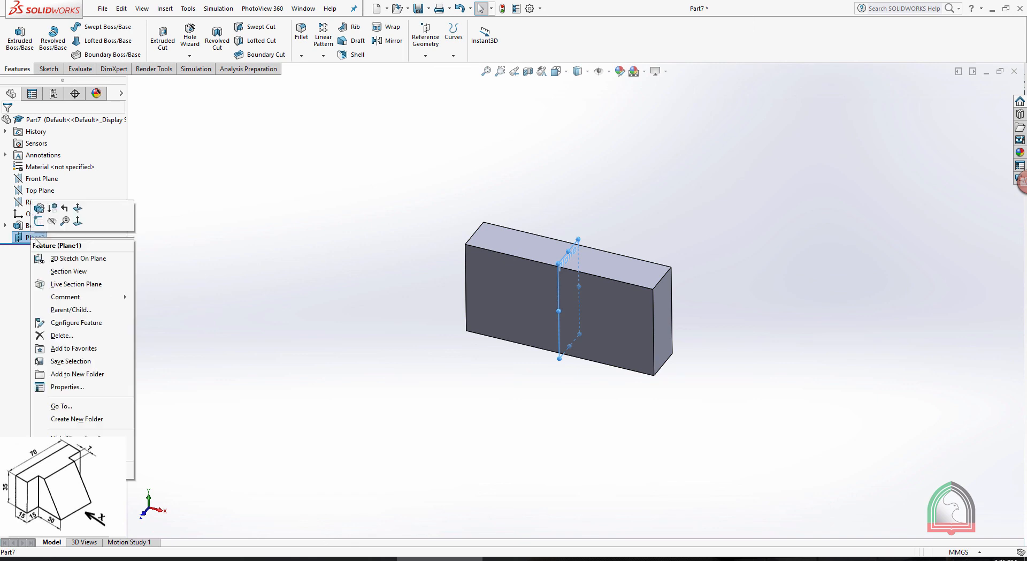
pyautogui.click(62, 336)
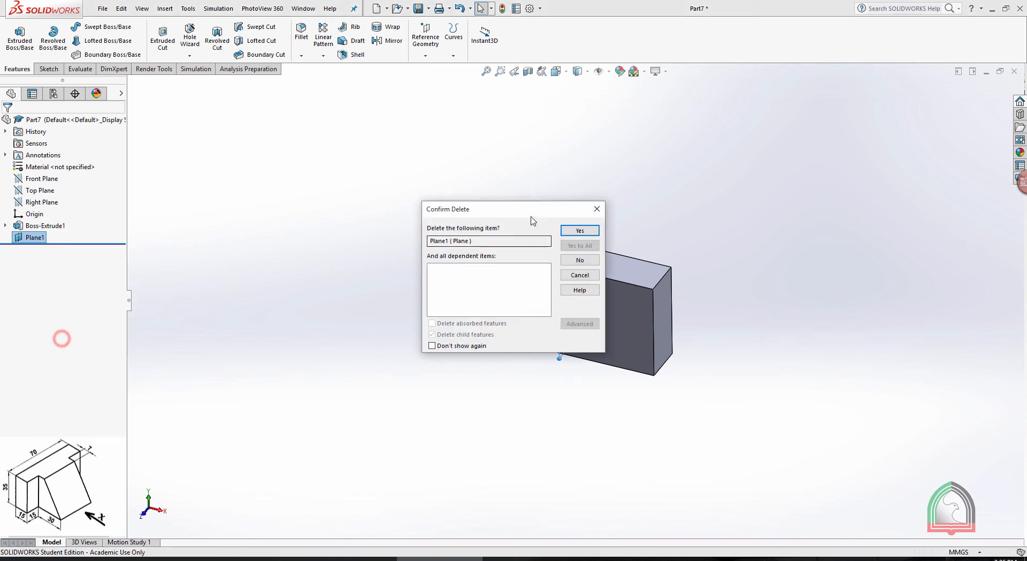
pyautogui.click(578, 230)
# Start a new sketch on the Right Plane and view it face-on
pyautogui.click(43, 202)
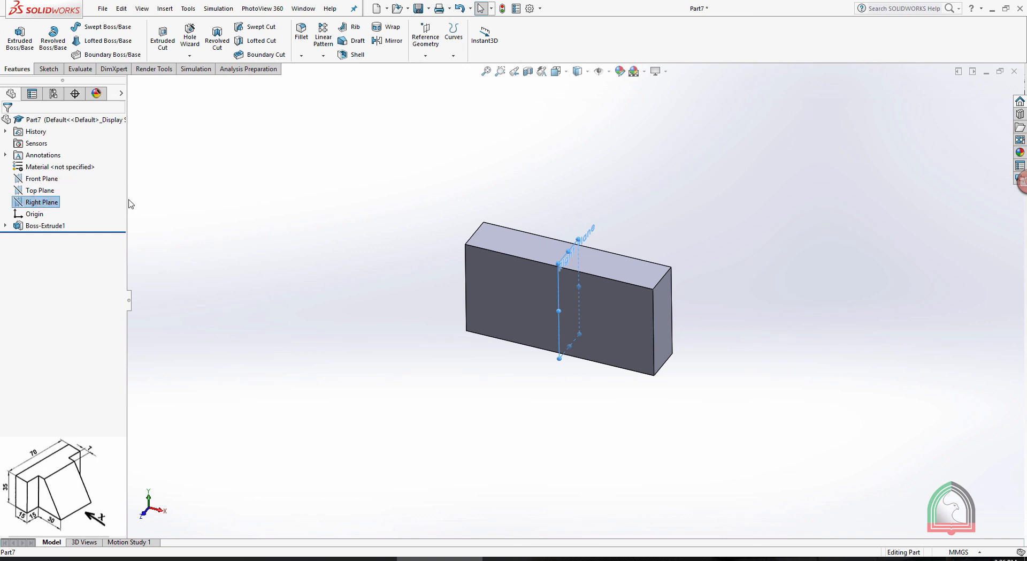
pyautogui.click(571, 248)
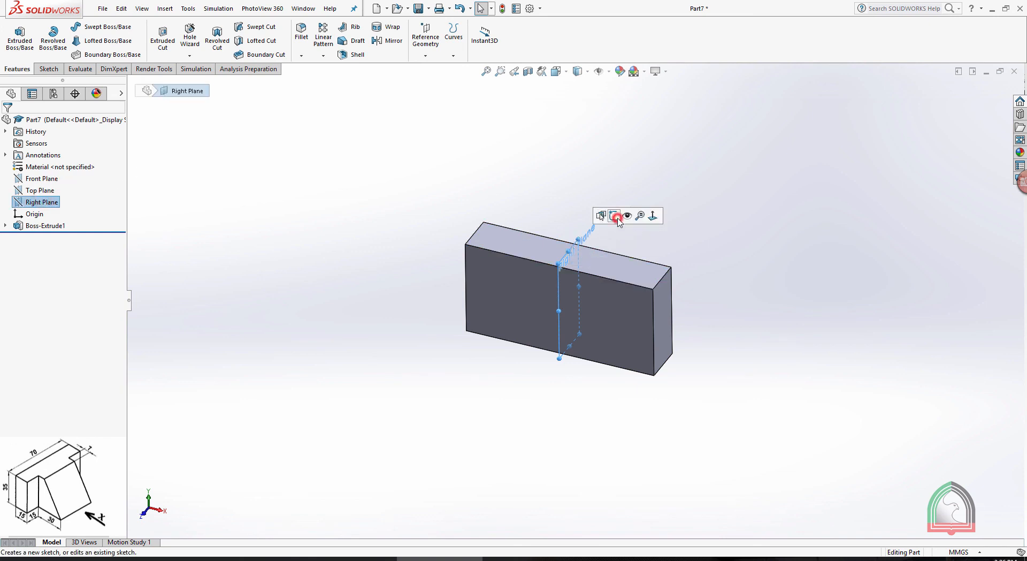
pyautogui.click(615, 217)
pyautogui.press('space')
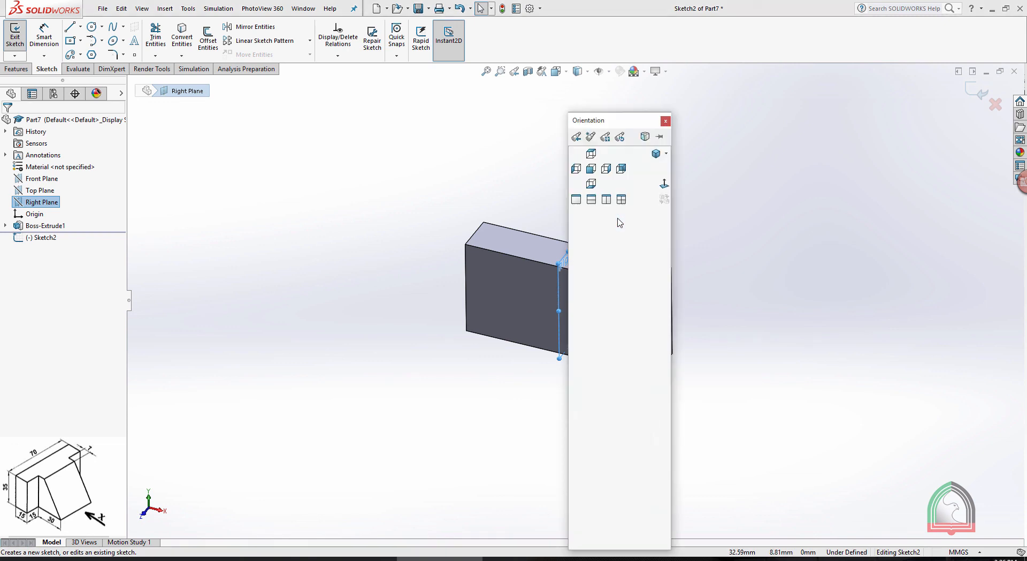
pyautogui.click(664, 199)
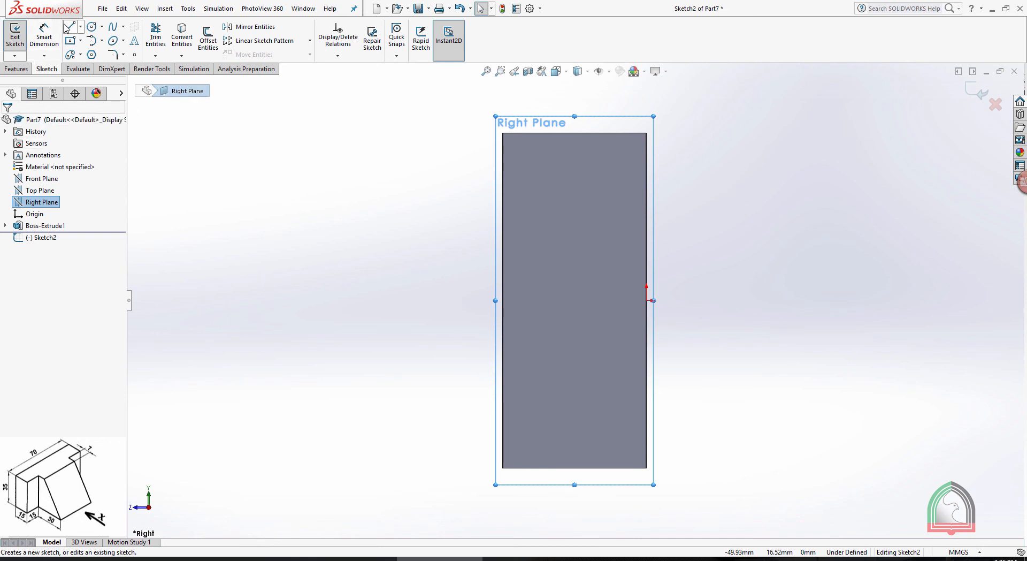
# Sketch a closed trapezoid against the block's front face, 35 mm high, with a 7 mm top edge and a bottom edge about 18 mm long
pyautogui.click(70, 26)
pyautogui.click(503, 133)
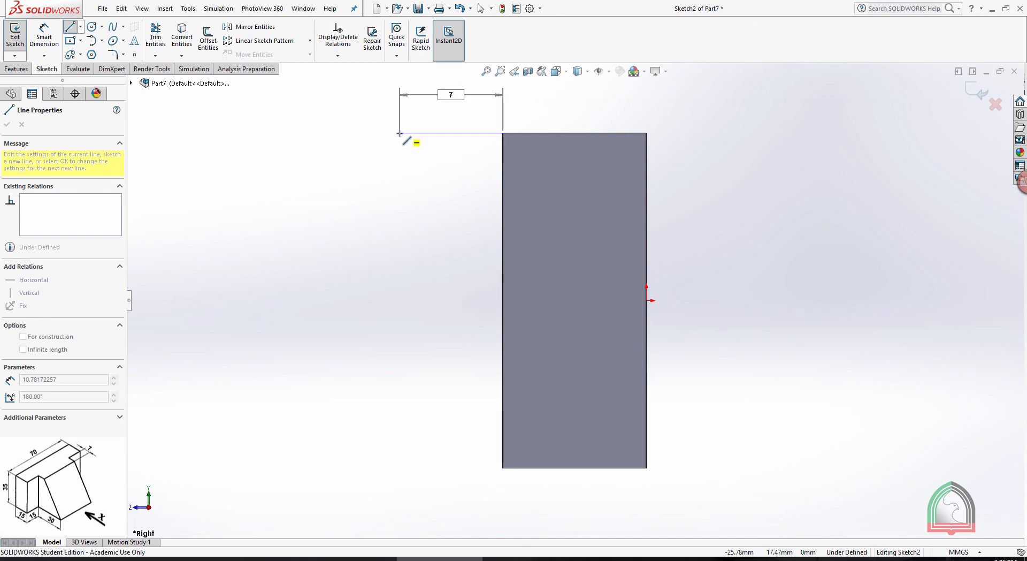
pyautogui.press('Return')
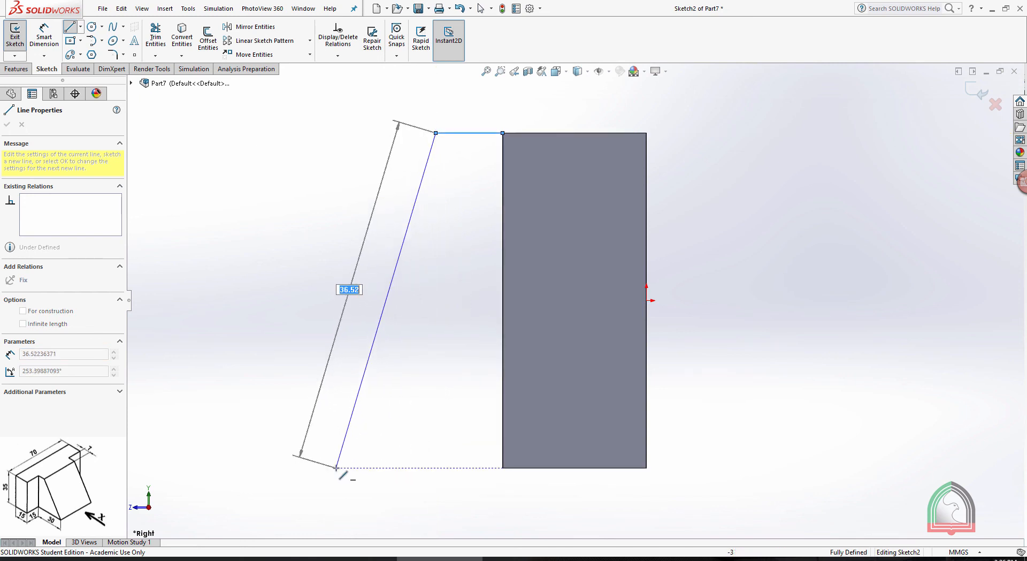
pyautogui.click(330, 467)
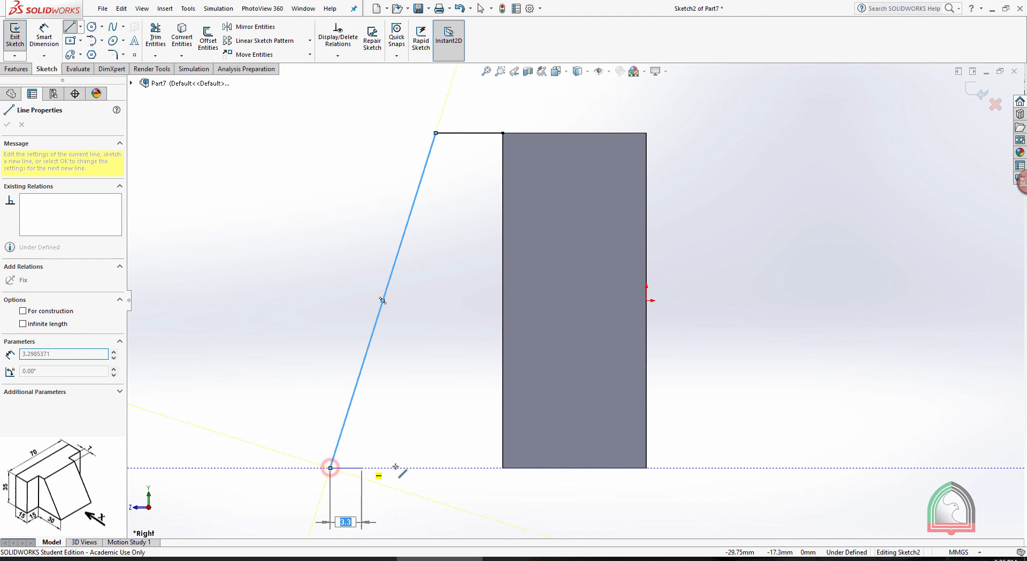
pyautogui.click(502, 468)
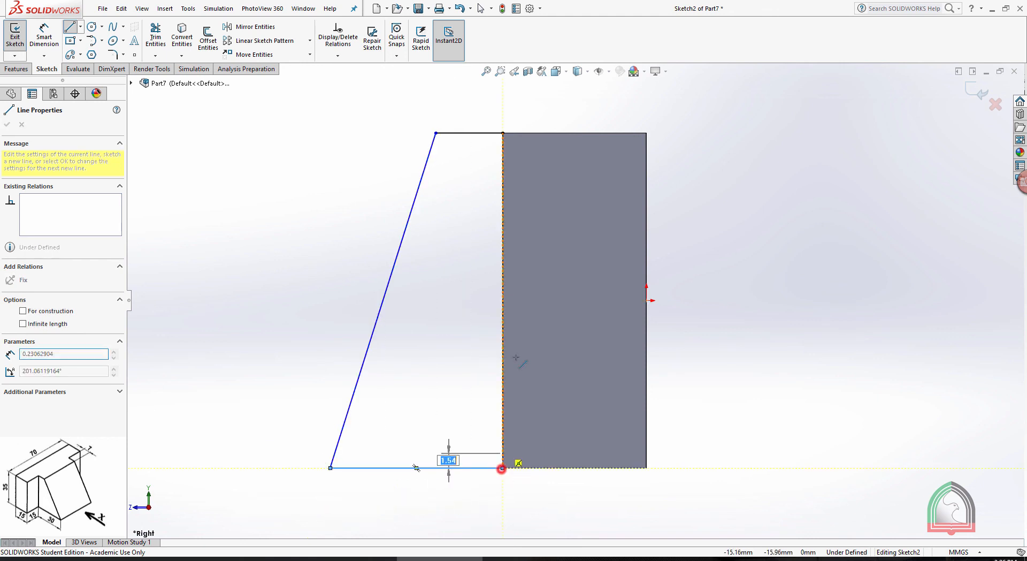
pyautogui.click(503, 133)
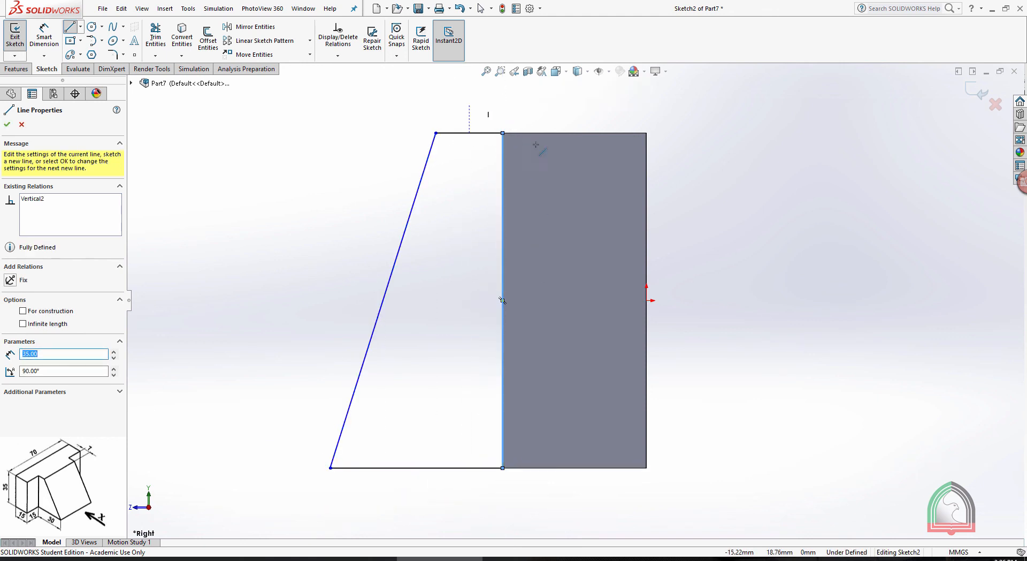
pyautogui.press('Escape')
pyautogui.press('Escape')
pyautogui.scroll(1, 509, 167)
# Dimension the trapezoid's top edge as 7 mm
pyautogui.click(42, 35)
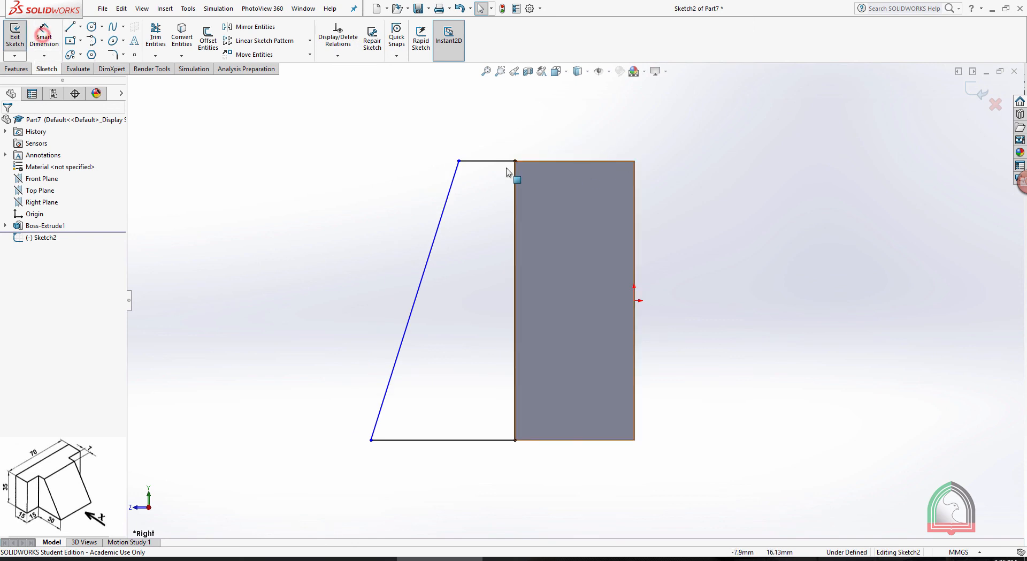
pyautogui.click(481, 161)
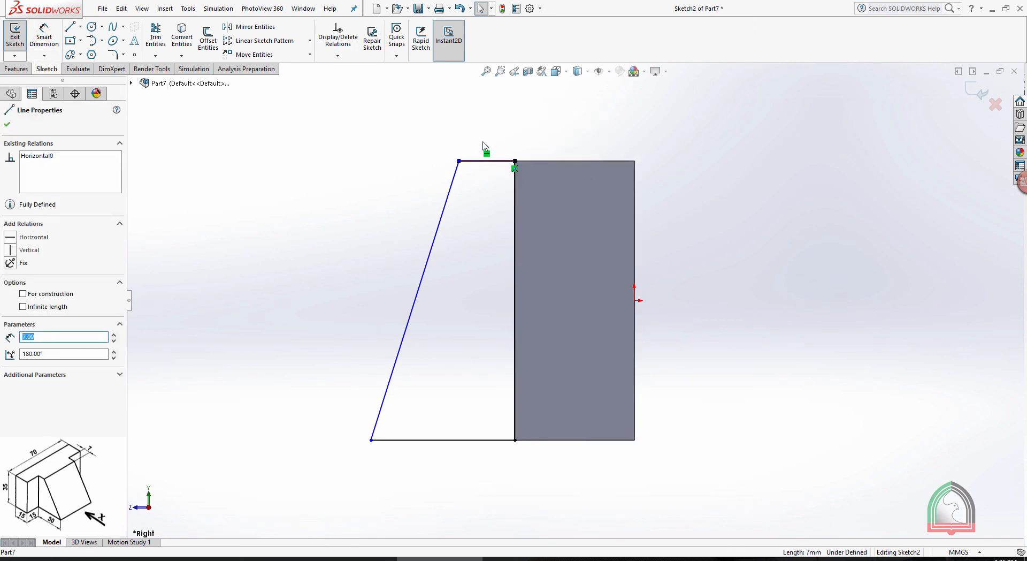
pyautogui.click(7, 125)
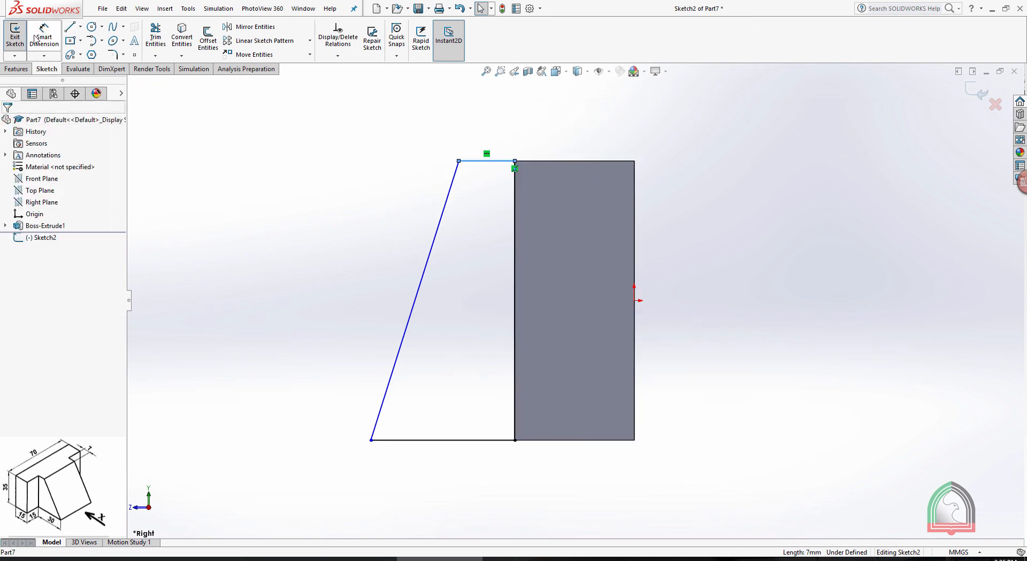
pyautogui.click(44, 34)
pyautogui.click(501, 160)
pyautogui.click(486, 128)
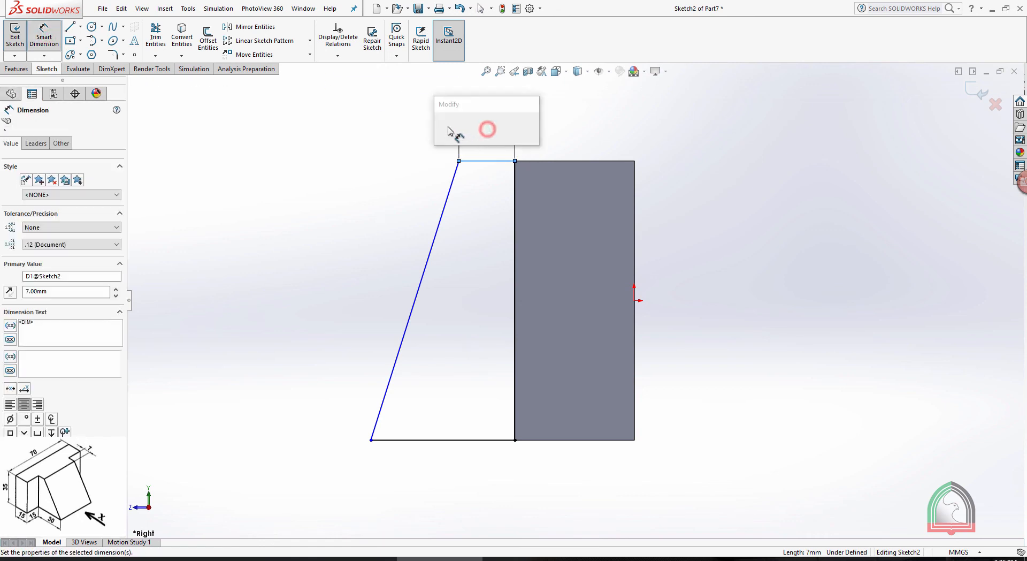
pyautogui.press('Return')
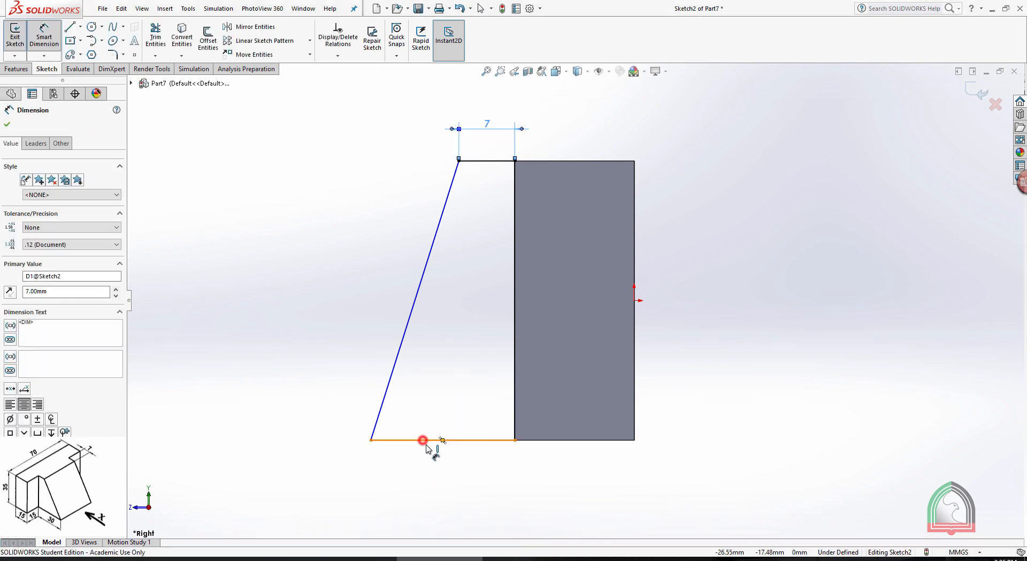
# Dimension the trapezoid's bottom edge as 30 mm and finish the sketch
pyautogui.click(426, 440)
pyautogui.click(443, 471)
pyautogui.write('30')
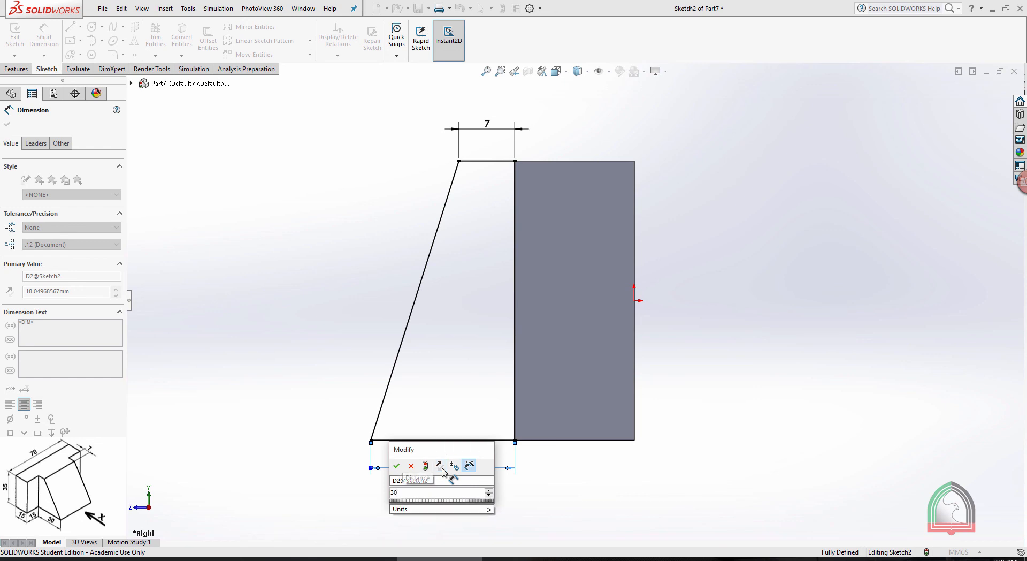
pyautogui.press('Return')
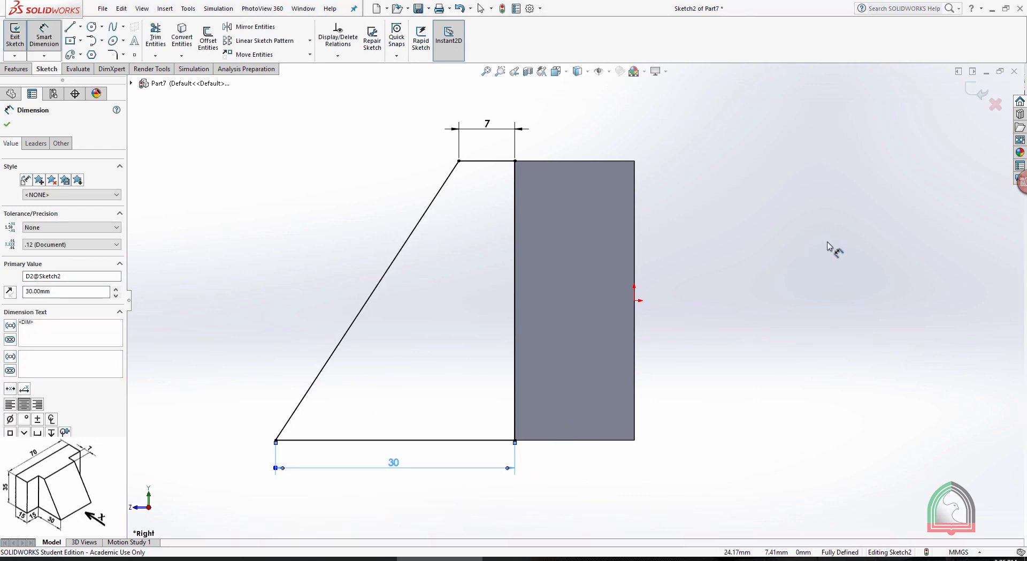
pyautogui.press('Escape')
pyautogui.scroll(2, 851, 185)
pyautogui.moveTo(700, 239); pyautogui.dragTo(726, 261, button='middle')
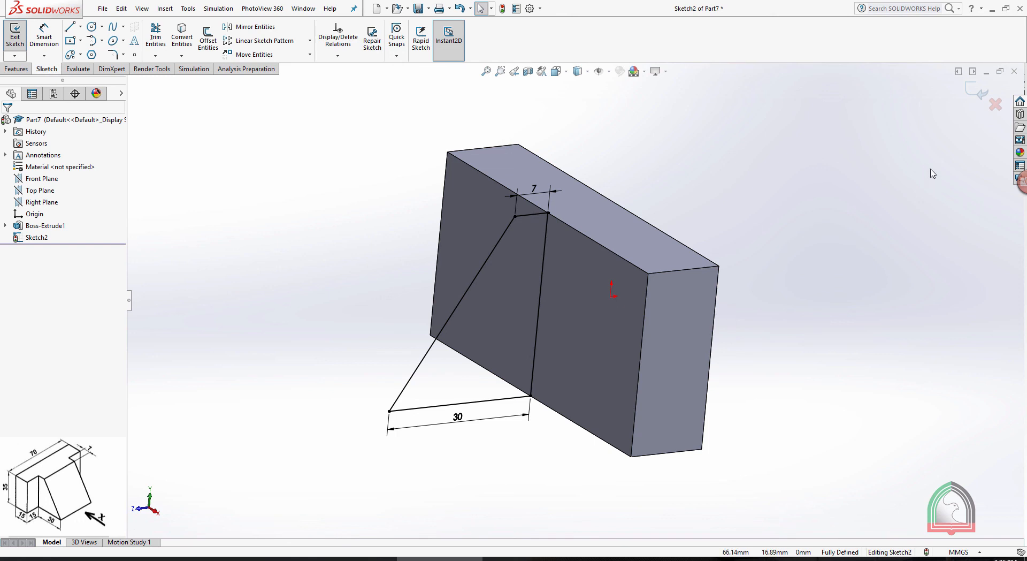
pyautogui.click(977, 91)
# Extrude the trapezoid sketch as a boss 40 mm deep with the Mid Plane end condition, merged with the base block
pyautogui.moveTo(714, 182); pyautogui.dragTo(766, 206, button='middle')
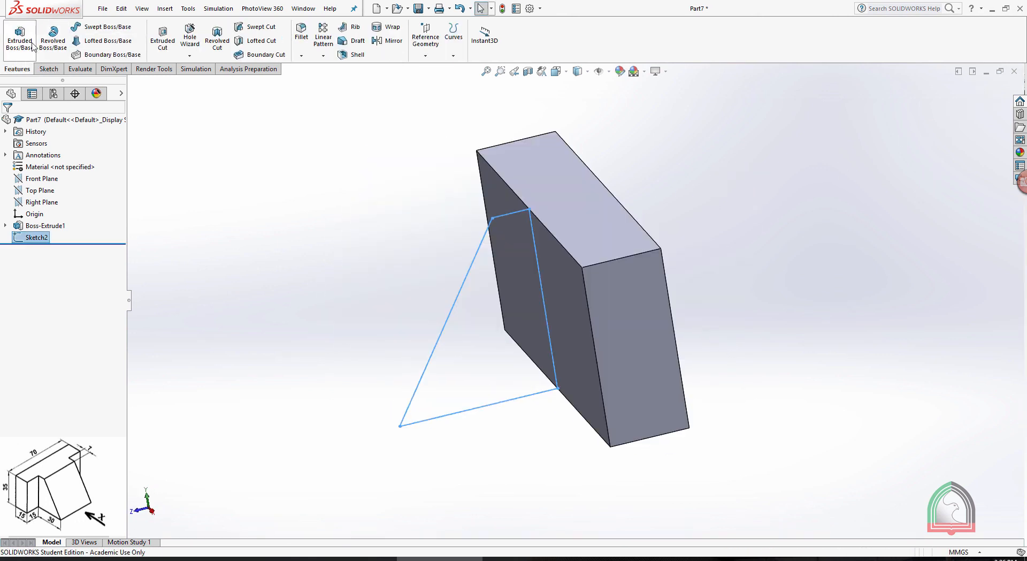
pyautogui.click(20, 36)
pyautogui.moveTo(293, 183); pyautogui.dragTo(331, 230, button='middle')
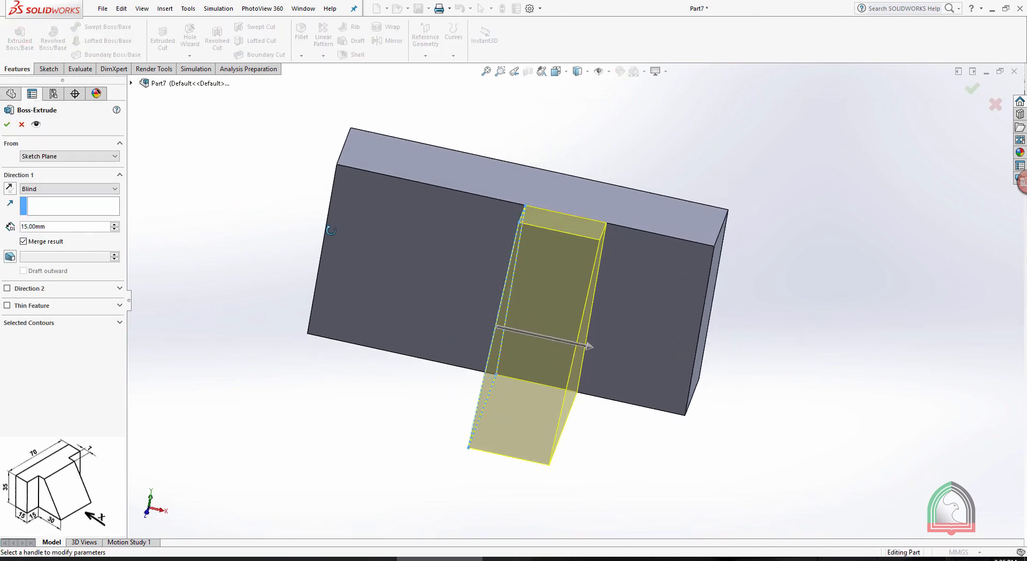
pyautogui.click(64, 190)
pyautogui.click(57, 241)
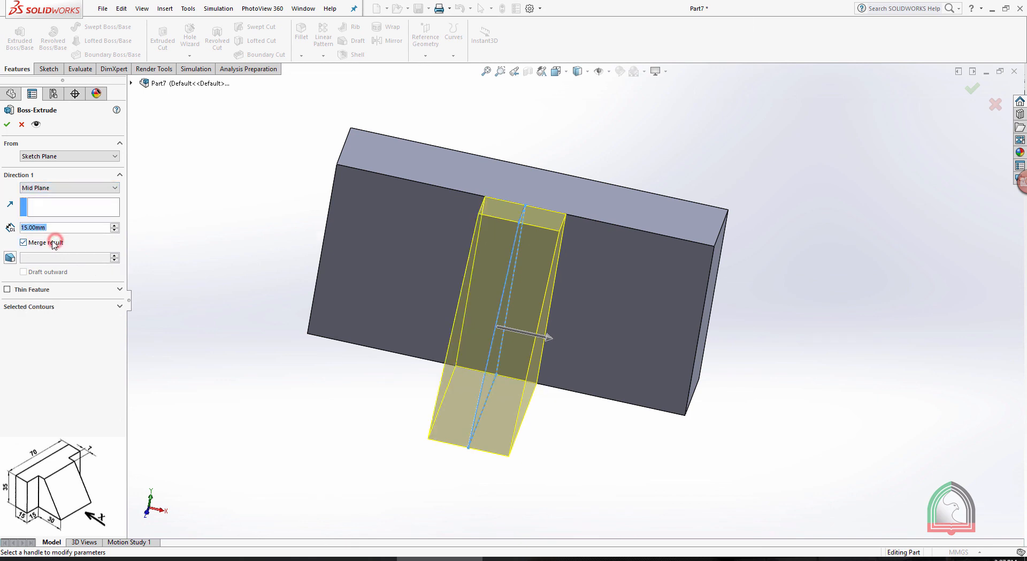
pyautogui.click(58, 228)
pyautogui.moveTo(69, 227); pyautogui.dragTo(7, 230)
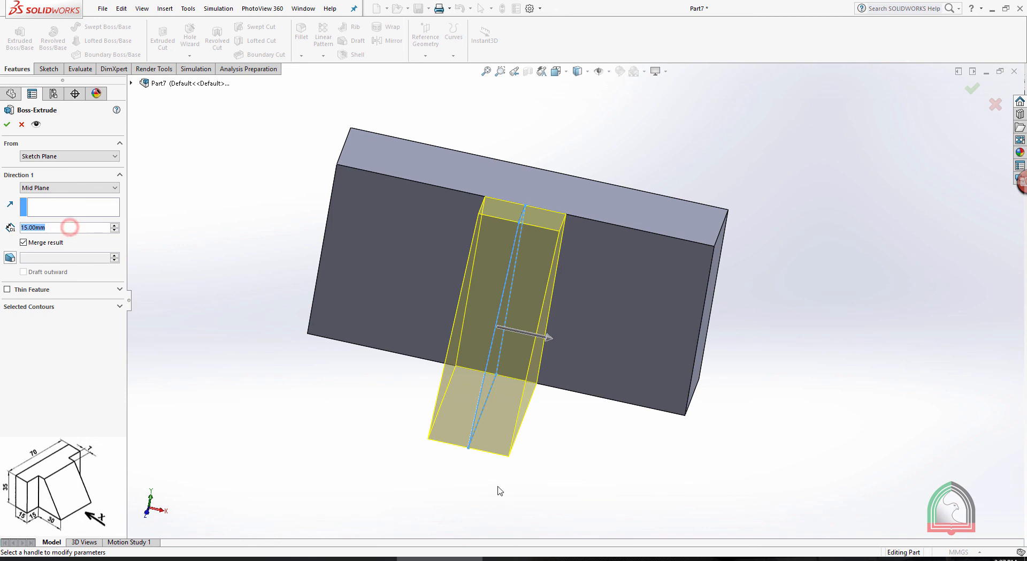
pyautogui.click(527, 559)
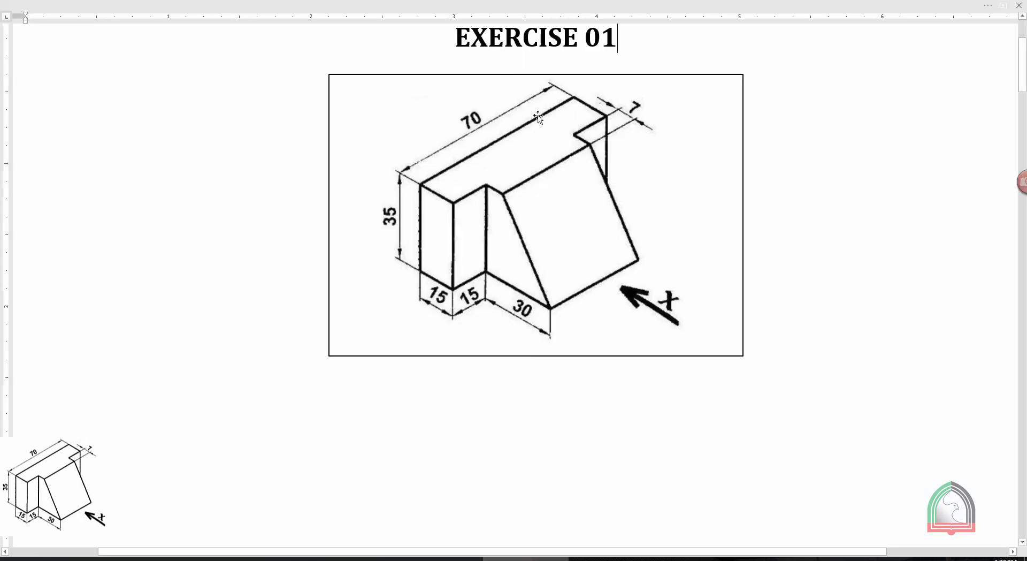
pyautogui.click(440, 558)
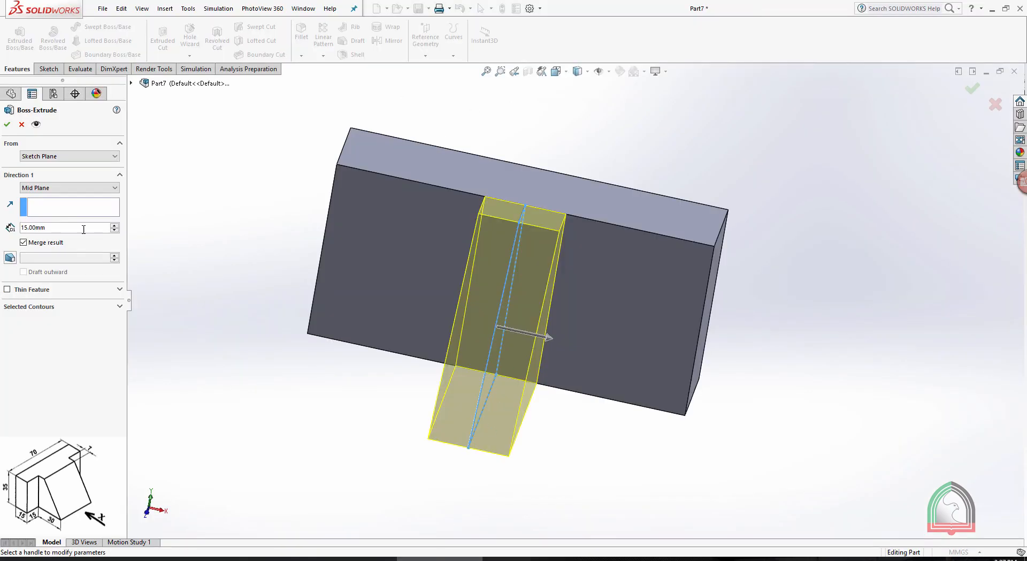
pyautogui.write('40')
pyautogui.press('Return')
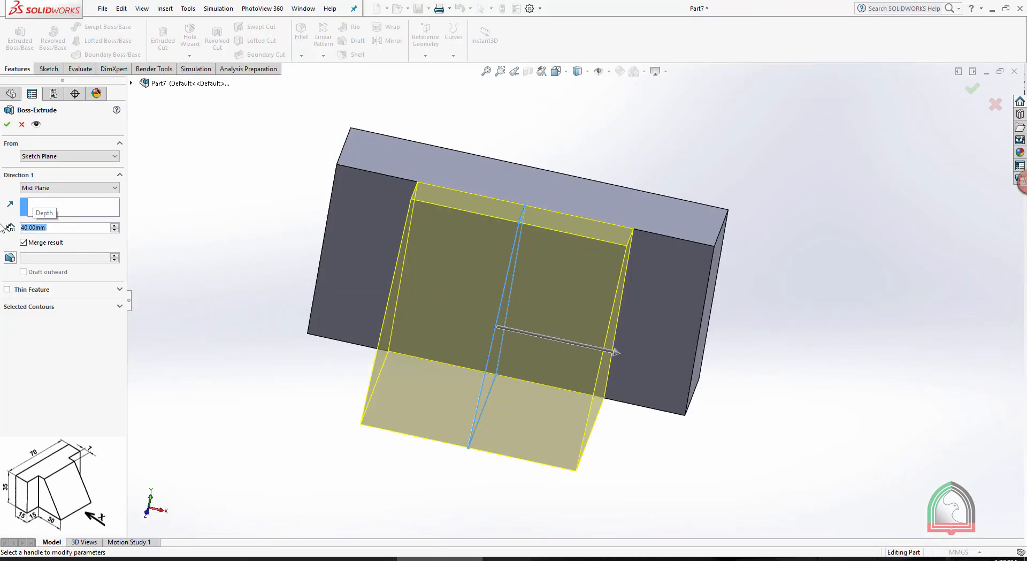
pyautogui.click(7, 125)
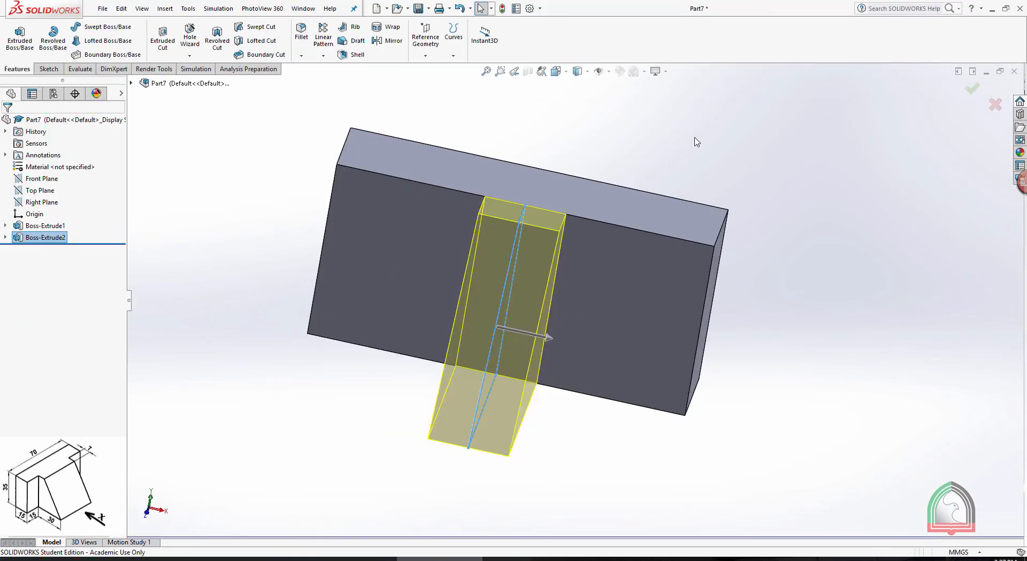
# Show the part in the isometric view
pyautogui.moveTo(688, 140); pyautogui.dragTo(589, 139, button='middle')
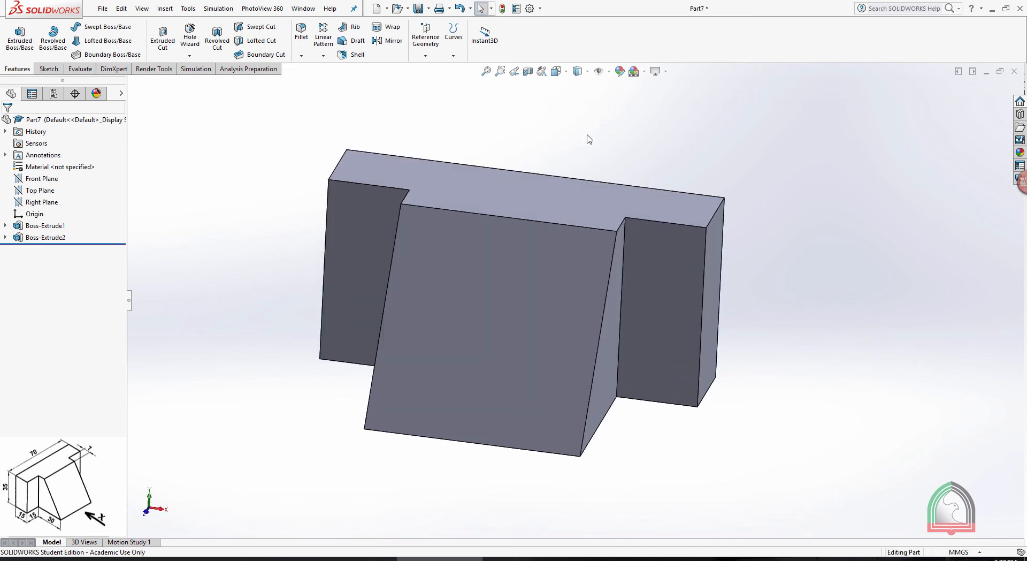
pyautogui.press('space')
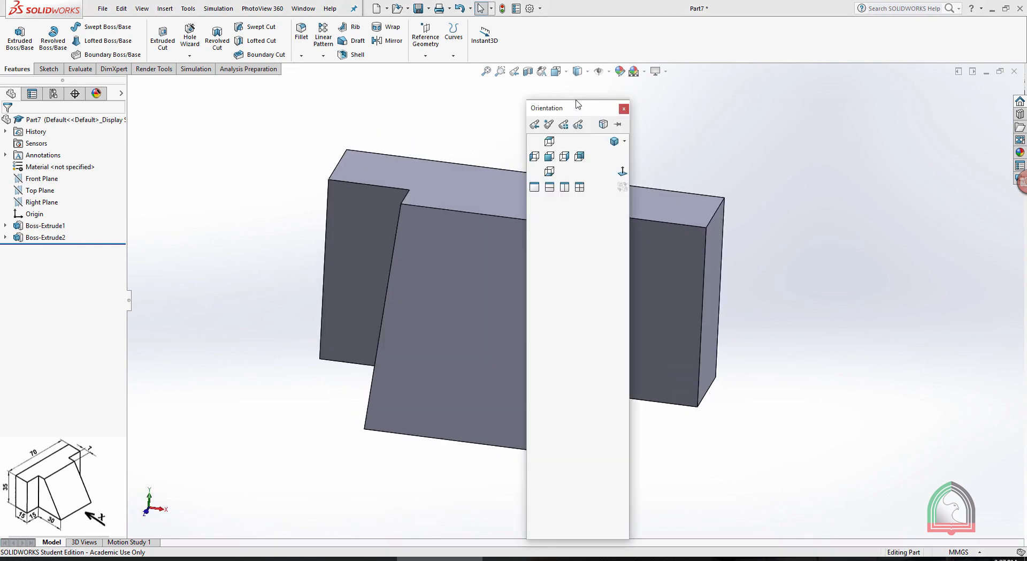
pyautogui.moveTo(603, 106); pyautogui.dragTo(814, 103)
pyautogui.click(835, 138)
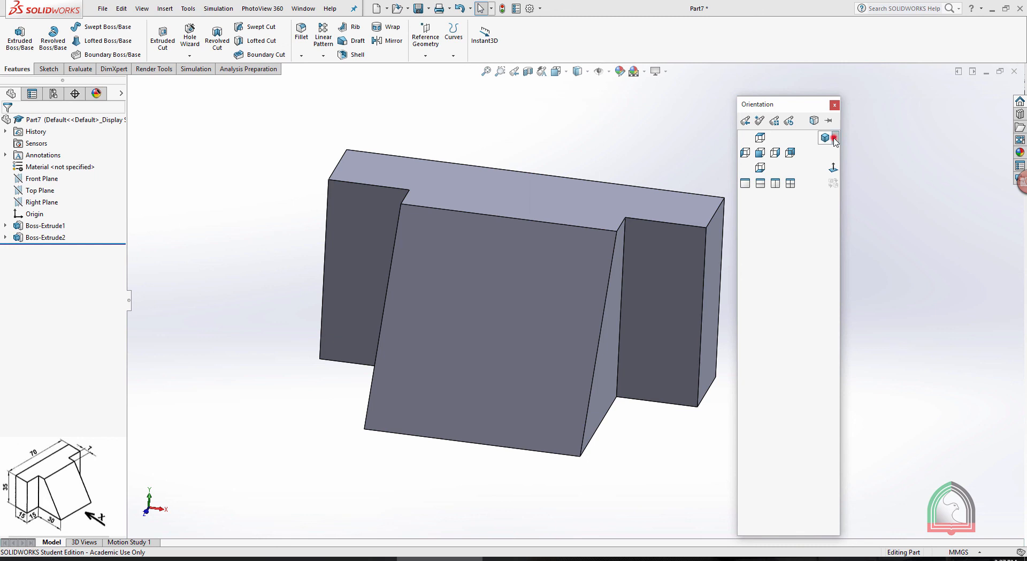
pyautogui.click(844, 152)
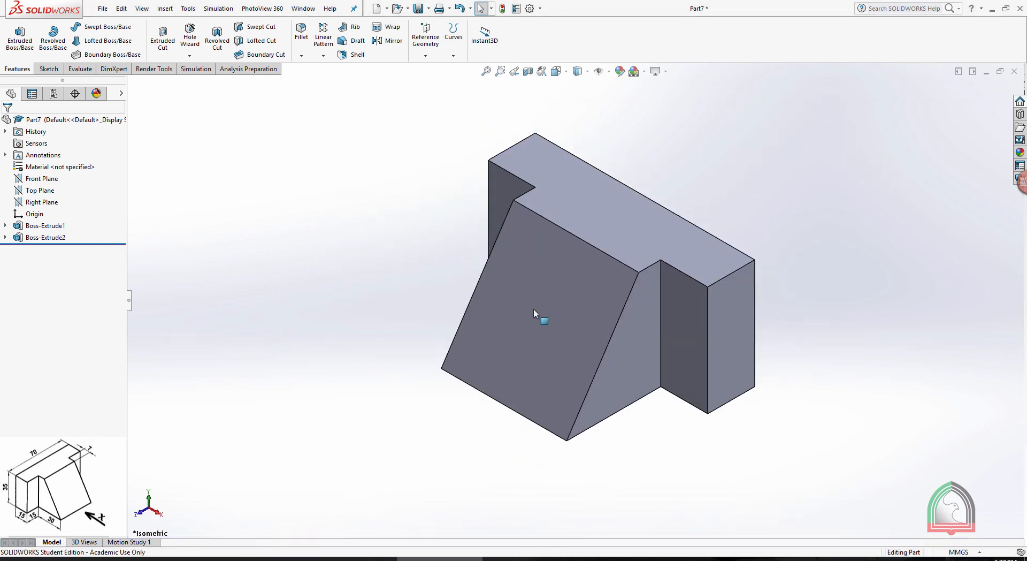
# Highlight the Front, Top and Right planes in turn to examine how they lie in the part
pyautogui.click(40, 178)
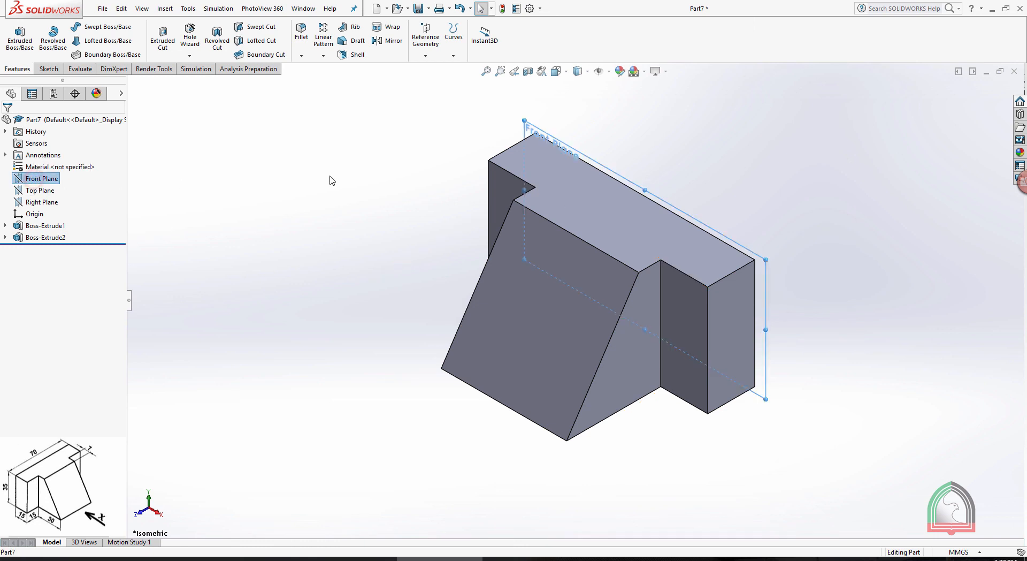
pyautogui.click(41, 191)
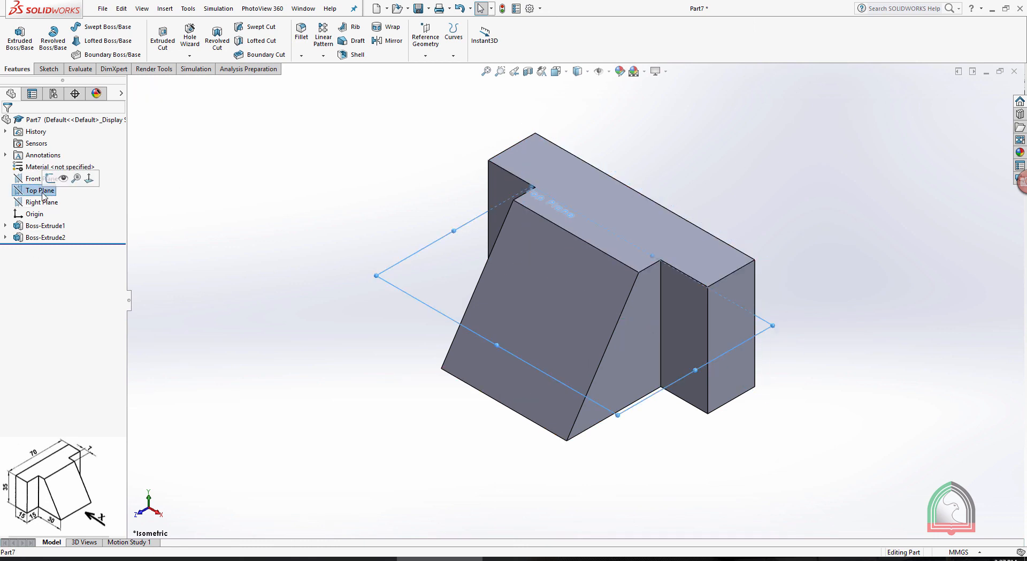
pyautogui.click(35, 203)
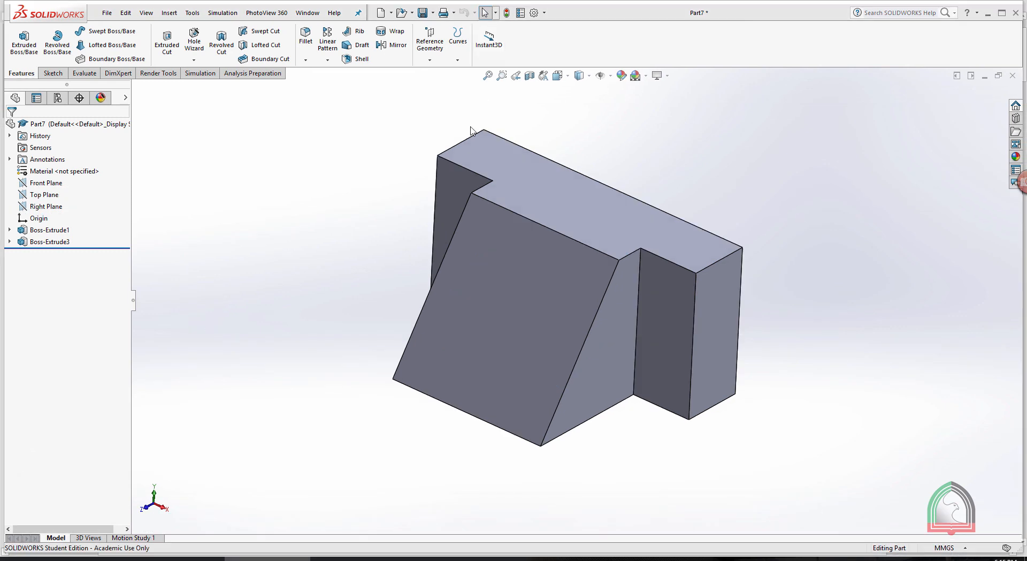
pyautogui.moveTo(471, 202)
pyautogui.mouseDown(button='middle')
pyautogui.moveTo(532, 199)
pyautogui.moveTo(477, 196)
pyautogui.mouseUp(button='middle')
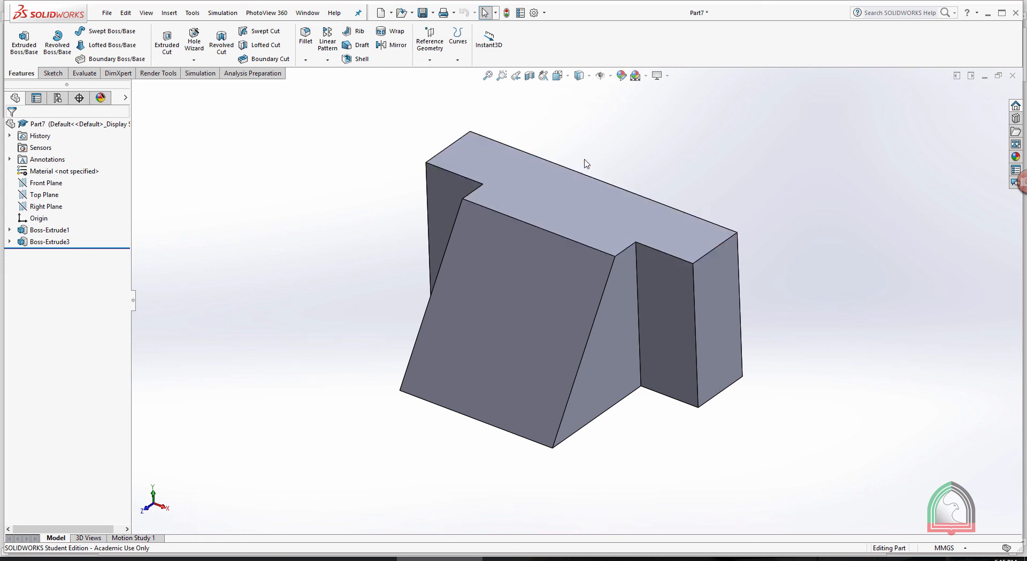
# Display the part in four viewports, switching the trimetric viewport to Isometric and the Left viewport to Right
pyautogui.click(558, 75)
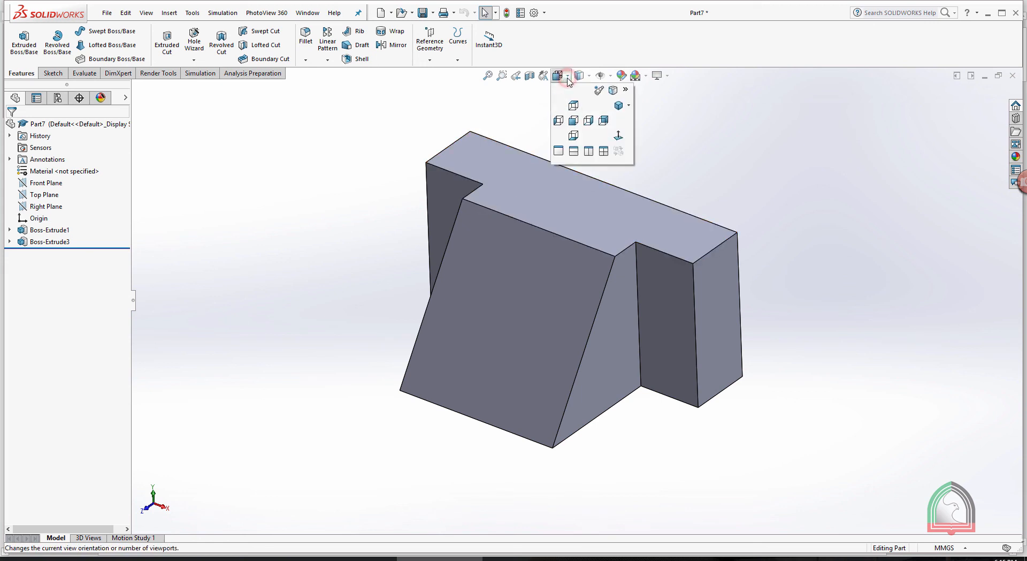
pyautogui.click(604, 152)
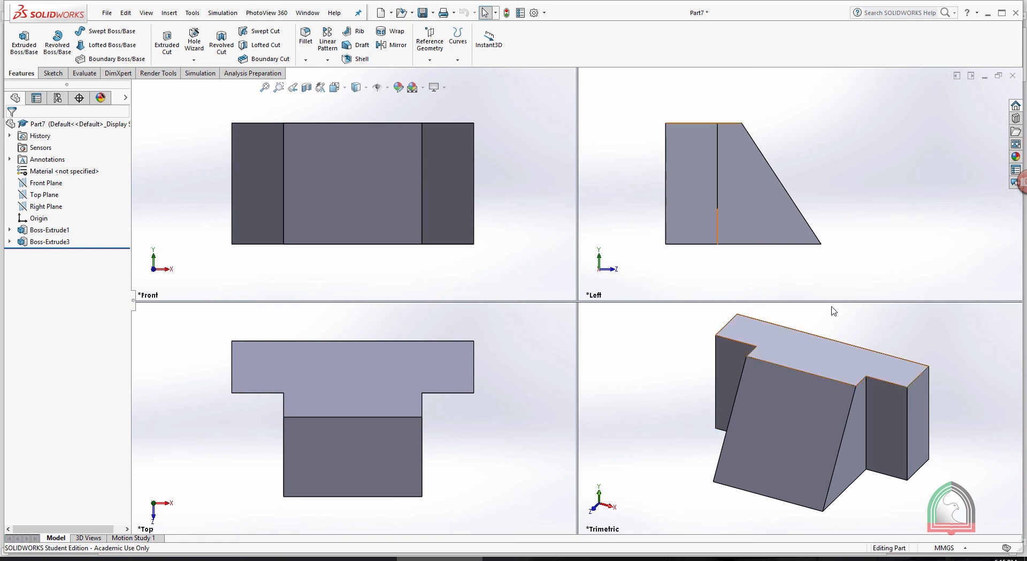
pyautogui.click(791, 314)
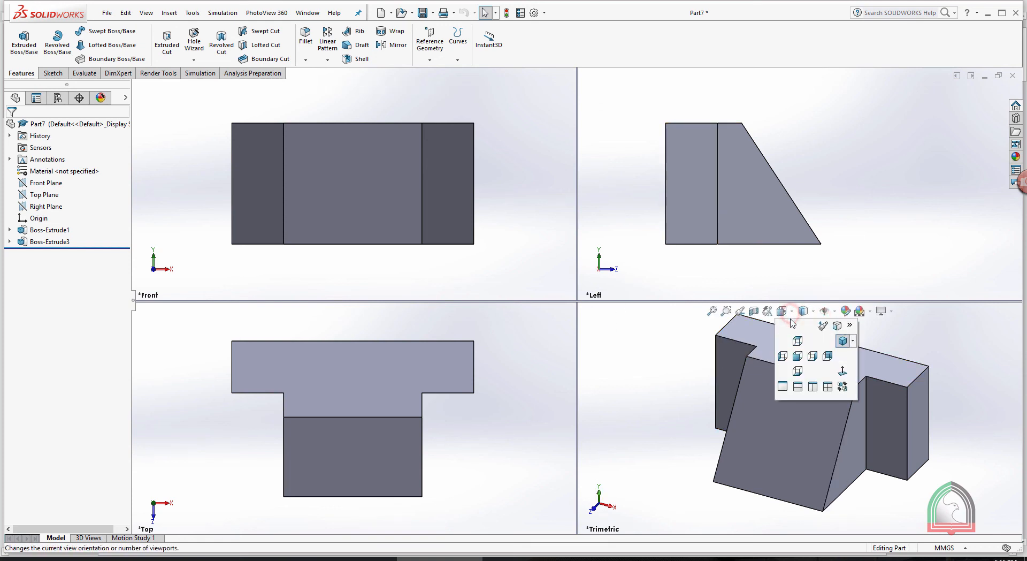
pyautogui.click(853, 343)
pyautogui.click(852, 354)
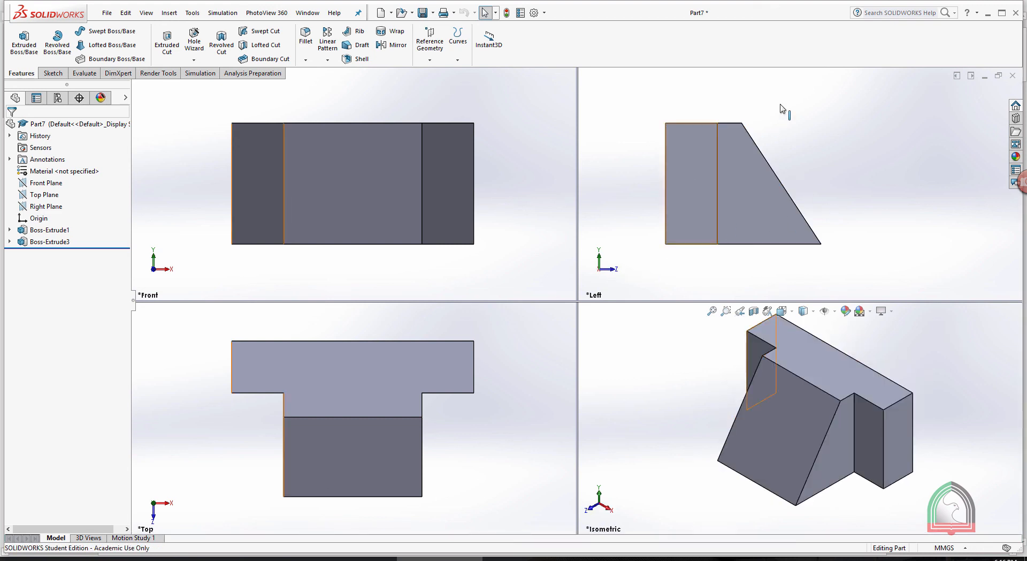
pyautogui.click(785, 76)
pyautogui.click(812, 122)
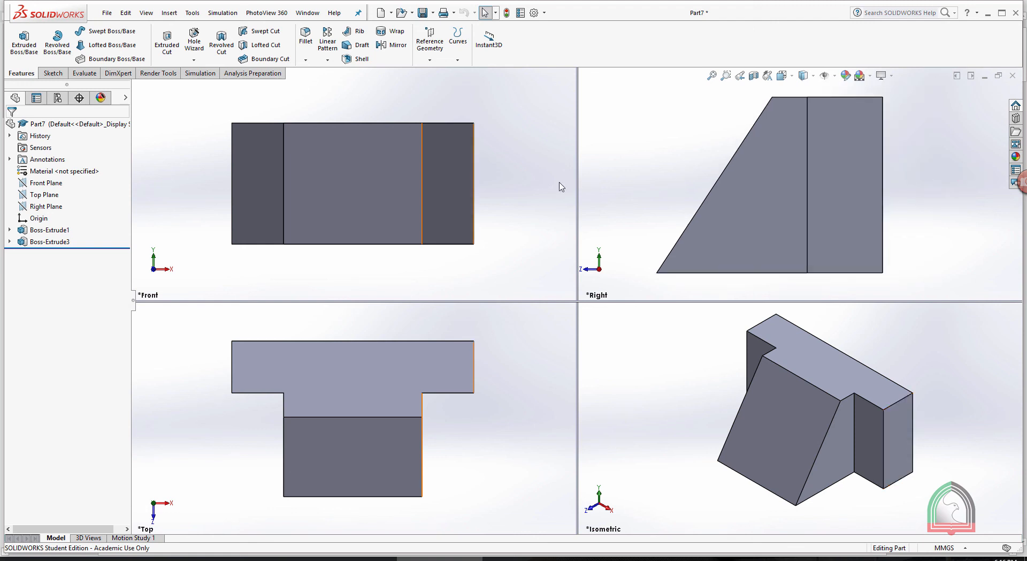
# Return to a single viewport and examine the sloped block and base from an angled front view
pyautogui.press('space')
pyautogui.click(539, 302)
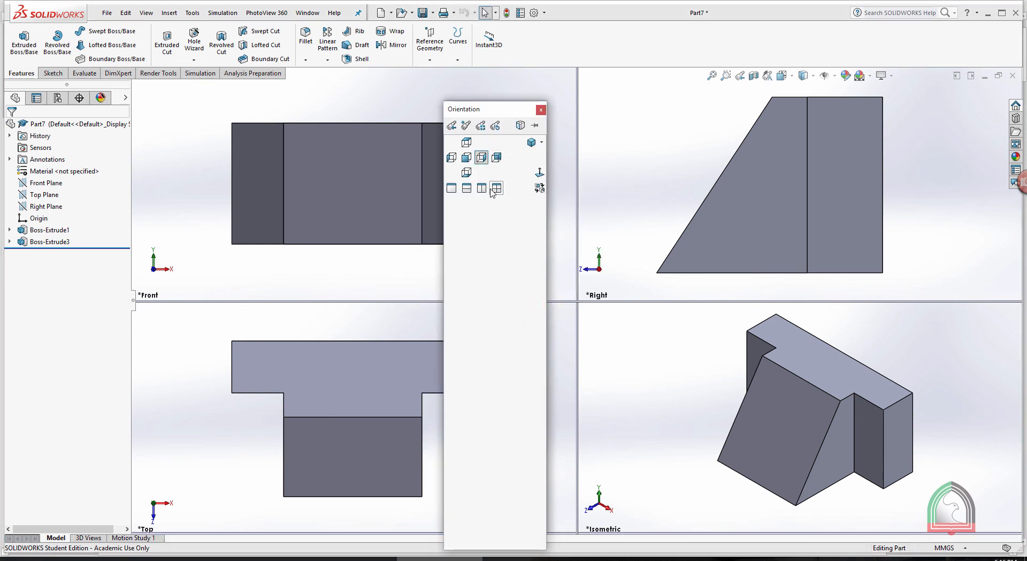
pyautogui.click(454, 188)
pyautogui.scroll(3, 637, 187)
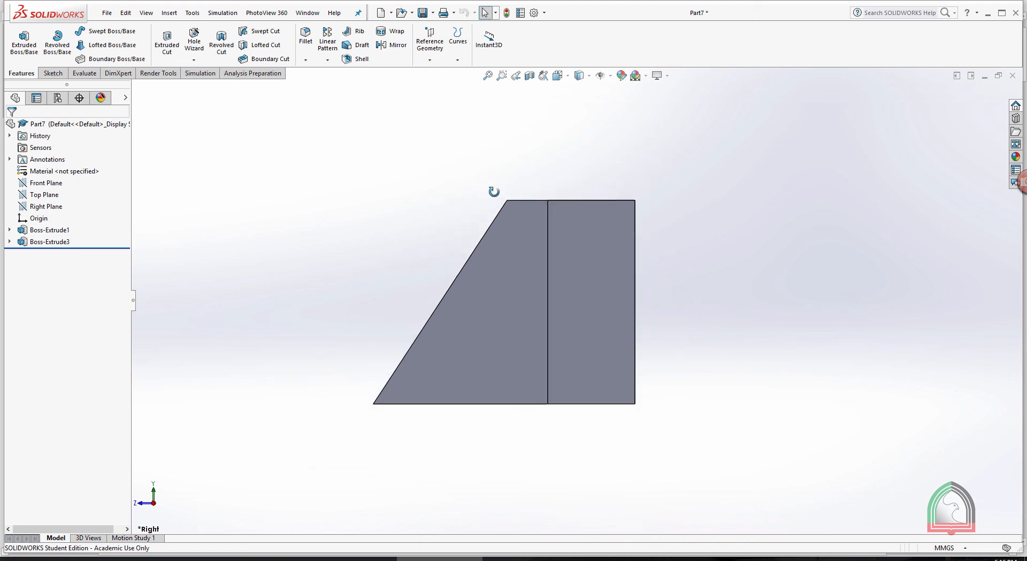
pyautogui.moveTo(493, 192); pyautogui.dragTo(573, 228, button='middle')
pyautogui.scroll(2, 536, 147)
pyautogui.scroll(-2, 477, 161)
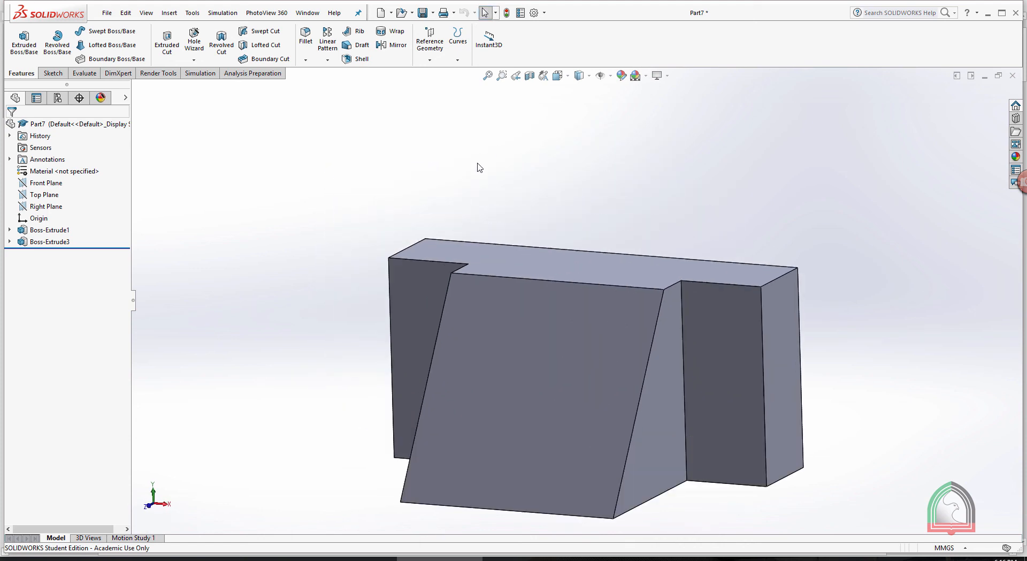
pyautogui.scroll(-1, 623, 432)
pyautogui.scroll(1, 622, 431)
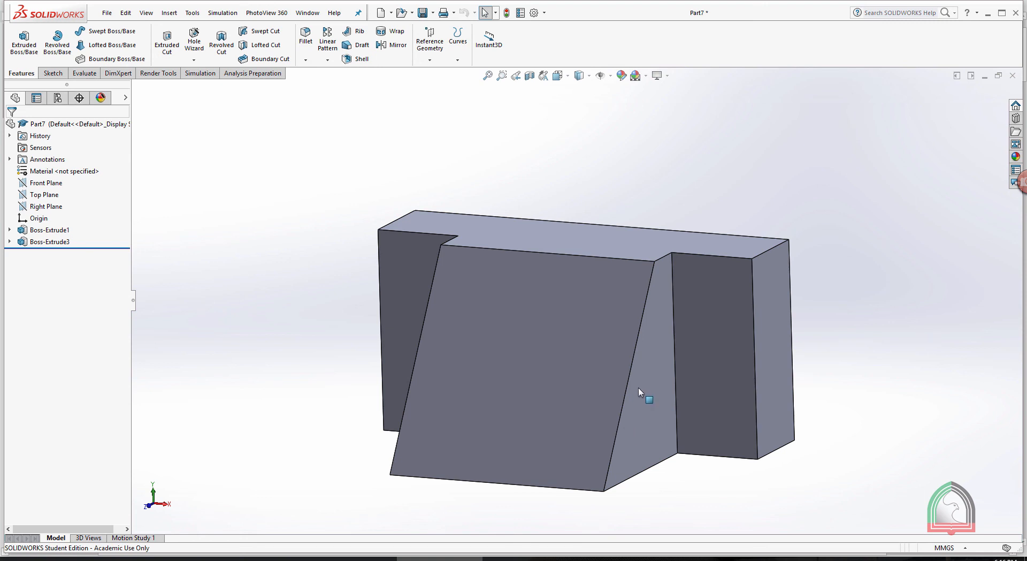
pyautogui.moveTo(628, 174); pyautogui.dragTo(587, 170, button='middle')
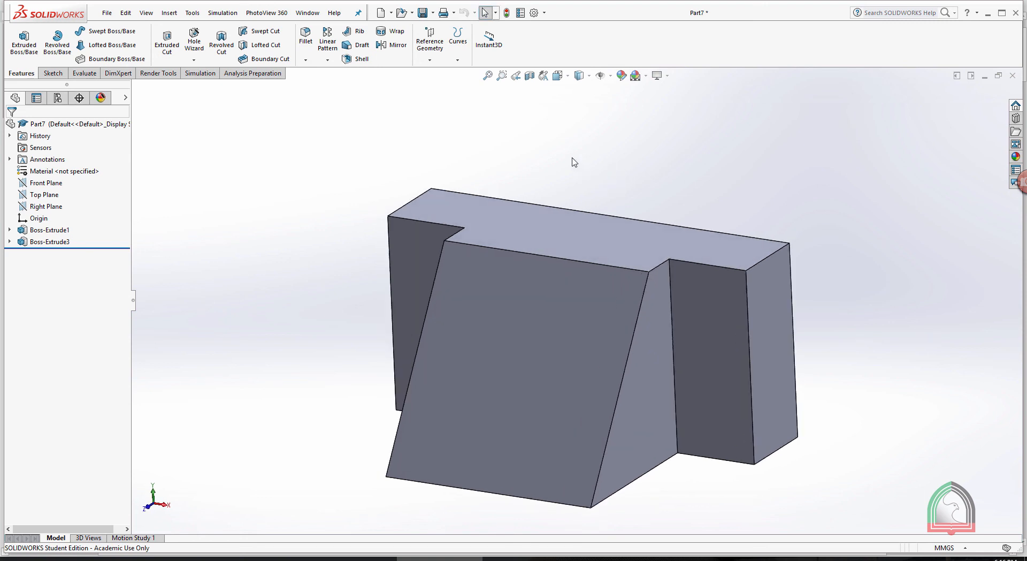
# Create a drawing from the part on a custom sheet 279.40 mm wide and 215.90 mm high
pyautogui.click(392, 14)
pyautogui.click(398, 42)
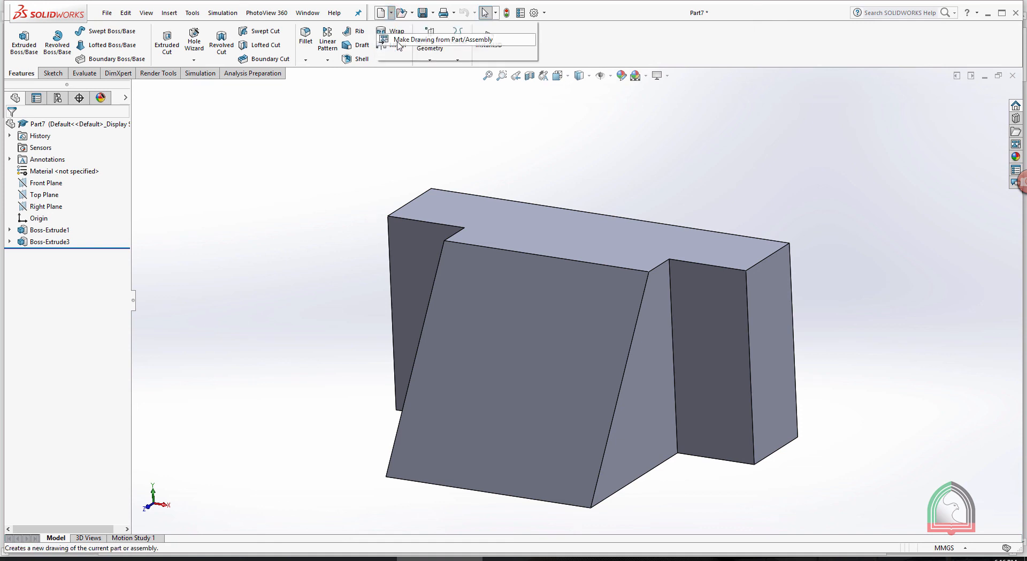
pyautogui.doubleClick(665, 218)
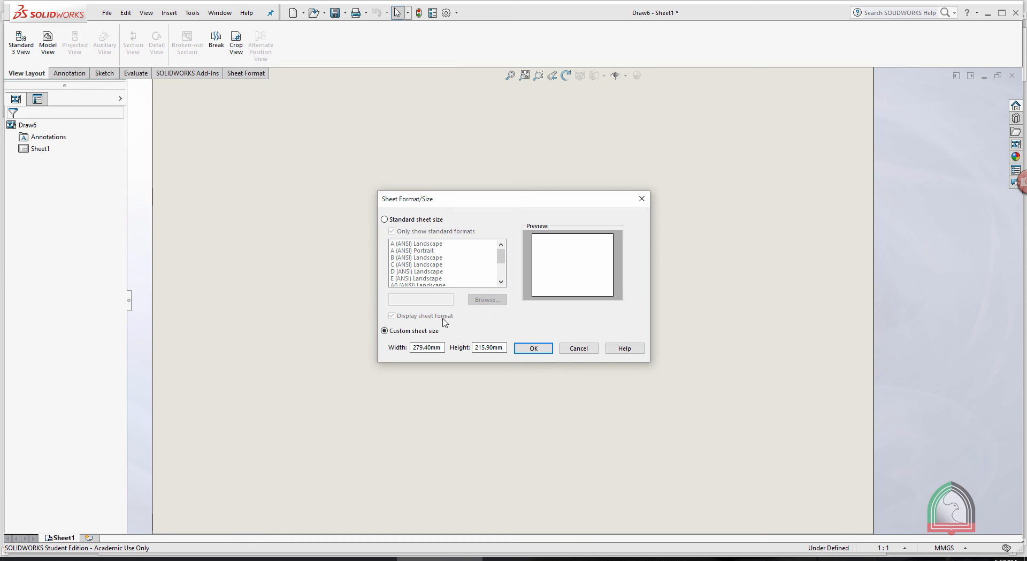
pyautogui.click(528, 348)
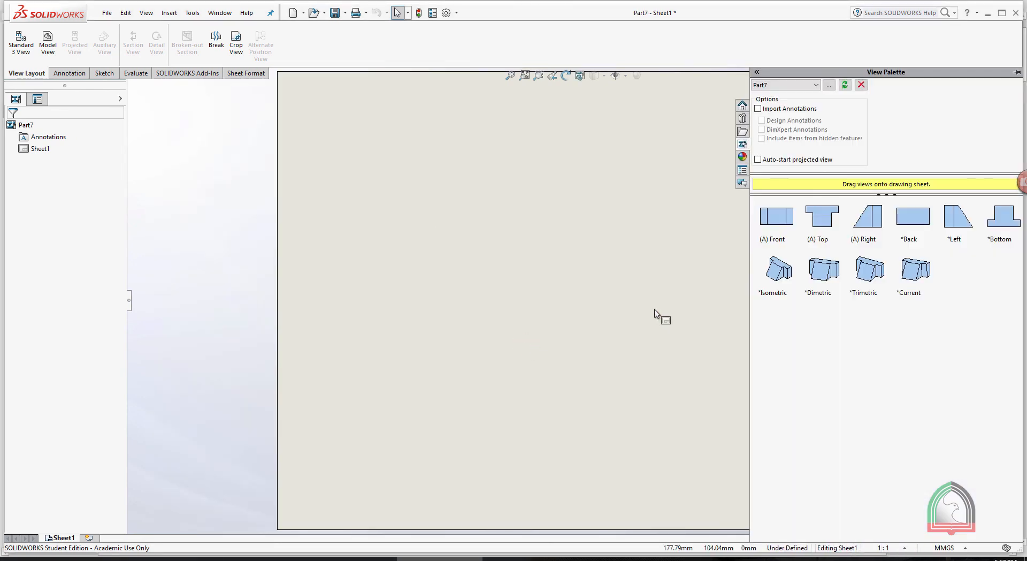
# Place the part's Front view in the upper middle of the sheet and its Top view directly below, aligned with it
pyautogui.moveTo(859, 272); pyautogui.dragTo(665, 302)
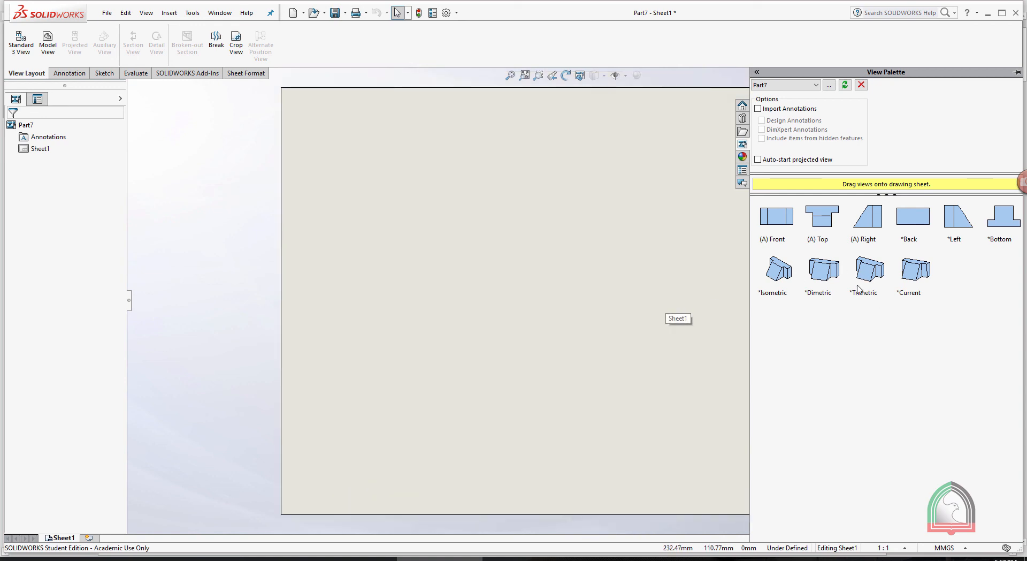
pyautogui.moveTo(791, 219)
pyautogui.mouseDown()
pyautogui.moveTo(596, 172)
pyautogui.moveTo(549, 189)
pyautogui.mouseUp()
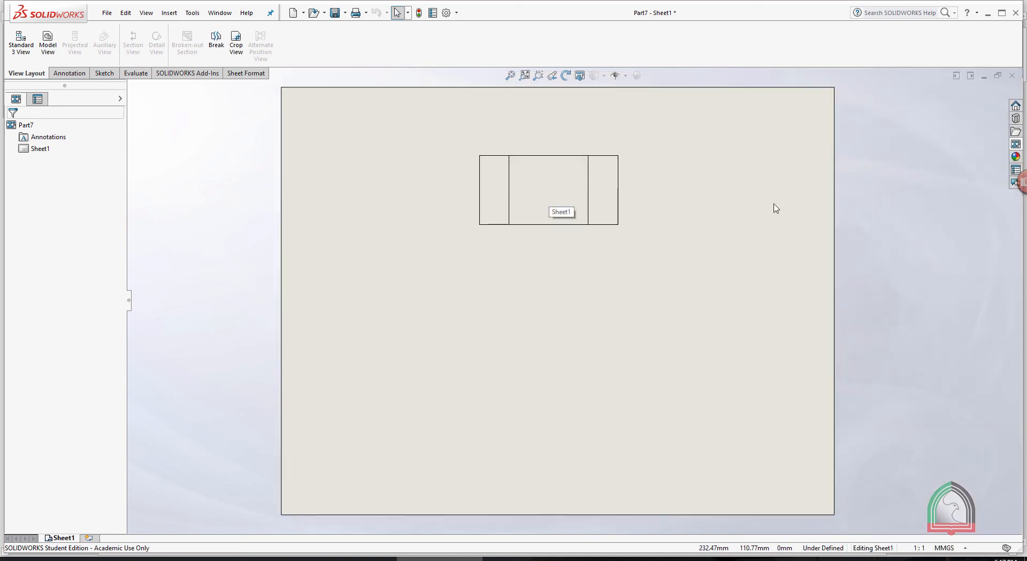
pyautogui.click(1016, 144)
pyautogui.moveTo(823, 223)
pyautogui.mouseDown()
pyautogui.moveTo(484, 280)
pyautogui.moveTo(601, 340)
pyautogui.mouseUp()
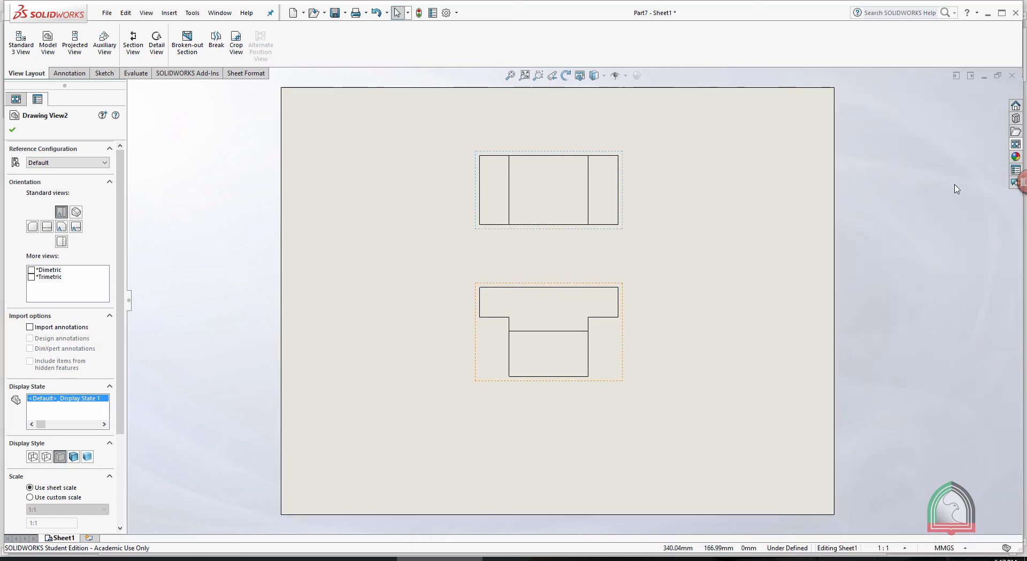
# Place the part's Right view on the sheet to the left of the Front view, aligned with it
pyautogui.click(1018, 145)
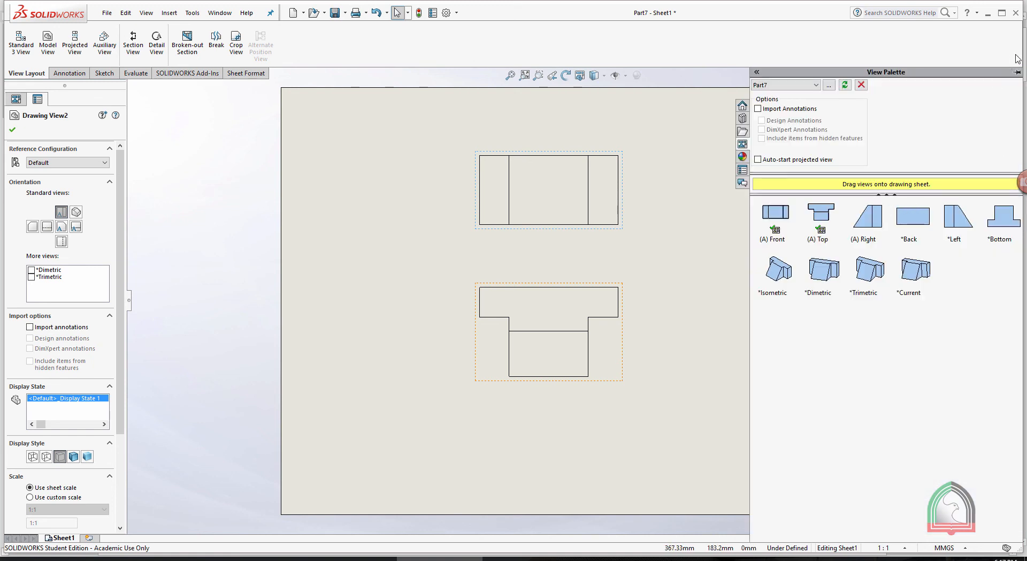
pyautogui.click(1017, 74)
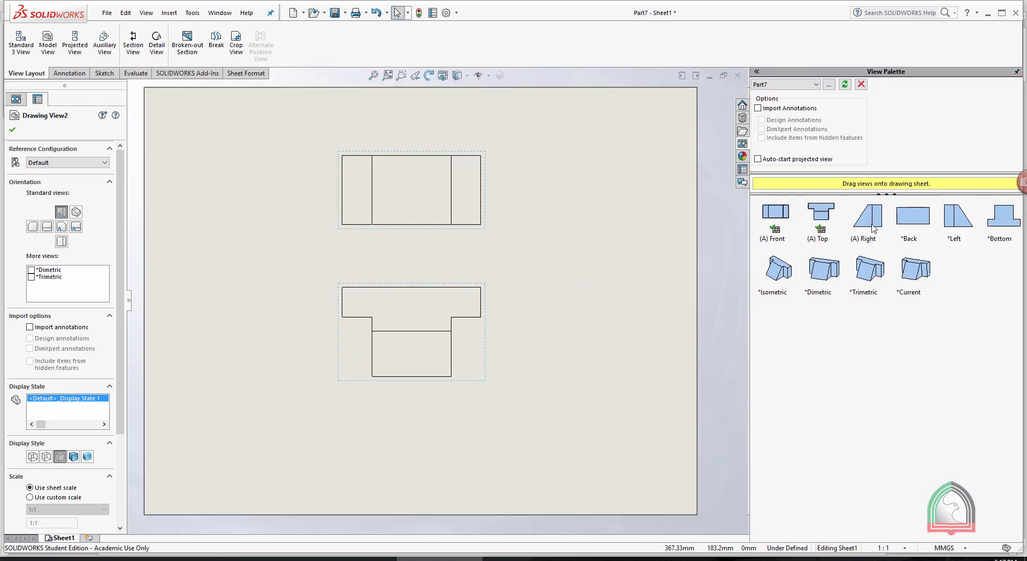
pyautogui.moveTo(872, 227)
pyautogui.mouseDown()
pyautogui.moveTo(475, 172)
pyautogui.moveTo(495, 179)
pyautogui.moveTo(249, 167)
pyautogui.mouseUp()
pyautogui.click(571, 246)
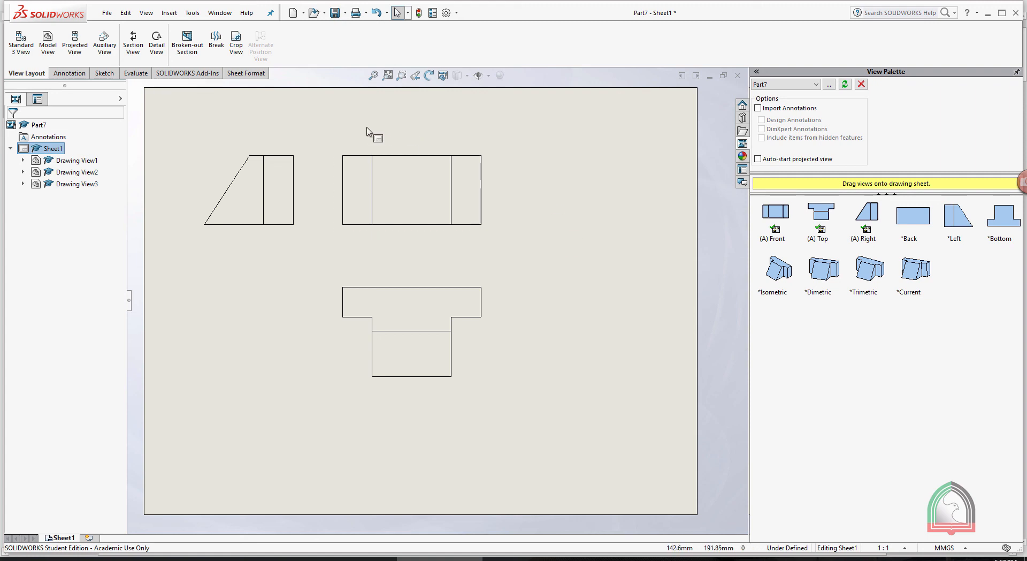
# Create a section view from a vertical cutting line through the middle of the Front view and place it to that view's right
pyautogui.click(133, 40)
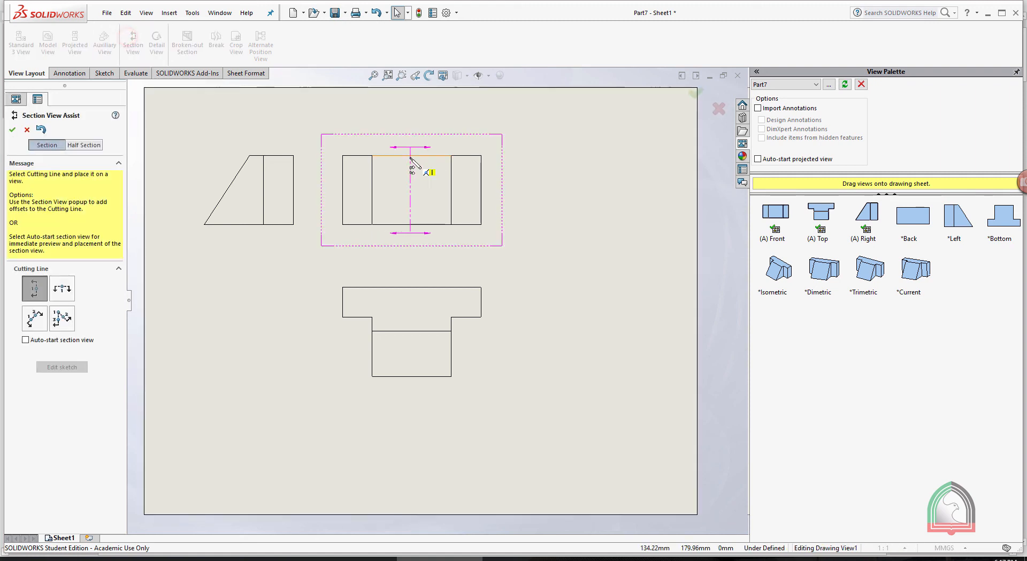
pyautogui.click(411, 155)
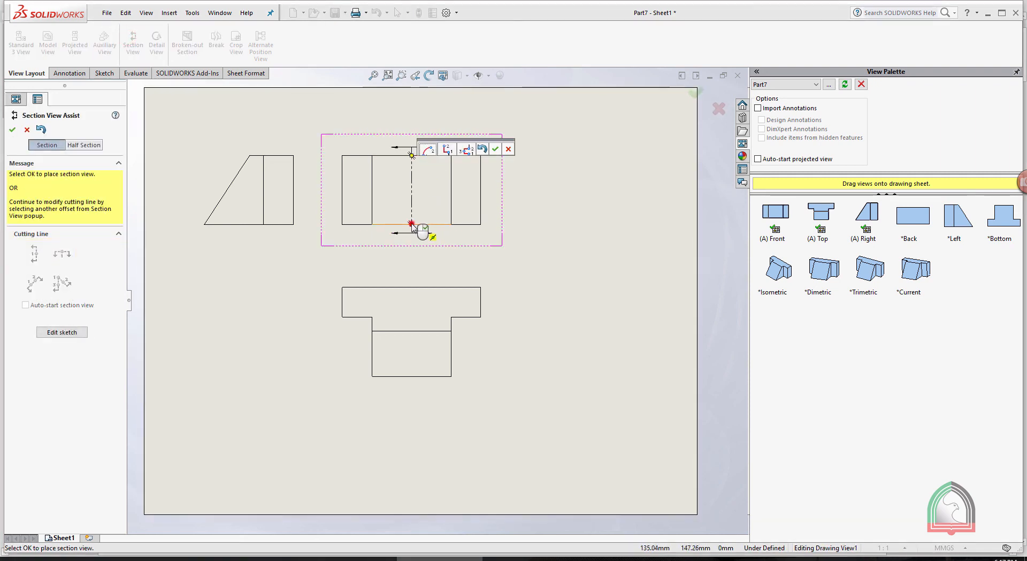
pyautogui.click(496, 150)
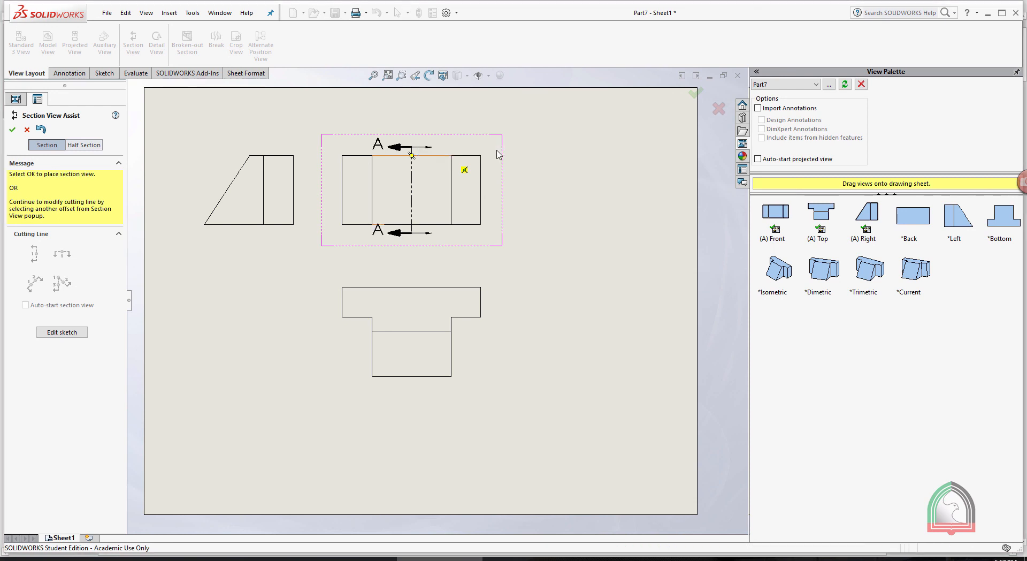
pyautogui.click(618, 175)
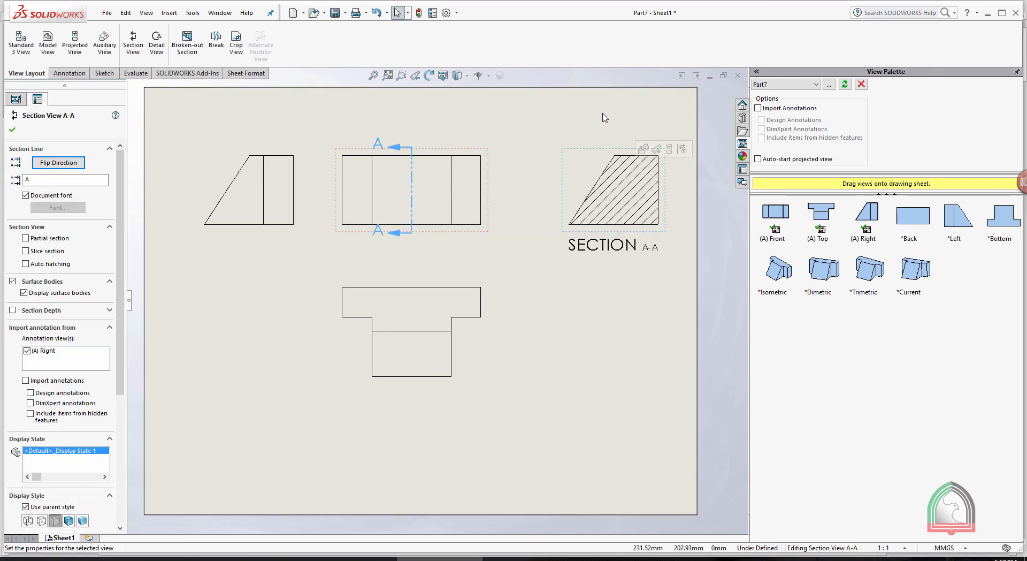
pyautogui.click(536, 113)
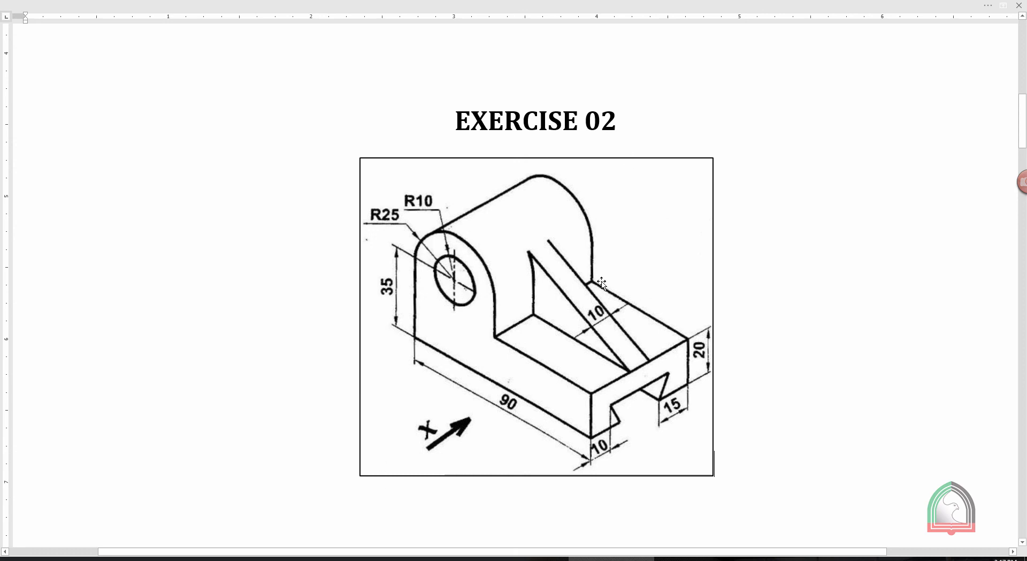
# Switch from the exercise document to SOLIDWORKS, create a new part and start a sketch on the Front Plane
pyautogui.click(533, 559)
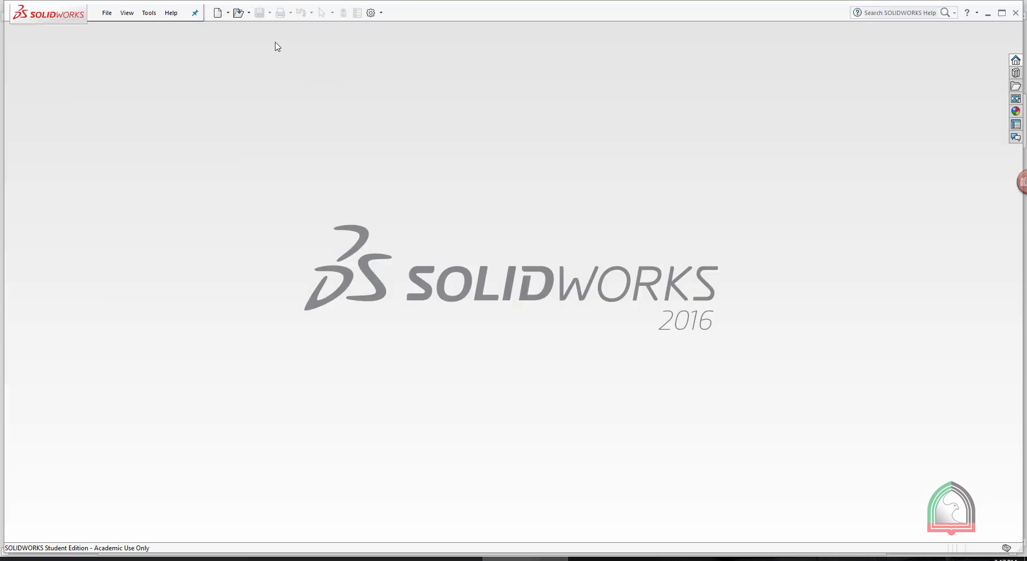
pyautogui.click(217, 12)
pyautogui.doubleClick(398, 216)
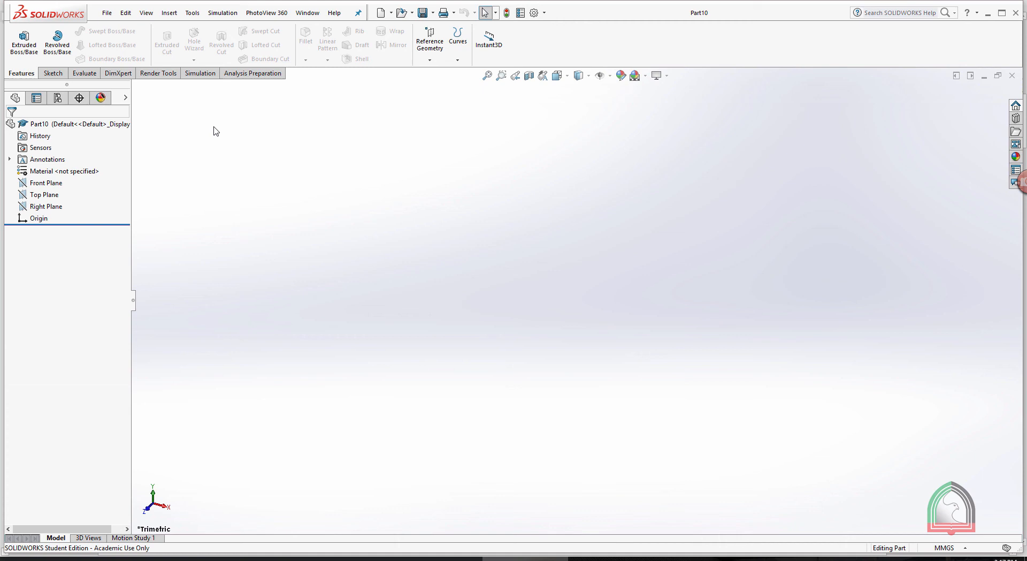
pyautogui.click(53, 73)
pyautogui.click(19, 59)
pyautogui.click(32, 72)
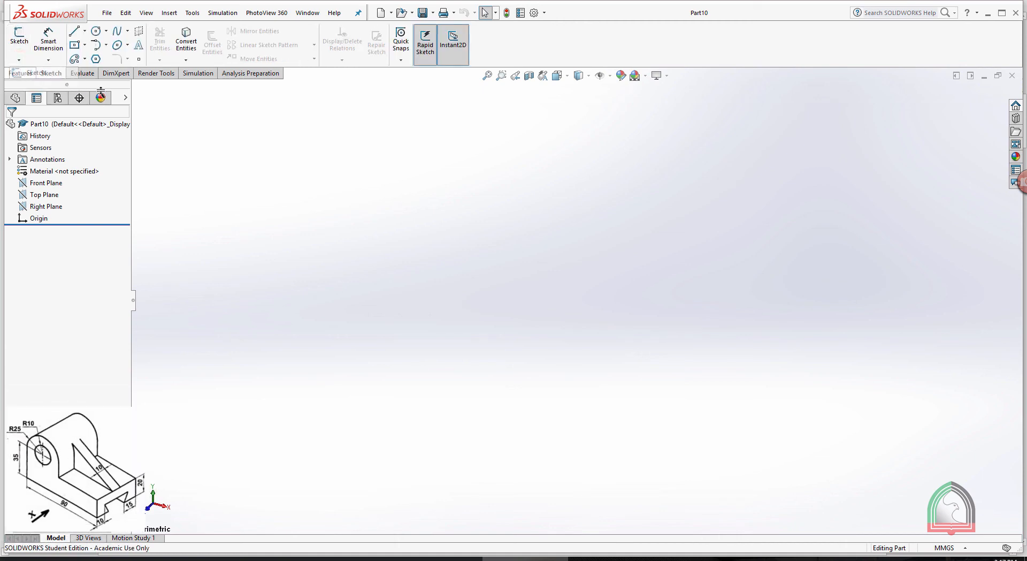
pyautogui.click(422, 160)
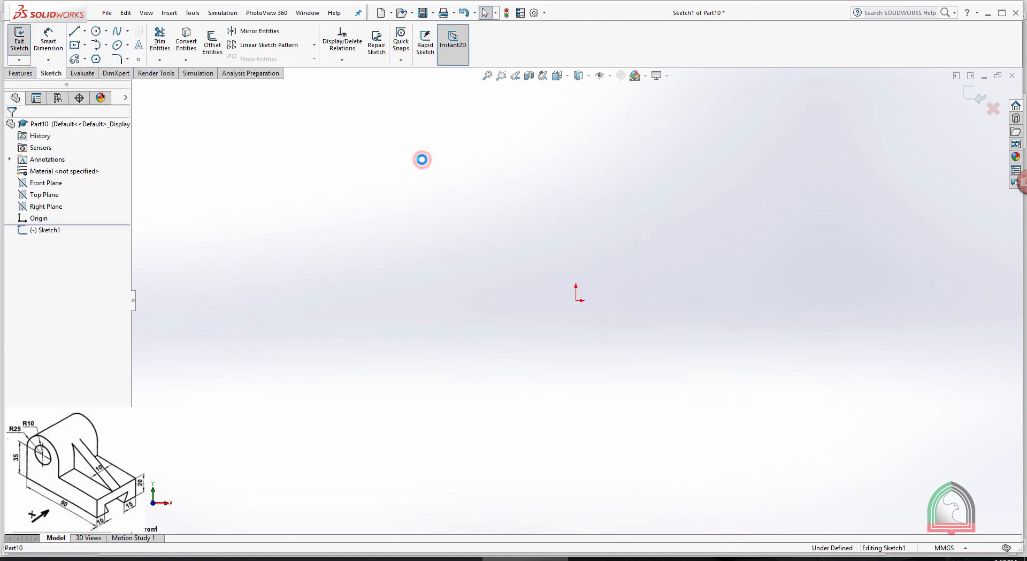
# Sketch a 90 mm horizontal base line below the origin and a 20 mm vertical line up from its right end
pyautogui.click(74, 31)
pyautogui.click(451, 333)
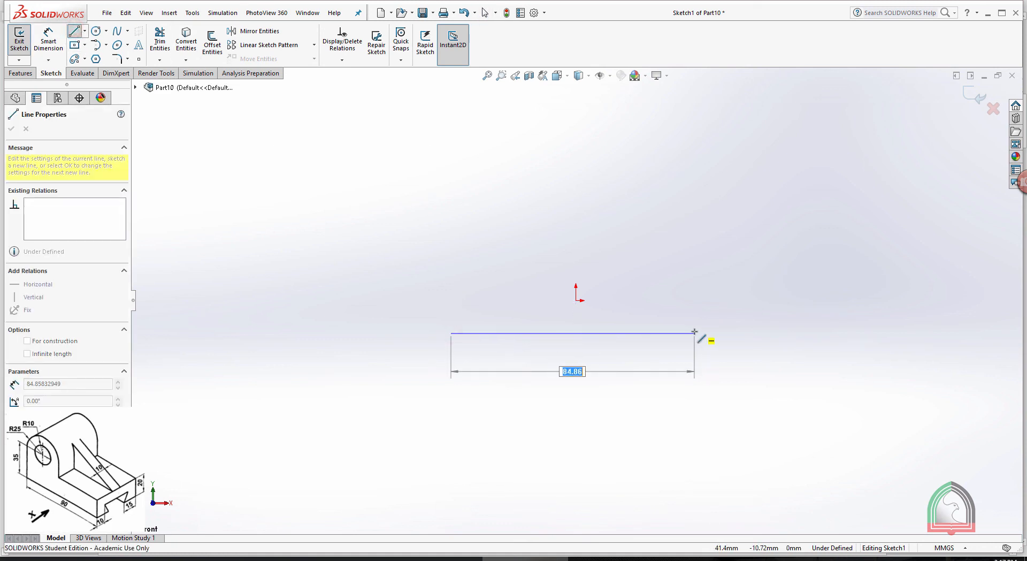
pyautogui.write('90')
pyautogui.press('Return')
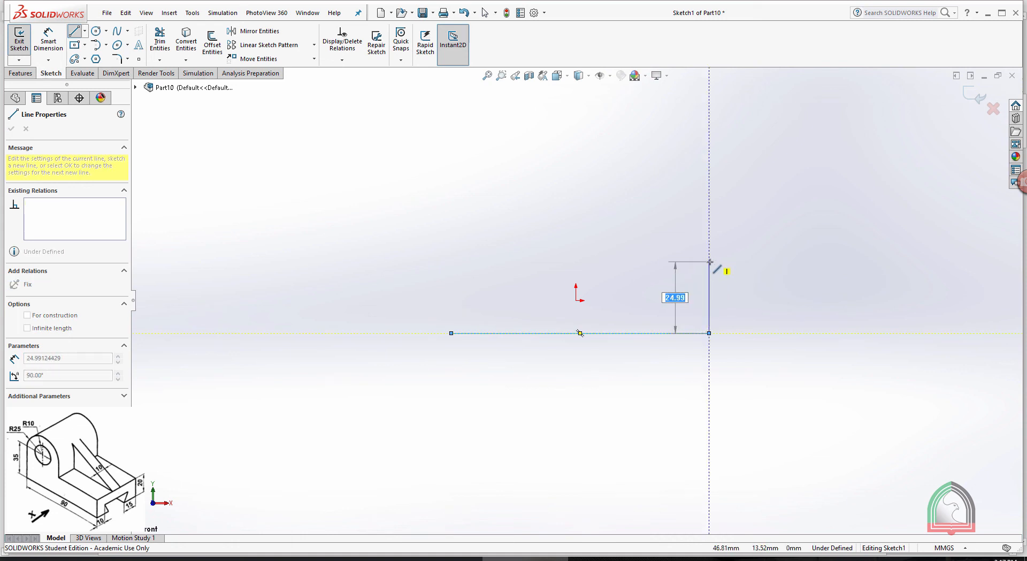
pyautogui.write('20')
pyautogui.press('Return')
pyautogui.press('Escape')
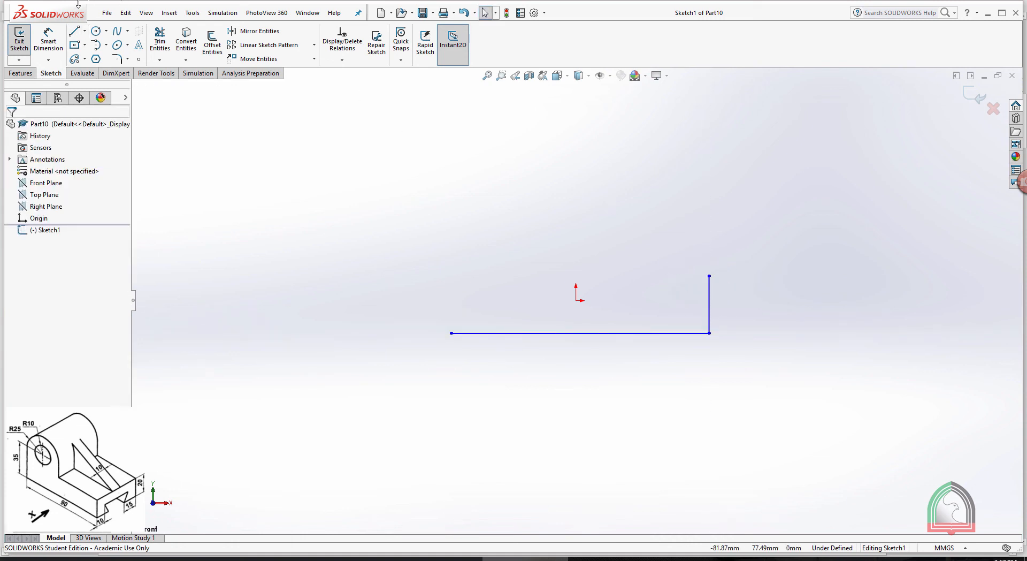
# Sketch a 35 mm vertical line up from the base line's left end, continued by a tangent semicircular arc of 25 mm radius
pyautogui.click(75, 31)
pyautogui.click(451, 333)
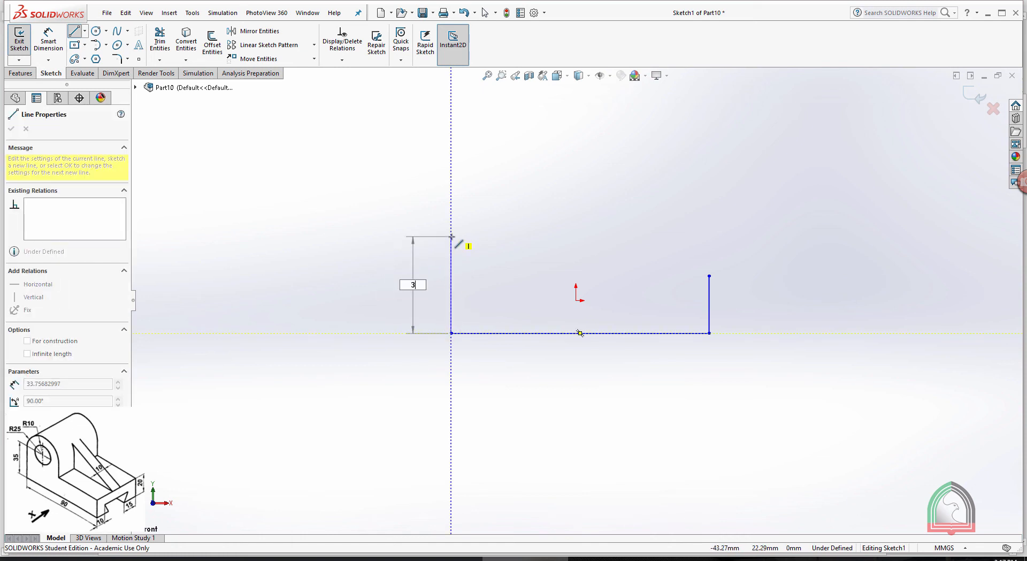
pyautogui.write('35')
pyautogui.press('Return')
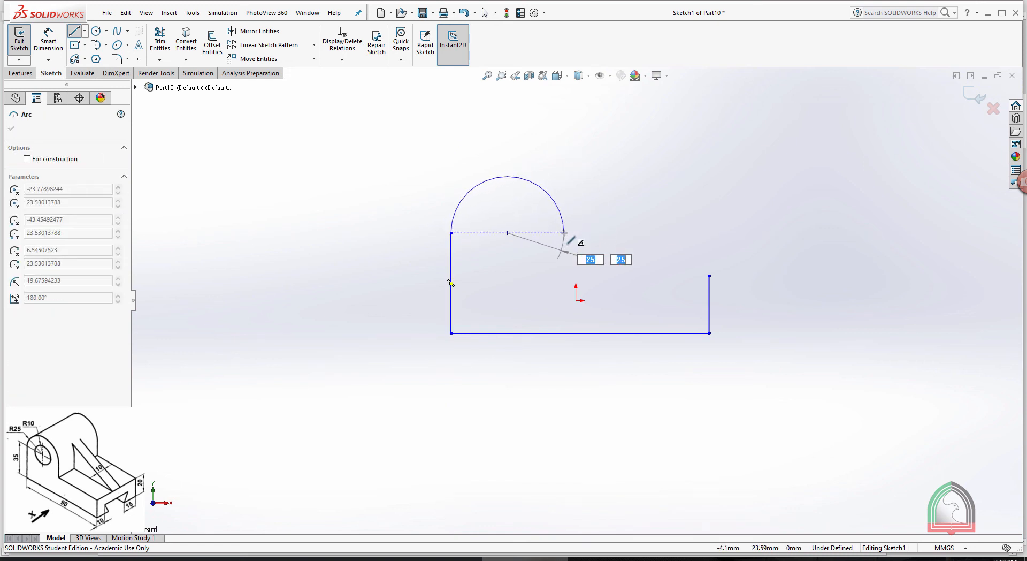
pyautogui.press('Return')
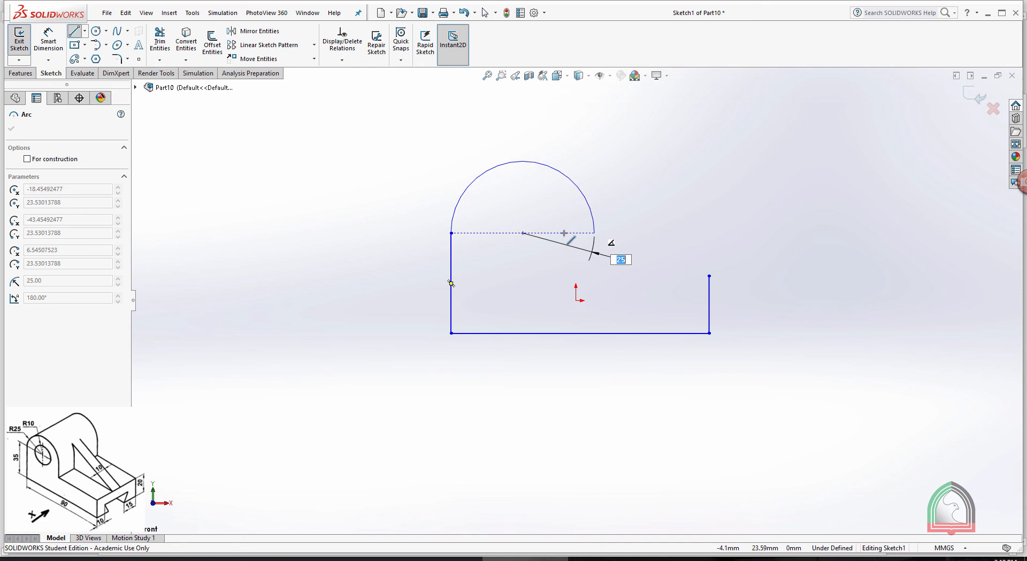
pyautogui.click(595, 233)
# Close the profile with a 15 mm vertical line down from the arc and a horizontal line to the 20 mm edge's top
pyautogui.click(594, 276)
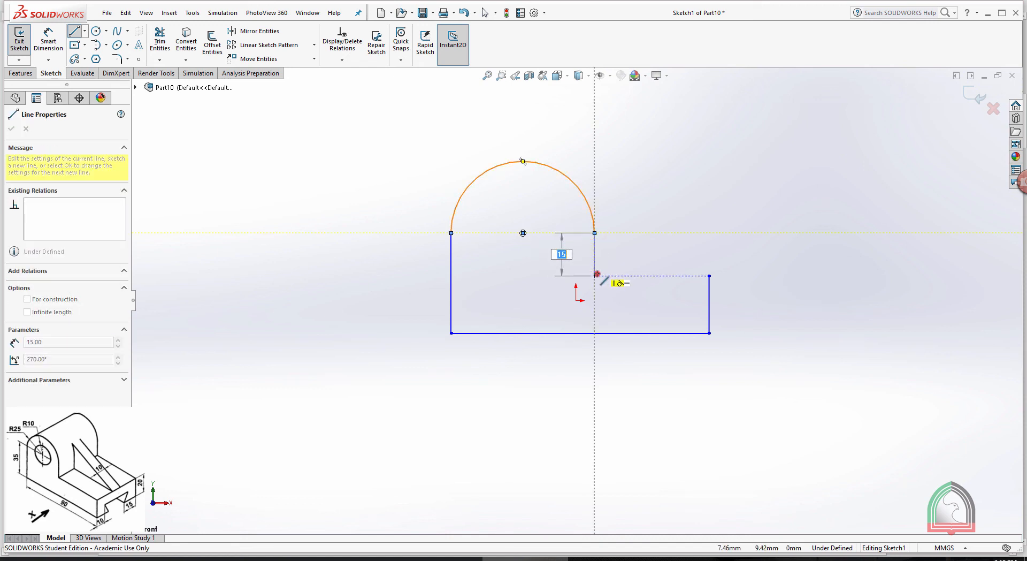
pyautogui.click(709, 276)
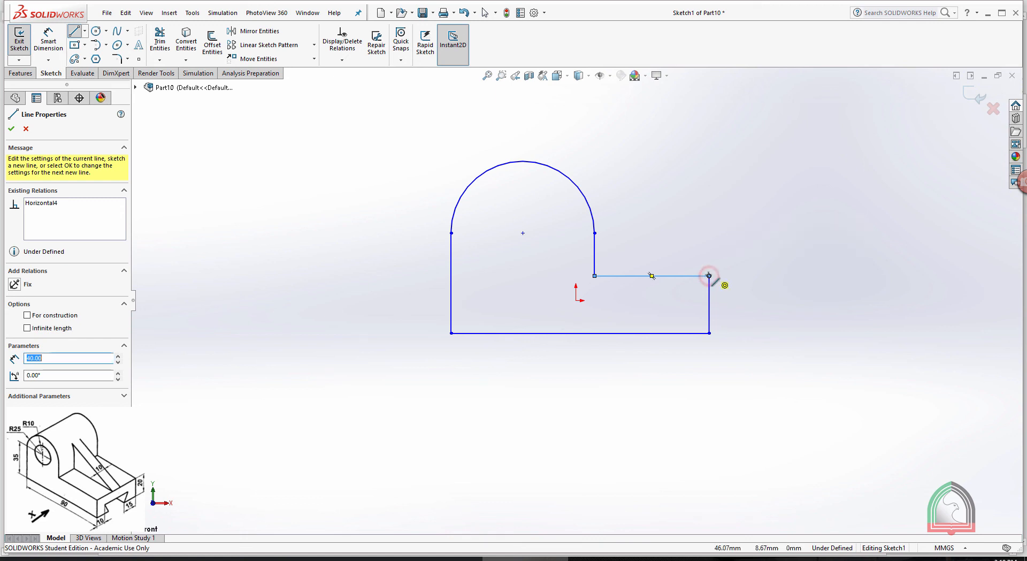
pyautogui.press('Escape')
# Dimension the profile's bottom edge at 90 mm and its short right edge at 20 mm
pyautogui.click(48, 41)
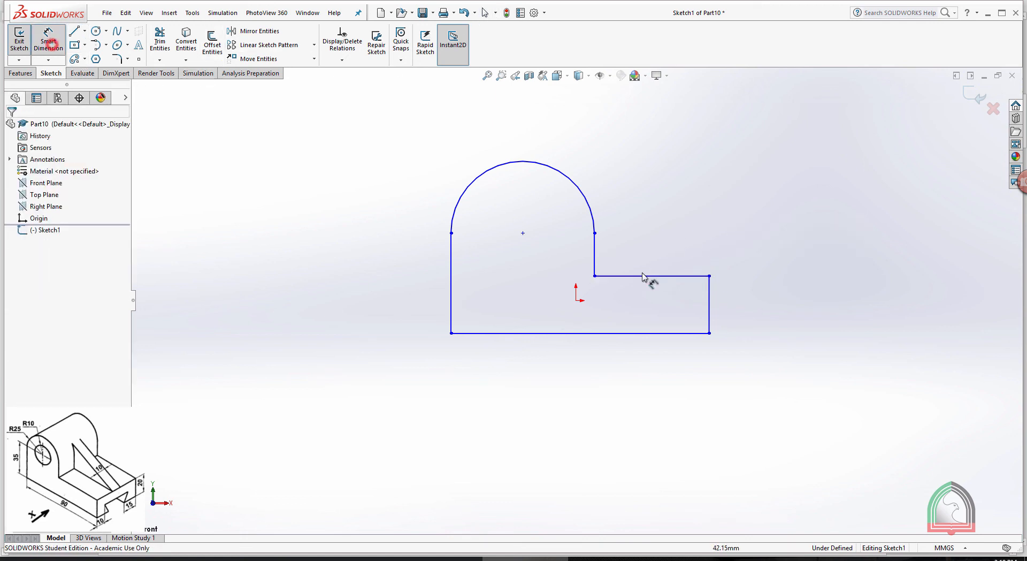
pyautogui.click(602, 334)
pyautogui.click(551, 388)
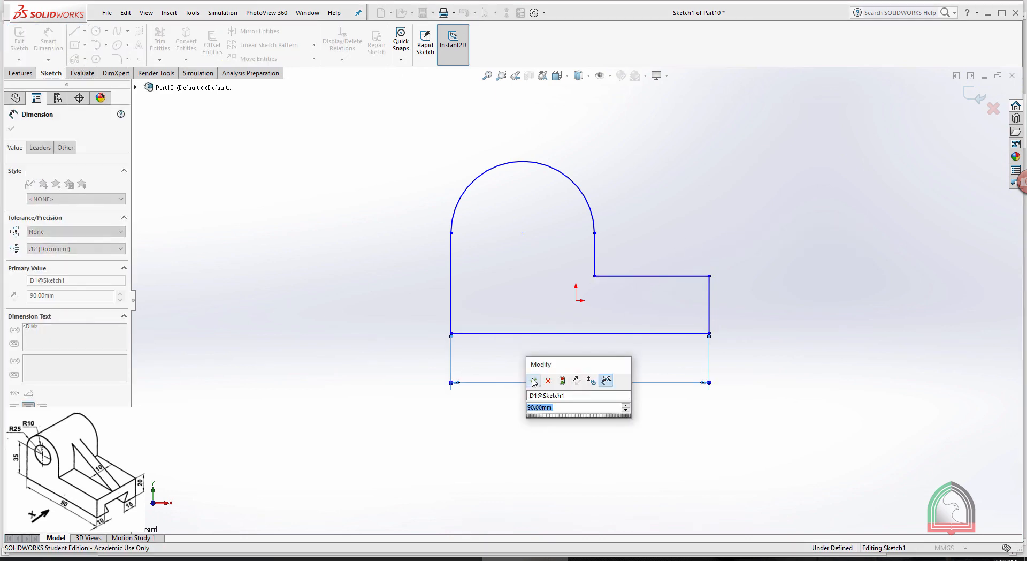
pyautogui.press('Return')
pyautogui.click(709, 301)
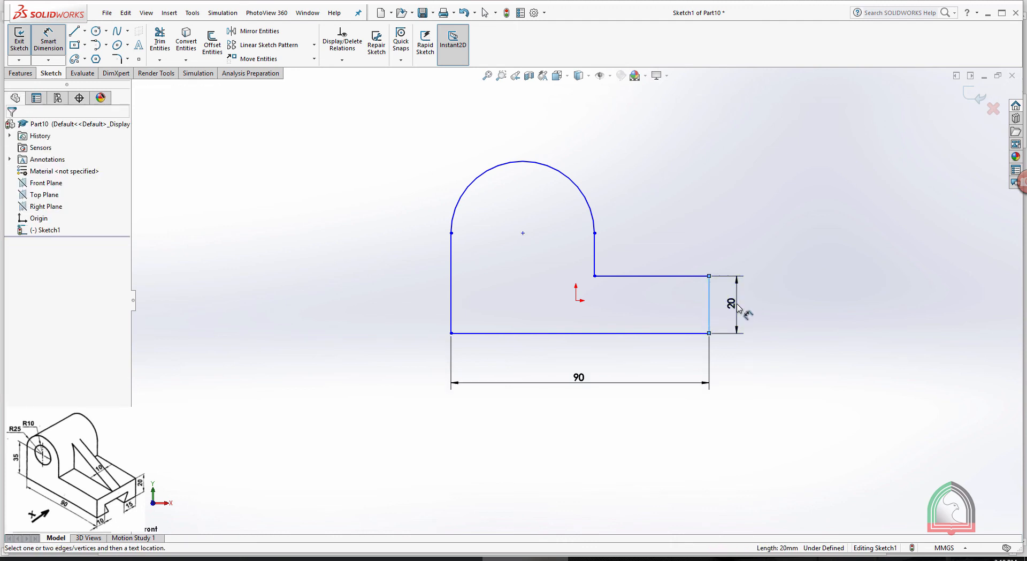
pyautogui.click(733, 303)
pyautogui.click(688, 303)
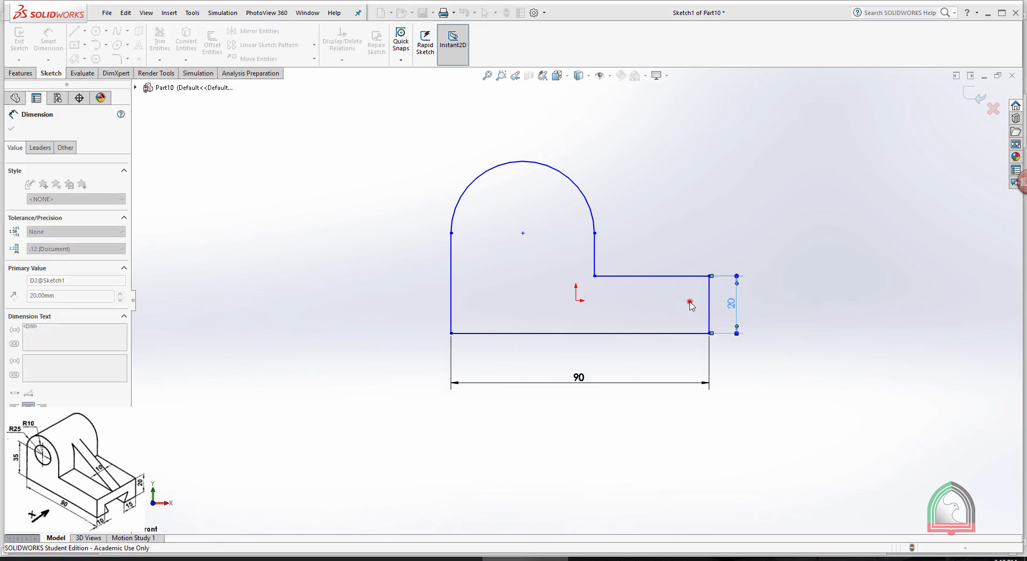
# Dimension the profile's left edge at 35 mm and the semicircular arc at a 25 mm radius
pyautogui.click(451, 253)
pyautogui.click(415, 282)
pyautogui.click(369, 277)
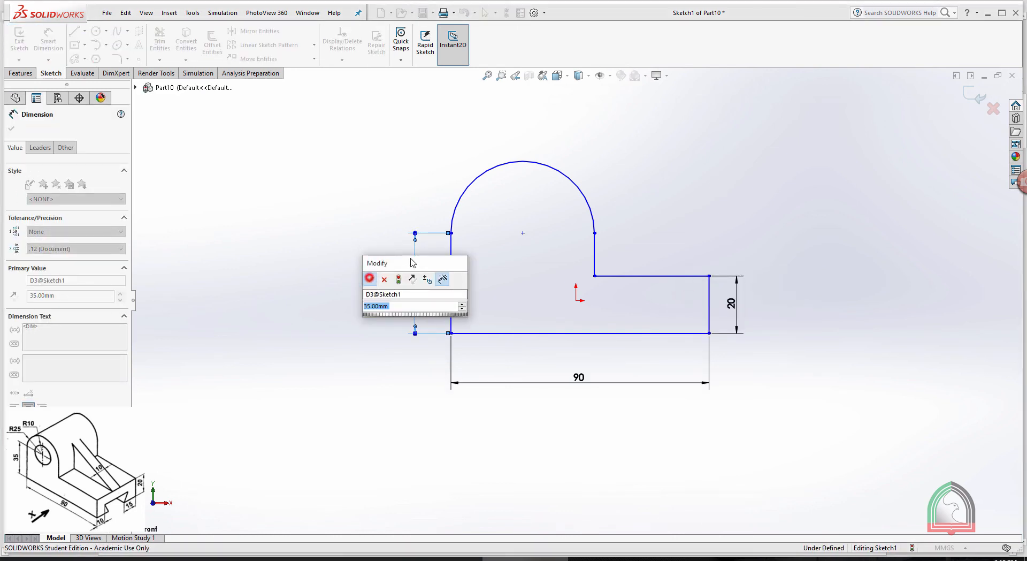
pyautogui.click(463, 199)
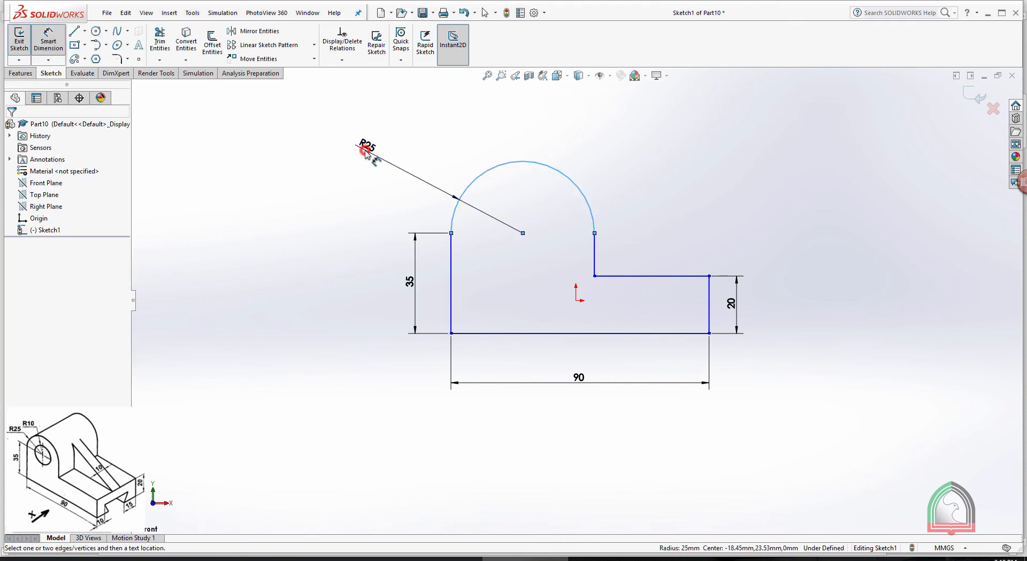
pyautogui.click(367, 151)
pyautogui.click(320, 148)
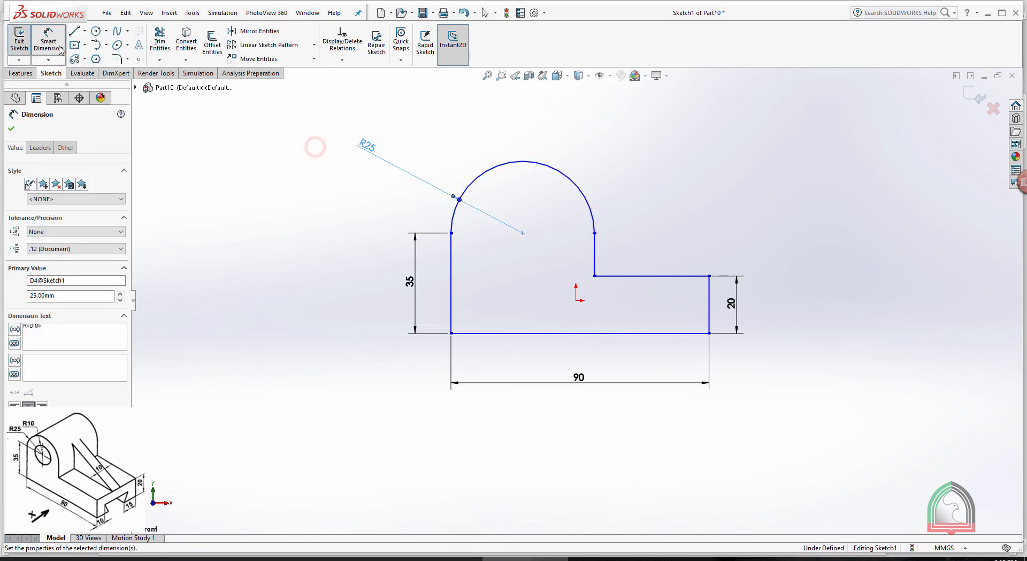
# Sketch a 20 mm diameter circle centred on the arc's centre point
pyautogui.click(96, 32)
pyautogui.click(522, 233)
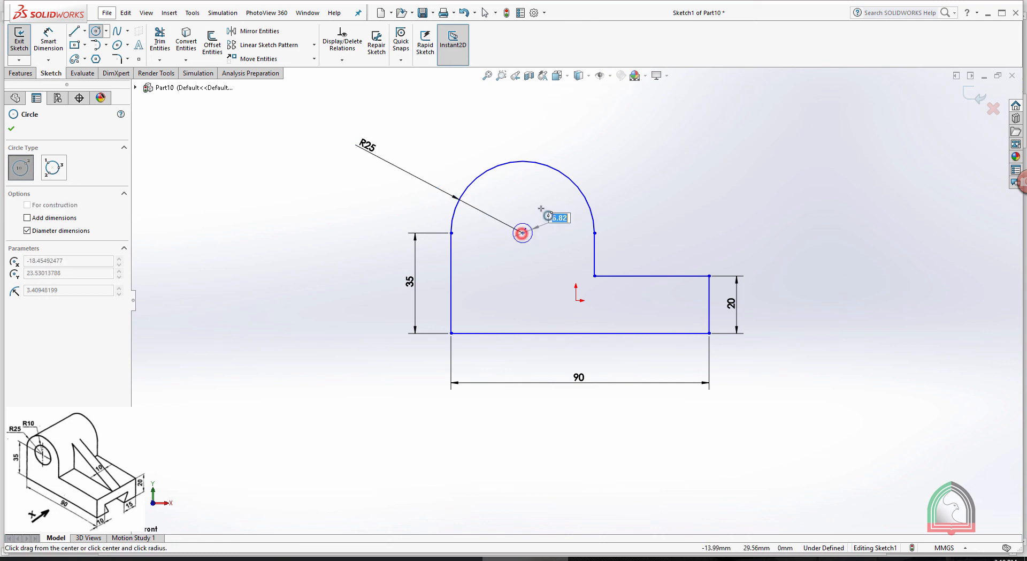
pyautogui.write('20')
pyautogui.press('Return')
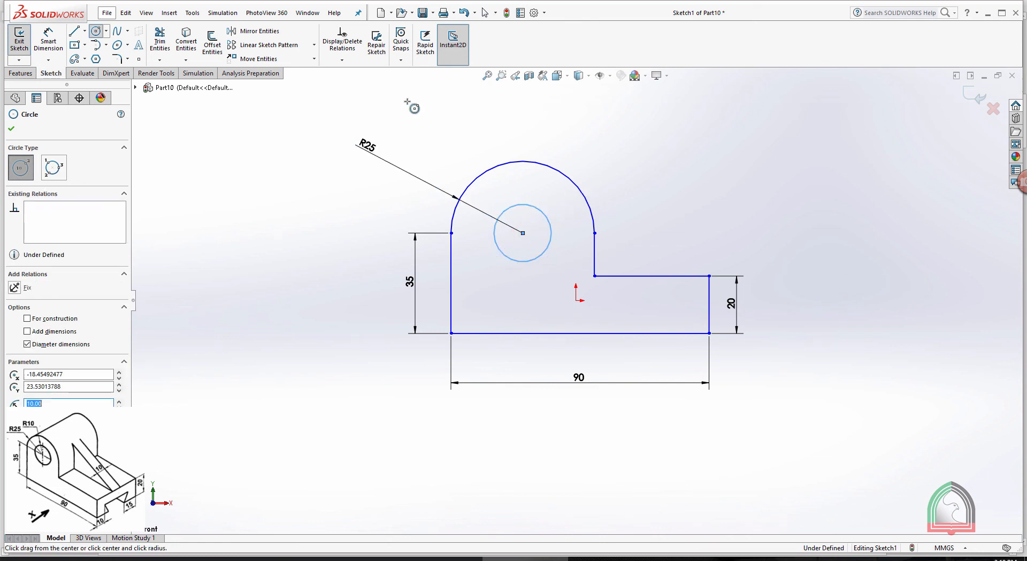
# Dimension the circle at 20 mm diameter and change the dimension's display to a radius
pyautogui.click(48, 43)
pyautogui.click(543, 213)
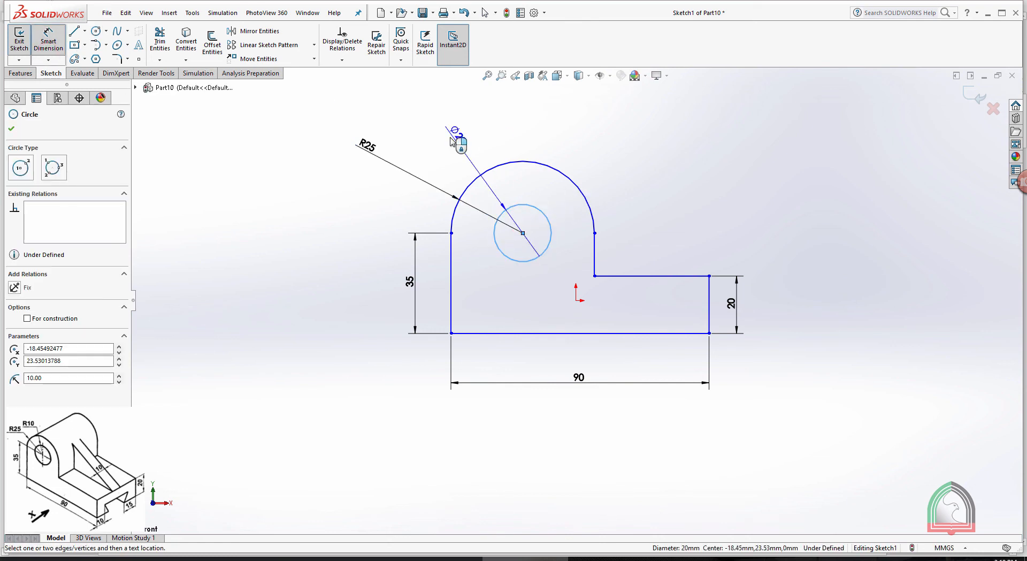
pyautogui.click(452, 142)
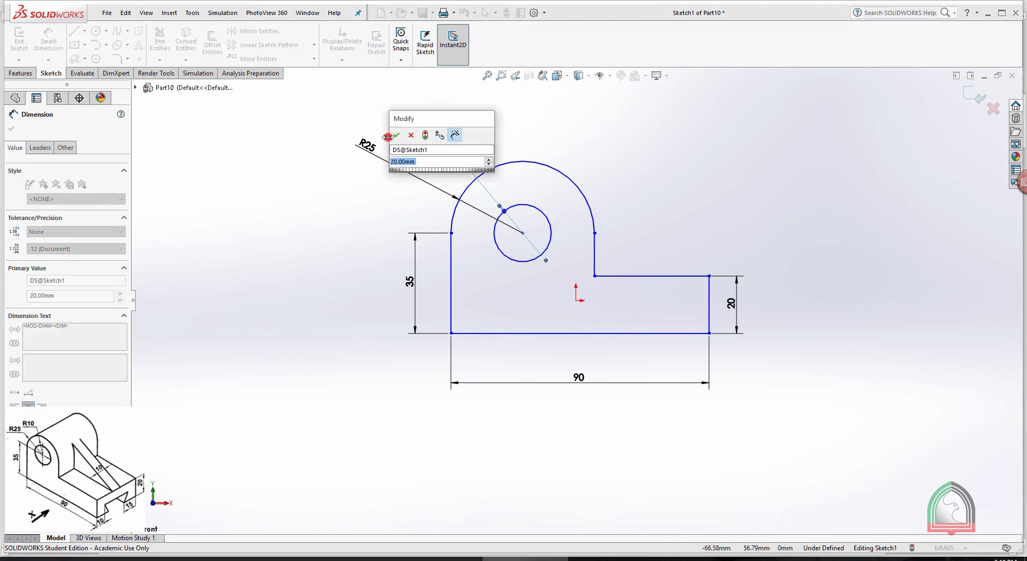
pyautogui.click(395, 135)
pyautogui.click(41, 147)
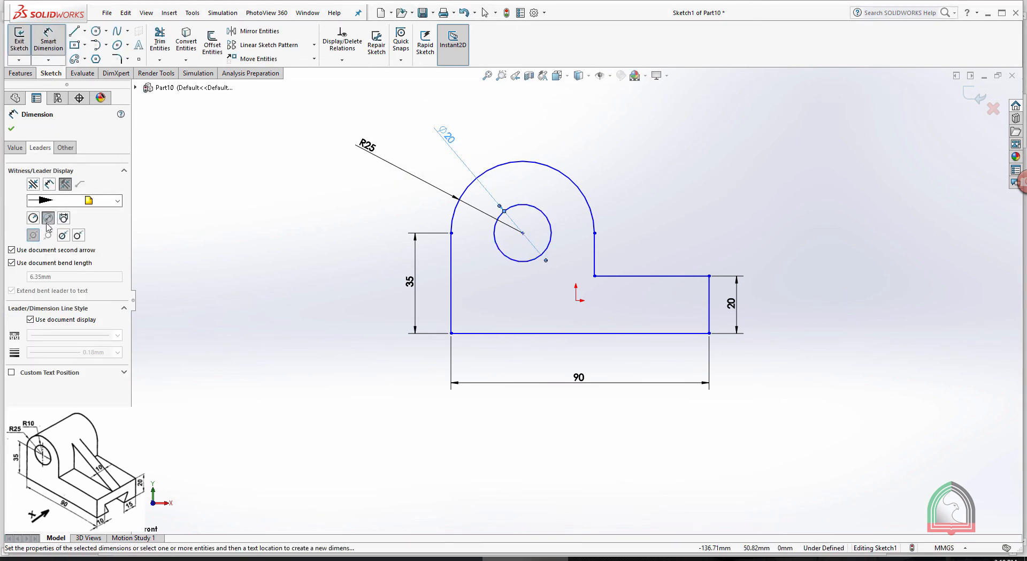
pyautogui.click(34, 218)
pyautogui.click(11, 128)
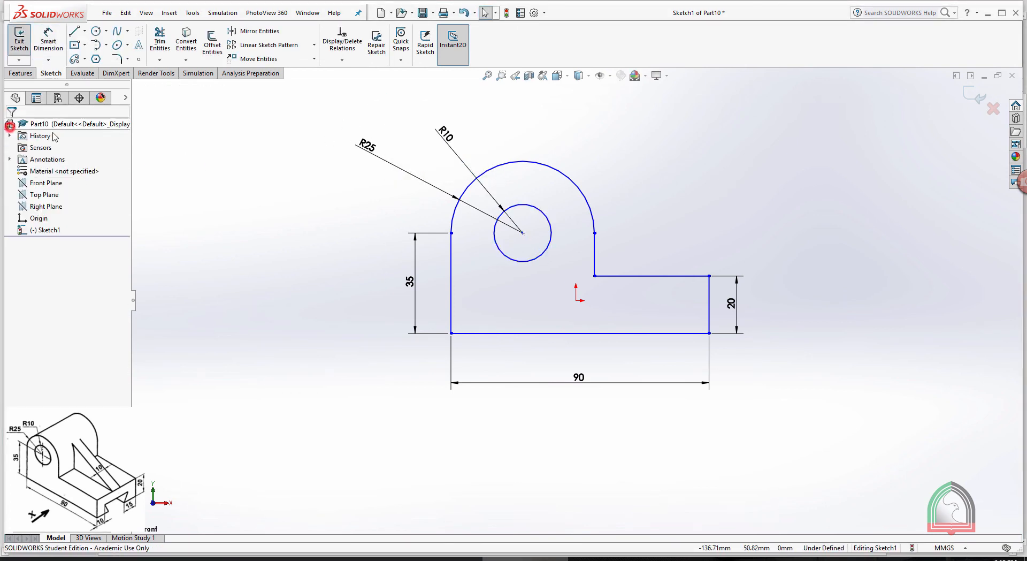
# Exit the completed profile sketch and look at it from an angled view
pyautogui.click(575, 109)
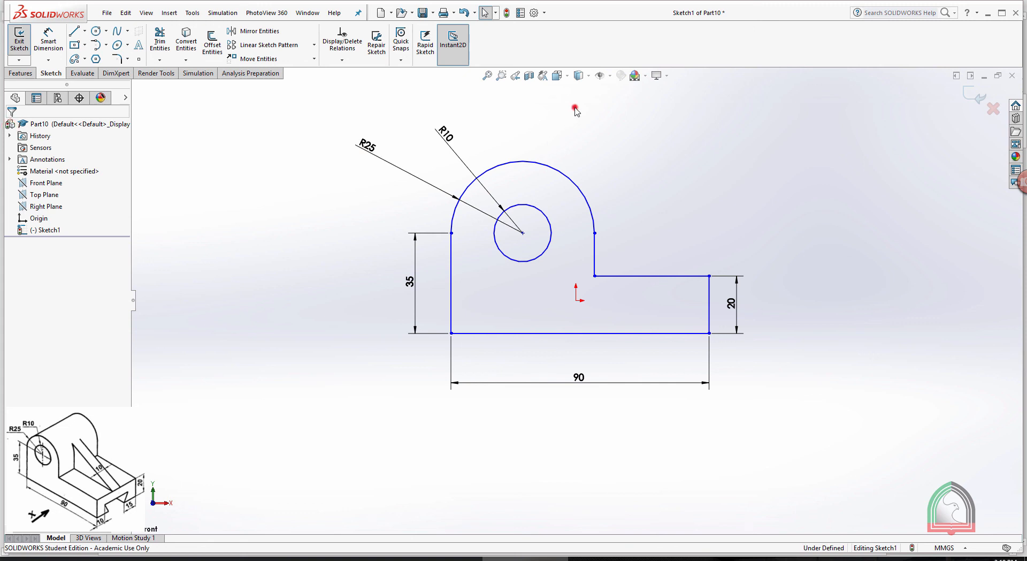
pyautogui.click(968, 96)
pyautogui.moveTo(803, 228); pyautogui.dragTo(779, 251, button='middle')
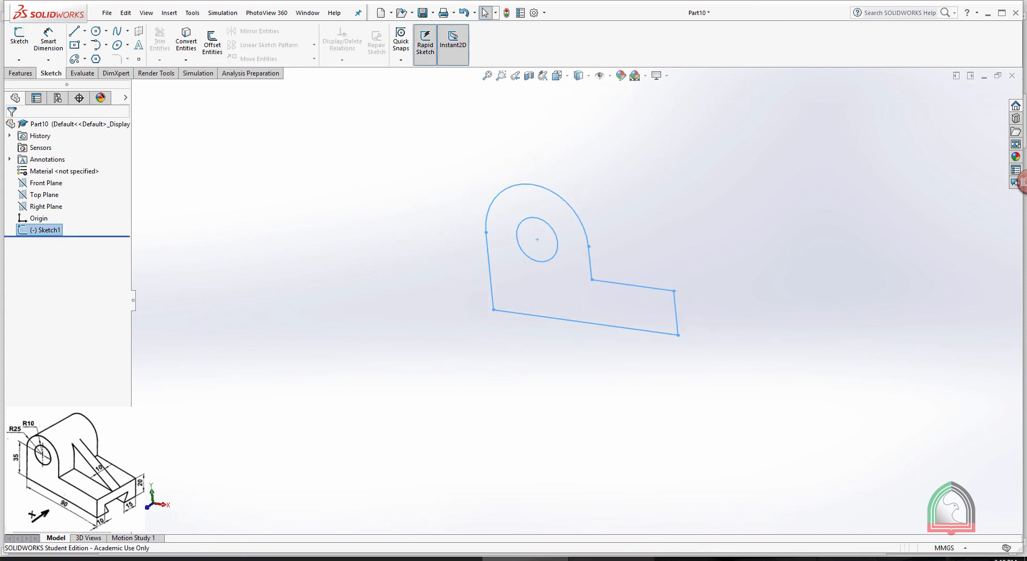
# Consult the Exercise 02 reference drawing and extrude the bracket profile sketch to a blind depth of 45 mm
pyautogui.rightClick(611, 559)
pyautogui.click(602, 511)
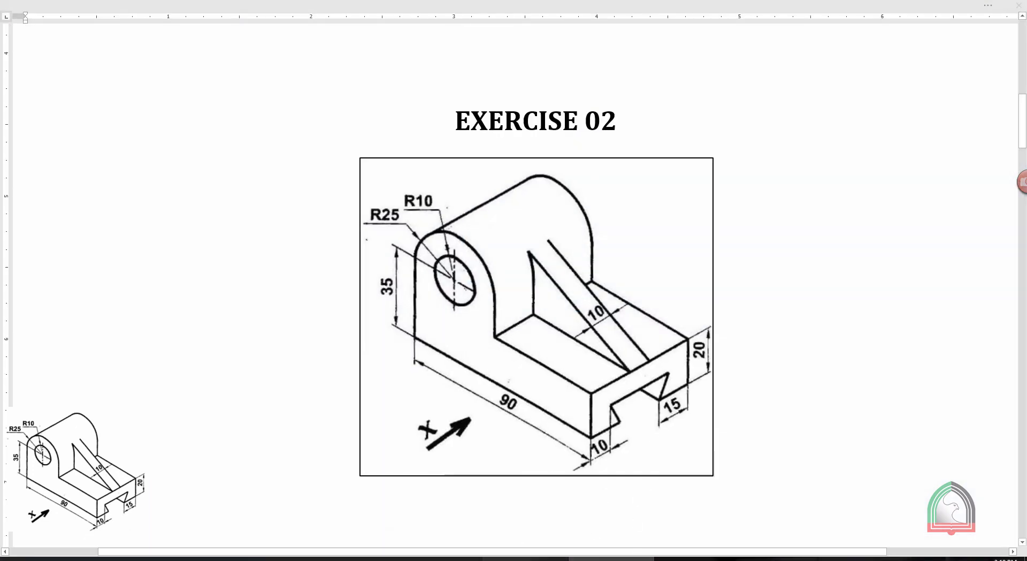
pyautogui.click(551, 559)
pyautogui.click(20, 76)
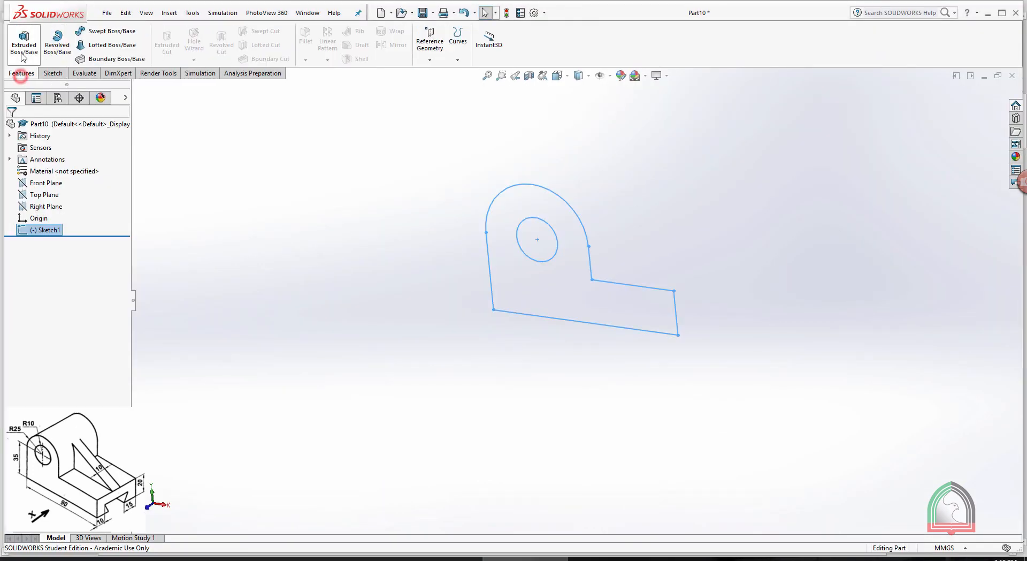
pyautogui.click(22, 57)
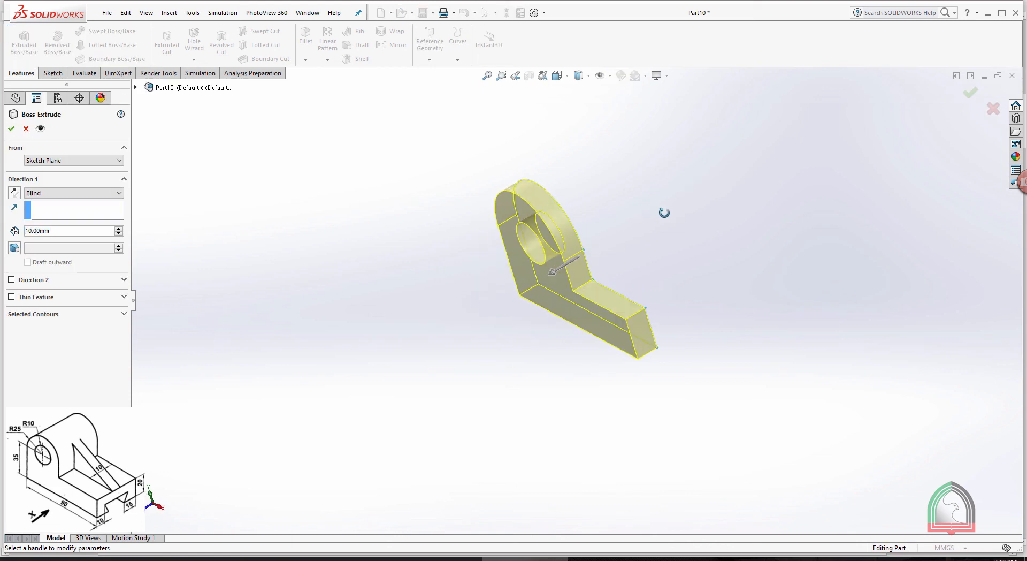
pyautogui.doubleClick(72, 233)
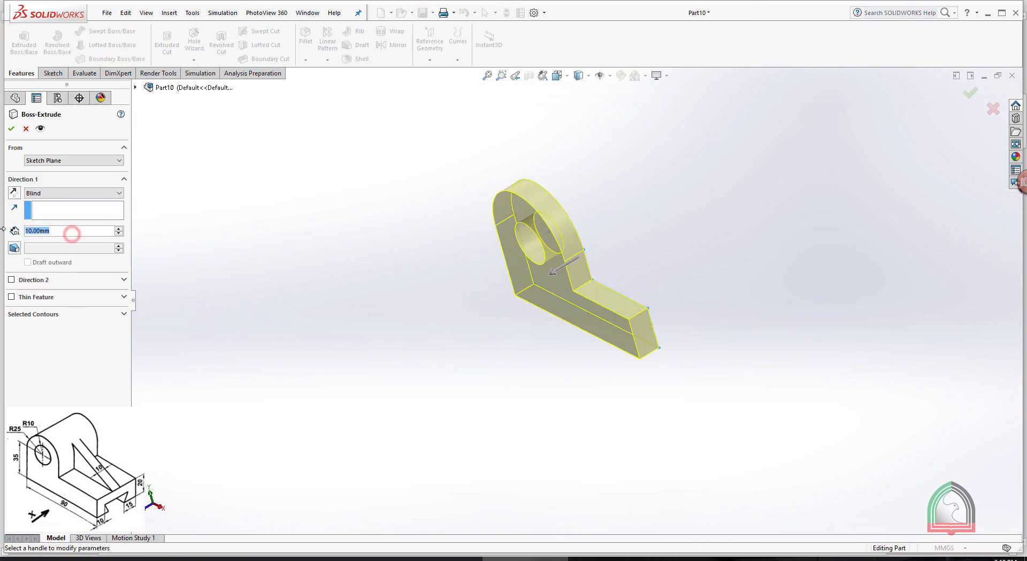
pyautogui.write('45')
pyautogui.press('Return')
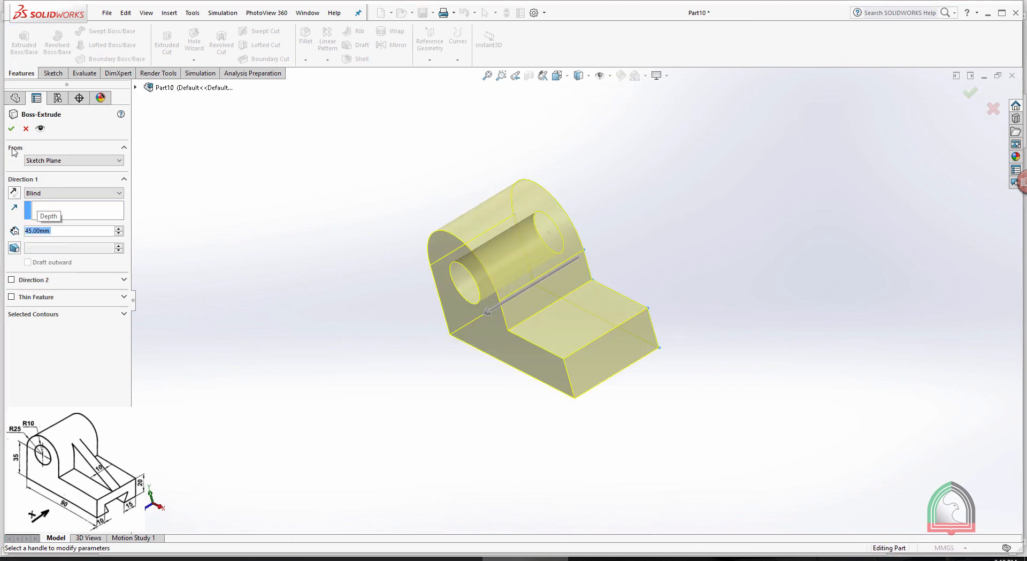
pyautogui.click(11, 128)
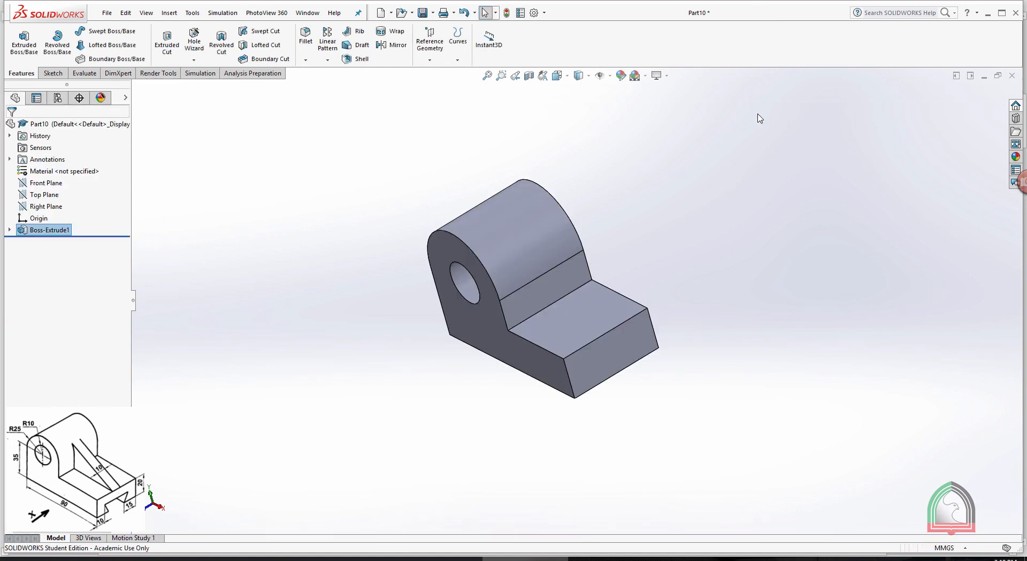
# Start a sketch on the end face of the bracket's low base and view that face straight on
pyautogui.click(605, 364)
pyautogui.click(647, 333)
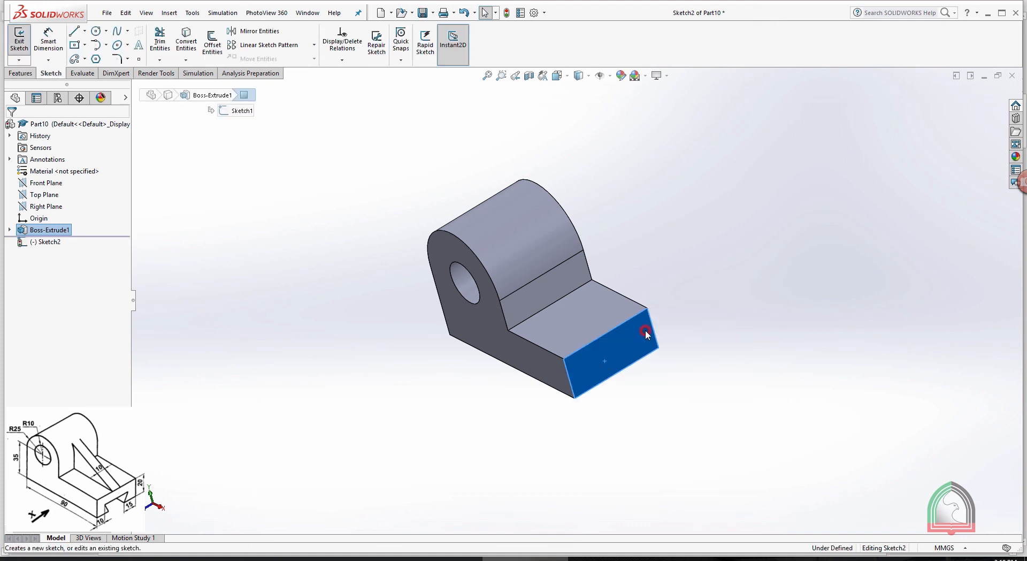
pyautogui.press('space')
pyautogui.click(693, 161)
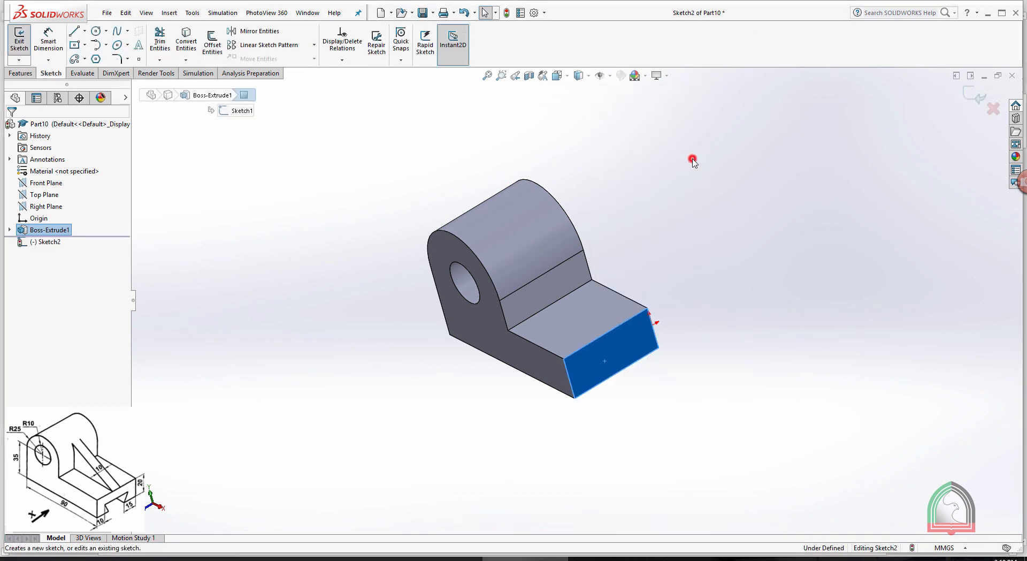
pyautogui.scroll(-1, 567, 470)
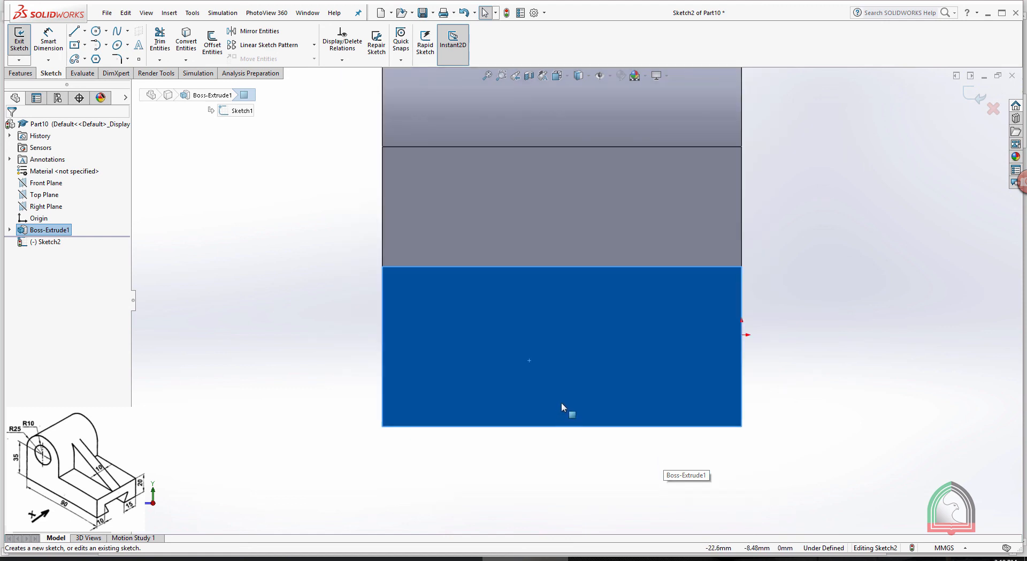
pyautogui.click(84, 31)
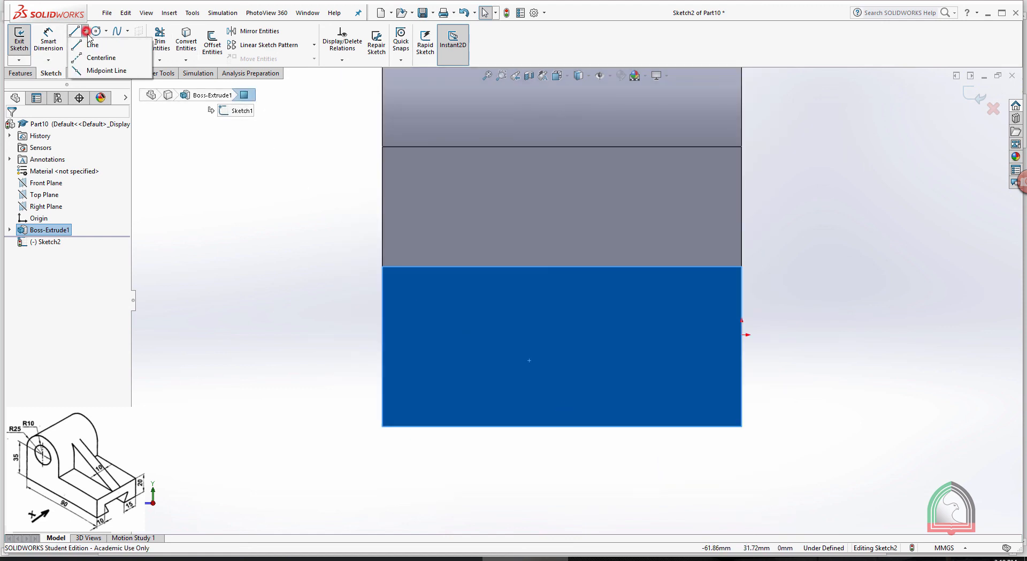
pyautogui.click(90, 51)
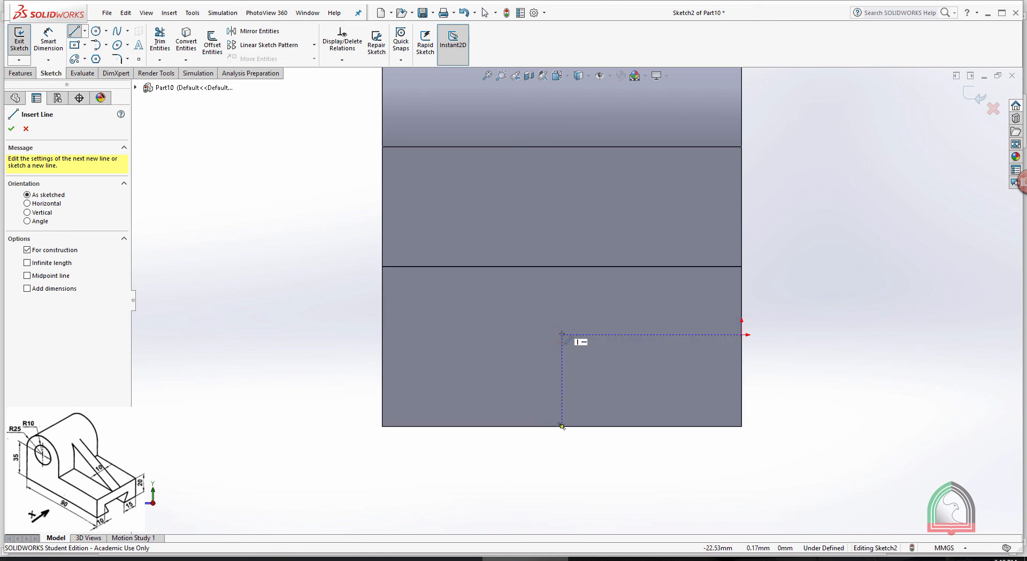
pyautogui.press('Escape')
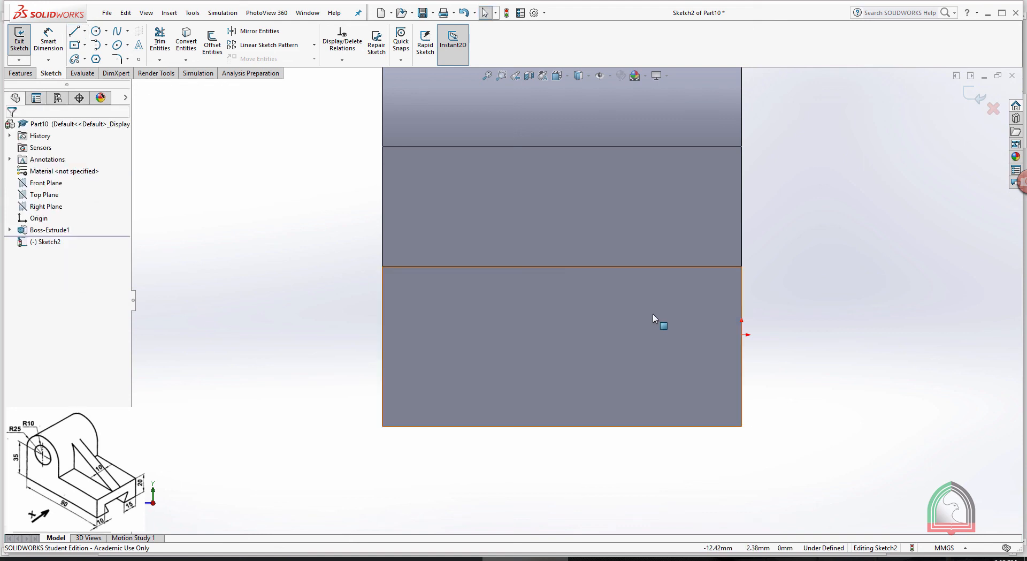
# Sketch a closed dovetail trapezoid on the end face's bottom edge, about 28 mm wide above, 14 mm below and 10 mm high
pyautogui.click(80, 35)
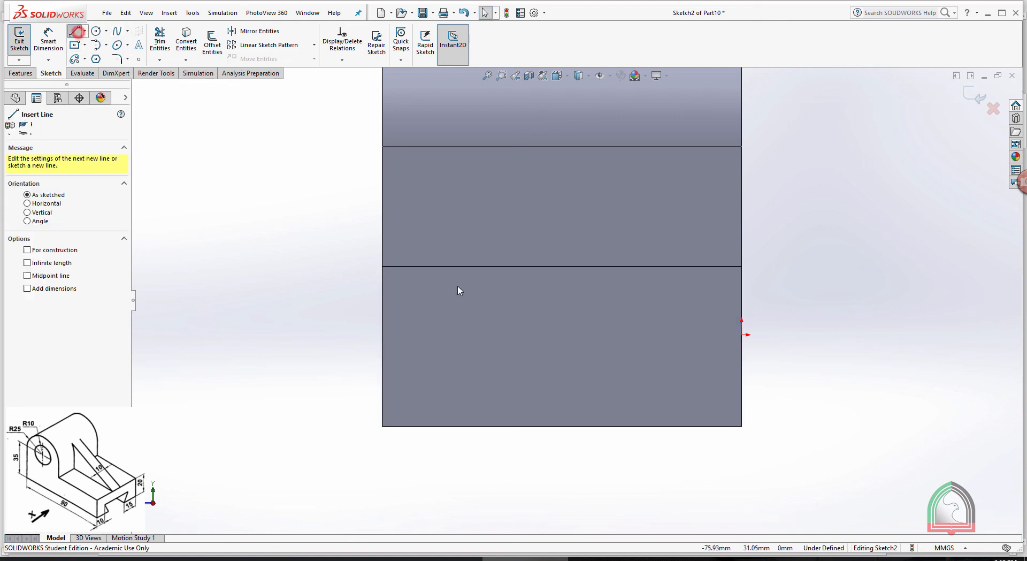
pyautogui.click(516, 426)
pyautogui.click(448, 345)
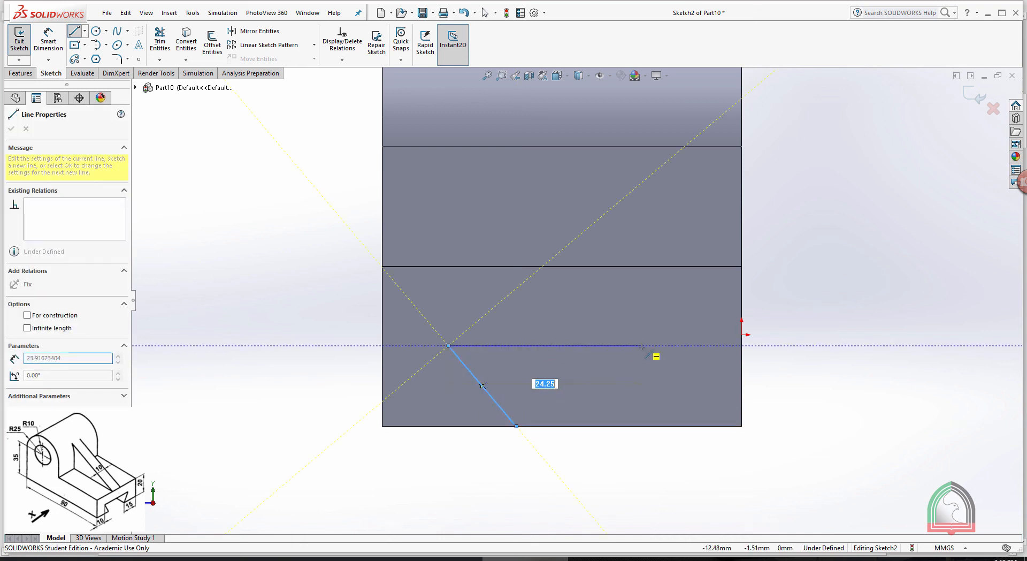
pyautogui.click(670, 345)
pyautogui.click(627, 426)
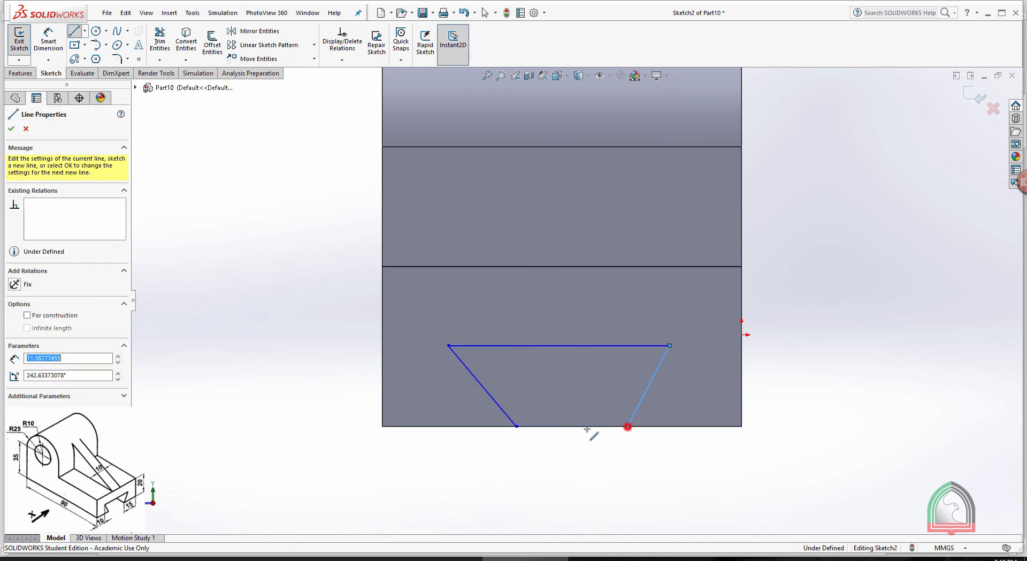
pyautogui.click(516, 426)
pyautogui.press('Escape')
# Dimension the trapezoid's lower-left corner 15 mm from the end face's lower-left corner
pyautogui.click(49, 39)
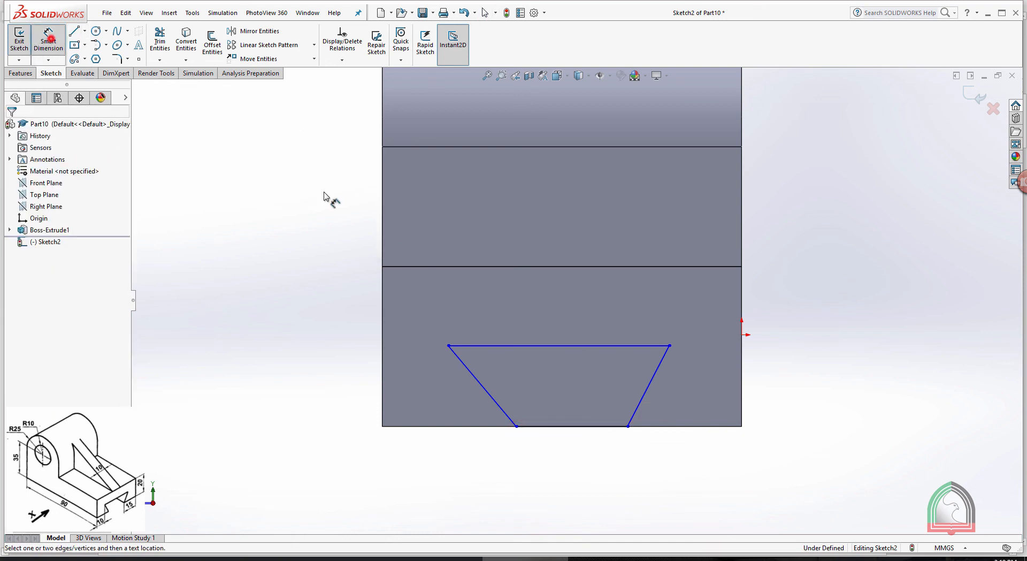
pyautogui.click(517, 426)
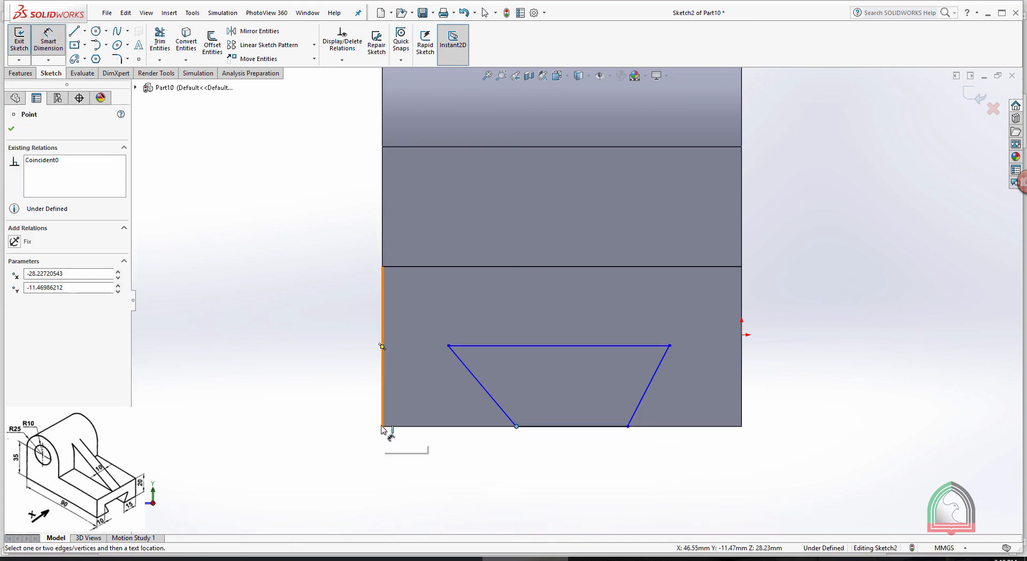
pyautogui.click(382, 426)
pyautogui.click(447, 465)
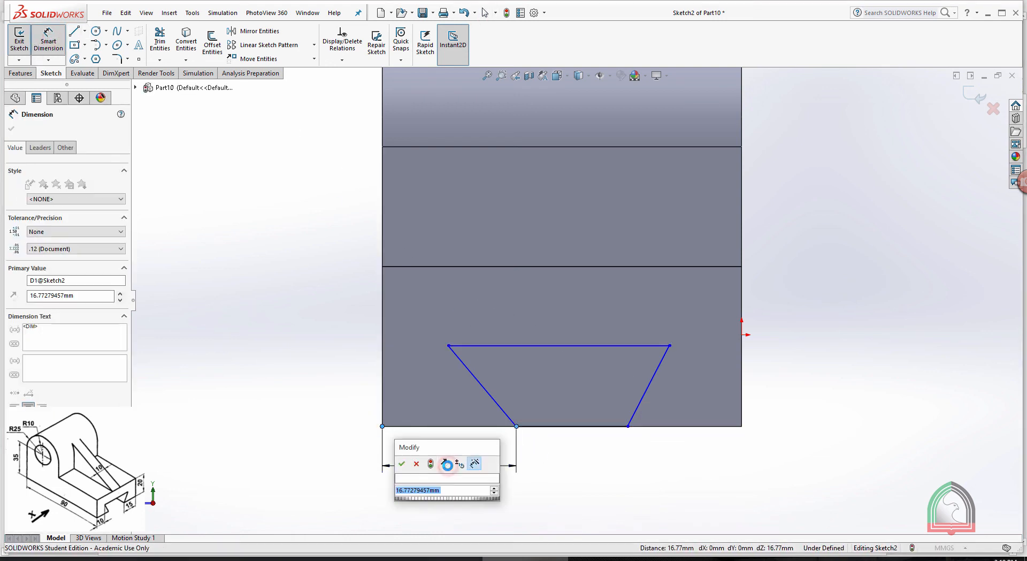
pyautogui.write('15')
pyautogui.press('Return')
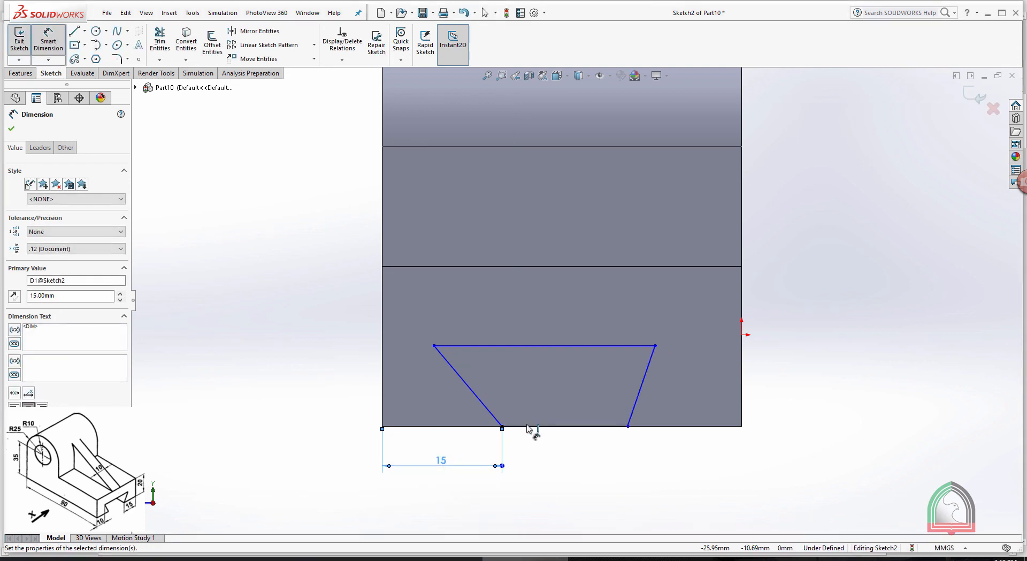
# Dimension the horizontal offset between the trapezoid's lower-left and upper-left corners at 5 mm
pyautogui.click(503, 427)
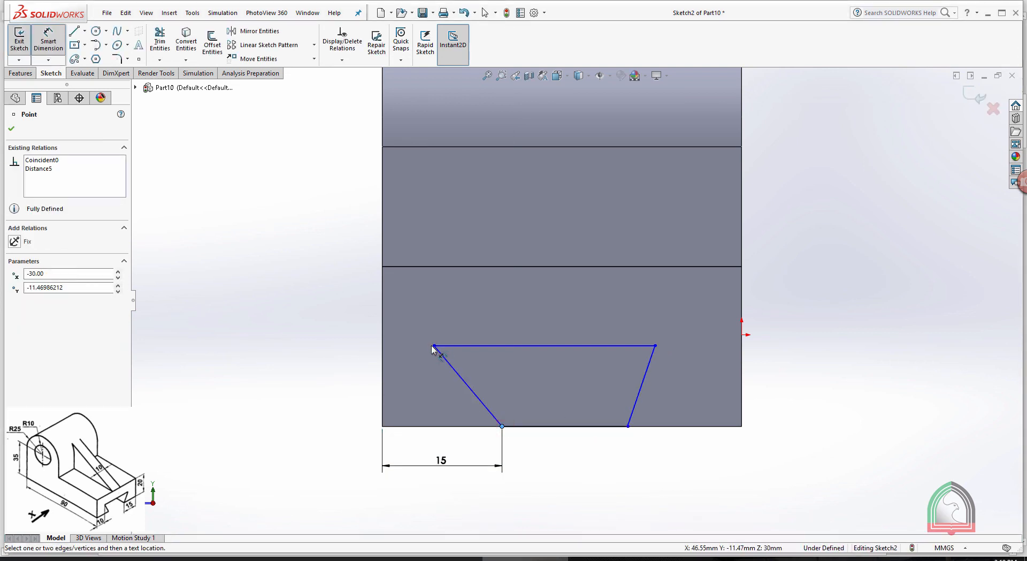
pyautogui.click(434, 345)
pyautogui.click(471, 444)
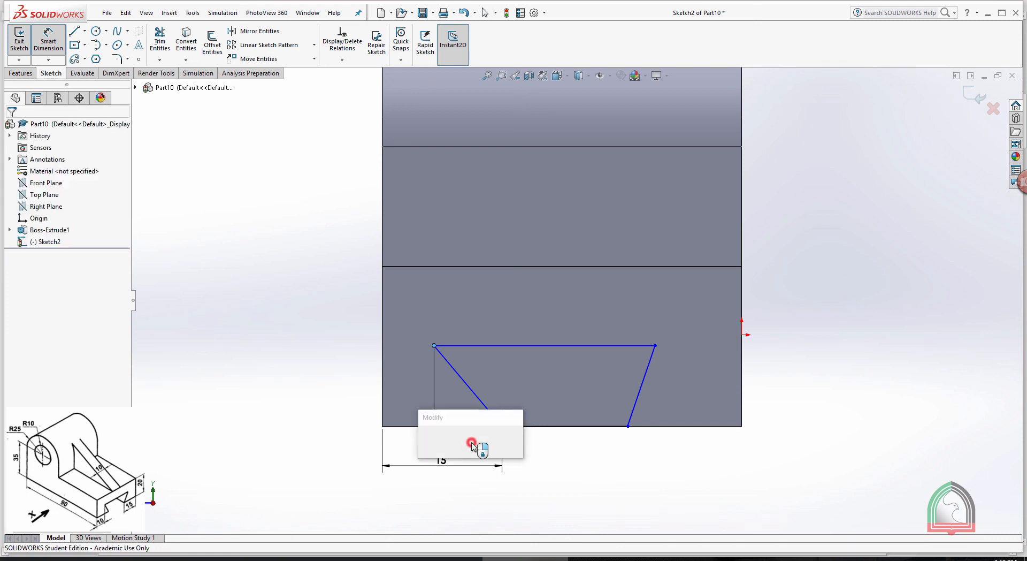
pyautogui.write('5')
pyautogui.press('Return')
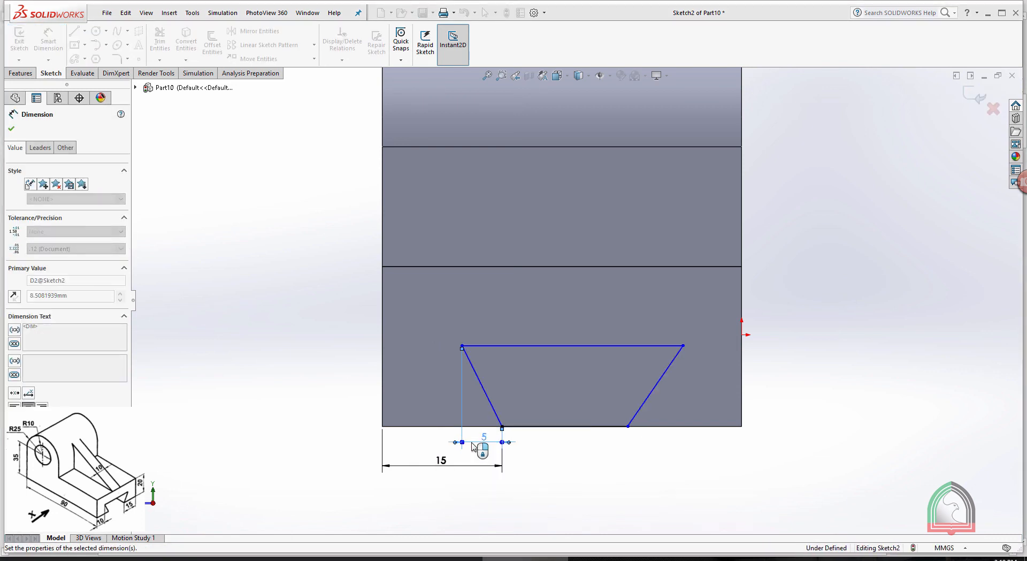
# Dimension the trapezoid's lower-right corner 15 mm from the end face's lower-right corner
pyautogui.click(628, 426)
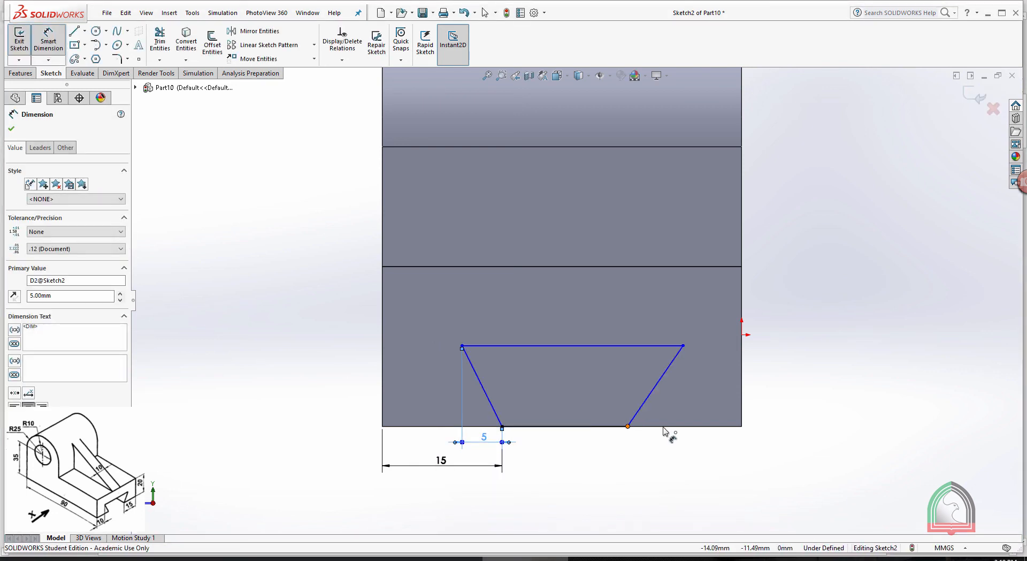
pyautogui.click(742, 426)
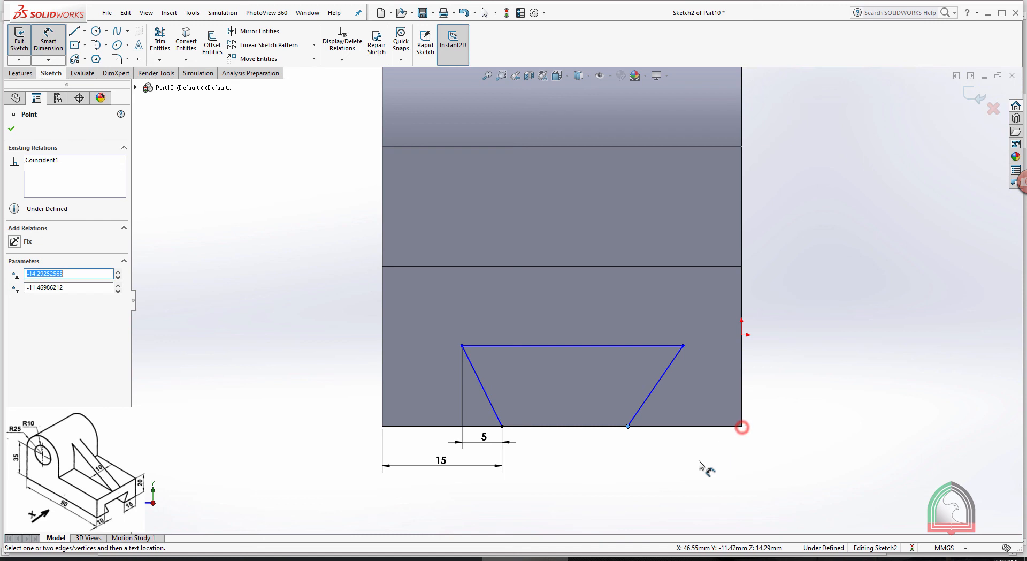
pyautogui.click(741, 427)
pyautogui.click(688, 466)
pyautogui.write('5')
pyautogui.press('Return')
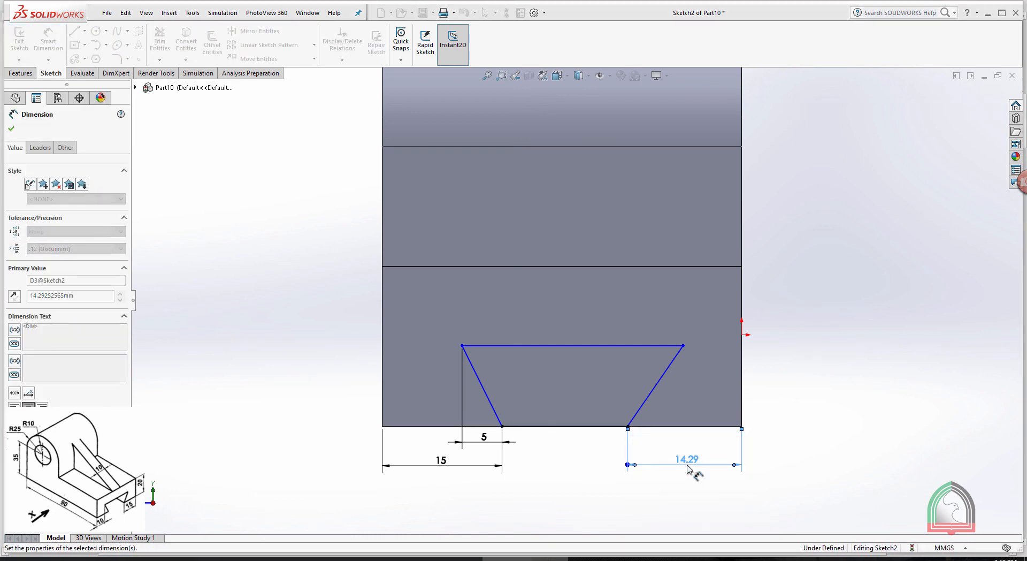
# Dimension the horizontal offset between the trapezoid's upper-right and lower-right corners at 5 mm
pyautogui.click(683, 345)
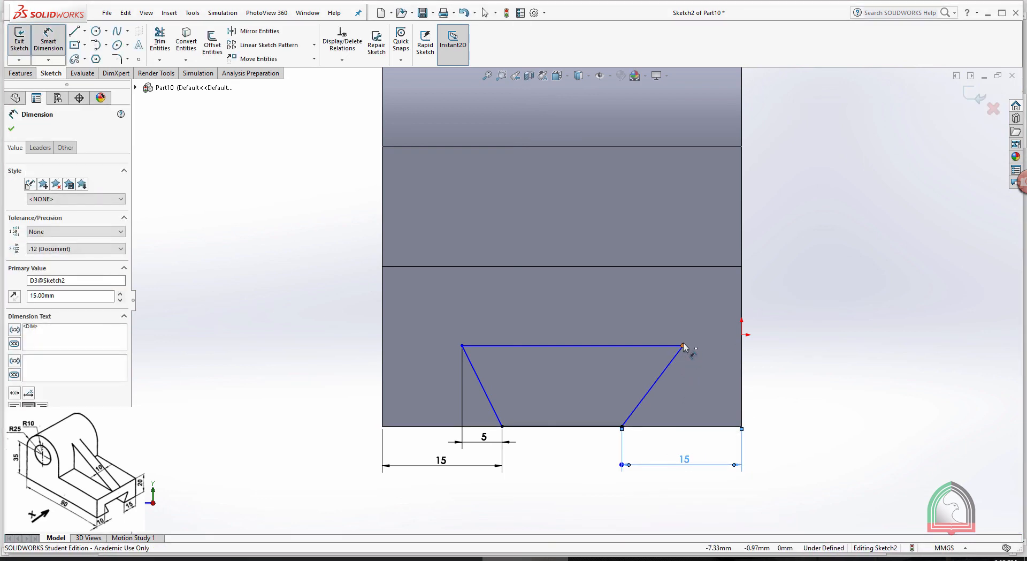
pyautogui.click(622, 426)
pyautogui.click(648, 455)
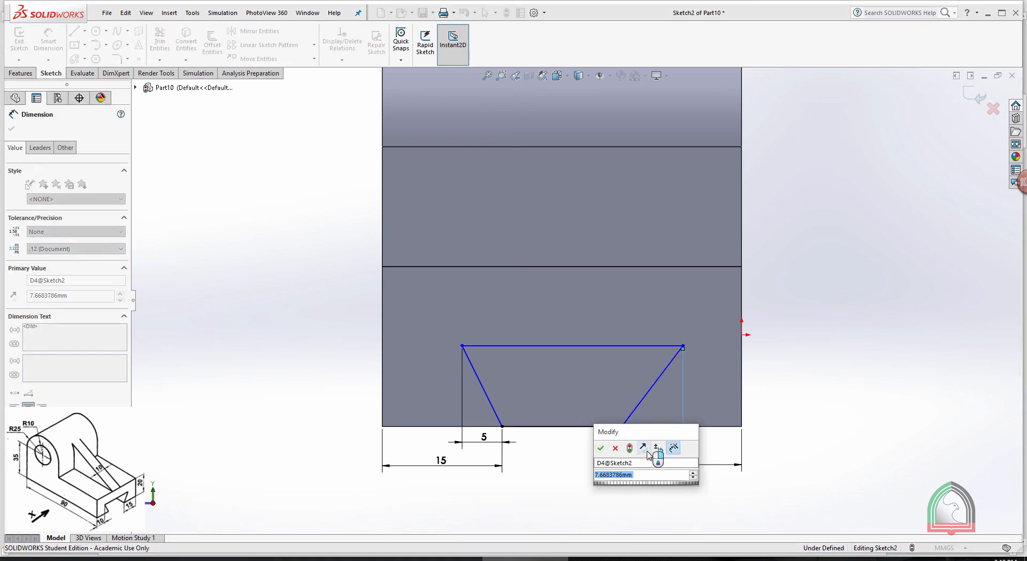
pyautogui.write('5')
pyautogui.press('Return')
pyautogui.press('Escape')
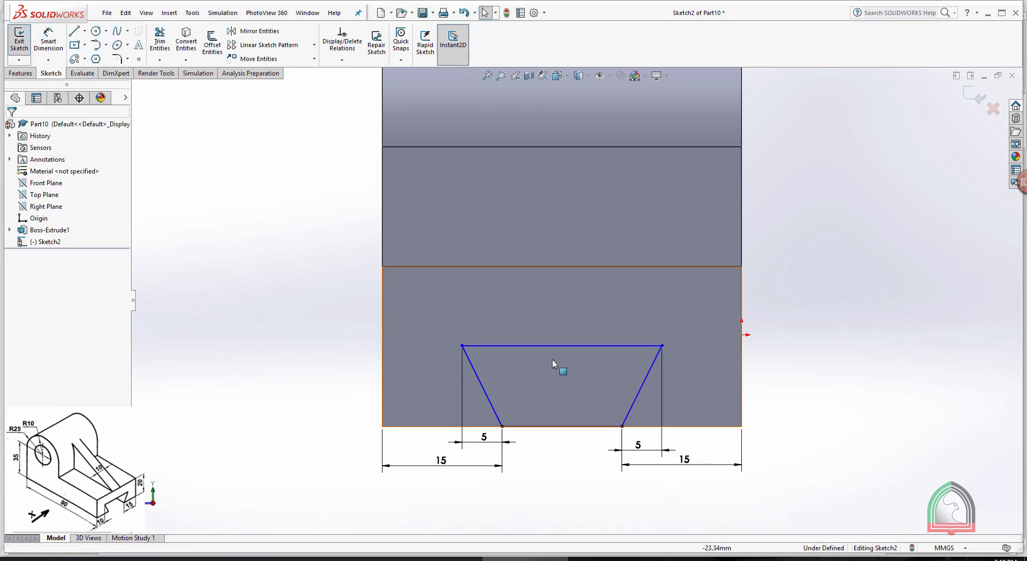
# Dimension the trapezoid's height at 10 mm and exit the completed dovetail sketch
pyautogui.click(52, 41)
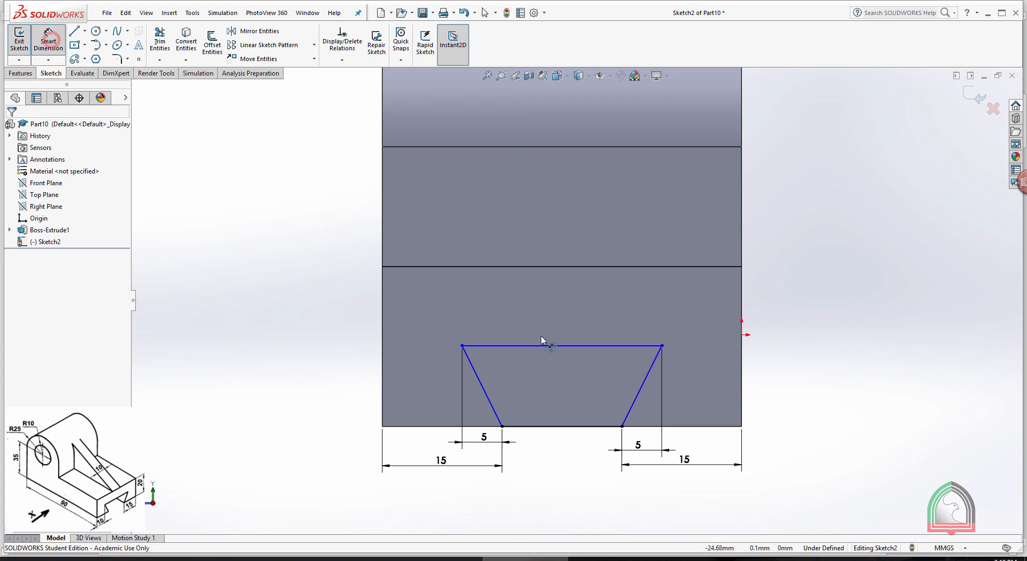
pyautogui.click(521, 345)
pyautogui.click(534, 427)
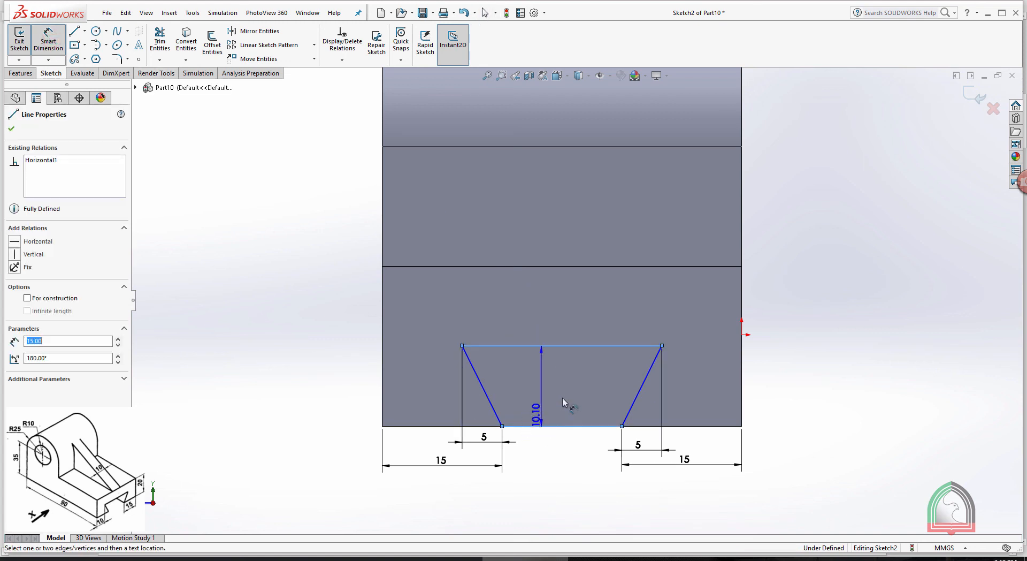
pyautogui.click(573, 397)
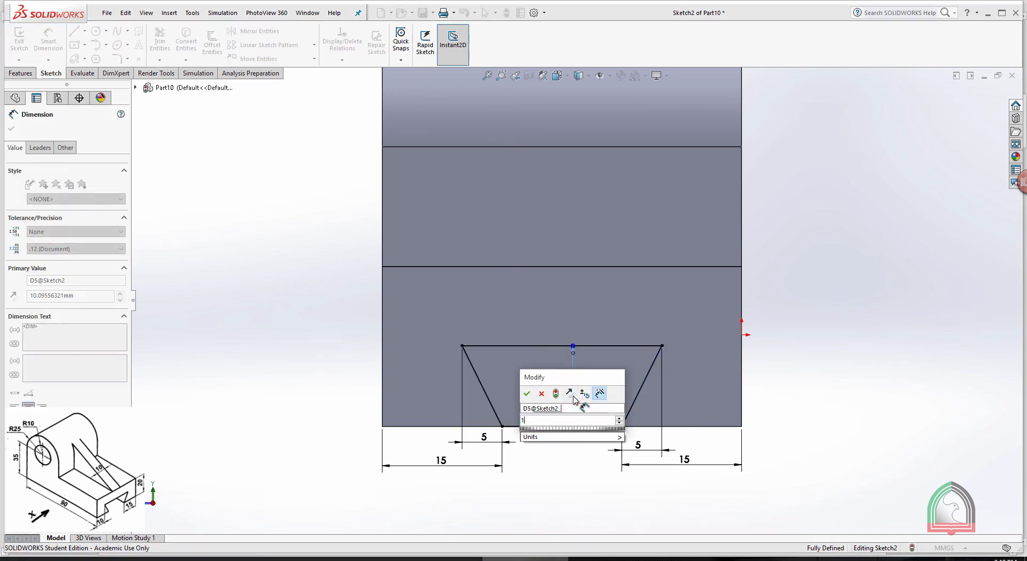
pyautogui.click(573, 396)
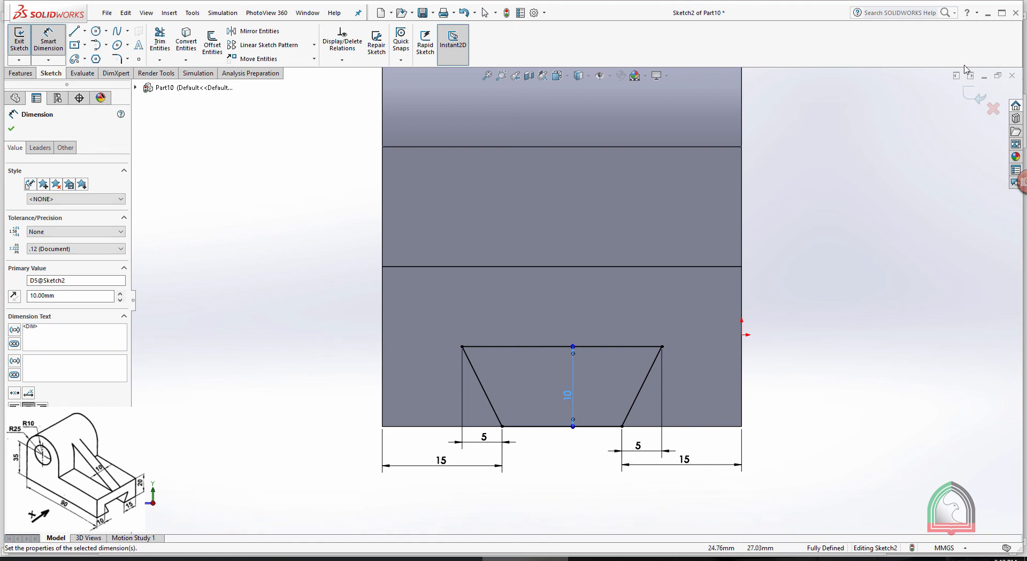
pyautogui.click(968, 98)
# Cut the dovetail profile through the whole length of the bracket with a Through All Extruded Cut
pyautogui.scroll(3, 919, 134)
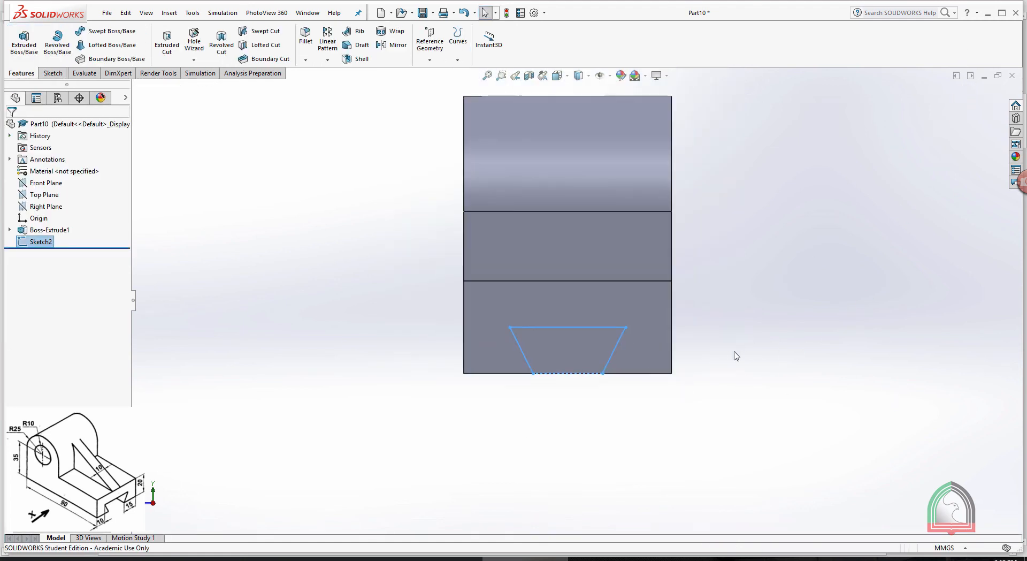
pyautogui.moveTo(736, 353); pyautogui.dragTo(680, 392, button='middle')
pyautogui.moveTo(841, 225); pyautogui.dragTo(825, 219, button='middle')
pyautogui.scroll(4, 825, 219)
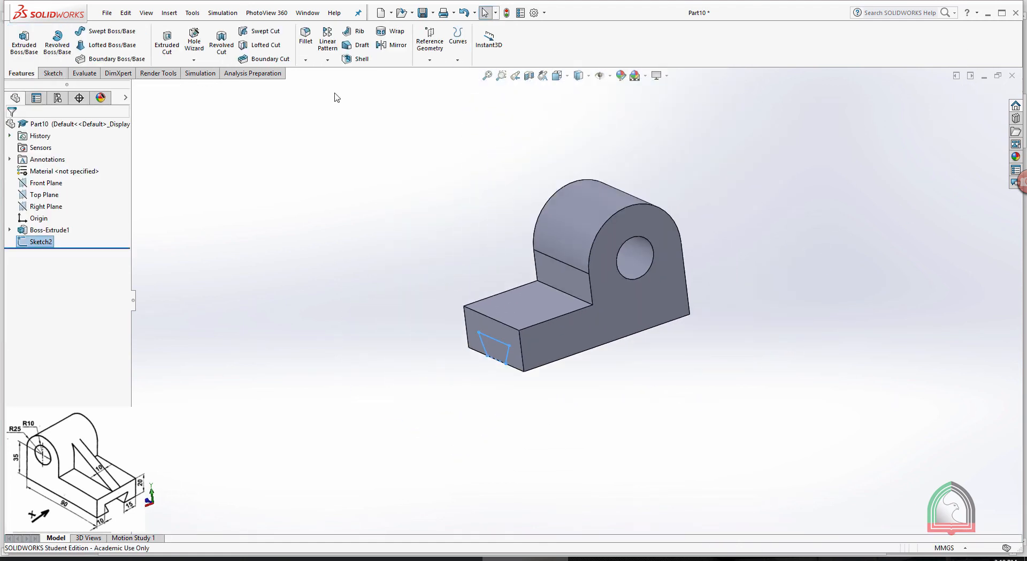
pyautogui.click(167, 42)
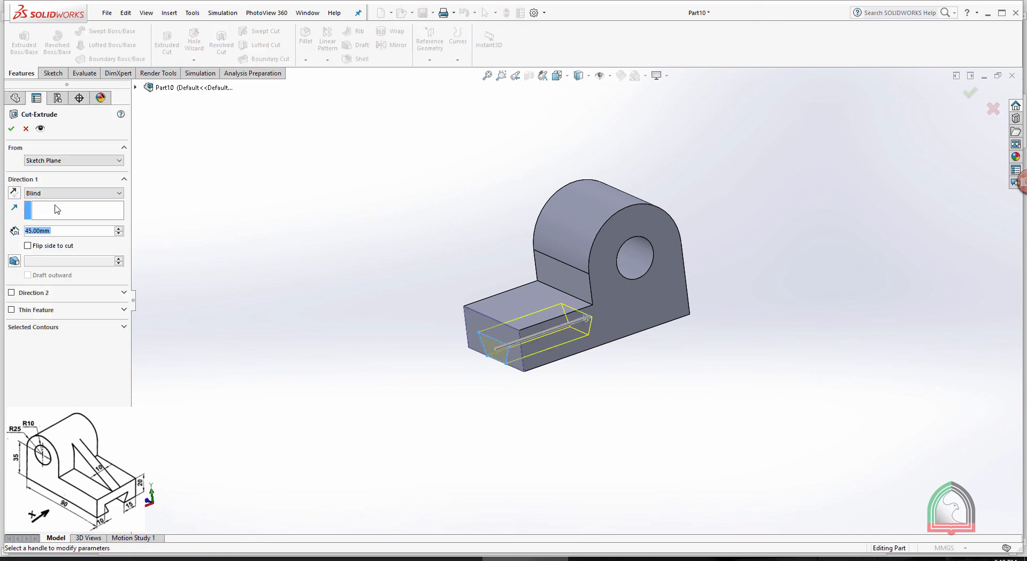
pyautogui.click(53, 194)
pyautogui.click(36, 203)
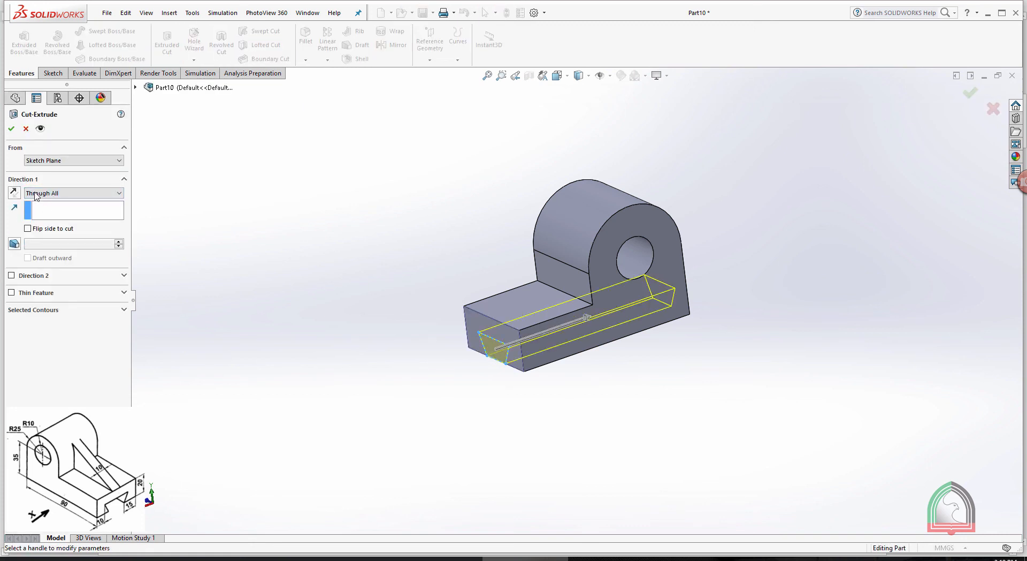
pyautogui.click(11, 129)
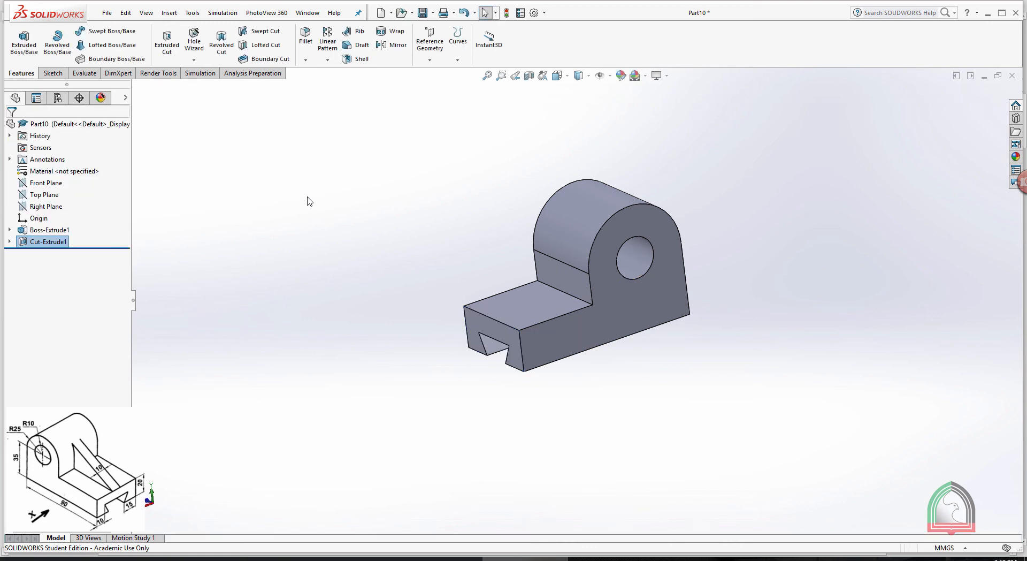
# Examine where the Front Plane and the Right Plane lie relative to the bracket's width
pyautogui.moveTo(308, 201); pyautogui.dragTo(629, 198, button='middle')
pyautogui.scroll(-2, 561, 246)
pyautogui.moveTo(725, 173); pyautogui.dragTo(754, 151, button='middle')
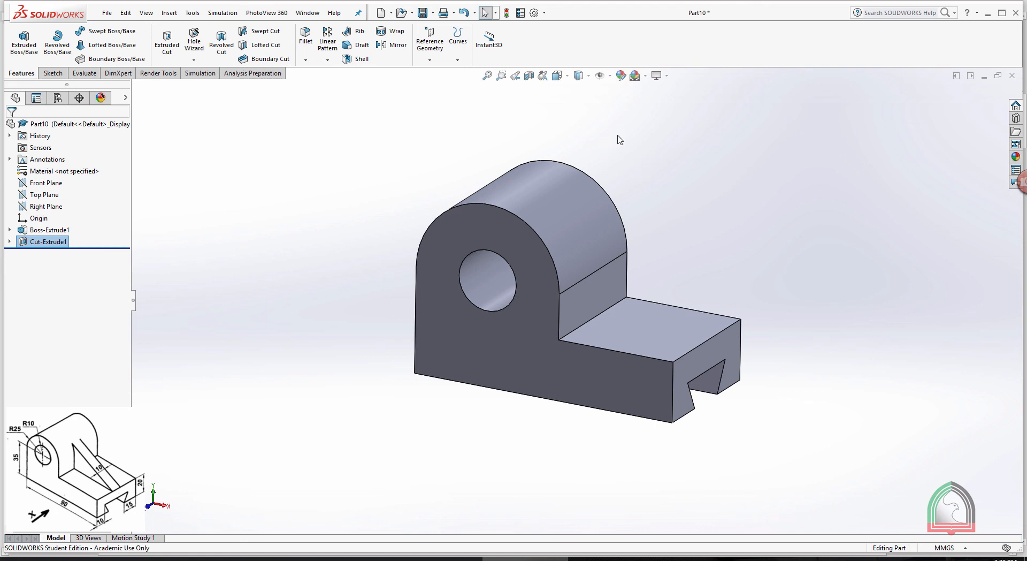
pyautogui.click(49, 185)
pyautogui.moveTo(892, 206); pyautogui.dragTo(837, 201, button='middle')
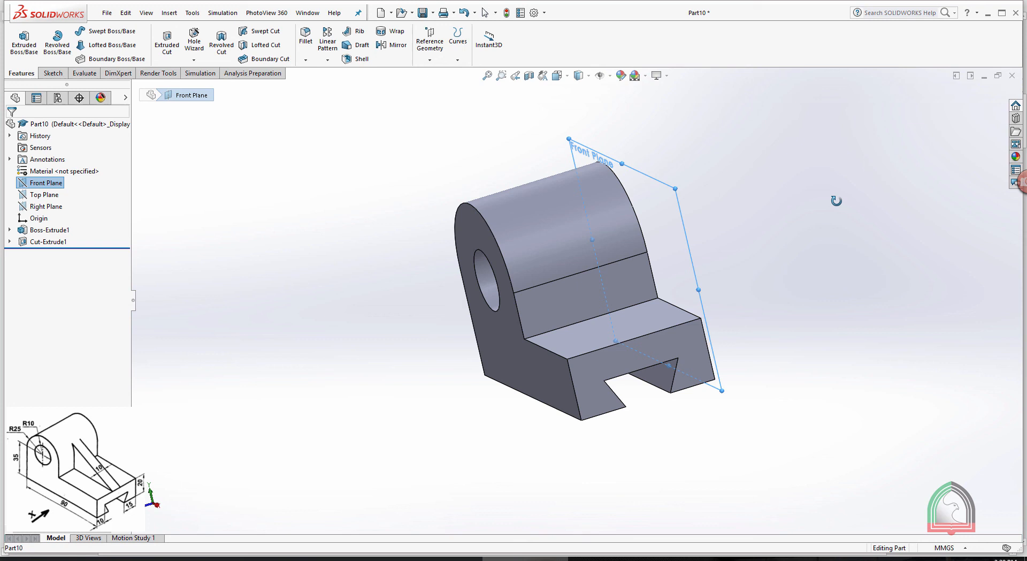
pyautogui.click(29, 207)
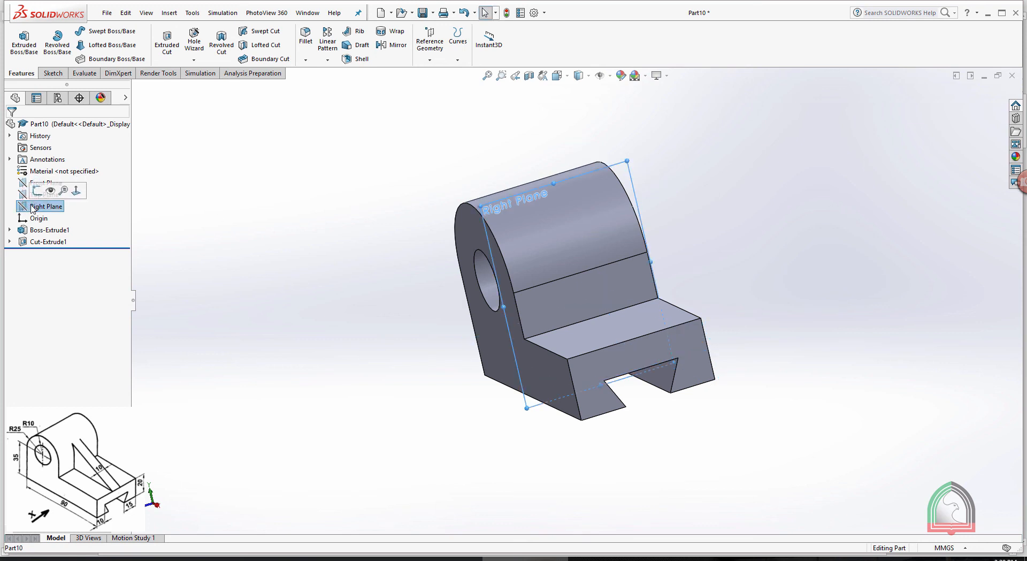
pyautogui.moveTo(720, 179); pyautogui.dragTo(747, 185, button='middle')
pyautogui.click(749, 177)
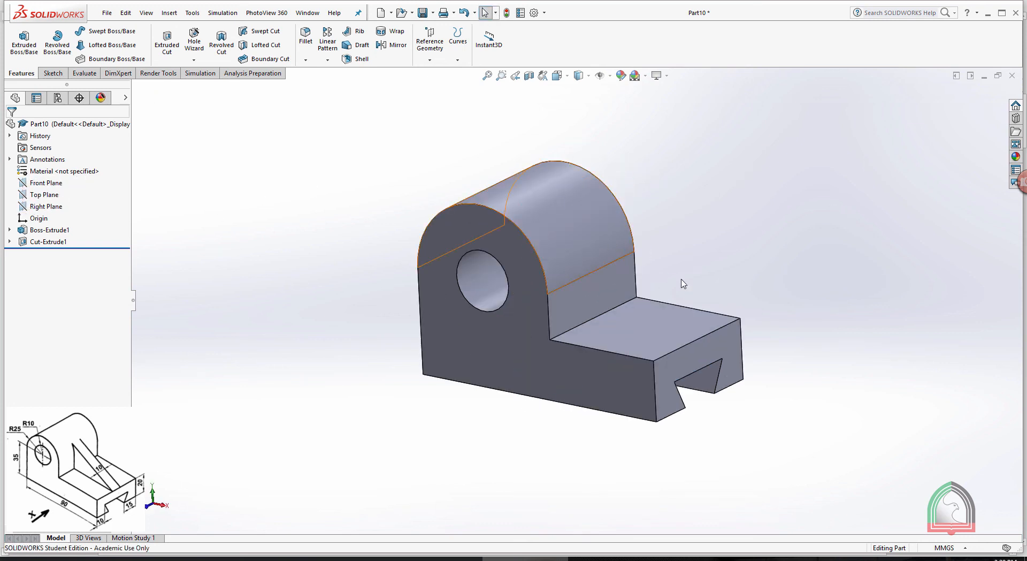
pyautogui.click(46, 182)
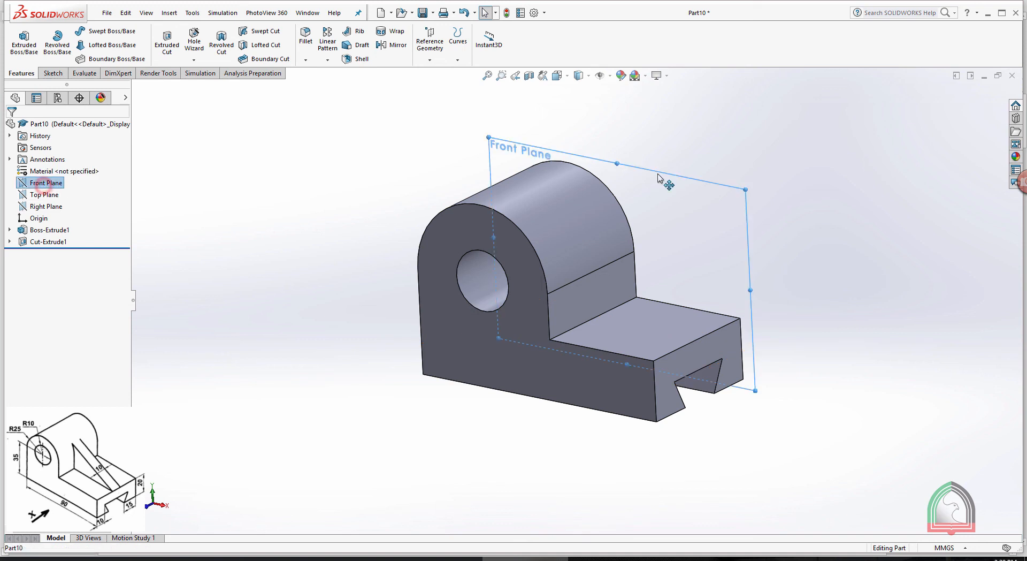
pyautogui.click(837, 140)
pyautogui.moveTo(837, 140); pyautogui.dragTo(809, 143, button='middle')
# Create a mid plane between the bracket's two opposite side faces
pyautogui.click(428, 47)
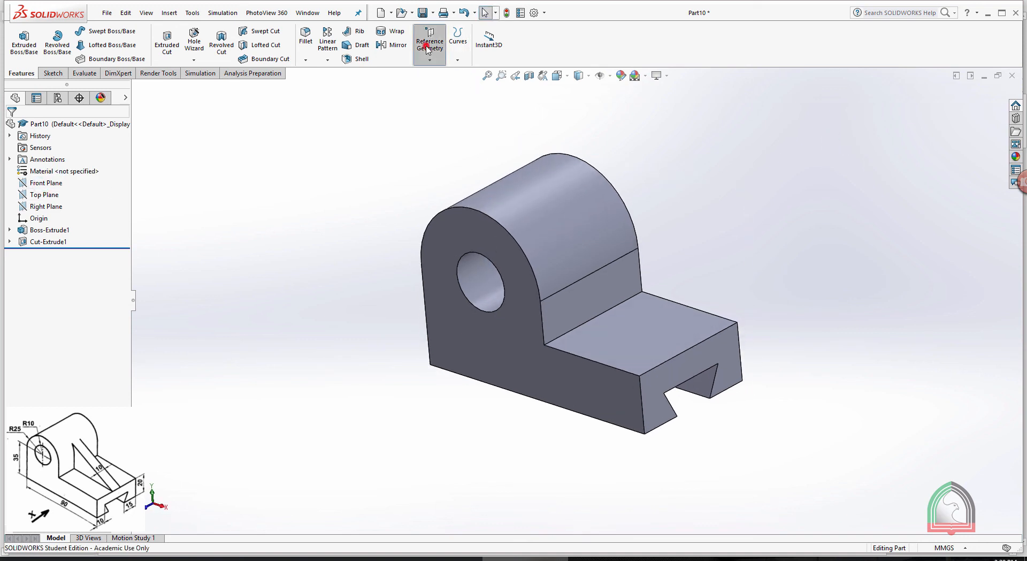
pyautogui.click(430, 76)
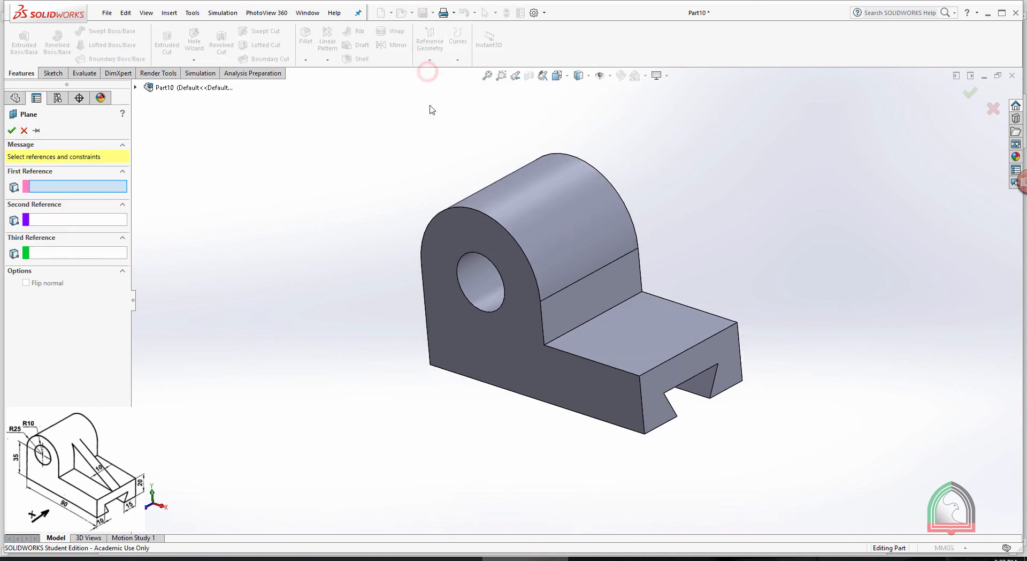
pyautogui.click(441, 224)
pyautogui.moveTo(664, 163); pyautogui.dragTo(850, 138, button='middle')
pyautogui.click(625, 162)
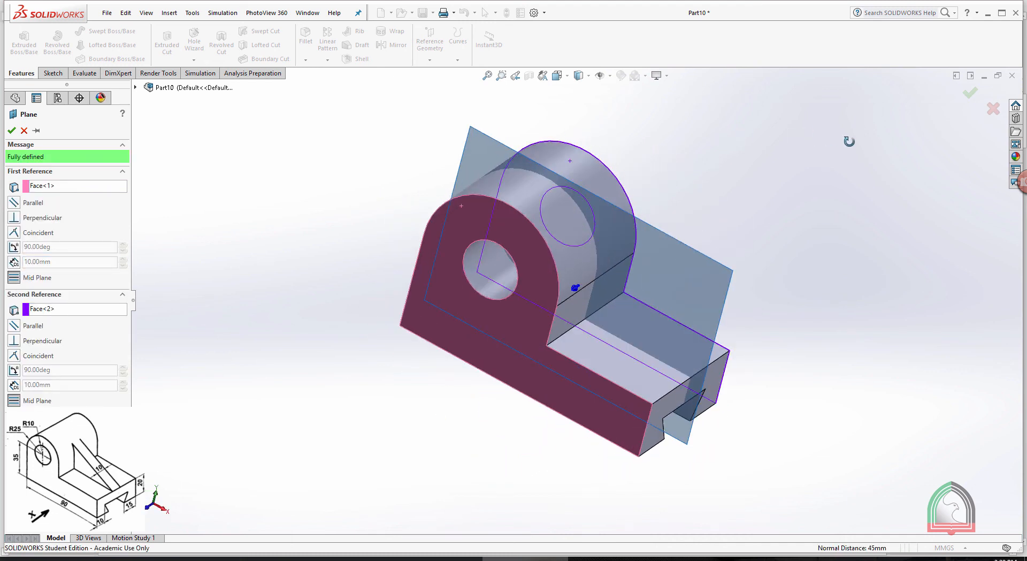
pyautogui.click(11, 131)
# On the new mid plane, sketch a line about 64 mm long from the base's upper end corner to the upright's rounded edge
pyautogui.moveTo(747, 158); pyautogui.dragTo(726, 99, button='middle')
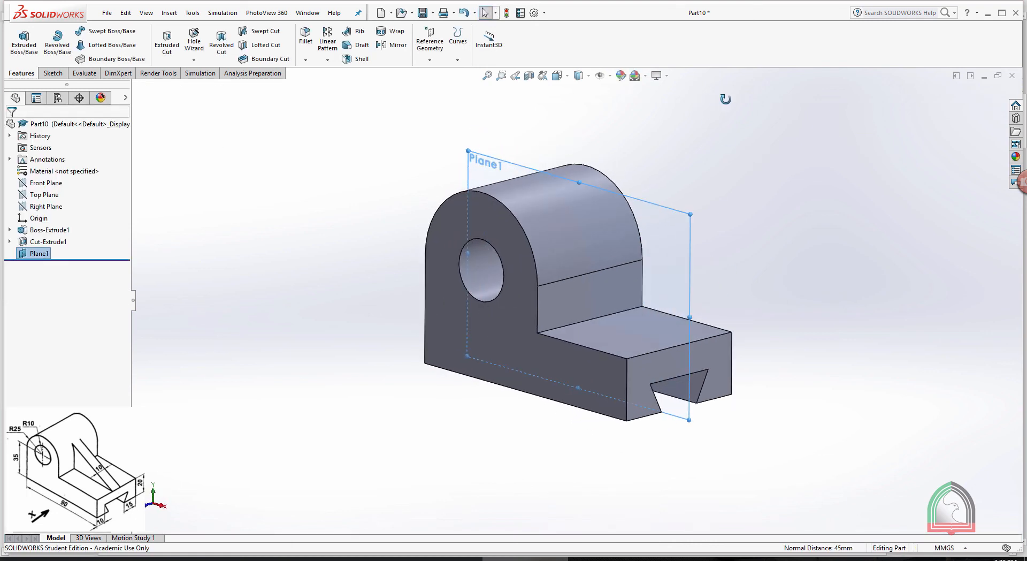
pyautogui.click(651, 206)
pyautogui.click(695, 175)
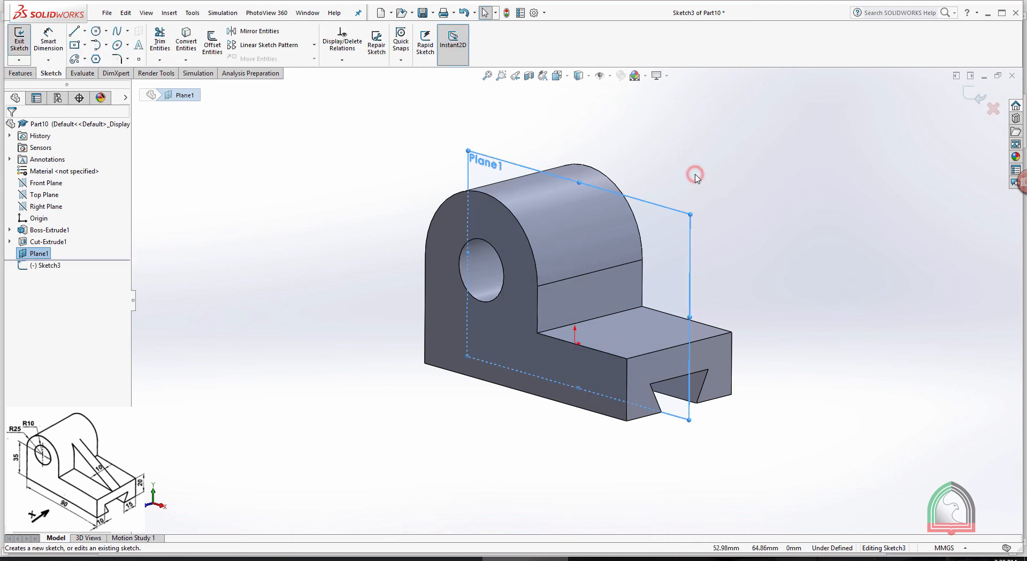
pyautogui.press('space')
pyautogui.click(743, 160)
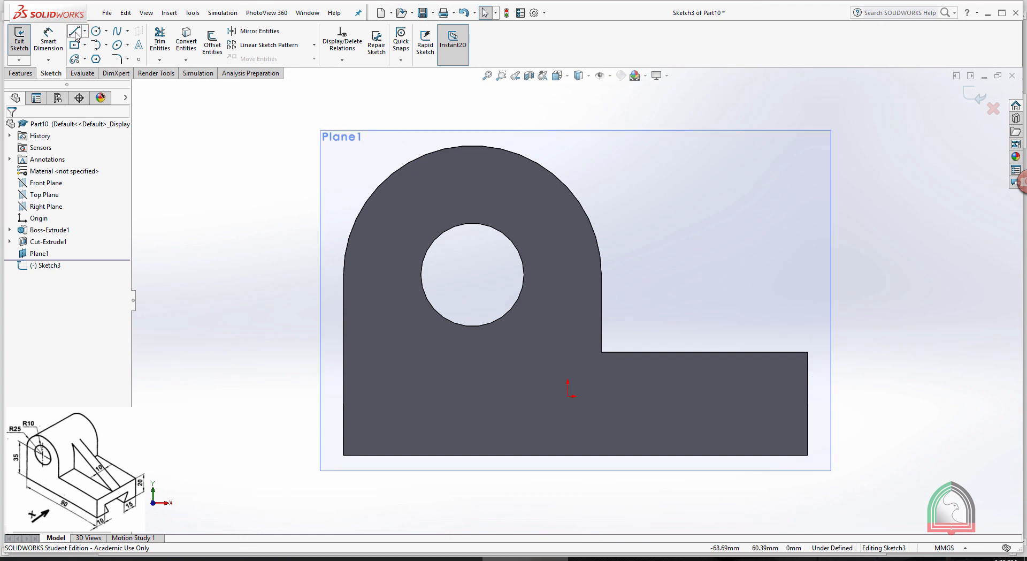
pyautogui.click(76, 34)
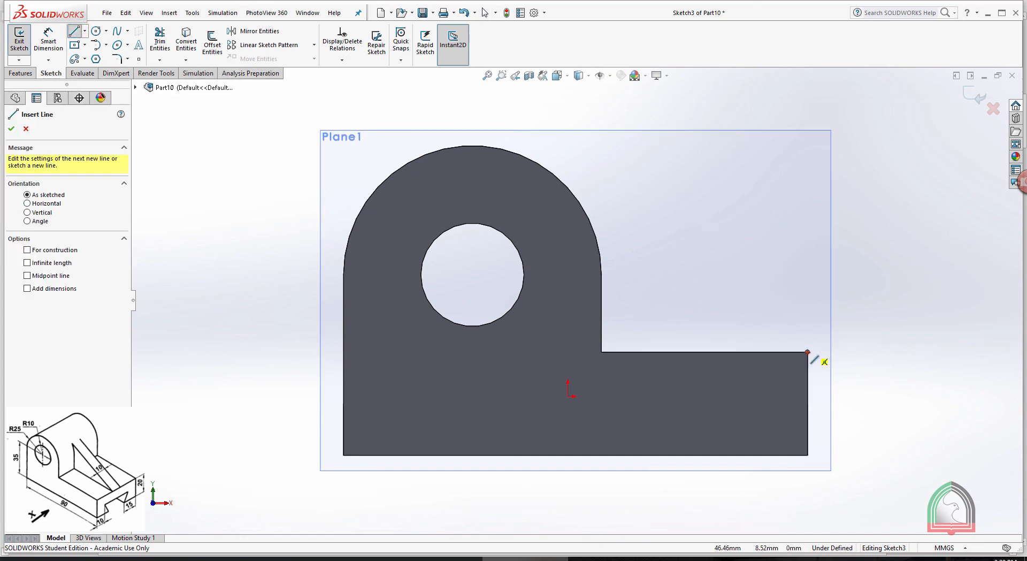
pyautogui.click(808, 352)
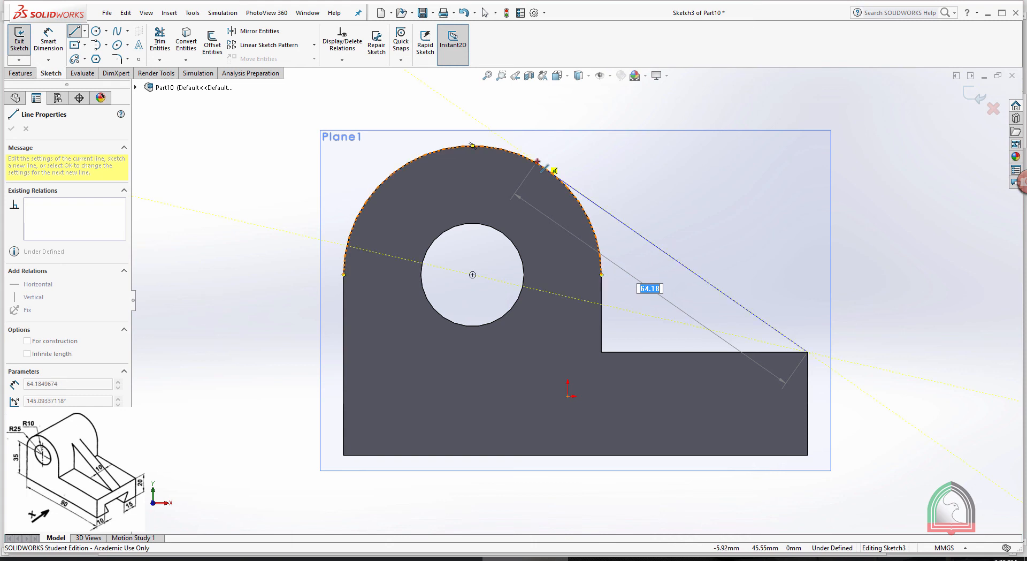
pyautogui.click(537, 161)
pyautogui.press('Escape')
pyautogui.press('Escape')
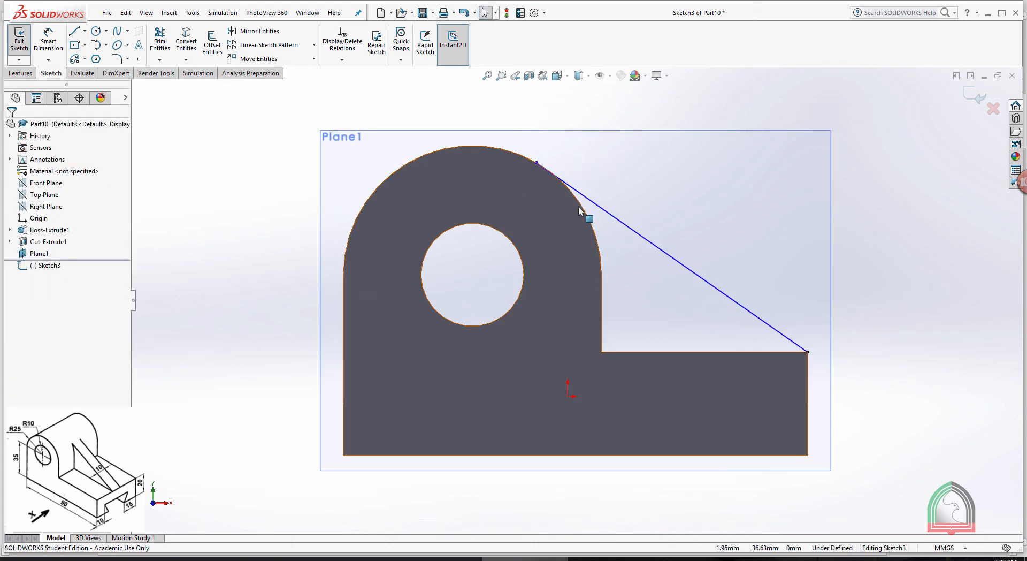
# Make the sloping line tangent to the upright's rounded edge and exit the sketch
pyautogui.click(585, 200)
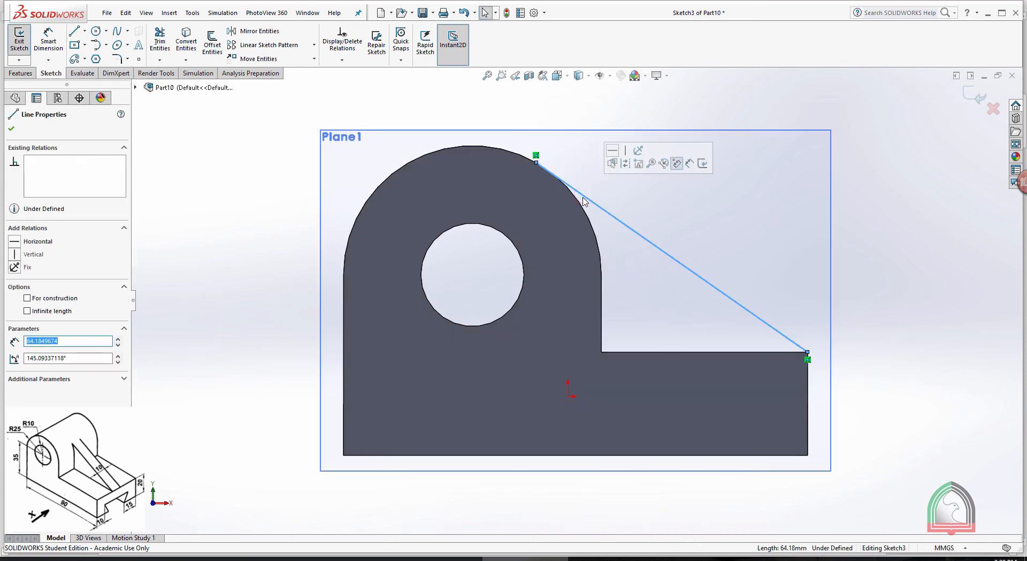
pyautogui.keyDown('ctrl'); pyautogui.click(584, 210); pyautogui.keyUp('ctrl')
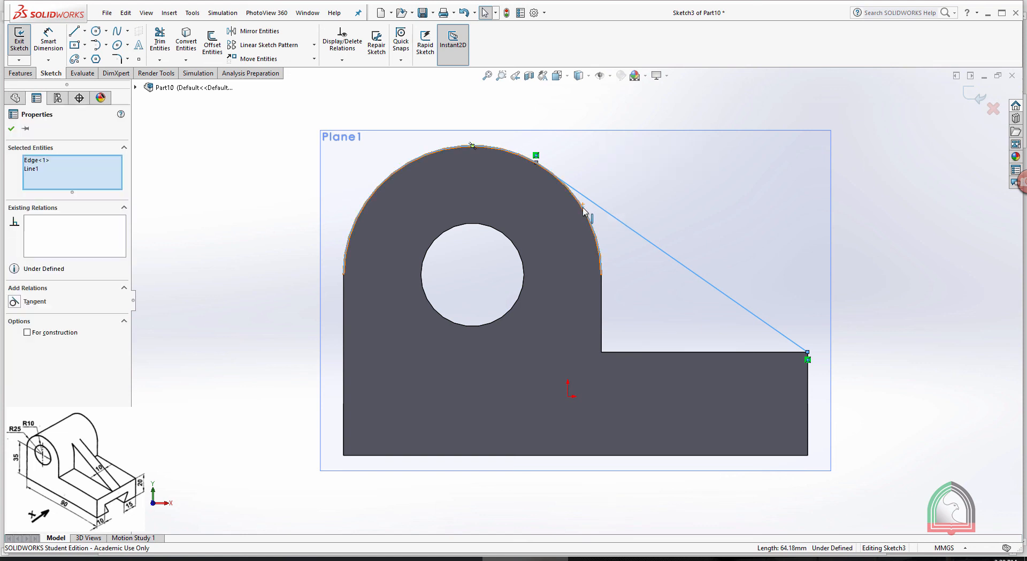
pyautogui.click(15, 301)
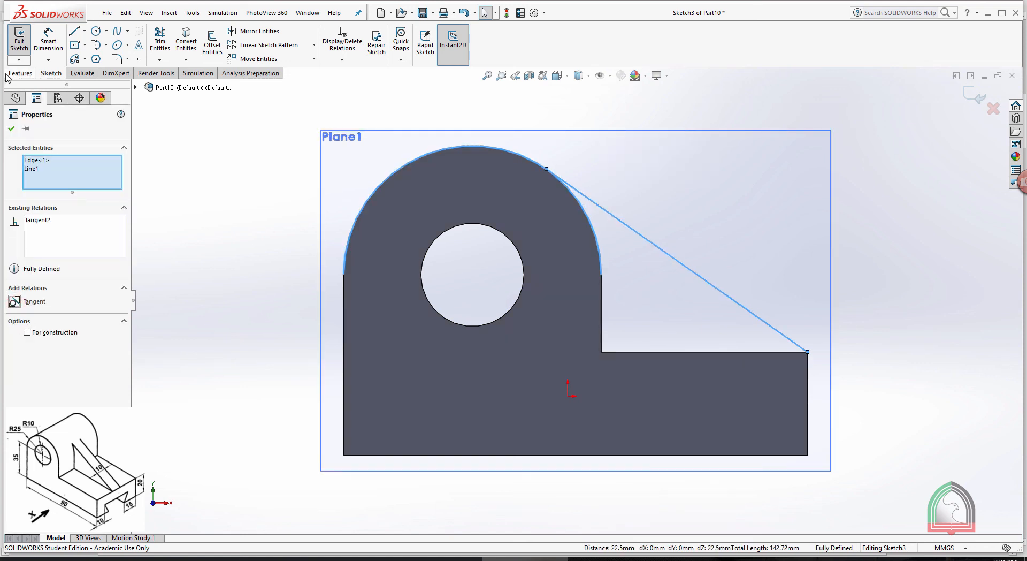
pyautogui.click(10, 128)
pyautogui.click(974, 95)
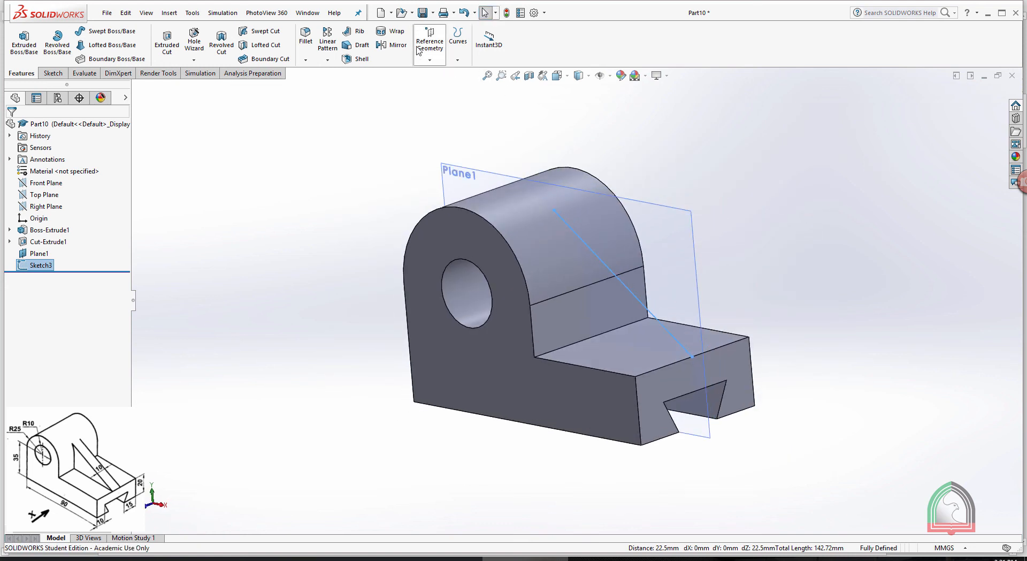
# Create a 10 mm thick rib from the sloping line, centred on both sides and filled towards the bracket
pyautogui.click(356, 31)
pyautogui.moveTo(715, 192); pyautogui.dragTo(684, 266, button='middle')
pyautogui.click(650, 273)
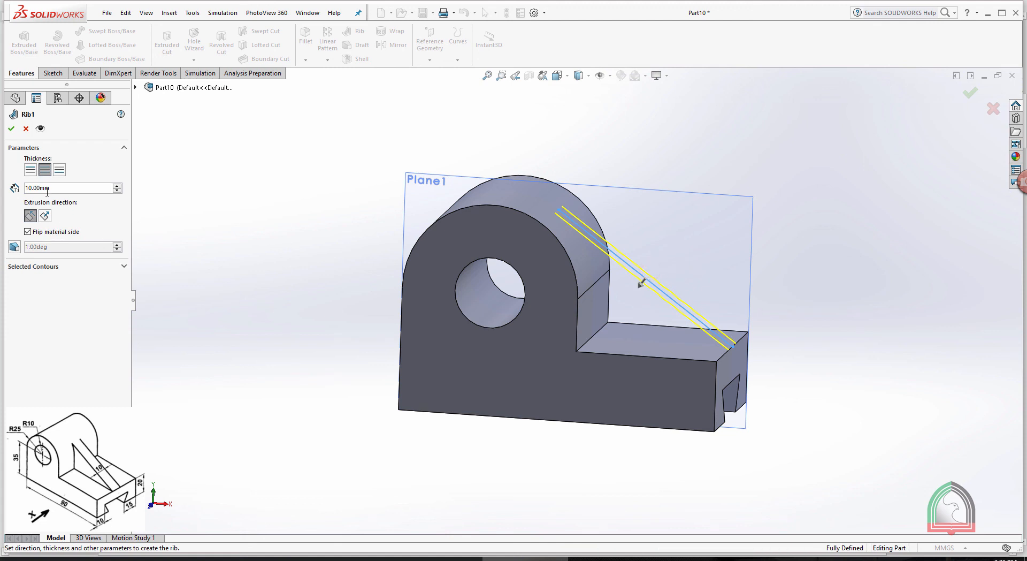
pyautogui.click(65, 190)
pyautogui.moveTo(818, 209); pyautogui.dragTo(782, 238, button='middle')
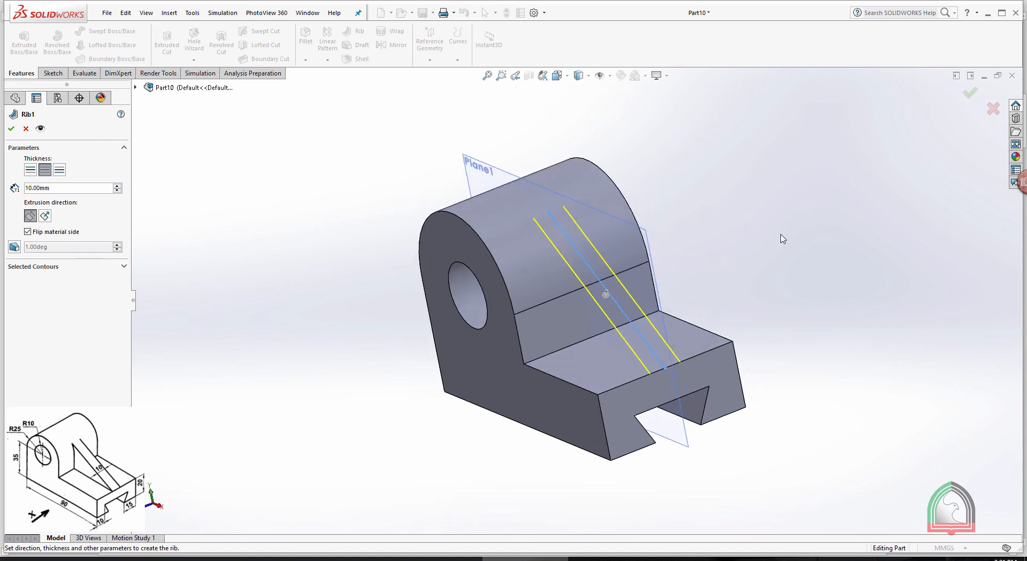
pyautogui.click(11, 129)
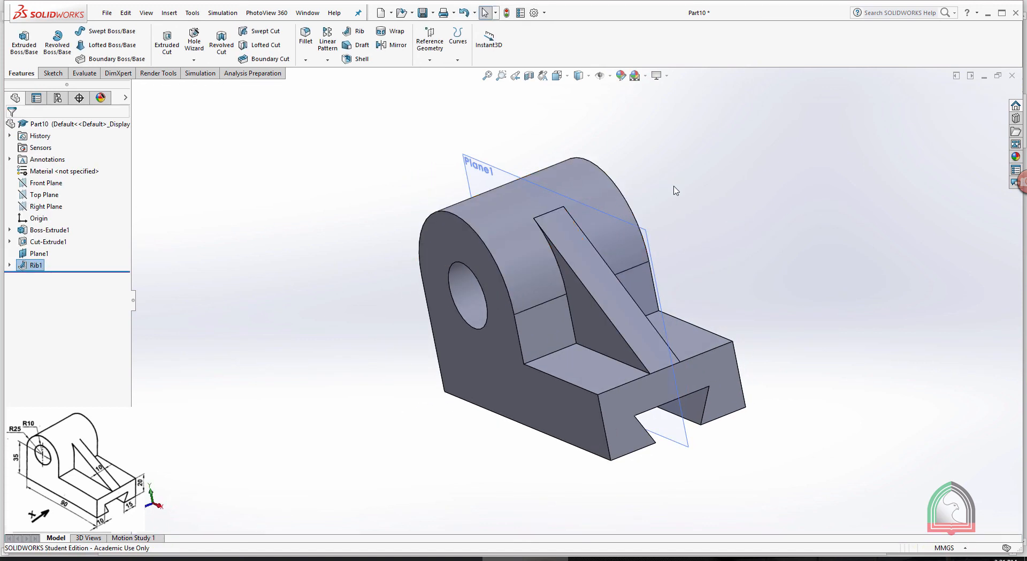
# Hide the mid plane that runs through the rib and change the view orientation of the finished bracket
pyautogui.moveTo(672, 188); pyautogui.dragTo(707, 209, button='middle')
pyautogui.click(707, 209)
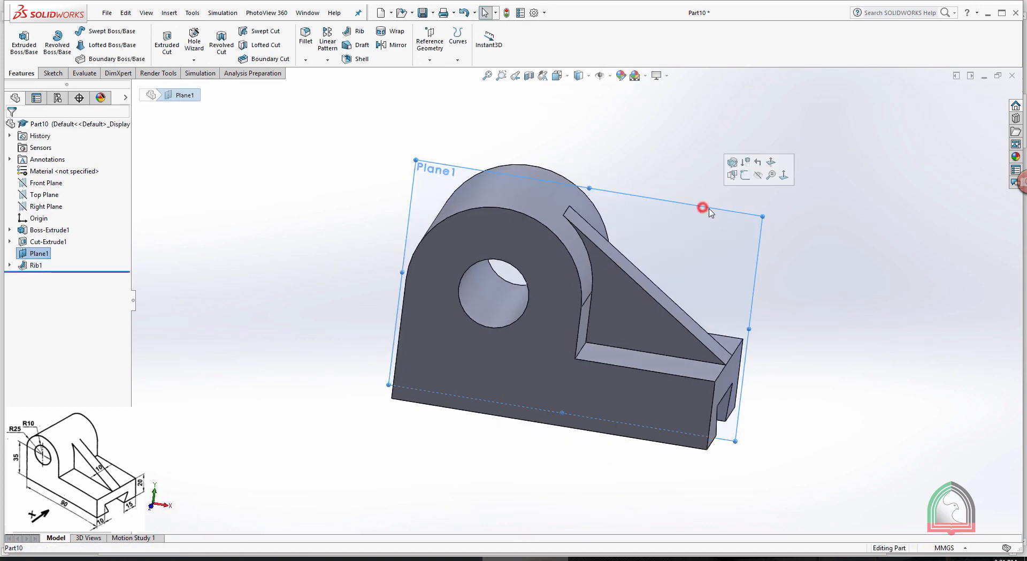
pyautogui.click(757, 175)
pyautogui.moveTo(753, 172)
pyautogui.mouseDown(button='middle')
pyautogui.moveTo(704, 140)
pyautogui.moveTo(755, 156)
pyautogui.mouseUp(button='middle')
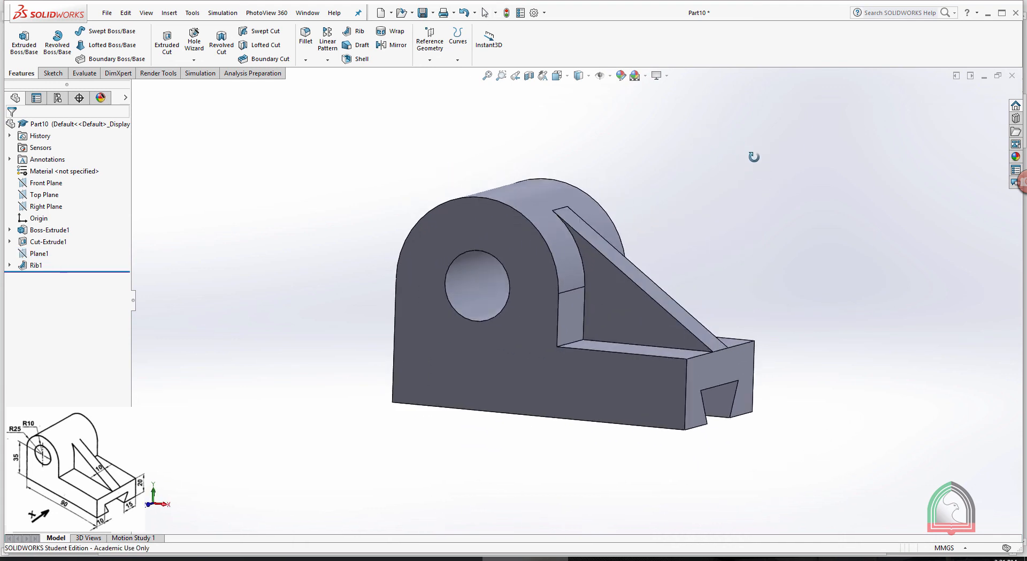
pyautogui.moveTo(643, 210)
pyautogui.mouseDown(button='middle')
pyautogui.moveTo(603, 224)
pyautogui.moveTo(647, 225)
pyautogui.mouseUp(button='middle')
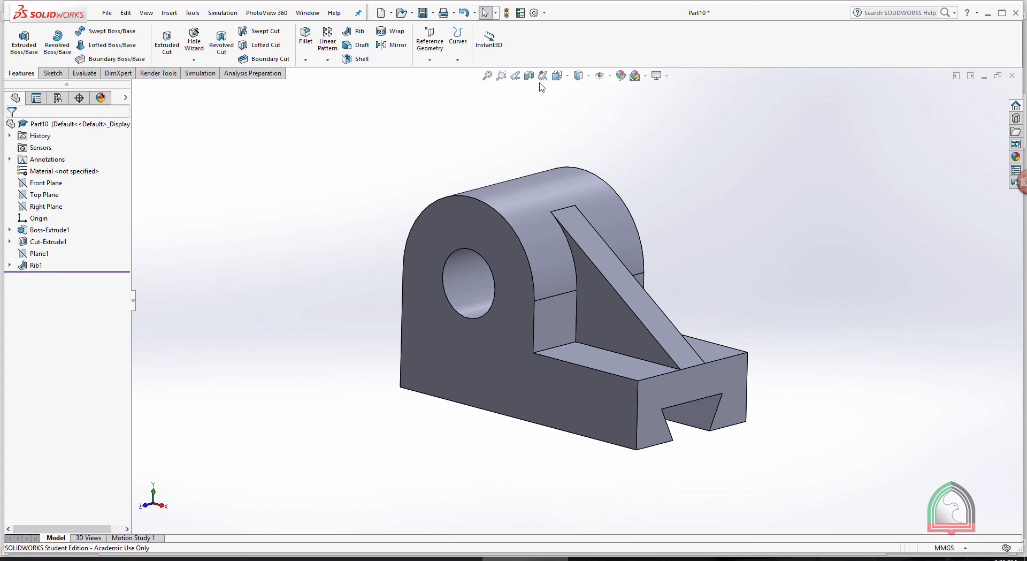
pyautogui.click(557, 75)
pyautogui.click(603, 152)
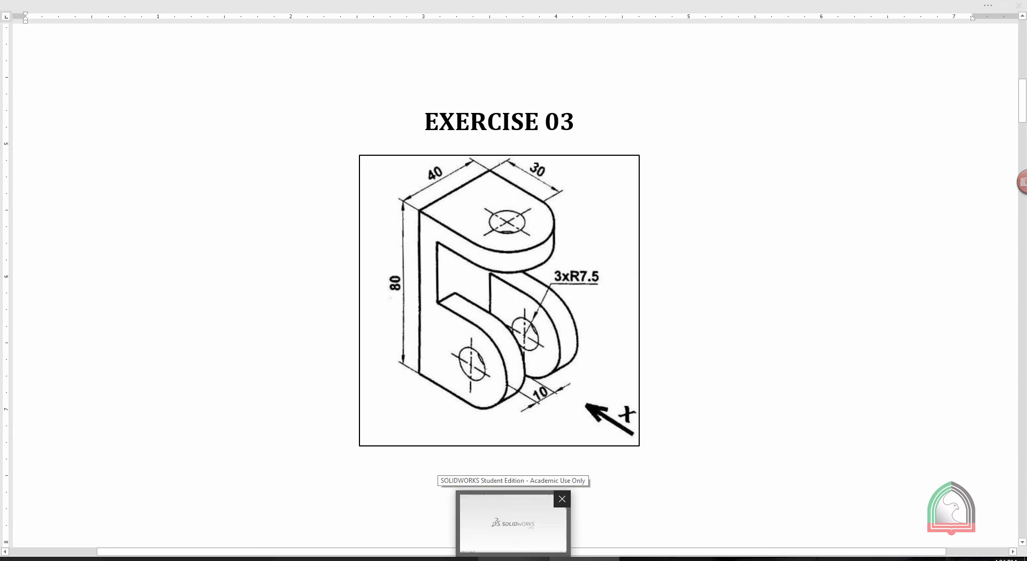
# Switch to SOLIDWORKS and create a new part document
pyautogui.click(513, 522)
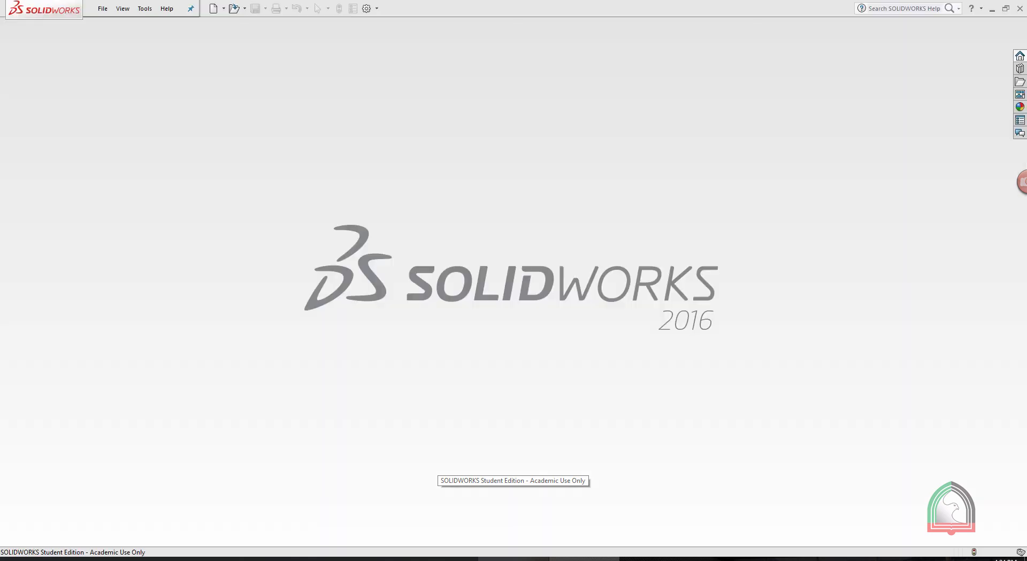
pyautogui.click(97, 9)
pyautogui.click(115, 24)
pyautogui.click(400, 209)
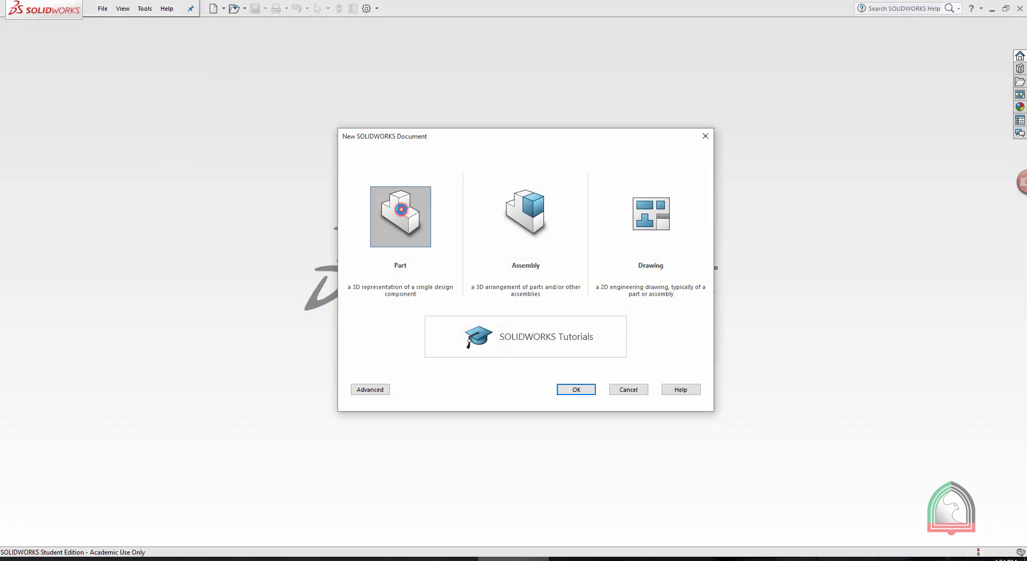
pyautogui.click(401, 209)
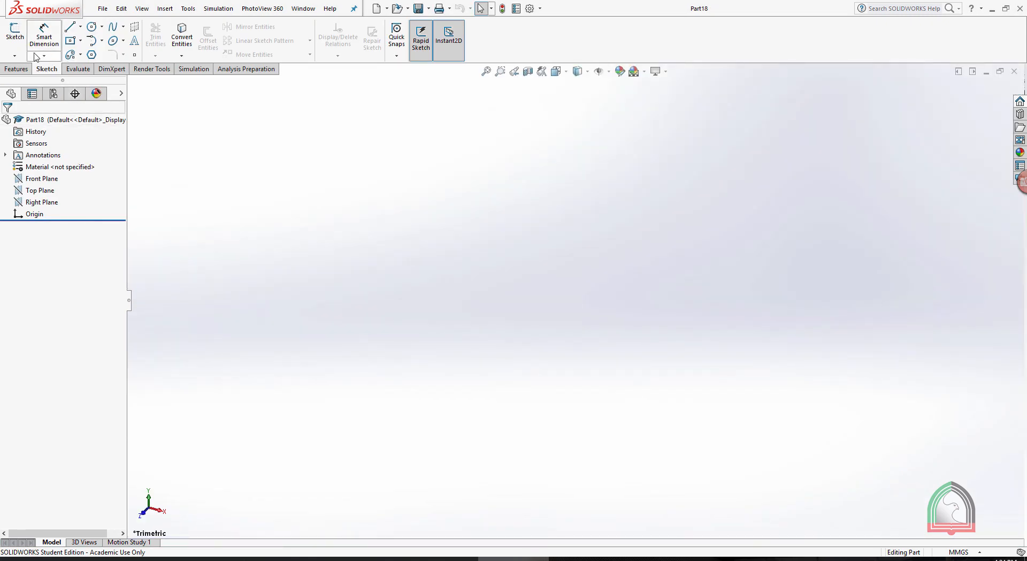
# Start a sketch on the Front Plane of the new part and switch to the document with the Exercise 03 drawing
pyautogui.click(14, 56)
pyautogui.click(21, 67)
pyautogui.click(434, 166)
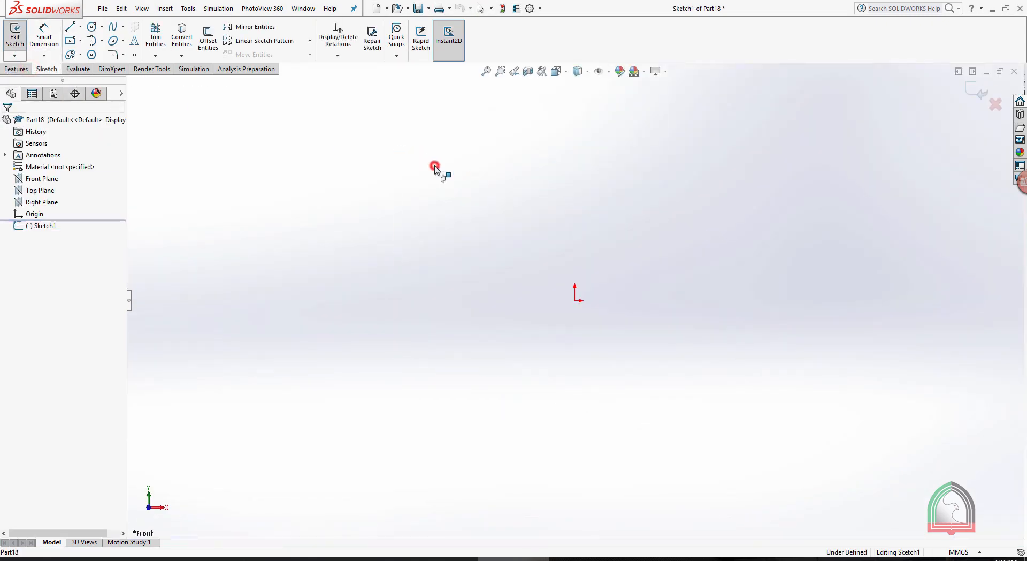
pyautogui.click(600, 555)
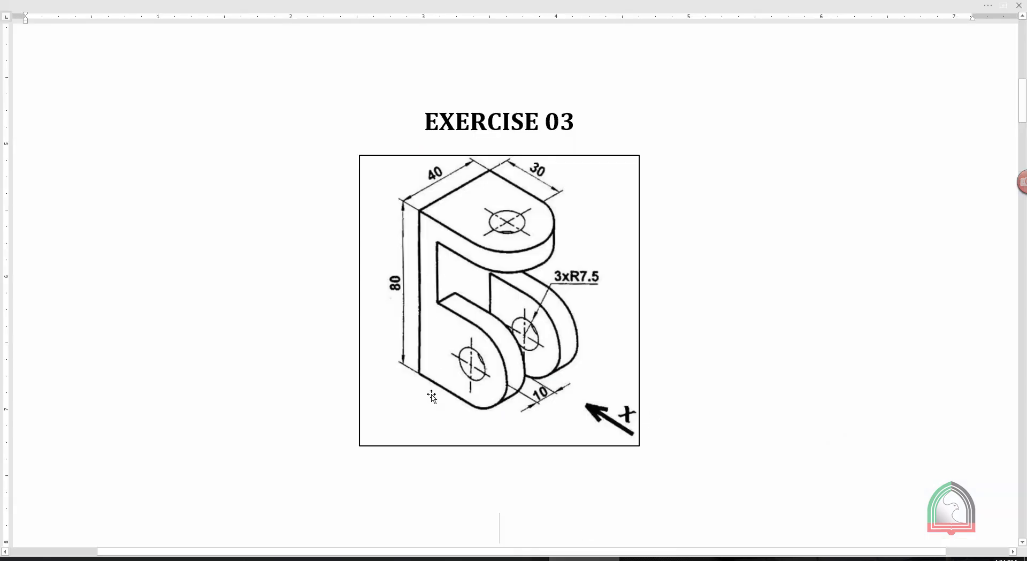
# Switch to SOLIDWORKS and sketch a center rectangle on the origin, 80 mm high and 40 mm wide
pyautogui.hotkey('alt', 'Tab')
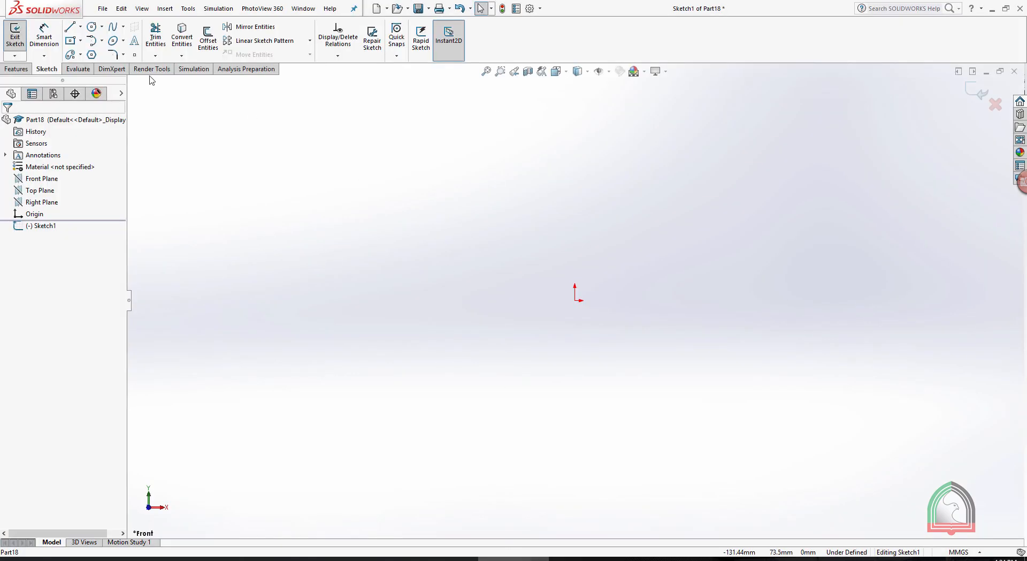
pyautogui.click(68, 39)
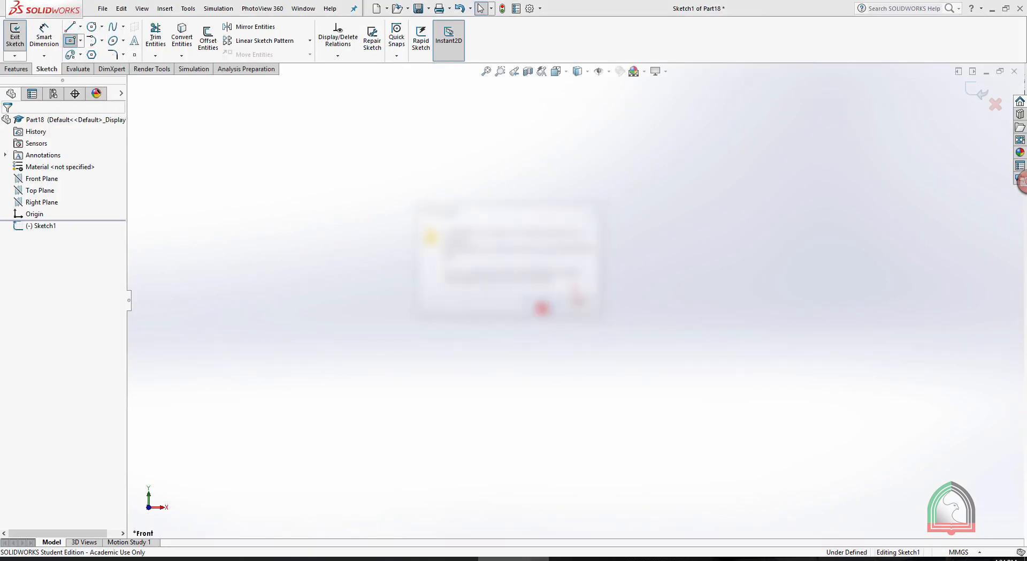
pyautogui.click(575, 300)
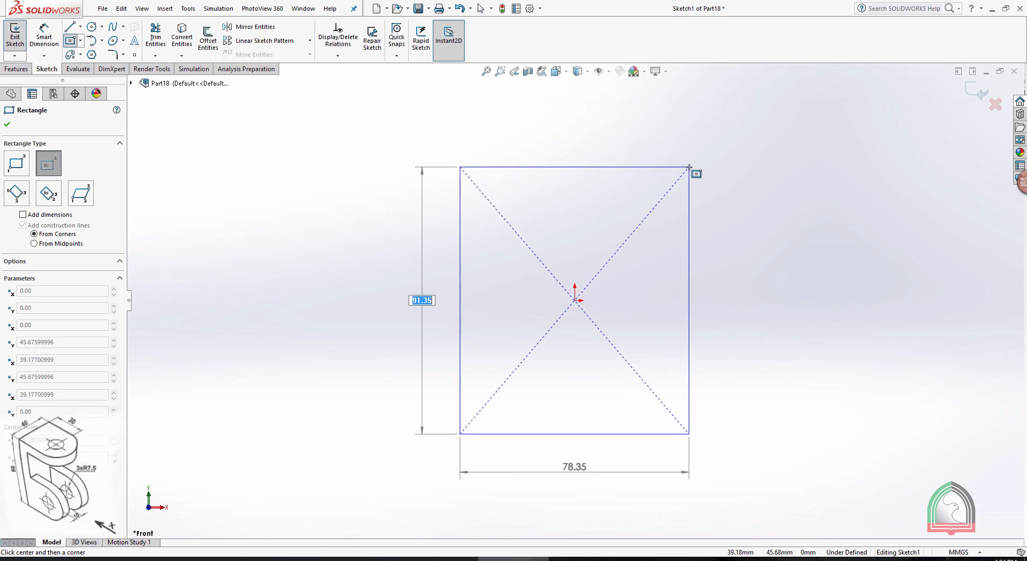
pyautogui.write('80')
pyautogui.press('Tab')
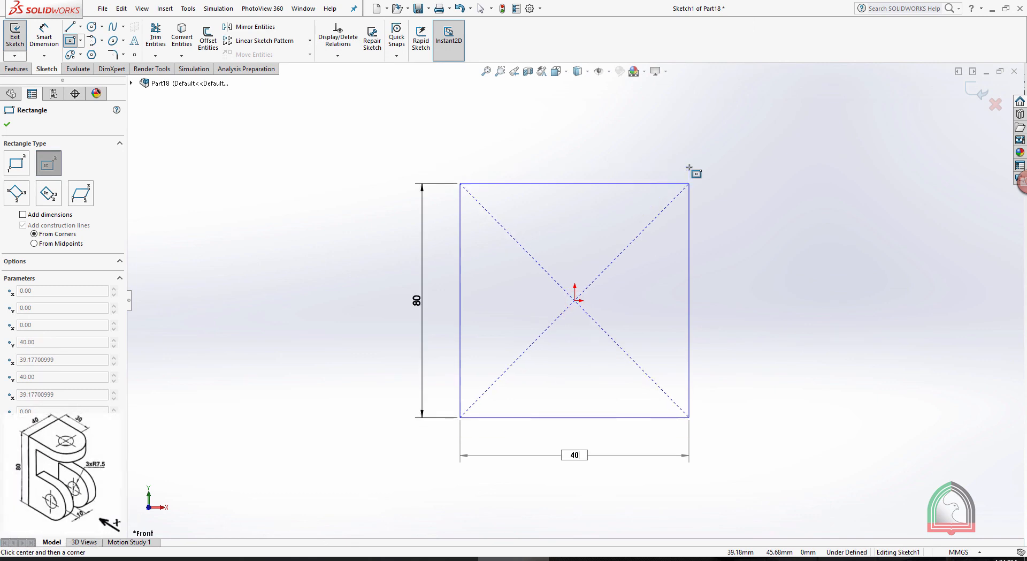
pyautogui.press('Return')
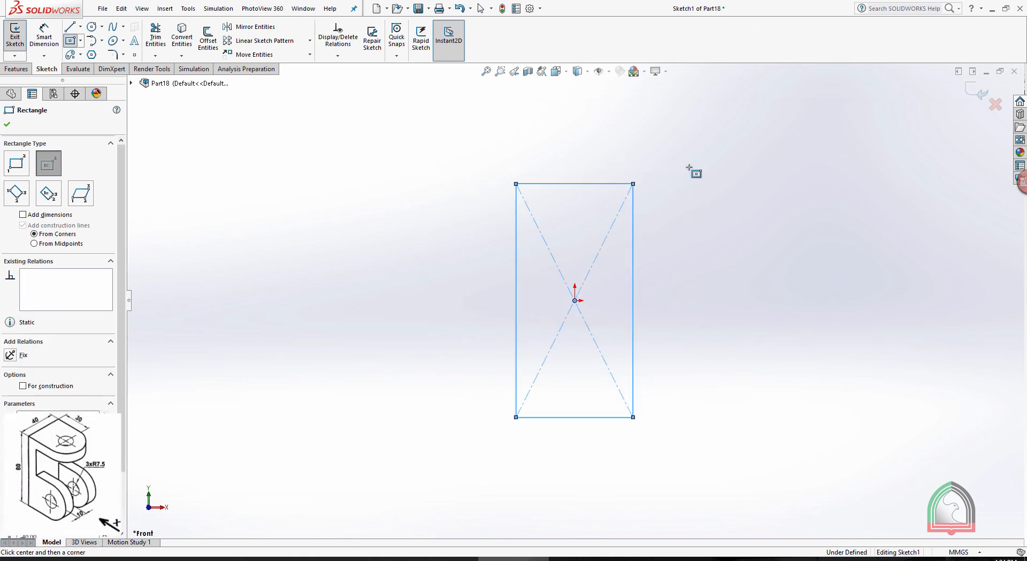
# Dimension the rectangle's height at 80 mm and its width at 40 mm, and exit the sketch
pyautogui.click(31, 42)
pyautogui.click(516, 289)
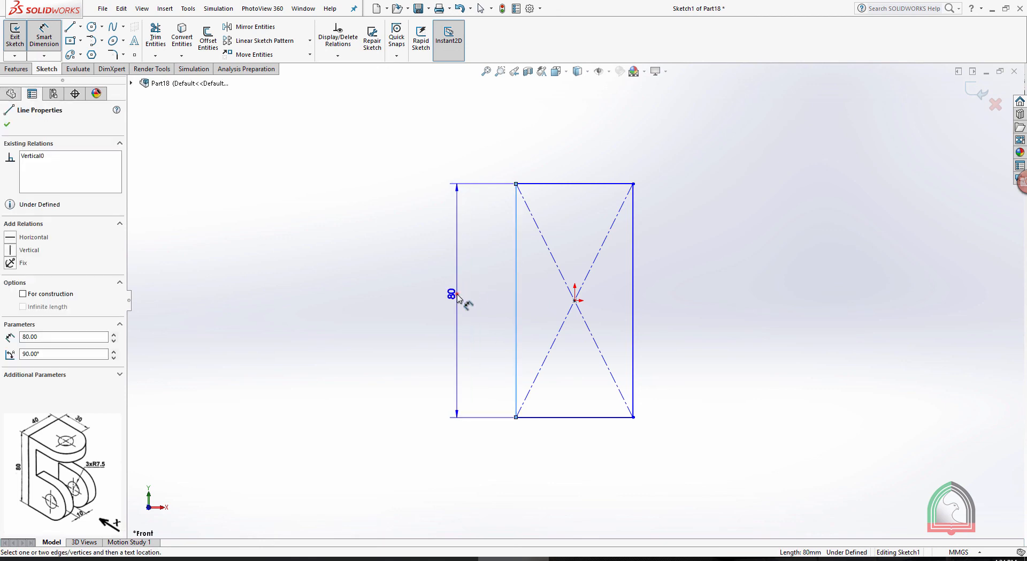
pyautogui.click(457, 292)
pyautogui.click(407, 292)
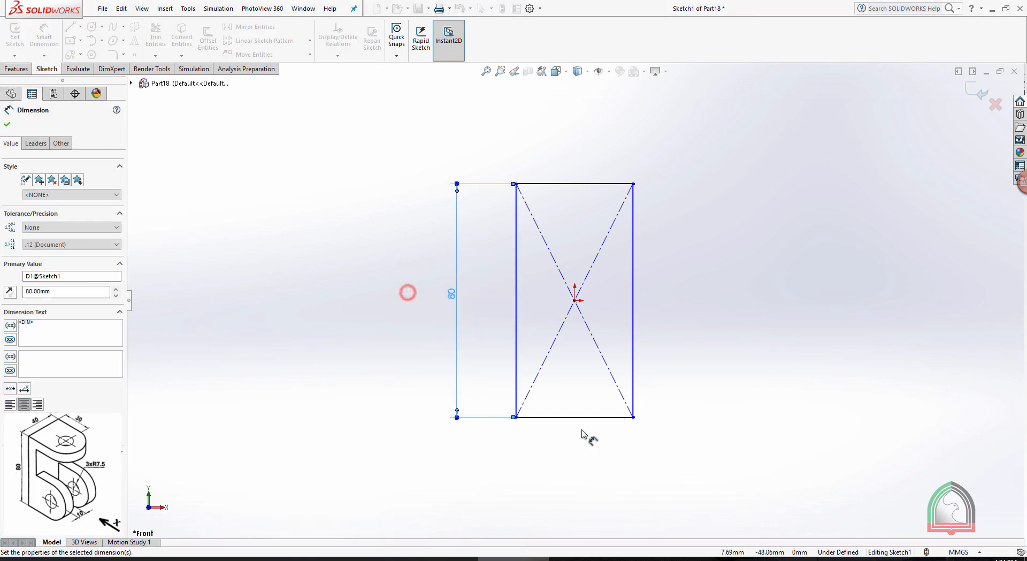
pyautogui.click(571, 418)
pyautogui.click(581, 450)
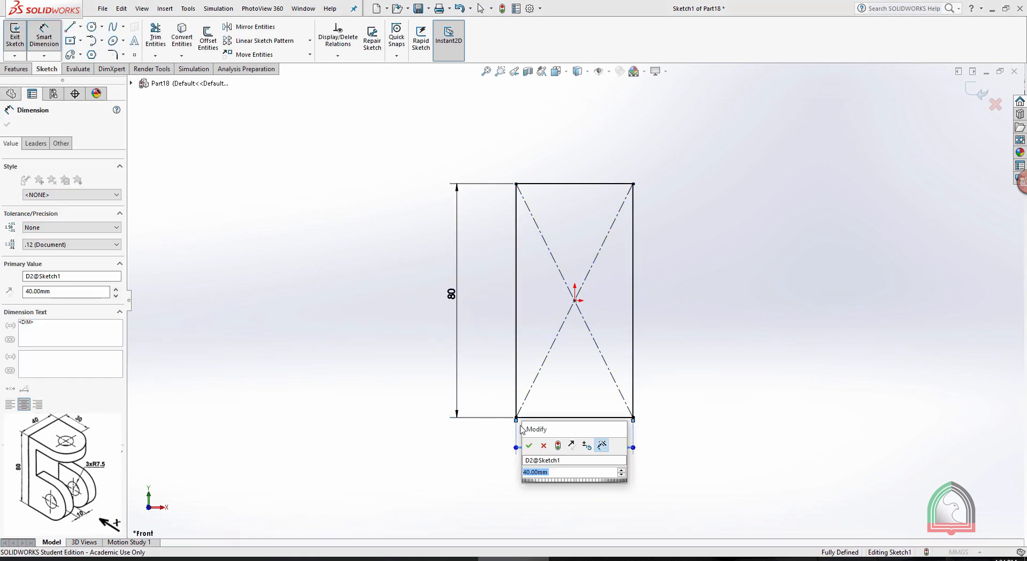
pyautogui.click(529, 445)
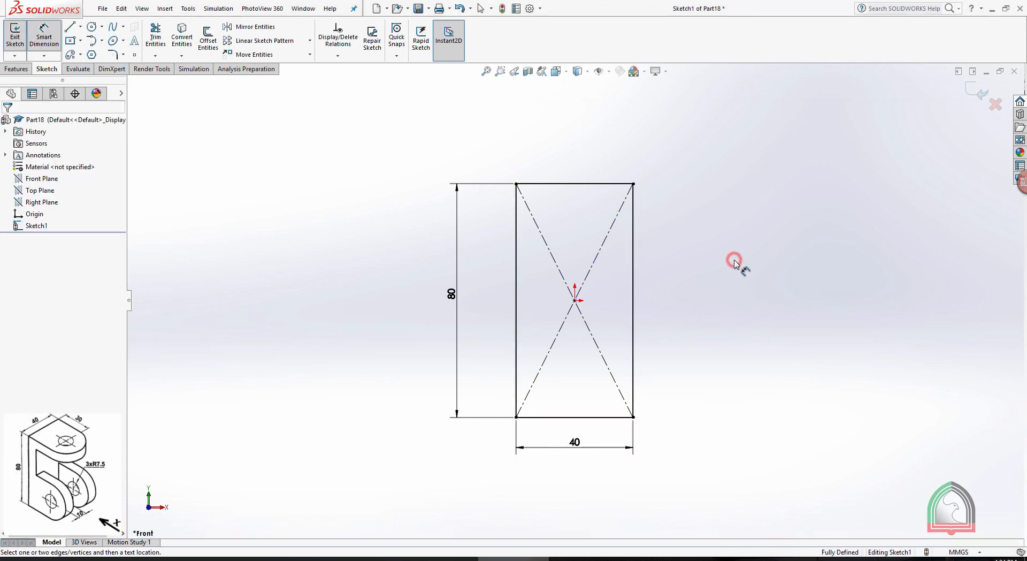
pyautogui.click(971, 90)
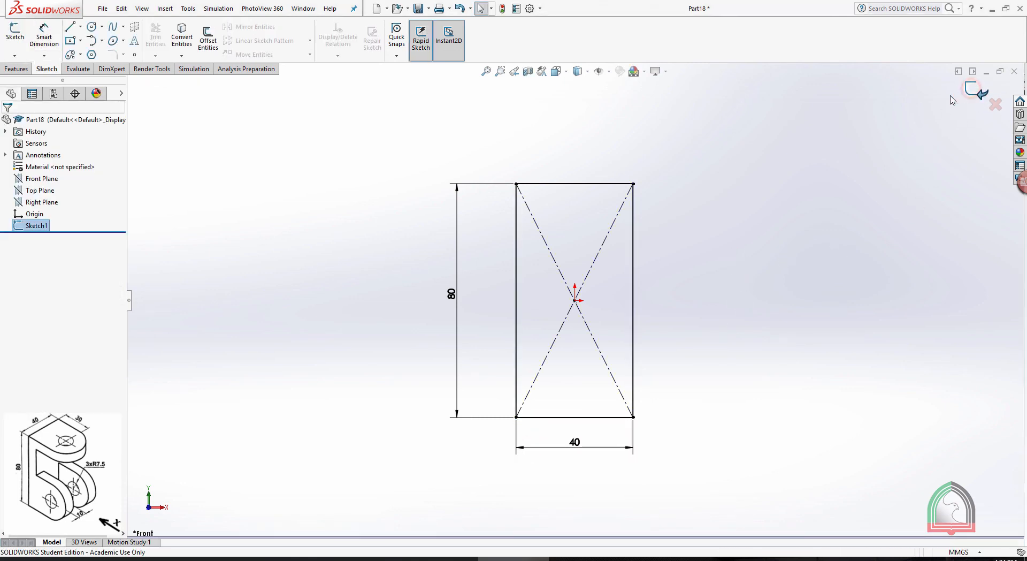
# Extrude the rectangle 10 mm from the sketch plane as a blind boss
pyautogui.moveTo(887, 158); pyautogui.dragTo(850, 188, button='middle')
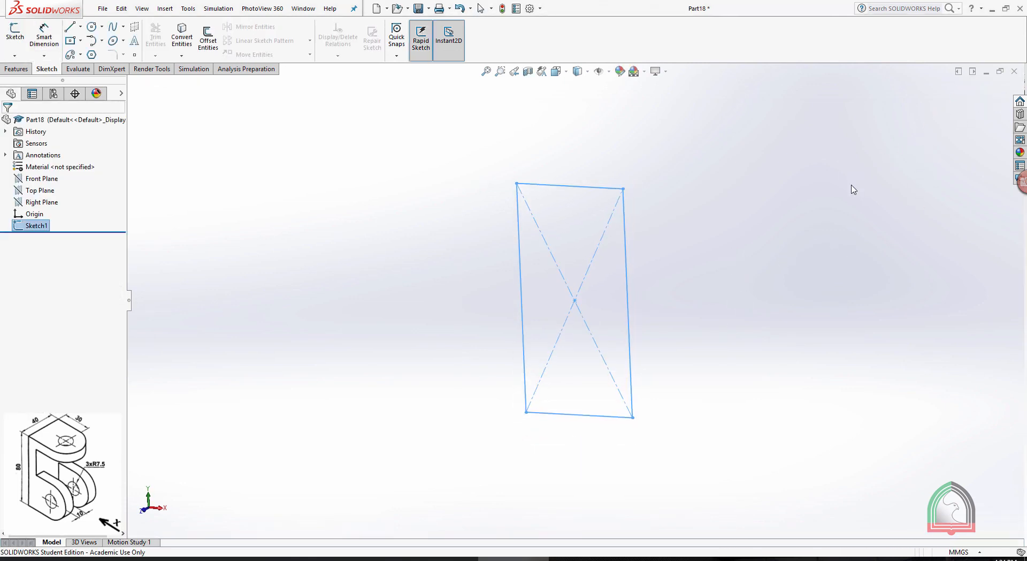
pyautogui.click(10, 72)
pyautogui.click(19, 38)
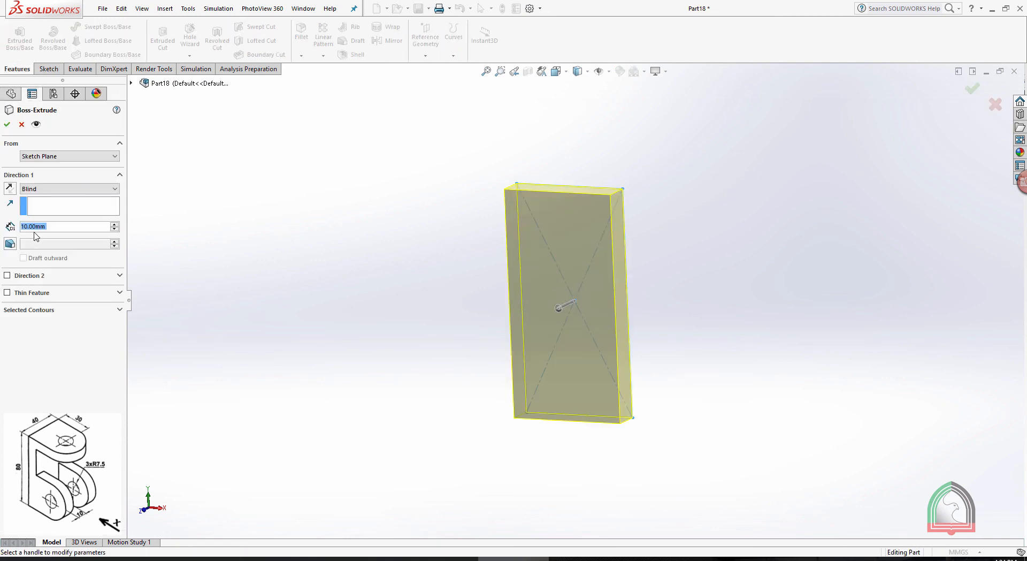
pyautogui.click(7, 125)
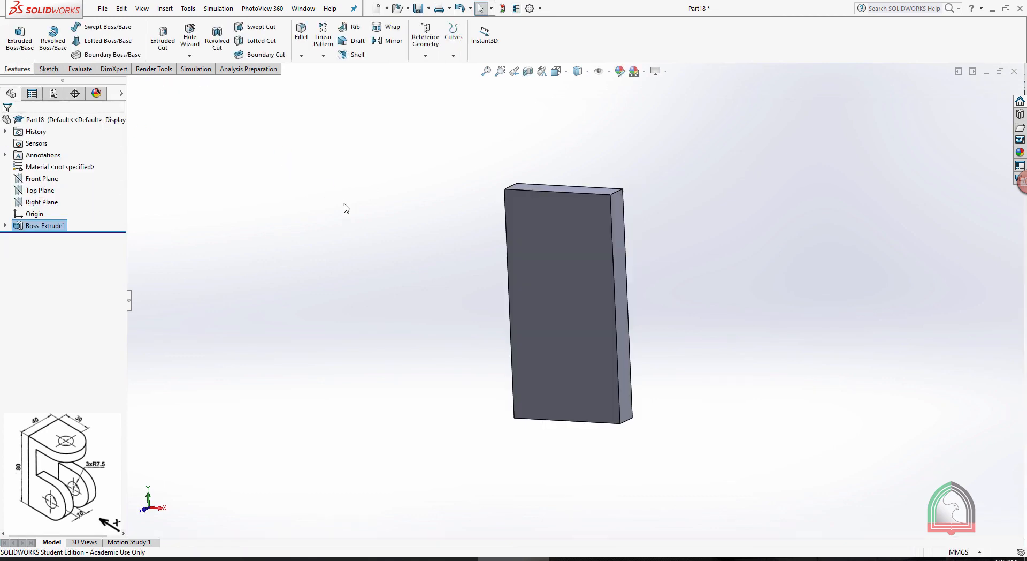
# Turn on the display of feature dimensions for the extruded block
pyautogui.moveTo(345, 206)
pyautogui.mouseDown(button='middle')
pyautogui.moveTo(341, 182)
pyautogui.moveTo(359, 193)
pyautogui.mouseUp(button='middle')
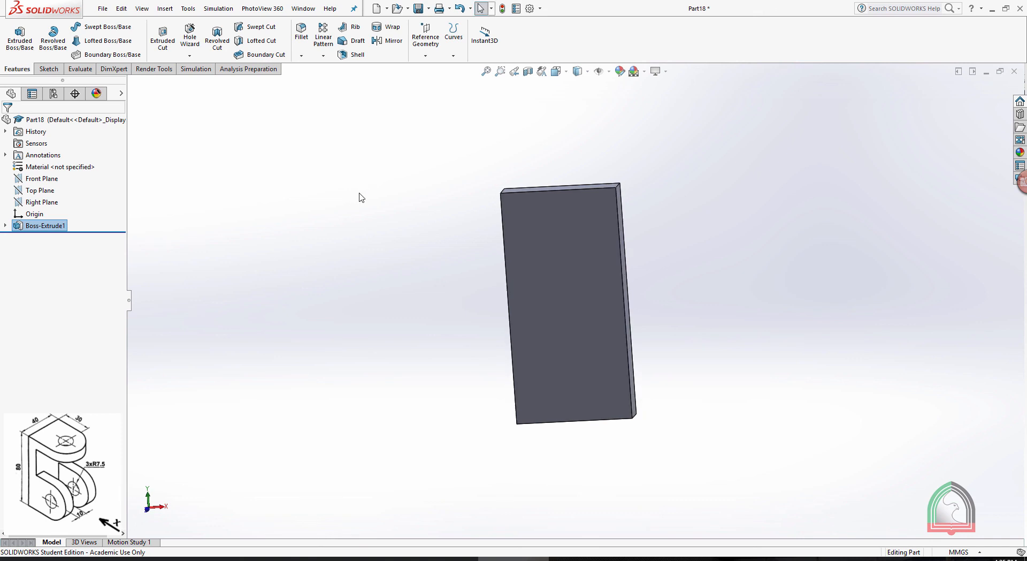
pyautogui.rightClick(39, 158)
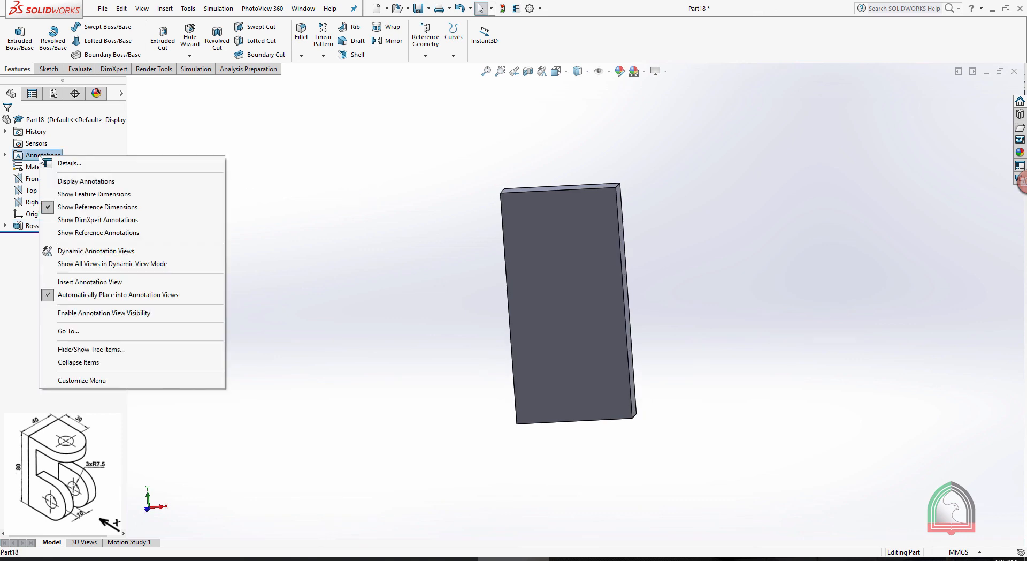
pyautogui.click(66, 195)
pyautogui.moveTo(330, 238); pyautogui.dragTo(385, 225, button='middle')
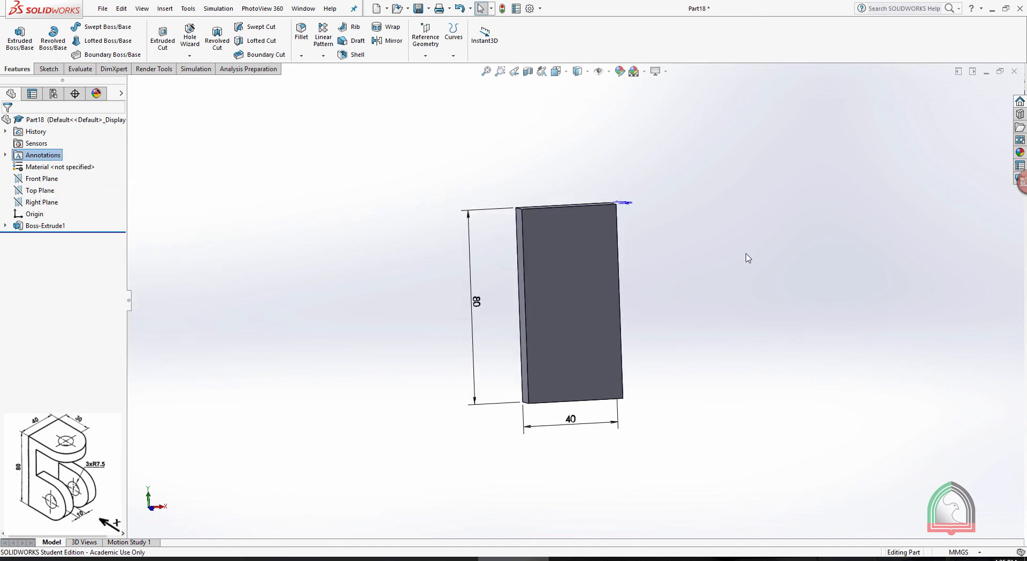
pyautogui.click(748, 248)
pyautogui.moveTo(737, 241); pyautogui.dragTo(722, 237, button='middle')
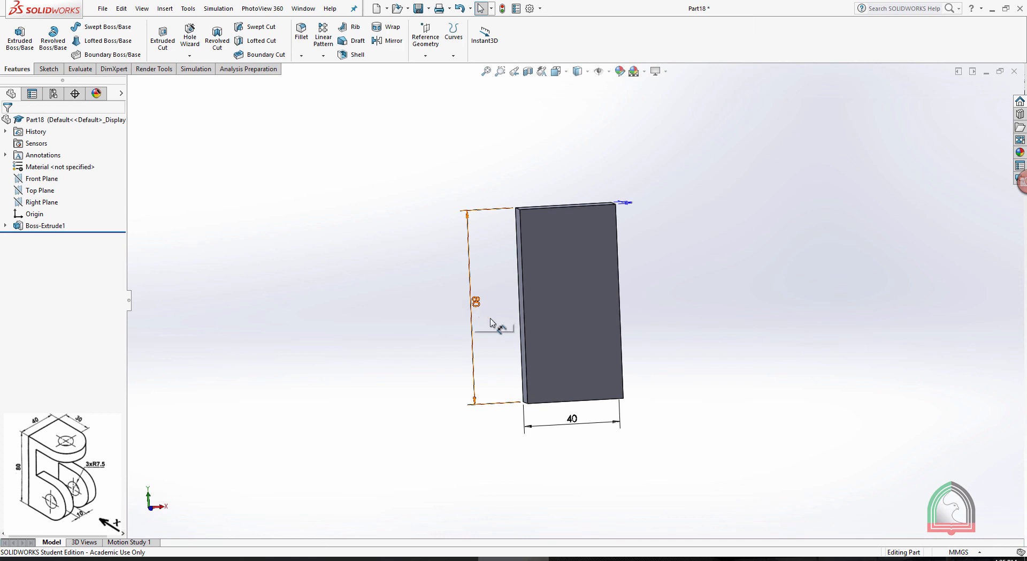
# Examine the block's displayed height, width and thickness dimensions from several angles
pyautogui.moveTo(543, 381); pyautogui.dragTo(642, 231, button='middle')
pyautogui.scroll(-1, 641, 226)
pyautogui.scroll(3, 640, 227)
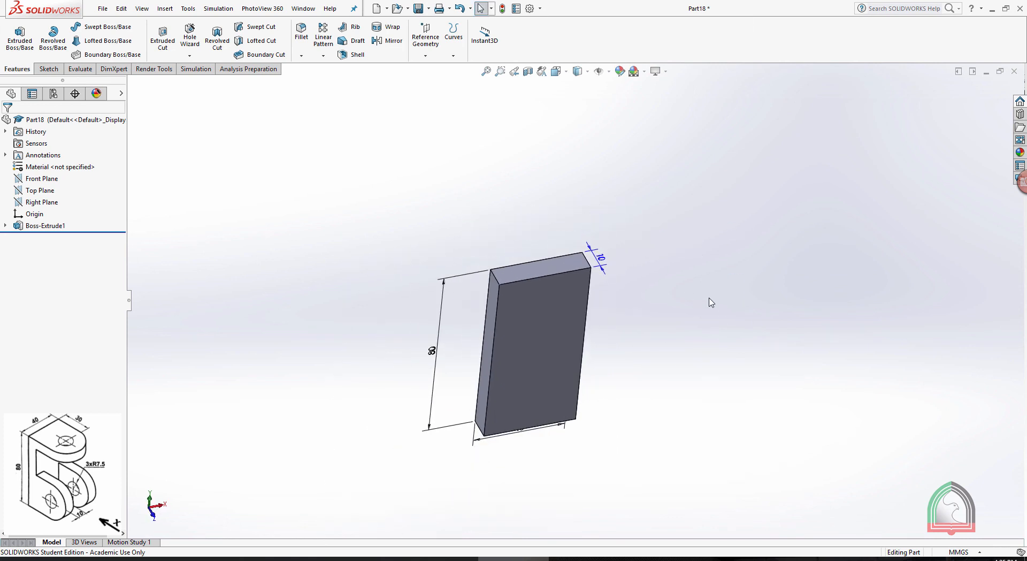
pyautogui.moveTo(709, 298); pyautogui.dragTo(446, 316, button='middle')
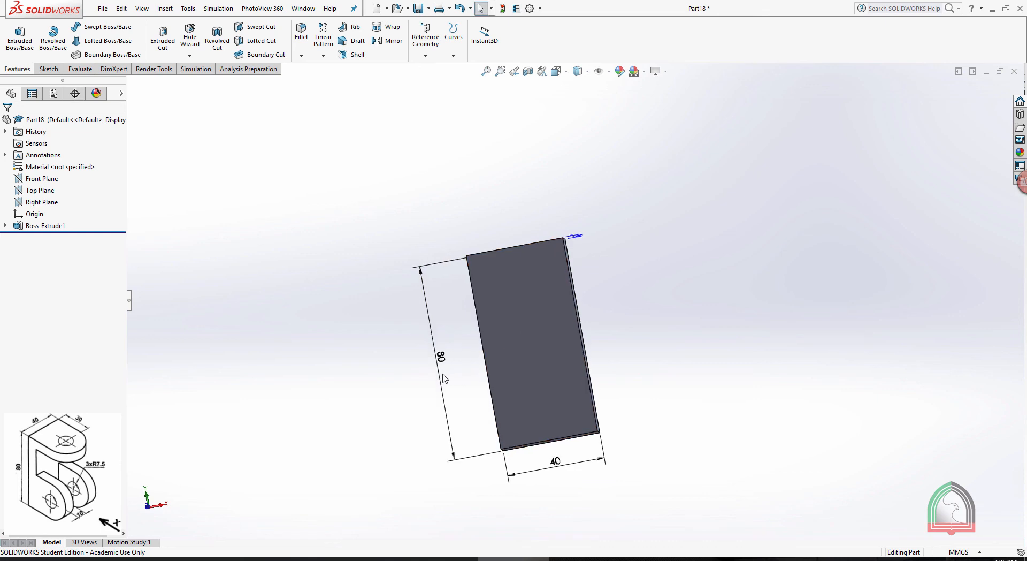
pyautogui.scroll(-2, 449, 369)
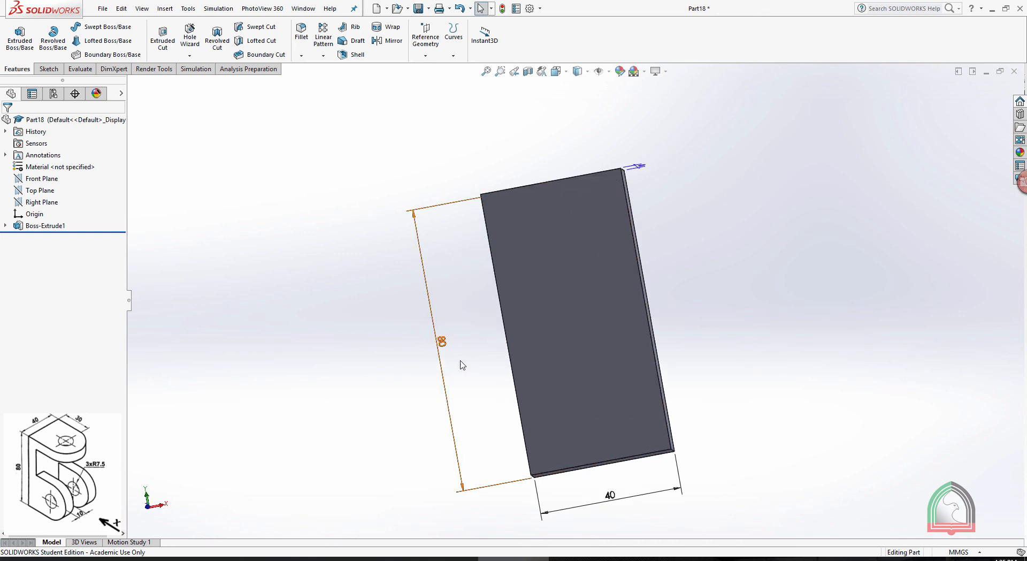
pyautogui.scroll(3, 607, 486)
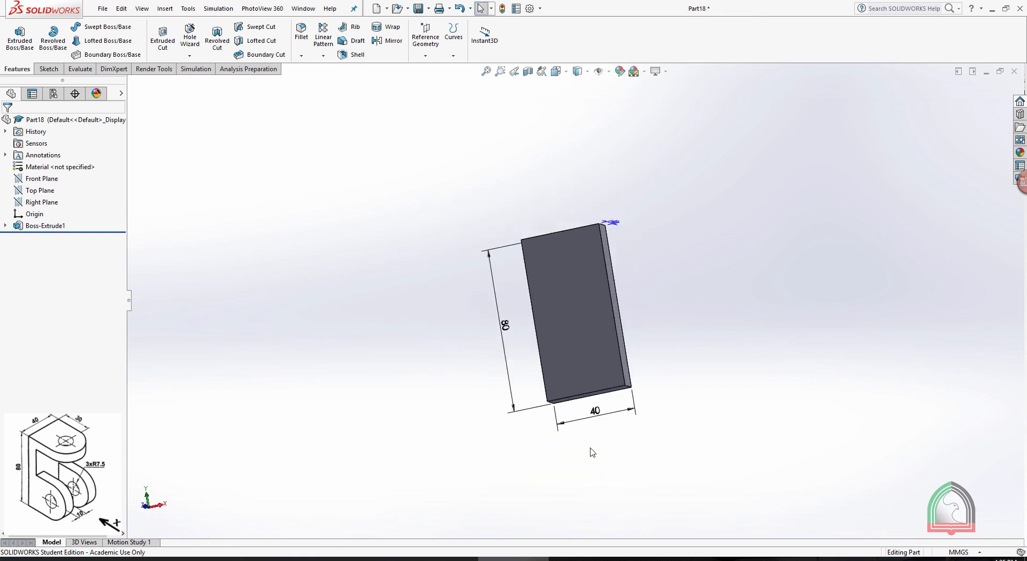
pyautogui.scroll(-2, 592, 452)
pyautogui.scroll(2, 619, 210)
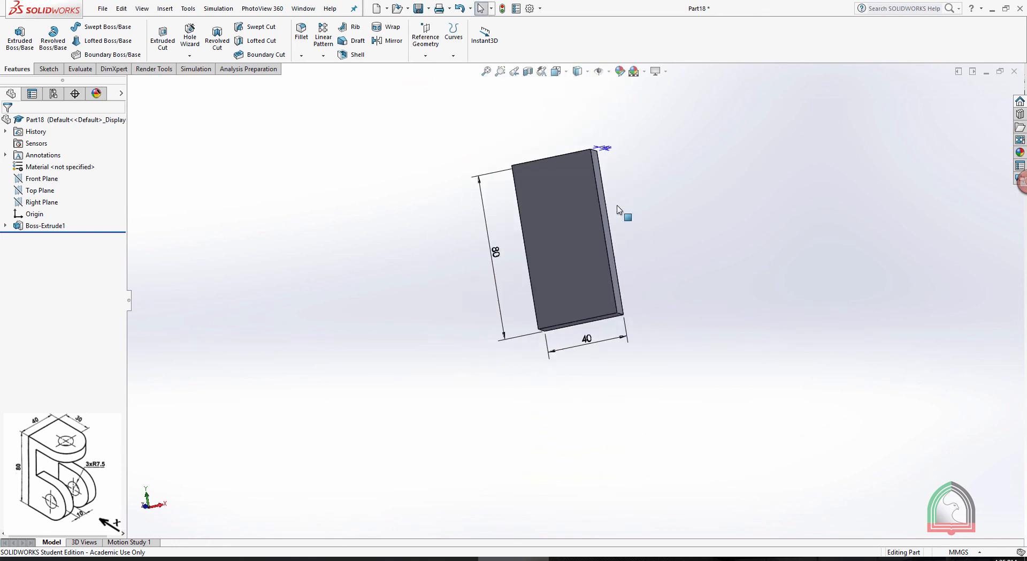
# Set the block's width dimension to 100 mm on the model and rebuild it
pyautogui.click(586, 337)
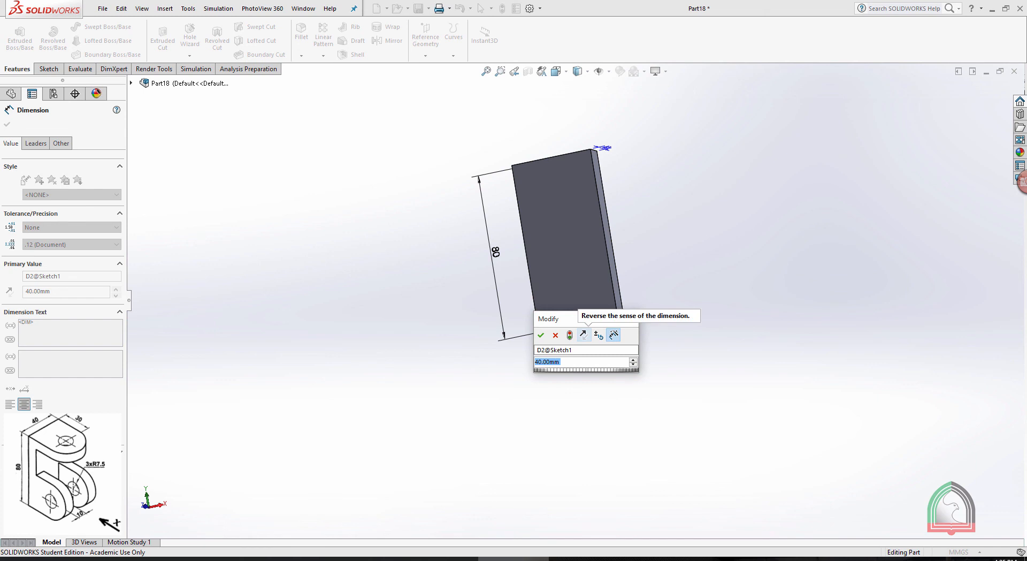
pyautogui.write('100')
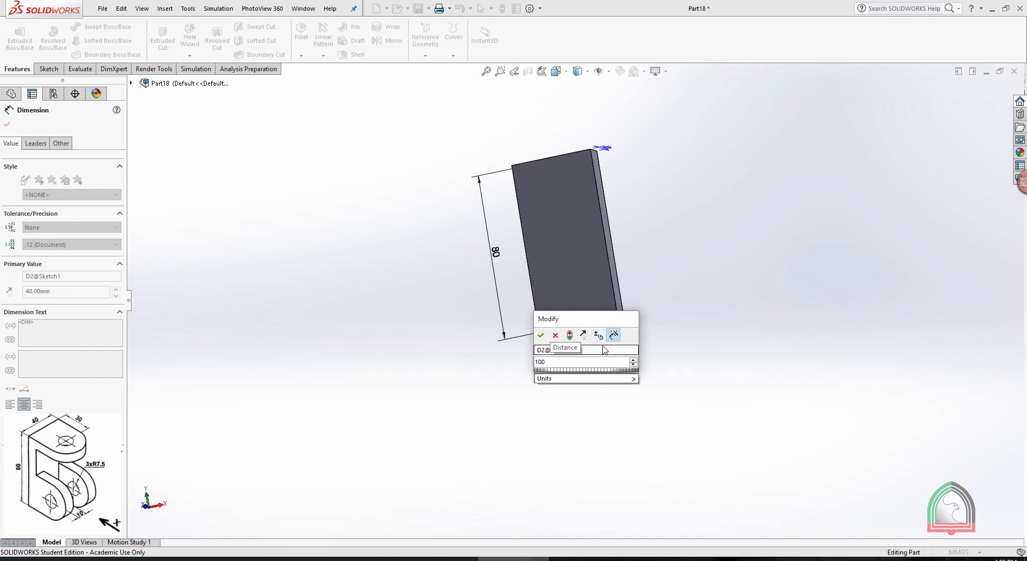
pyautogui.click(570, 335)
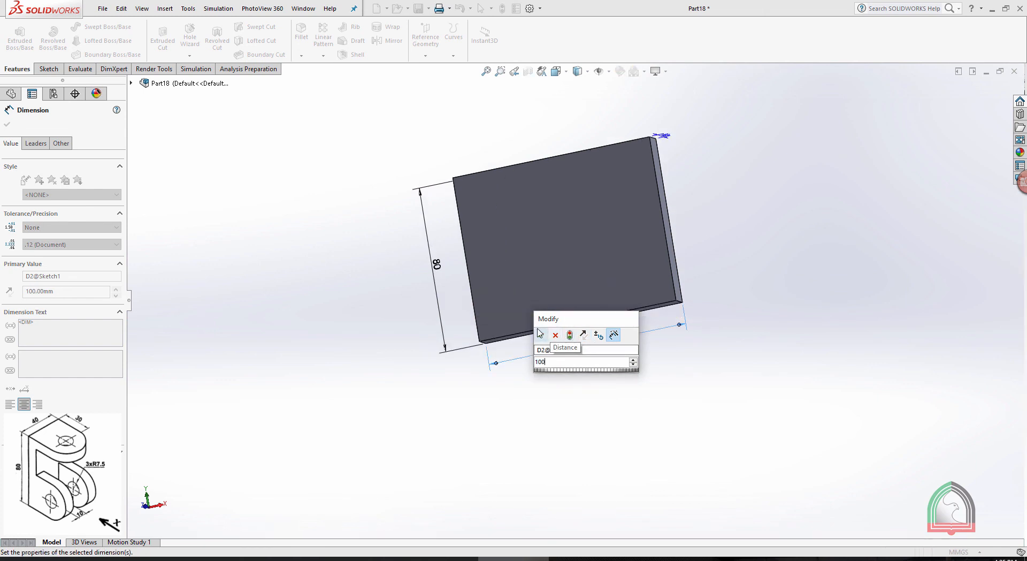
pyautogui.click(541, 335)
pyautogui.click(722, 271)
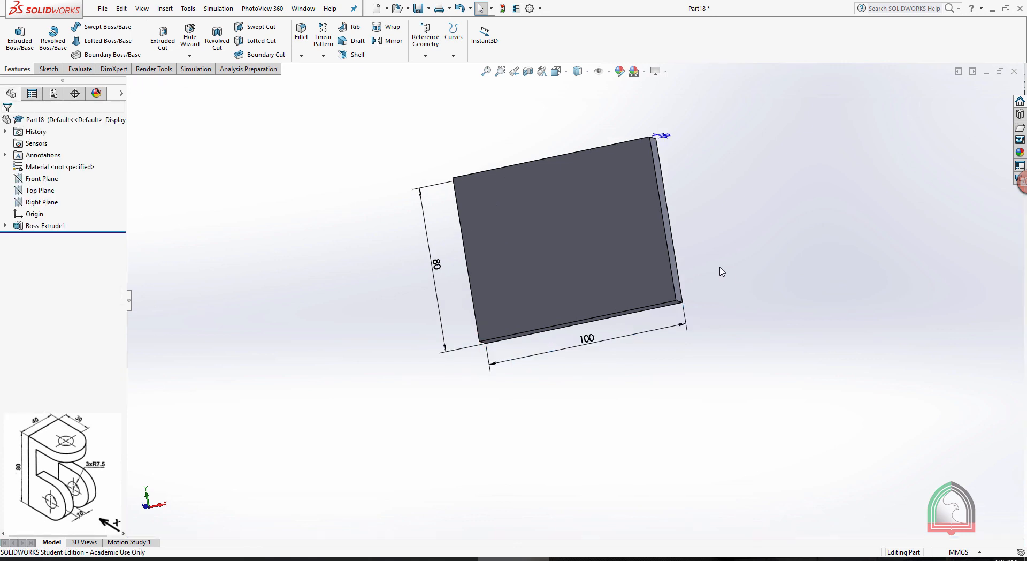
# Set the block's width dimension back to 40 mm and apply the change
pyautogui.doubleClick(587, 343)
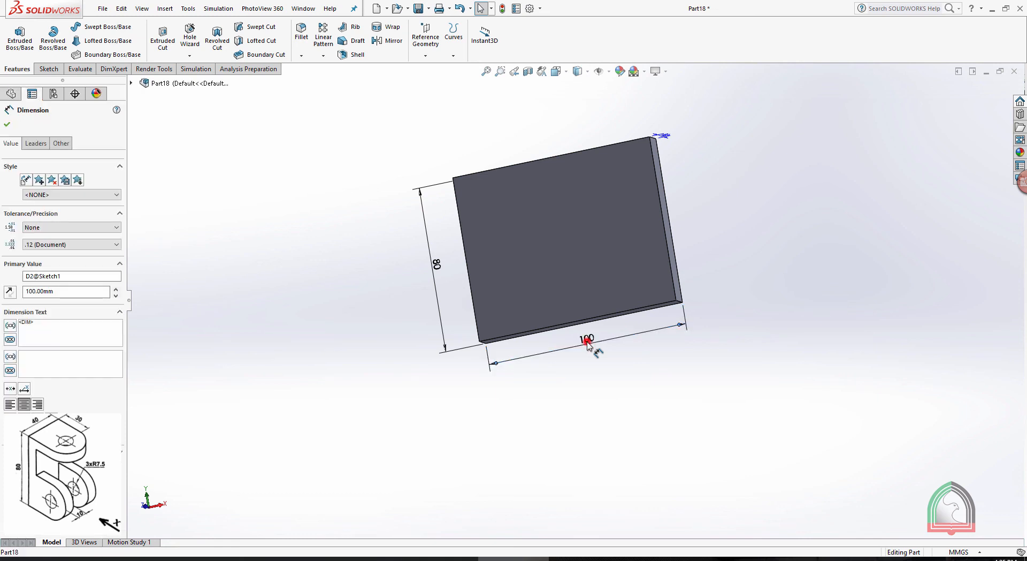
pyautogui.write('40')
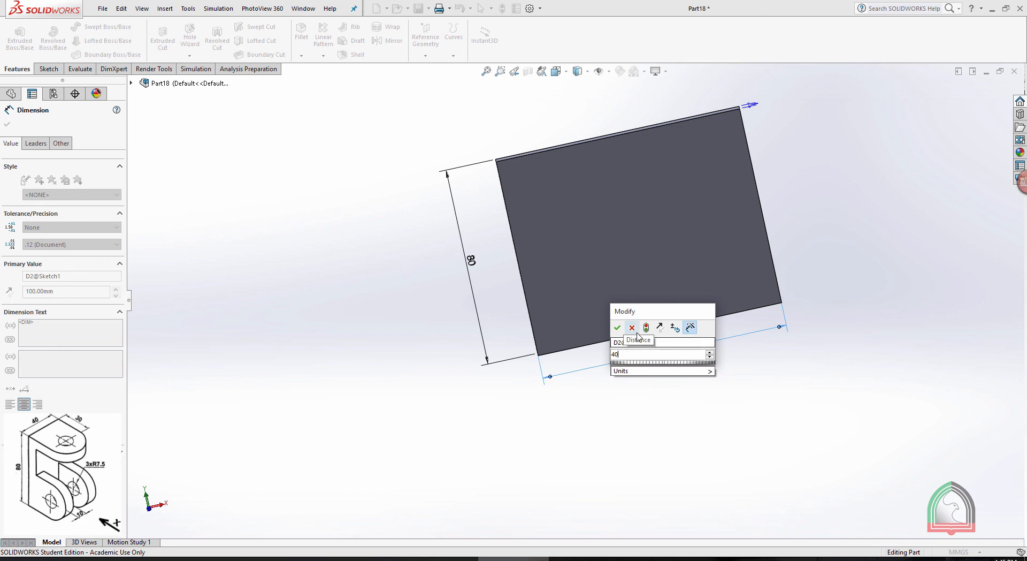
pyautogui.click(618, 327)
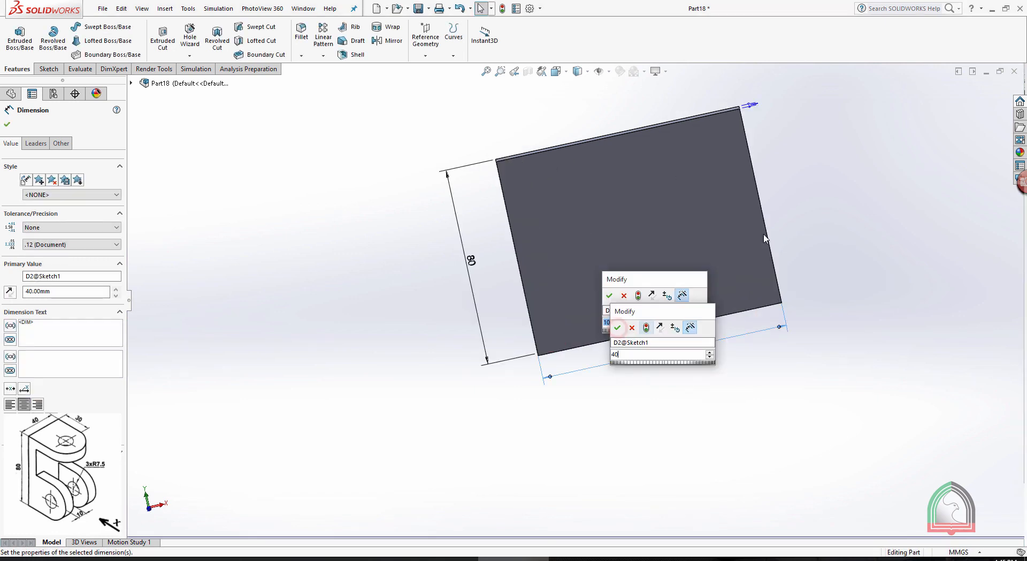
pyautogui.moveTo(763, 234)
pyautogui.mouseDown(button='middle')
pyautogui.moveTo(745, 214)
pyautogui.moveTo(773, 231)
pyautogui.mouseUp(button='middle')
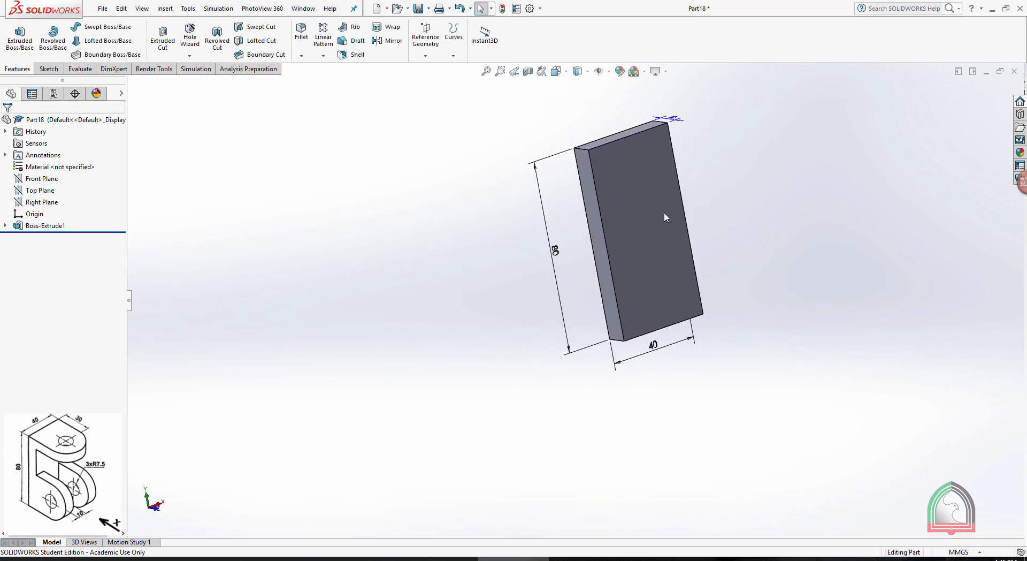
# Turn off the display of feature dimensions on the block
pyautogui.rightClick(57, 156)
pyautogui.click(75, 193)
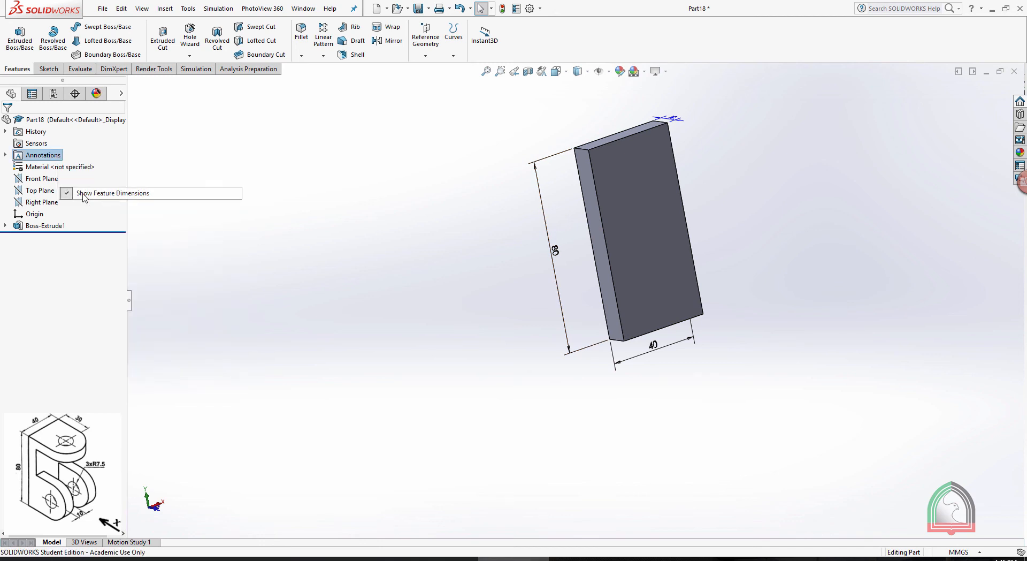
pyautogui.moveTo(650, 172); pyautogui.dragTo(659, 175, button='middle')
pyautogui.scroll(-2, 662, 165)
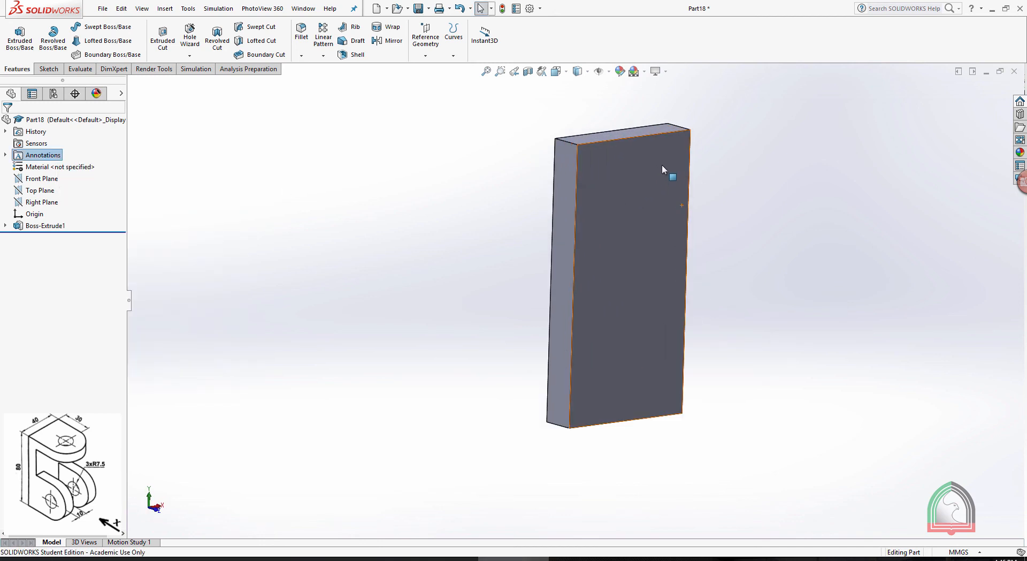
# Start a sketch on the narrow 10 mm wide side face of the block and orient the view normal to it
pyautogui.click(569, 558)
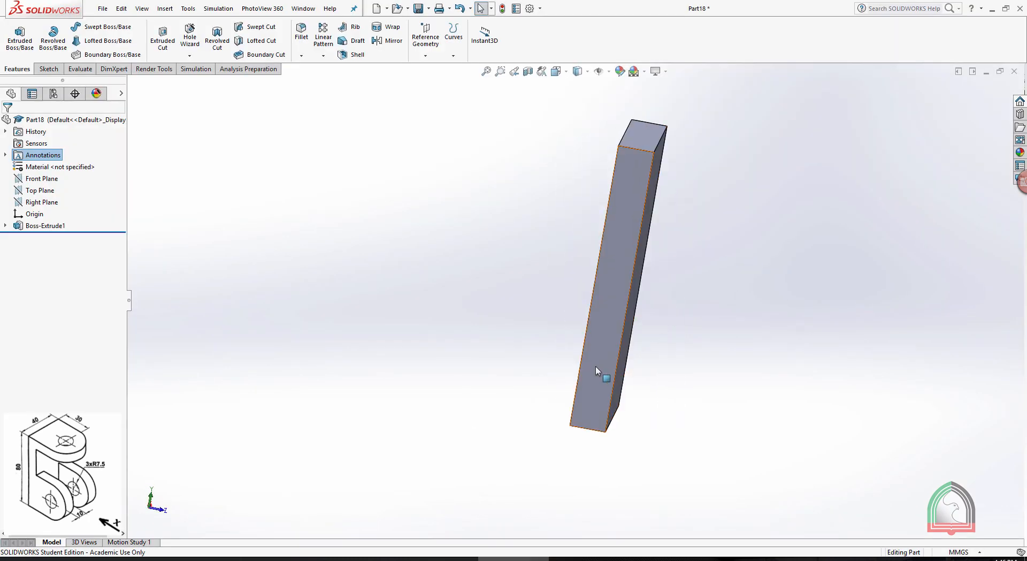
pyautogui.click(618, 369)
pyautogui.click(636, 334)
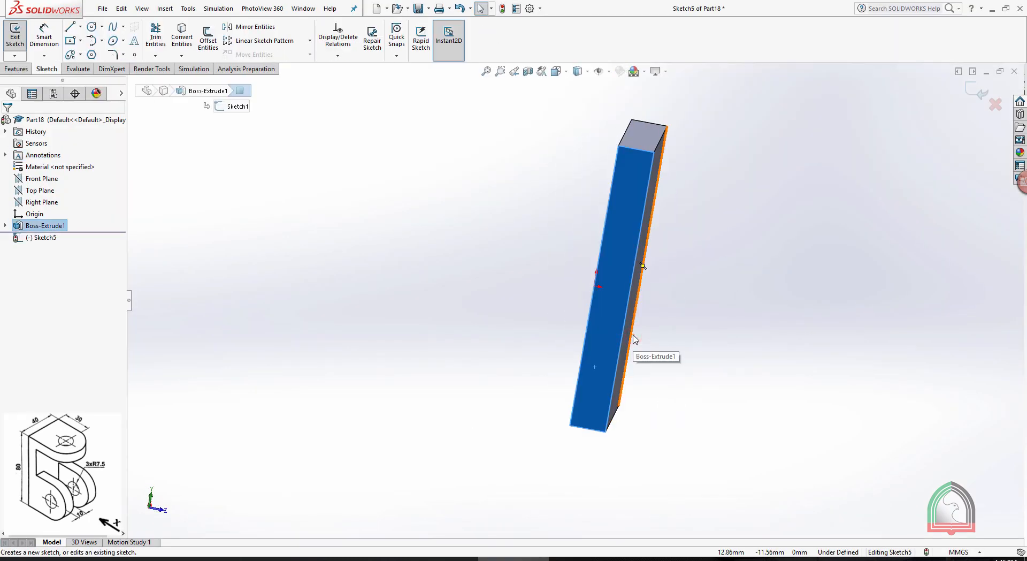
pyautogui.press('space')
pyautogui.click(546, 300)
pyautogui.click(593, 121)
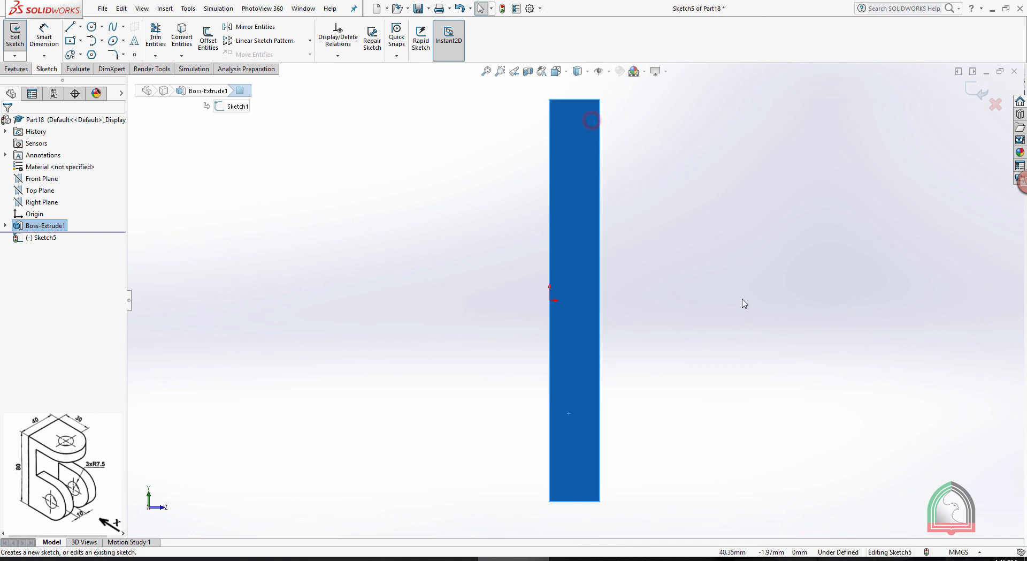
# Draw a 40 mm vertical line up from the plate's lower outer corner, then a 20 mm horizontal line outward from its upper end
pyautogui.click(70, 26)
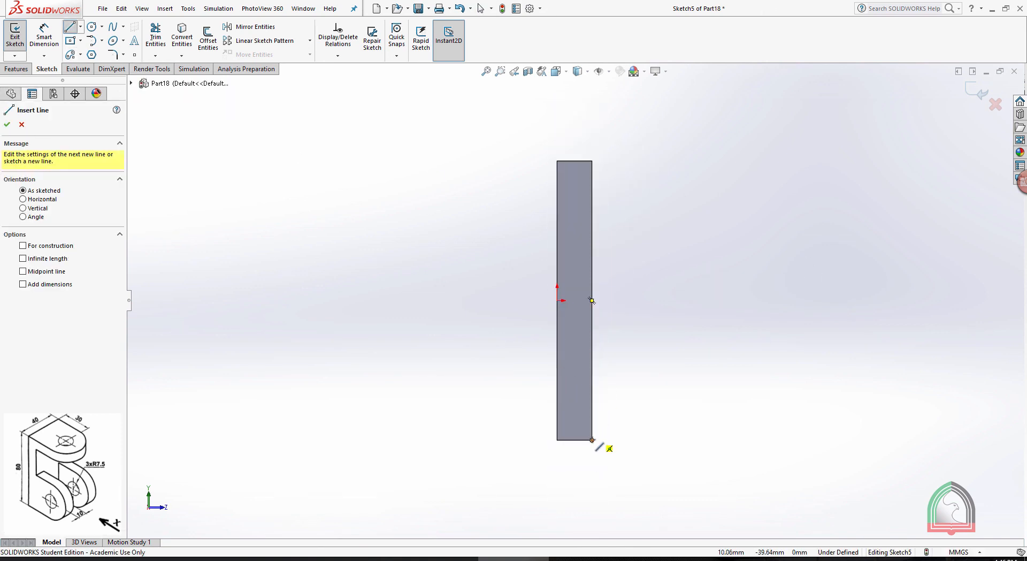
pyautogui.click(592, 438)
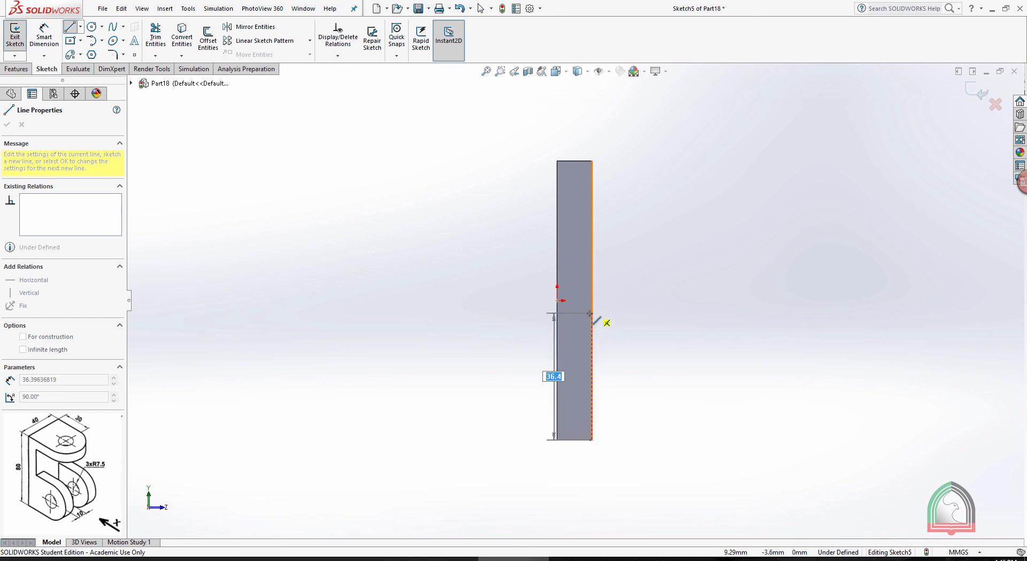
pyautogui.write('40')
pyautogui.press('Return')
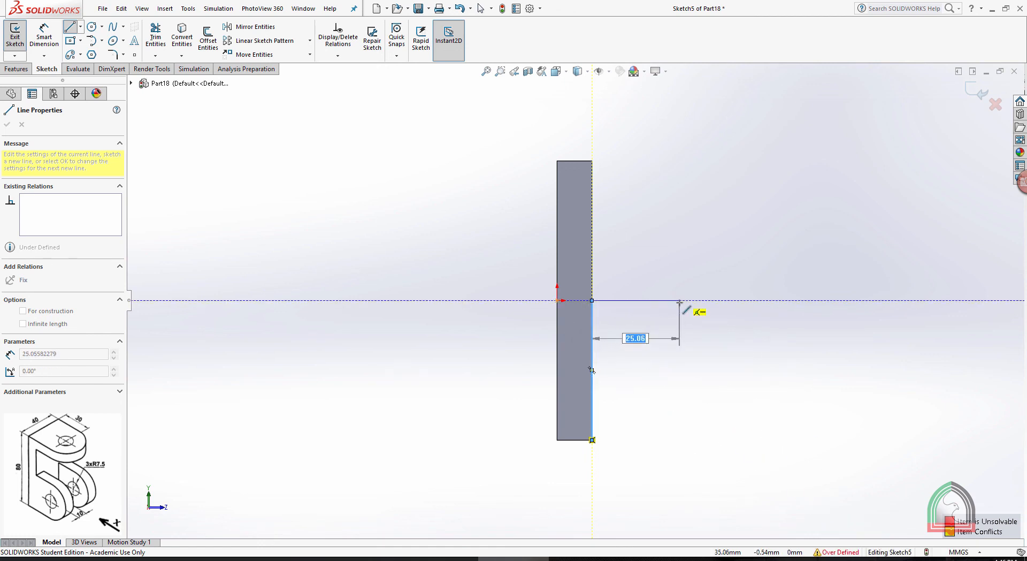
pyautogui.write('20')
pyautogui.press('Return')
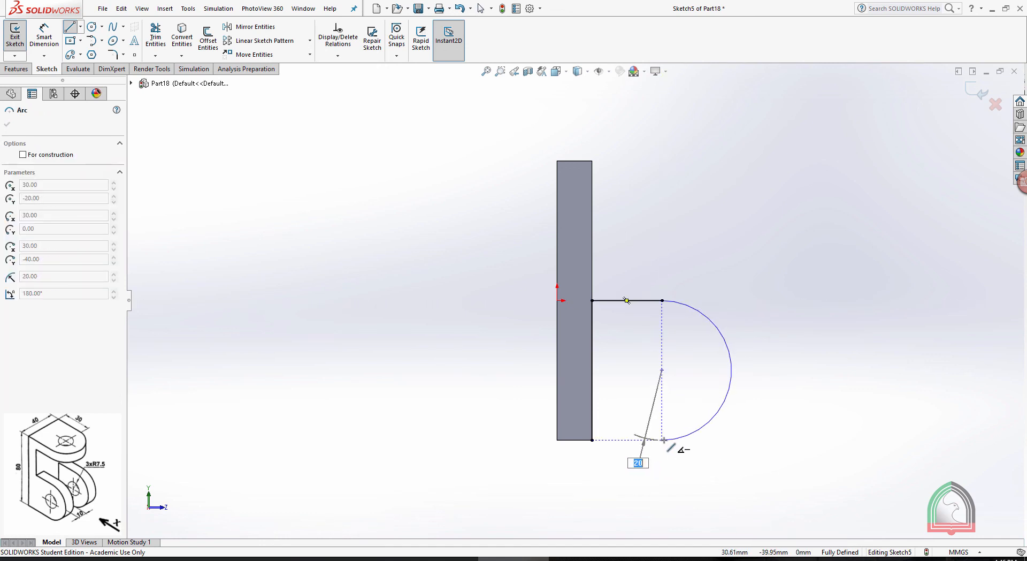
# Close the lug profile with a 20 mm radius tangent semicircle and a 20 mm horizontal line back to the plate's lower corner
pyautogui.click(664, 440)
pyautogui.click(592, 440)
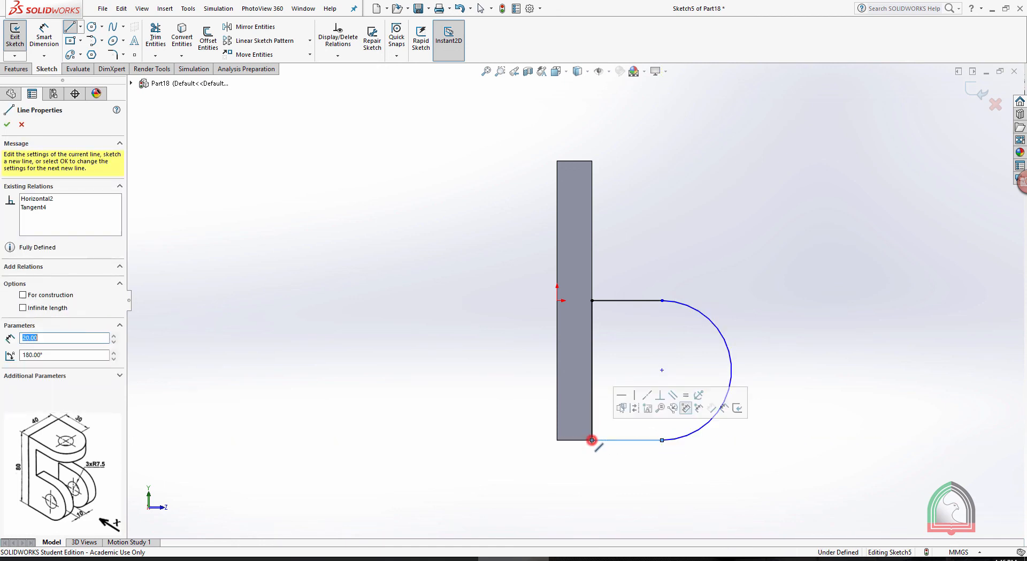
pyautogui.press('Escape')
pyautogui.press('Escape')
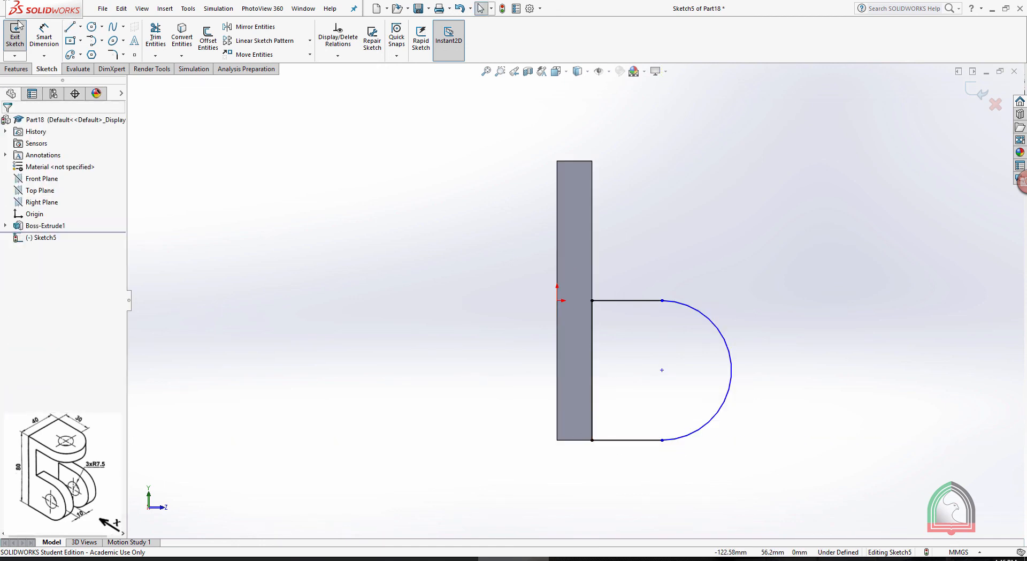
# Add a radius dimension to the lug's semicircular arc and leave it as a driving dimension
pyautogui.click(33, 37)
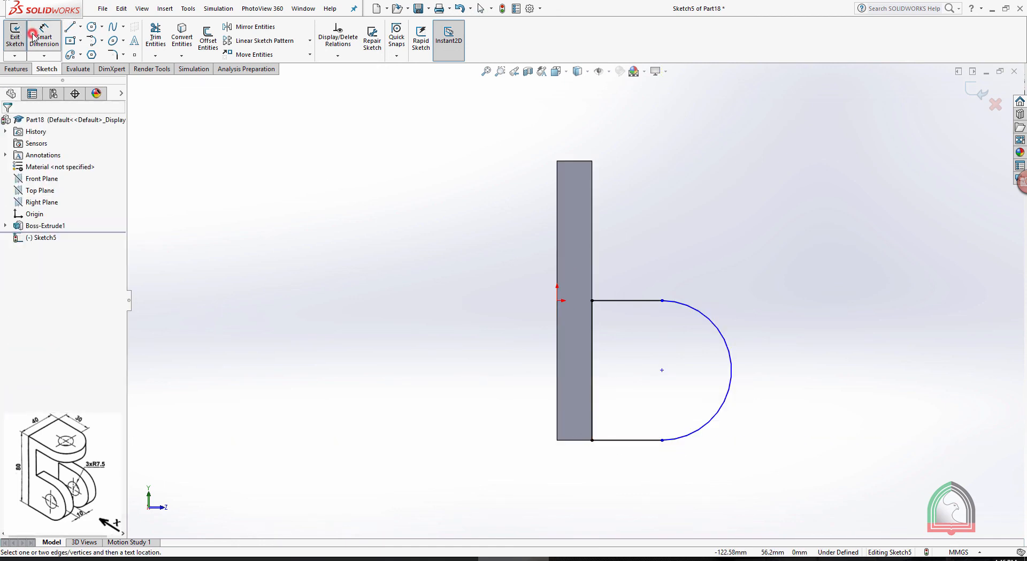
pyautogui.click(719, 336)
pyautogui.click(779, 336)
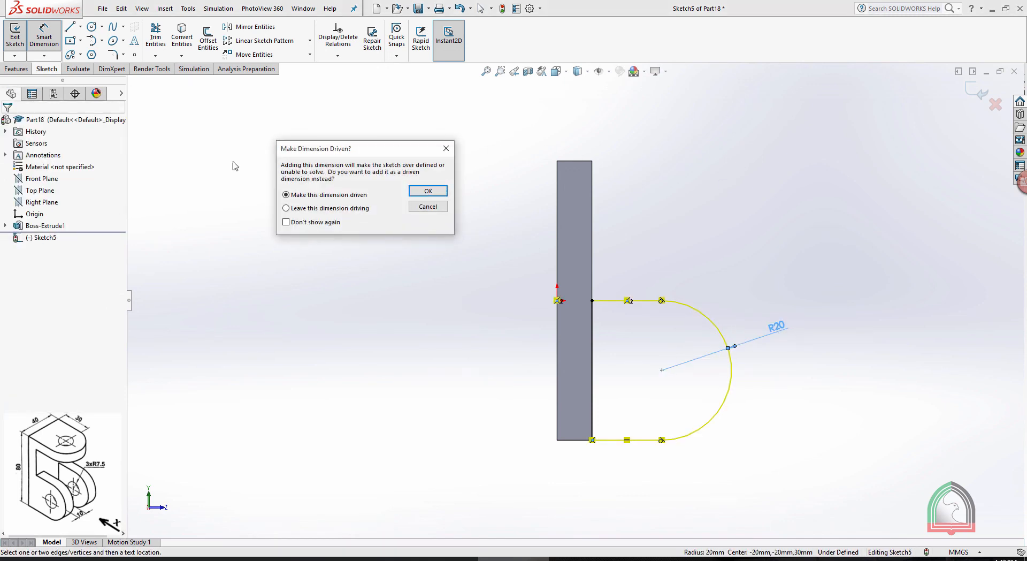
pyautogui.click(430, 191)
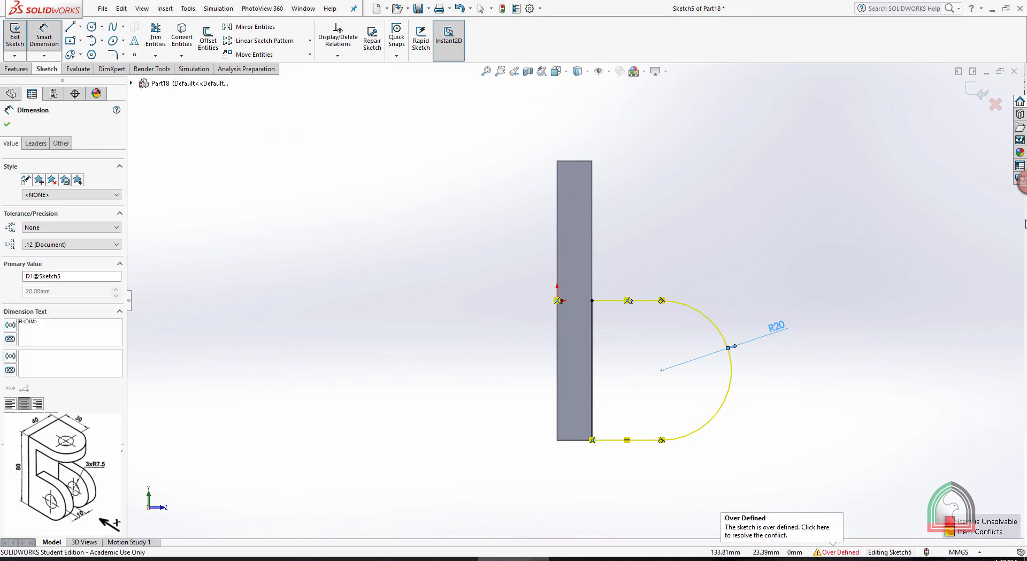
pyautogui.press('Escape')
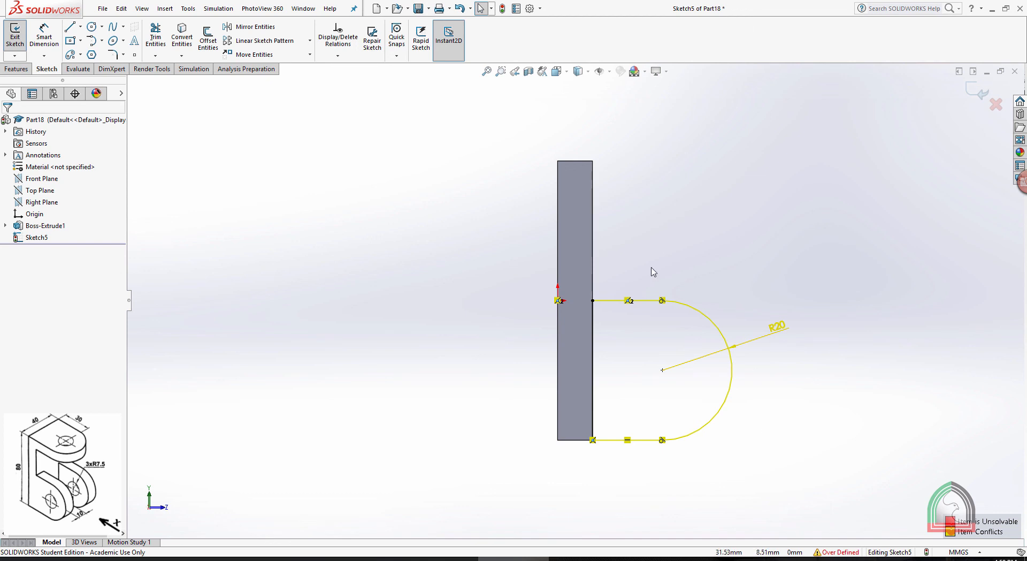
pyautogui.click(593, 347)
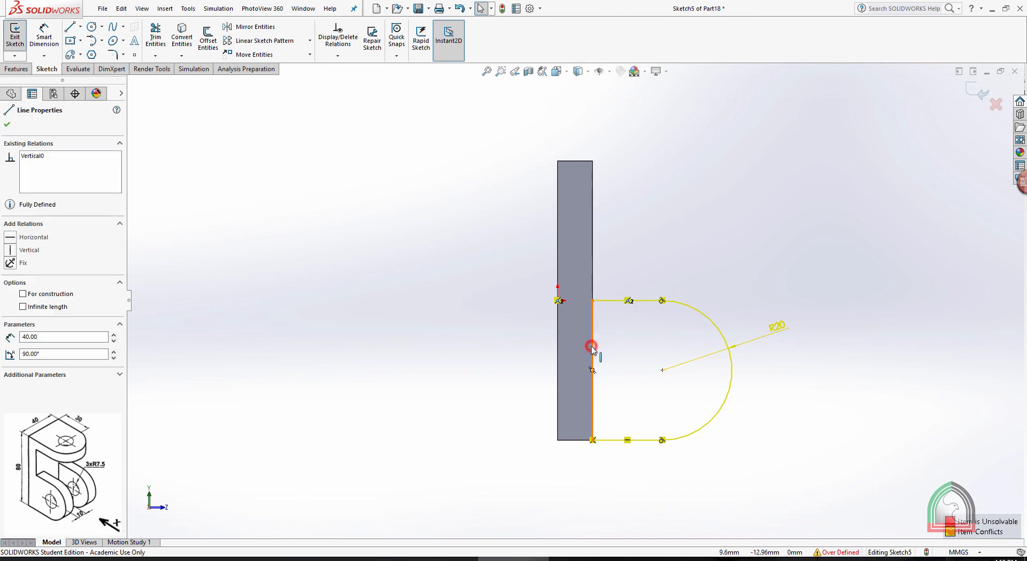
pyautogui.click(733, 246)
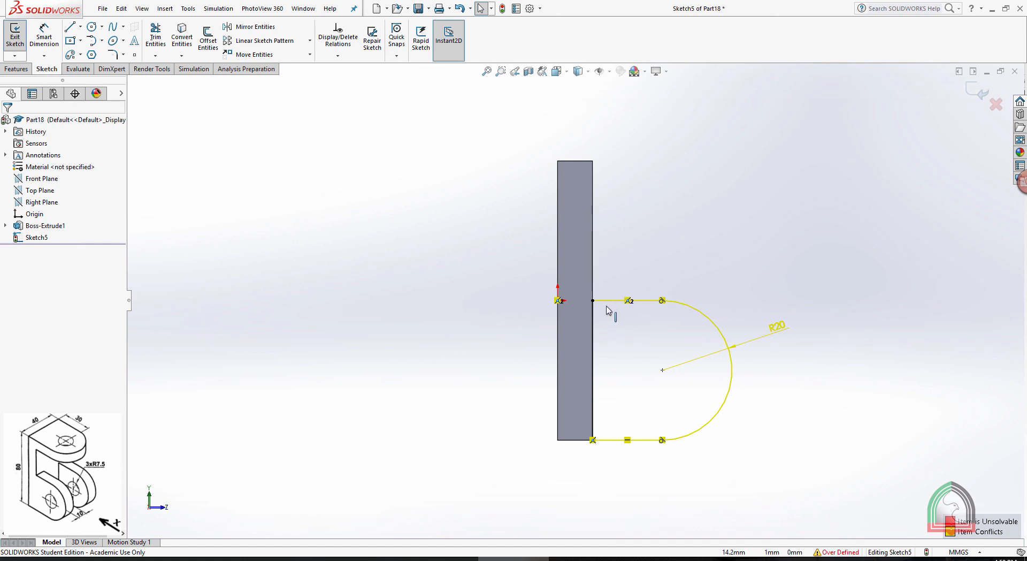
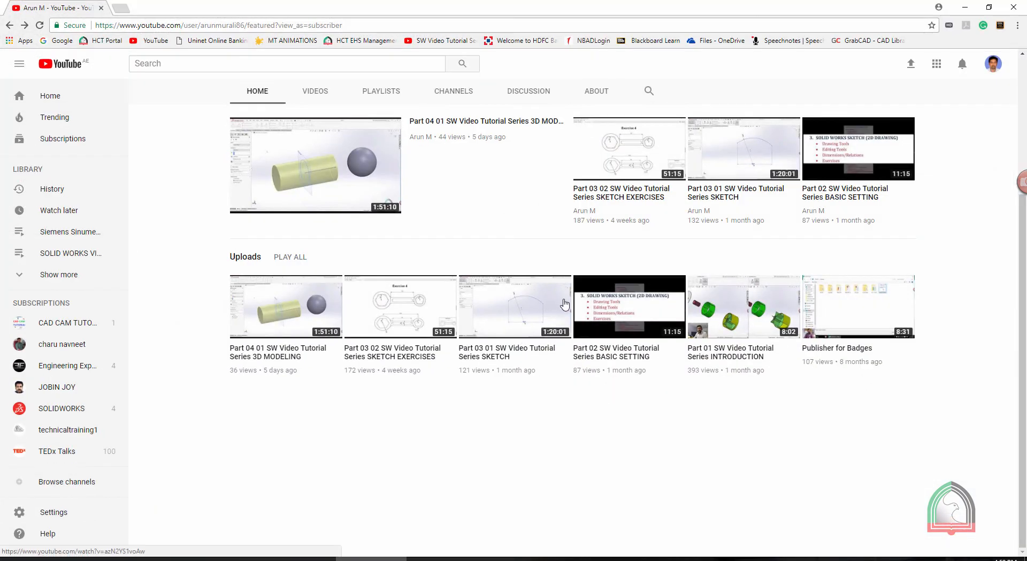
# Open the "Part 03 01 SW Video Tutorial Series SKETCH" video and jump to its Extras section at 01:09:00
pyautogui.click(723, 146)
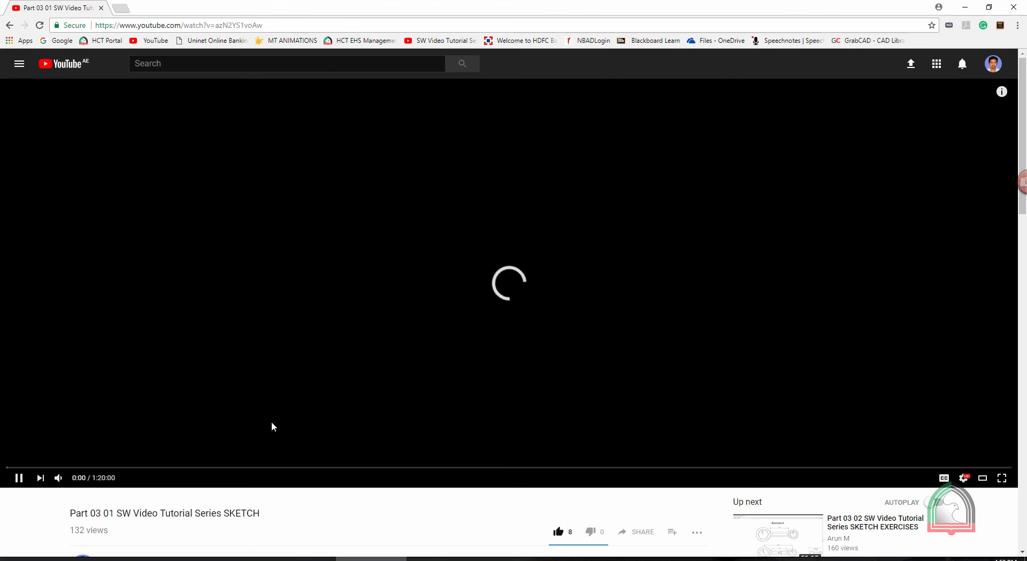
pyautogui.scroll(-3, 300, 348)
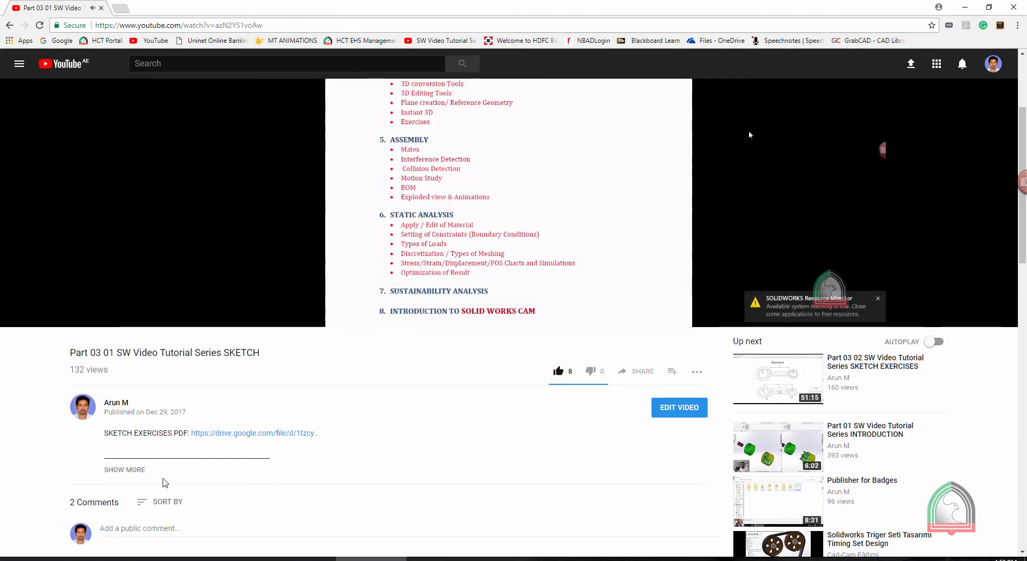
pyautogui.click(132, 468)
pyautogui.scroll(-4, 137, 407)
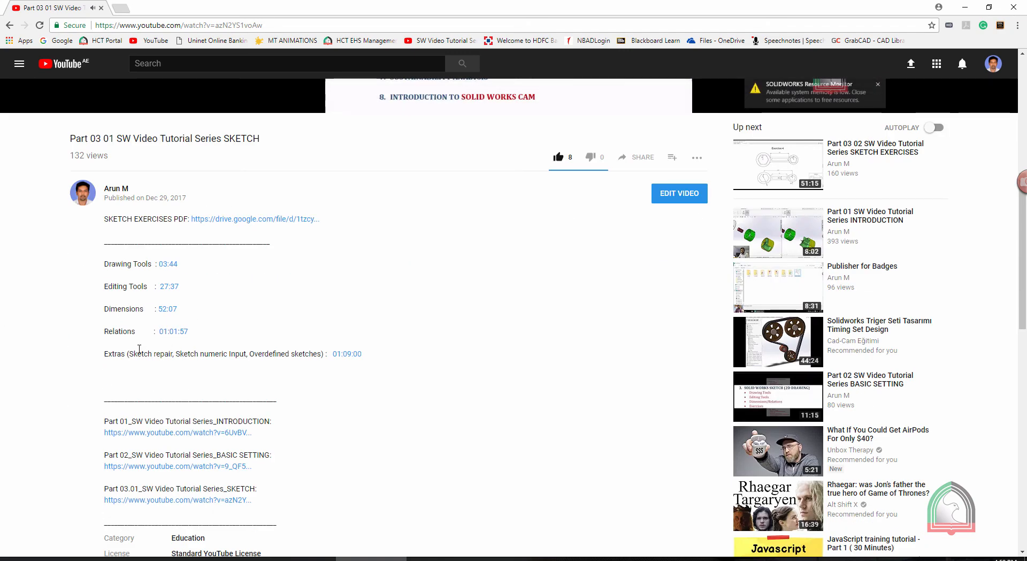
pyautogui.click(343, 354)
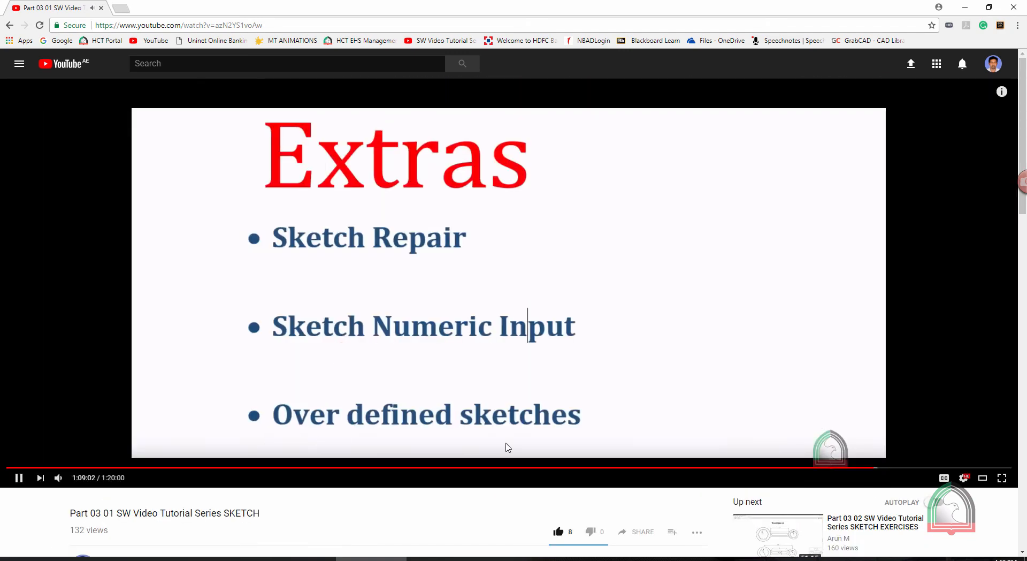
# Skip ahead in the video to the over-defined sketch part at 1:15:39 and pause it
pyautogui.scroll(-2, 888, 321)
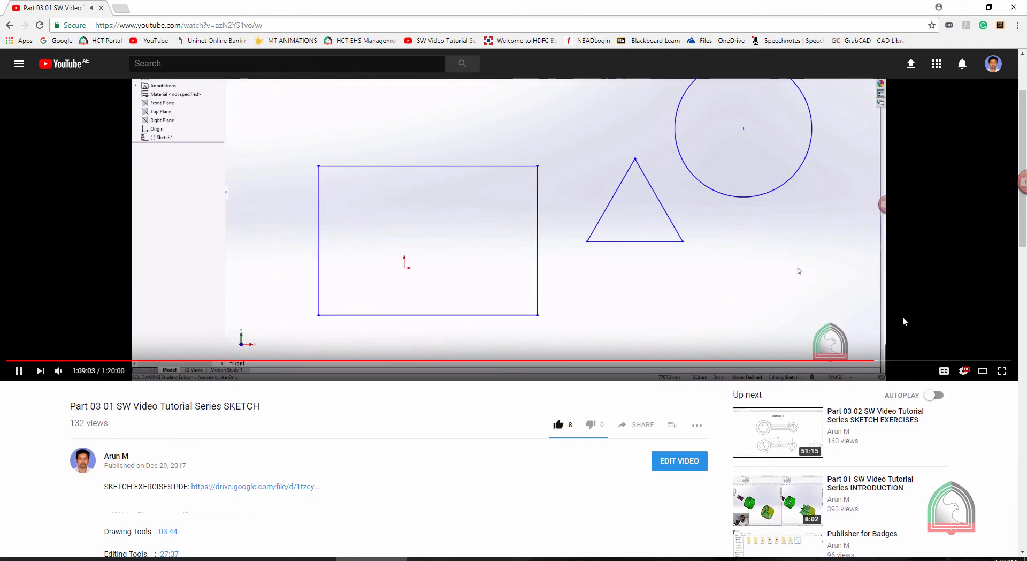
pyautogui.scroll(1, 961, 366)
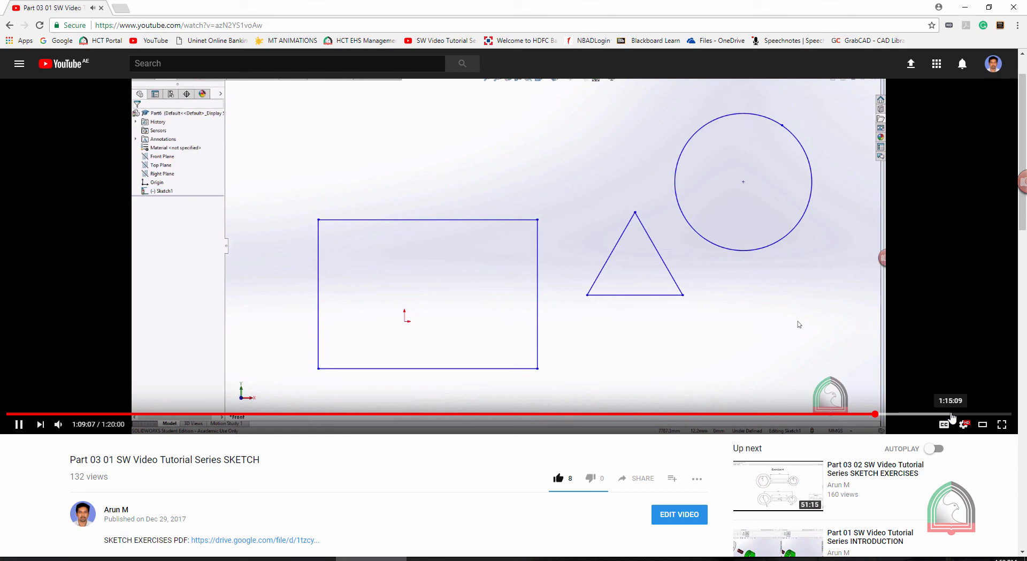
pyautogui.click(952, 412)
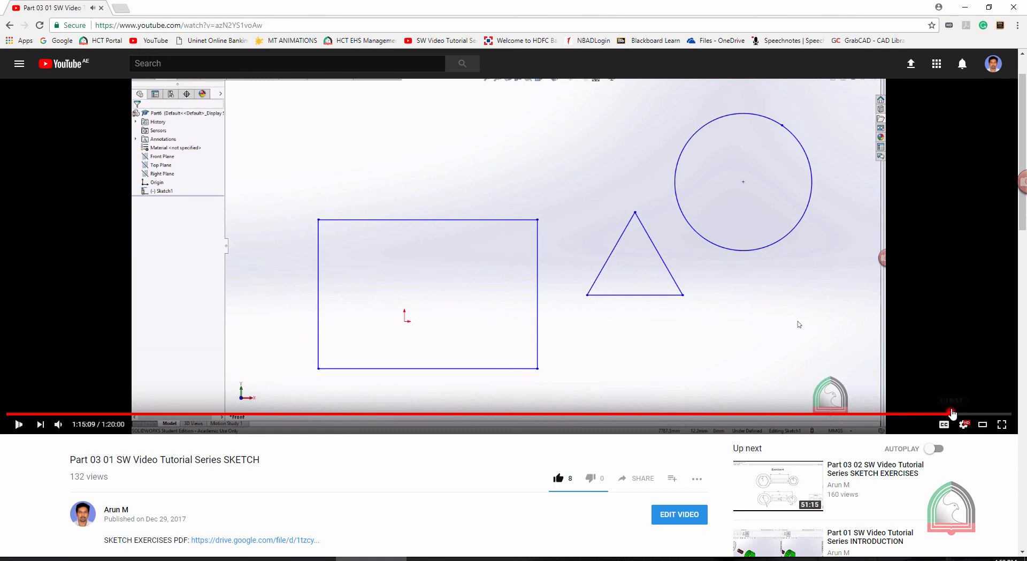
pyautogui.scroll(1, 953, 413)
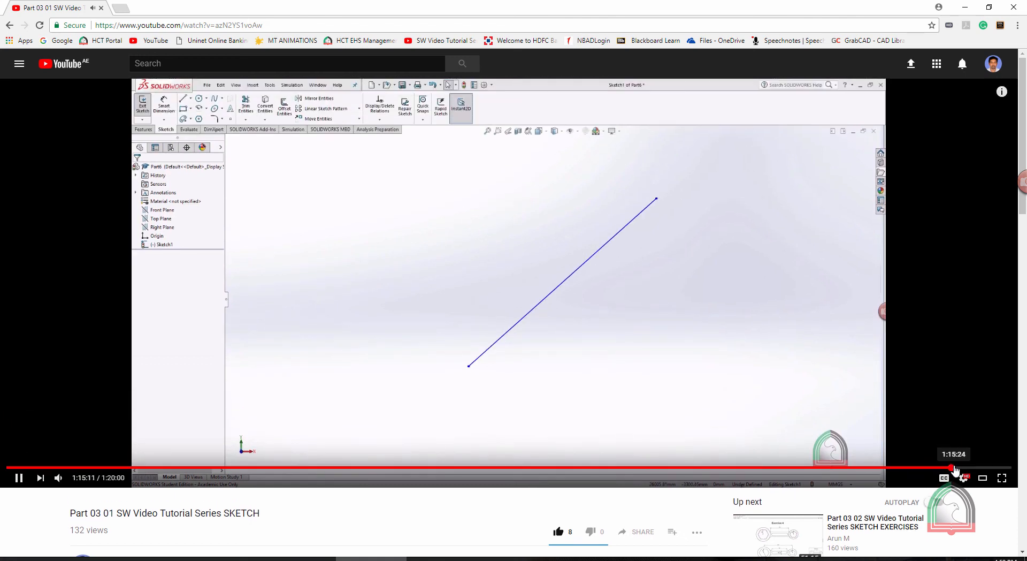
pyautogui.click(955, 467)
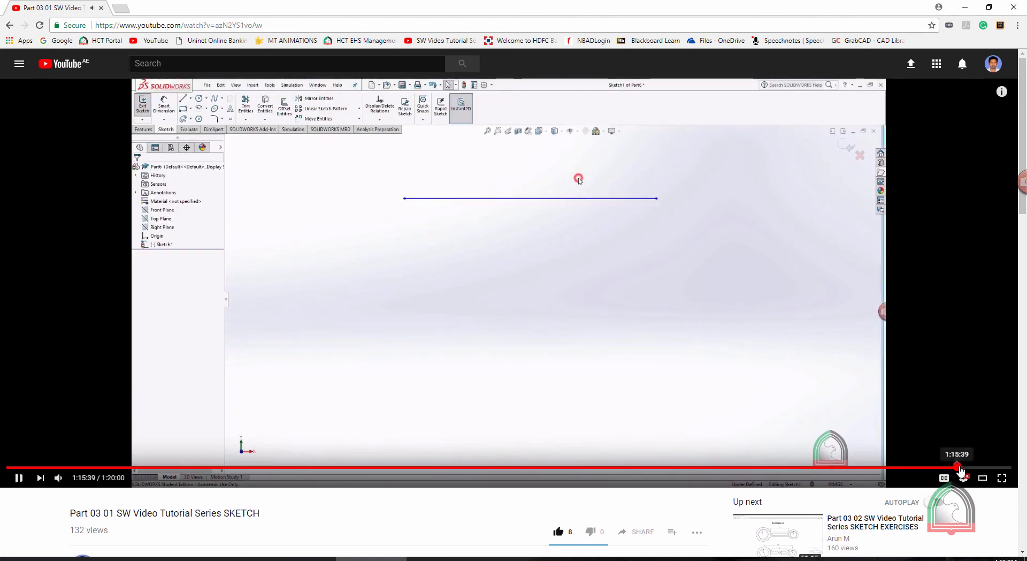
pyautogui.click(957, 467)
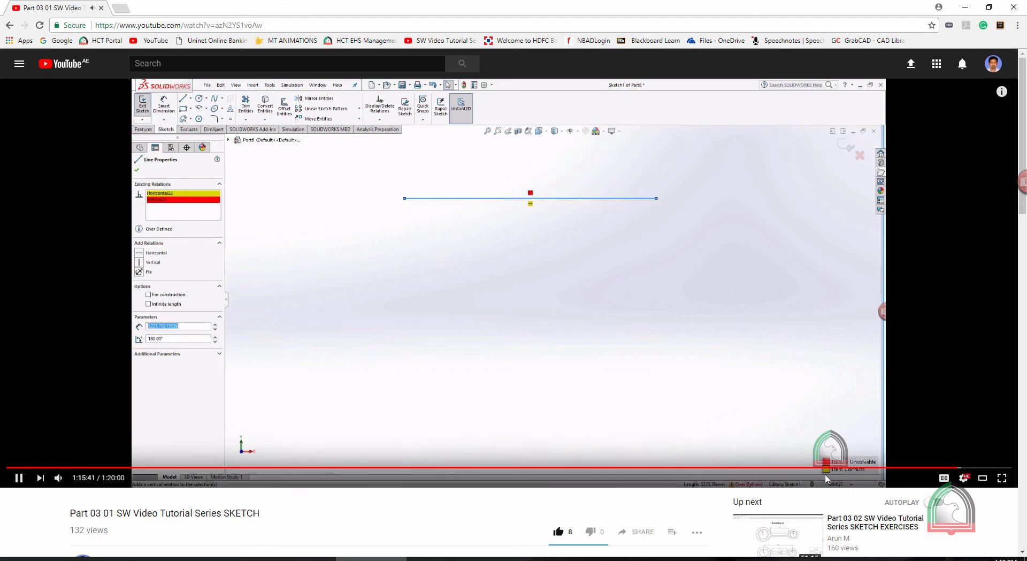
pyautogui.click(19, 478)
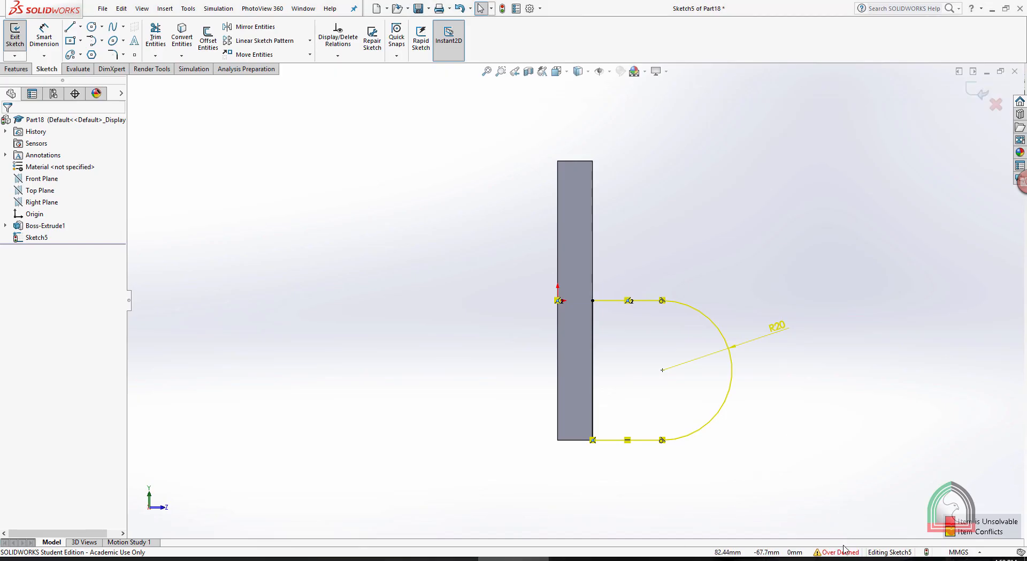
# Diagnose the over-defined lug sketch with SketchXpert and accept solution 6, deleting the Coincident2 and Horizontal1 relations
pyautogui.click(841, 552)
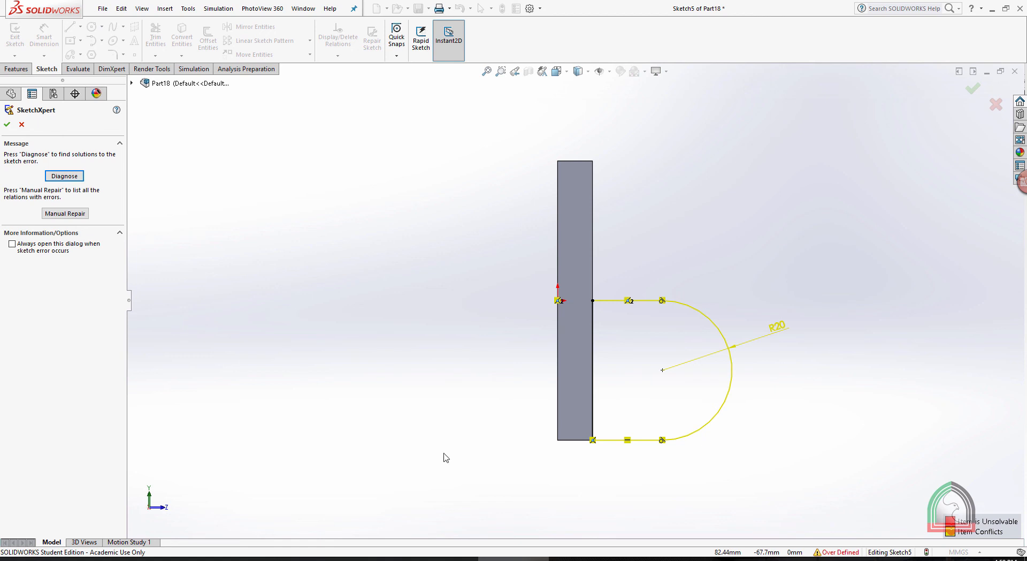
pyautogui.click(64, 176)
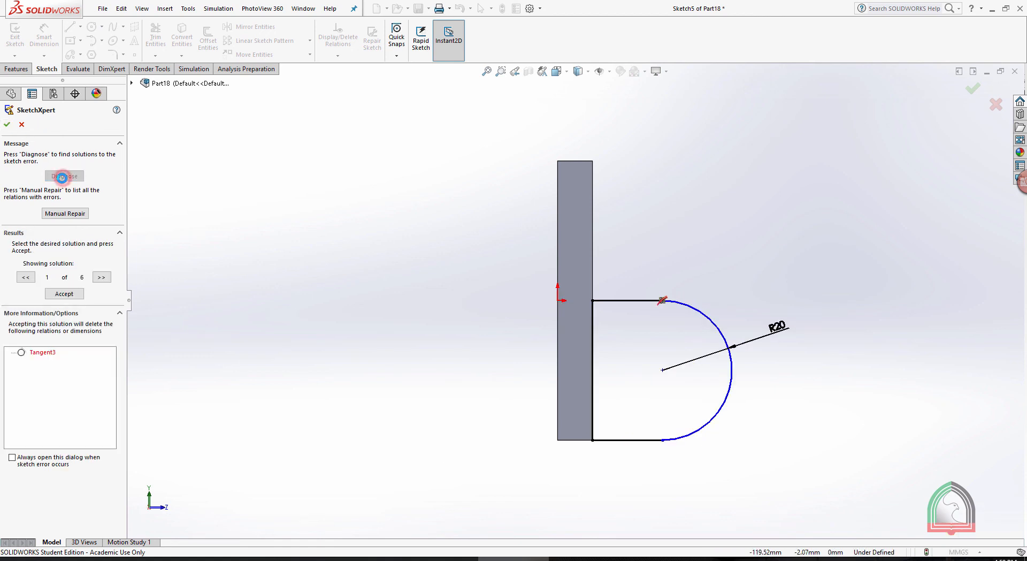
pyautogui.click(101, 277)
pyautogui.click(101, 276)
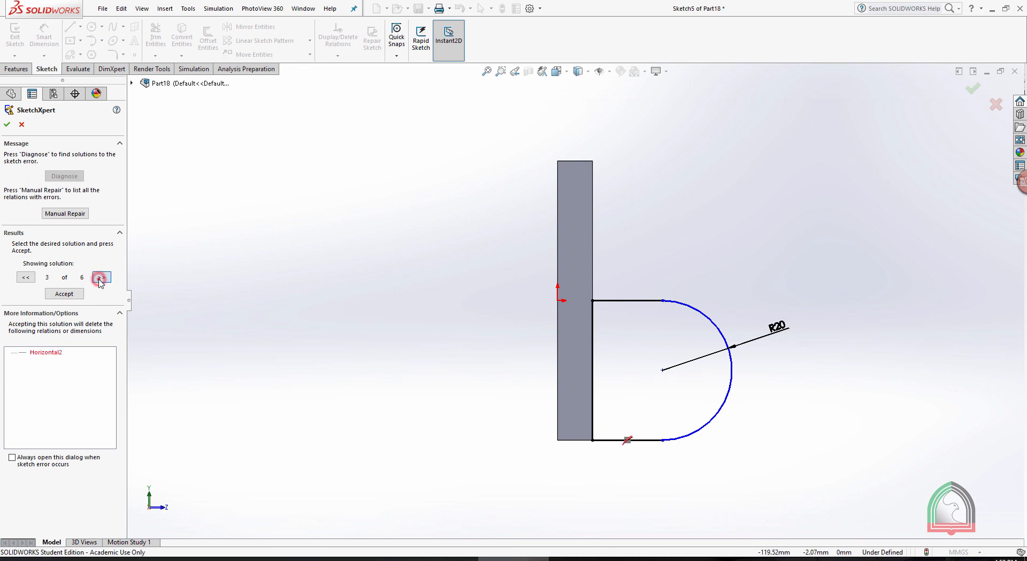
pyautogui.click(101, 277)
pyautogui.click(101, 276)
pyautogui.click(101, 277)
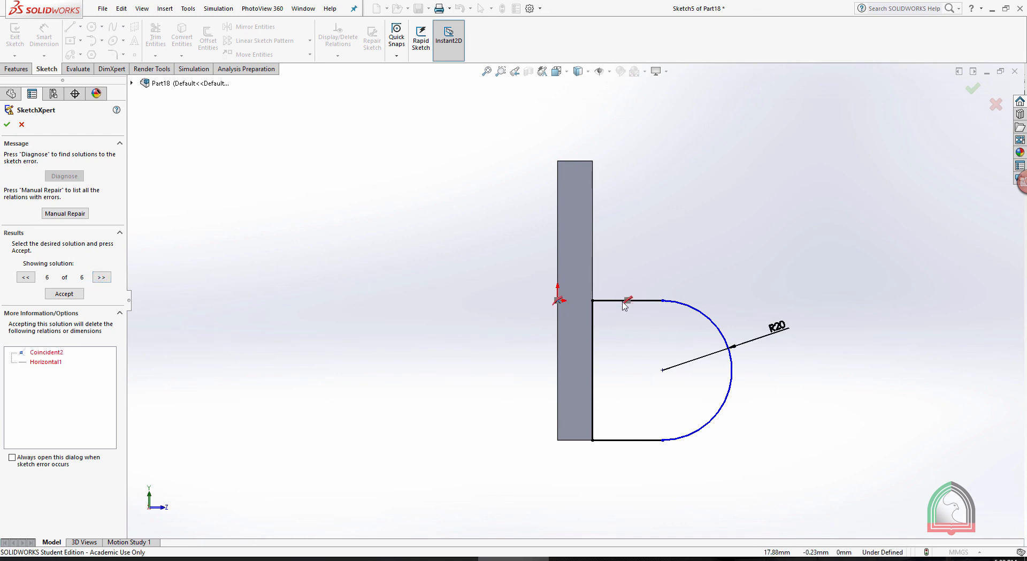
pyautogui.click(64, 294)
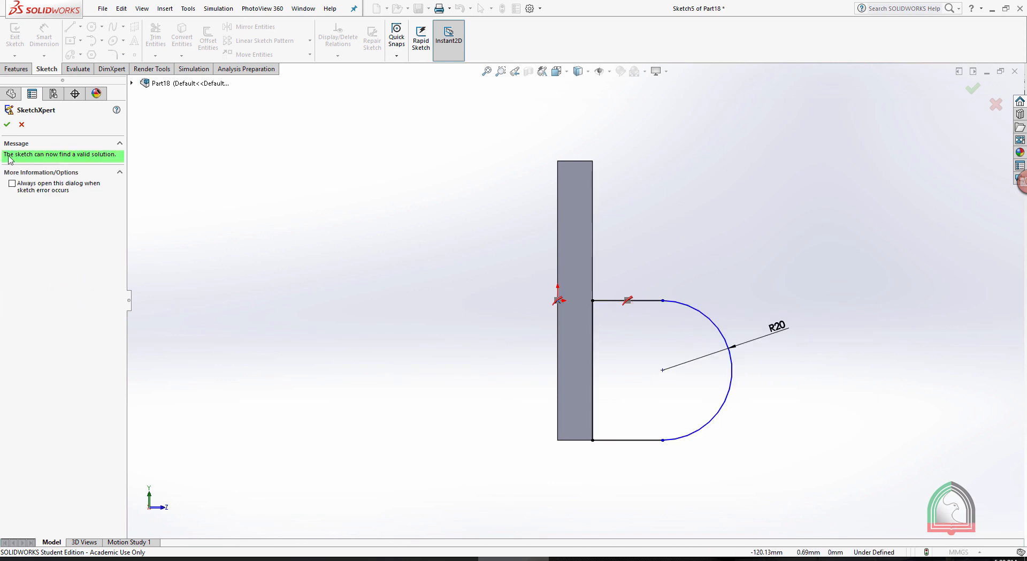
pyautogui.click(7, 124)
pyautogui.click(791, 230)
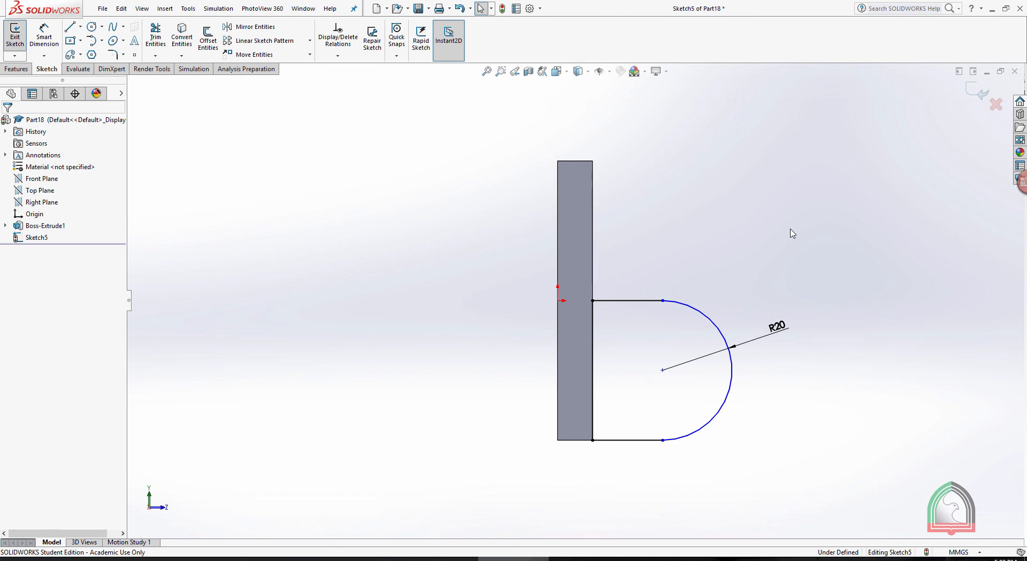
# Check the hole size in the Exercise 03 drawing, draw a 7.5 mm radius circle at the lug arc's centre, and exit the sketch
pyautogui.click(584, 558)
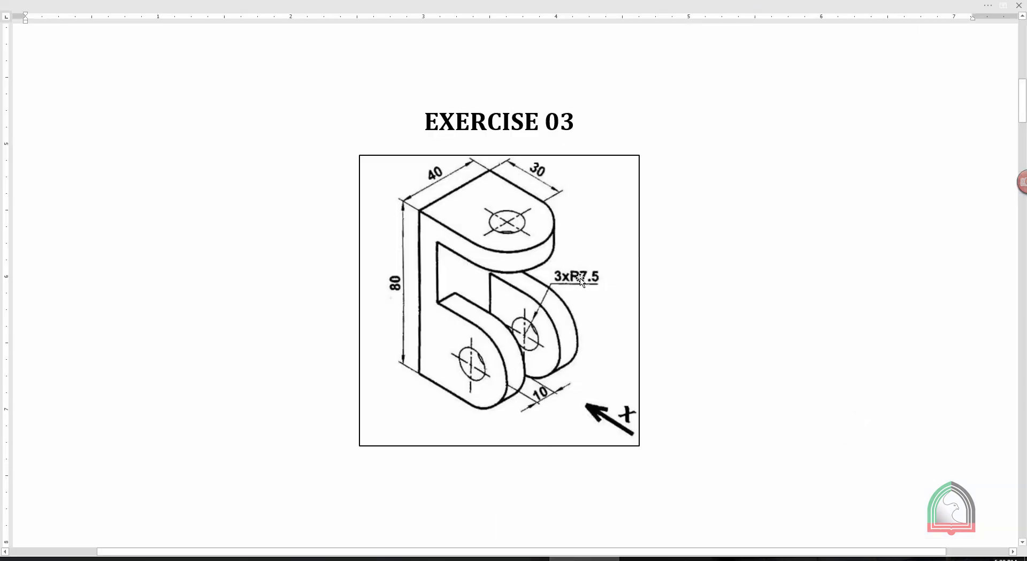
pyautogui.click(514, 558)
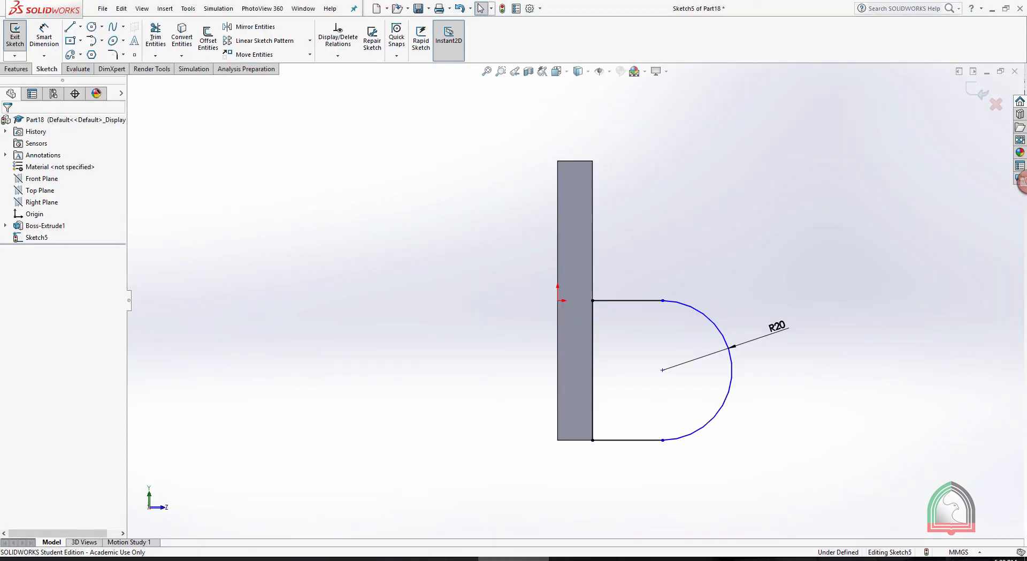
pyautogui.click(91, 26)
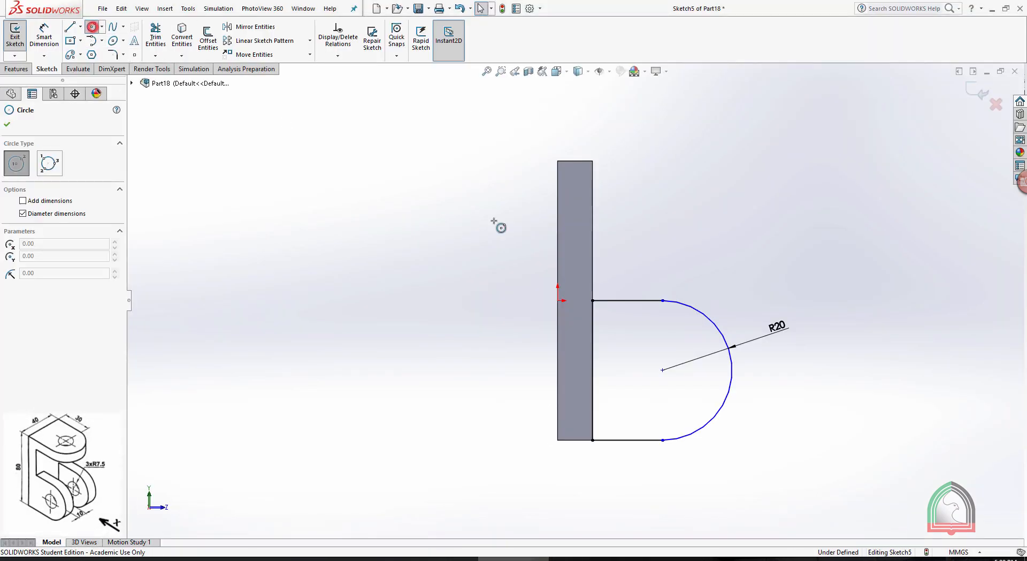
pyautogui.click(662, 370)
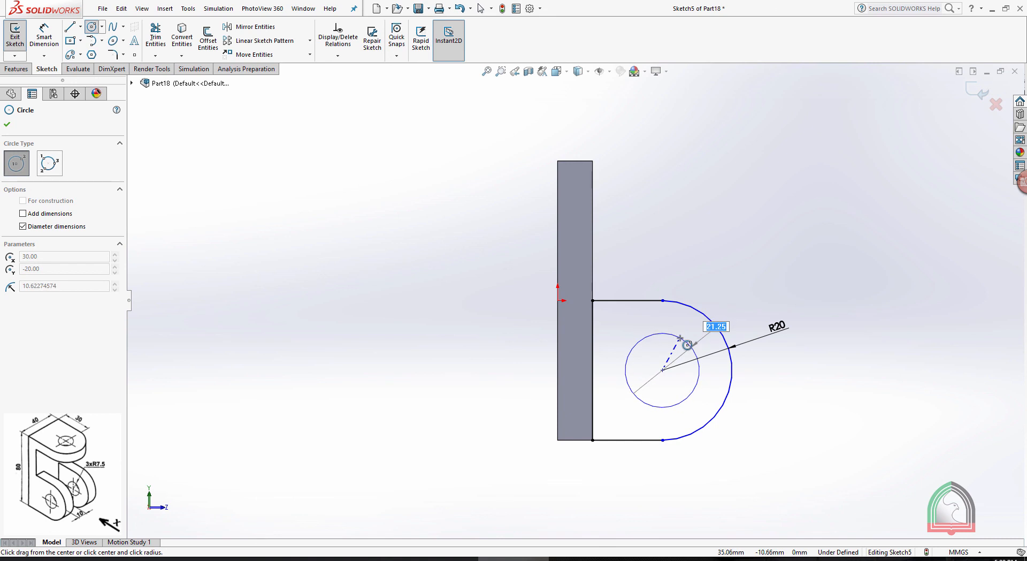
pyautogui.press('Return')
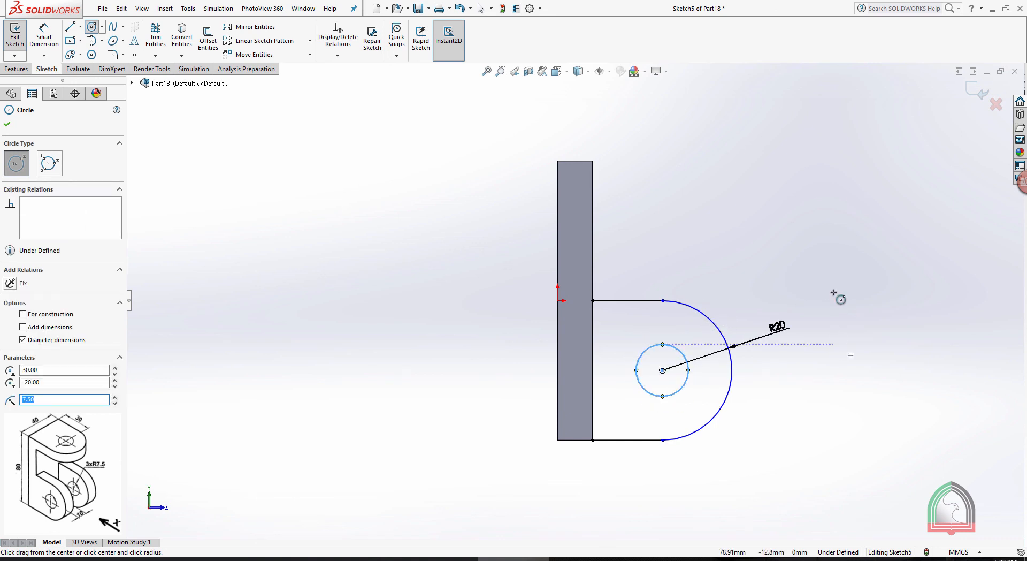
pyautogui.click(982, 94)
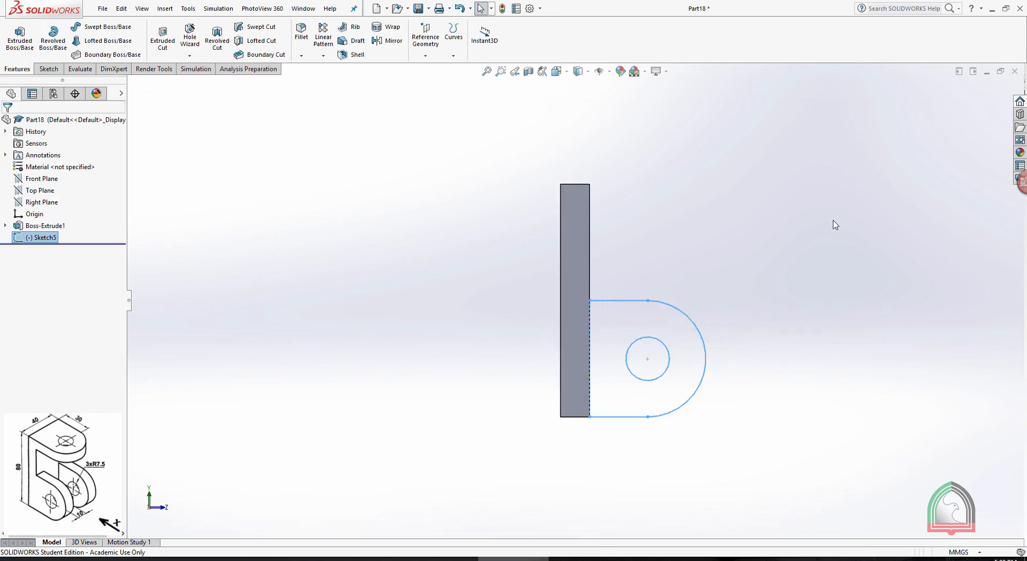
# Extrude the lug profile 10 mm blind with the direction reversed so it runs inward across the back plate
pyautogui.moveTo(832, 222); pyautogui.dragTo(790, 239, button='middle')
pyautogui.moveTo(265, 192); pyautogui.dragTo(245, 192, button='middle')
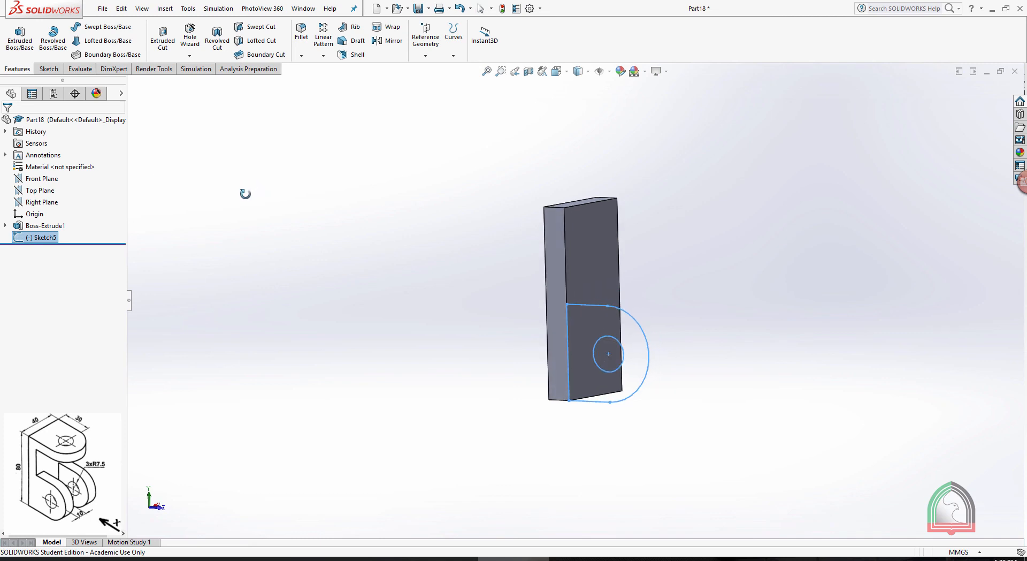
pyautogui.click(21, 38)
pyautogui.moveTo(403, 349); pyautogui.dragTo(367, 176, button='middle')
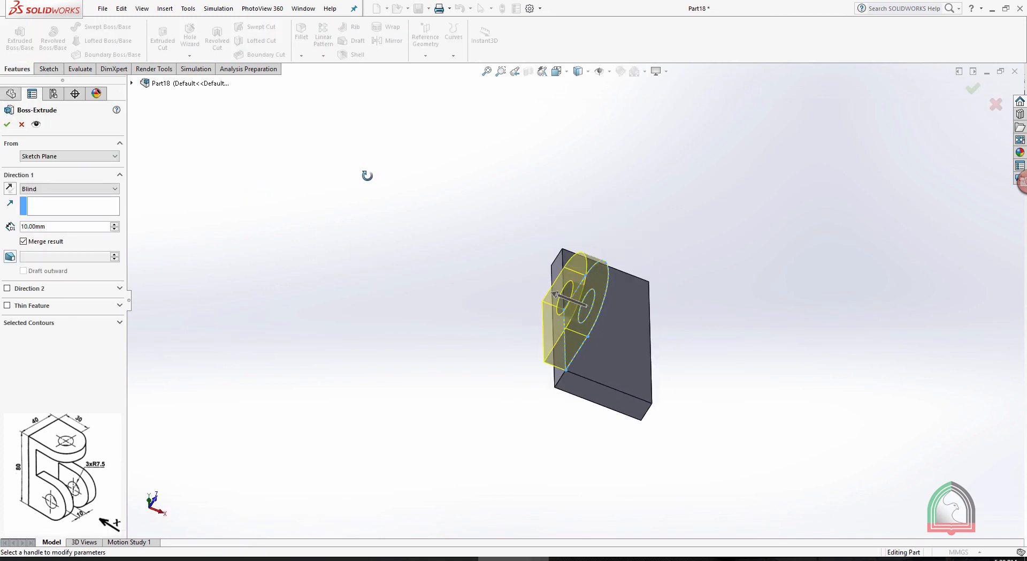
pyautogui.click(9, 188)
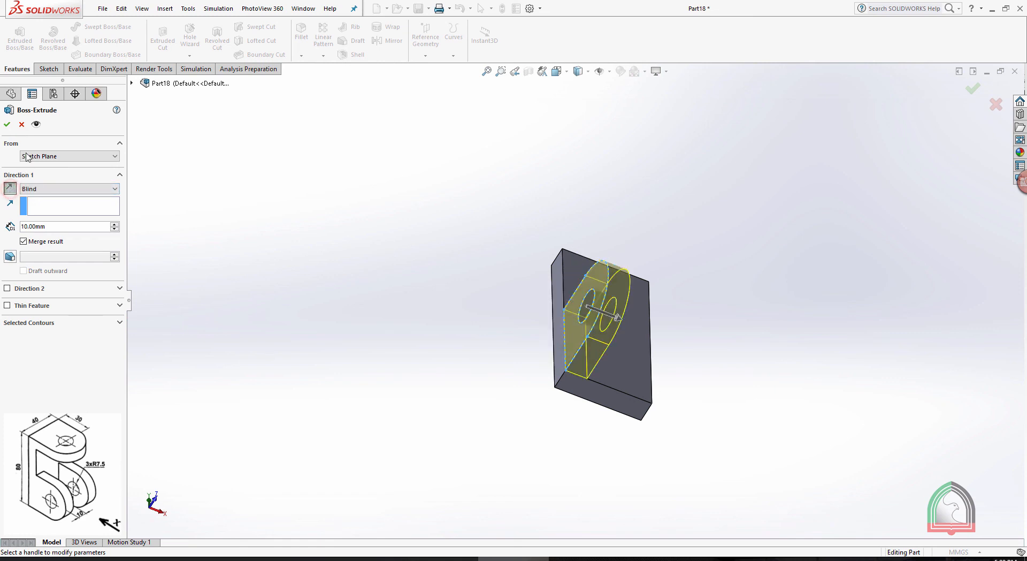
pyautogui.click(7, 123)
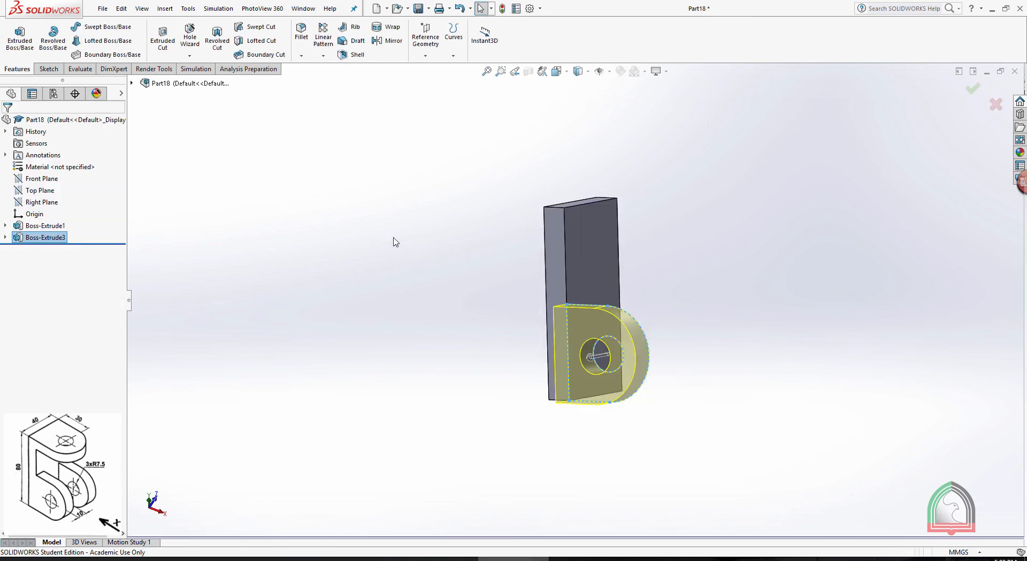
# Create a reference plane midway between the back plate's two opposite narrow side faces
pyautogui.moveTo(435, 233); pyautogui.dragTo(493, 268, button='middle')
pyautogui.moveTo(597, 274); pyautogui.dragTo(708, 362, button='middle')
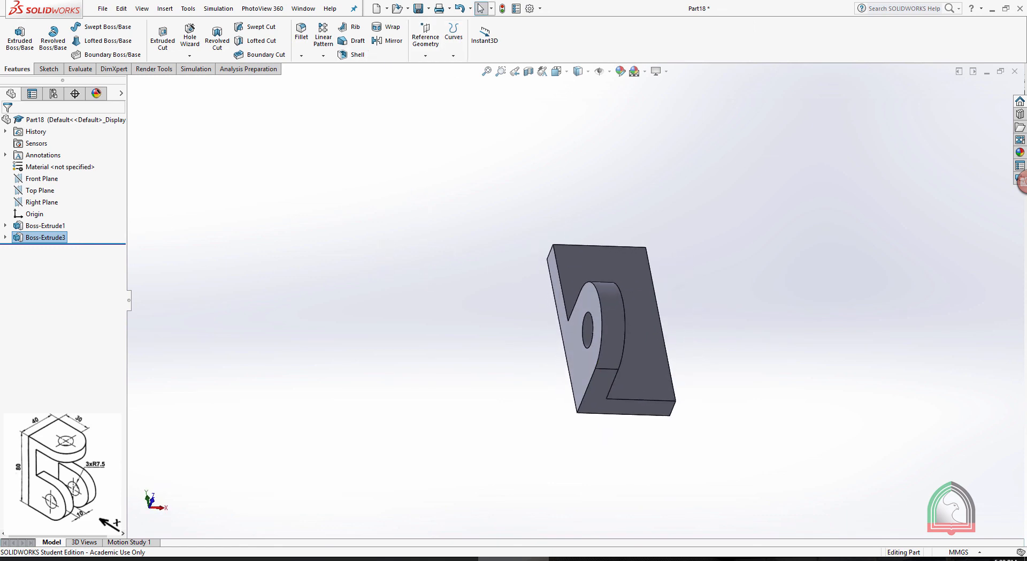
pyautogui.click(415, 51)
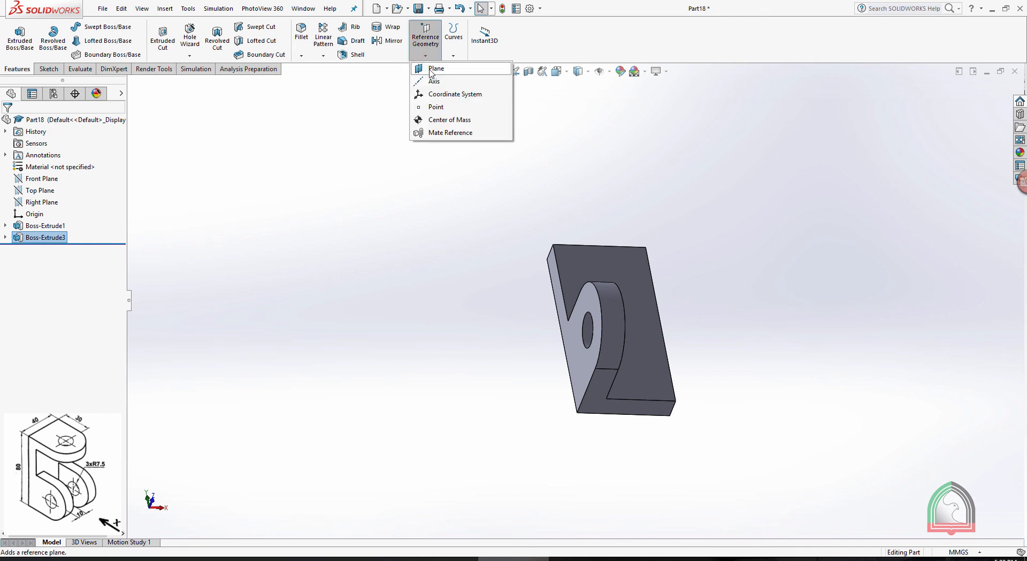
pyautogui.click(430, 69)
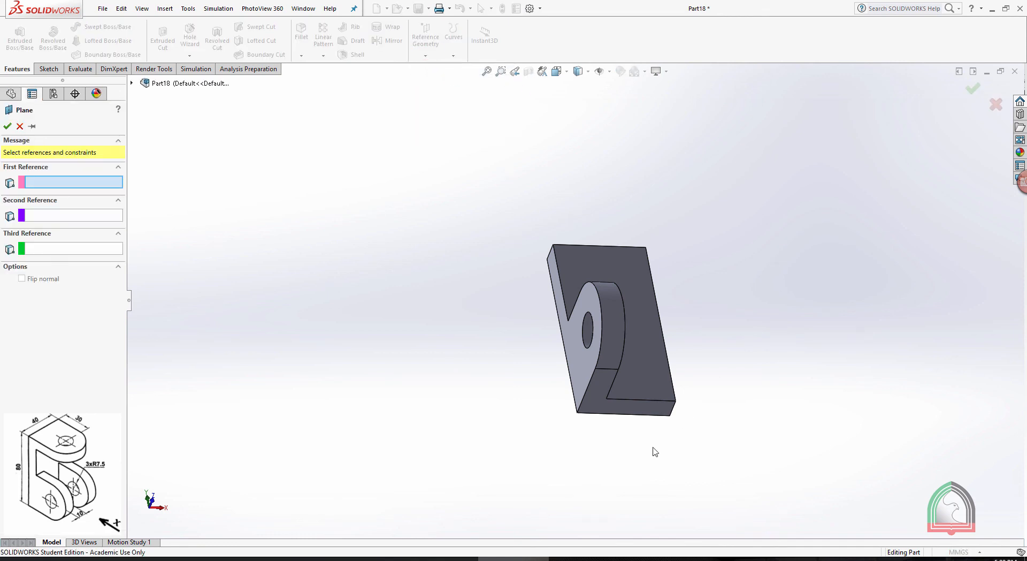
pyautogui.click(573, 361)
pyautogui.moveTo(573, 361); pyautogui.dragTo(736, 268, button='middle')
pyautogui.click(673, 361)
pyautogui.click(7, 127)
# Mirror the extruded lug feature about the new mid-plane to form the second lug
pyautogui.moveTo(544, 257); pyautogui.dragTo(503, 173, button='middle')
pyautogui.click(390, 41)
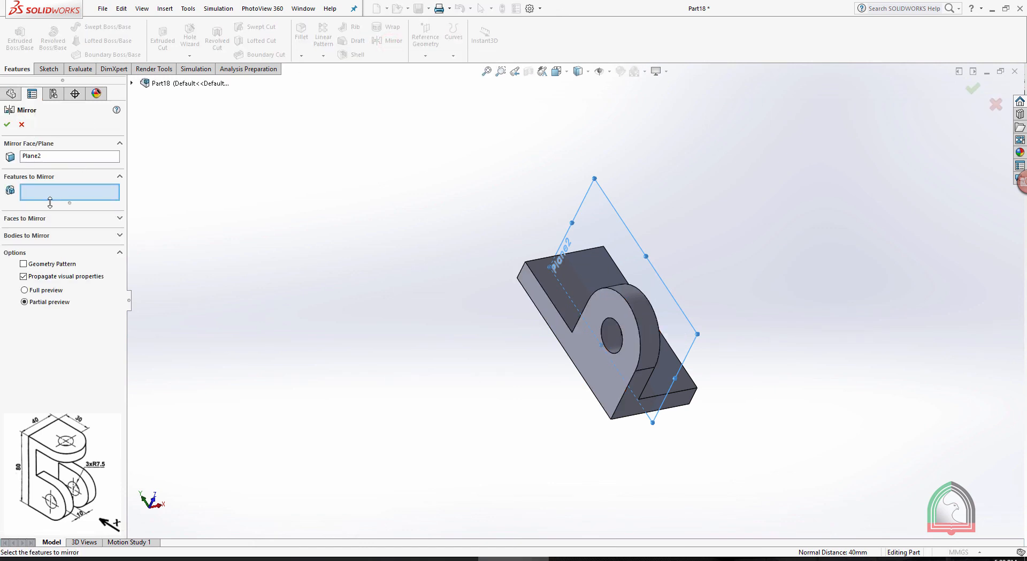
pyautogui.click(644, 321)
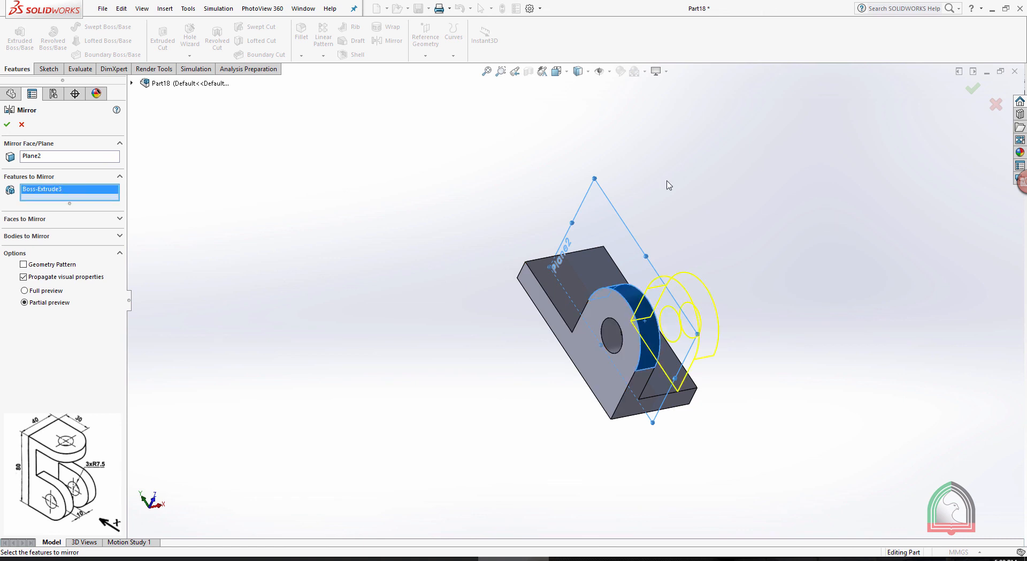
pyautogui.click(7, 125)
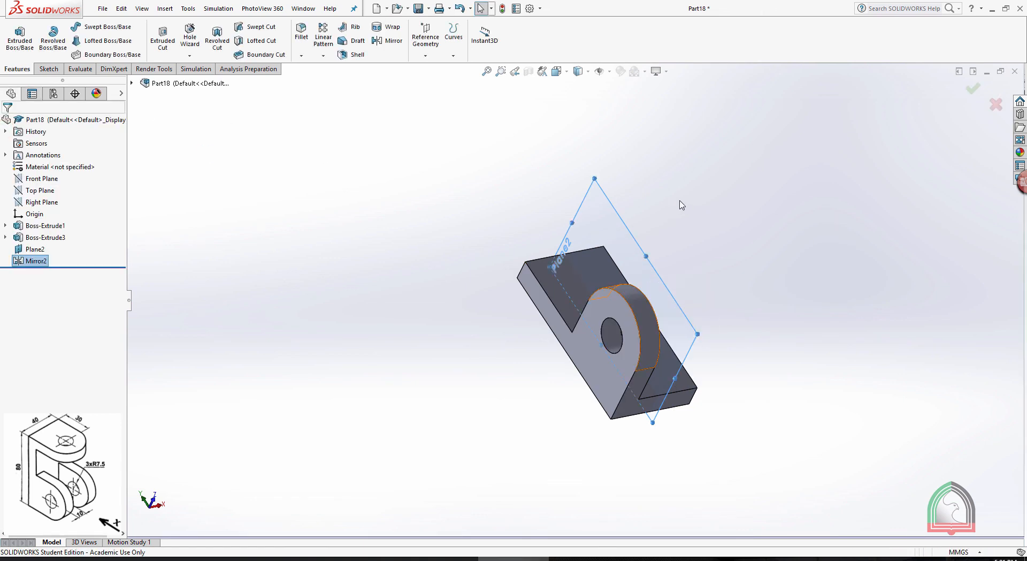
# Hide the reference plane used for mirroring the lug
pyautogui.click(697, 185)
pyautogui.moveTo(670, 170); pyautogui.dragTo(624, 424, button='middle')
pyautogui.click(612, 210)
pyautogui.click(663, 174)
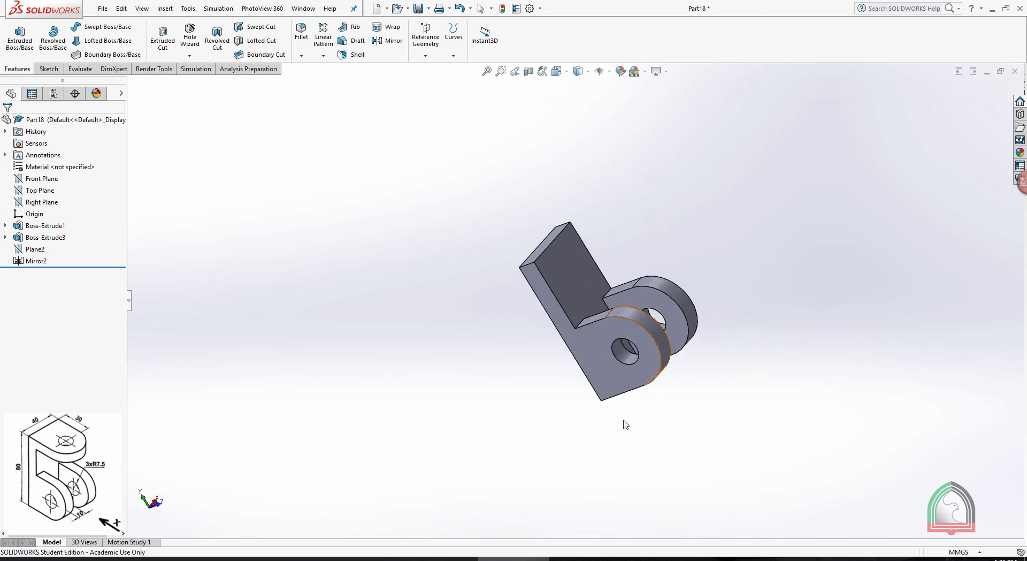
# Check the Exercise 03 drawing in the document and start a sketch on the back plate's top end face, viewed straight on
pyautogui.click(588, 559)
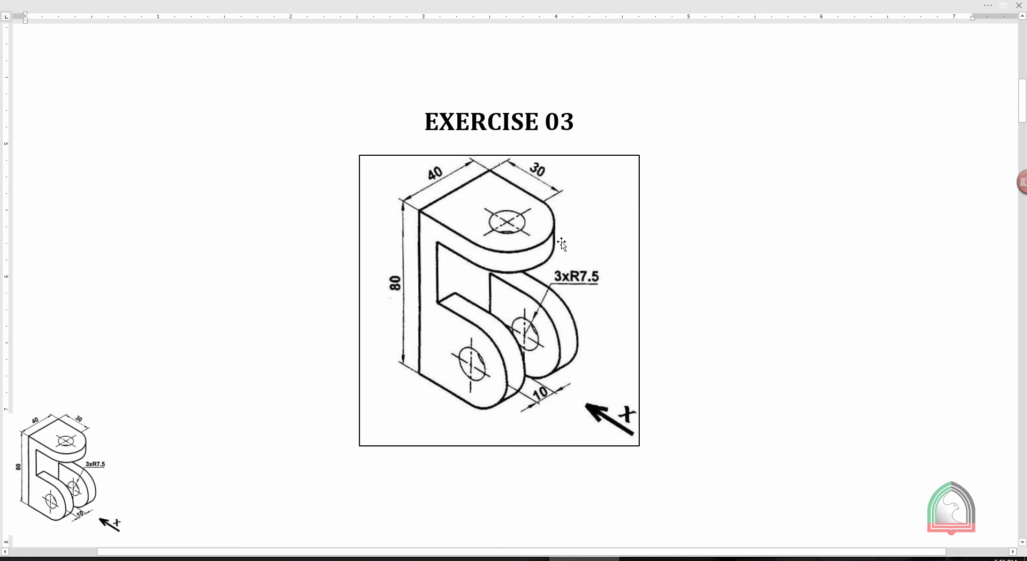
pyautogui.click(514, 560)
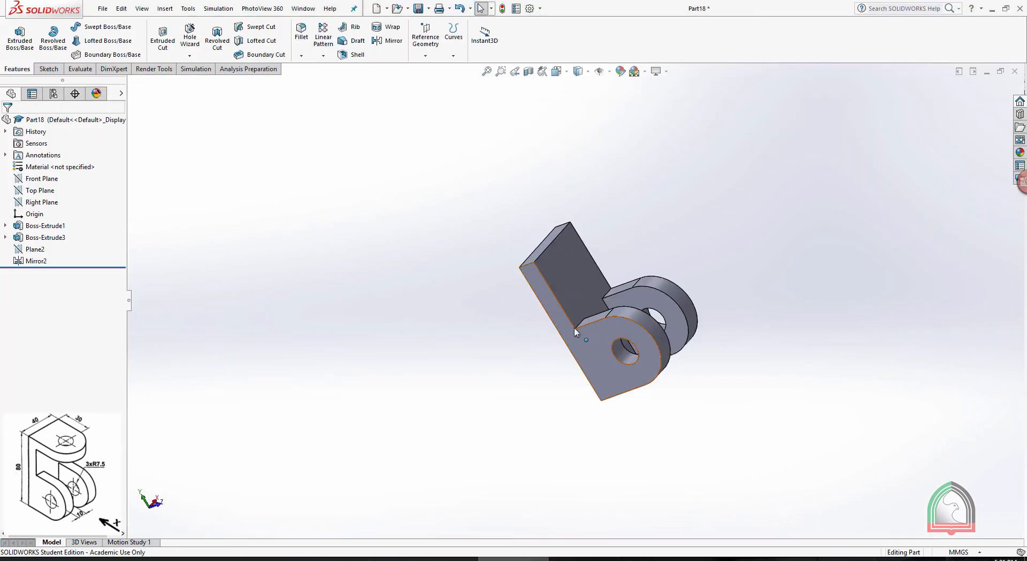
pyautogui.moveTo(627, 366); pyautogui.dragTo(591, 222, button='middle')
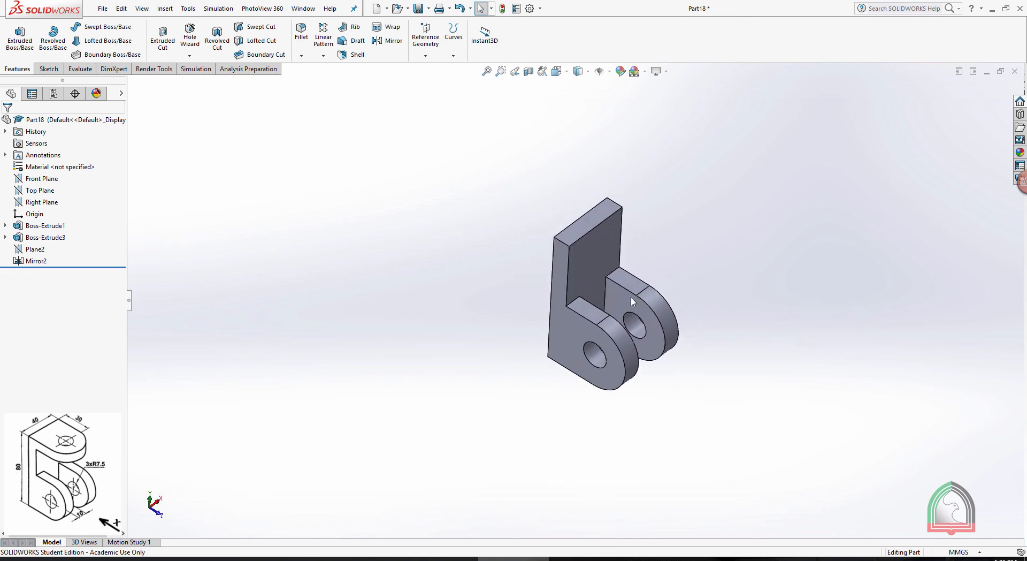
pyautogui.click(591, 218)
pyautogui.click(633, 187)
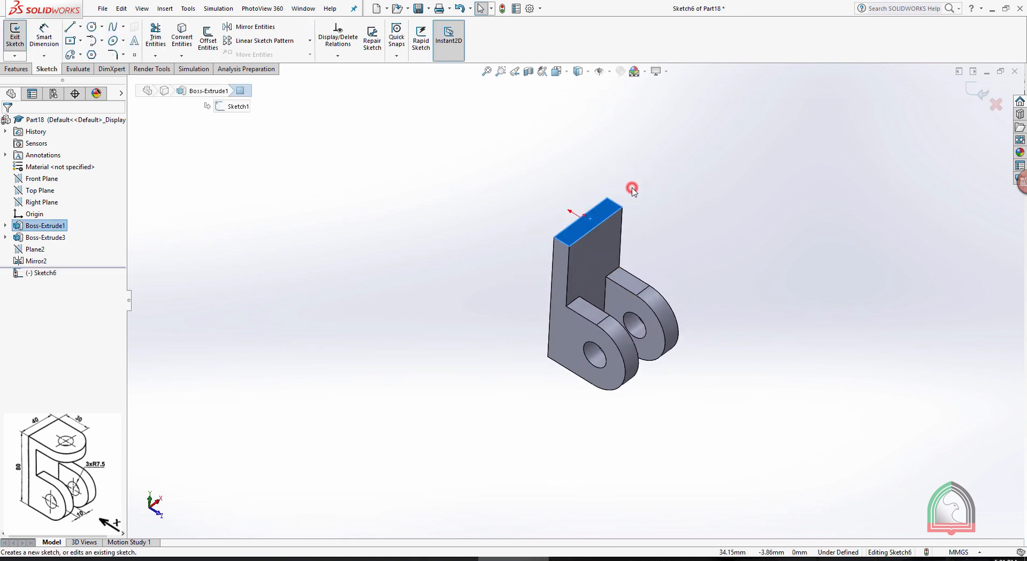
pyautogui.press('space')
pyautogui.click(679, 136)
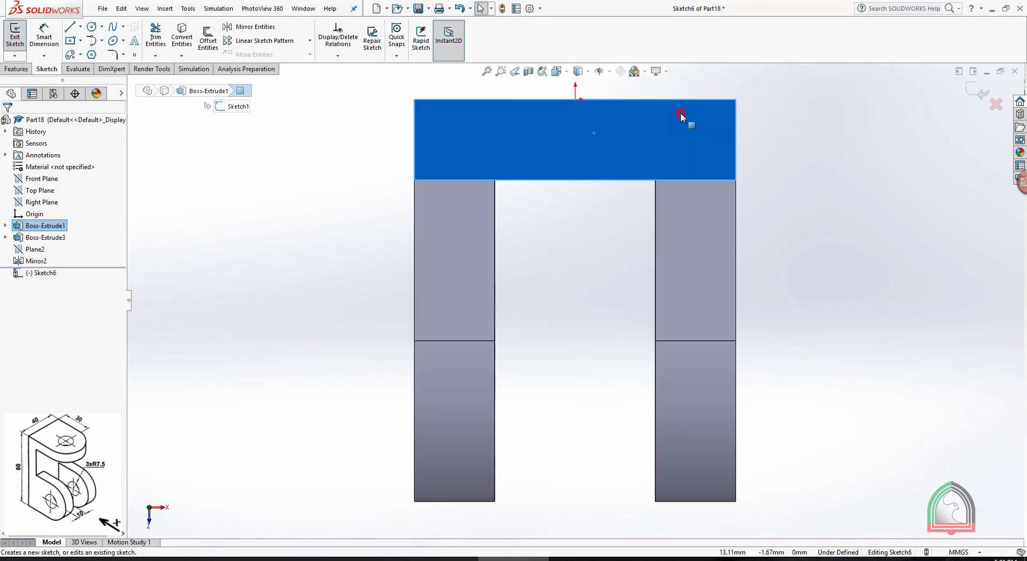
pyautogui.click(791, 172)
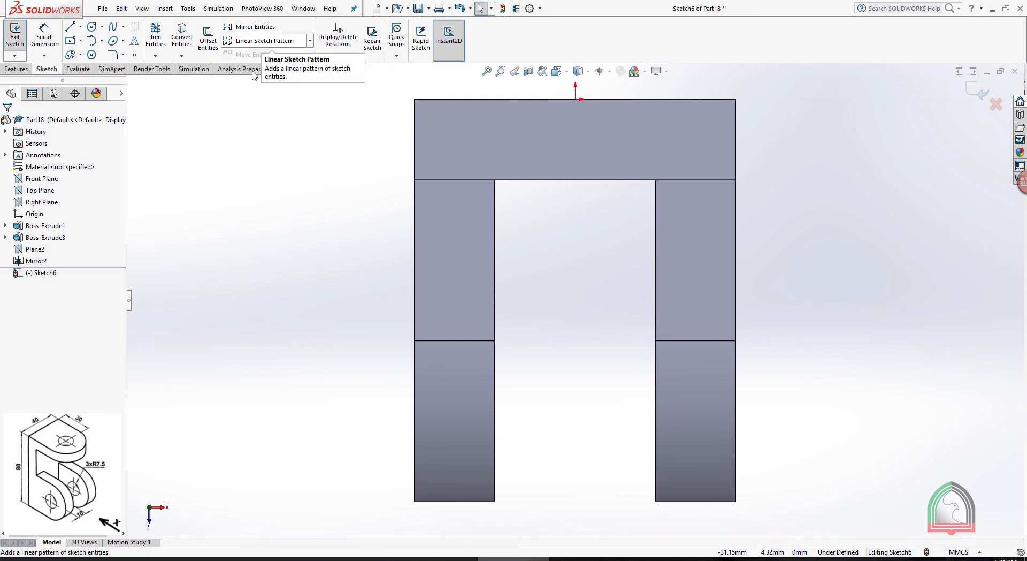
# Copy the first lug's profile sketch with its hole and paste it into the new sketch on the top face
pyautogui.click(6, 238)
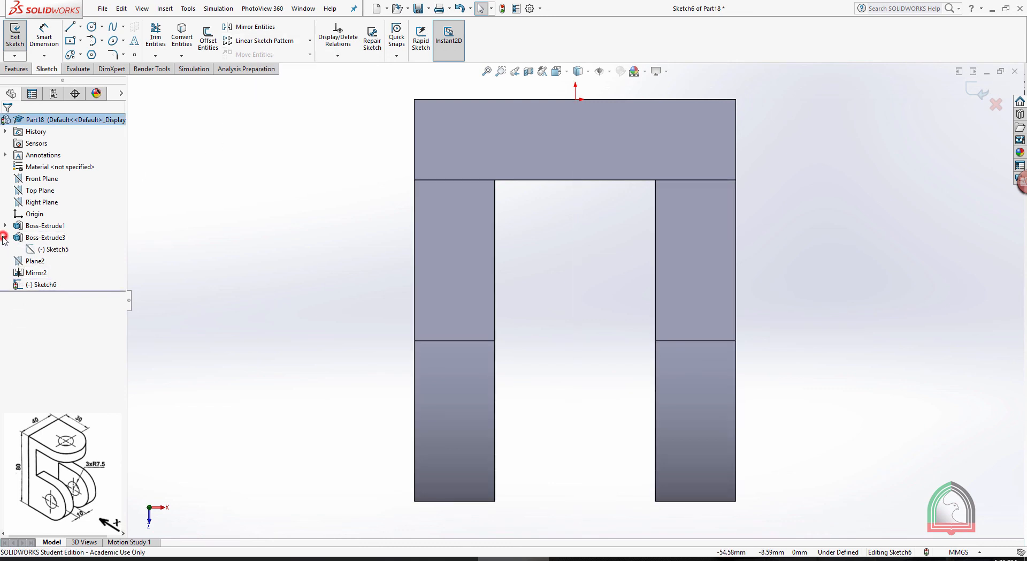
pyautogui.click(47, 249)
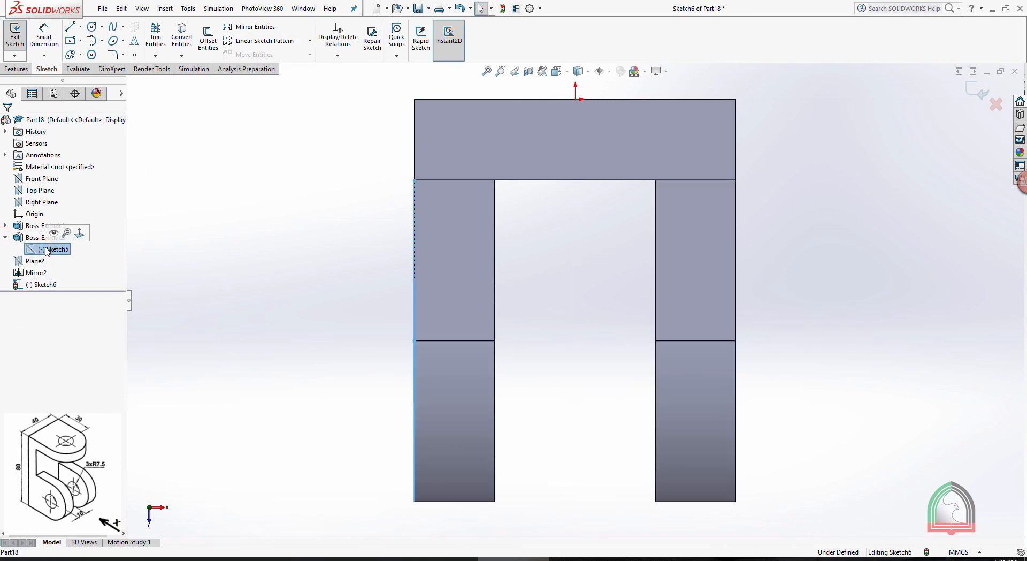
pyautogui.click(123, 9)
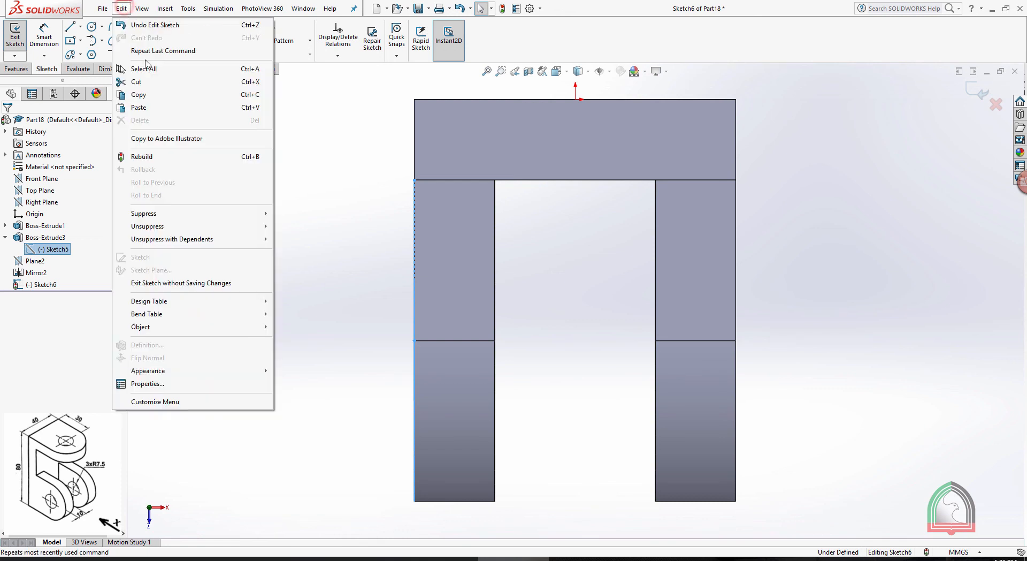
pyautogui.click(153, 91)
pyautogui.press('f')
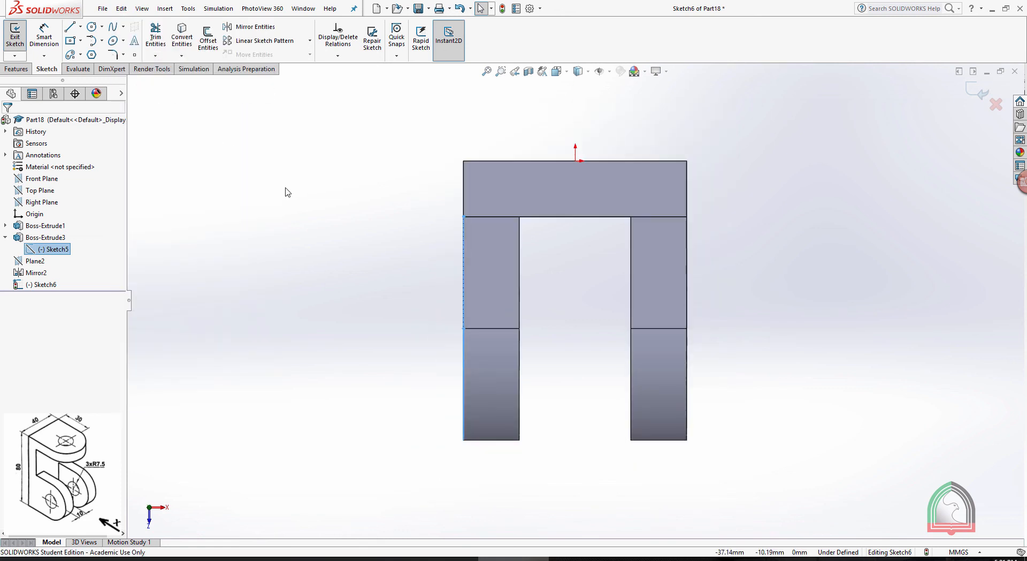
pyautogui.click(352, 204)
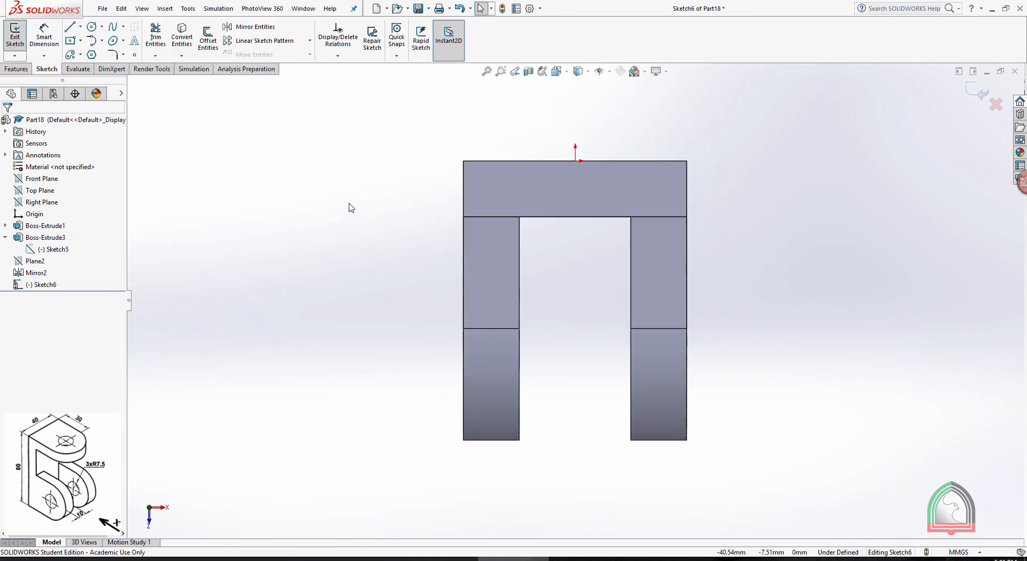
pyautogui.hotkey('ctrl', 'v')
pyautogui.press('z')
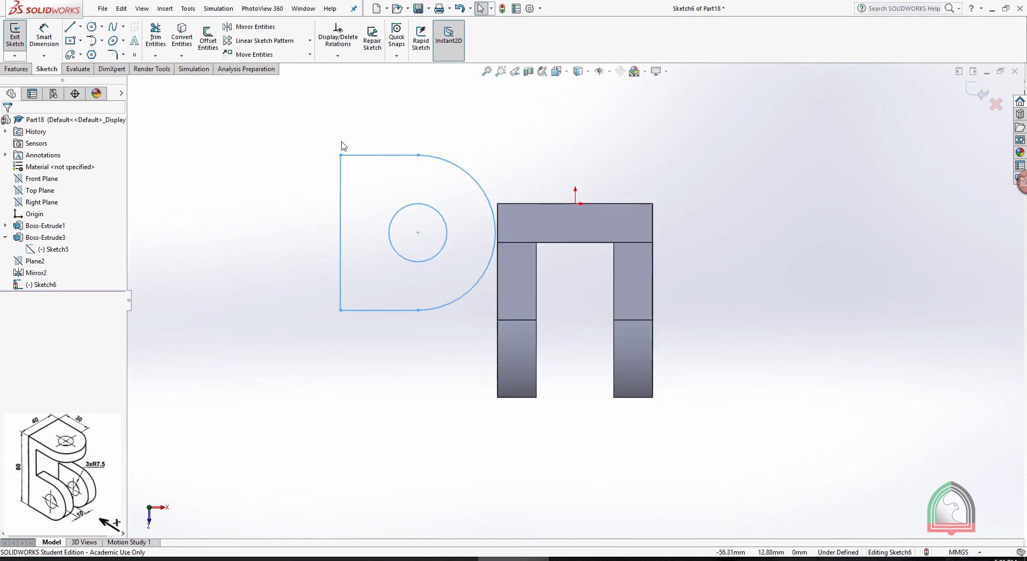
pyautogui.click(142, 8)
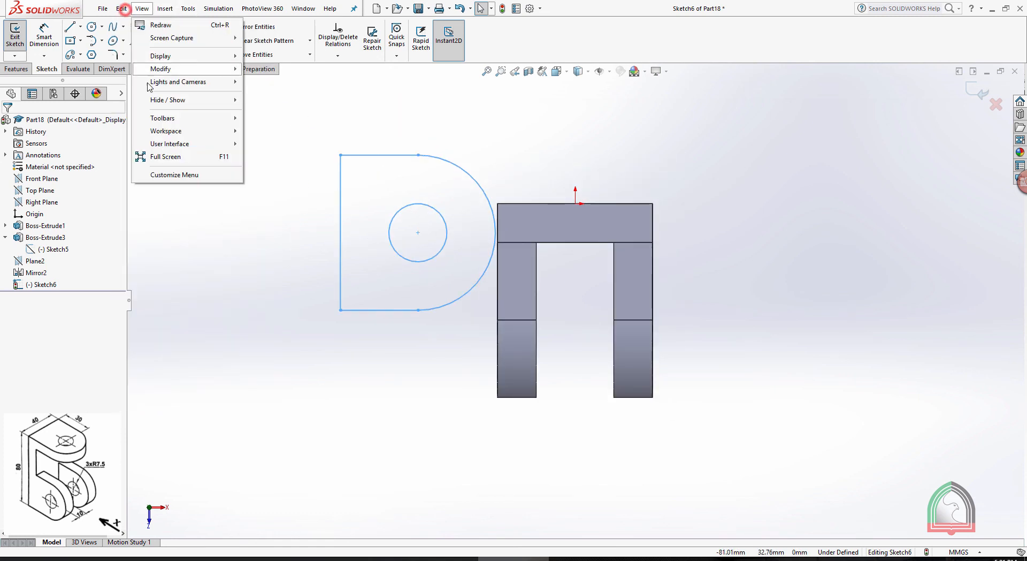
pyautogui.click(121, 8)
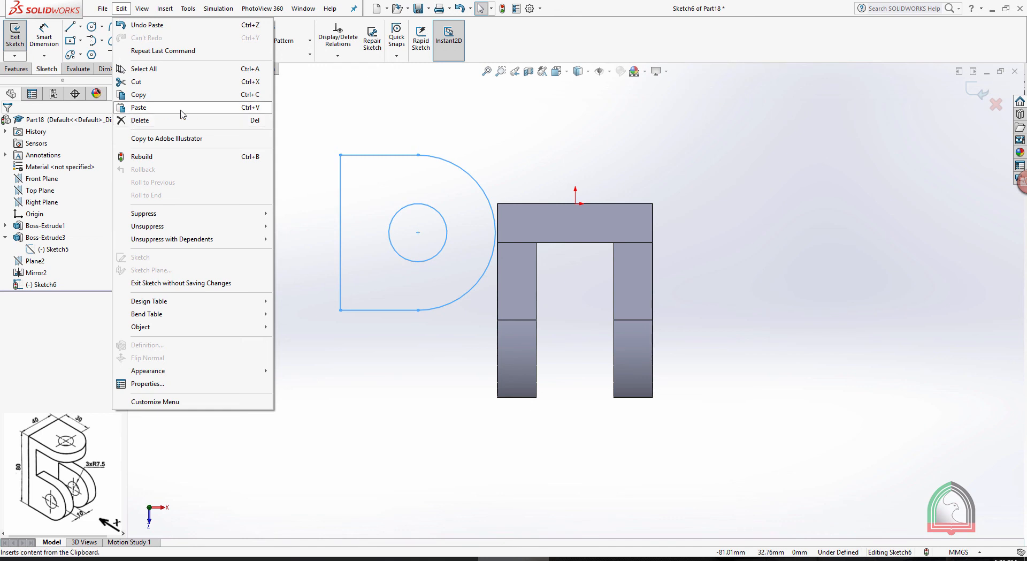
pyautogui.click(436, 103)
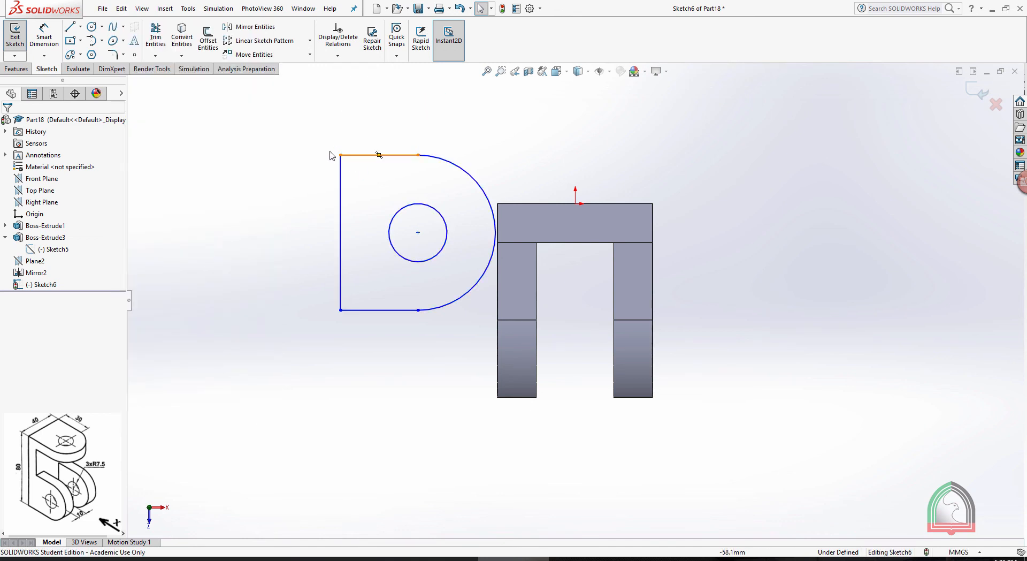
# Rotate the whole pasted lug profile by -90 degrees about its upper left corner, keeping its relations
pyautogui.press('z')
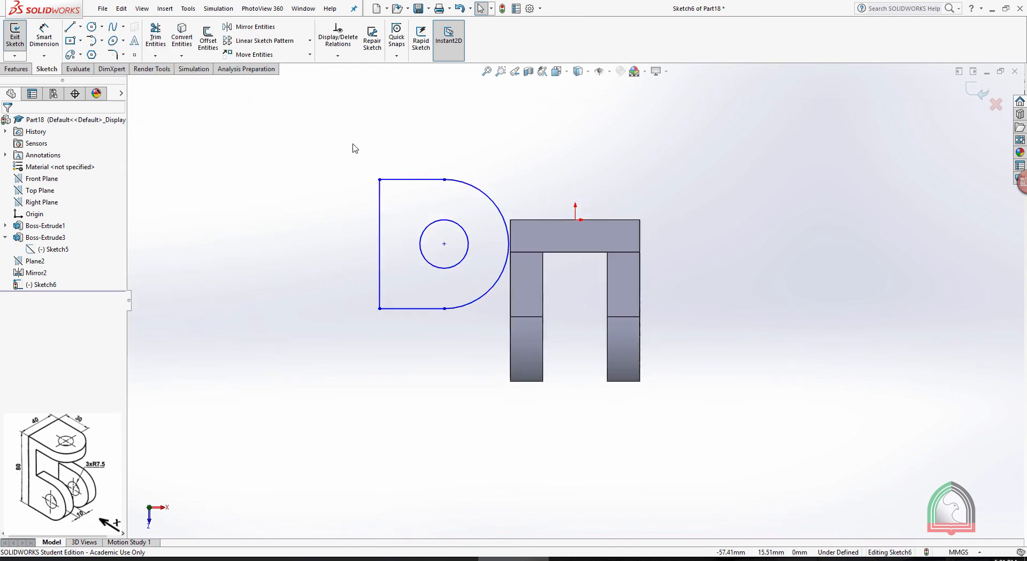
pyautogui.click(309, 54)
pyautogui.click(260, 94)
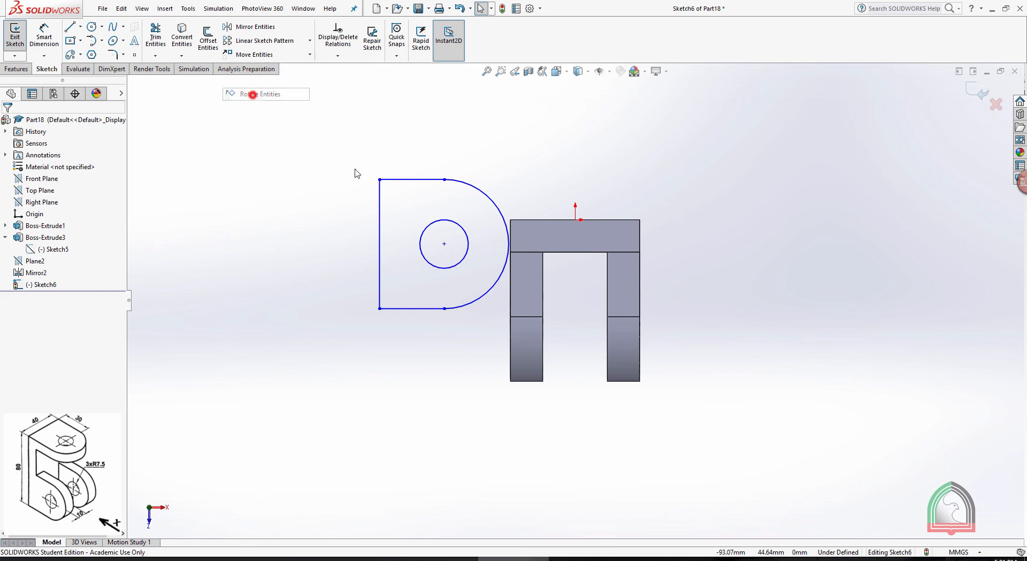
pyautogui.moveTo(530, 351); pyautogui.dragTo(330, 170)
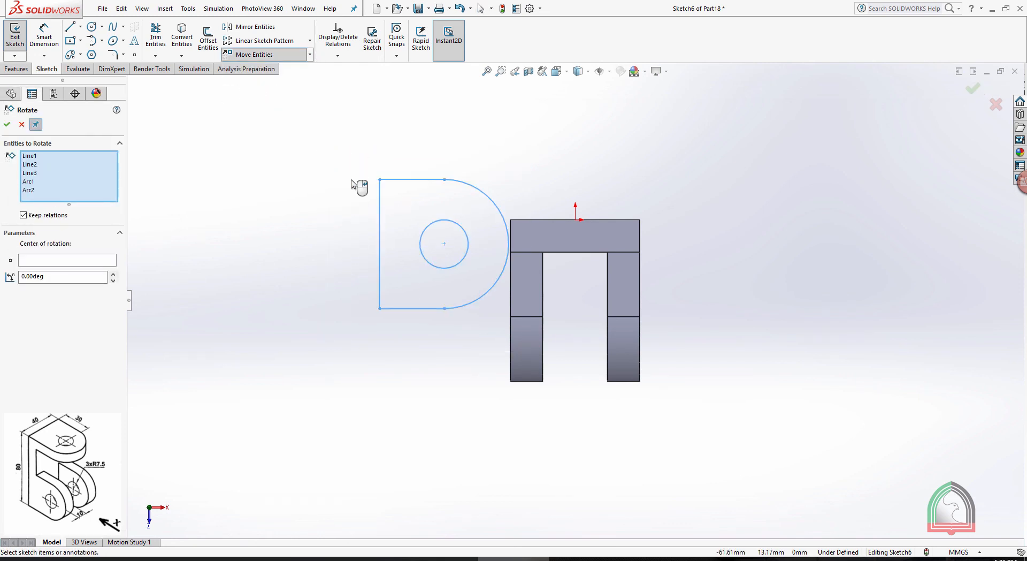
pyautogui.click(34, 261)
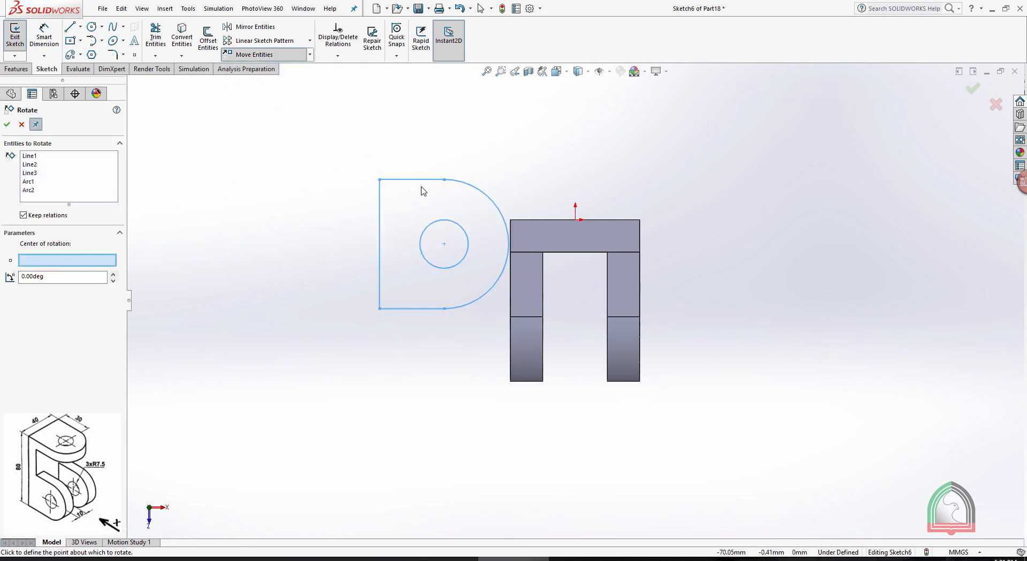
pyautogui.click(380, 180)
pyautogui.click(66, 274)
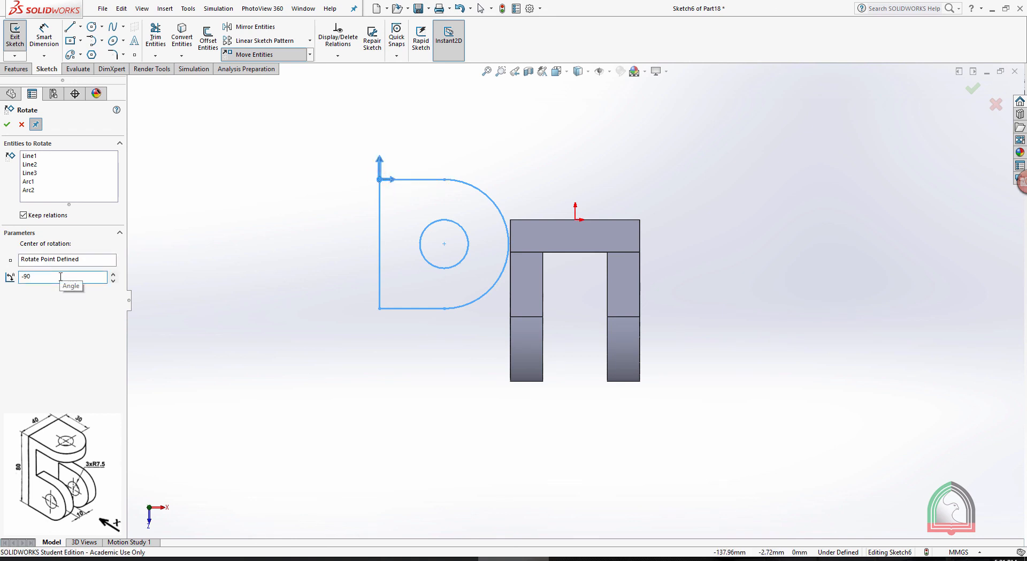
pyautogui.press('Return')
pyautogui.click(7, 125)
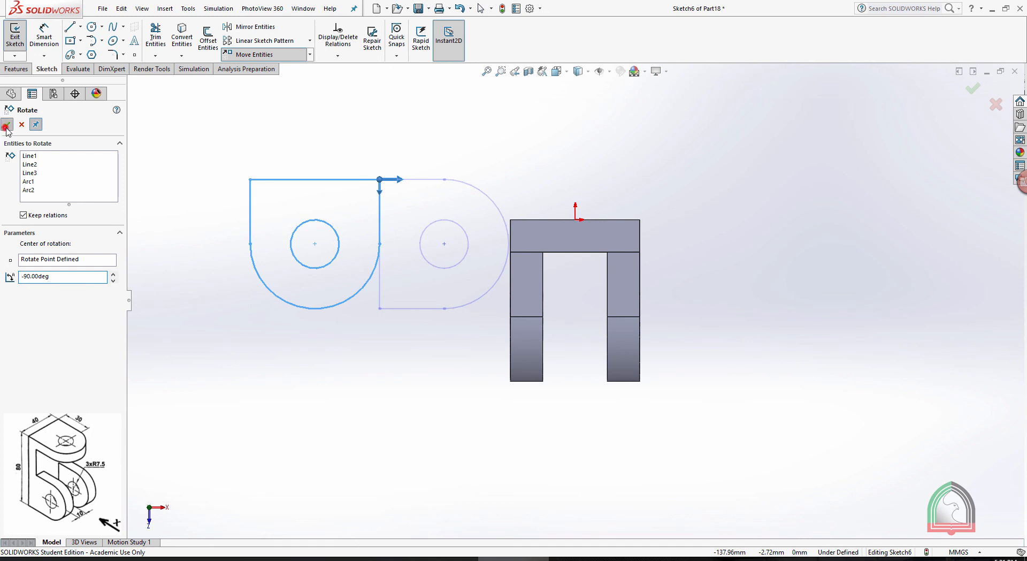
pyautogui.click(504, 154)
pyautogui.rightClick(552, 179)
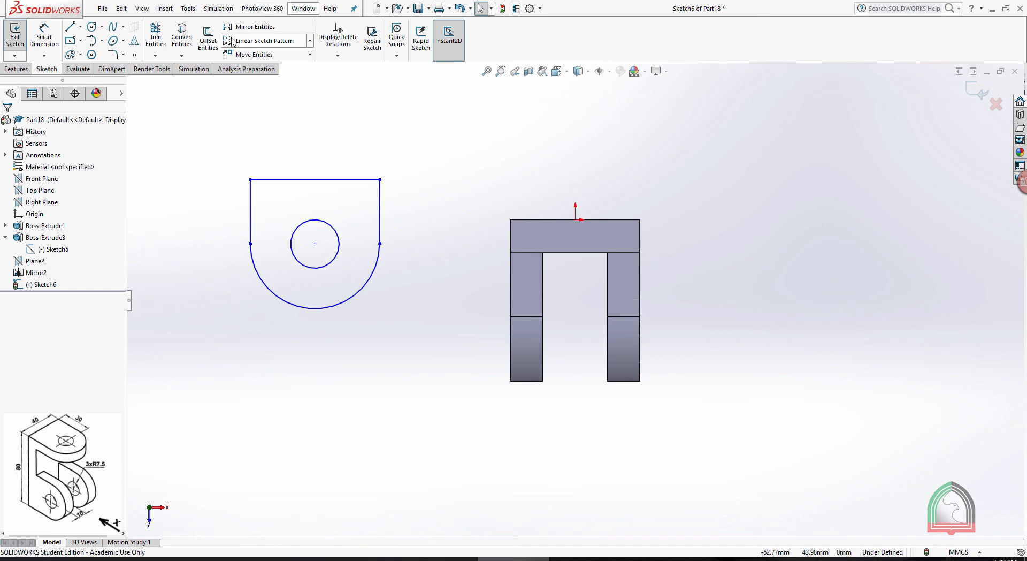
# Make the profile's upper right corner coincident with the front right corner of the plate's top face and close the sketch
pyautogui.click(380, 179)
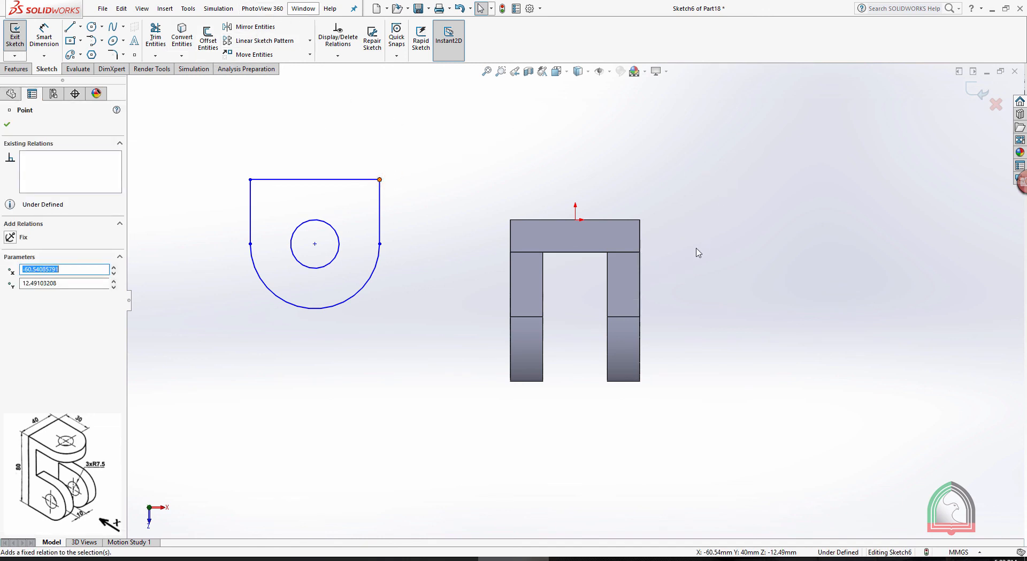
pyautogui.keyDown('ctrl'); pyautogui.click(640, 252); pyautogui.keyUp('ctrl')
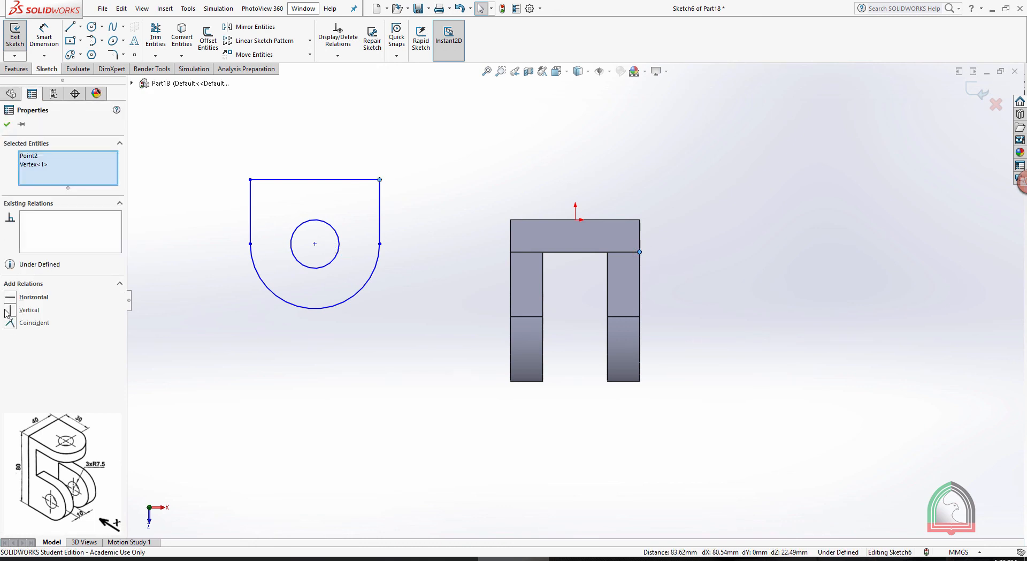
pyautogui.click(11, 323)
pyautogui.click(7, 125)
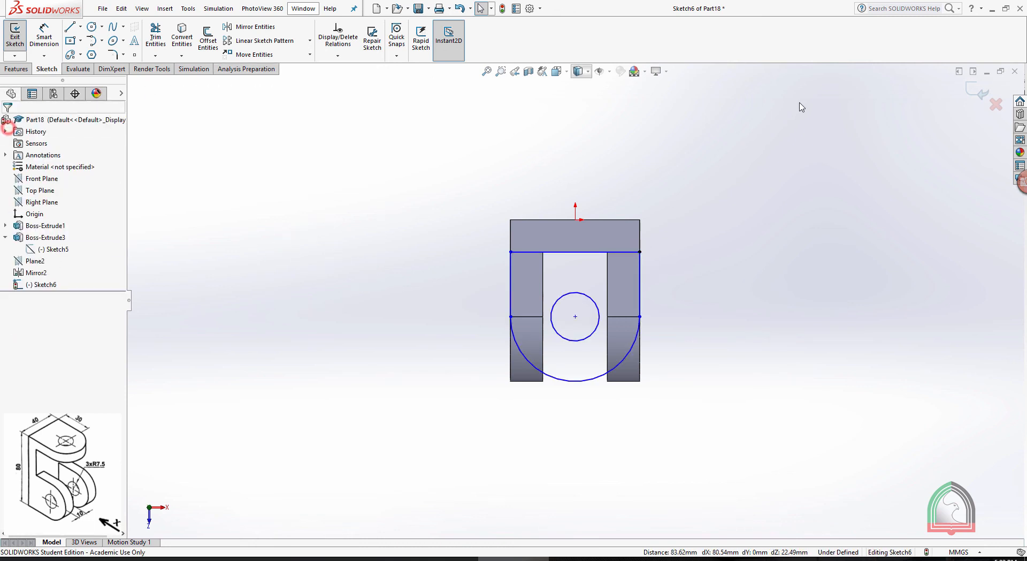
pyautogui.click(979, 92)
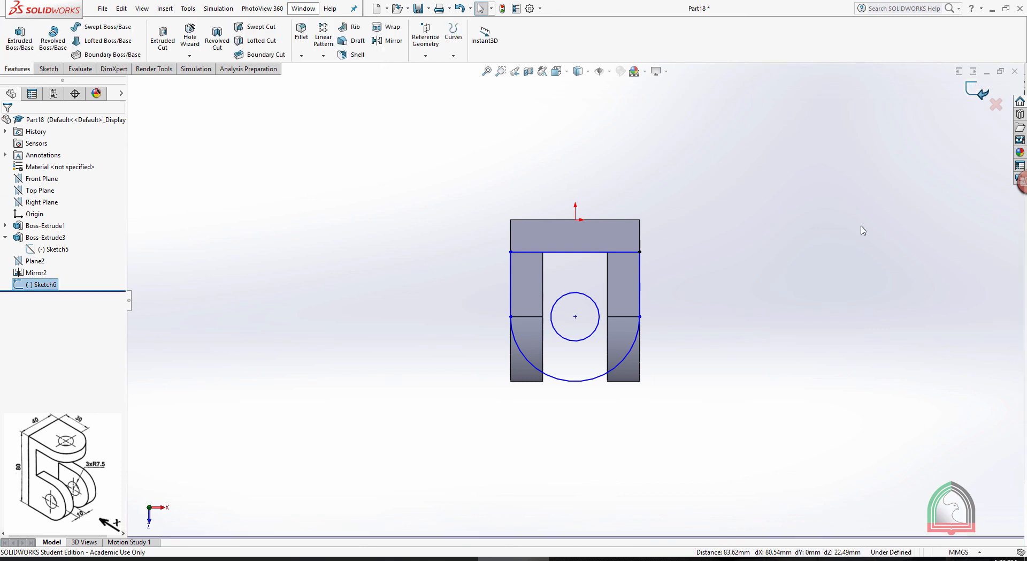
# Extrude the upper lug profile 10 mm blind with the direction reversed so it runs down from the plate's top face
pyautogui.moveTo(862, 229)
pyautogui.mouseDown(button='middle')
pyautogui.moveTo(738, 206)
pyautogui.moveTo(798, 160)
pyautogui.moveTo(758, 129)
pyautogui.mouseUp(button='middle')
pyautogui.click(20, 37)
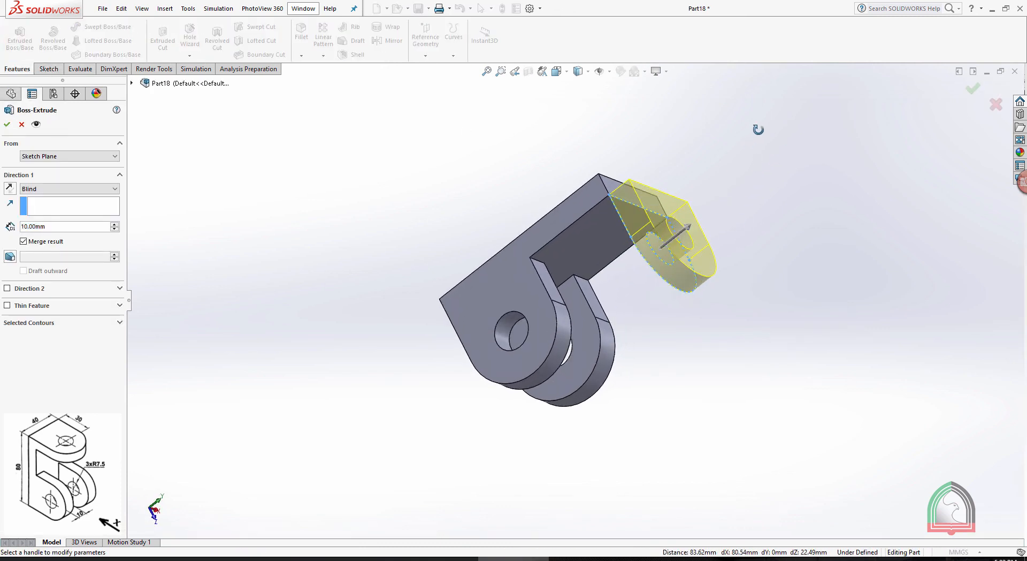
pyautogui.click(8, 189)
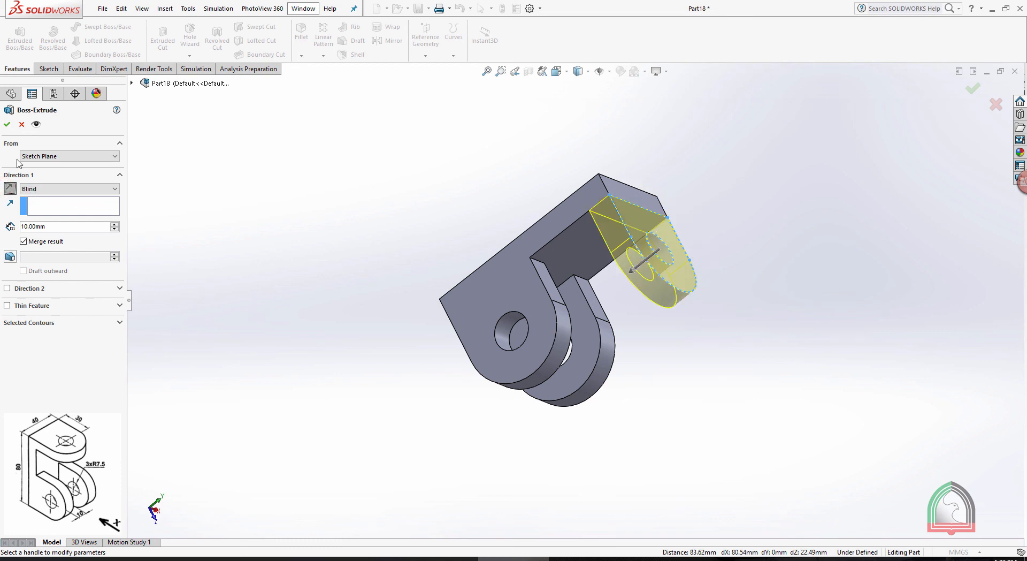
pyautogui.click(7, 125)
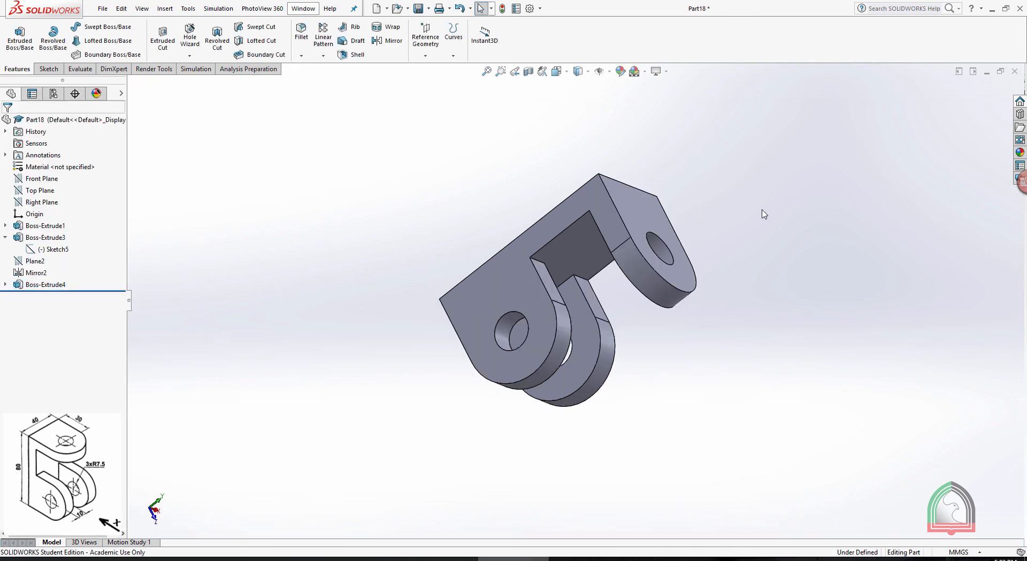
# Examine the finished bracket in a four-view layout with front, left, top and trimetric views
pyautogui.moveTo(769, 219); pyautogui.dragTo(657, 289, button='middle')
pyautogui.click(588, 72)
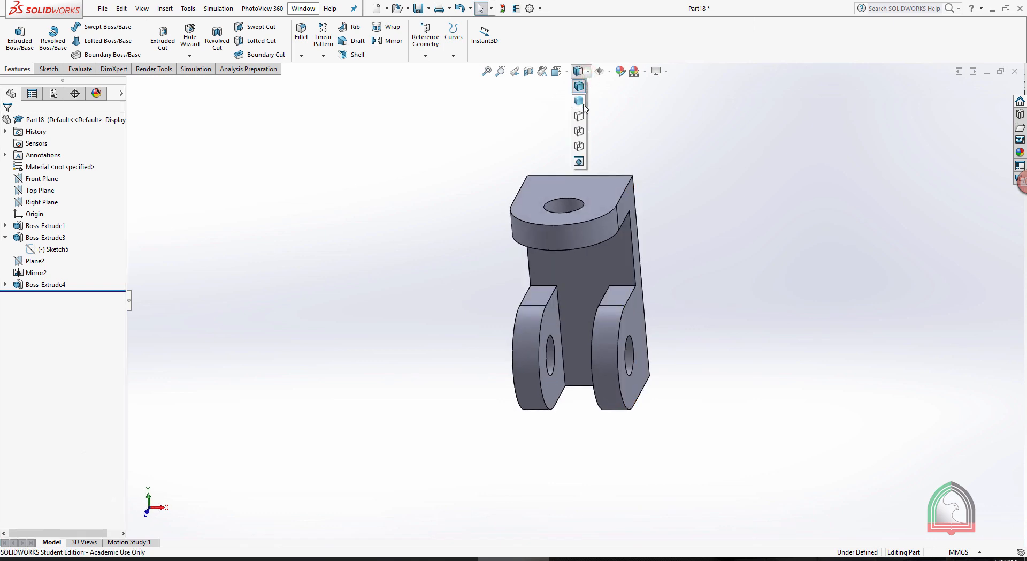
pyautogui.click(556, 70)
pyautogui.click(602, 147)
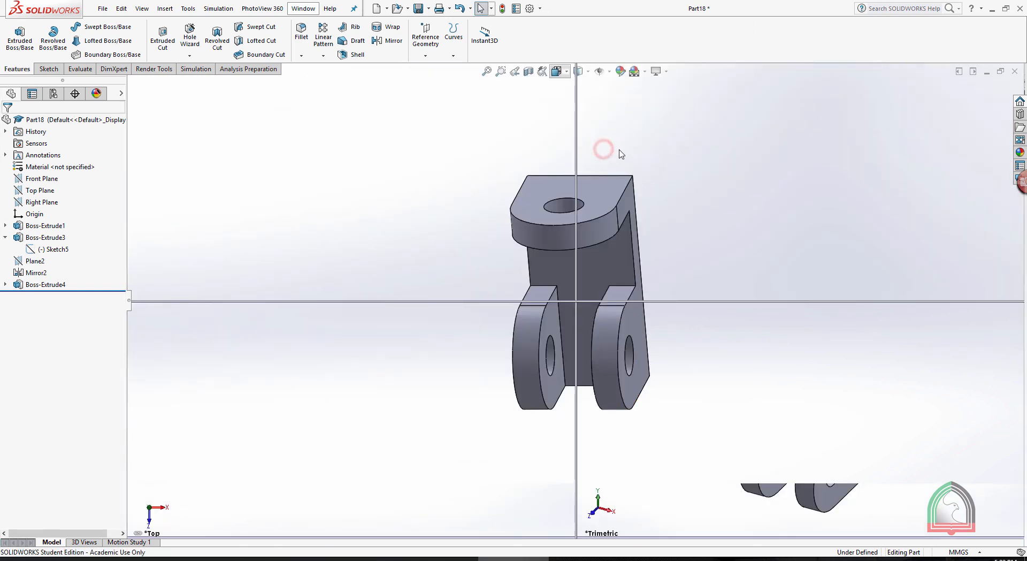
pyautogui.press('f')
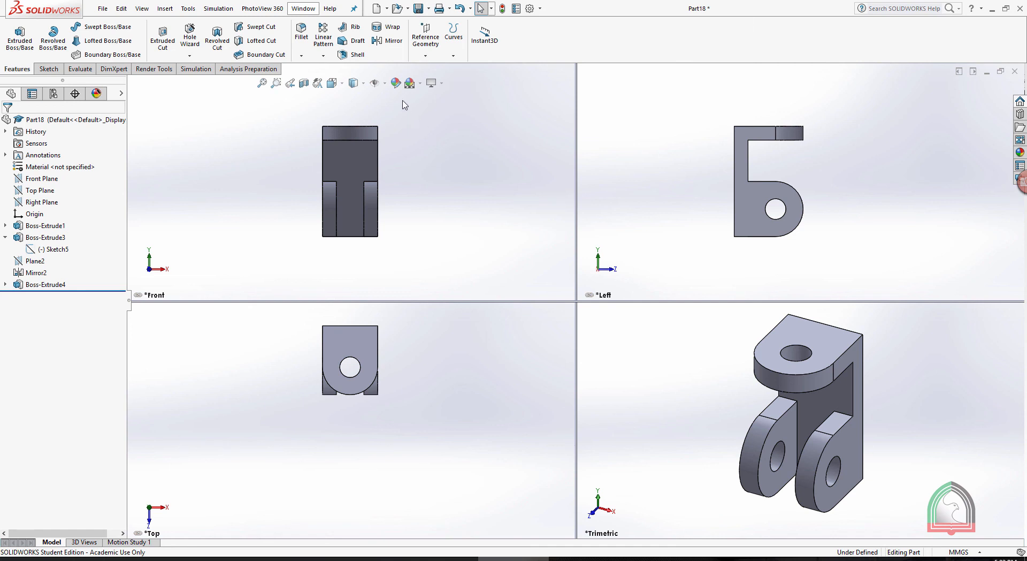
pyautogui.scroll(-1, 405, 106)
pyautogui.scroll(-2, 418, 156)
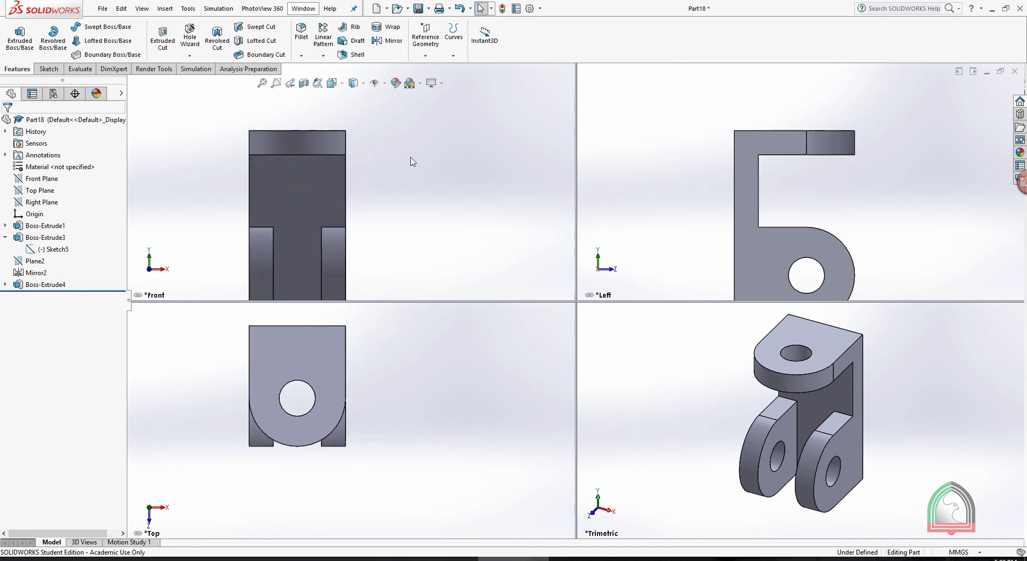
pyautogui.scroll(3, 280, 191)
pyautogui.scroll(-1, 236, 231)
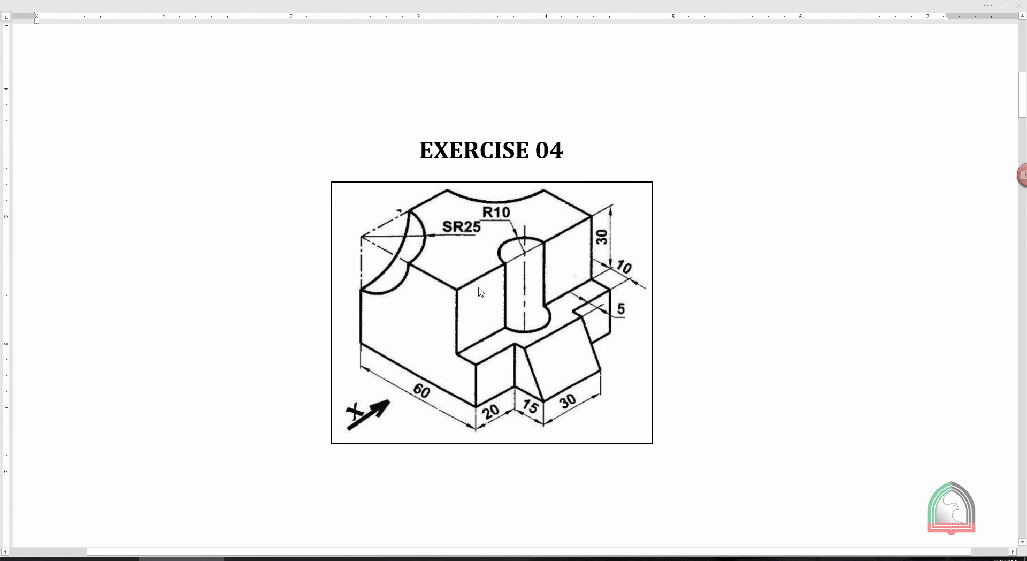
# Switch to SOLIDWORKS and create a new part document
pyautogui.click(357, 558)
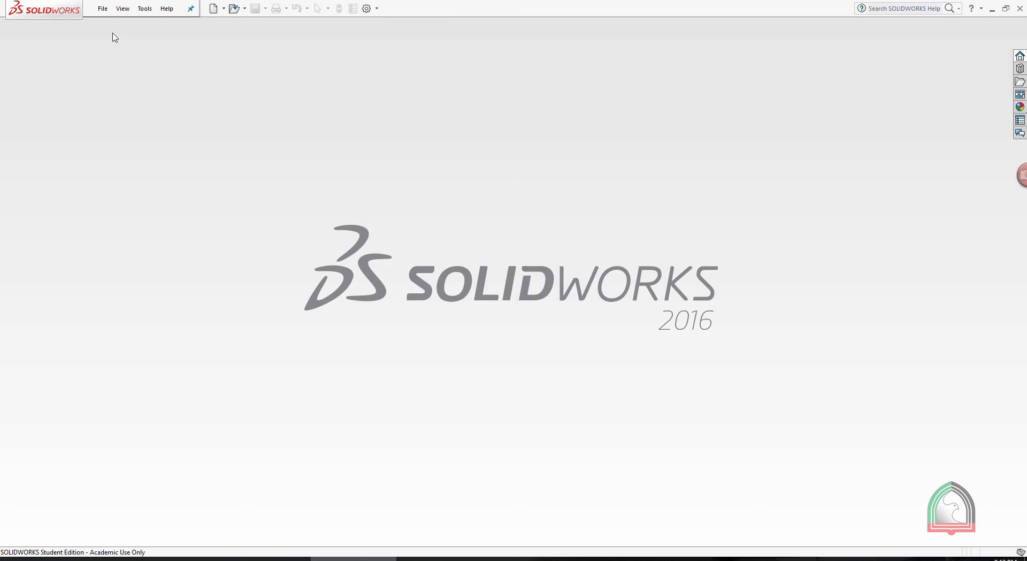
pyautogui.click(103, 9)
pyautogui.click(119, 24)
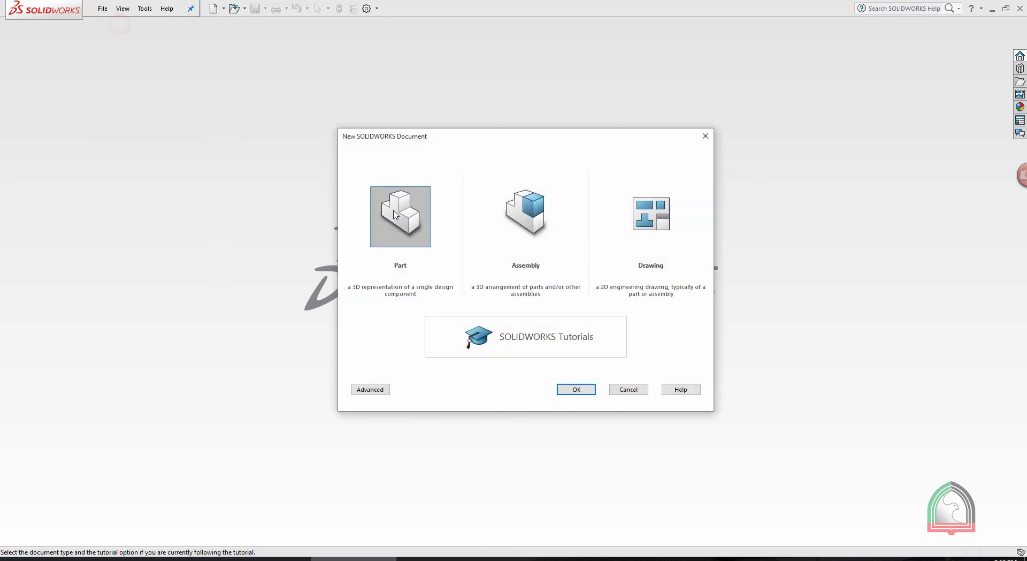
pyautogui.doubleClick(393, 213)
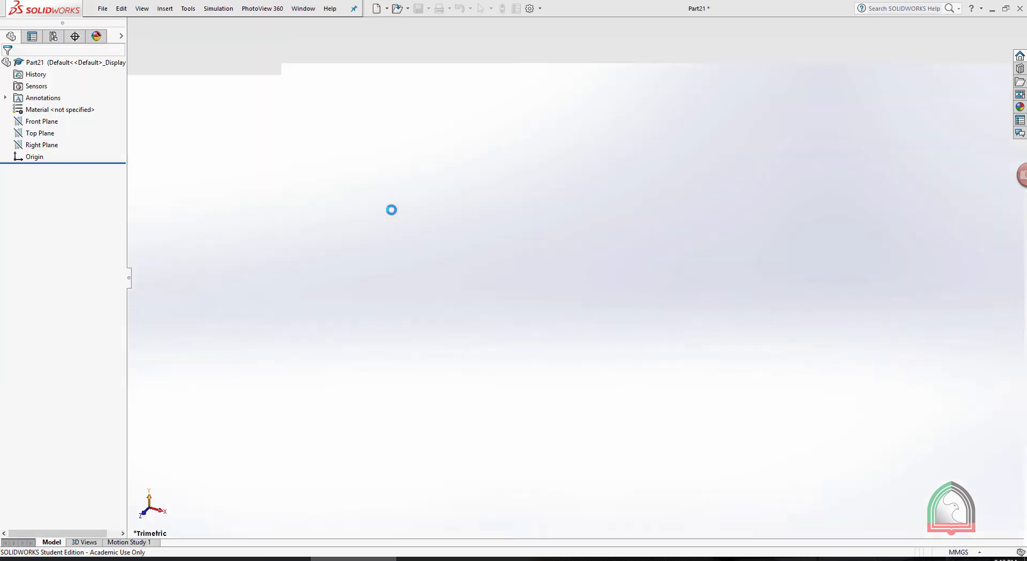
# Sketch a center rectangle 60 mm wide and 50 mm high at the origin on the Front Plane and close the sketch
pyautogui.click(49, 68)
pyautogui.click(15, 33)
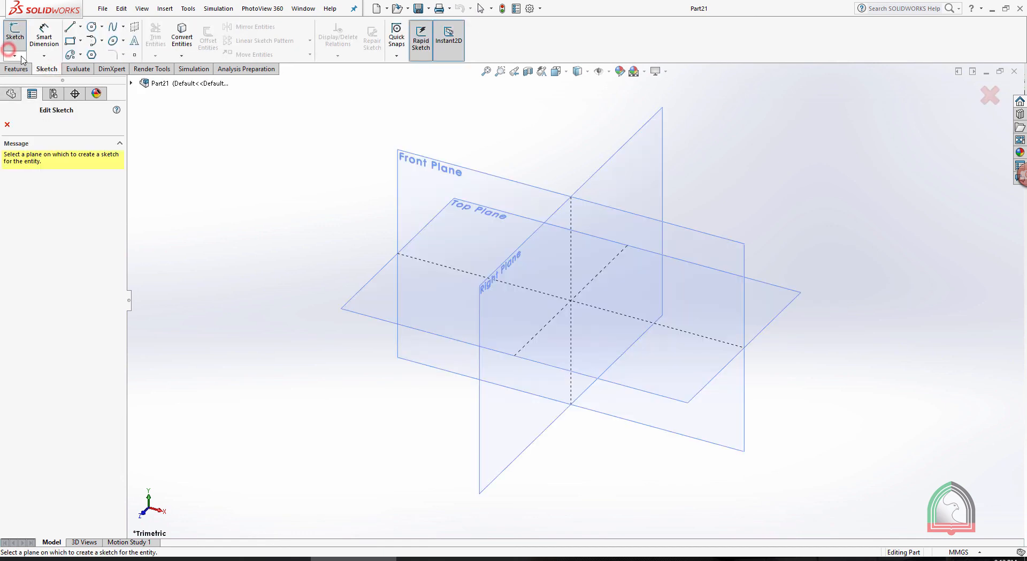
pyautogui.click(431, 159)
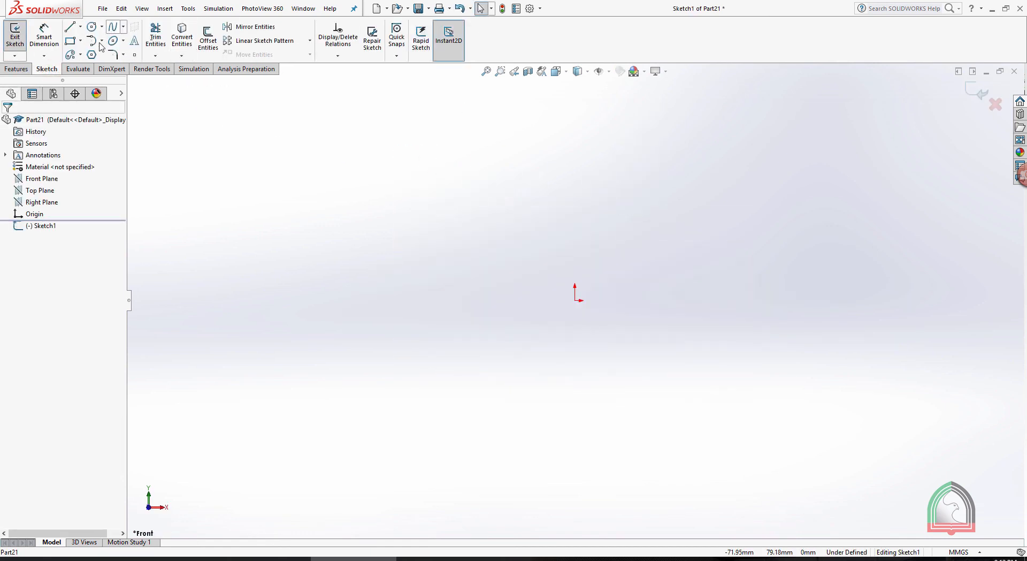
pyautogui.click(81, 41)
pyautogui.click(86, 65)
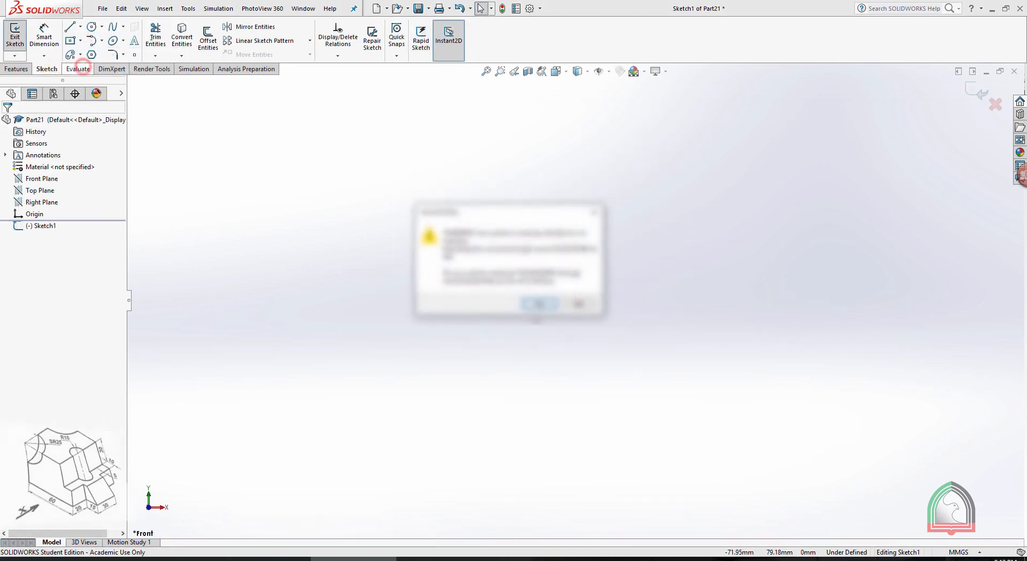
pyautogui.click(538, 304)
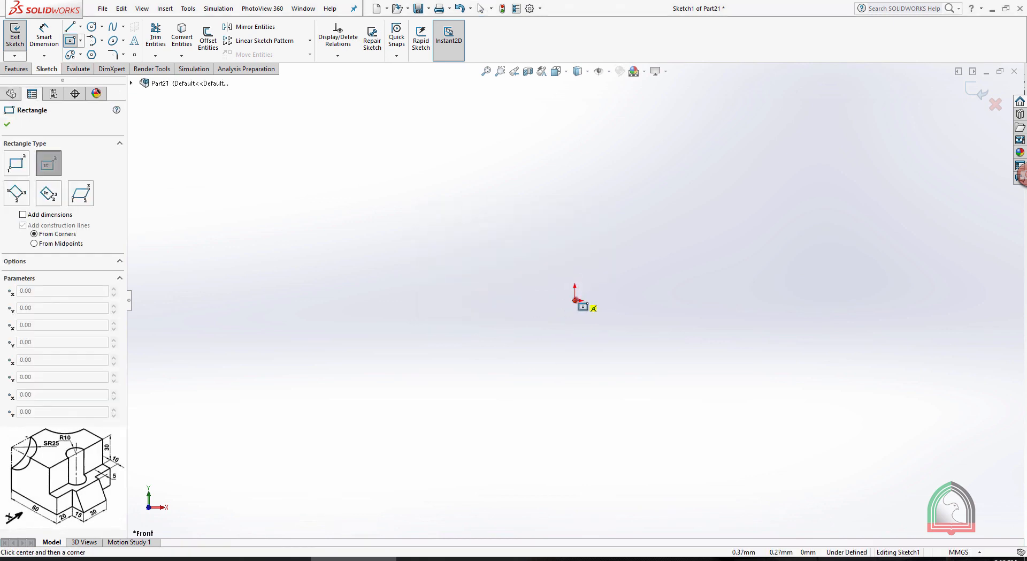
pyautogui.click(575, 299)
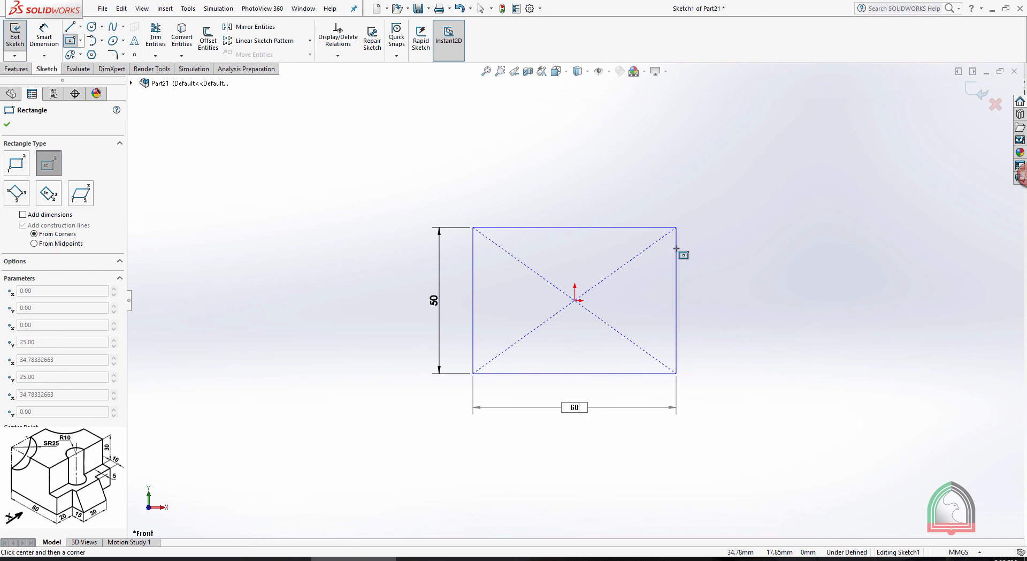
pyautogui.press('Return')
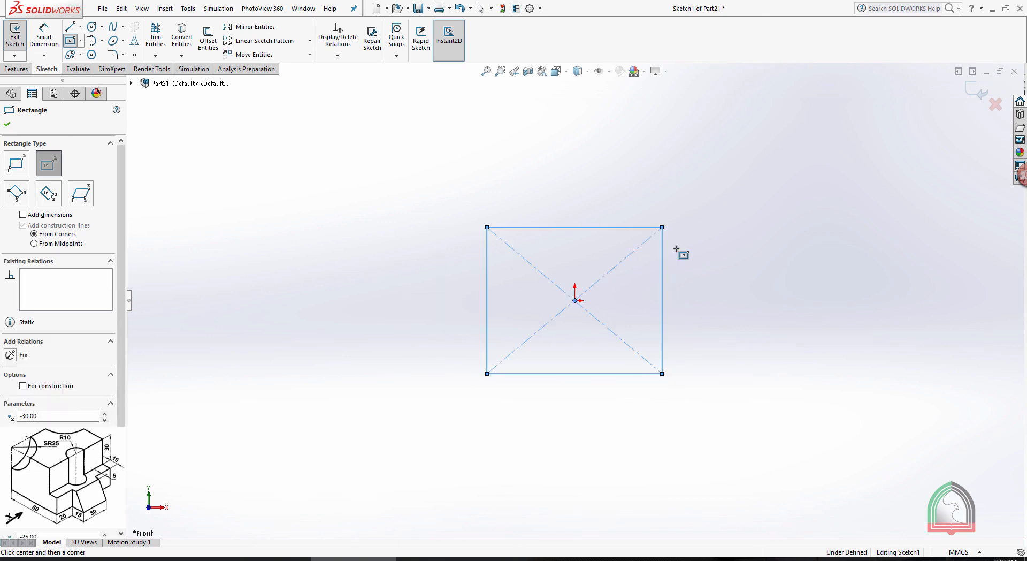
pyautogui.click(15, 32)
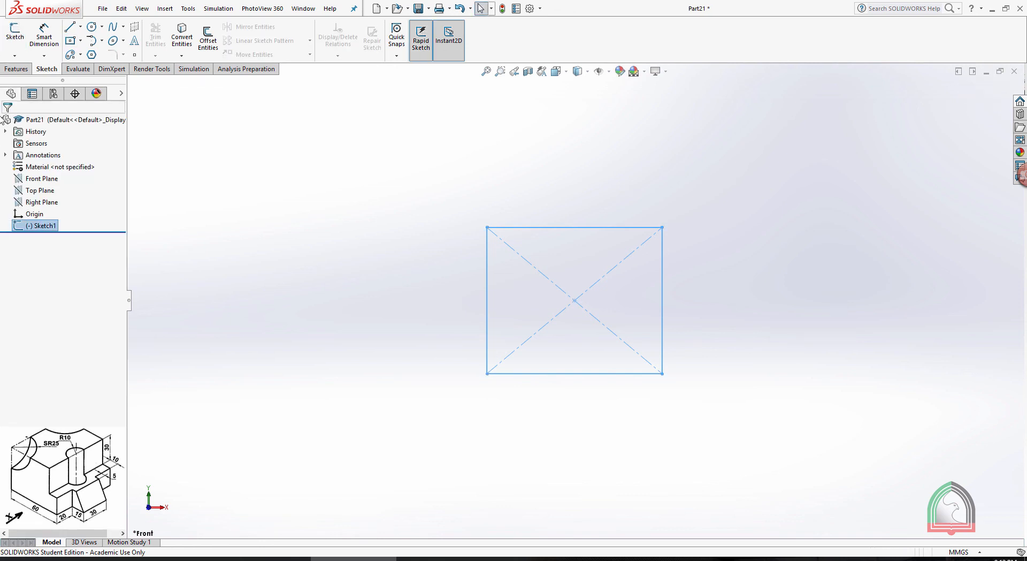
# Extrude the rectangle 70 mm blind with the direction reversed to form the base block
pyautogui.click(16, 69)
pyautogui.click(9, 44)
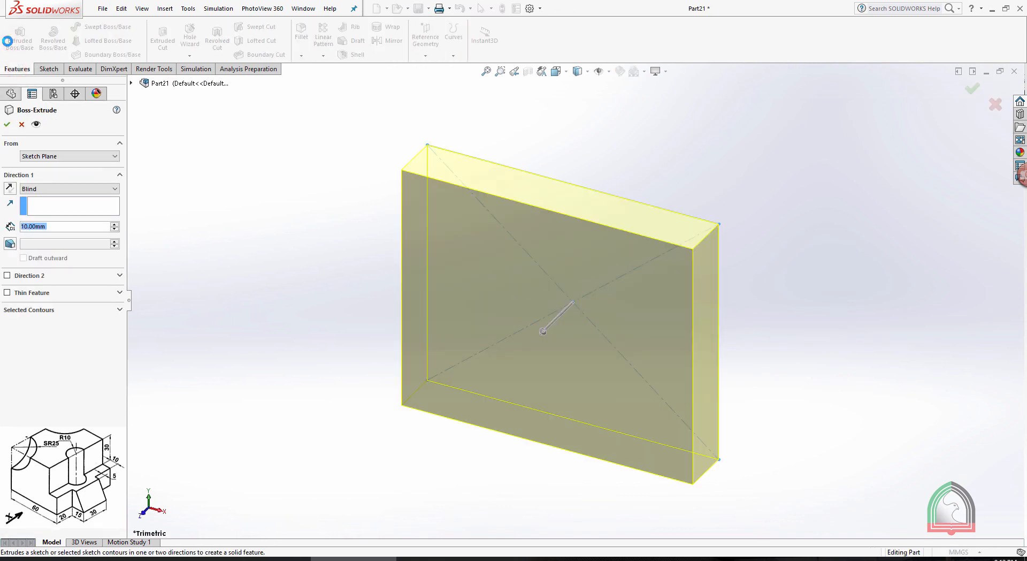
pyautogui.click(440, 559)
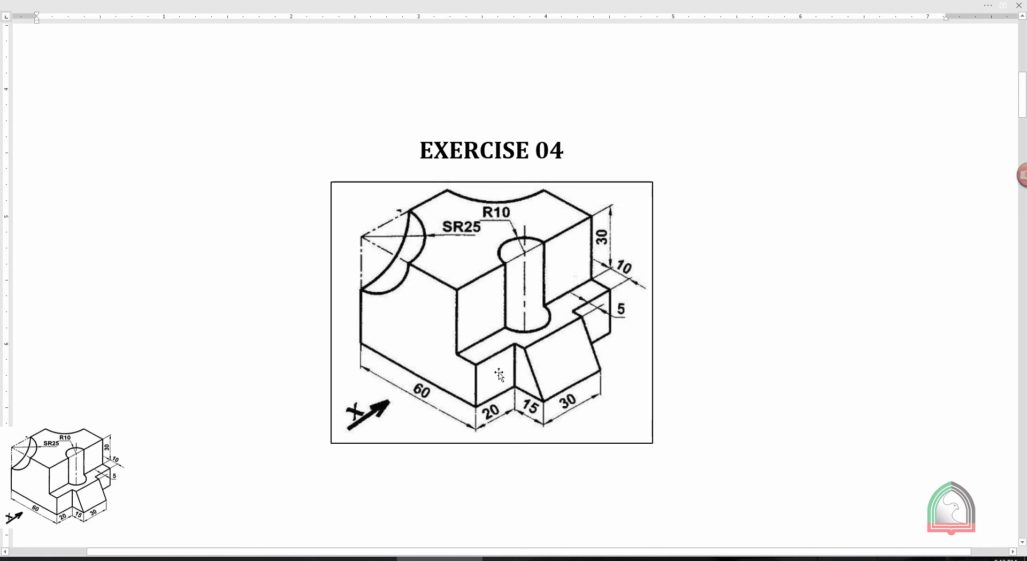
pyautogui.click(355, 558)
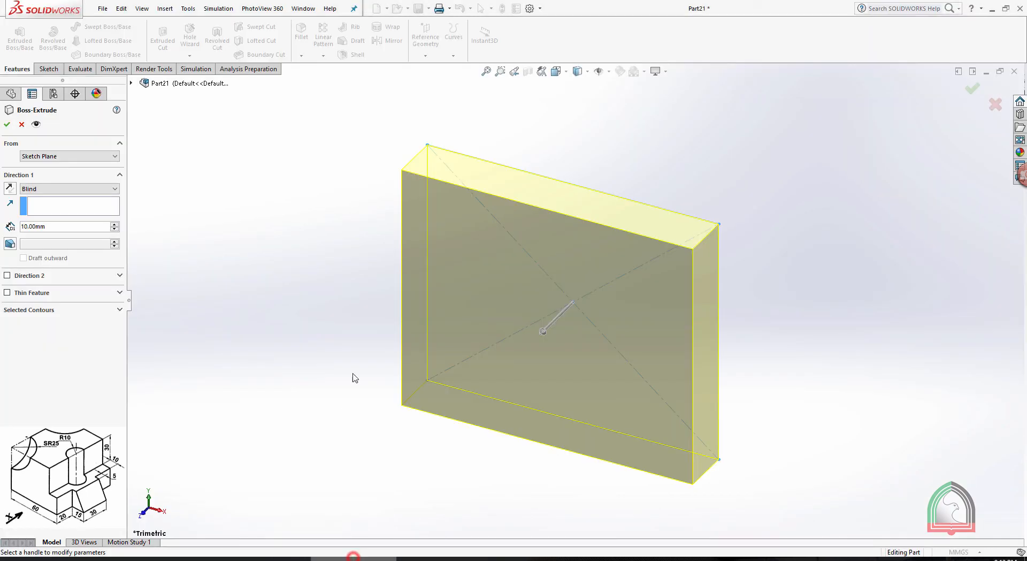
pyautogui.click(20, 174)
pyautogui.click(21, 174)
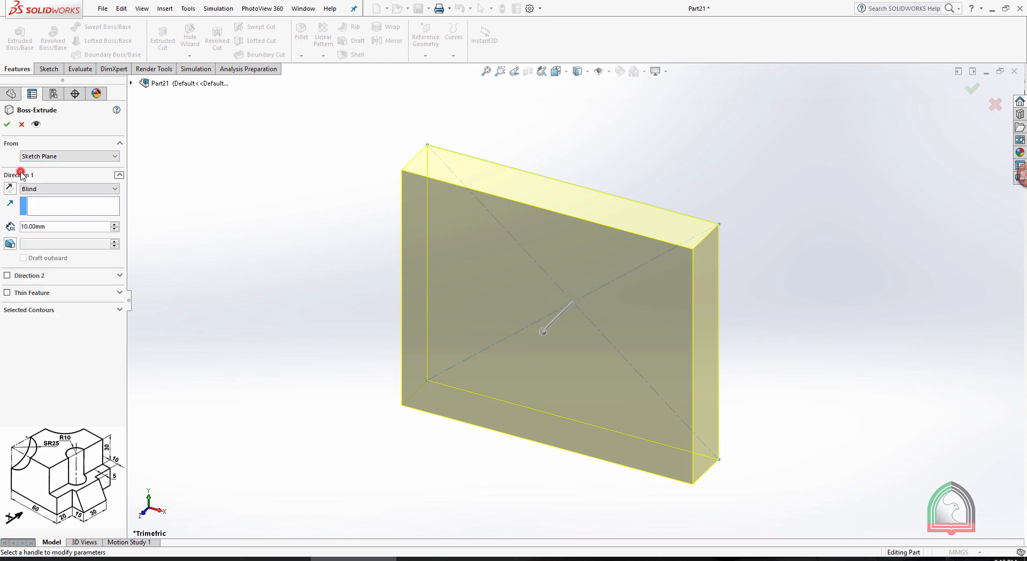
pyautogui.click(9, 189)
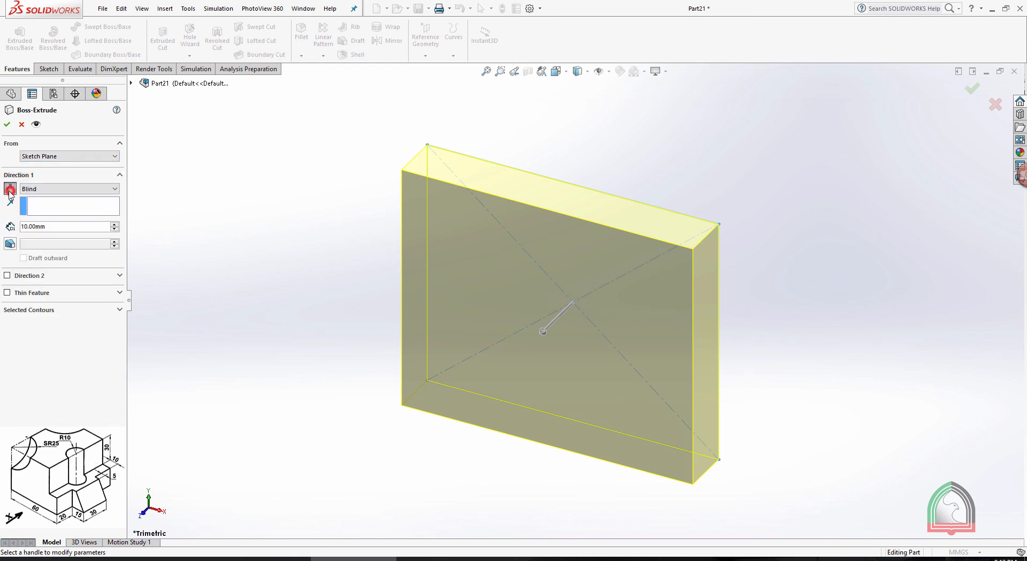
pyautogui.doubleClick(65, 224)
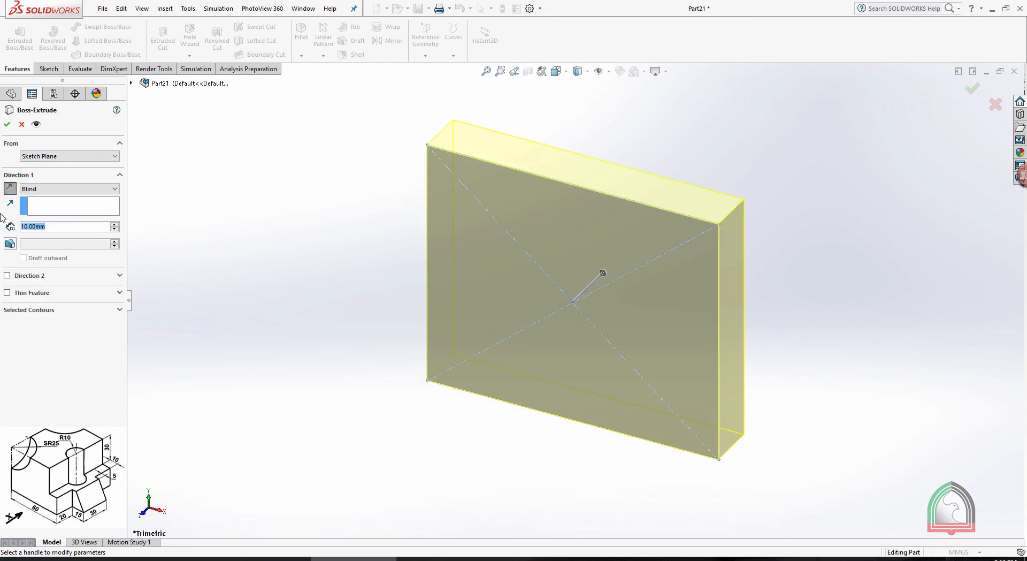
pyautogui.write('70')
pyautogui.press('Return')
pyautogui.click(5, 126)
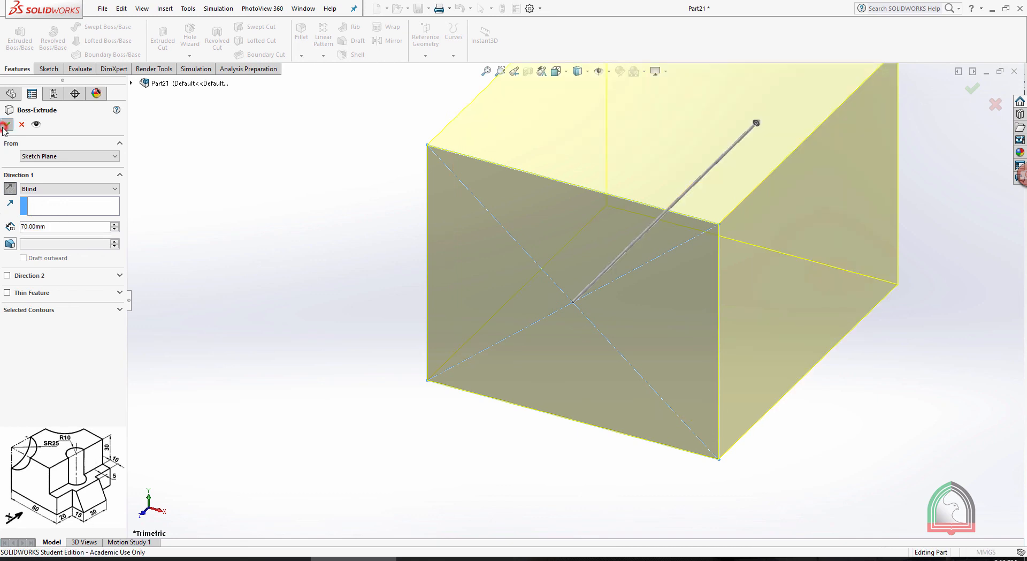
pyautogui.scroll(3, 779, 262)
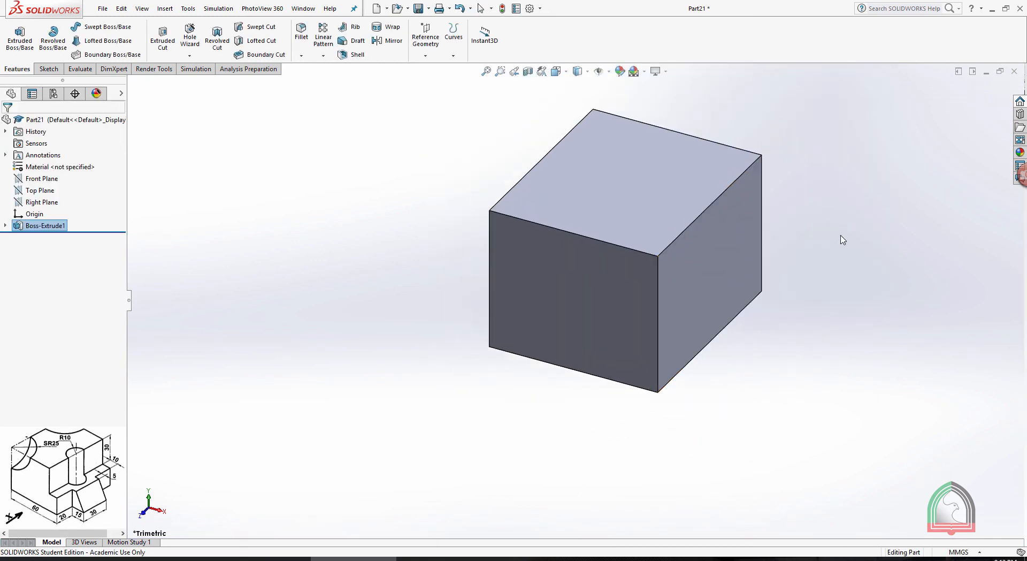
pyautogui.click(813, 240)
# Check the Exercise 04 drawing and start a sketch on the block's front face, viewed normal to it
pyautogui.click(440, 558)
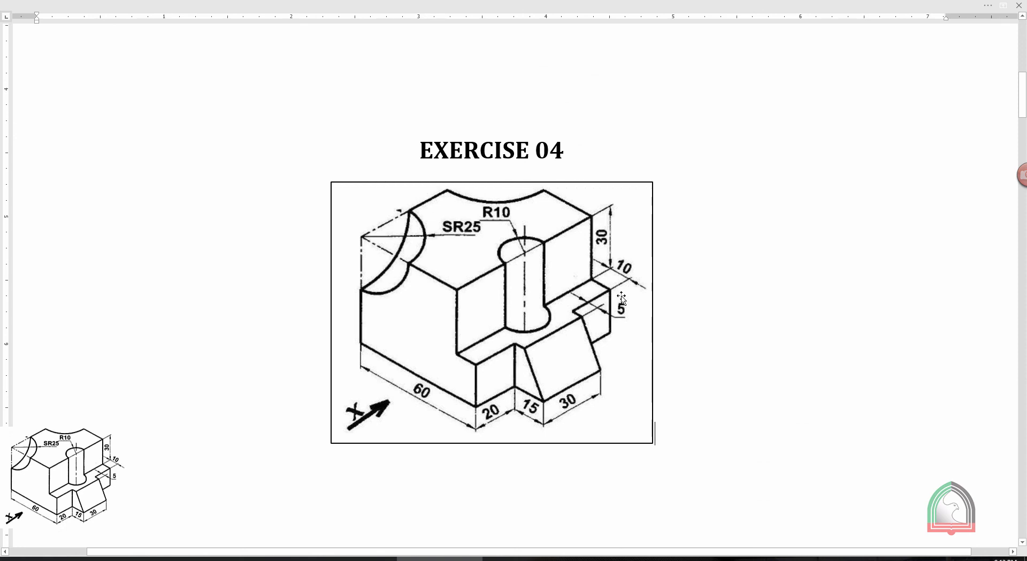
pyautogui.click(353, 558)
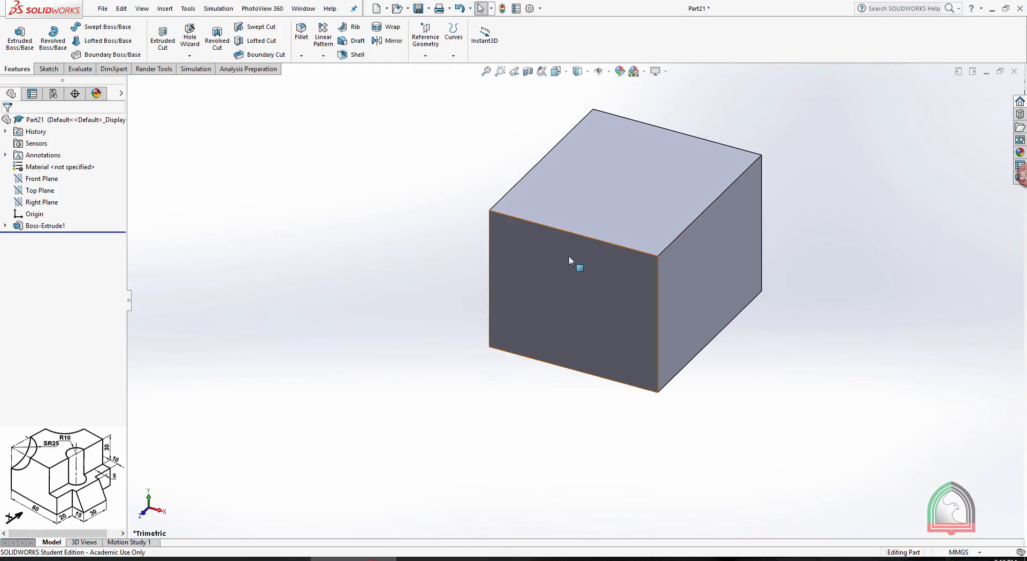
pyautogui.click(575, 298)
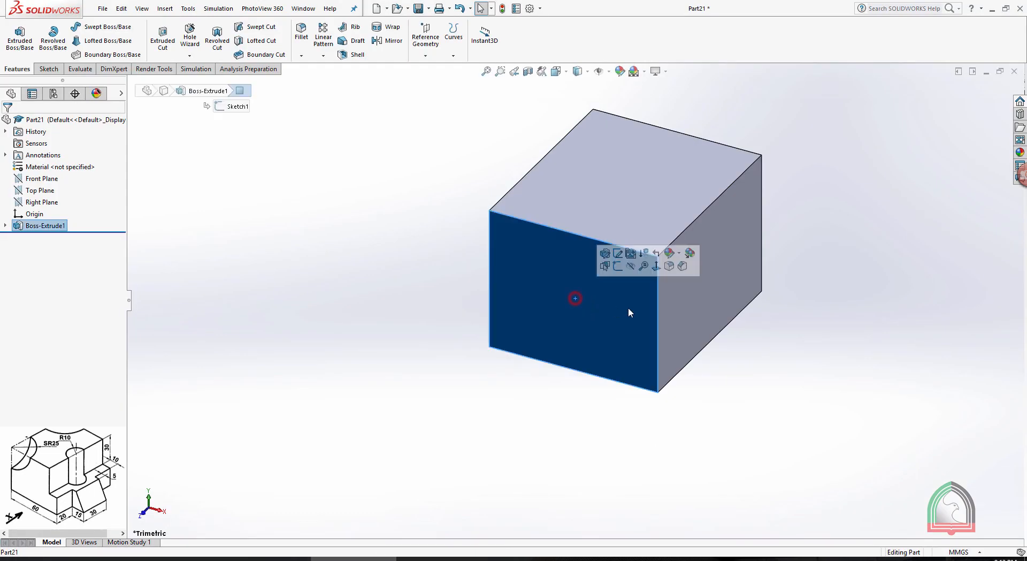
pyautogui.click(616, 266)
pyautogui.press('space')
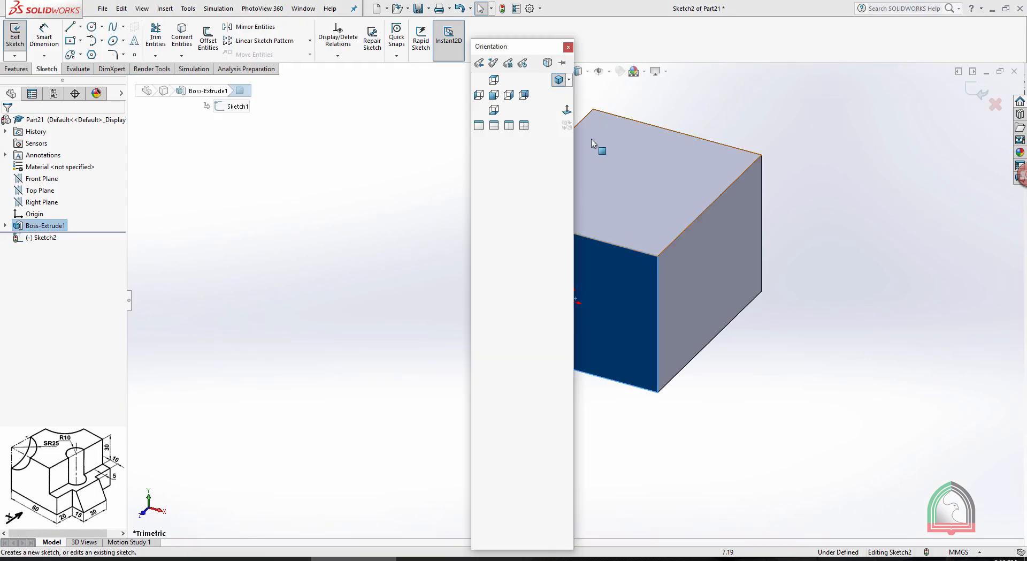
pyautogui.click(567, 110)
pyautogui.click(868, 232)
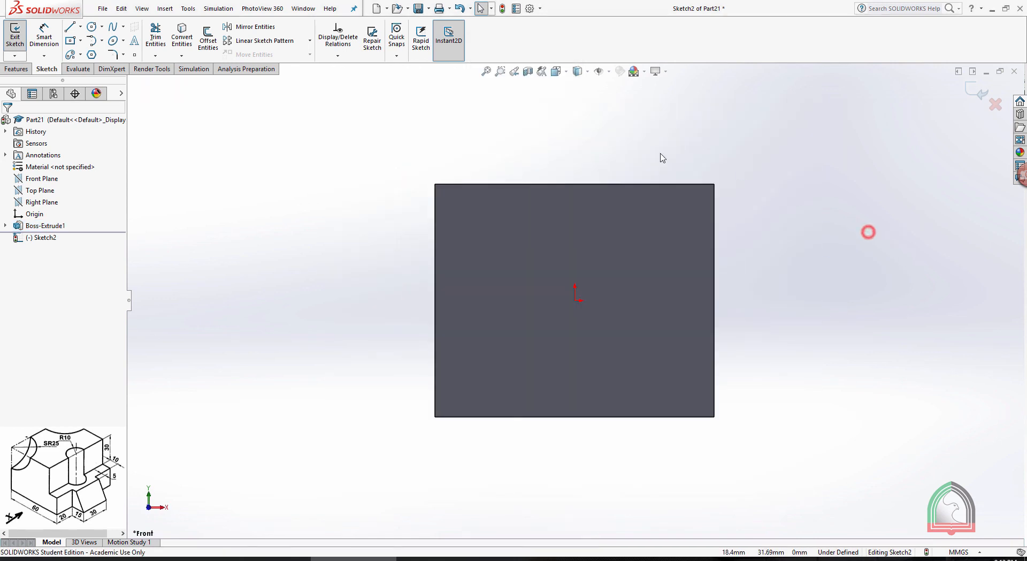
# Draw a corner rectangle 10 mm wide and 30 mm high from the face's upper right corner and close the sketch
pyautogui.click(80, 42)
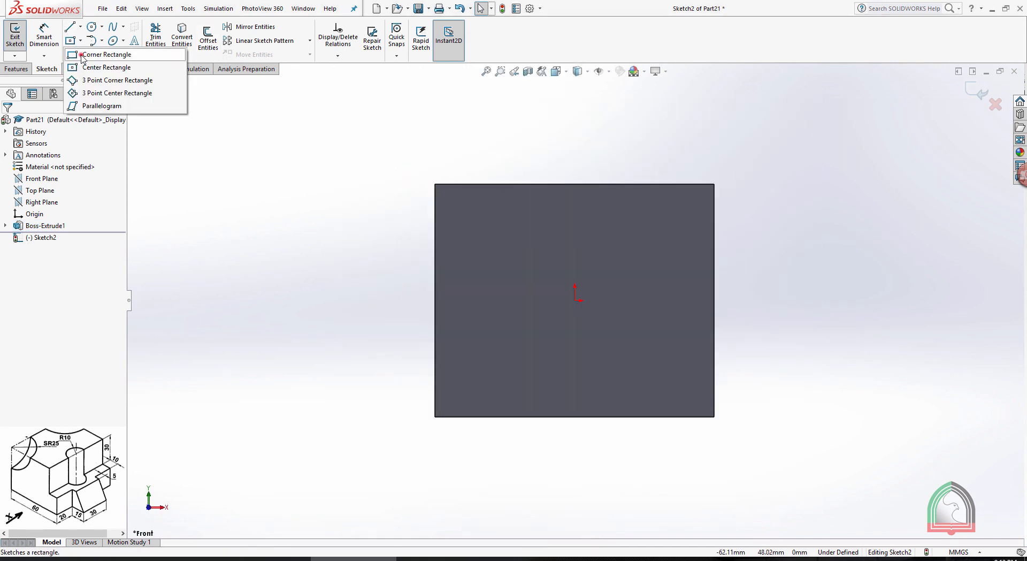
pyautogui.click(86, 53)
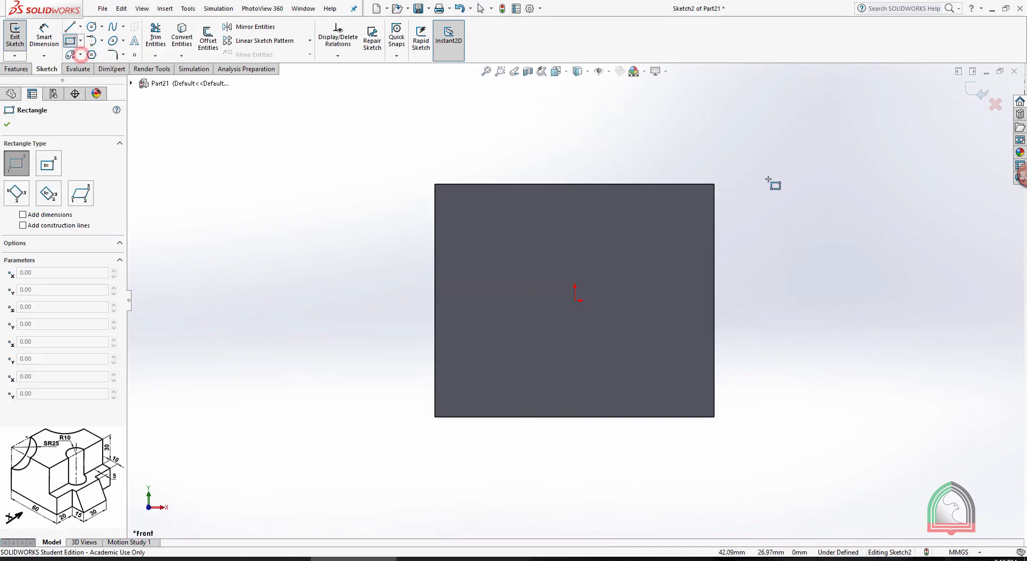
pyautogui.click(714, 184)
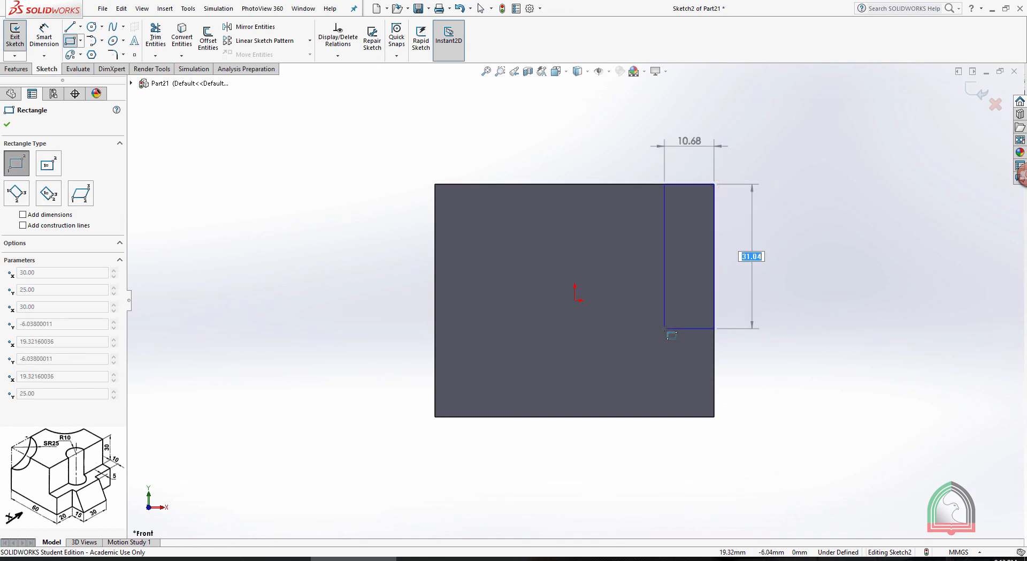
pyautogui.write('30')
pyautogui.press('Tab')
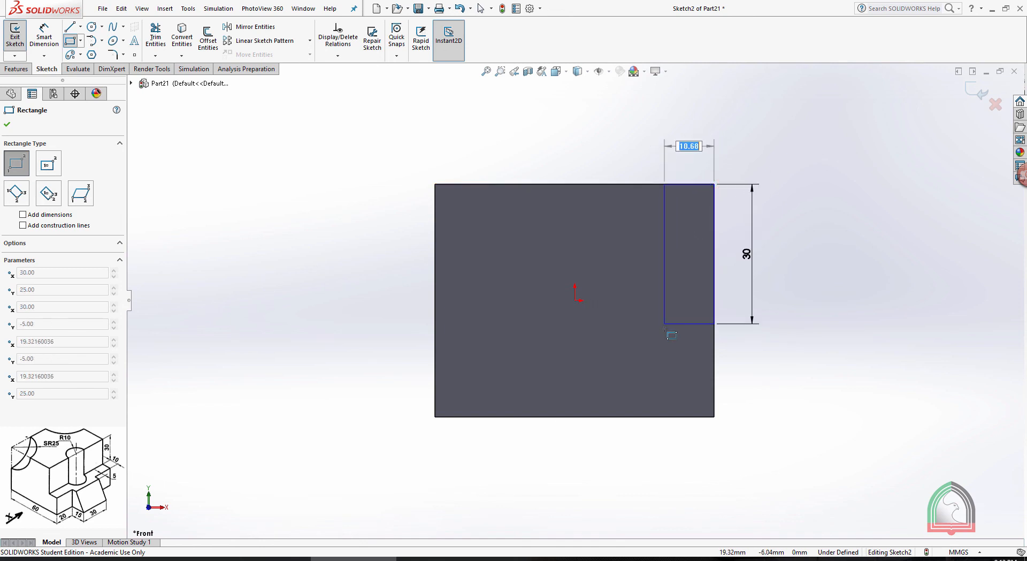
pyautogui.write('10')
pyautogui.press('Return')
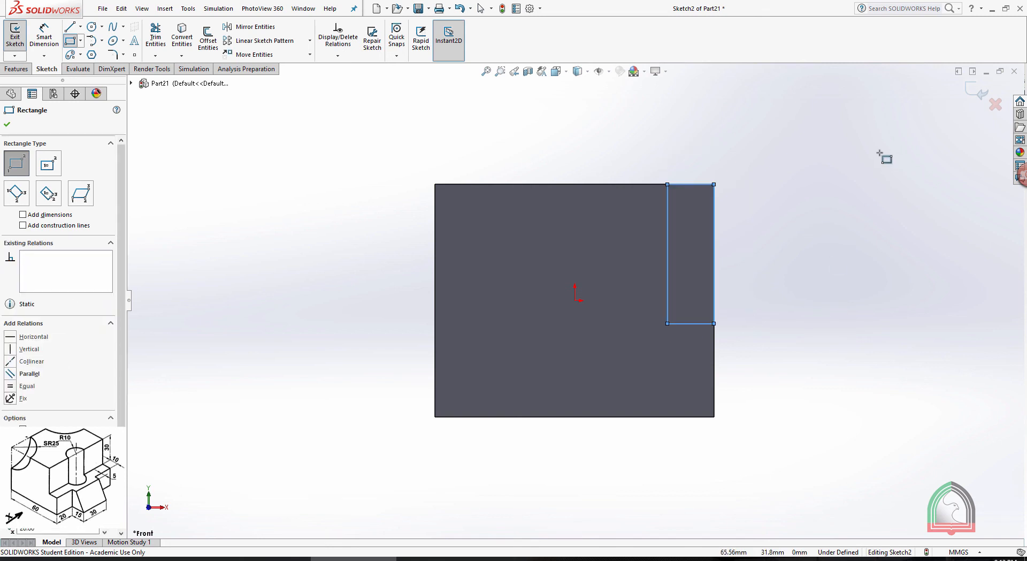
pyautogui.click(977, 91)
# Cut the corner rectangle Through All to form a step along the block's right side
pyautogui.moveTo(931, 128); pyautogui.dragTo(754, 248, button='middle')
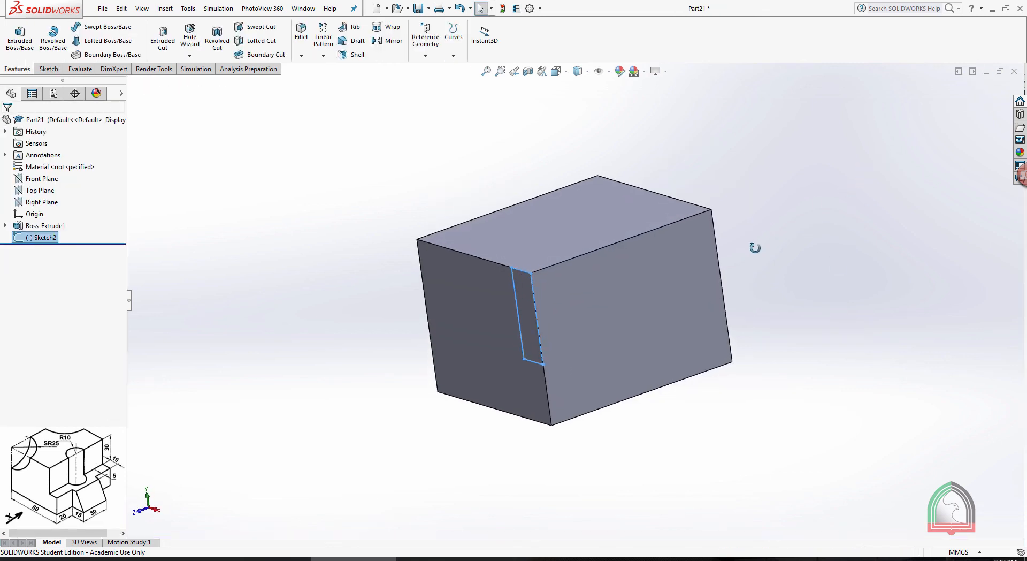
pyautogui.click(163, 38)
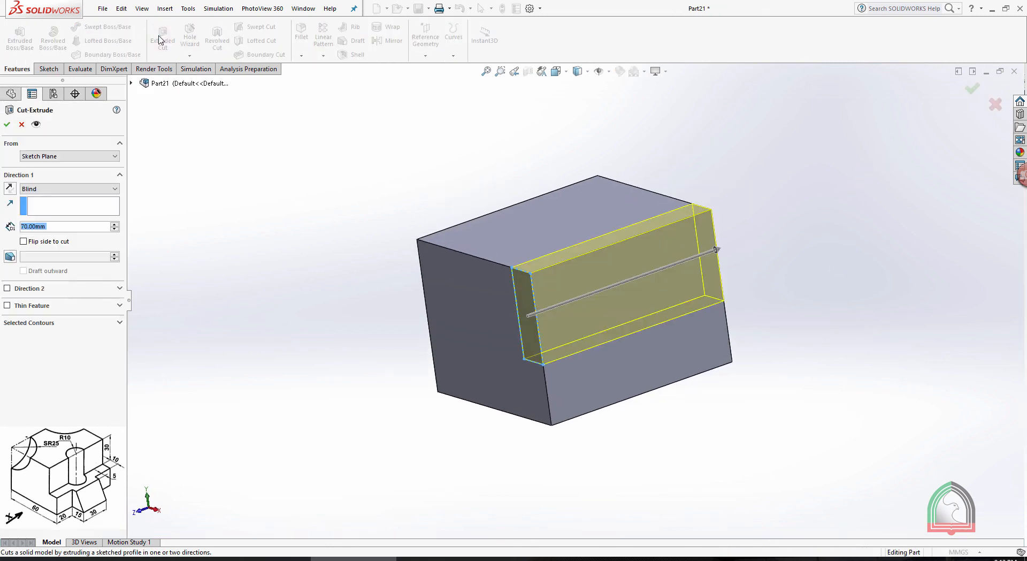
pyautogui.click(42, 193)
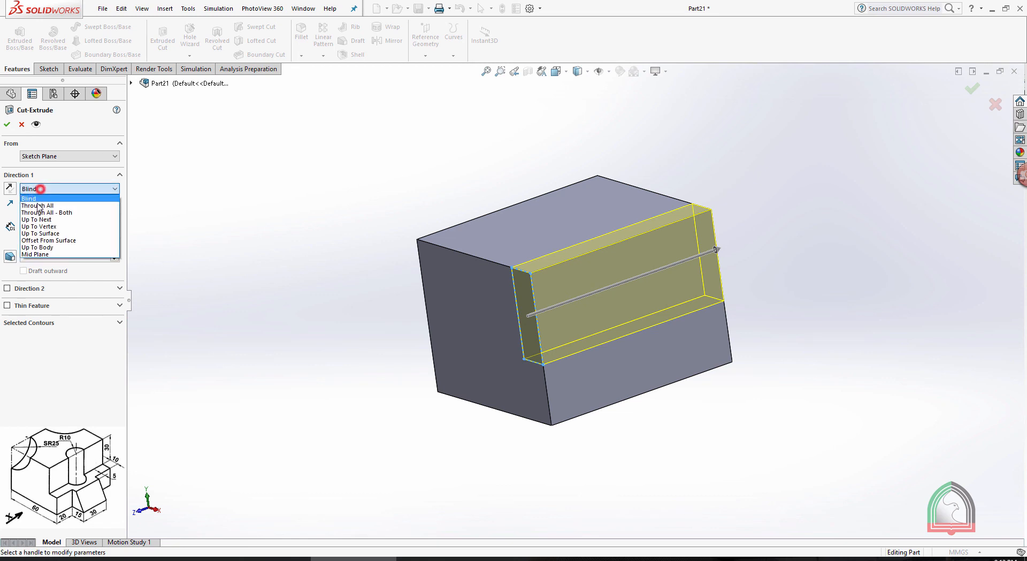
pyautogui.click(38, 207)
pyautogui.click(6, 125)
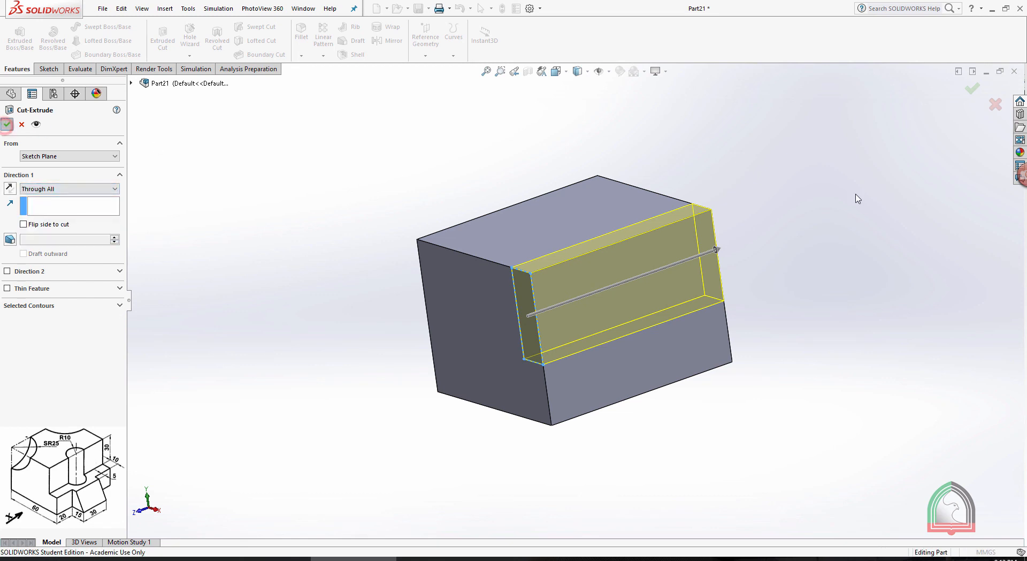
pyautogui.moveTo(782, 192); pyautogui.dragTo(756, 266, button='middle')
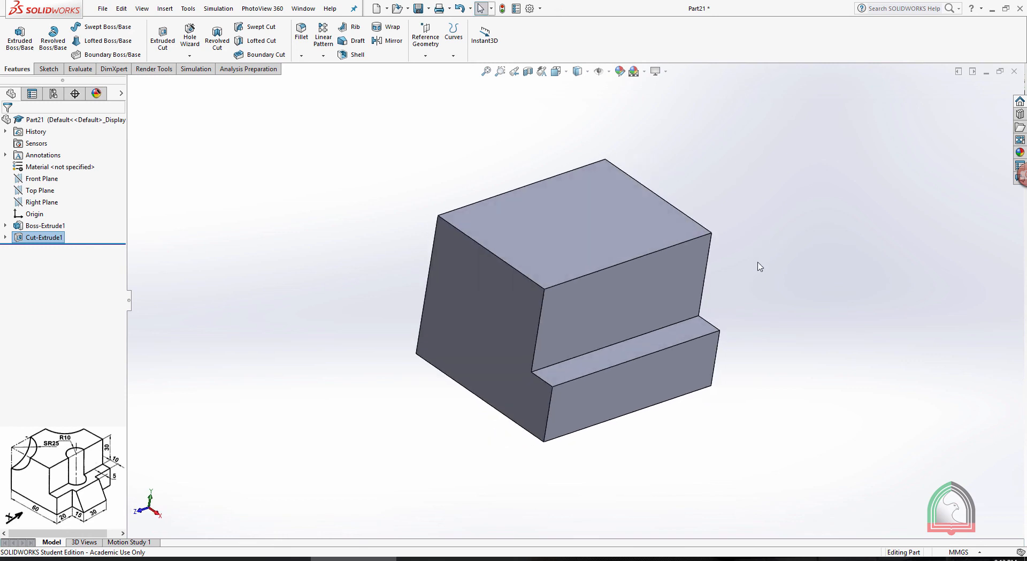
# Examine the Exercise 04 drawing and compare it with the stepped block
pyautogui.click(439, 559)
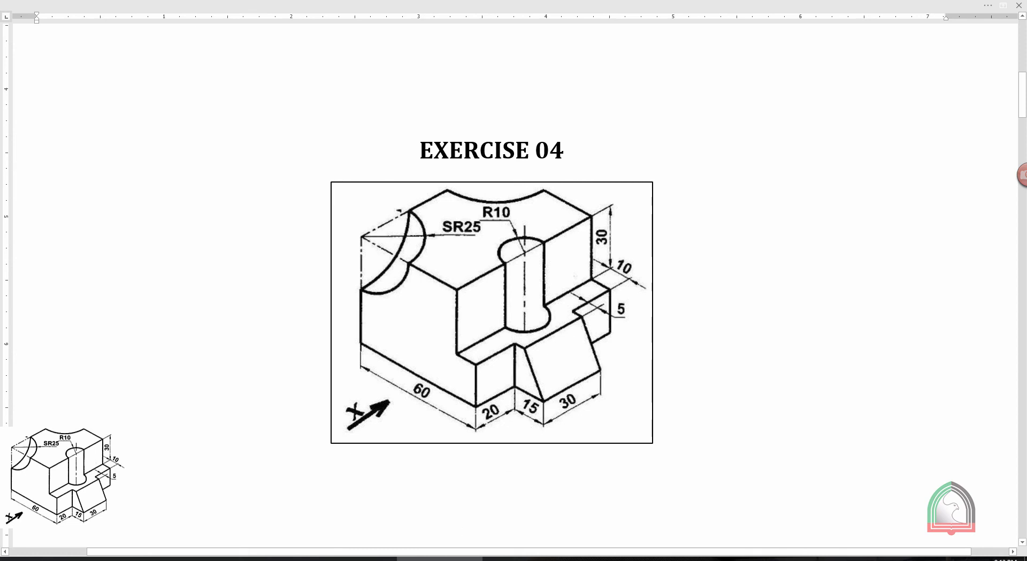
pyautogui.click(354, 559)
pyautogui.moveTo(827, 265)
pyautogui.mouseDown(button='middle')
pyautogui.moveTo(756, 267)
pyautogui.moveTo(805, 255)
pyautogui.mouseUp(button='middle')
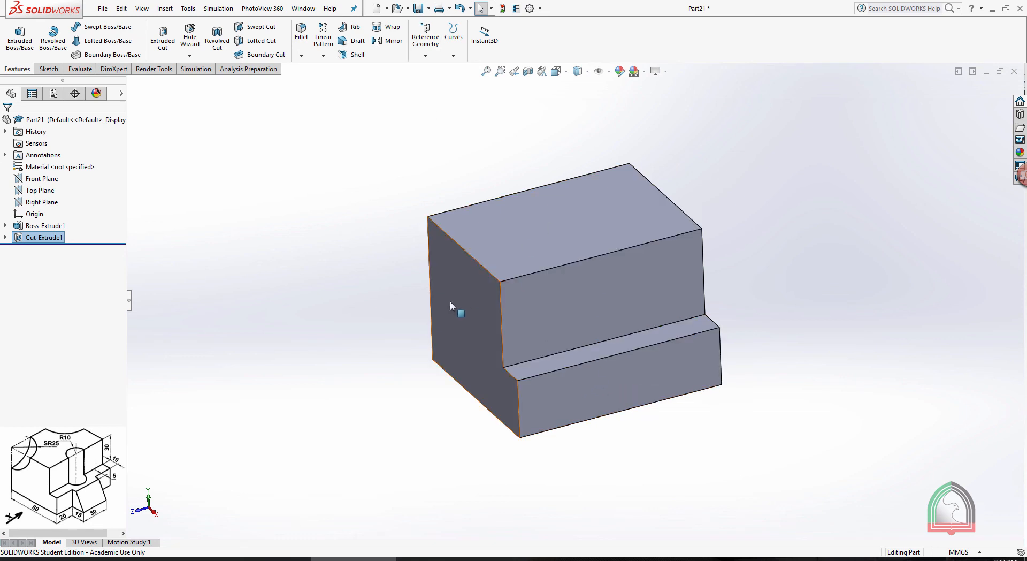
pyautogui.click(38, 178)
pyautogui.moveTo(183, 260); pyautogui.dragTo(260, 278, button='middle')
pyautogui.click(330, 142)
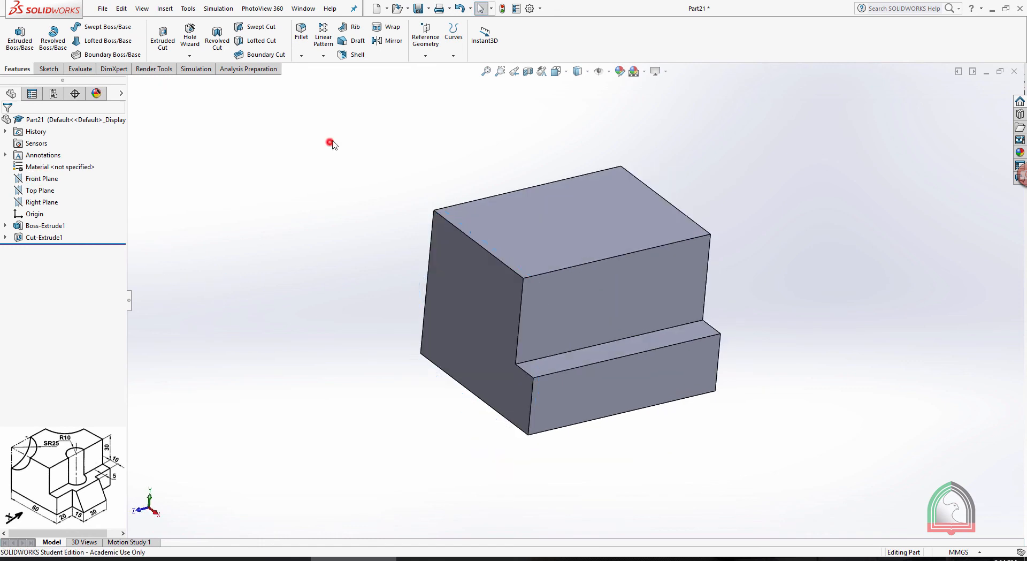
# Create a reference plane midway between the block's front and back faces
pyautogui.click(428, 51)
pyautogui.click(435, 68)
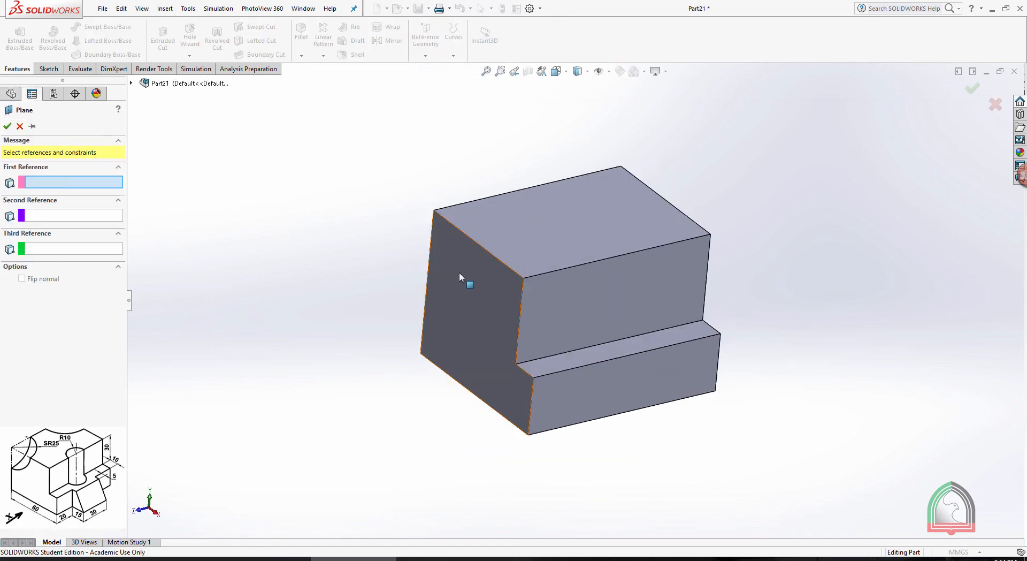
pyautogui.moveTo(337, 248); pyautogui.dragTo(325, 245, button='middle')
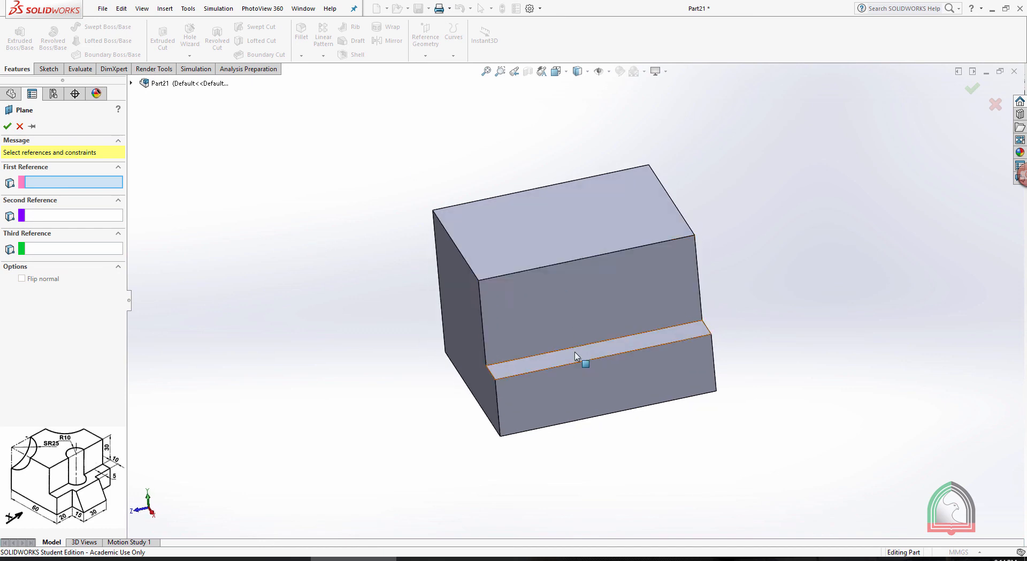
pyautogui.moveTo(428, 299); pyautogui.dragTo(390, 298, button='middle')
pyautogui.click(460, 300)
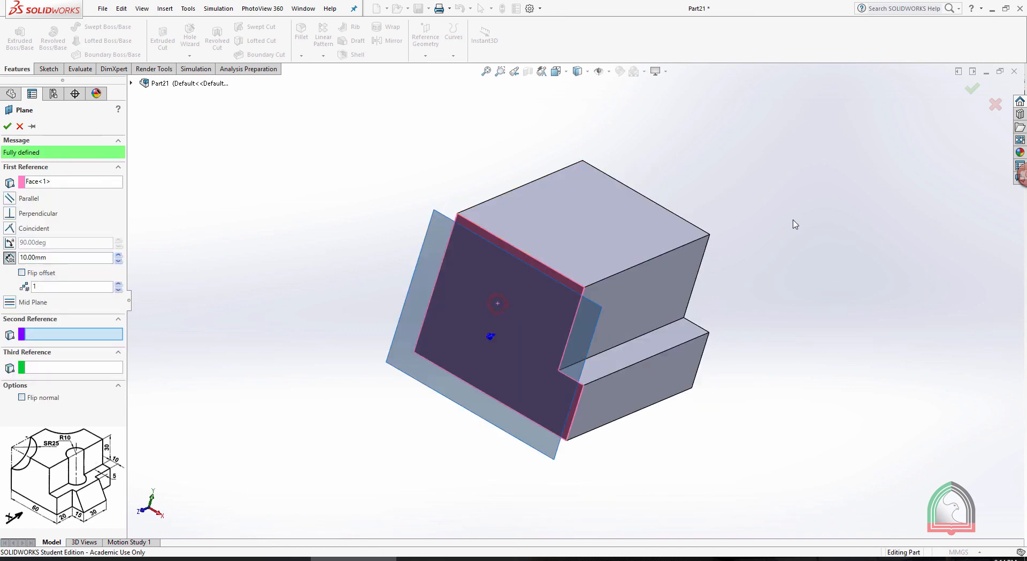
pyautogui.moveTo(794, 222); pyautogui.dragTo(529, 177, button='middle')
pyautogui.click(672, 236)
pyautogui.click(7, 126)
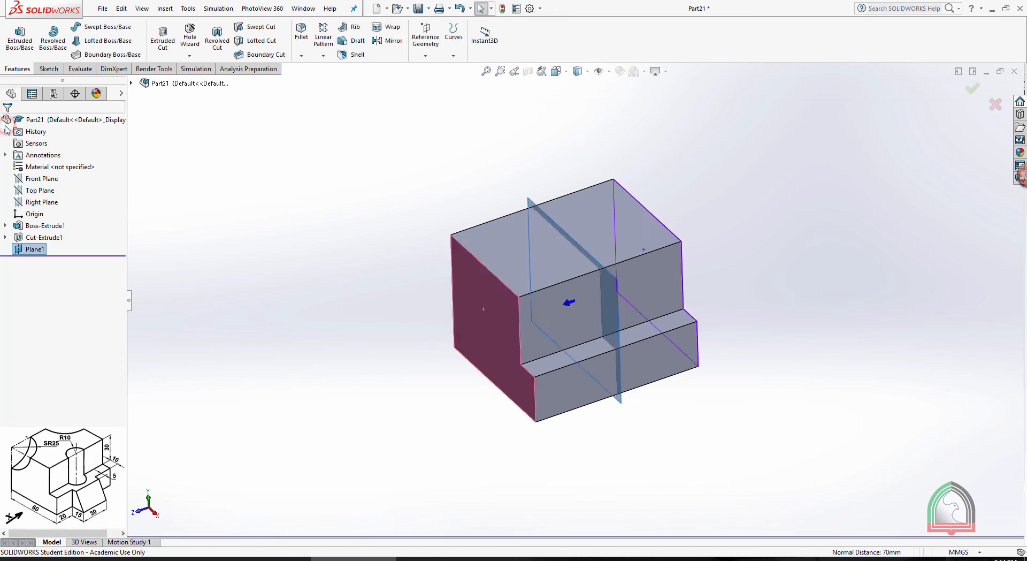
# Start a sketch on the new mid plane and view it normal to the plane
pyautogui.click(567, 234)
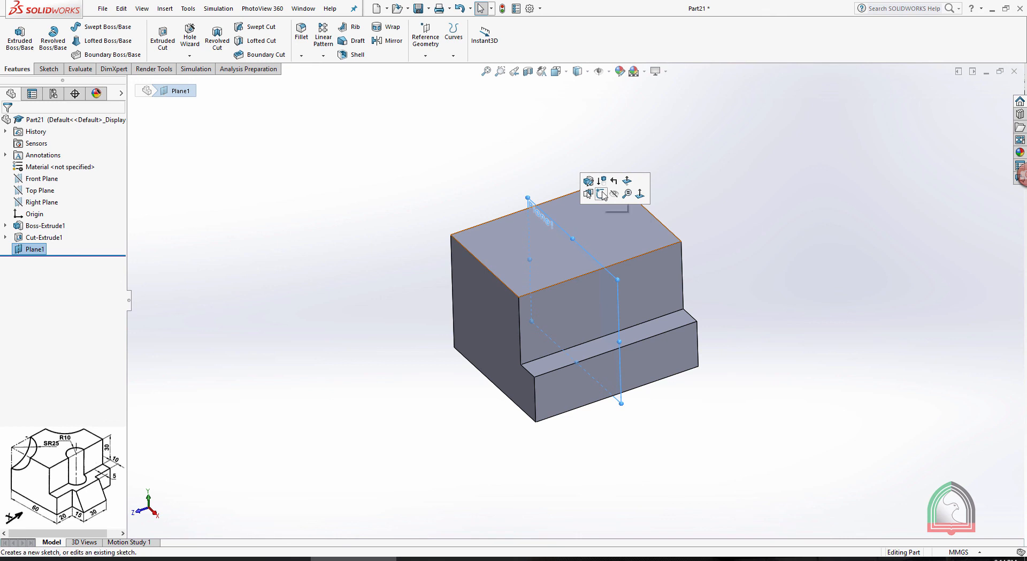
pyautogui.click(602, 193)
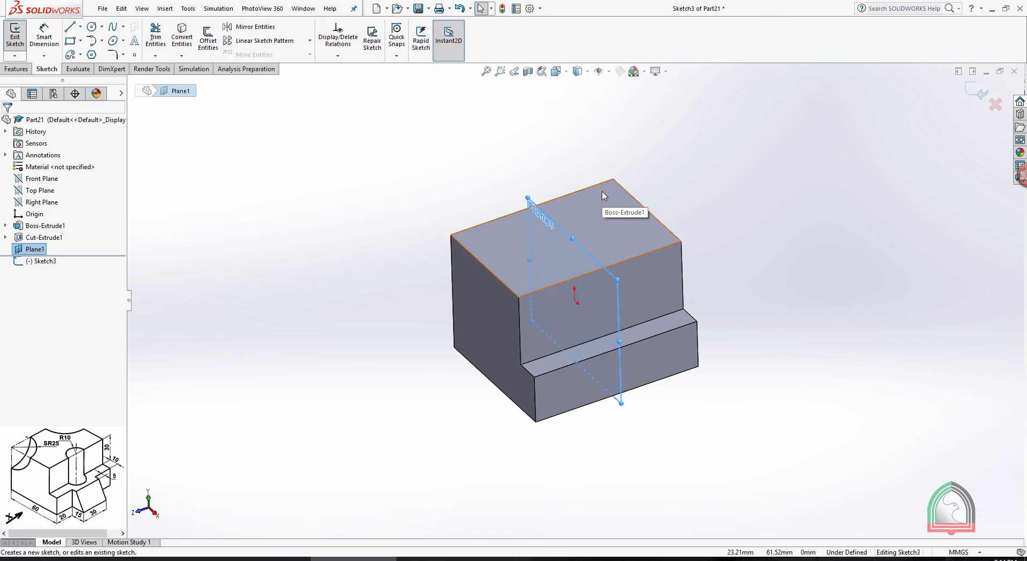
pyautogui.press('space')
pyautogui.click(649, 109)
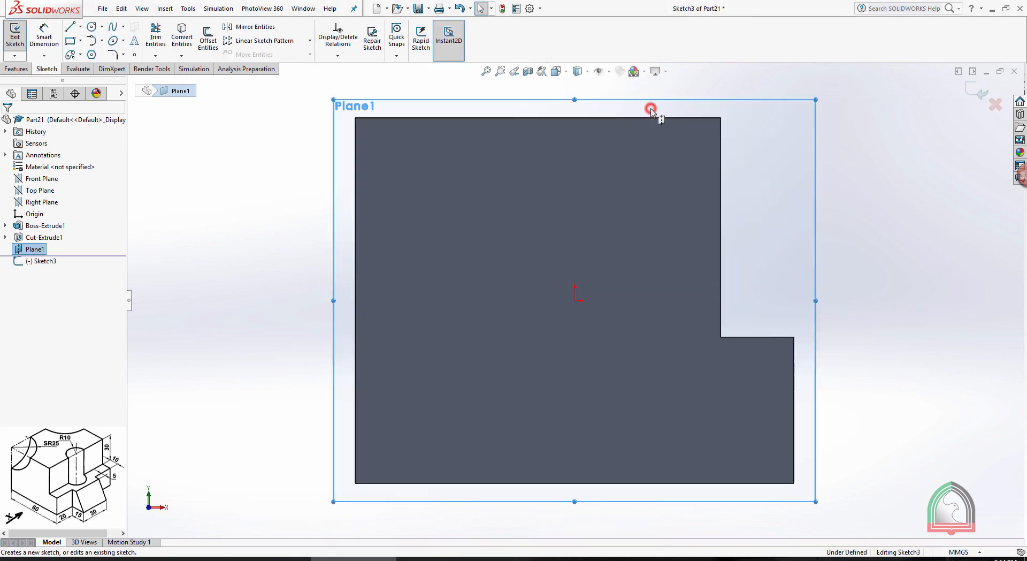
pyautogui.press('f')
pyautogui.click(814, 384)
pyautogui.scroll(-2, 814, 384)
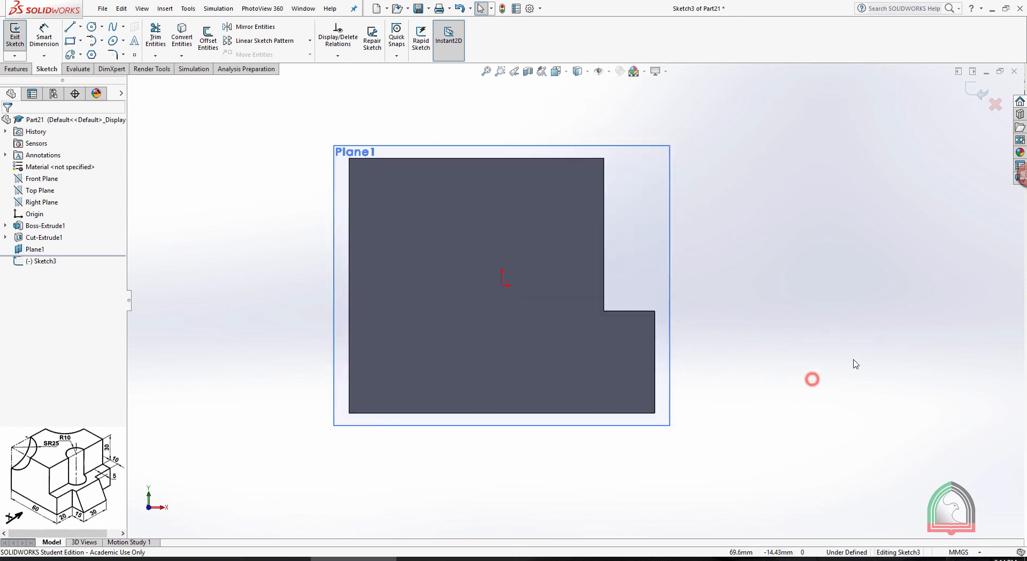
pyautogui.scroll(-2, 835, 360)
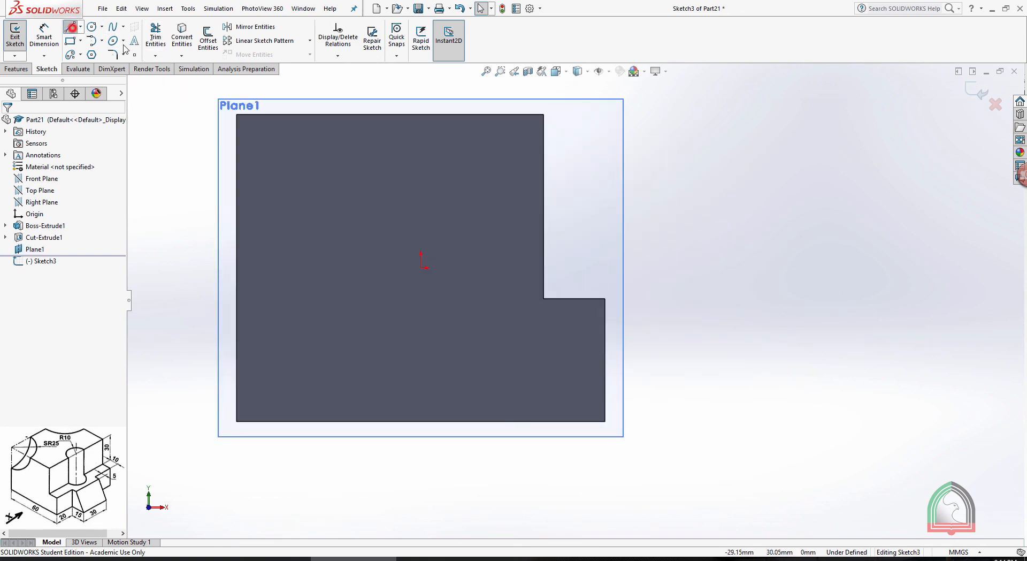
# Draw a 5 mm horizontal line outward from the step's outer corner and a sloped line down to base level, ending about 19 mm from the block
pyautogui.click(605, 298)
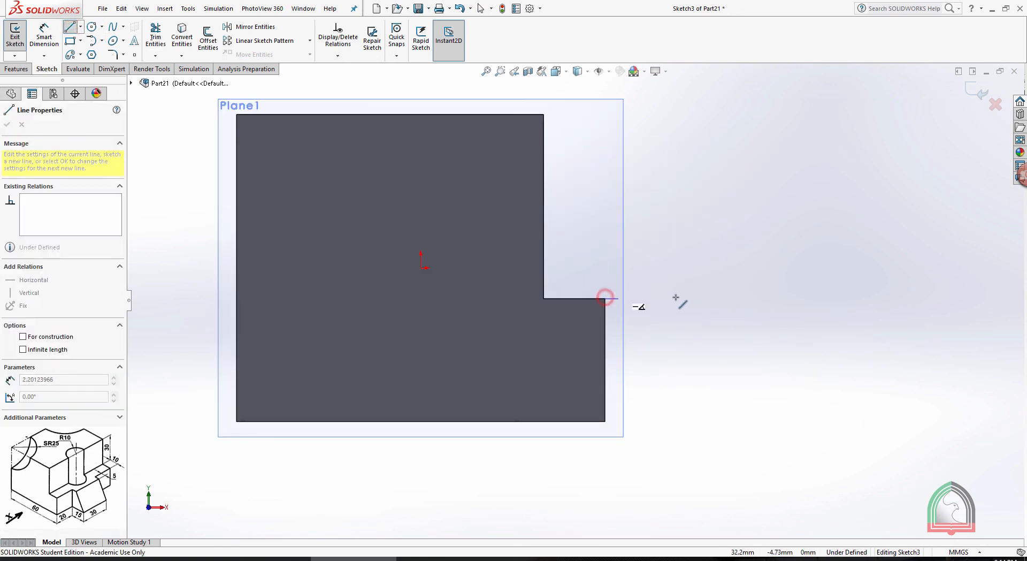
pyautogui.write('5')
pyautogui.press('Return')
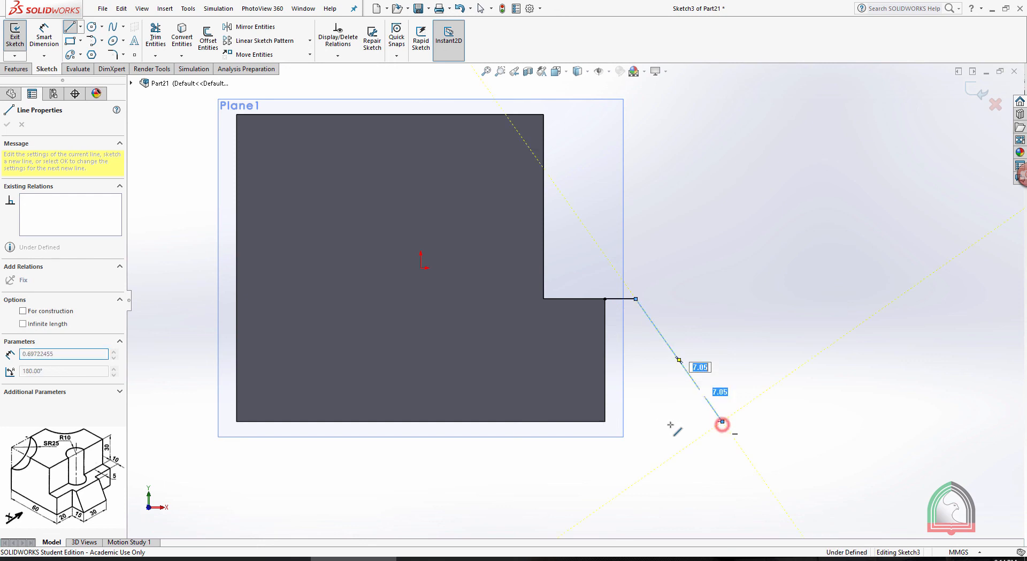
pyautogui.click(723, 421)
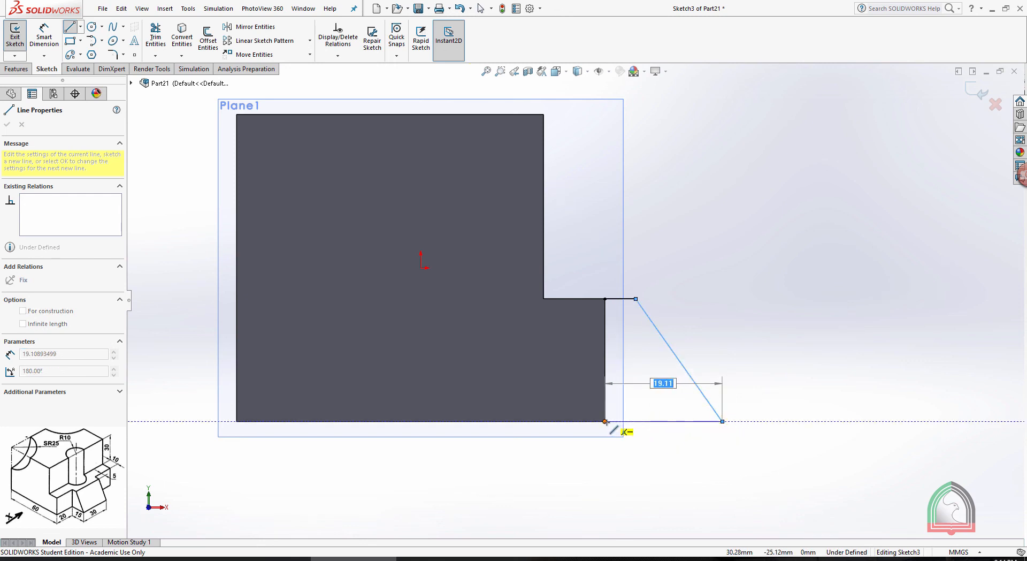
pyautogui.write('15')
pyautogui.press('Return')
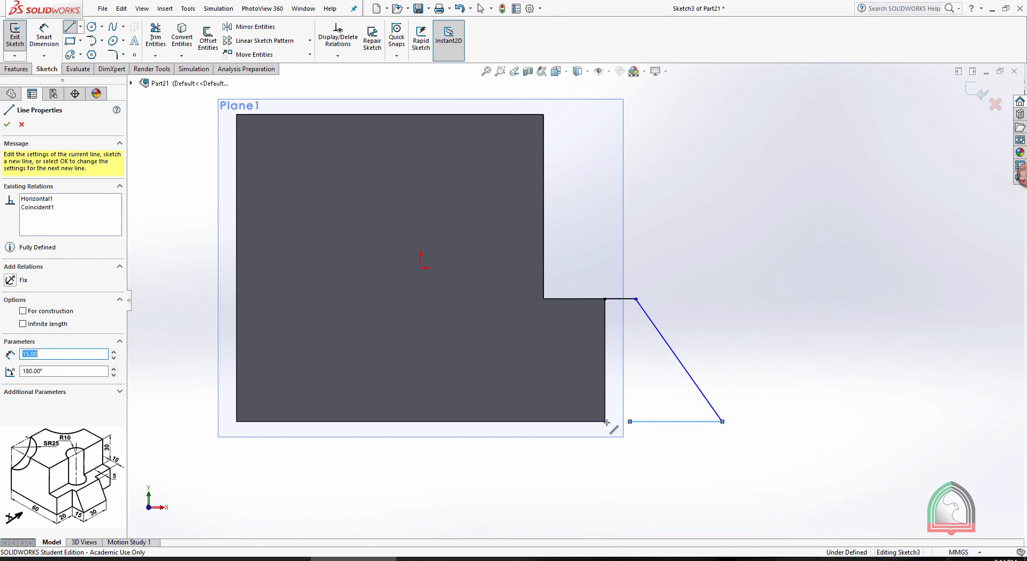
pyautogui.press('Escape')
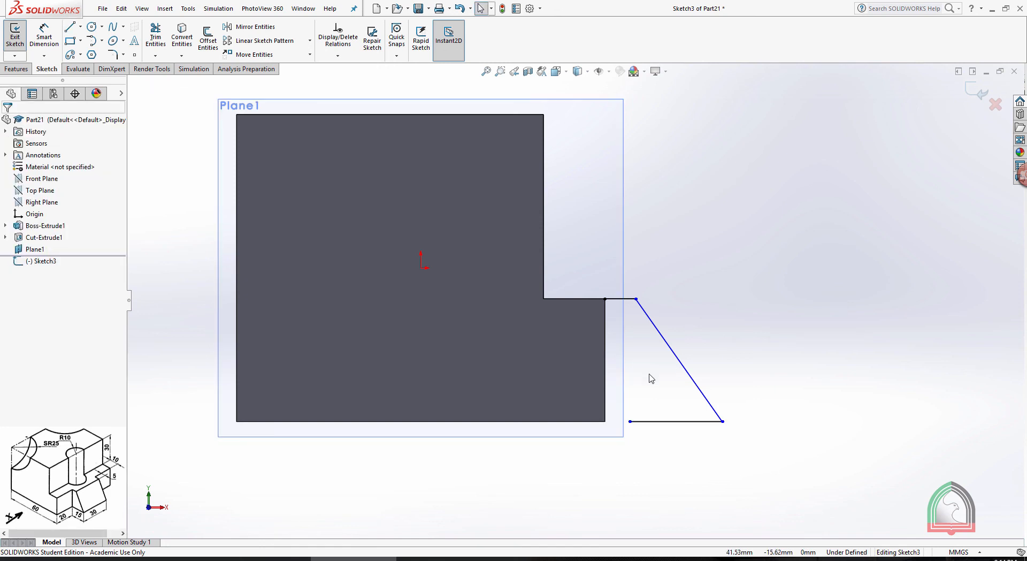
pyautogui.click(69, 27)
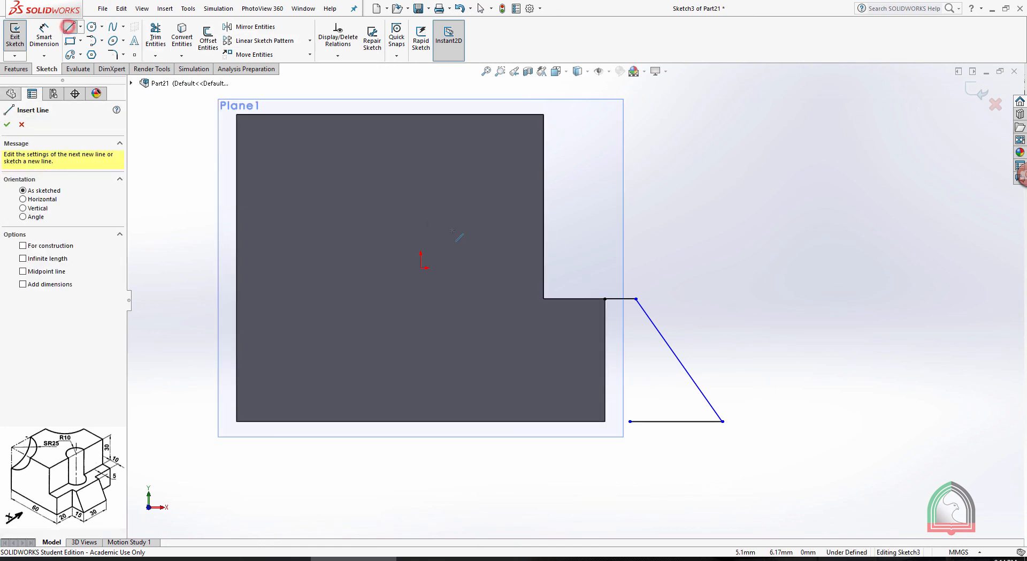
pyautogui.press('Escape')
pyautogui.moveTo(700, 472); pyautogui.dragTo(638, 417)
pyautogui.press('Delete')
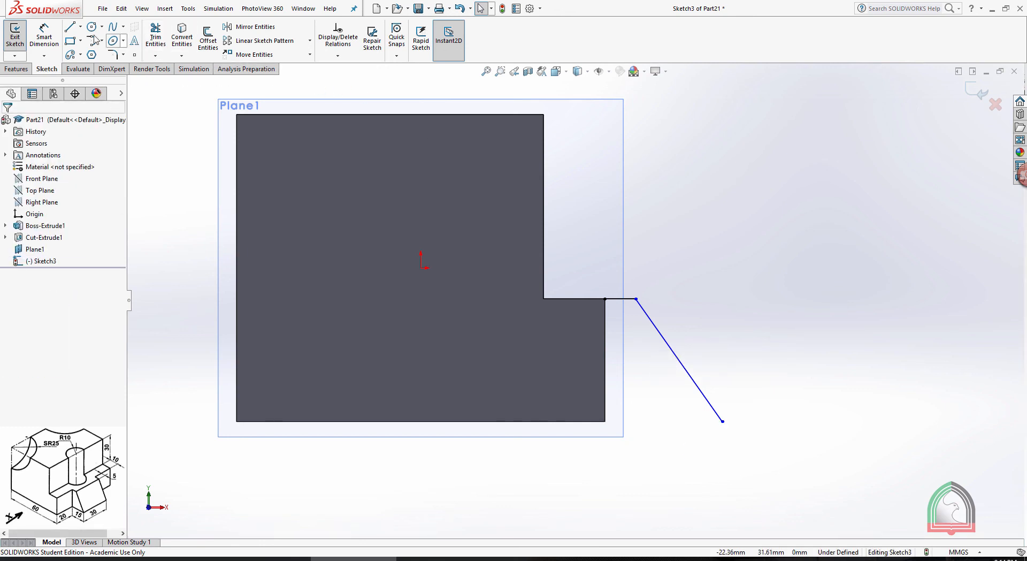
# Close the profile with a line along base level to the block's lower corner and a vertical line up the step's outer edge
pyautogui.click(69, 26)
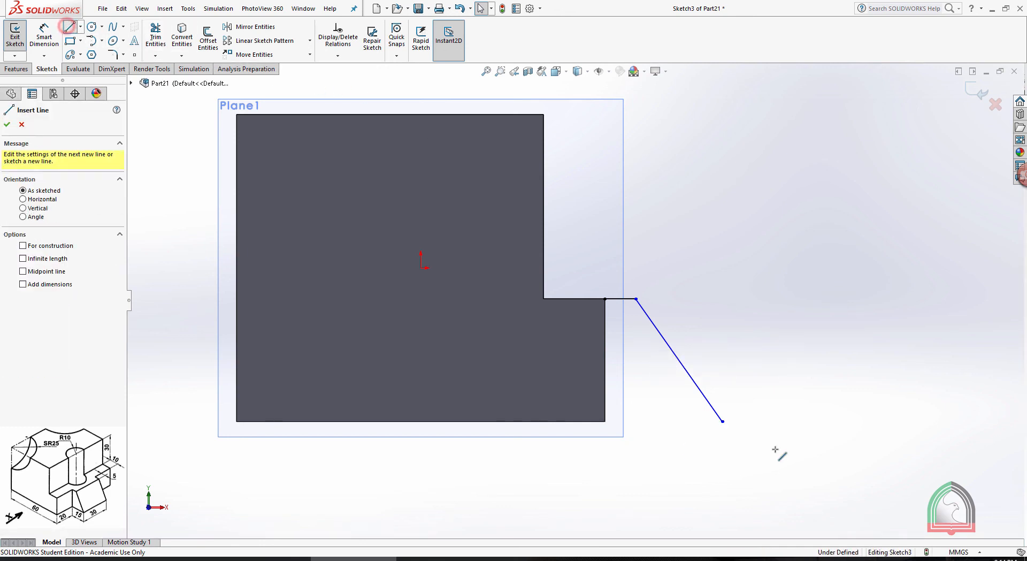
pyautogui.click(722, 421)
pyautogui.click(605, 421)
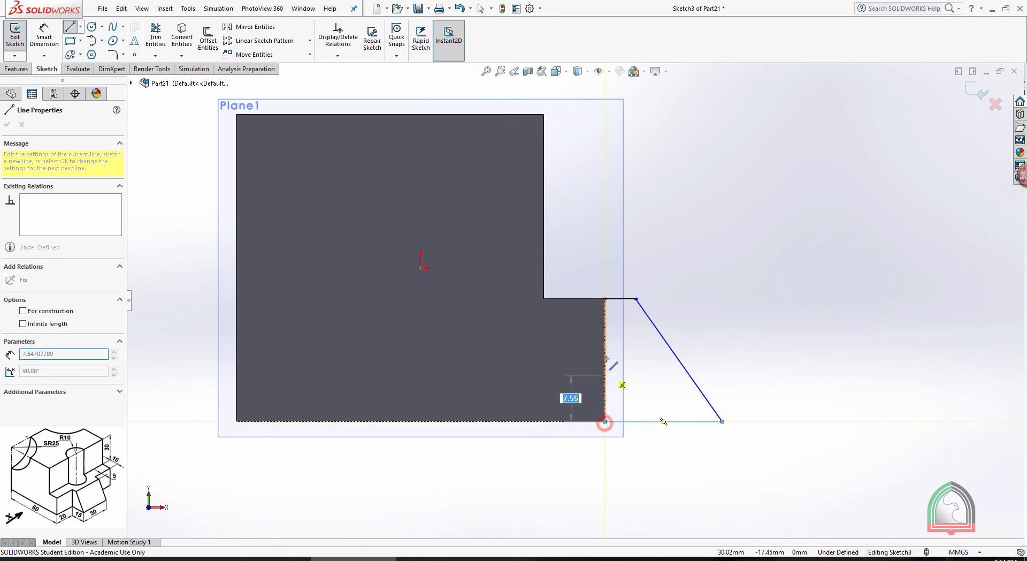
pyautogui.click(605, 298)
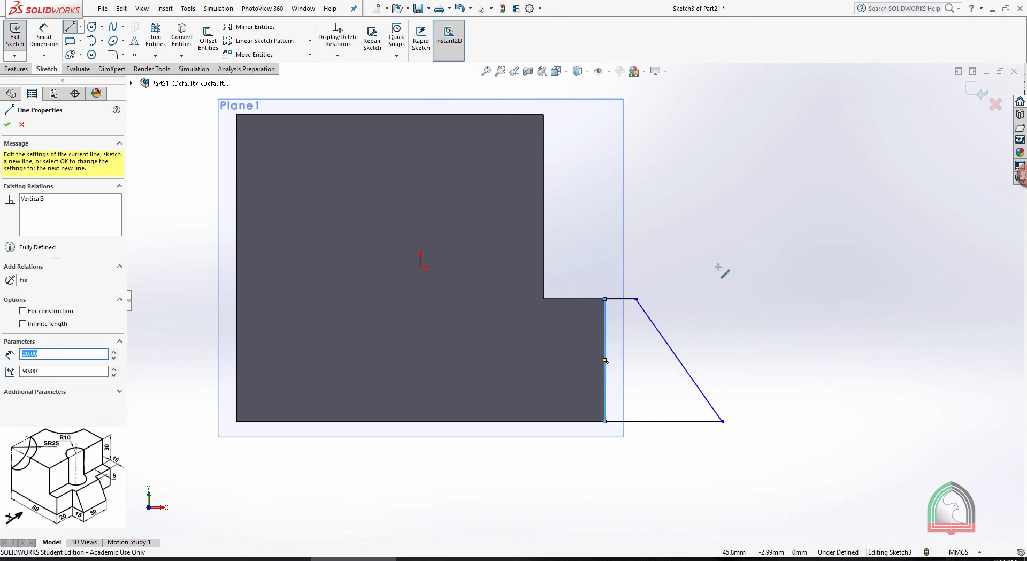
pyautogui.press('Escape')
# Dimension the wedge profile with a 15 mm base and a 5 mm upper edge, and close the sketch
pyautogui.click(44, 33)
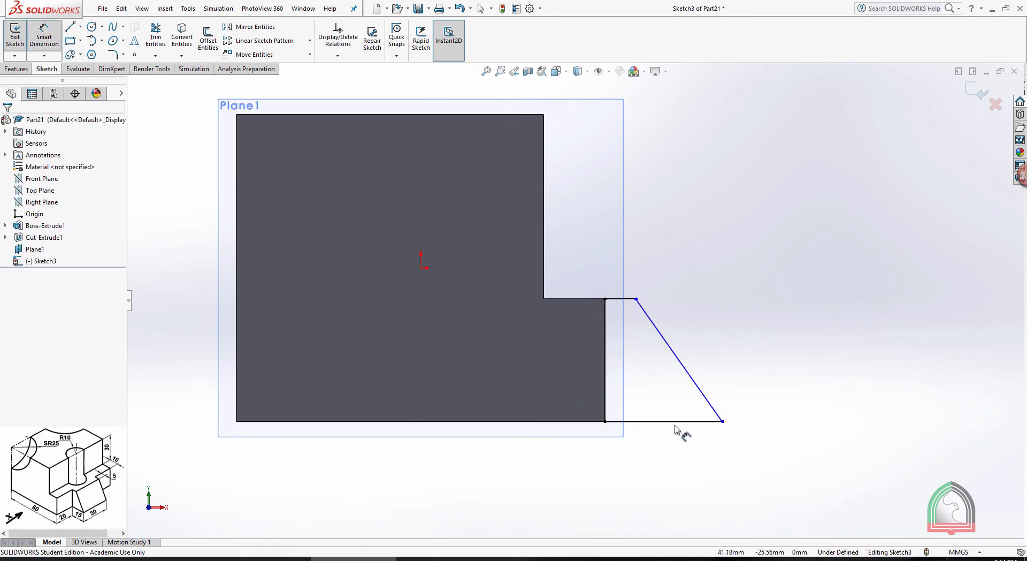
pyautogui.click(676, 422)
pyautogui.click(665, 458)
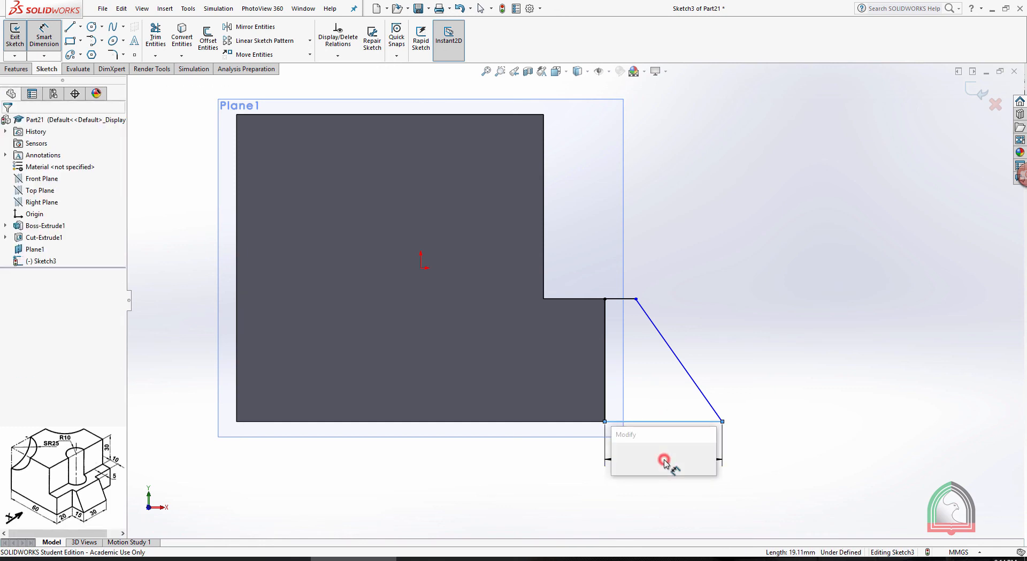
pyautogui.write('15')
pyautogui.press('Return')
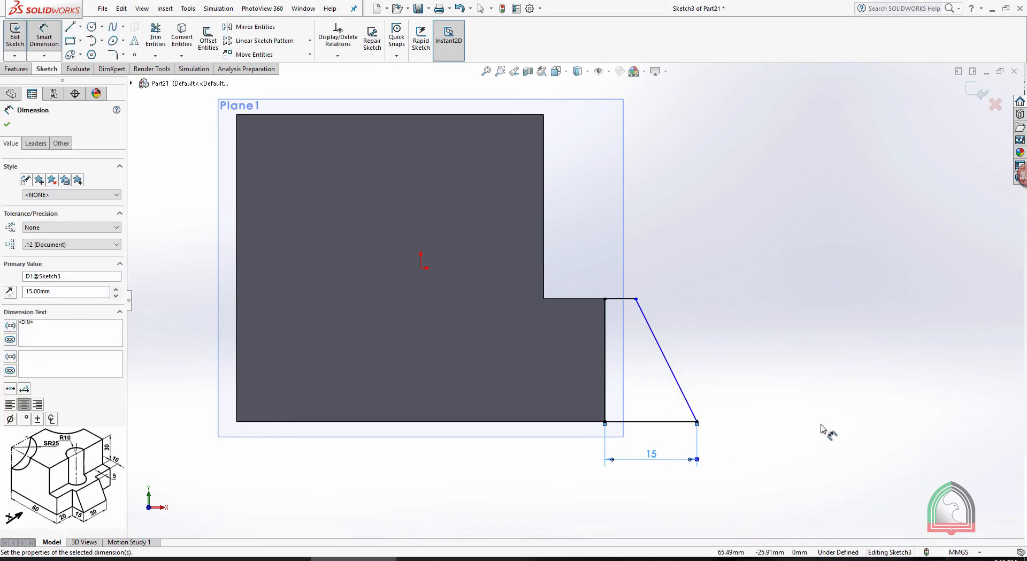
pyautogui.click(820, 424)
pyautogui.click(617, 298)
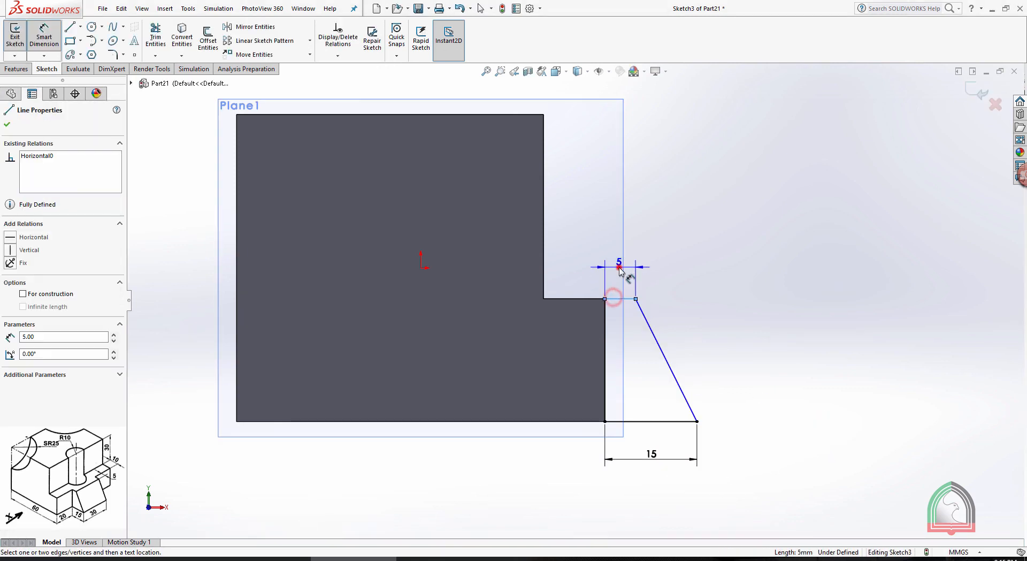
pyautogui.click(619, 266)
pyautogui.click(573, 265)
pyautogui.click(798, 216)
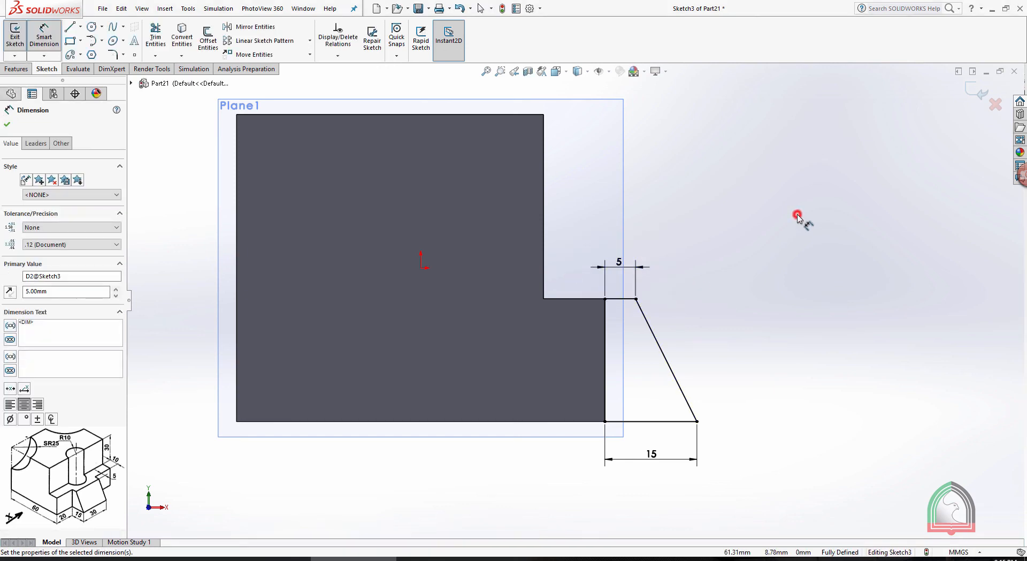
pyautogui.click(977, 92)
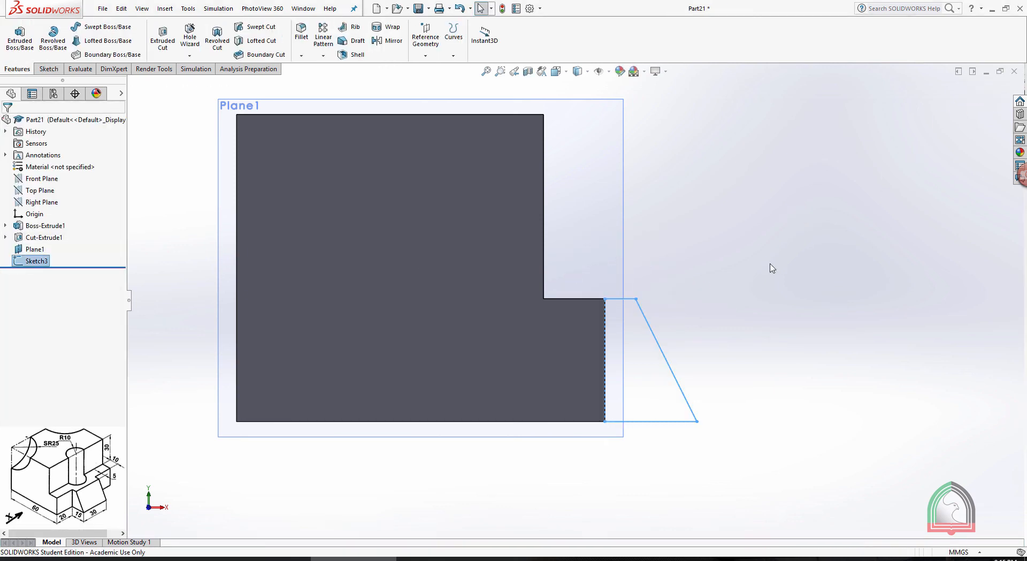
# Extrude the wedge profile as a boss with the Mid Plane end condition and a 30 mm depth
pyautogui.moveTo(771, 268); pyautogui.dragTo(692, 323, button='middle')
pyautogui.moveTo(715, 289); pyautogui.dragTo(687, 307, button='middle')
pyautogui.click(19, 36)
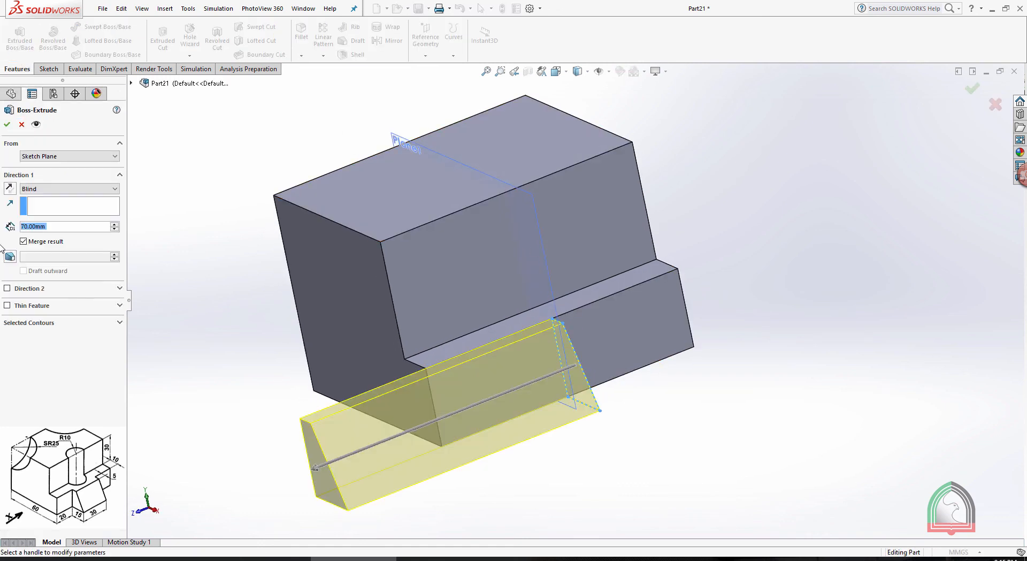
pyautogui.click(38, 188)
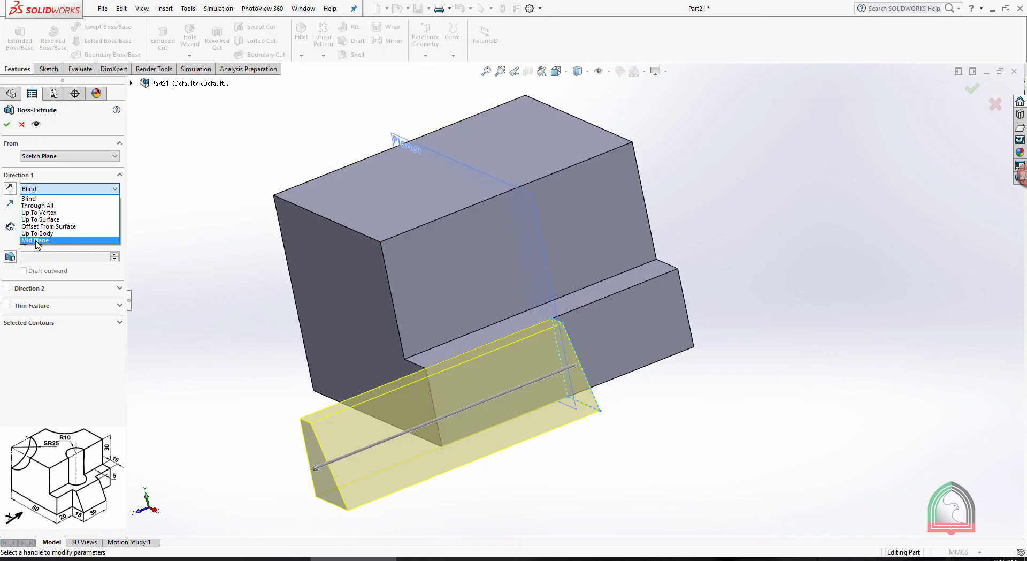
pyautogui.click(36, 239)
pyautogui.write('3')
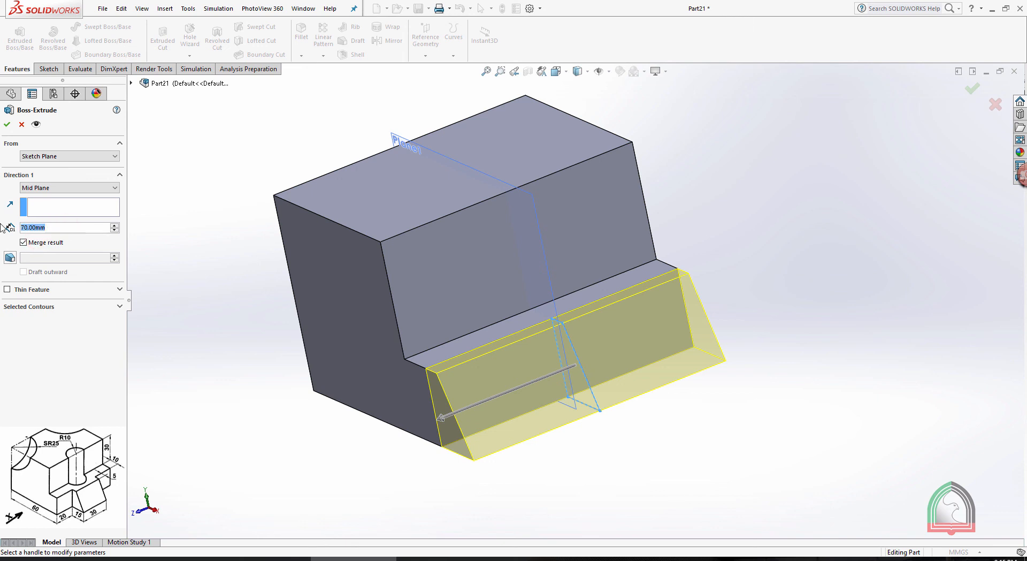
pyautogui.write('0')
pyautogui.press('Return')
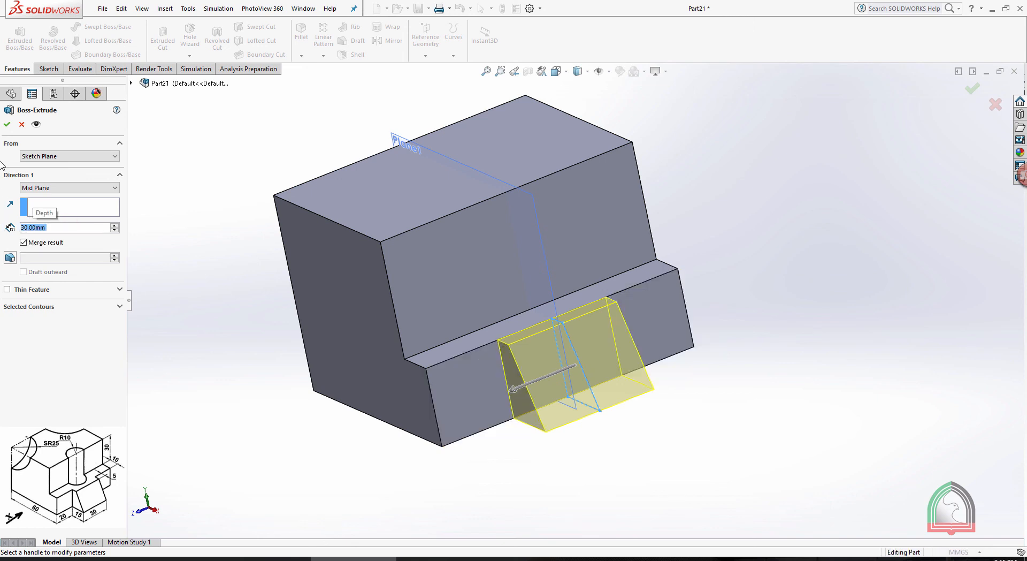
pyautogui.click(7, 125)
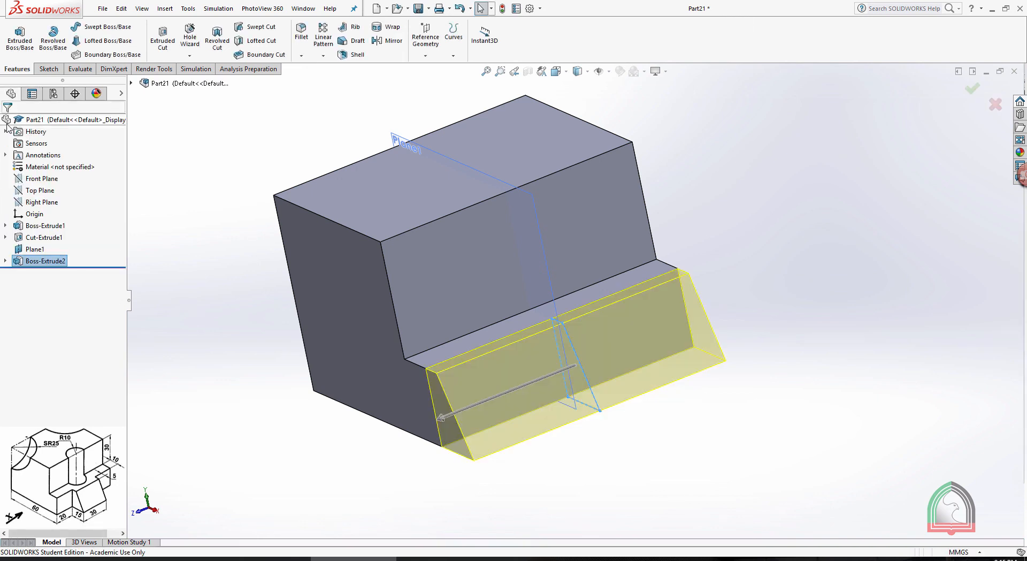
# Hide the reference plane running through the middle of the block
pyautogui.scroll(1, 663, 147)
pyautogui.moveTo(675, 144); pyautogui.dragTo(729, 146, button='middle')
pyautogui.scroll(1, 473, 170)
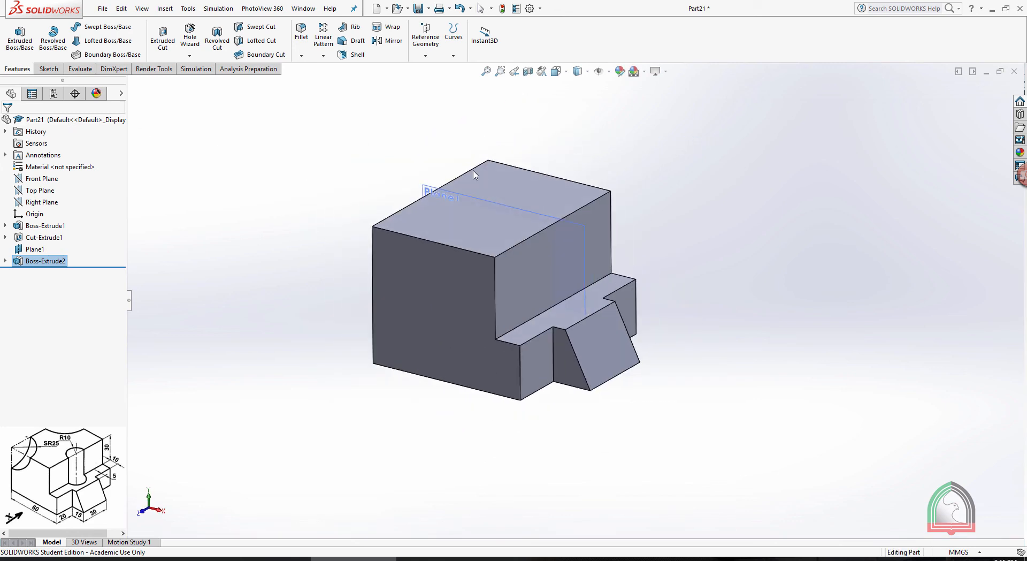
pyautogui.click(456, 191)
pyautogui.click(516, 161)
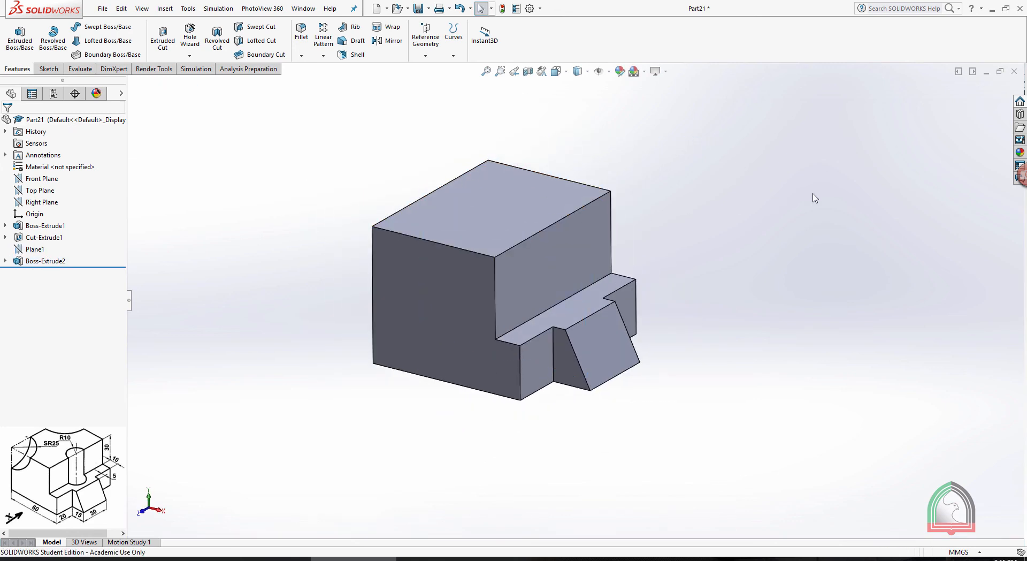
# Select the block's top face and switch to the Exercise 04 drawing to check the remaining features
pyautogui.scroll(-3, 474, 221)
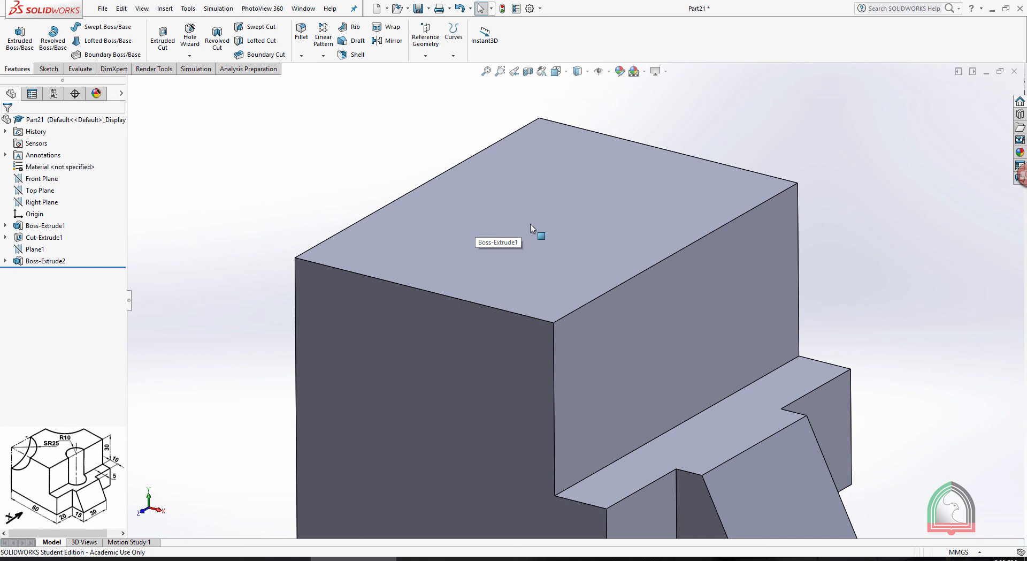
pyautogui.click(584, 215)
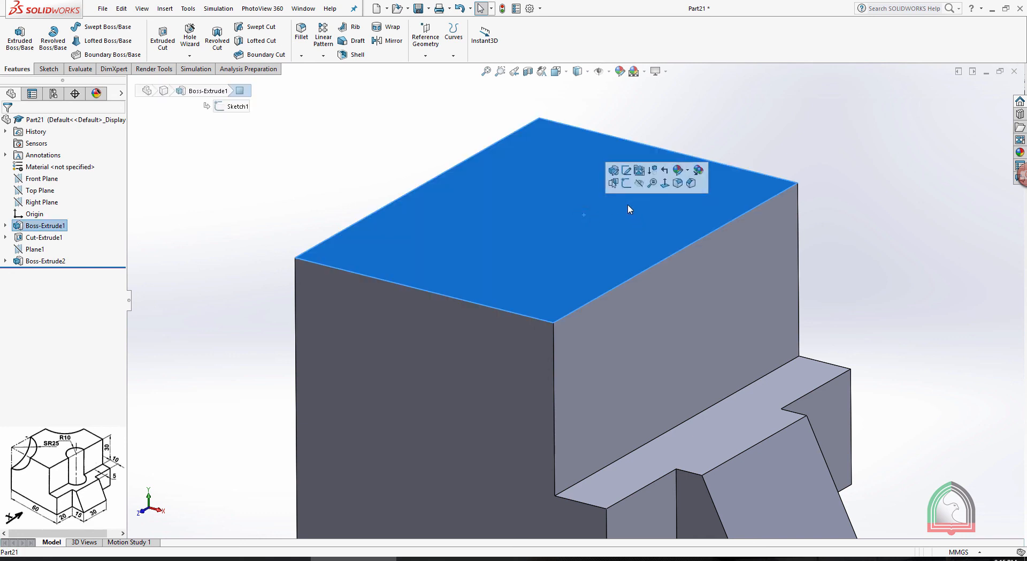
pyautogui.click(458, 558)
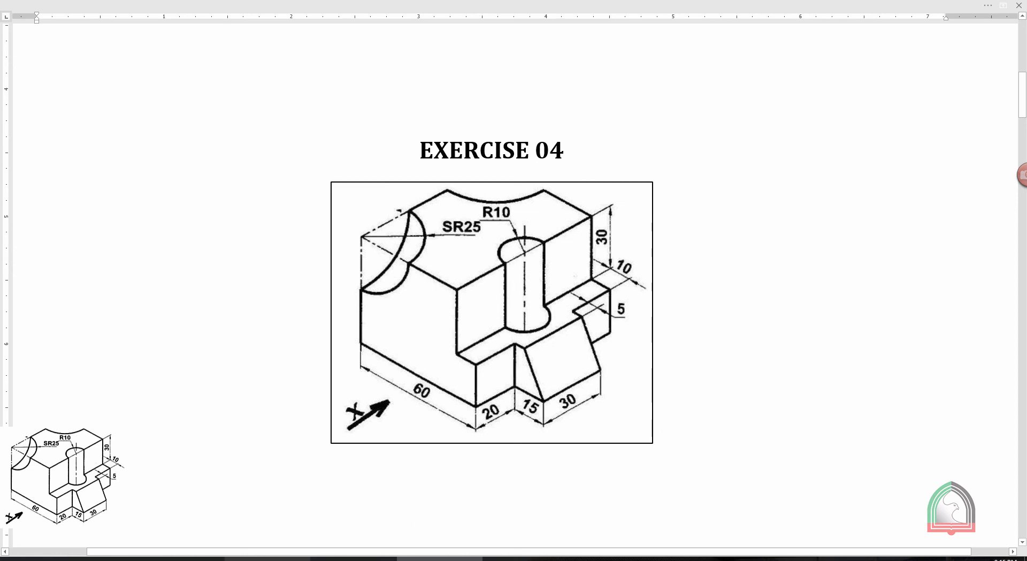
# Sketch a 20 mm diameter circle on the block's top face, centred on the midpoint of the edge above the step, and close the sketch
pyautogui.click(355, 558)
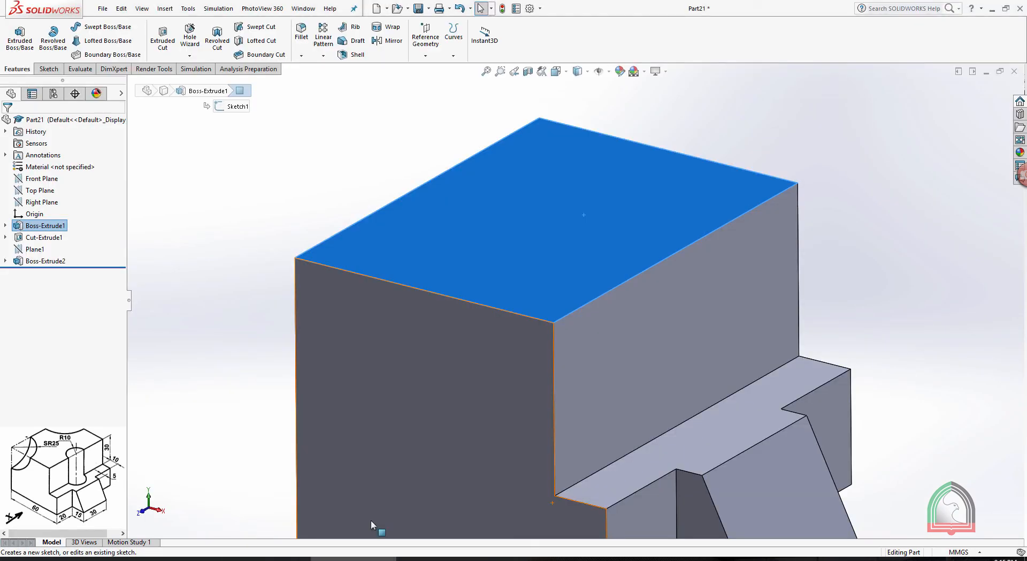
pyautogui.click(621, 226)
pyautogui.click(665, 191)
pyautogui.press('space')
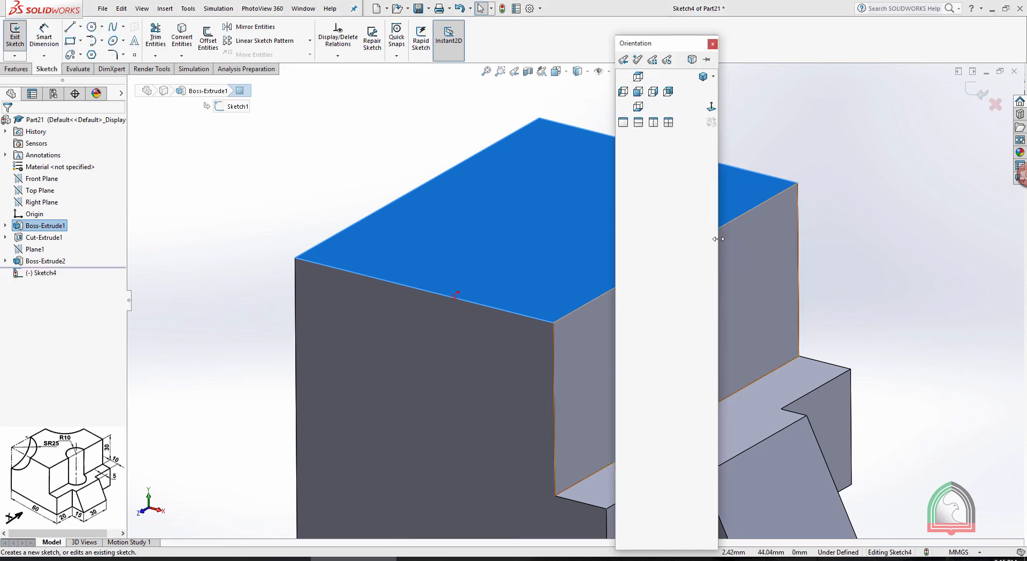
pyautogui.click(717, 106)
pyautogui.click(836, 172)
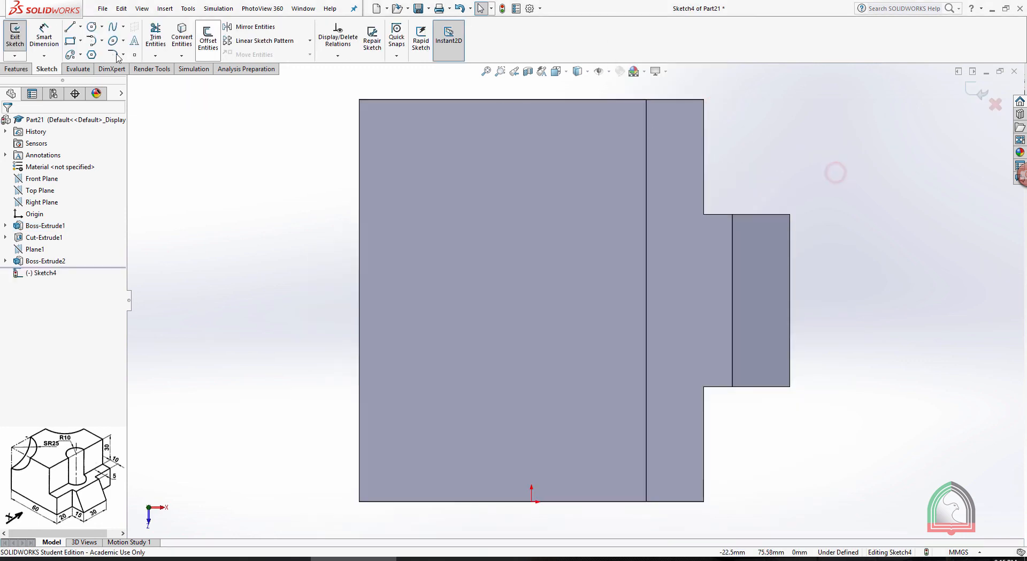
pyautogui.click(91, 26)
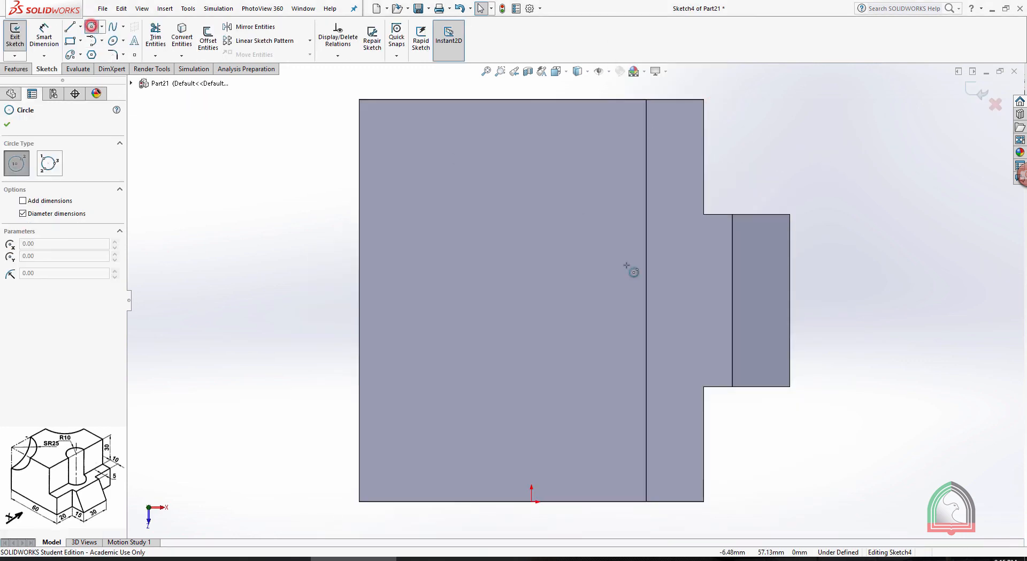
pyautogui.click(645, 301)
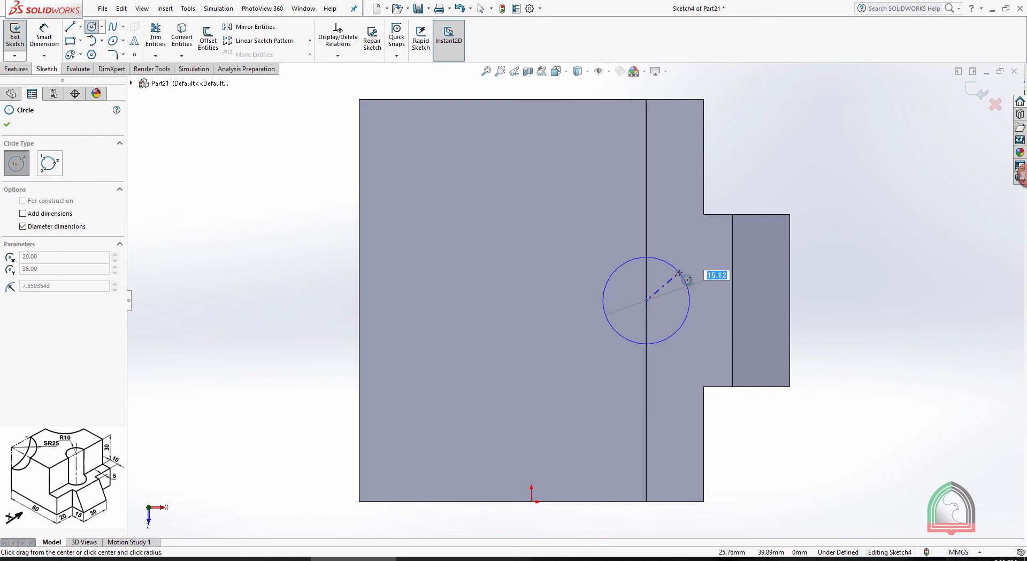
pyautogui.press('Return')
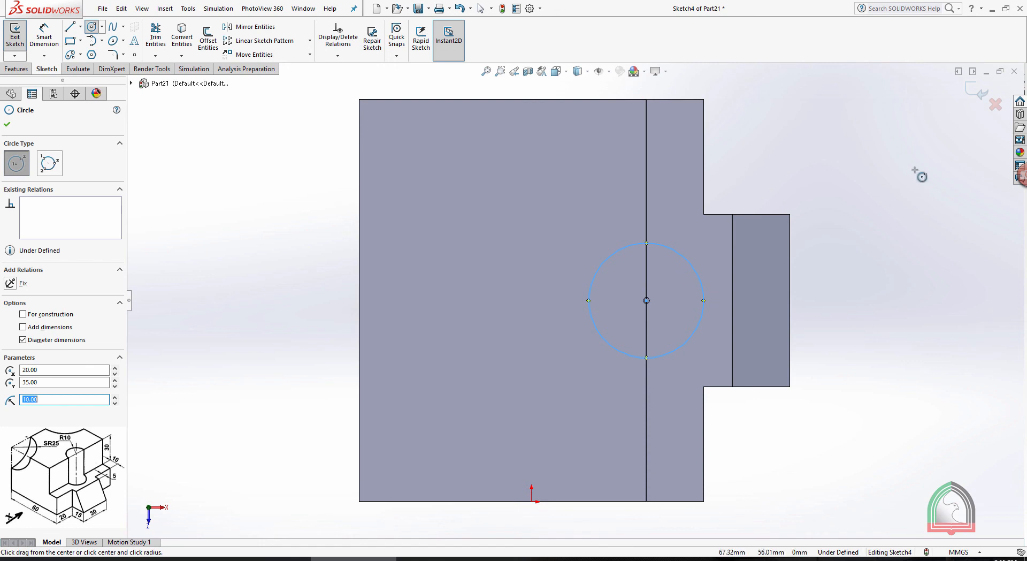
pyautogui.click(980, 95)
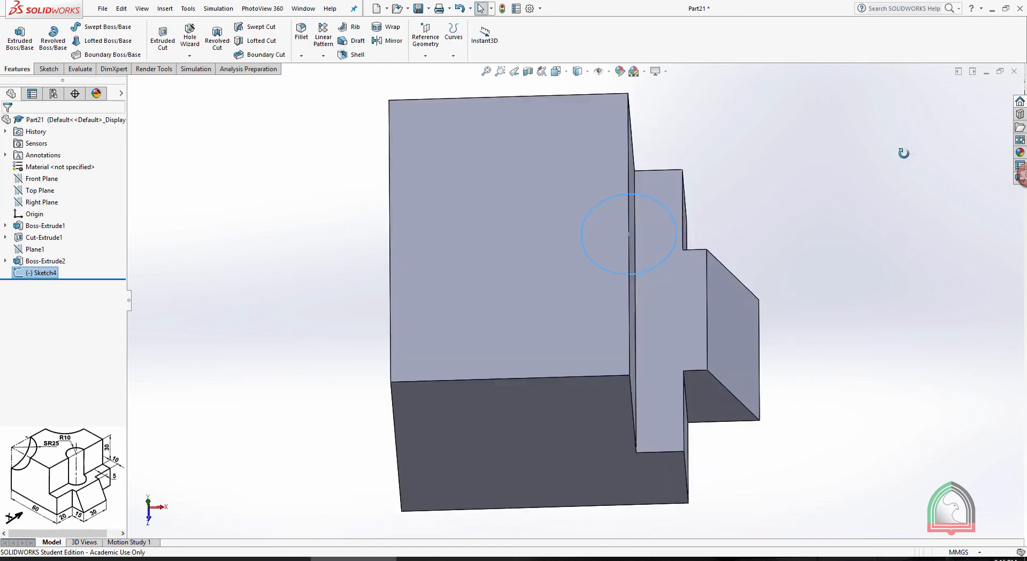
# Cut the circle through the block and step with an Extruded Cut set to Through All
pyautogui.click(162, 39)
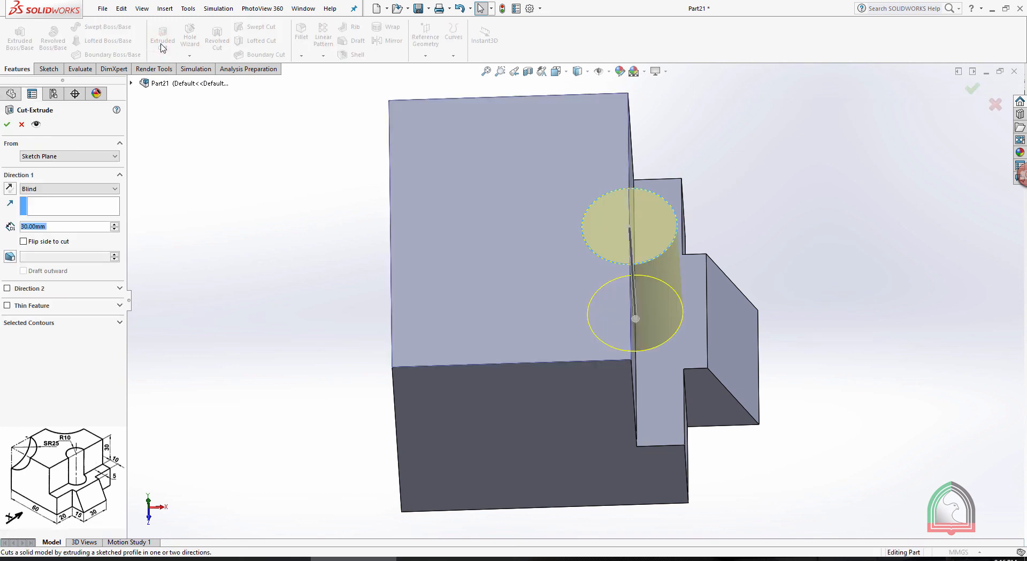
pyautogui.click(55, 188)
pyautogui.click(46, 205)
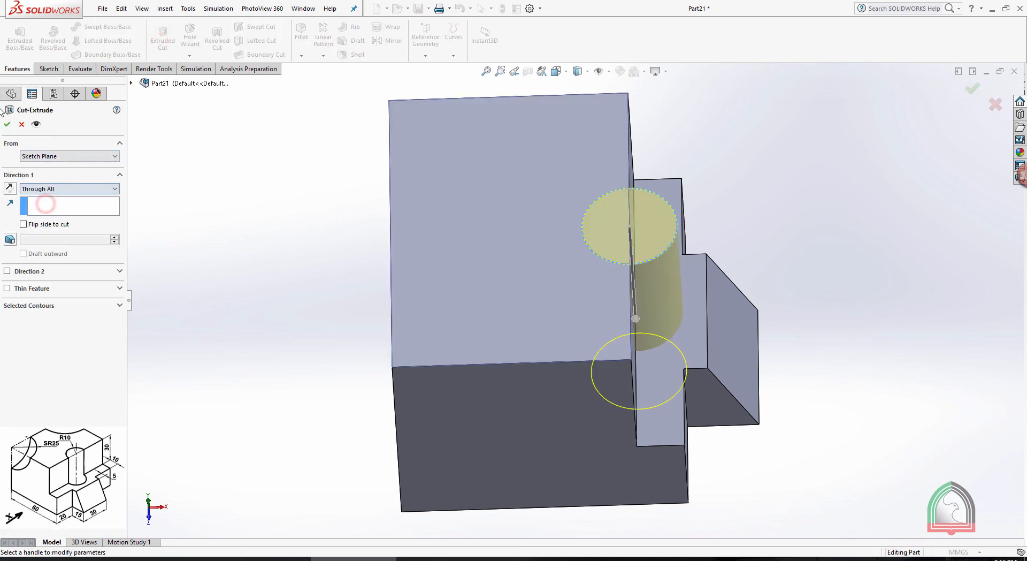
pyautogui.click(7, 124)
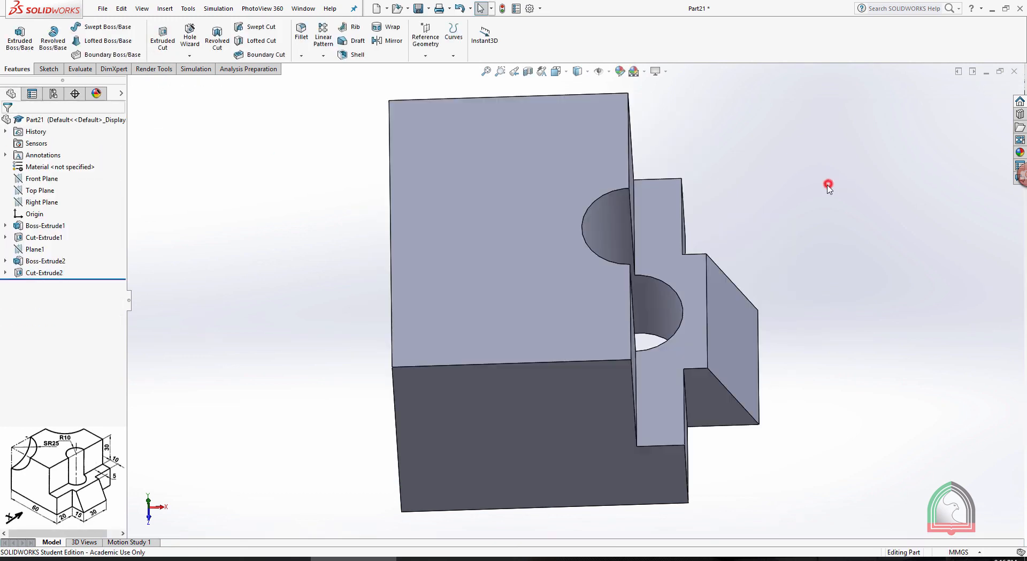
pyautogui.moveTo(830, 183); pyautogui.dragTo(786, 229, button='middle')
pyautogui.scroll(1, 516, 183)
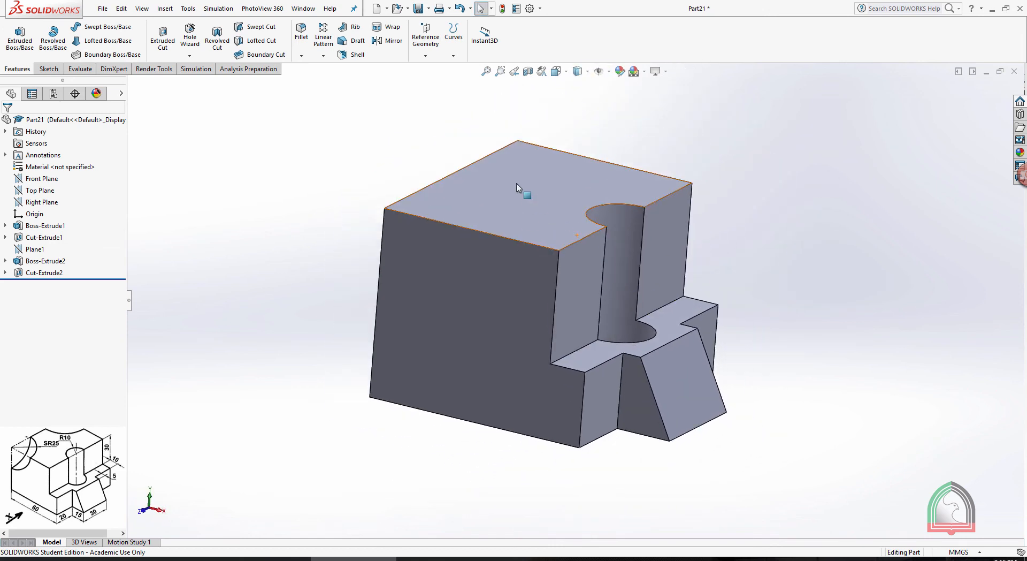
# Check the drawing's SR25 cut, then sketch a circle about 43 mm in diameter on the stepped front face, centred on its upper outer corner
pyautogui.click(438, 559)
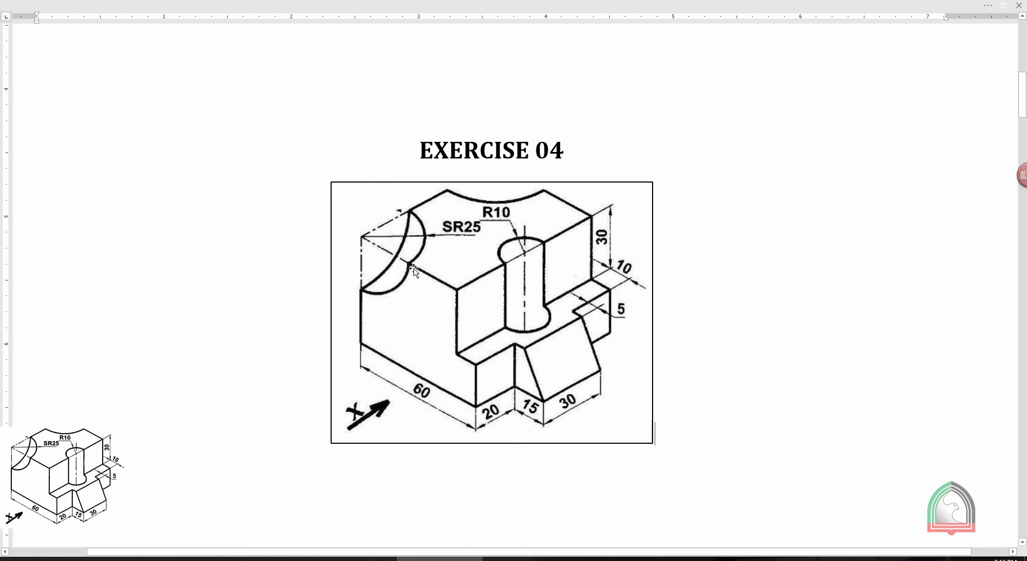
pyautogui.click(354, 558)
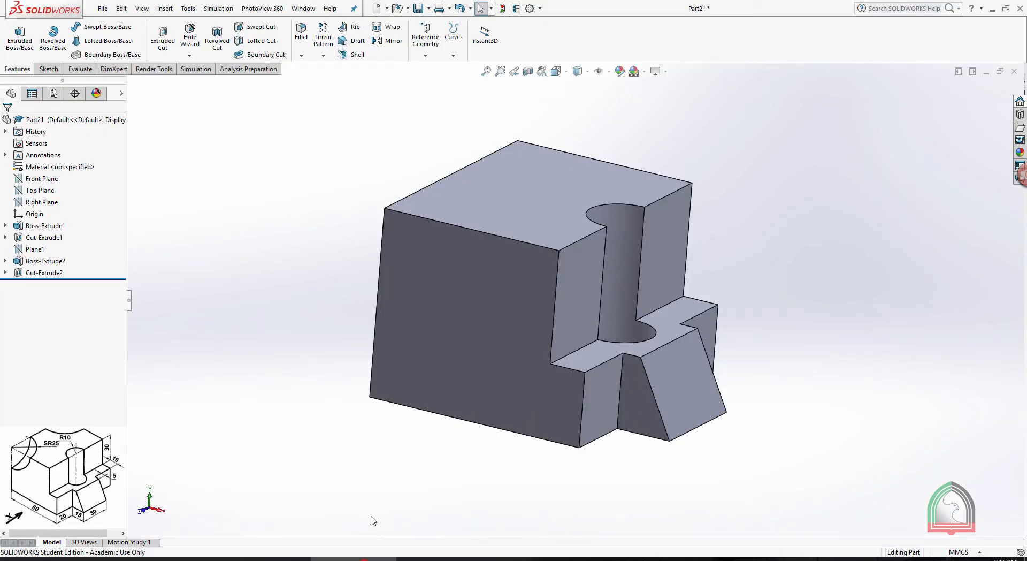
pyautogui.click(439, 292)
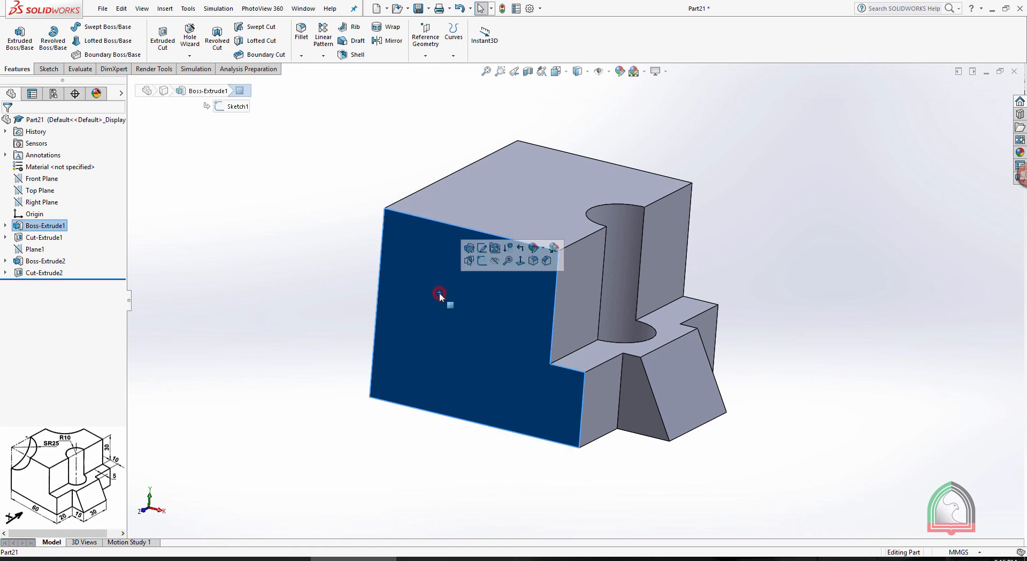
pyautogui.click(482, 260)
pyautogui.press('space')
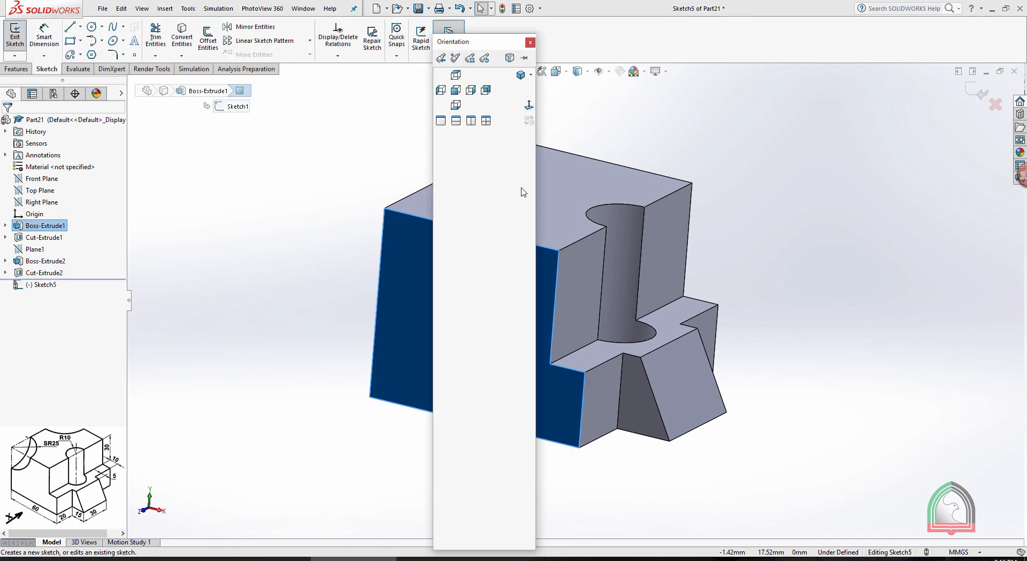
pyautogui.click(530, 105)
pyautogui.click(766, 128)
pyautogui.press('f')
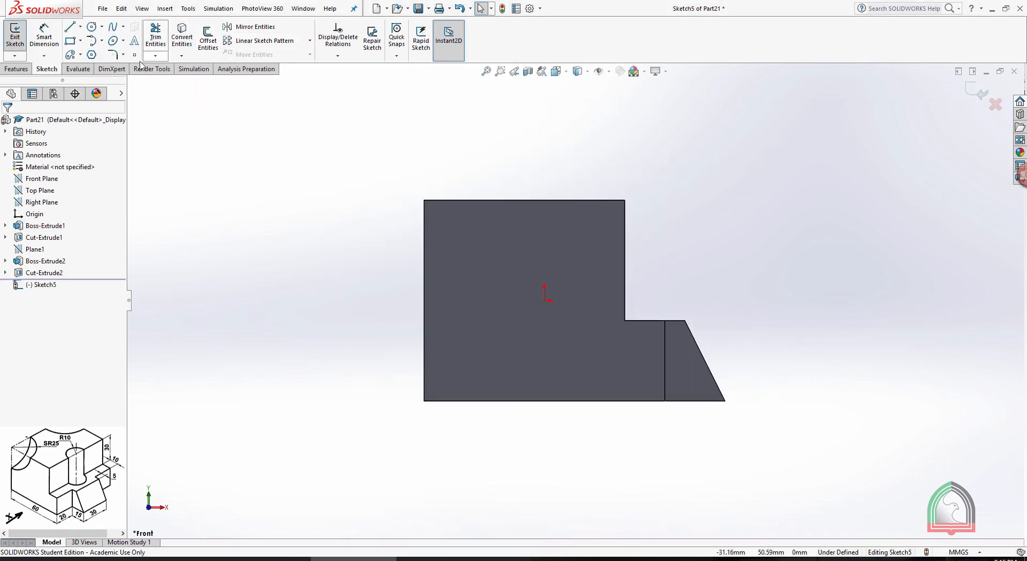
pyautogui.click(91, 27)
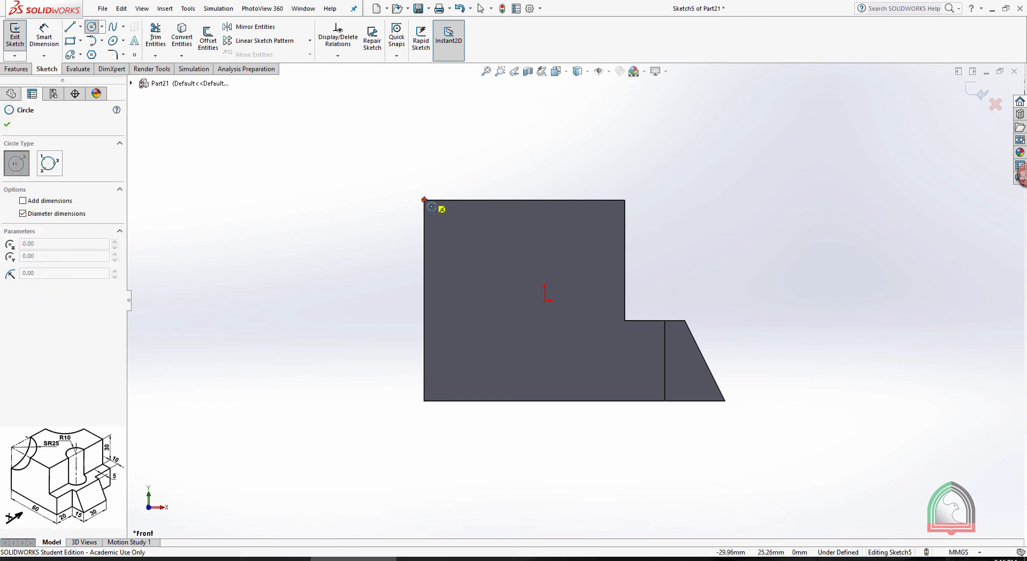
pyautogui.click(425, 200)
pyautogui.click(484, 266)
pyautogui.press('Escape')
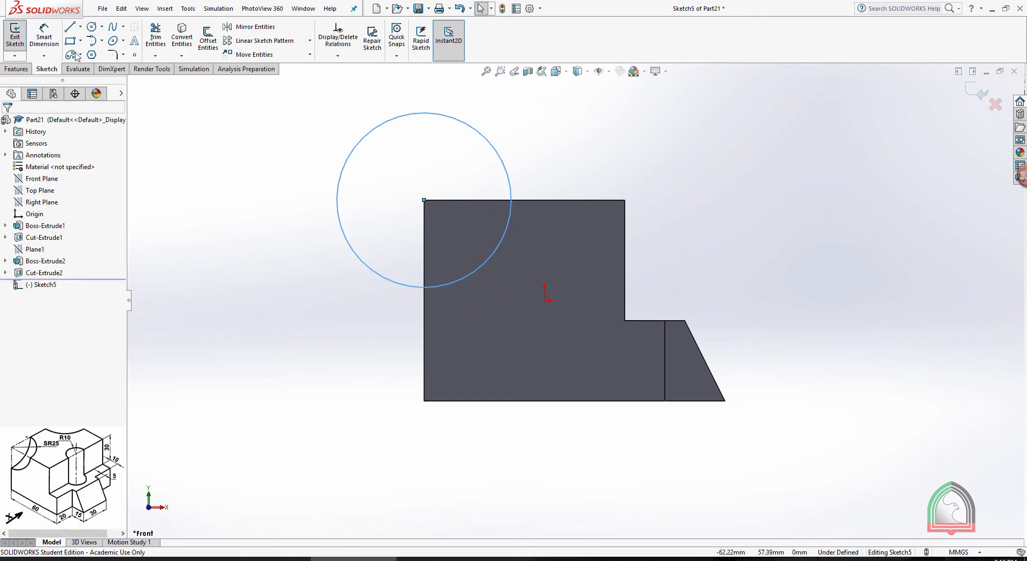
# Dimension the corner circle with a 50 mm diameter
pyautogui.moveTo(455, 558)
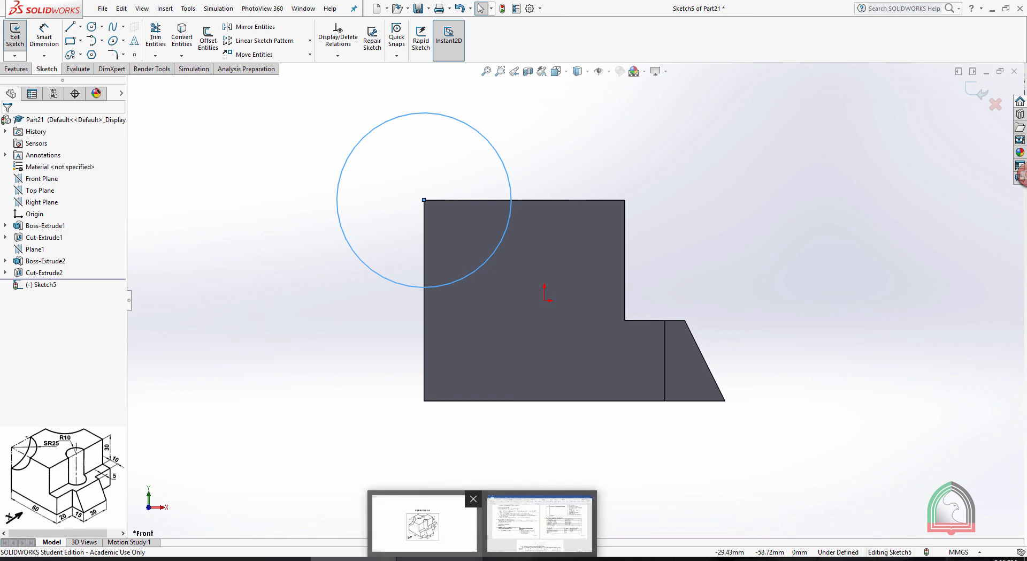
pyautogui.click(44, 37)
pyautogui.click(470, 275)
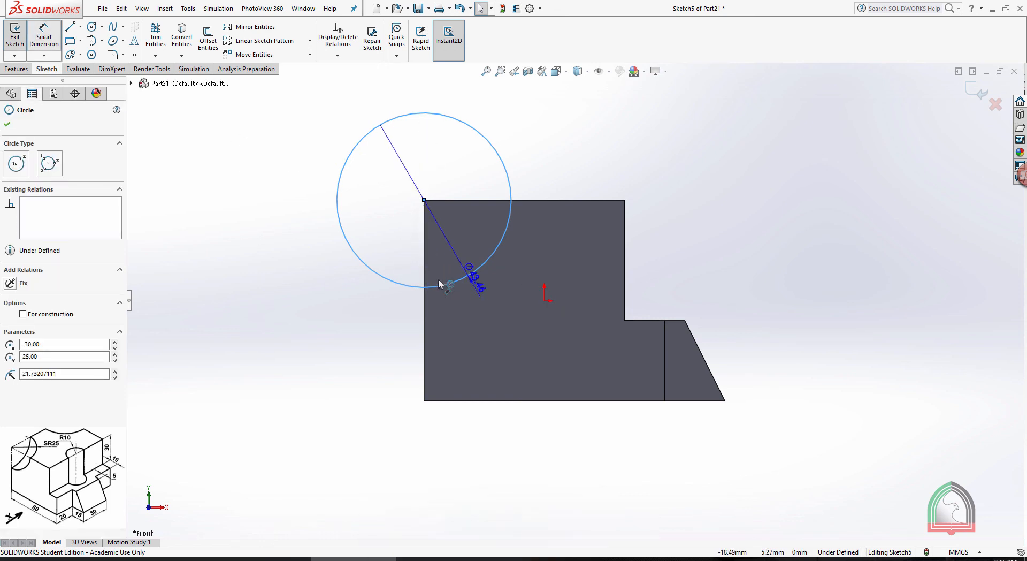
pyautogui.click(418, 333)
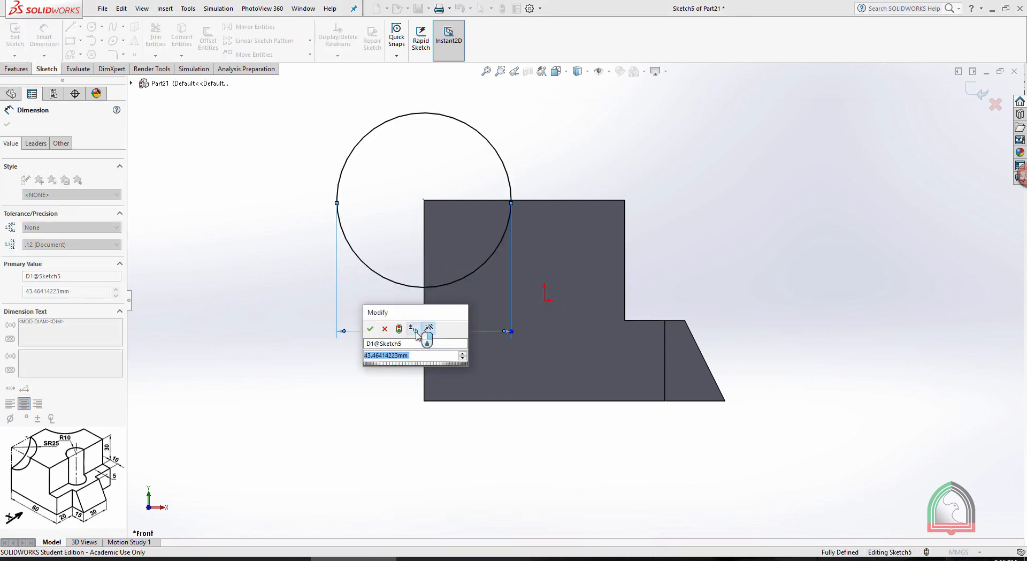
pyautogui.click(423, 334)
pyautogui.click(697, 138)
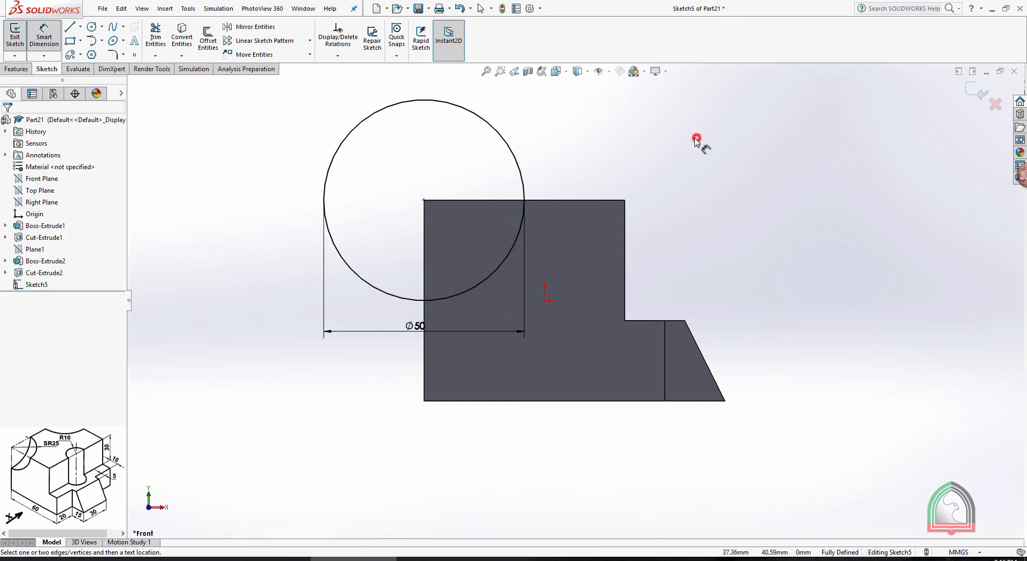
pyautogui.click(331, 305)
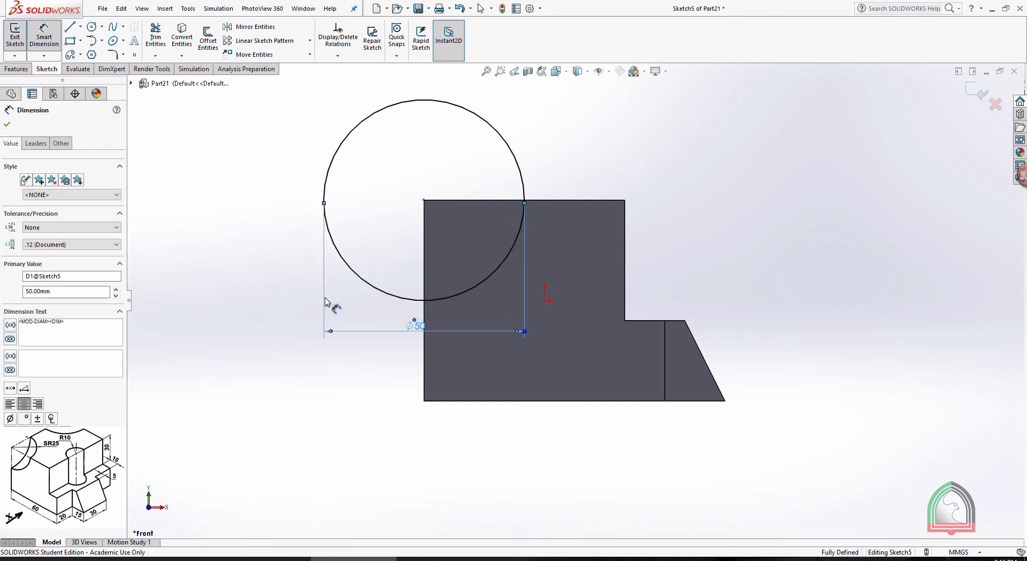
pyautogui.press('Escape')
# Draw two 25 mm lines along the face's edges, joining the circle's centre to its quadrant points on the upper and vertical edges
pyautogui.click(70, 26)
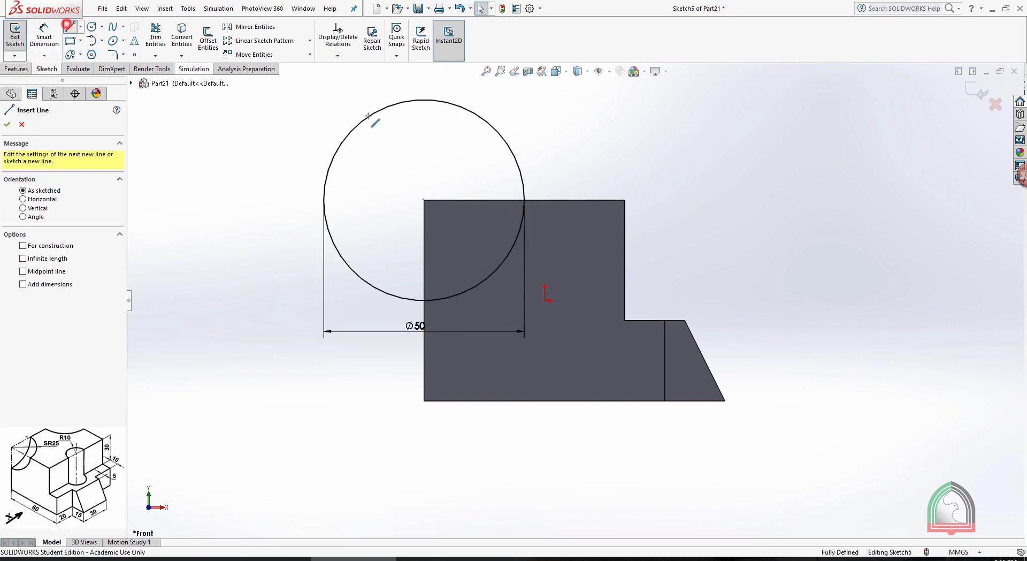
pyautogui.click(525, 200)
pyautogui.click(424, 200)
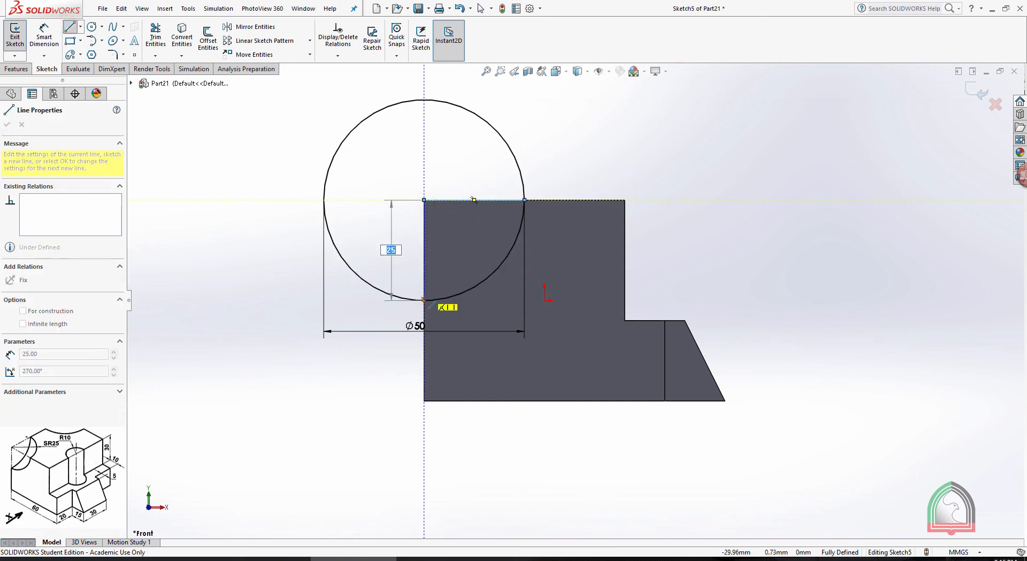
pyautogui.click(424, 299)
pyautogui.press('Escape')
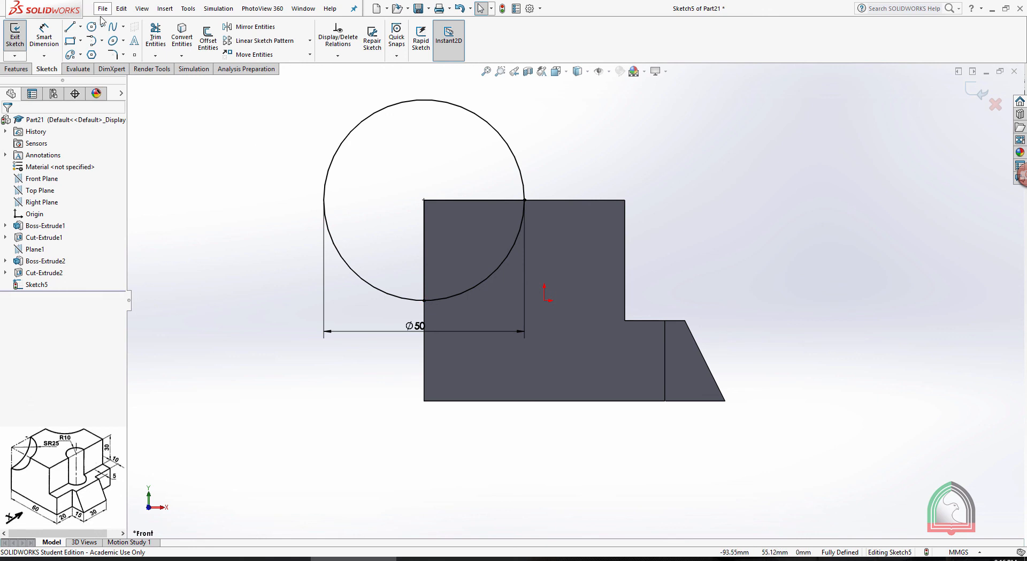
# Trim the circle outside the block with Power trim to leave a closed quarter-circle profile, and exit the sketch
pyautogui.click(155, 35)
pyautogui.moveTo(564, 99)
pyautogui.mouseDown()
pyautogui.moveTo(379, 188)
pyautogui.moveTo(559, 150)
pyautogui.mouseUp()
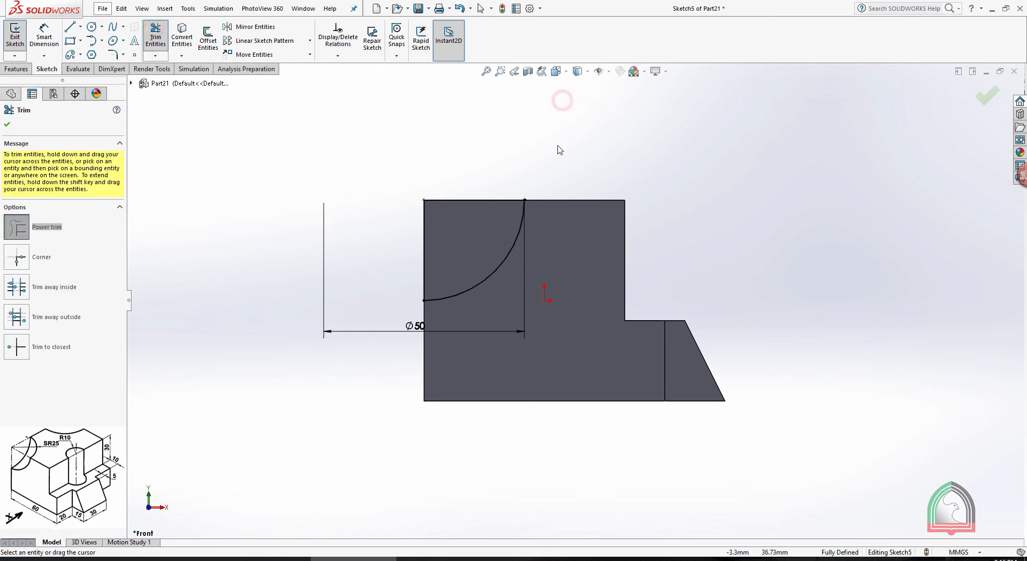
pyautogui.moveTo(565, 146); pyautogui.dragTo(548, 151, button='middle')
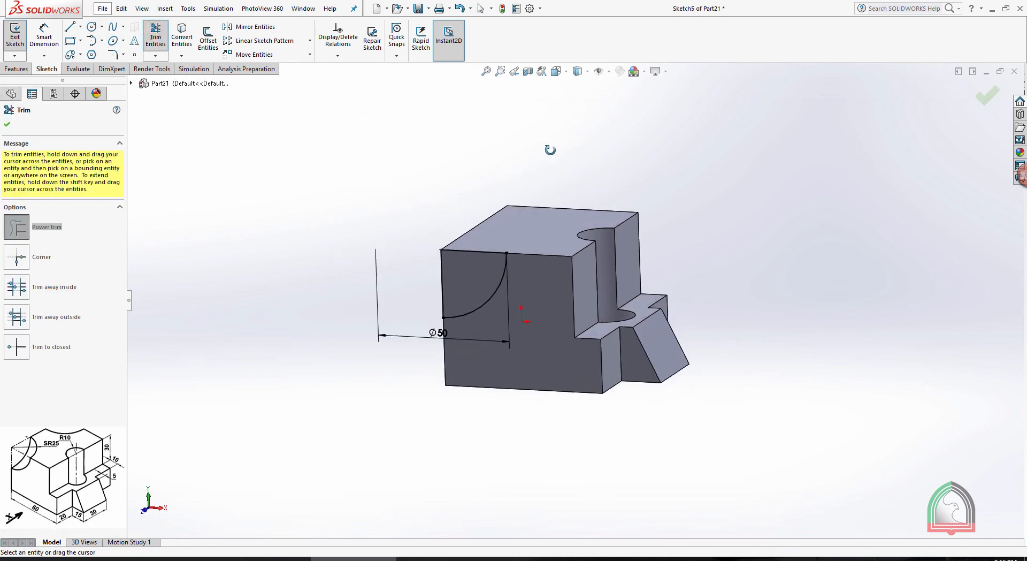
pyautogui.click(7, 125)
pyautogui.scroll(-2, 399, 190)
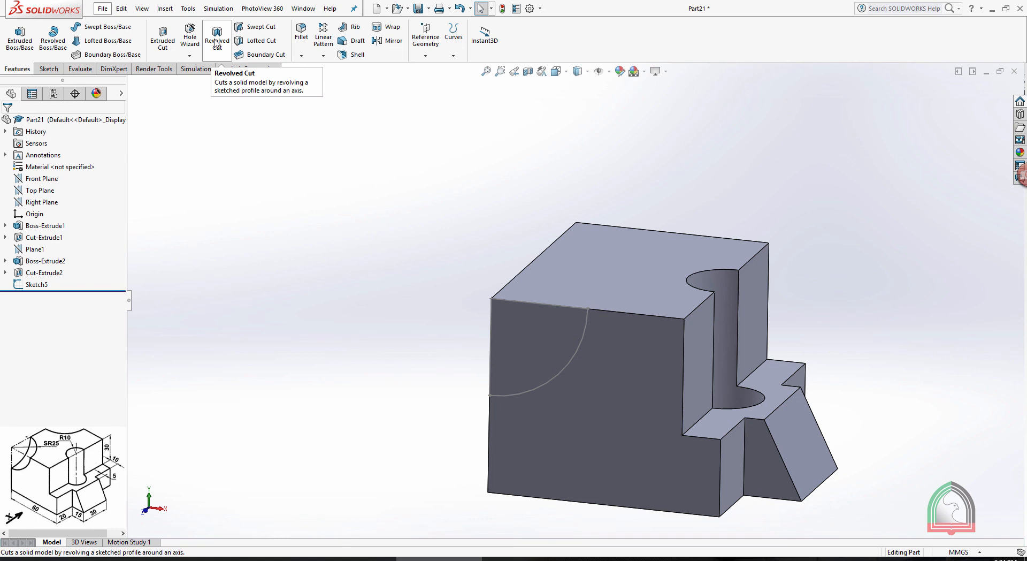
# Make a 360-degree Revolved Cut of the quarter-circle profile about its vertical line
pyautogui.click(215, 42)
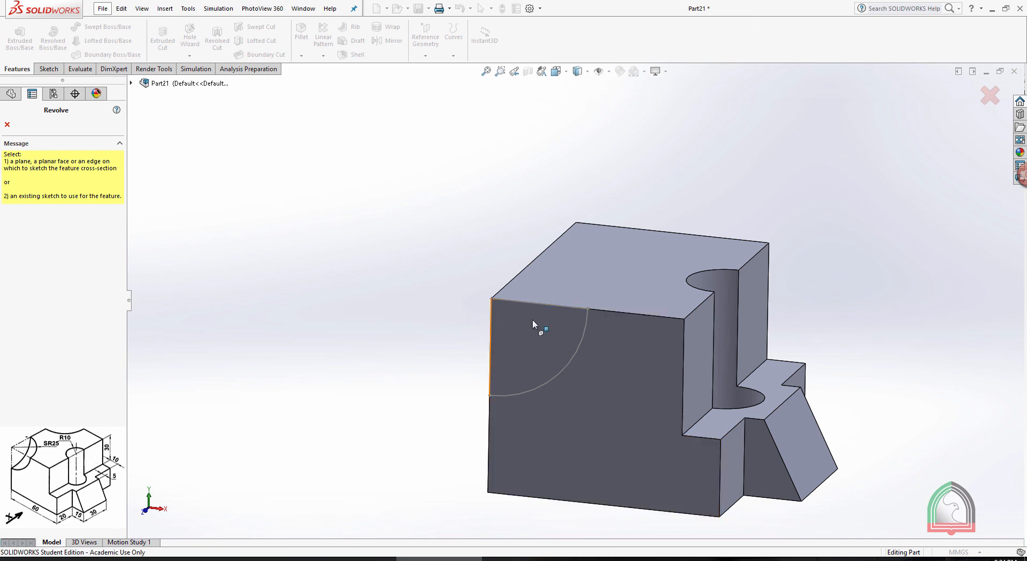
pyautogui.click(491, 340)
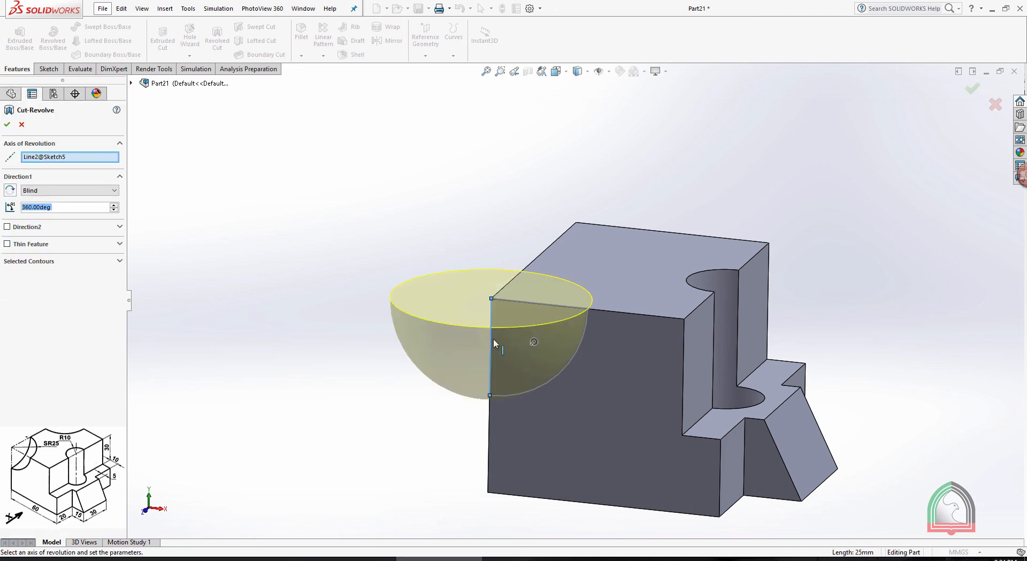
pyautogui.moveTo(495, 167)
pyautogui.mouseDown(button='middle')
pyautogui.moveTo(518, 192)
pyautogui.moveTo(513, 209)
pyautogui.moveTo(494, 211)
pyautogui.mouseUp(button='middle')
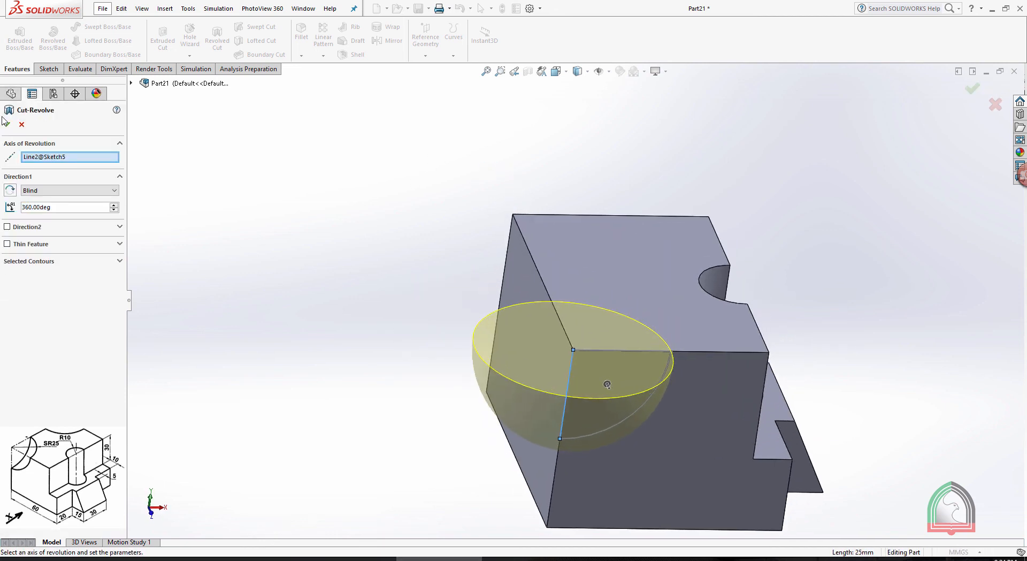
pyautogui.click(7, 125)
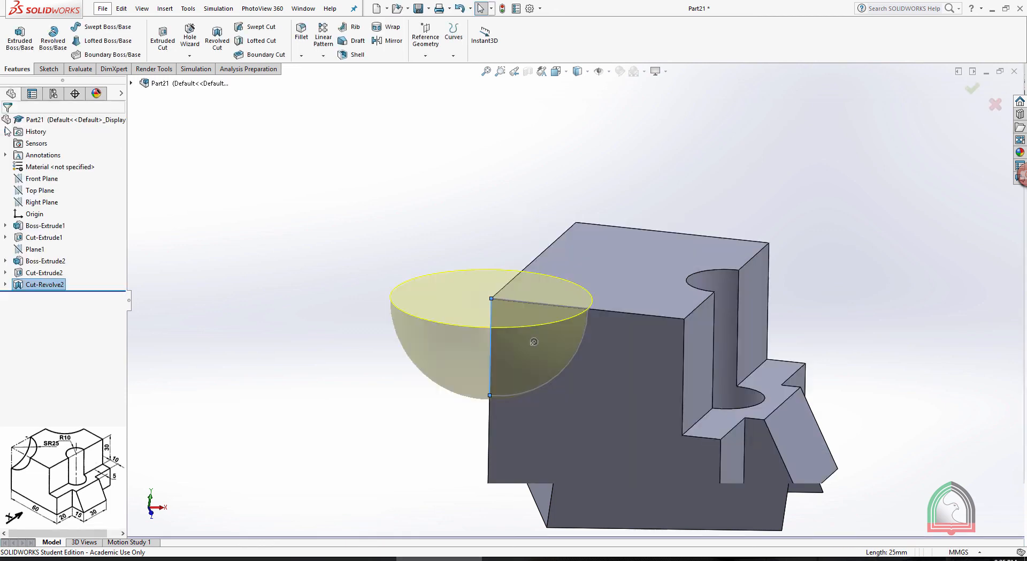
pyautogui.moveTo(590, 137); pyautogui.dragTo(684, 204, button='middle')
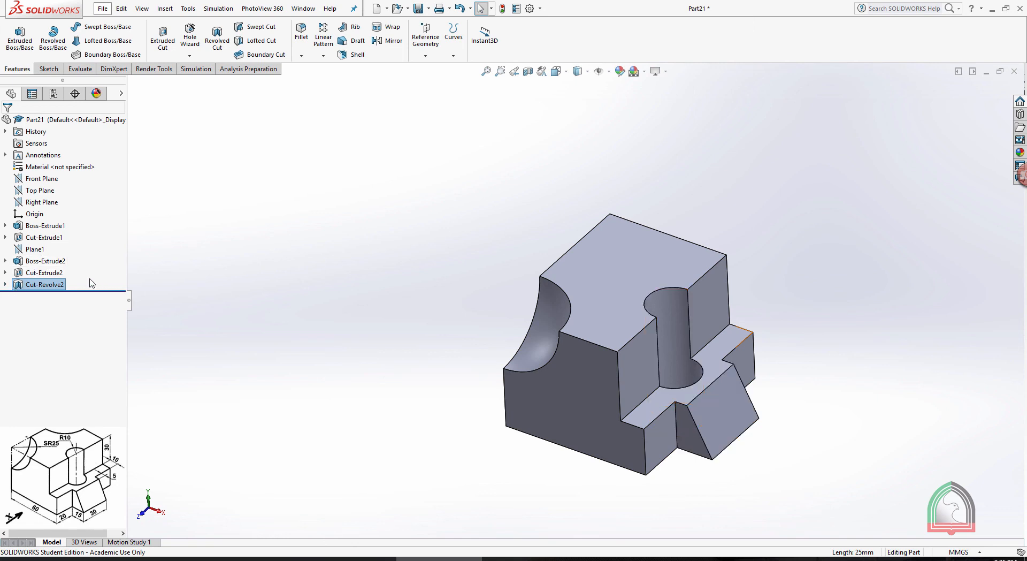
# Show Plane1 and mirror the spherical corner cut about it to the block's opposite corner
pyautogui.click(43, 250)
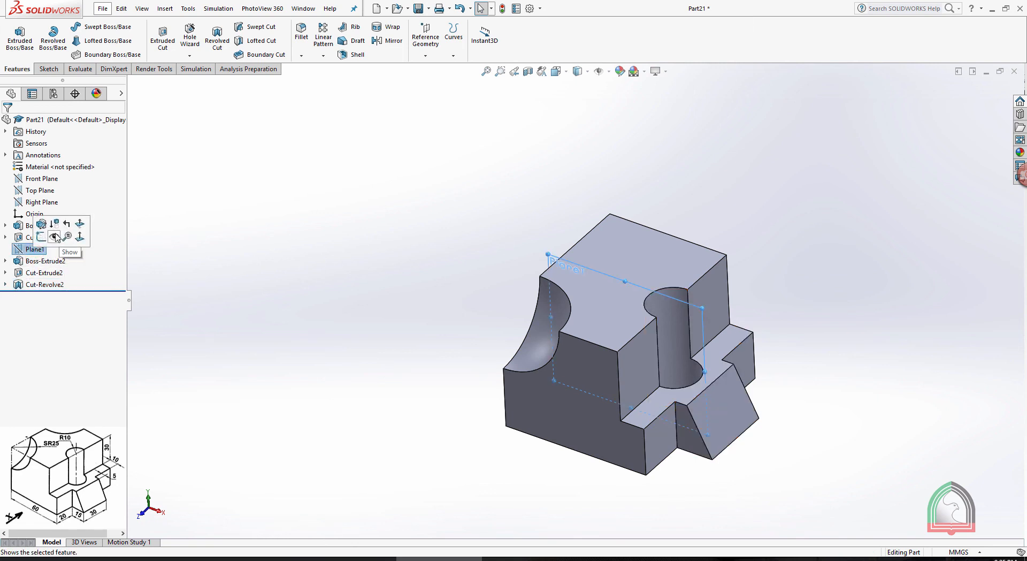
pyautogui.click(55, 237)
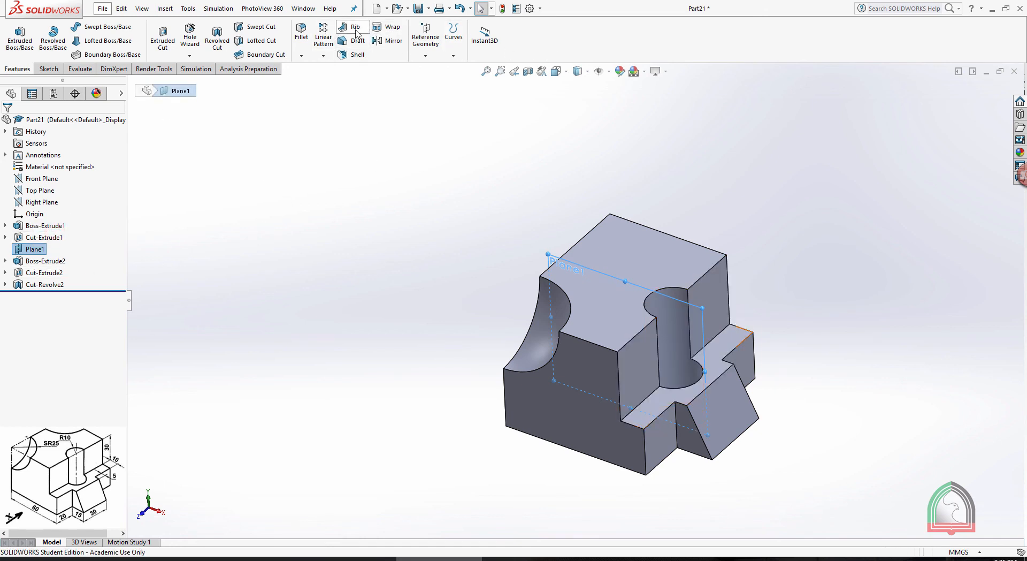
pyautogui.click(392, 43)
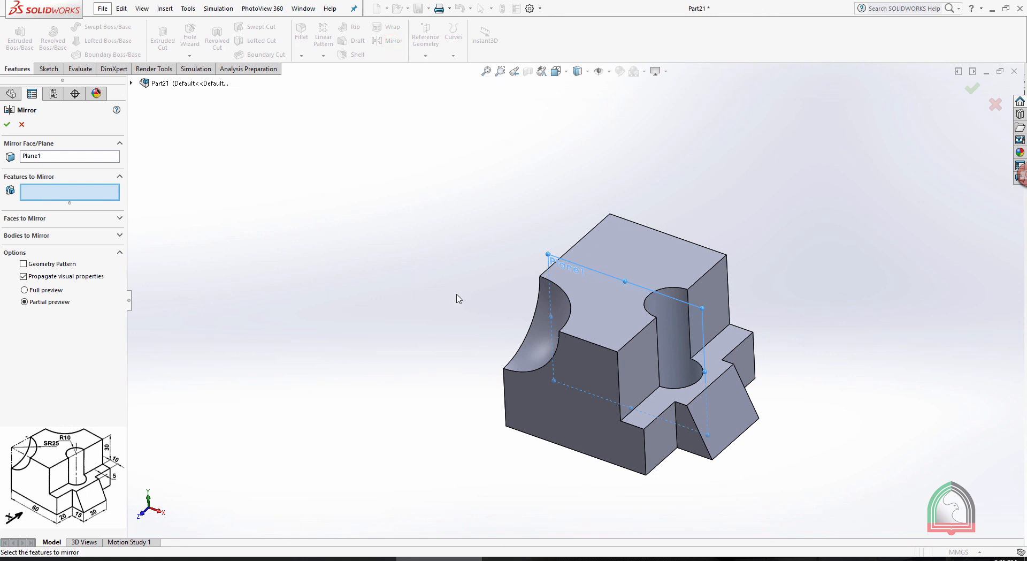
pyautogui.click(545, 293)
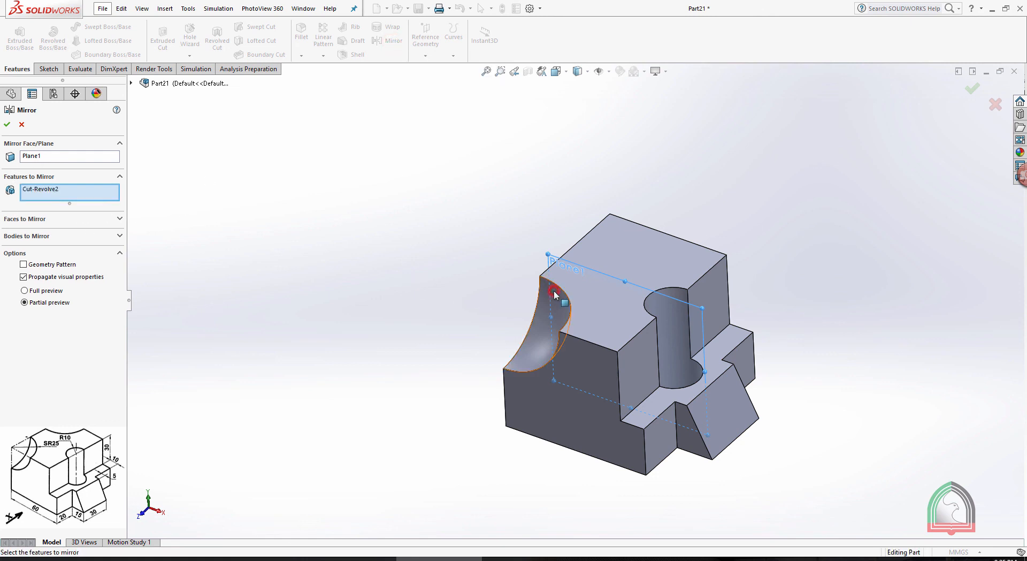
pyautogui.click(8, 123)
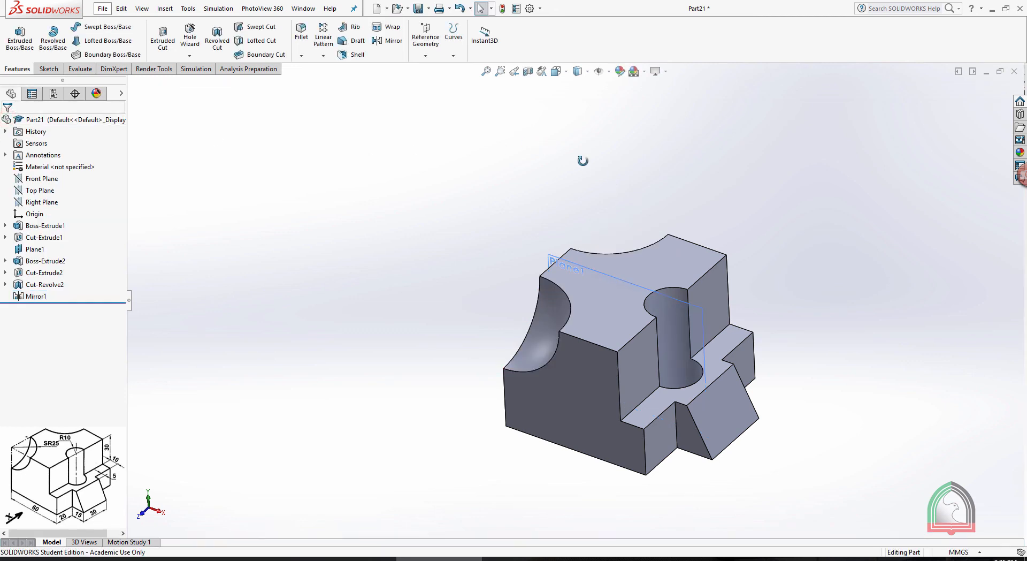
# Hide Plane1 in the model view
pyautogui.moveTo(582, 161); pyautogui.dragTo(629, 116, button='middle')
pyautogui.click(612, 275)
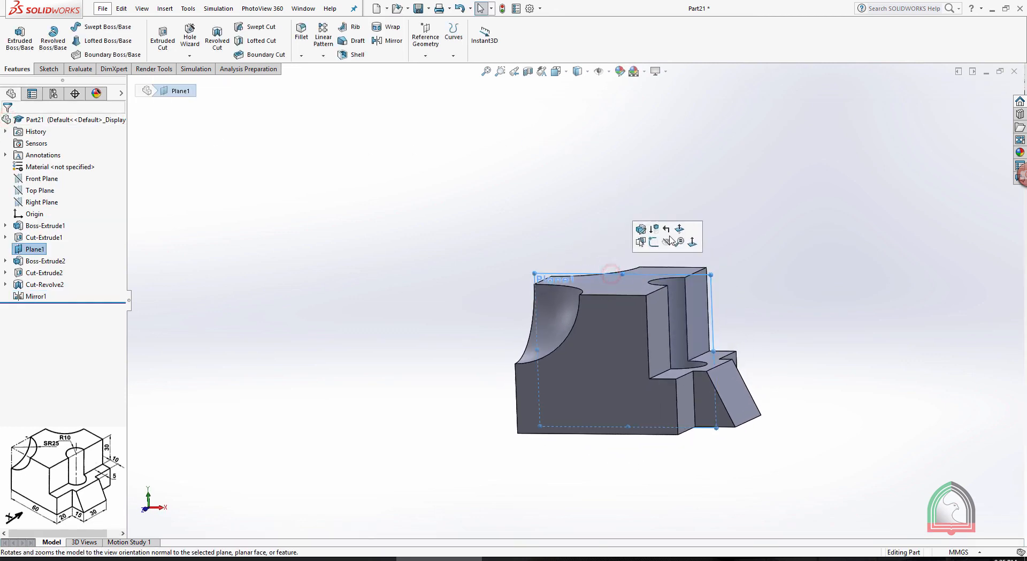
pyautogui.click(667, 242)
pyautogui.moveTo(738, 227); pyautogui.dragTo(693, 223, button='middle')
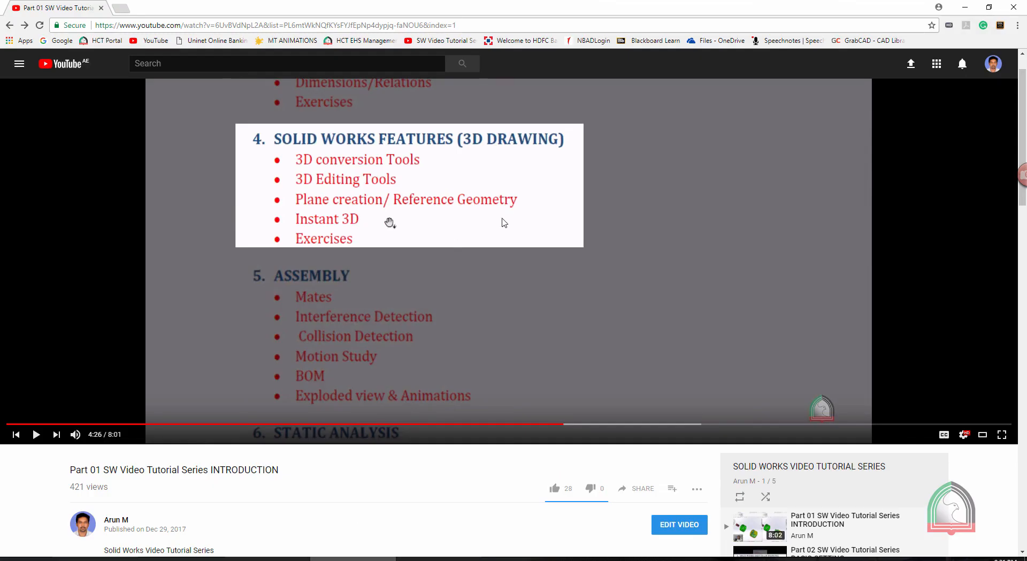
# In the YouTube playlist, open the video "Part 04 01 SW Video Tutorial Series 3D MODELING" and pause it
pyautogui.scroll(-5, 504, 222)
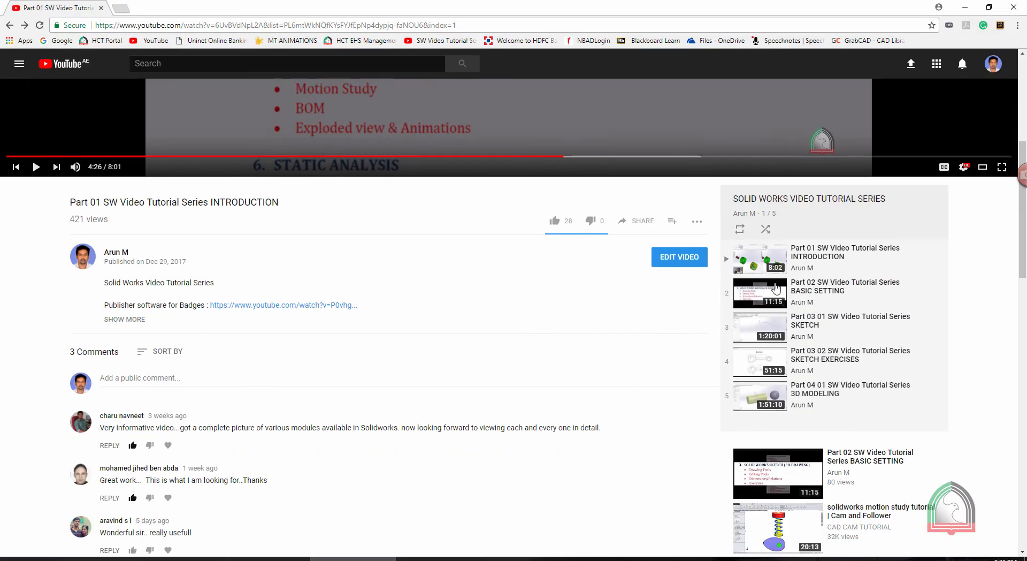
pyautogui.click(807, 393)
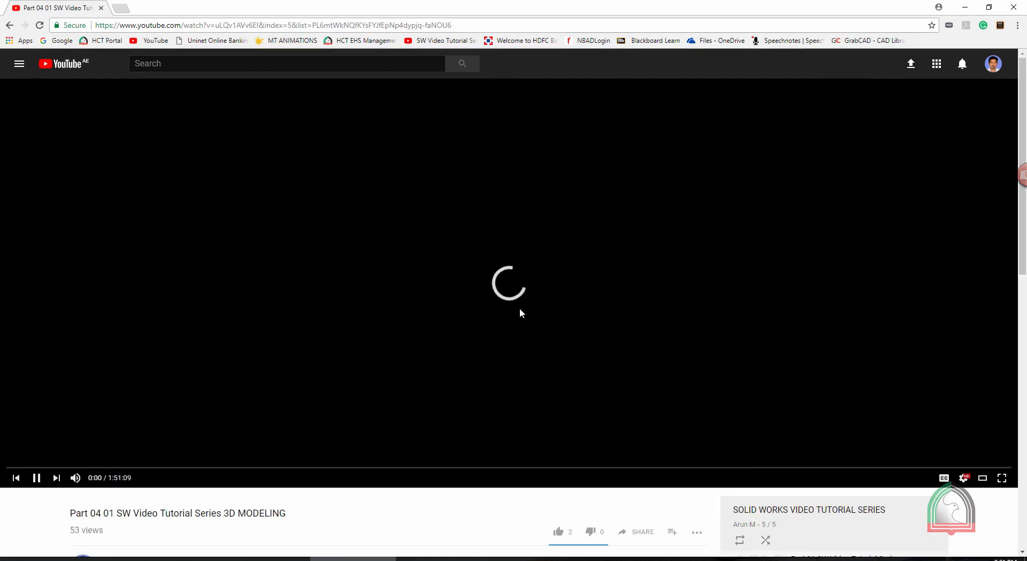
pyautogui.scroll(-2, 345, 303)
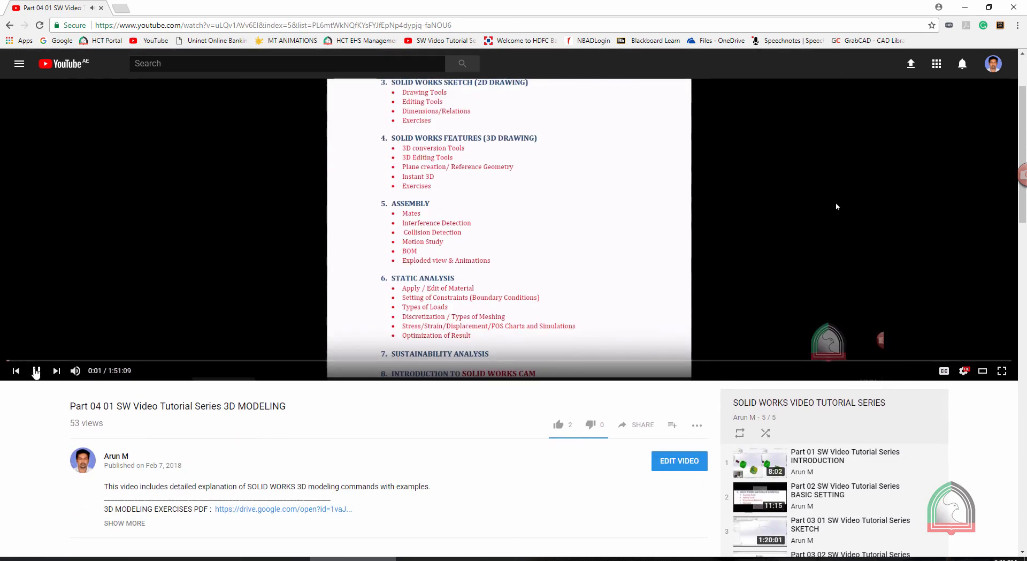
pyautogui.click(30, 374)
# Expand the video's description, jump to the REVOLVE BOSS/CUT chapter at 28:23 and pause playback
pyautogui.scroll(-3, 120, 371)
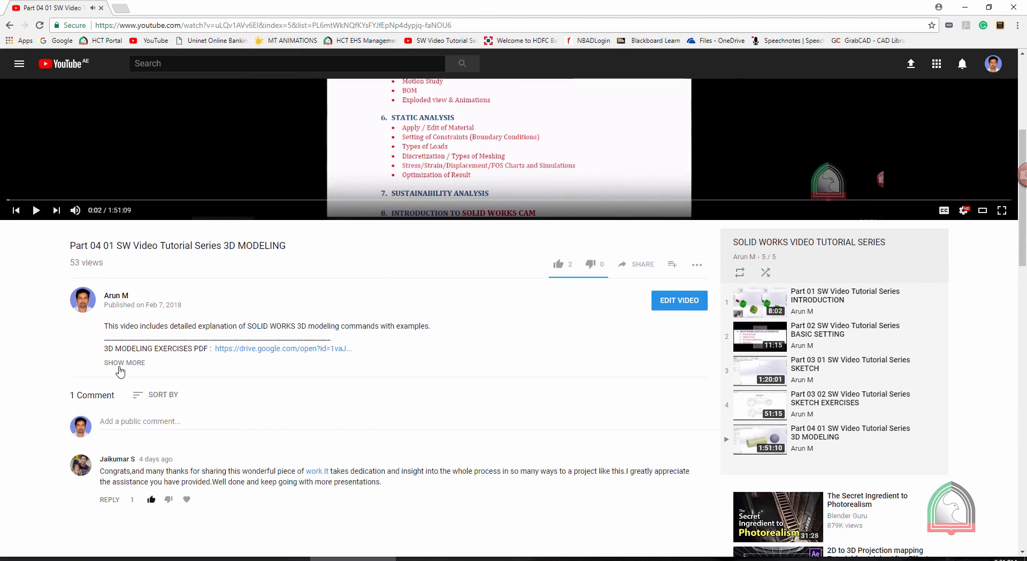
pyautogui.click(132, 363)
pyautogui.scroll(-4, 289, 185)
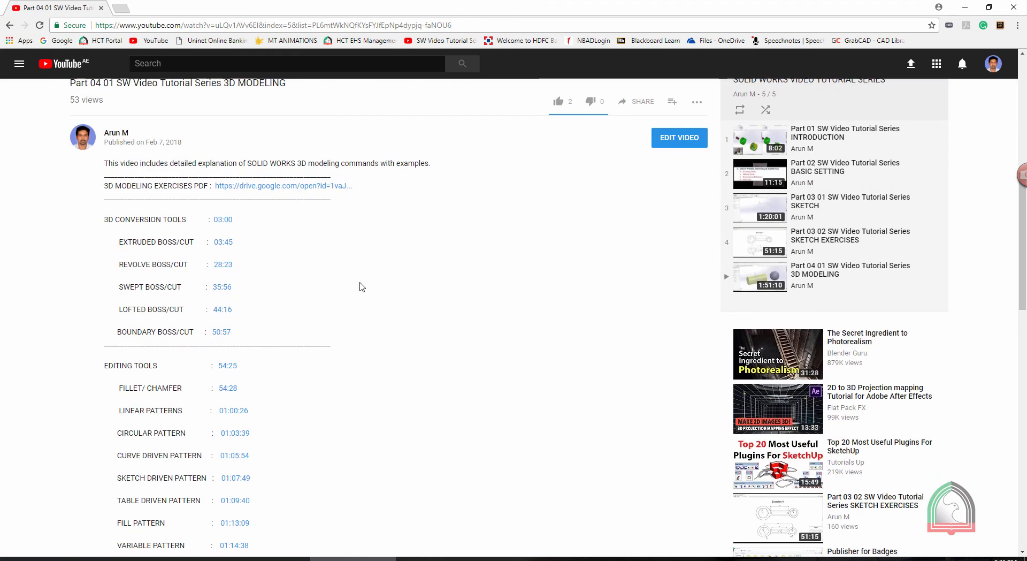
pyautogui.scroll(3, 290, 185)
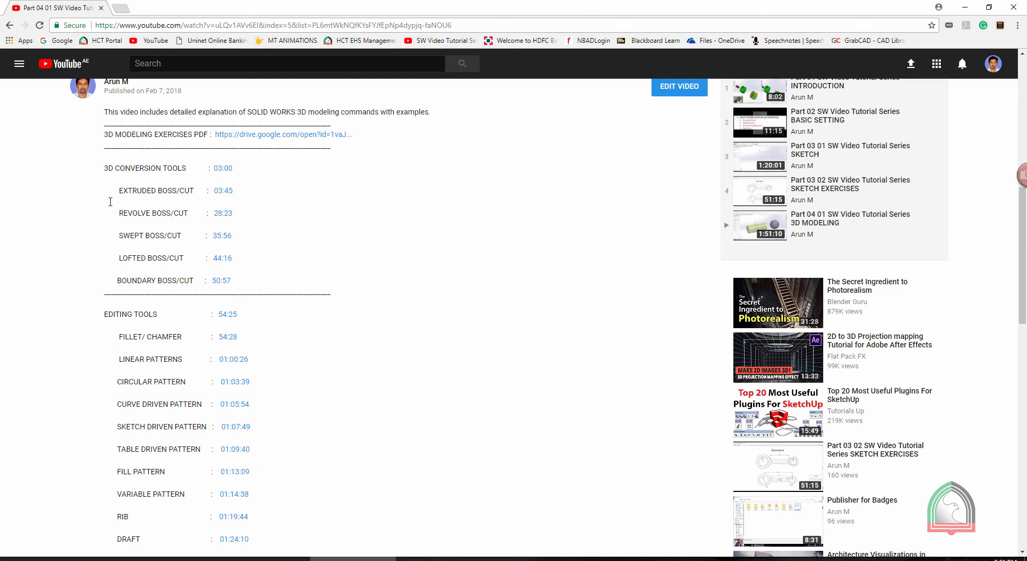
pyautogui.click(222, 214)
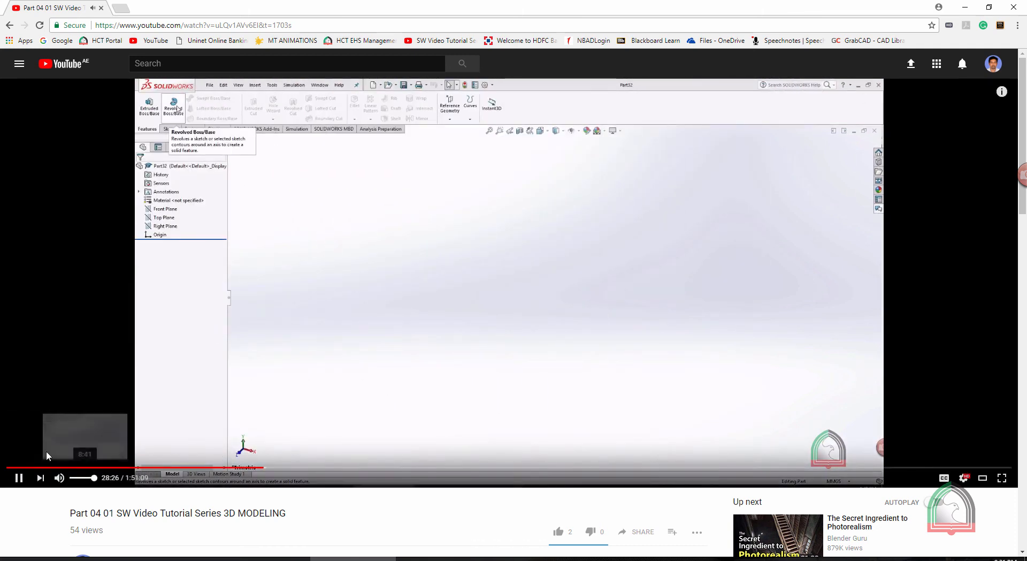
pyautogui.click(19, 479)
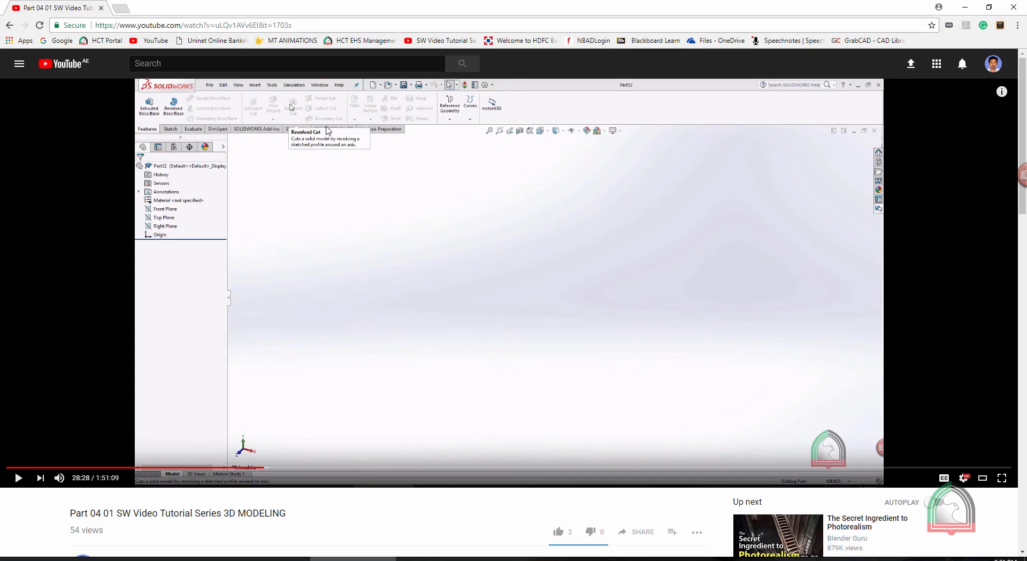
# Switch back to SOLIDWORKS, set the block to an isometric view and split the display into four views
pyautogui.click(439, 558)
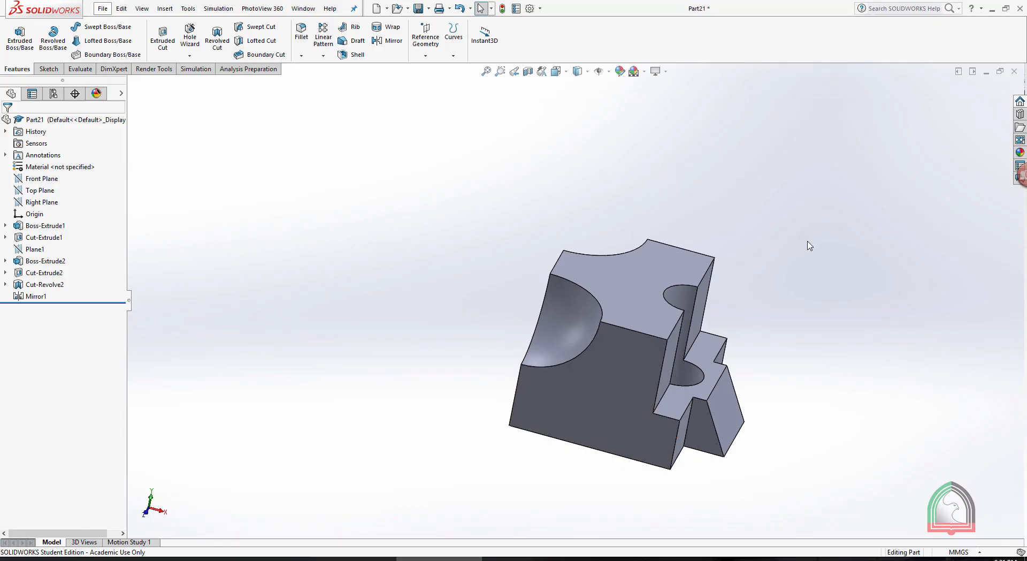
pyautogui.hotkey('ctrl', '7')
pyautogui.click(557, 71)
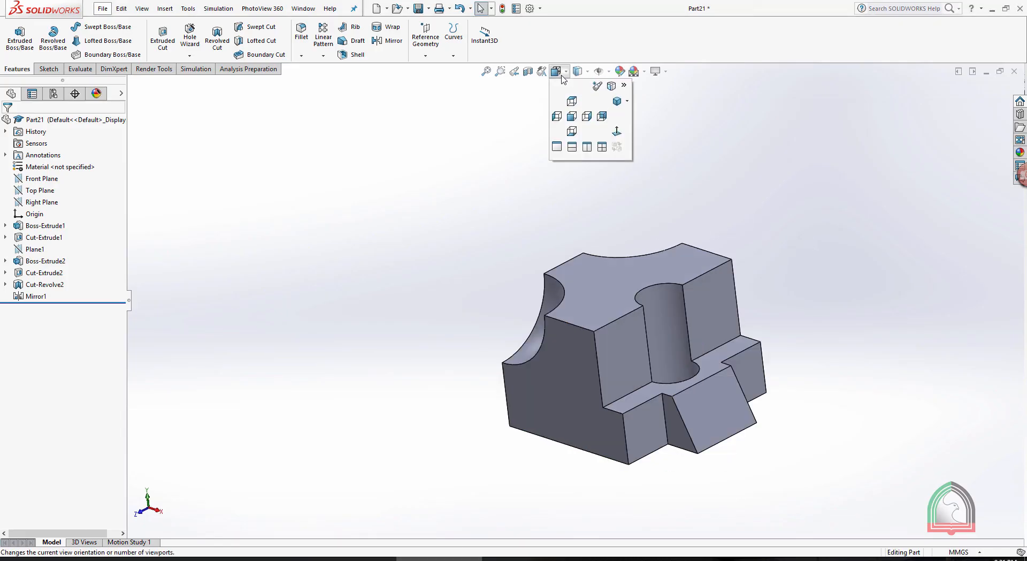
pyautogui.click(601, 149)
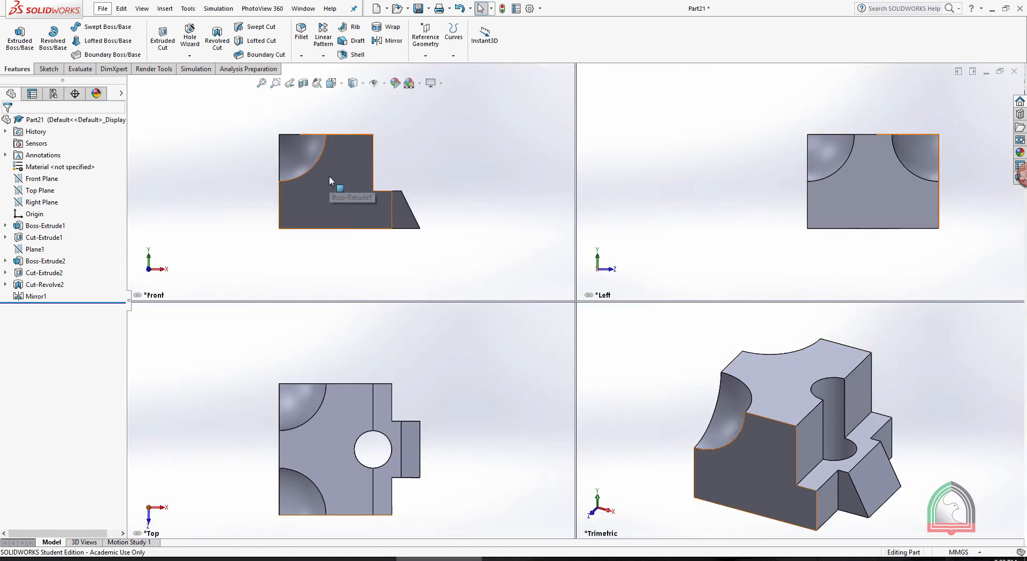
# Check the Exercise 04 drawing, and change the viewport showing the Left view to the Right view
pyautogui.click(514, 559)
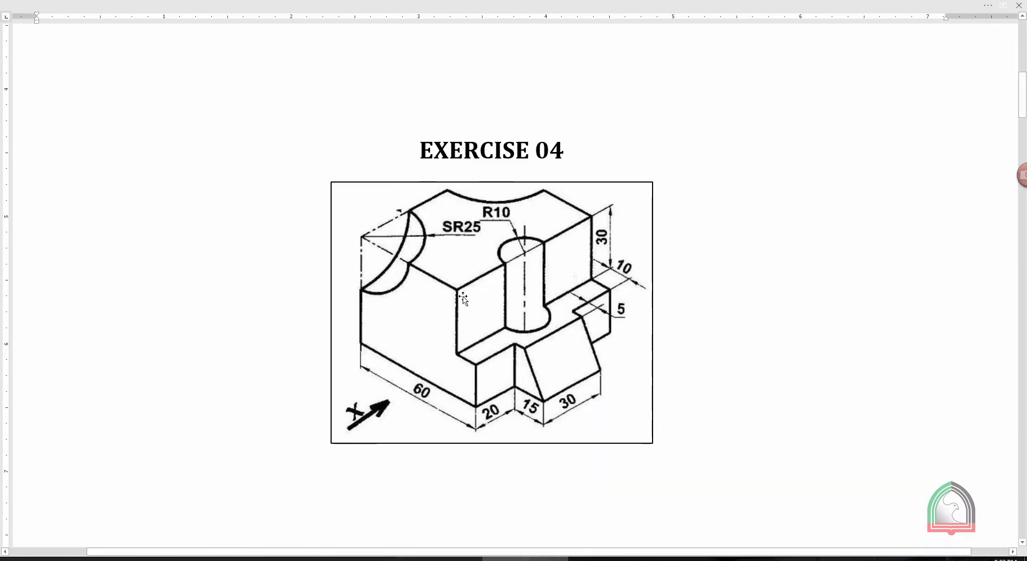
pyautogui.click(439, 559)
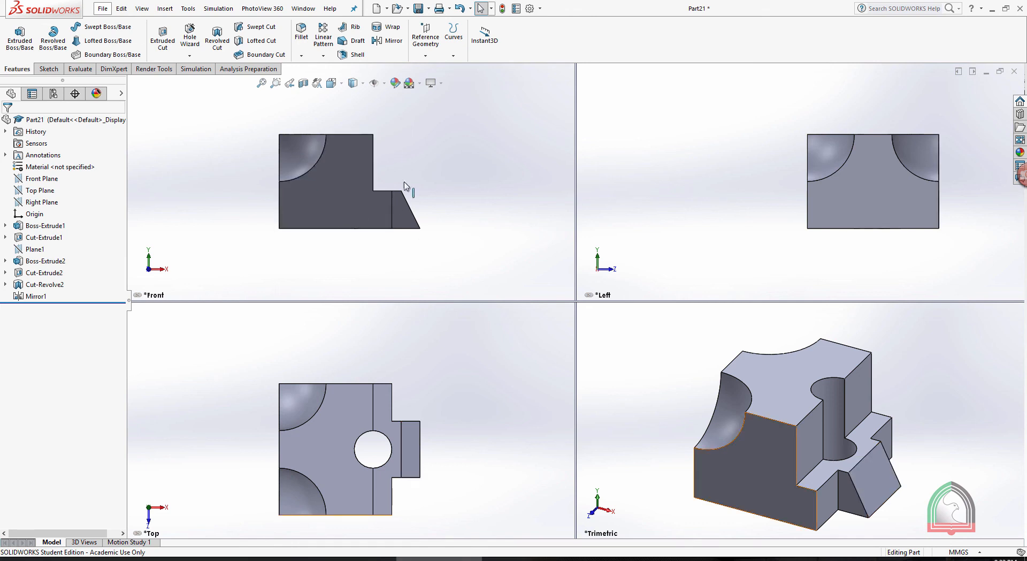
pyautogui.moveTo(516, 558)
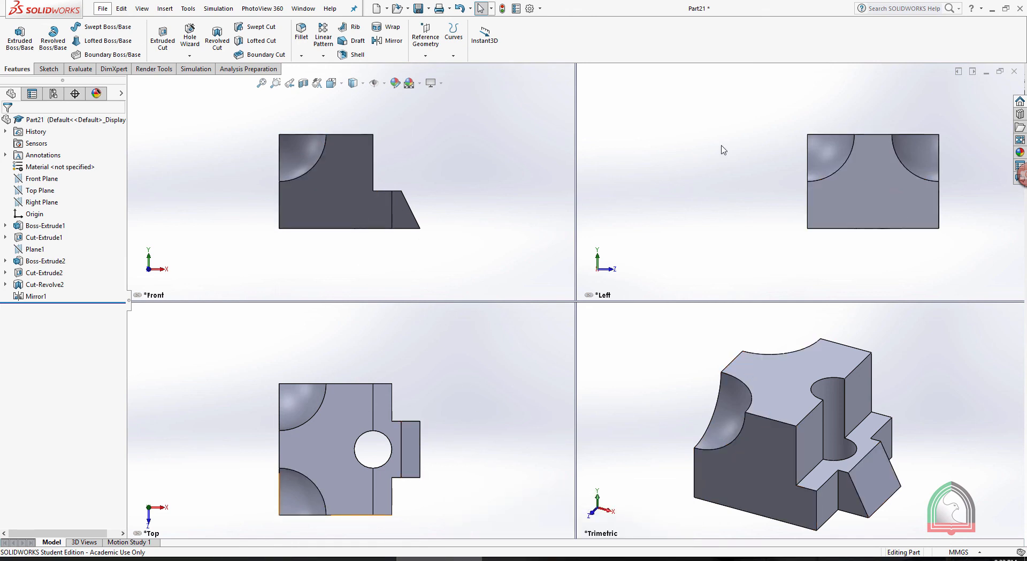
pyautogui.click(768, 88)
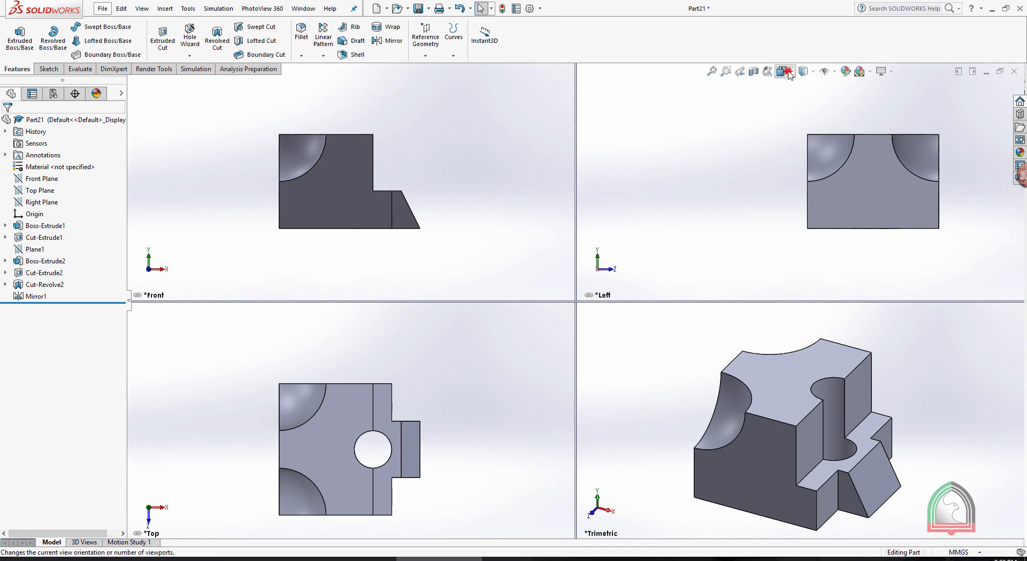
pyautogui.click(788, 71)
pyautogui.click(813, 113)
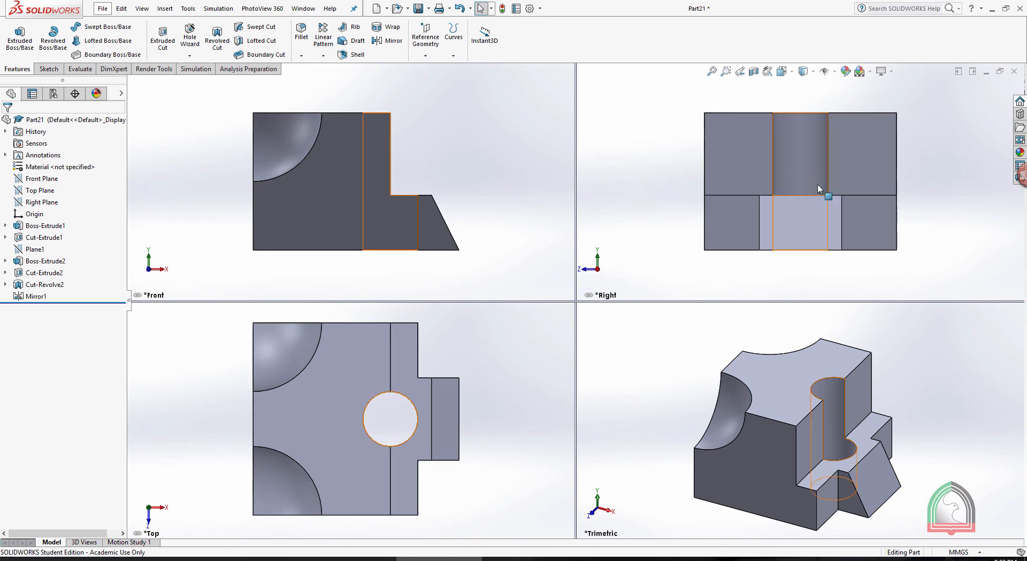
# Set the display style of the Right, Front and Top viewports to Hidden Lines Visible
pyautogui.click(811, 75)
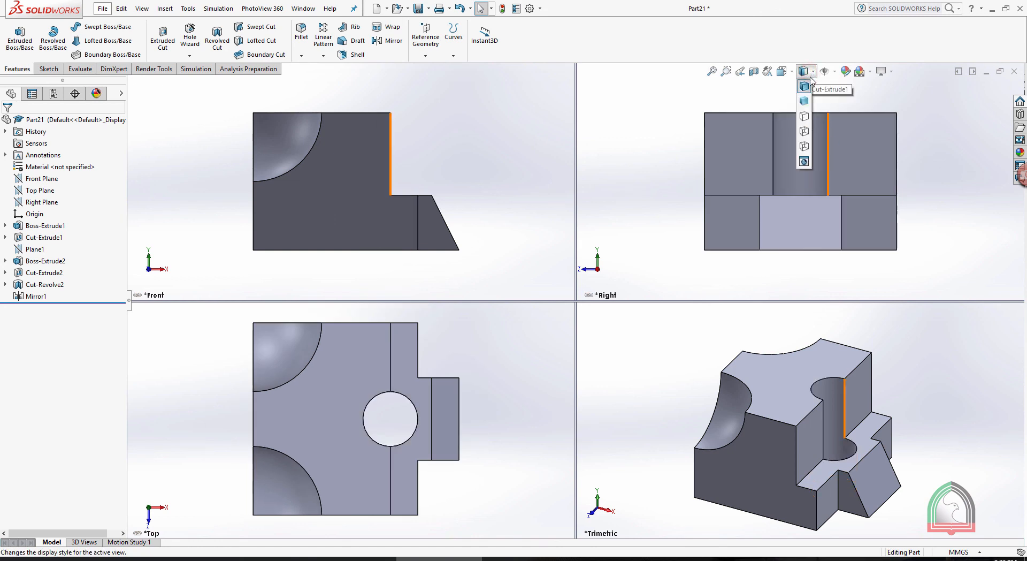
pyautogui.click(803, 132)
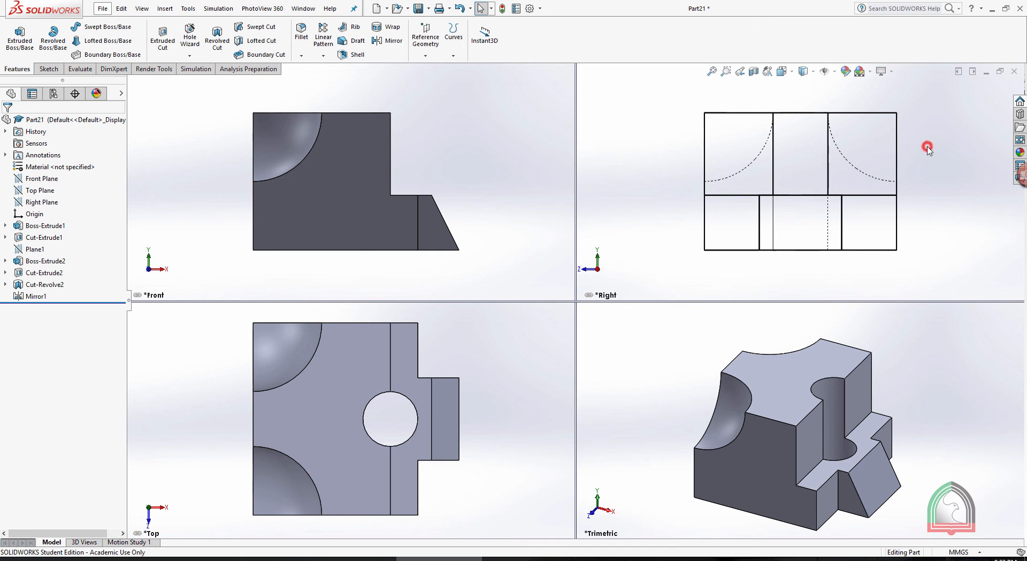
pyautogui.press('z')
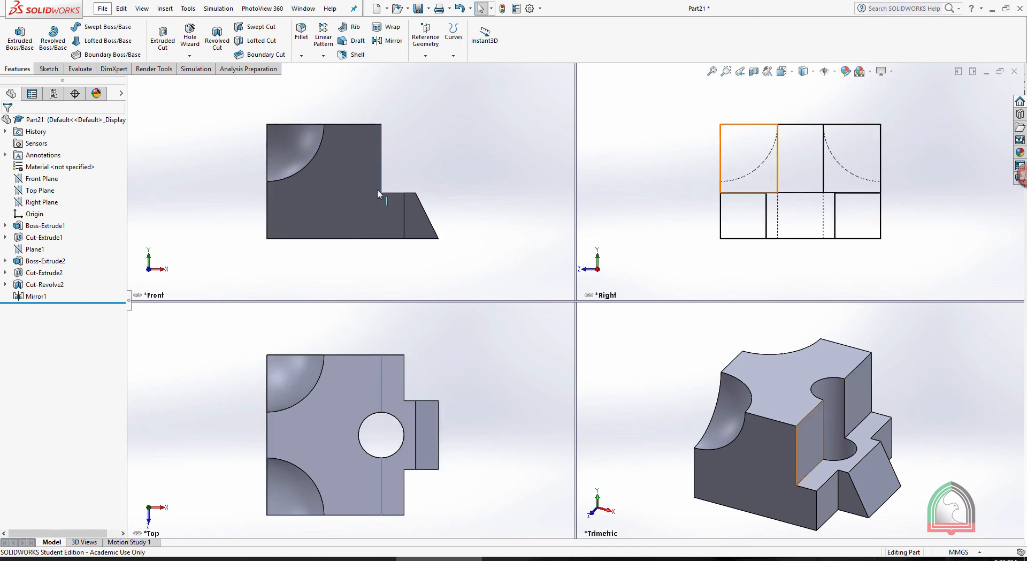
pyautogui.click(408, 115)
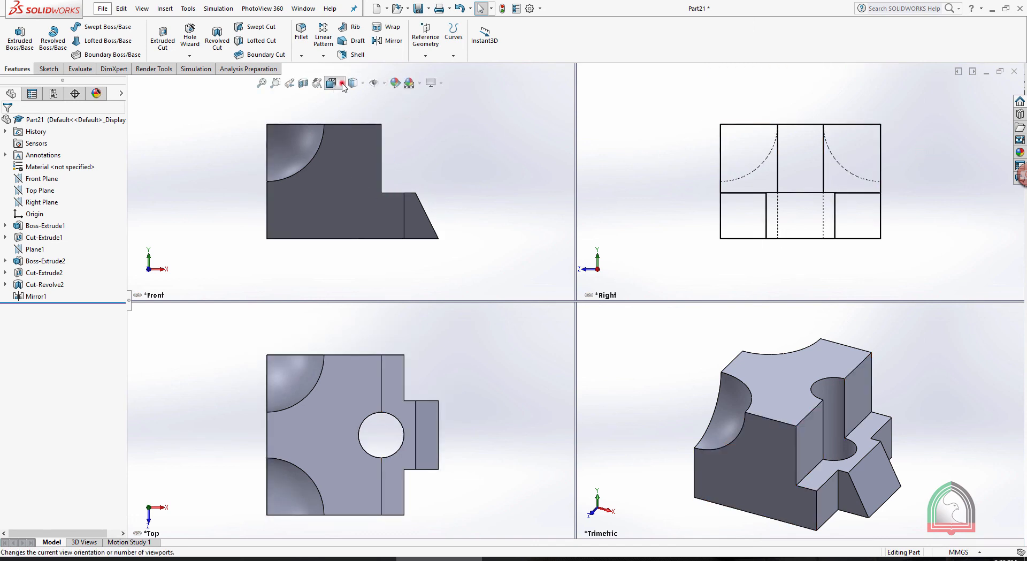
pyautogui.click(342, 83)
pyautogui.moveTo(360, 89)
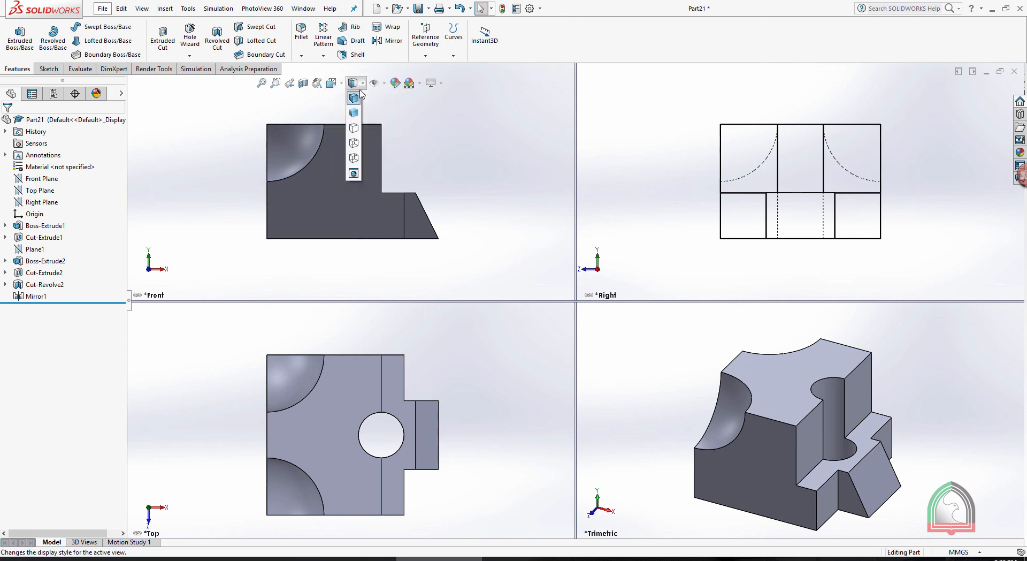
pyautogui.click(354, 143)
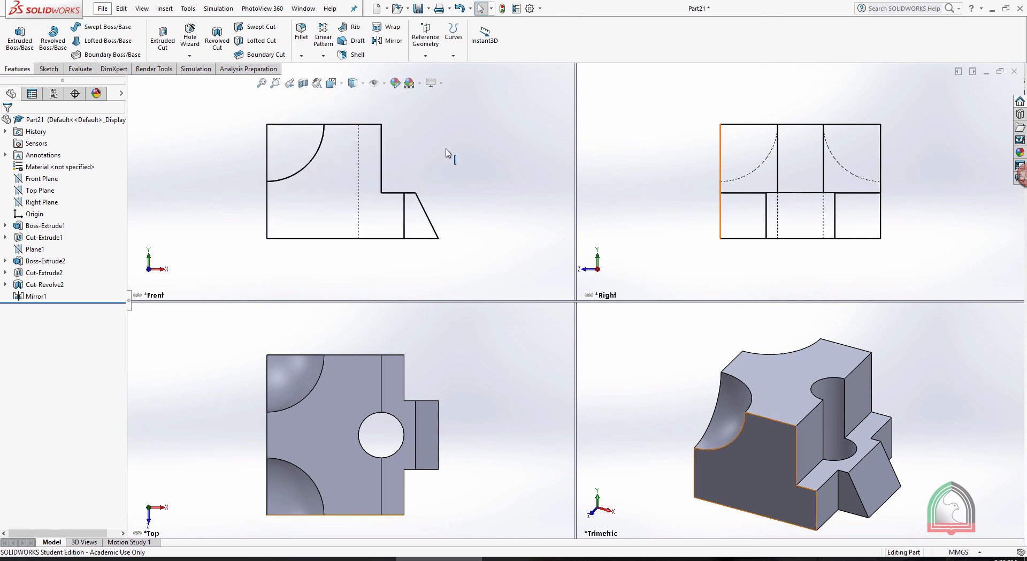
pyautogui.click(406, 342)
pyautogui.click(363, 310)
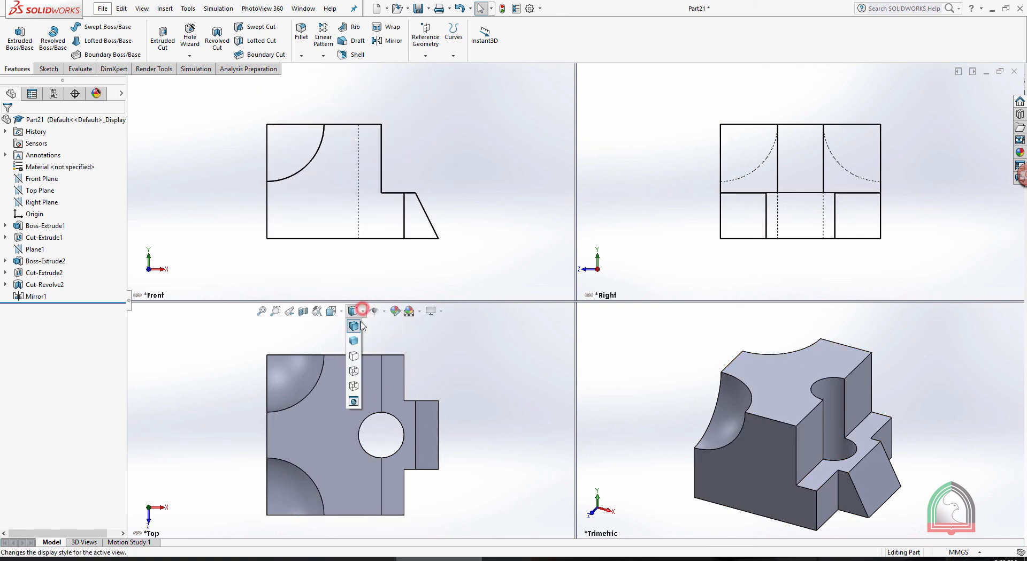
pyautogui.click(354, 371)
pyautogui.click(898, 348)
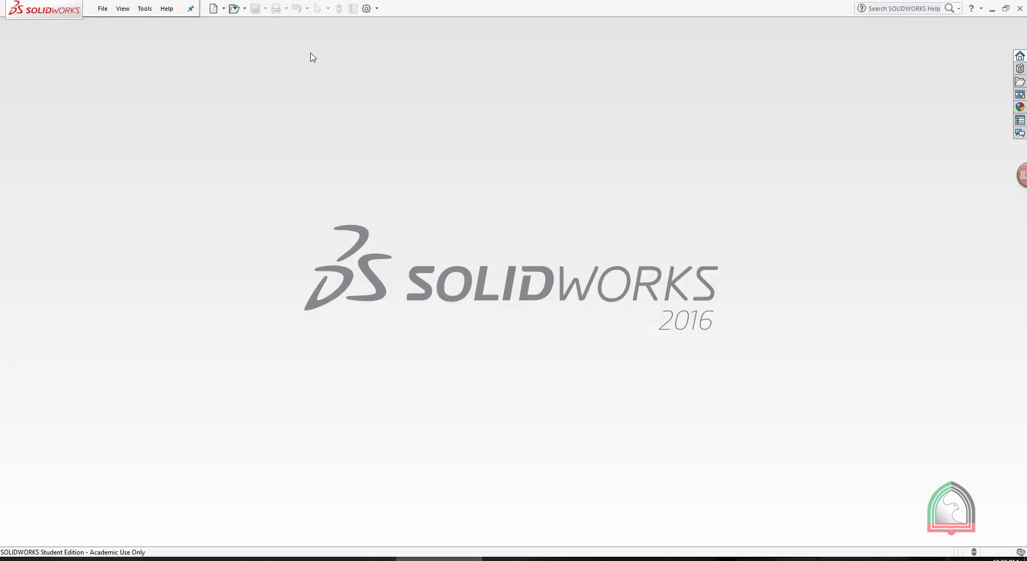
# Create a new part document and start a sketch on the Front Plane
pyautogui.click(211, 10)
pyautogui.doubleClick(395, 203)
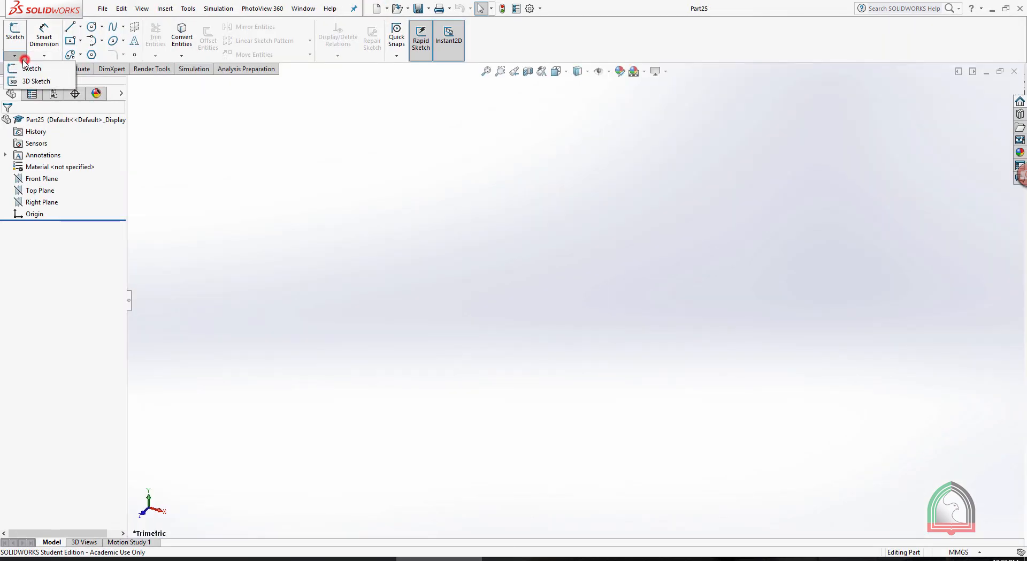
pyautogui.click(18, 70)
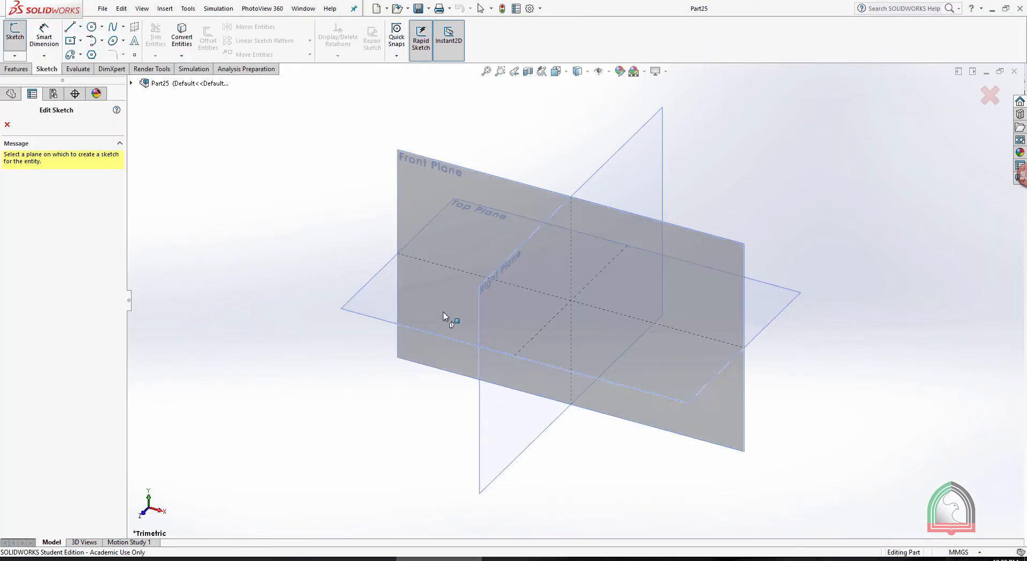
pyautogui.click(421, 163)
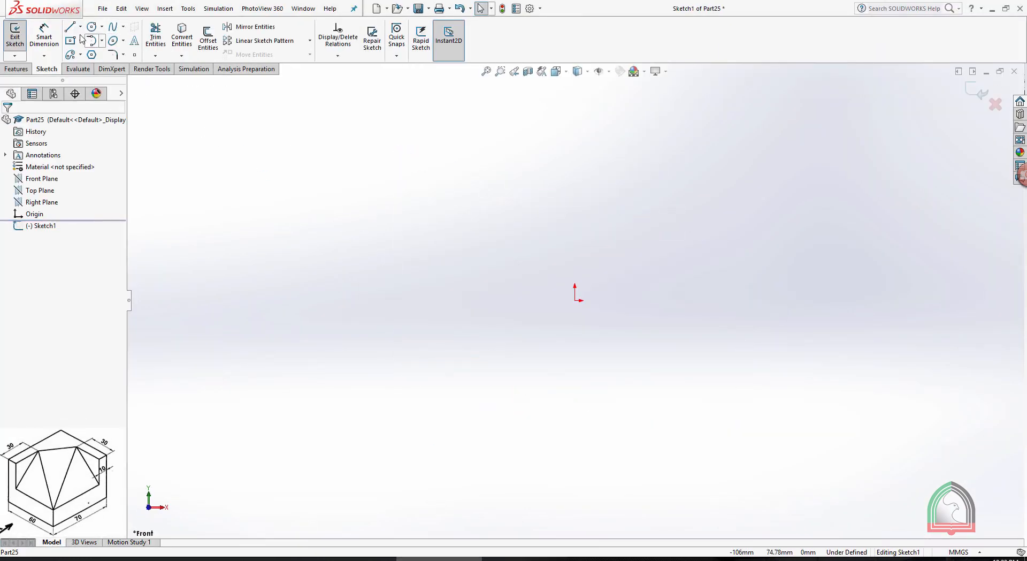
# Sketch a center rectangle on the origin, 60 mm wide and 50 mm high, and exit the sketch
pyautogui.click(540, 304)
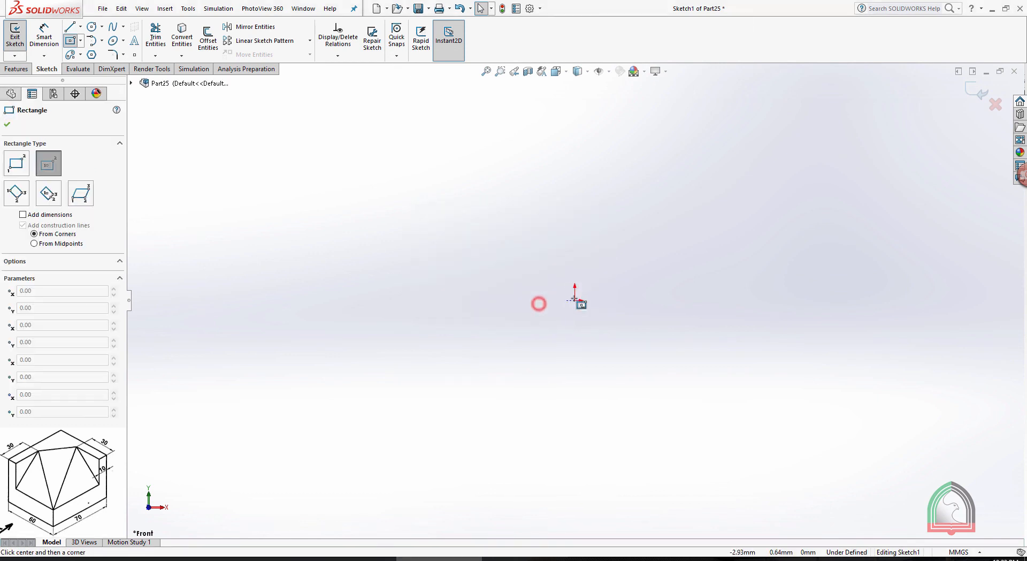
pyautogui.click(574, 300)
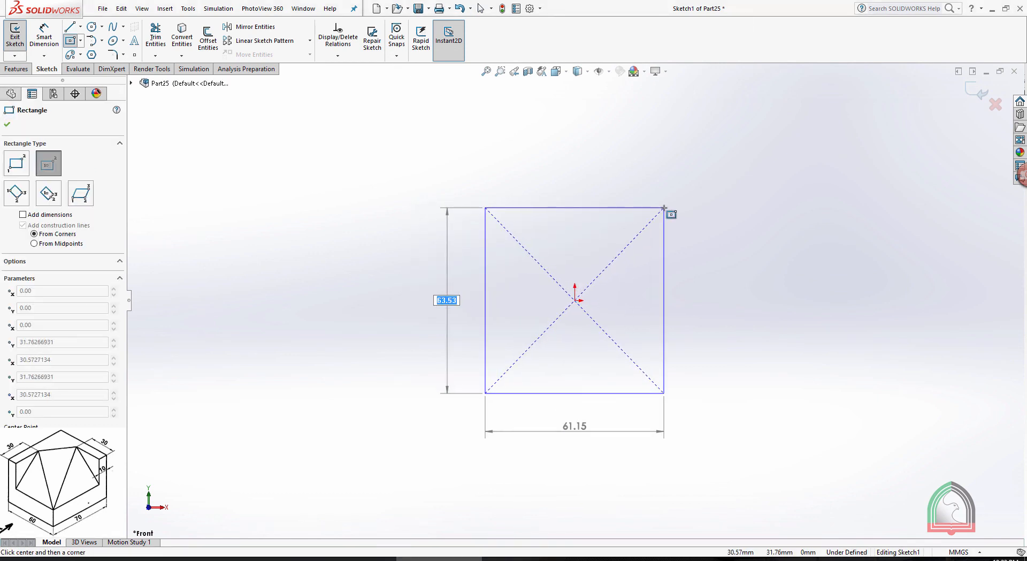
pyautogui.write('50')
pyautogui.press('Tab')
pyautogui.write('60')
pyautogui.press('Return')
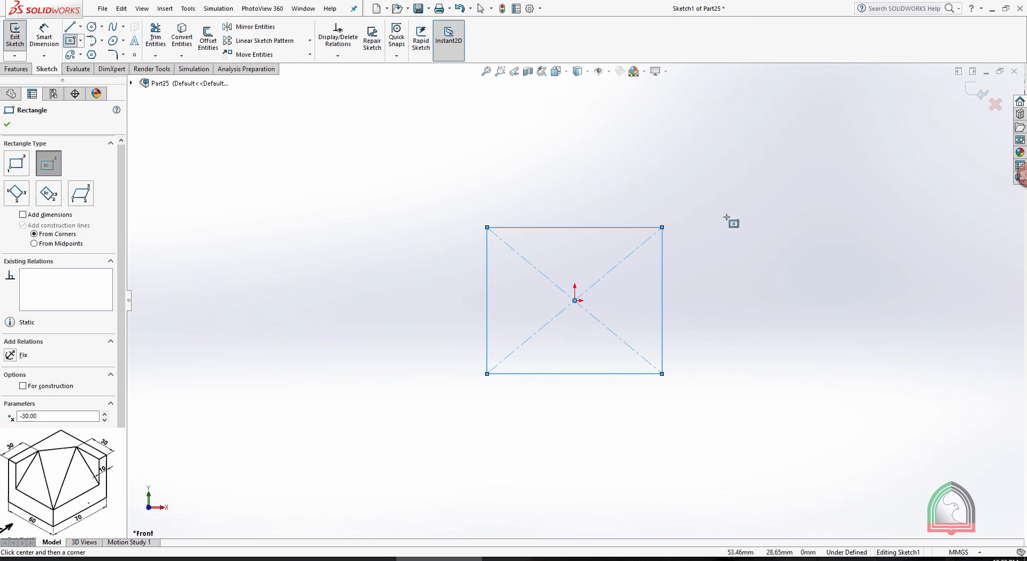
pyautogui.press('Escape')
pyautogui.click(976, 92)
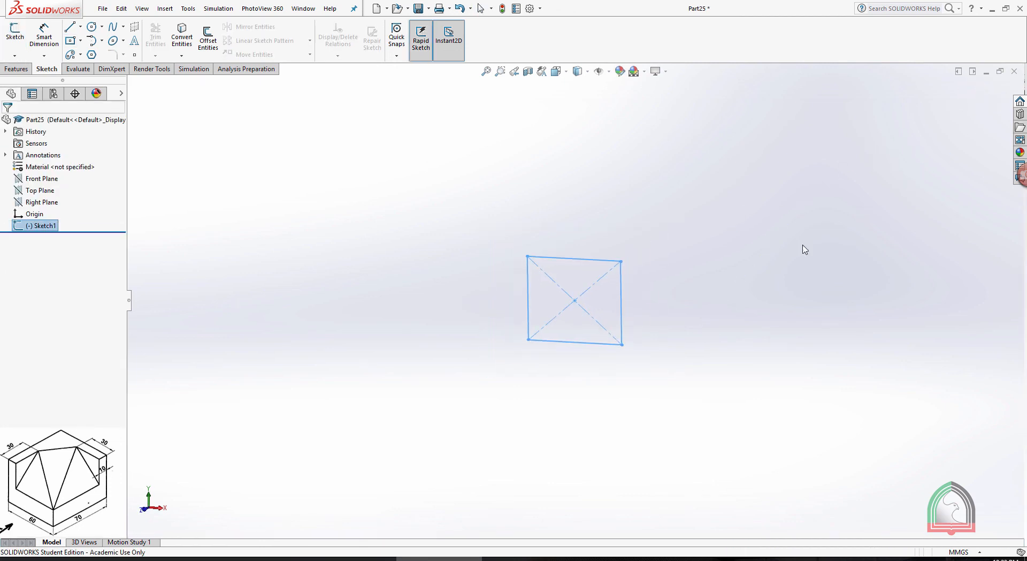
# Extrude the rectangle 70 mm as a blind boss to form the block
pyautogui.click(16, 68)
pyautogui.click(20, 31)
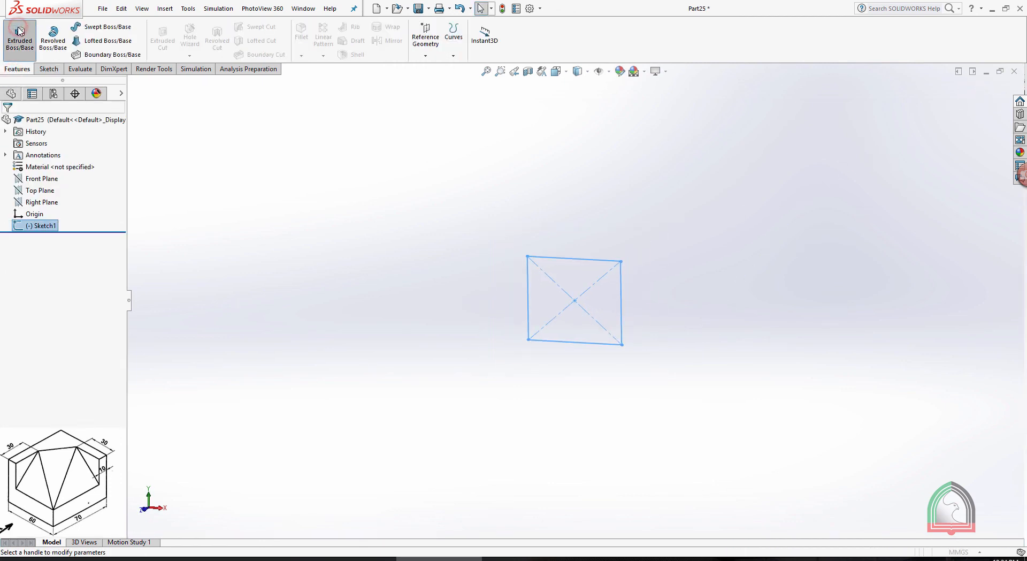
pyautogui.doubleClick(60, 227)
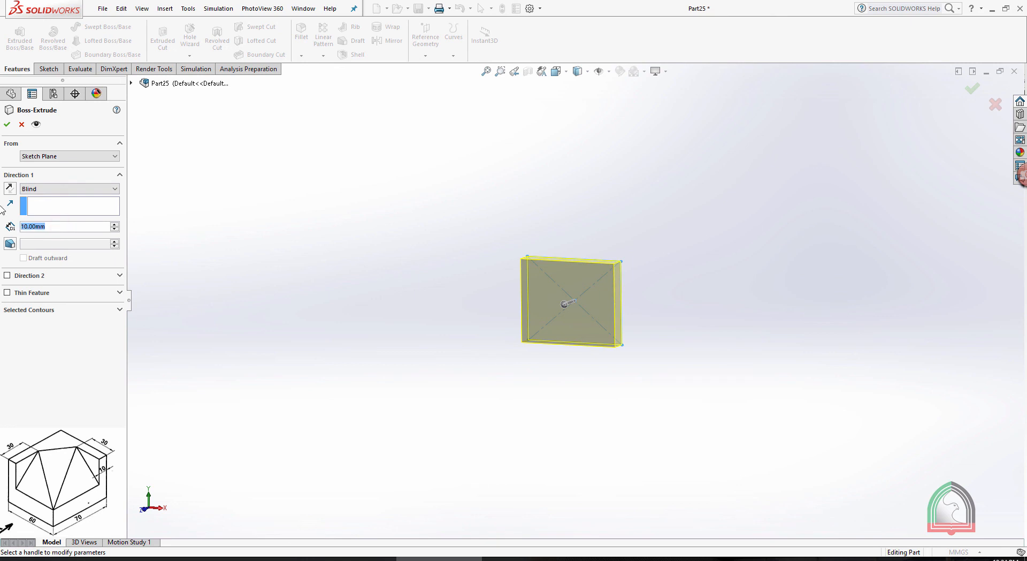
pyautogui.write('70')
pyautogui.press('Return')
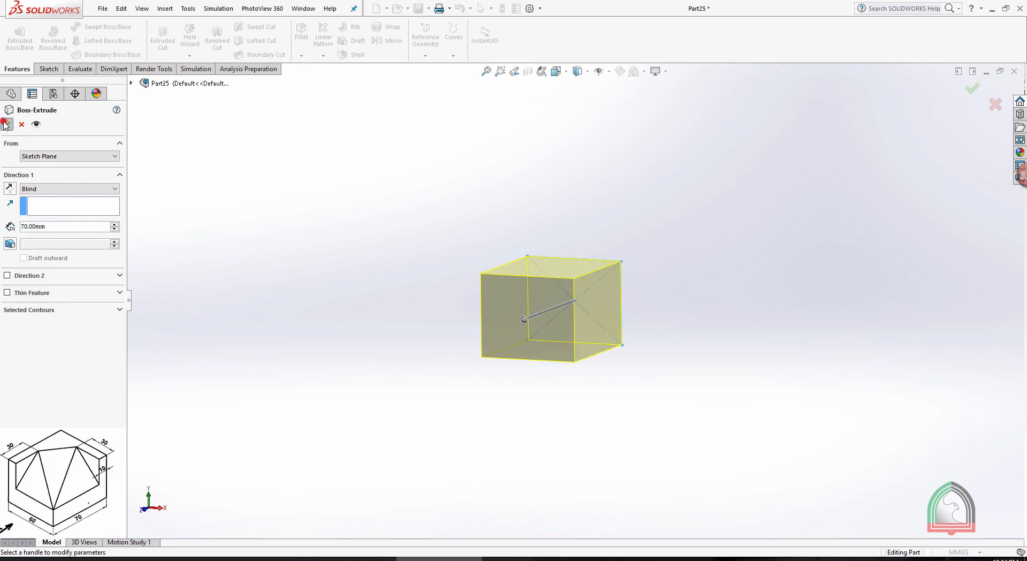
pyautogui.rightClick(605, 154)
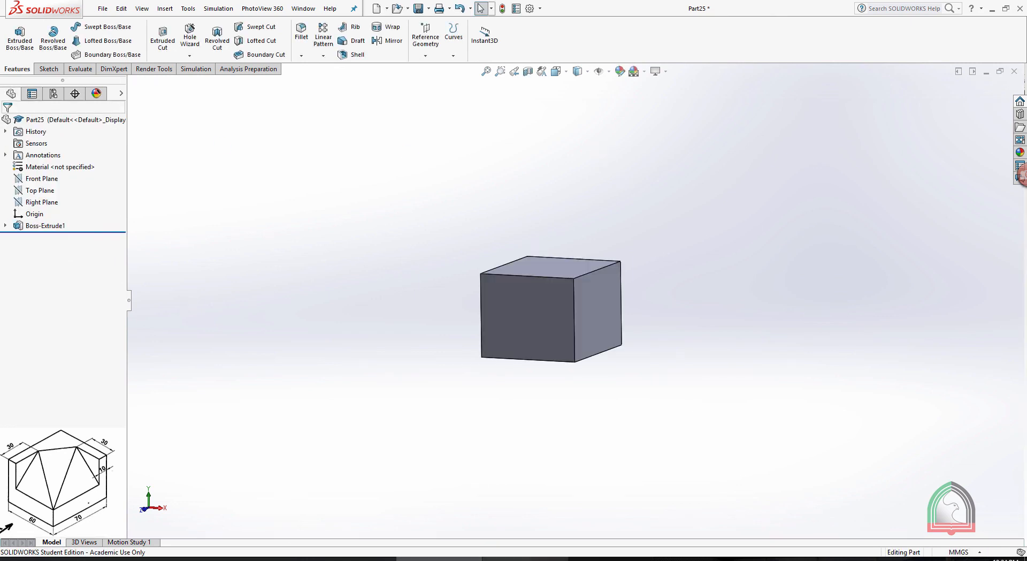
# Check the Exercise 05 drawing, and start a sketch on the block's 60 by 50 mm front face, viewed normal to it
pyautogui.click(525, 558)
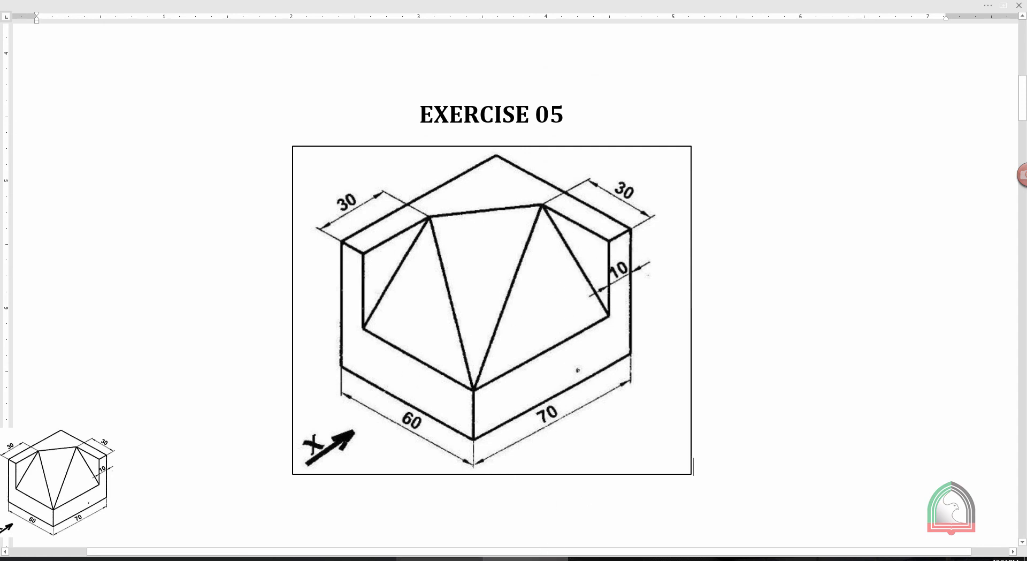
pyautogui.click(439, 558)
pyautogui.moveTo(601, 390); pyautogui.dragTo(498, 336, button='middle')
pyautogui.scroll(-2, 499, 336)
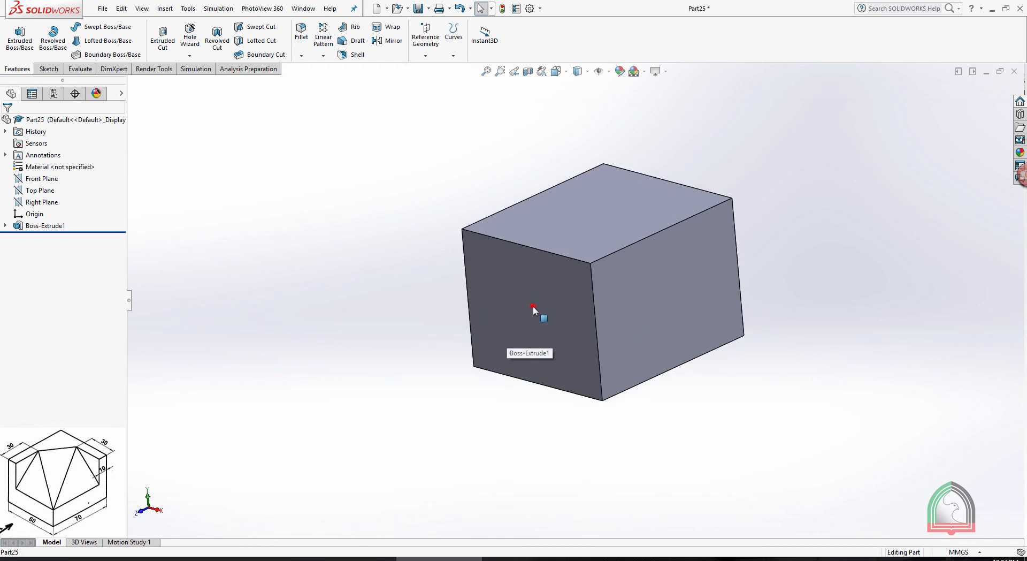
pyautogui.click(533, 306)
pyautogui.click(576, 274)
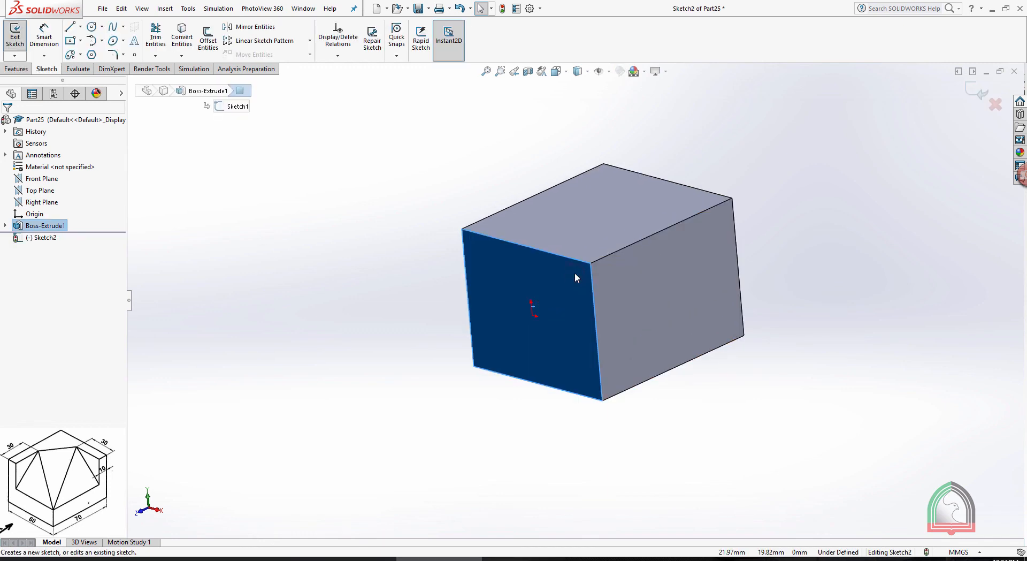
pyautogui.press('space')
pyautogui.click(621, 89)
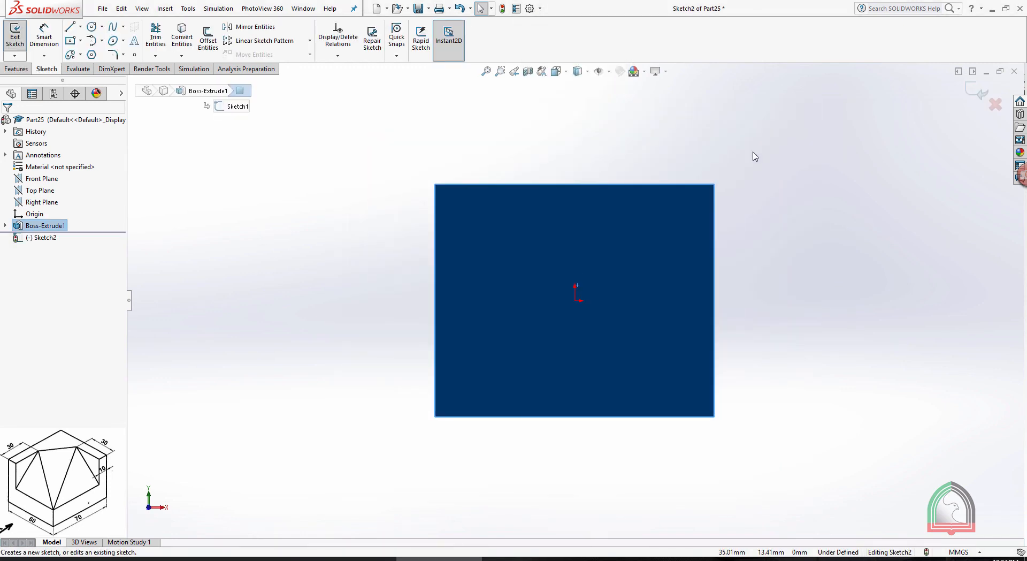
pyautogui.click(658, 137)
# Sketch a closed right triangle in the front face's upper right corner, about 20 mm wide and 24 mm high
pyautogui.click(71, 28)
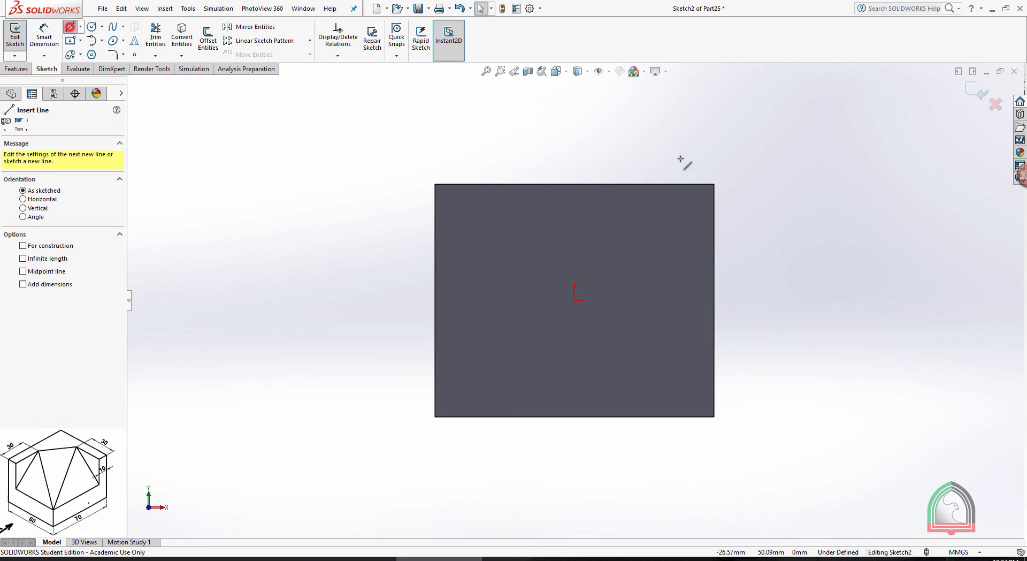
pyautogui.click(715, 185)
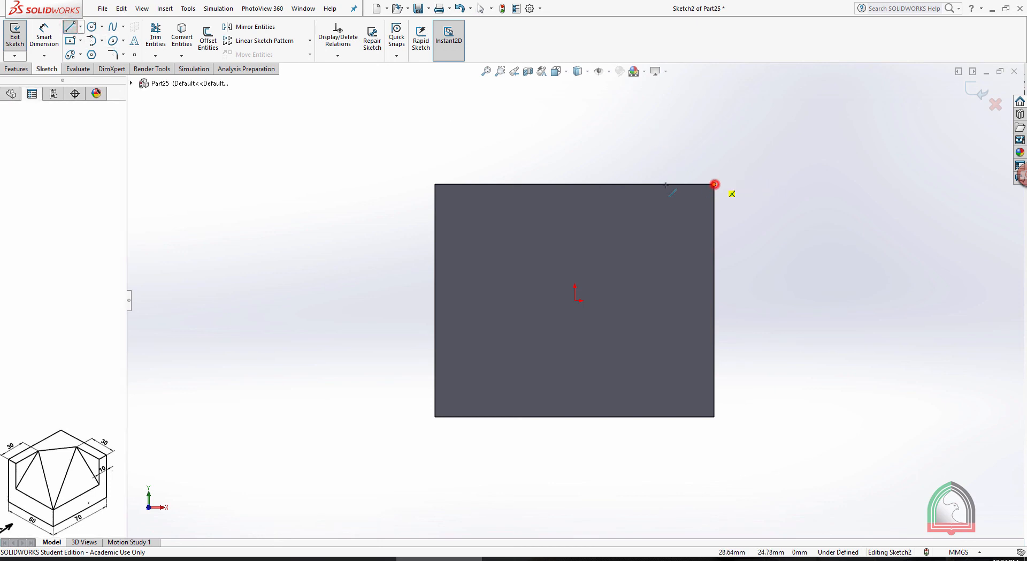
pyautogui.click(619, 184)
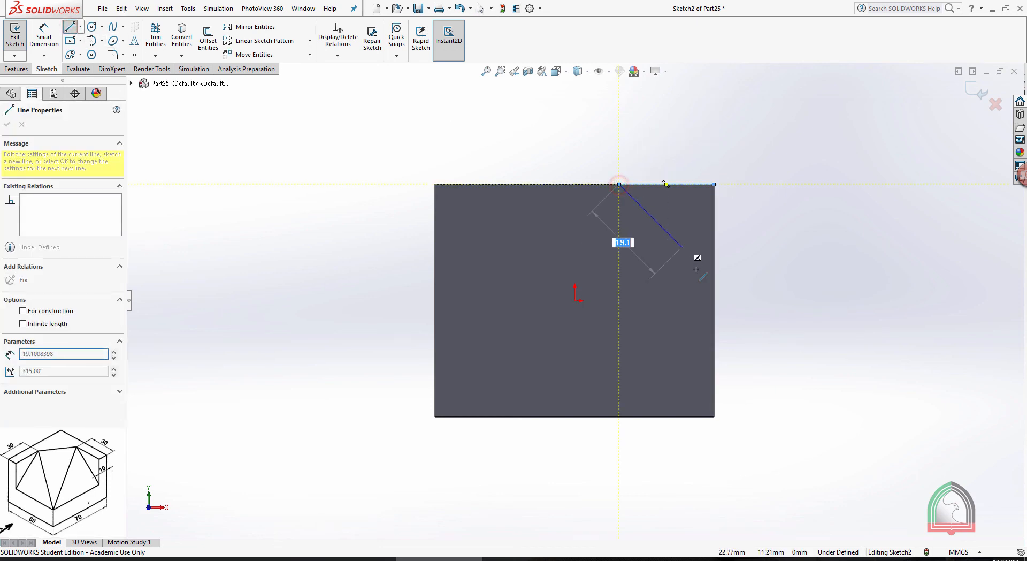
pyautogui.click(714, 296)
pyautogui.click(714, 185)
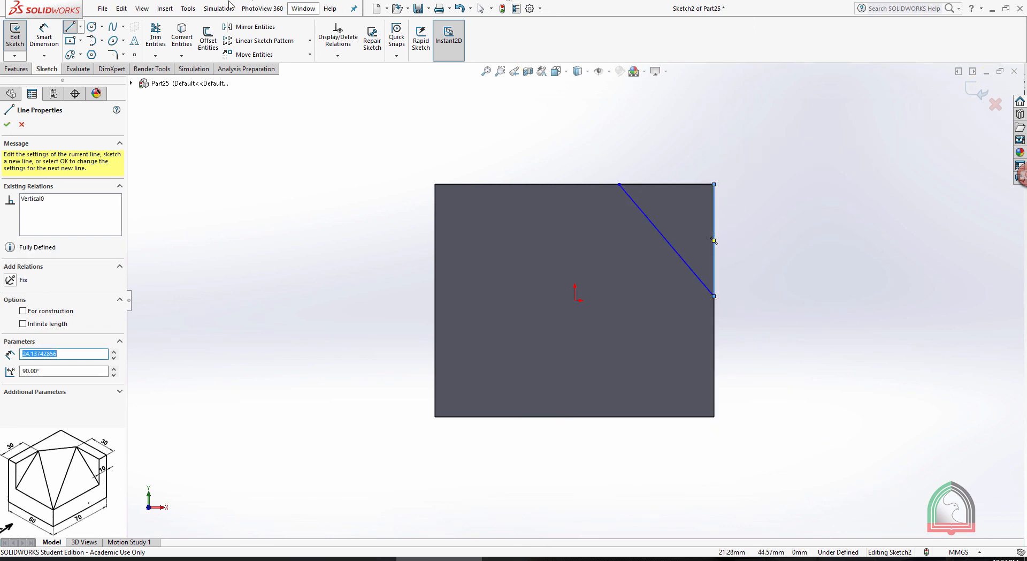
pyautogui.press('Escape')
# Dimension the triangle's horizontal and vertical legs to 30 mm each and exit the sketch
pyautogui.click(54, 42)
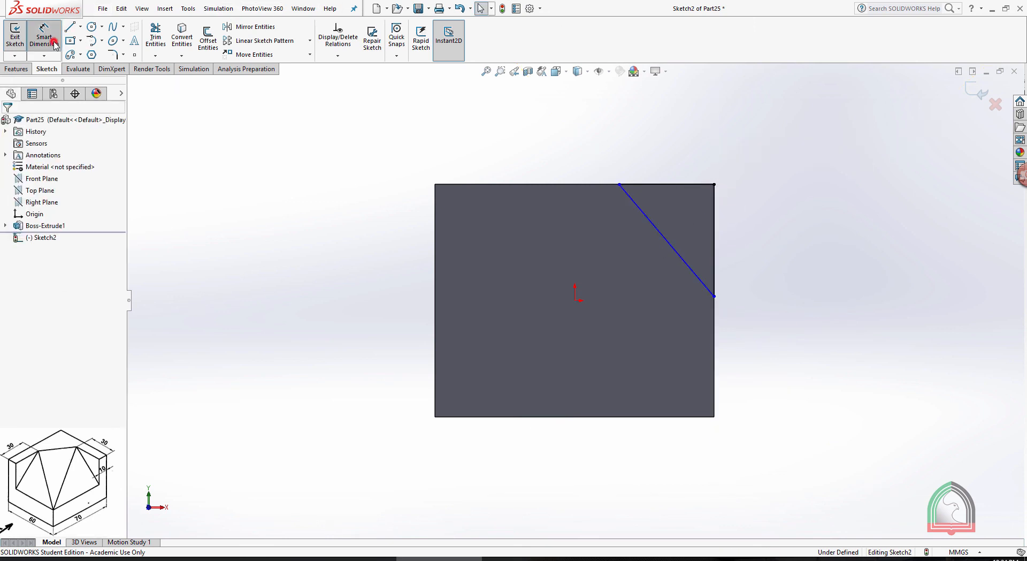
pyautogui.click(655, 184)
pyautogui.click(656, 146)
pyautogui.write('30')
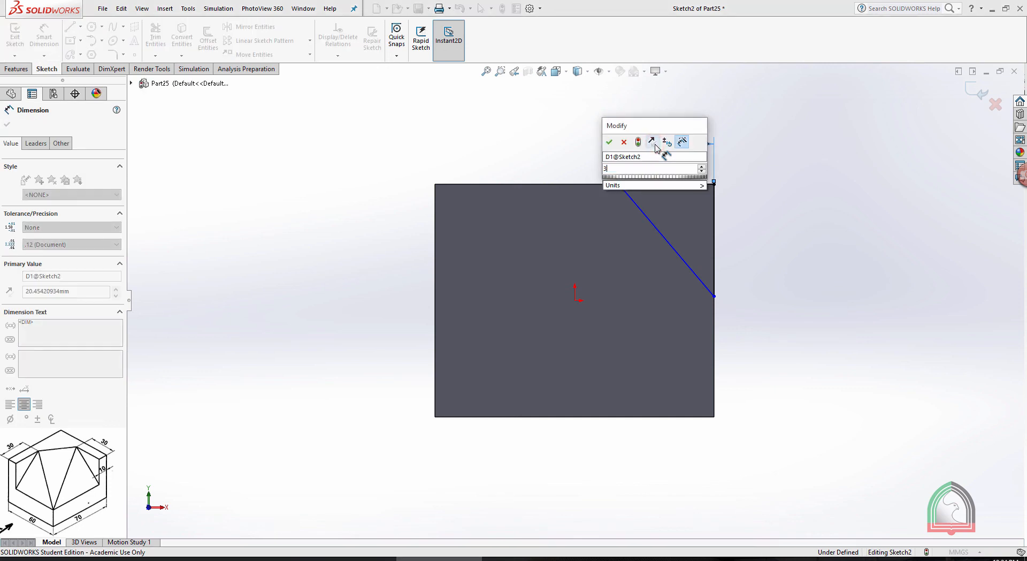
pyautogui.press('Return')
pyautogui.click(715, 230)
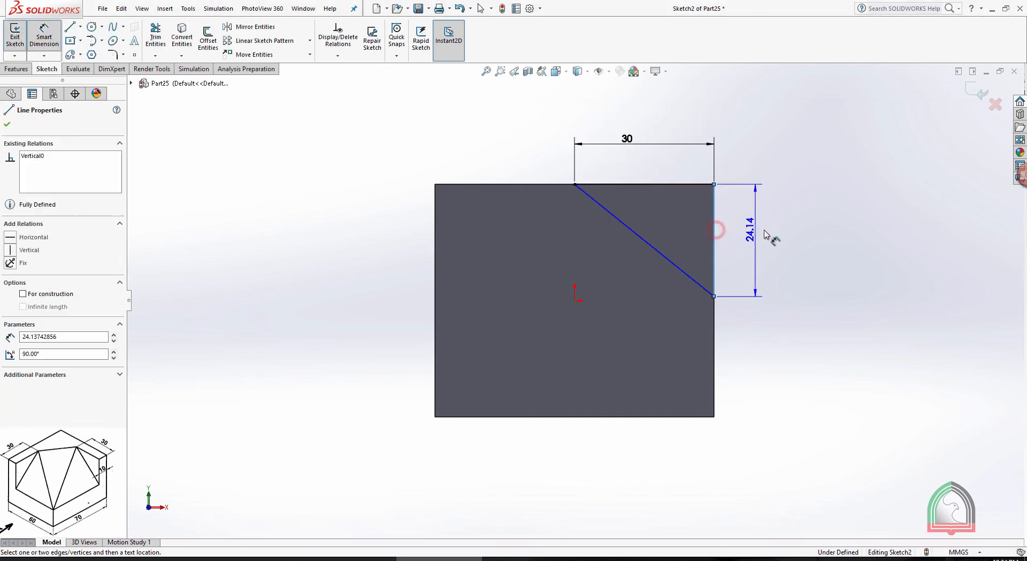
pyautogui.click(765, 233)
pyautogui.write('30')
pyautogui.press('Return')
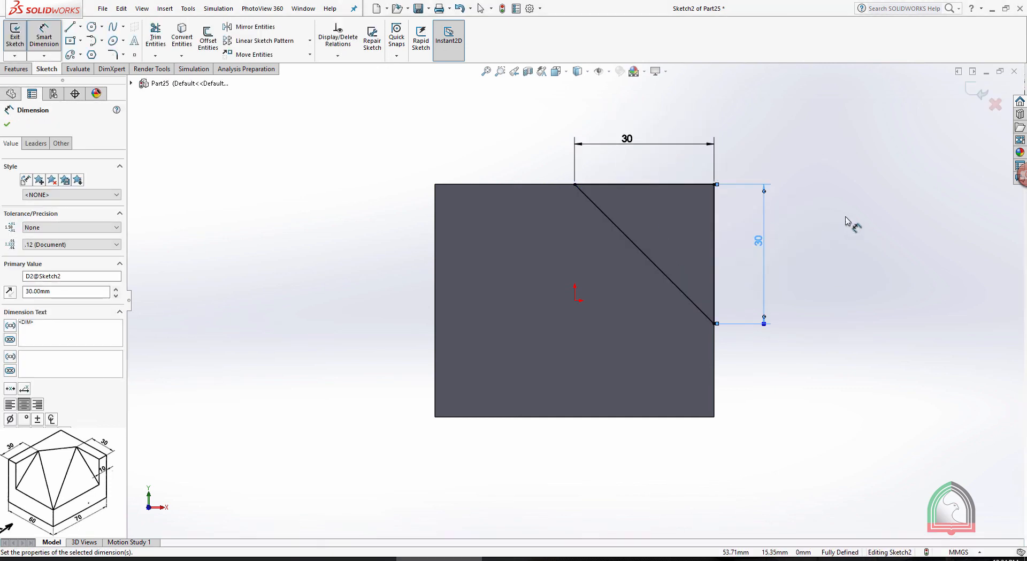
pyautogui.click(973, 91)
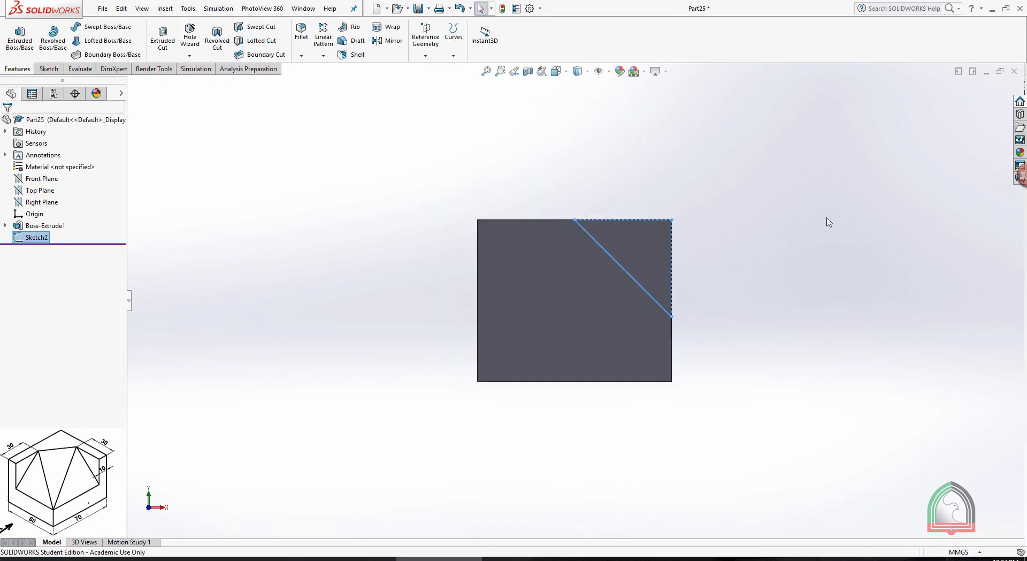
# Cut the triangular profile 60 mm deep into the block with a blind Extruded Cut
pyautogui.click(163, 36)
pyautogui.moveTo(777, 162); pyautogui.dragTo(756, 202, button='middle')
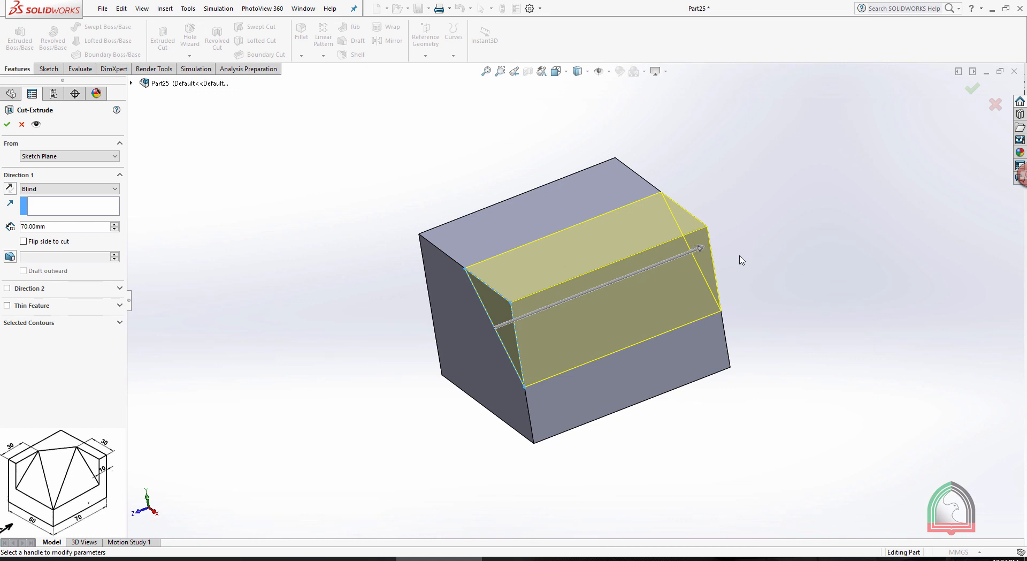
pyautogui.doubleClick(59, 227)
pyautogui.write('60')
pyautogui.press('Return')
pyautogui.click(7, 124)
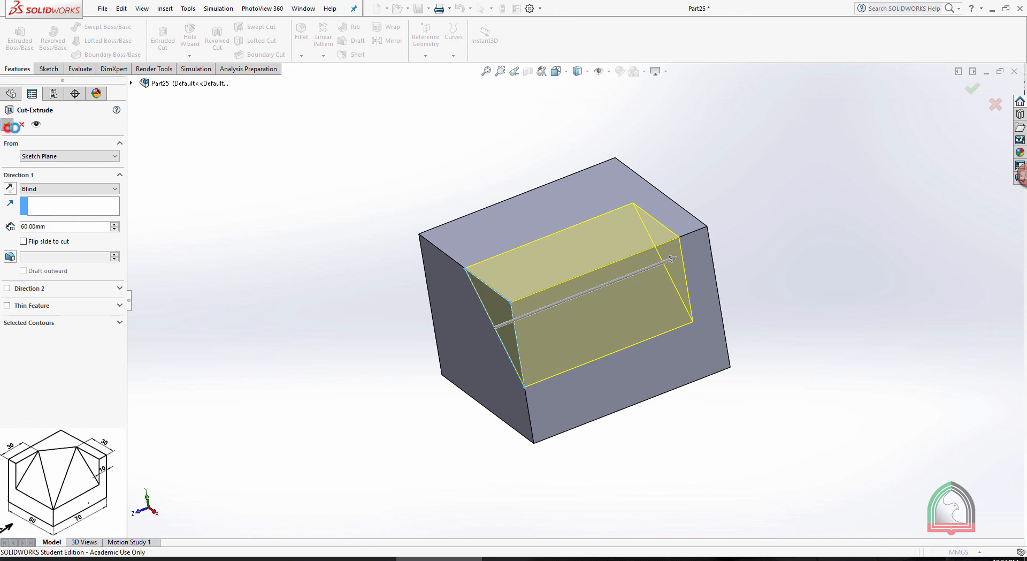
pyautogui.click(757, 199)
pyautogui.moveTo(730, 194); pyautogui.dragTo(733, 137, button='middle')
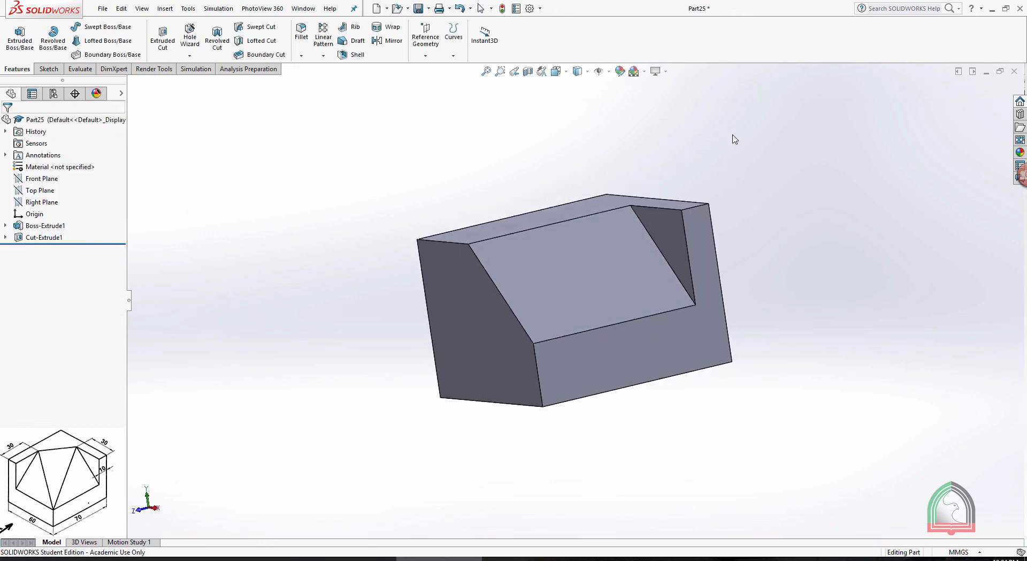
# Compare the block's sloped cut and side faces with the Exercise 05 drawing
pyautogui.click(576, 366)
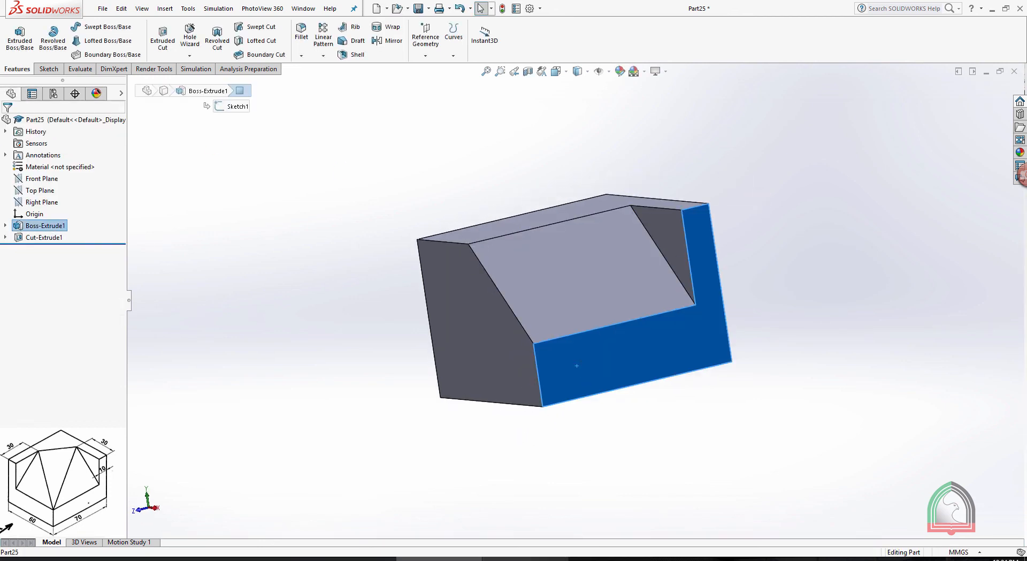
pyautogui.hotkey('alt', 'Tab')
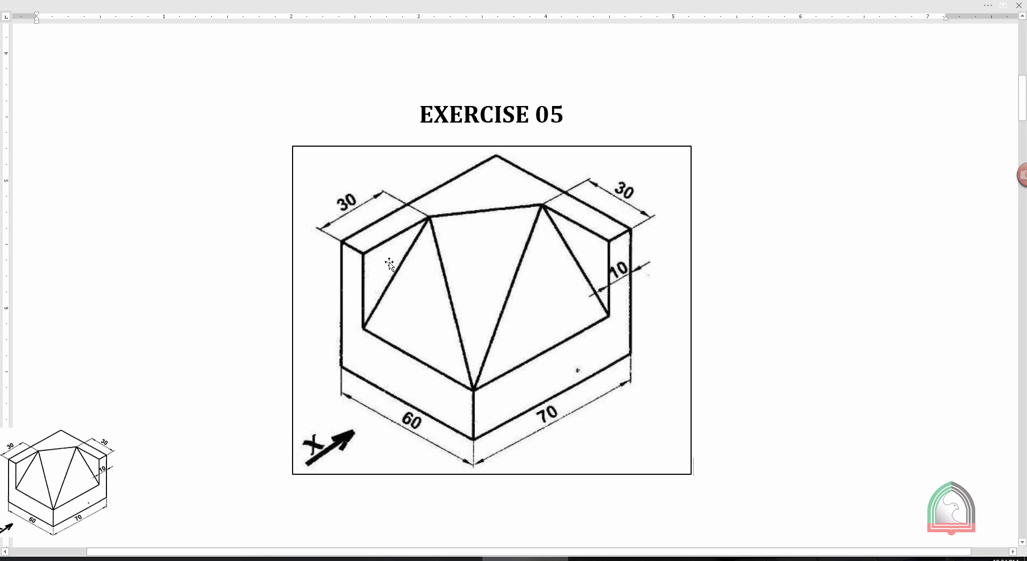
pyautogui.hotkey('alt', 'Tab')
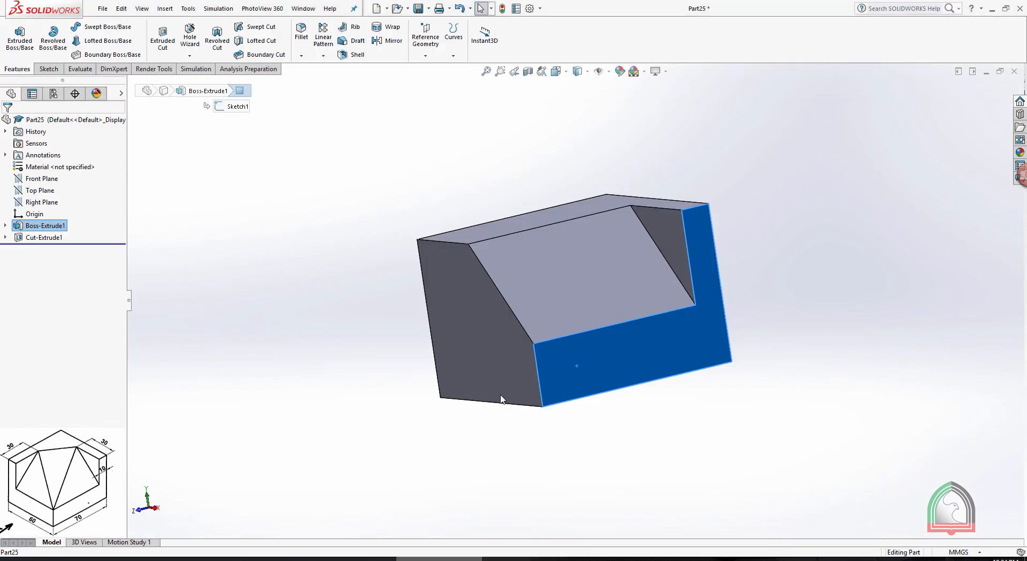
pyautogui.click(592, 387)
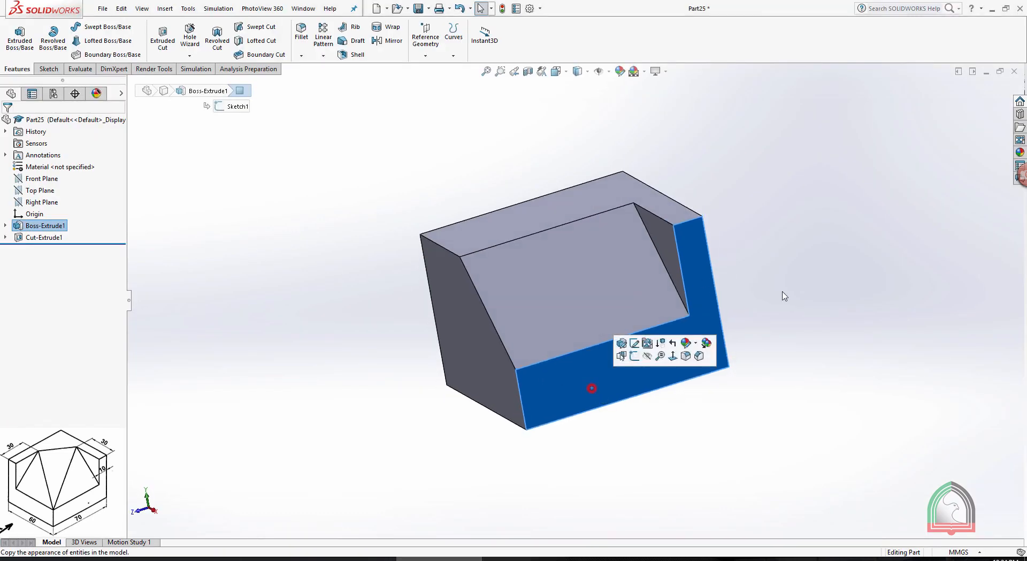
pyautogui.moveTo(784, 295); pyautogui.dragTo(824, 258, button='middle')
pyautogui.click(580, 264)
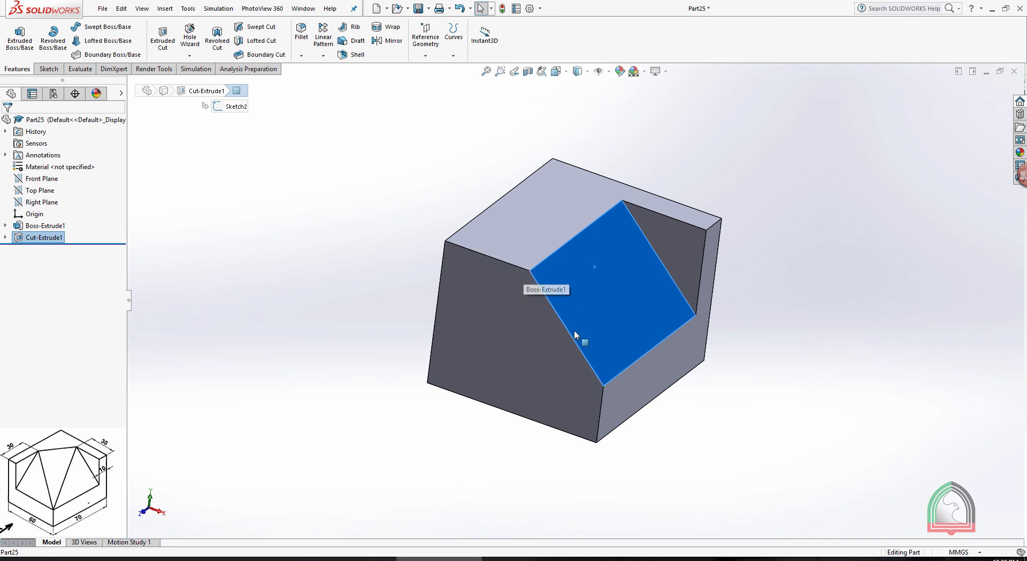
pyautogui.moveTo(732, 263); pyautogui.dragTo(754, 212, button='middle')
pyautogui.moveTo(625, 274); pyautogui.dragTo(677, 252, button='middle')
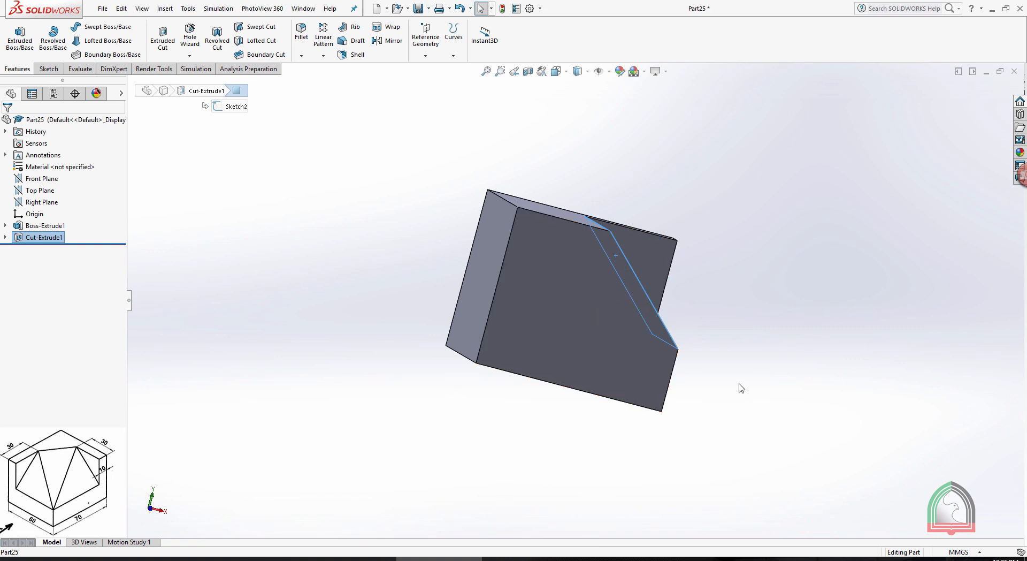
pyautogui.moveTo(740, 386); pyautogui.dragTo(669, 341, button='middle')
# Start a sketch on the L-shaped side face beside the sloped cut, and view it normal to the face
pyautogui.click(594, 380)
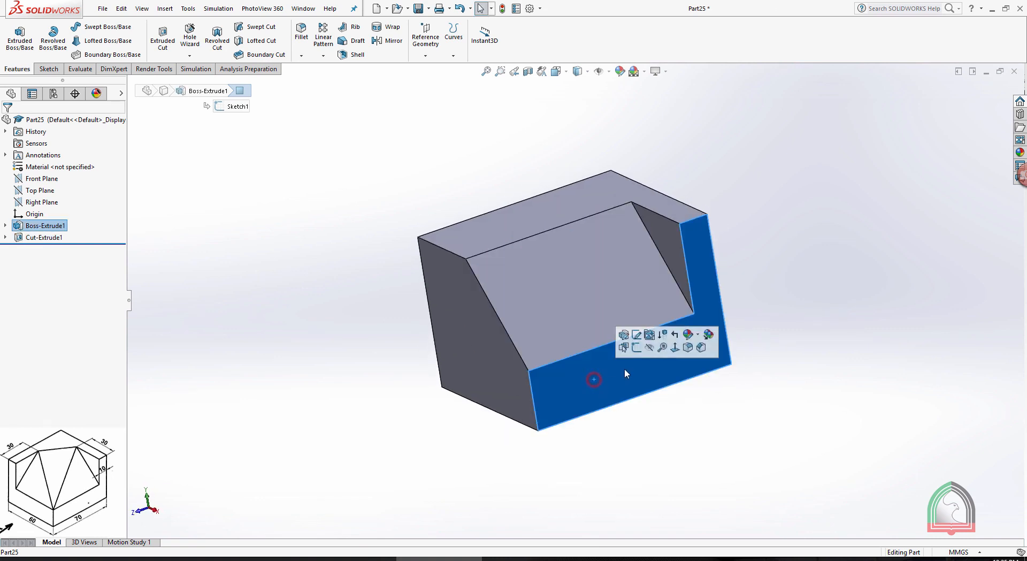
pyautogui.click(634, 349)
pyautogui.press('space')
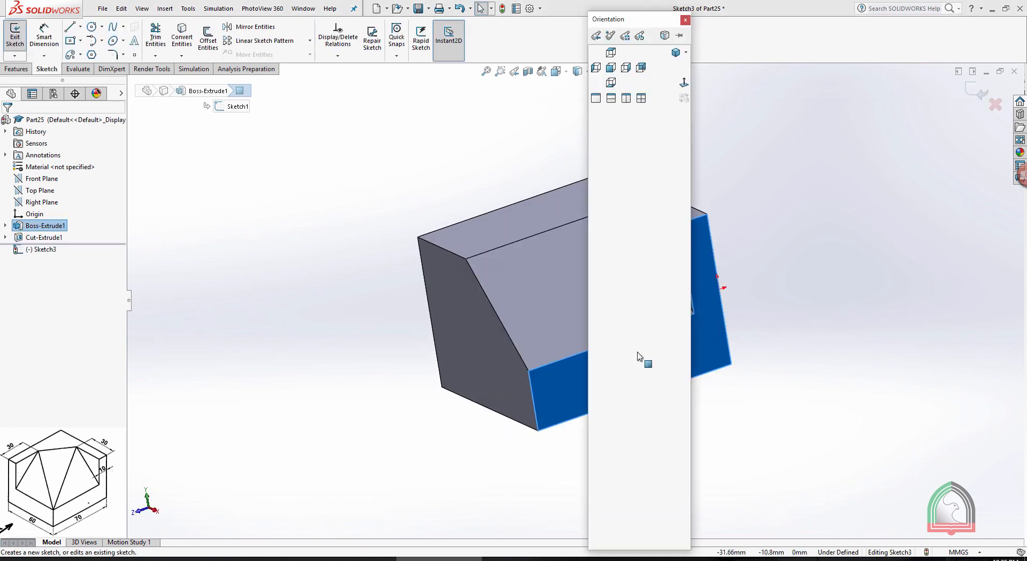
pyautogui.click(684, 82)
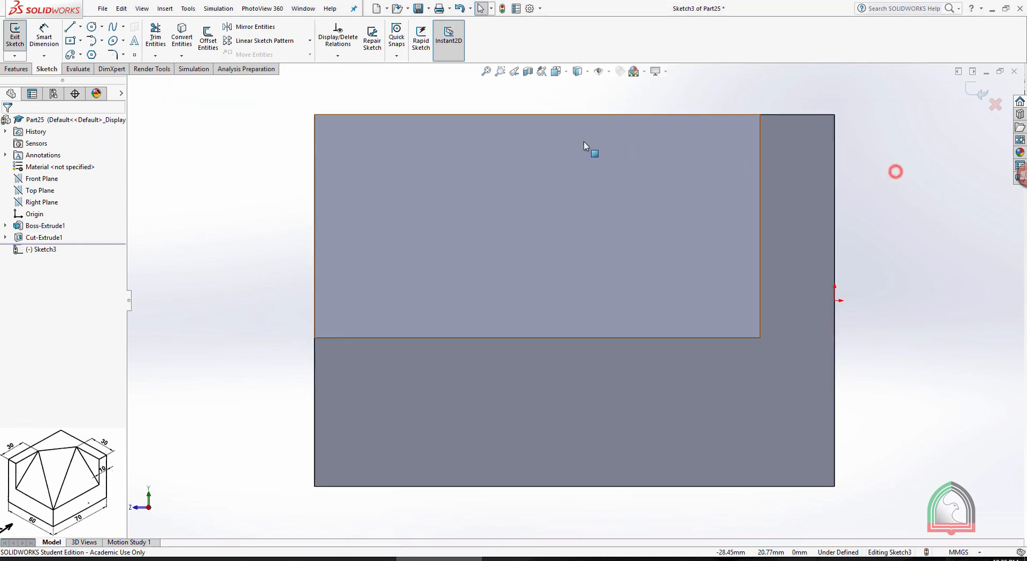
# Sketch a closed right triangle in the upper corner opposite the remaining side wall, with its horizontal leg about 23 mm long
pyautogui.press('l')
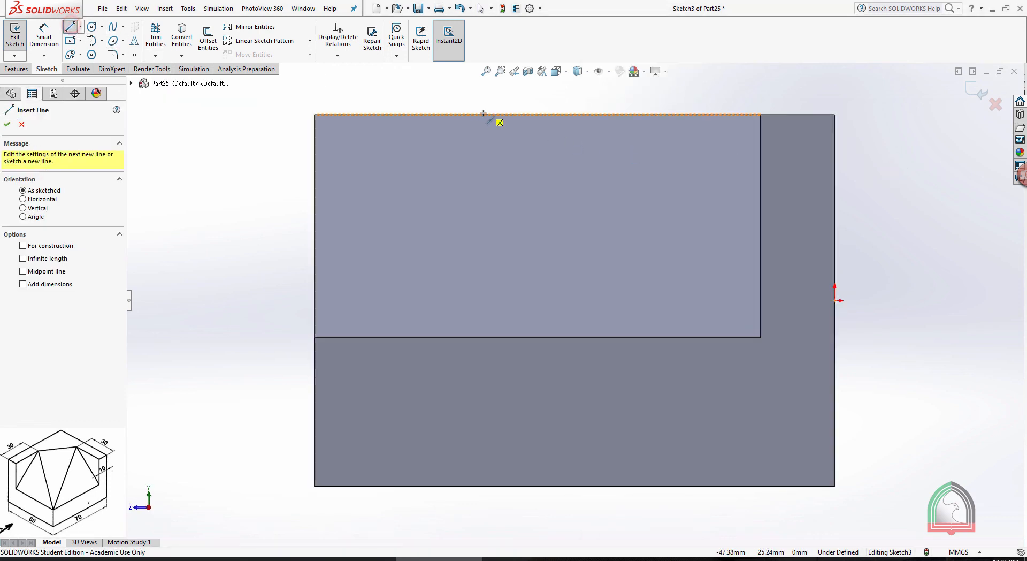
pyautogui.click(314, 115)
pyautogui.click(314, 115)
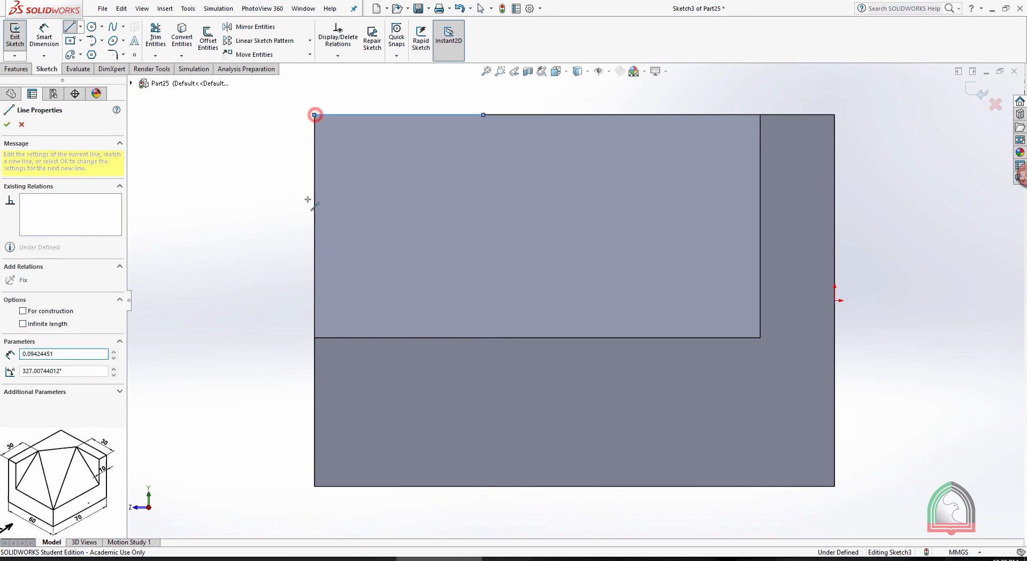
pyautogui.click(314, 274)
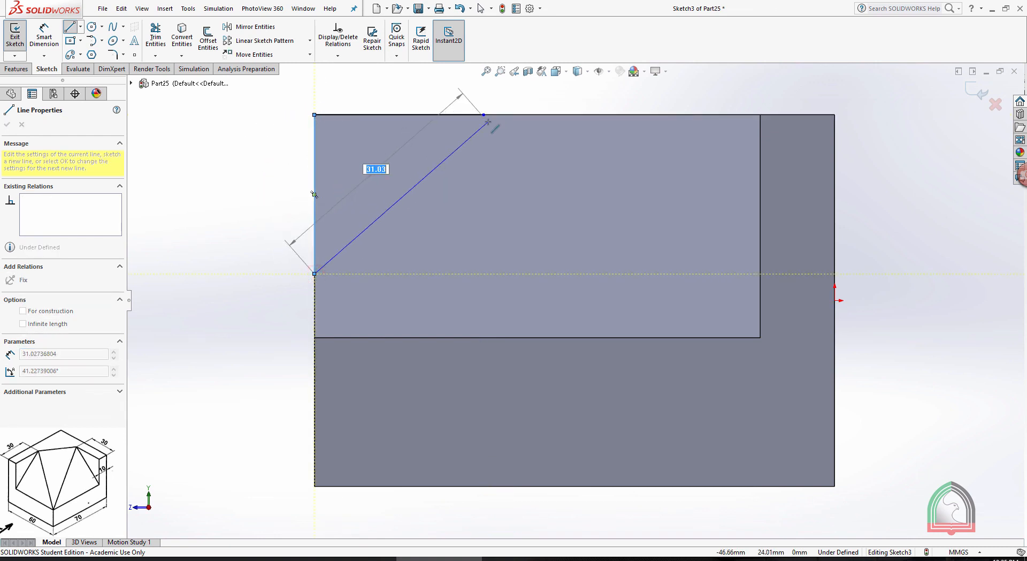
pyautogui.click(484, 115)
pyautogui.press('Escape')
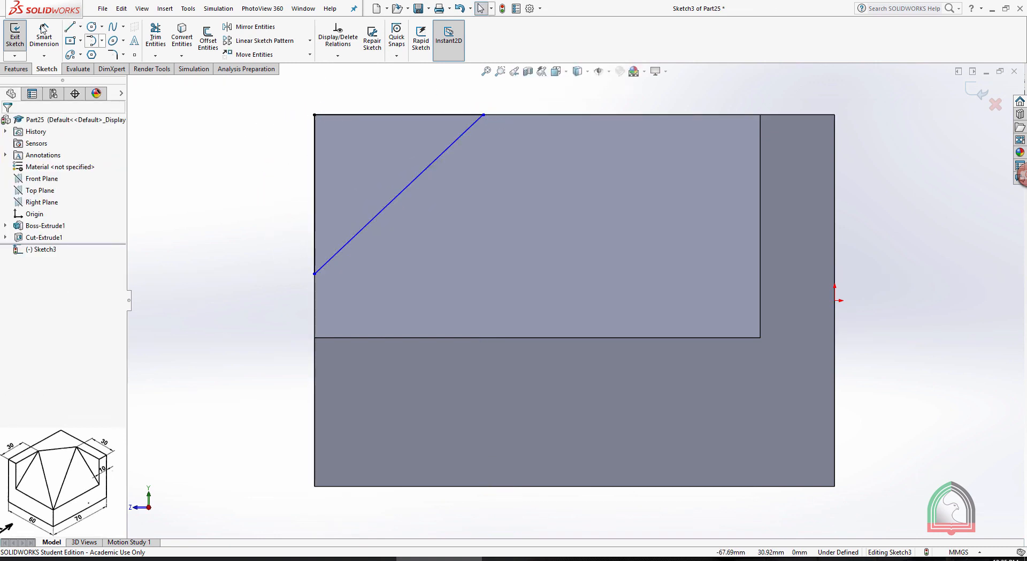
# Dimension the new triangle's vertical and horizontal legs to 30 mm each and exit the sketch
pyautogui.click(44, 33)
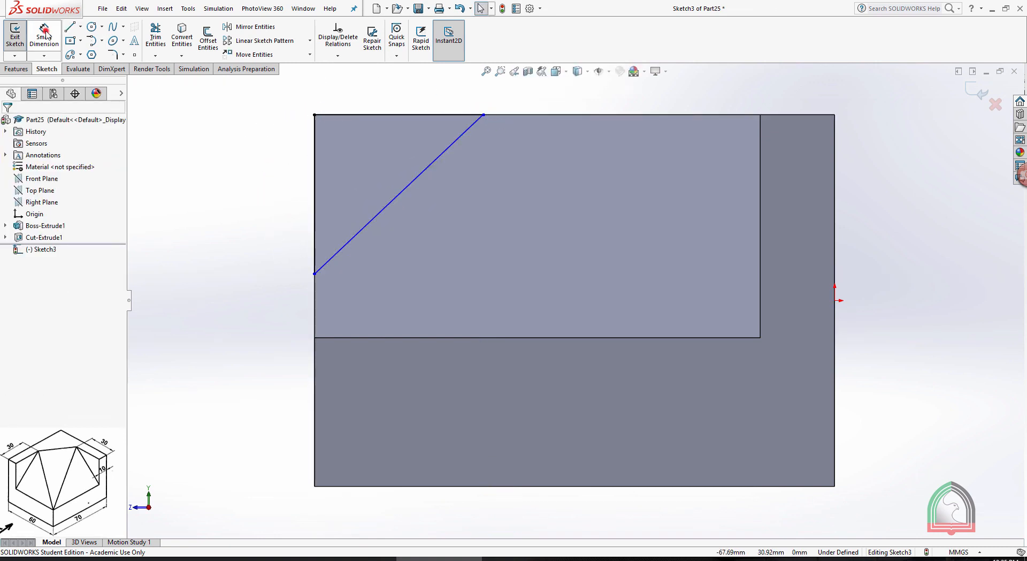
pyautogui.click(316, 155)
pyautogui.click(252, 190)
pyautogui.write('30')
pyautogui.press('Return')
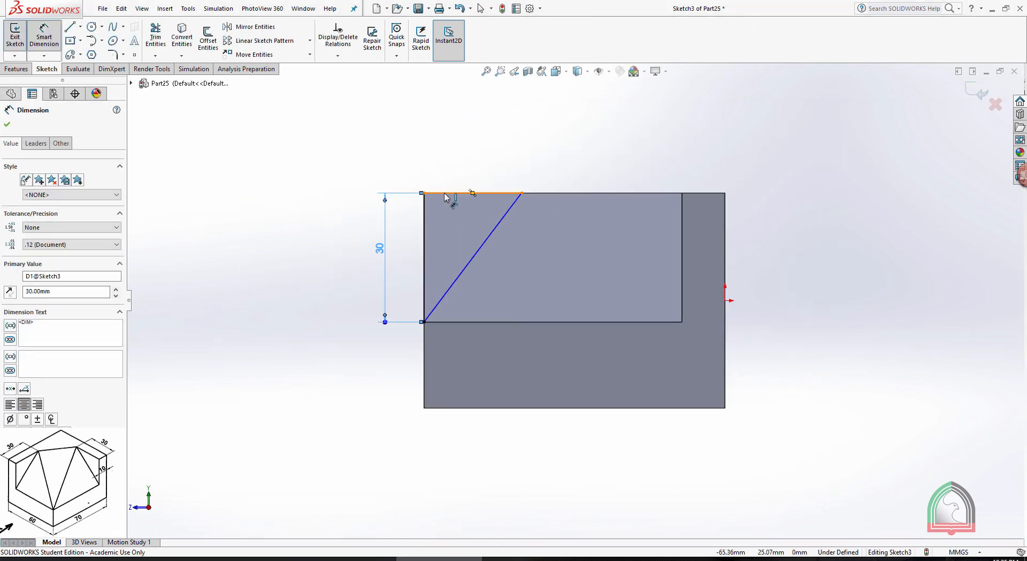
pyautogui.click(450, 194)
pyautogui.click(472, 162)
pyautogui.write('30')
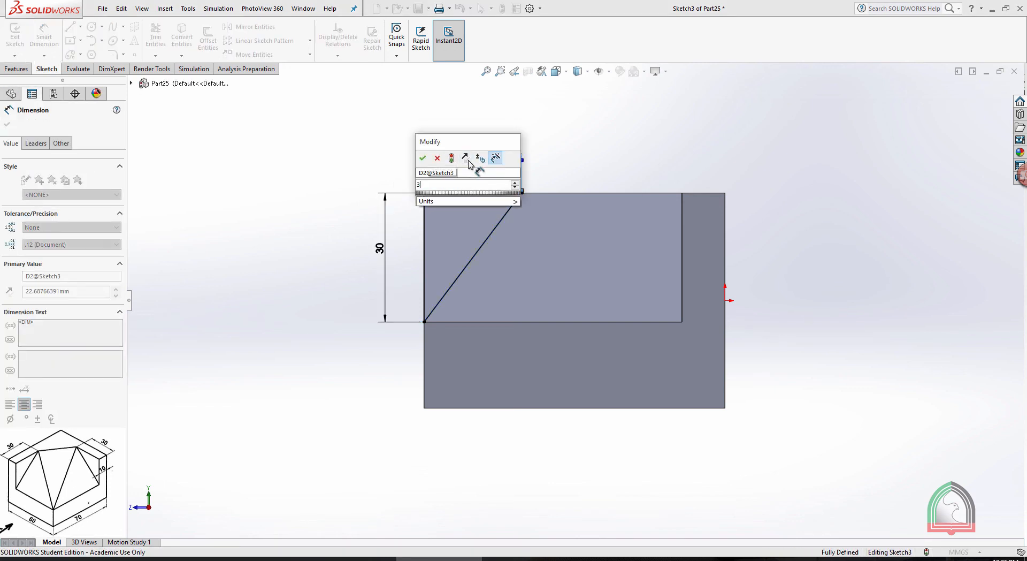
pyautogui.press('Return')
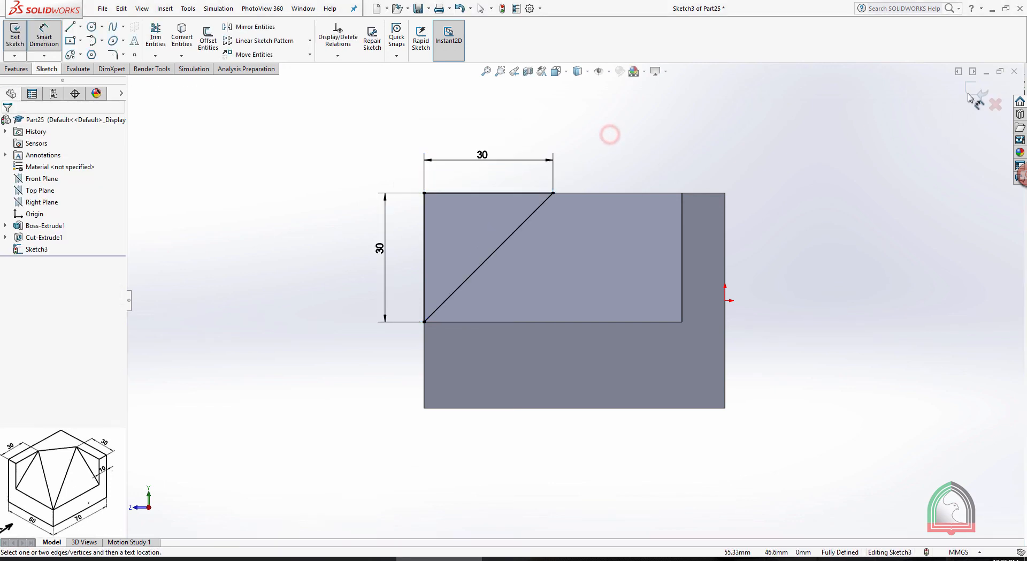
pyautogui.click(977, 90)
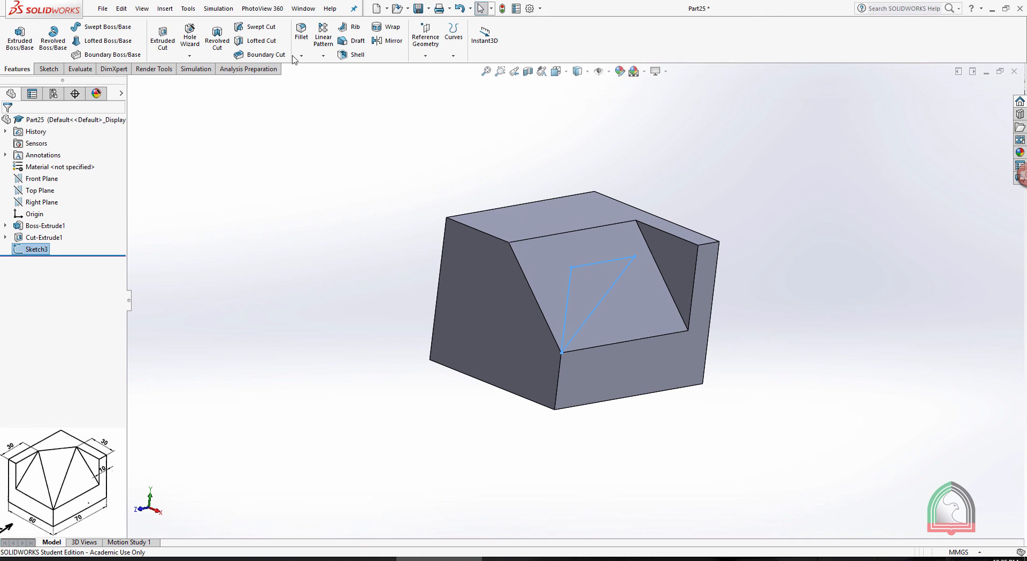
# Cut the second triangular profile 50 mm deep across the block with a blind Extruded Cut
pyautogui.click(163, 43)
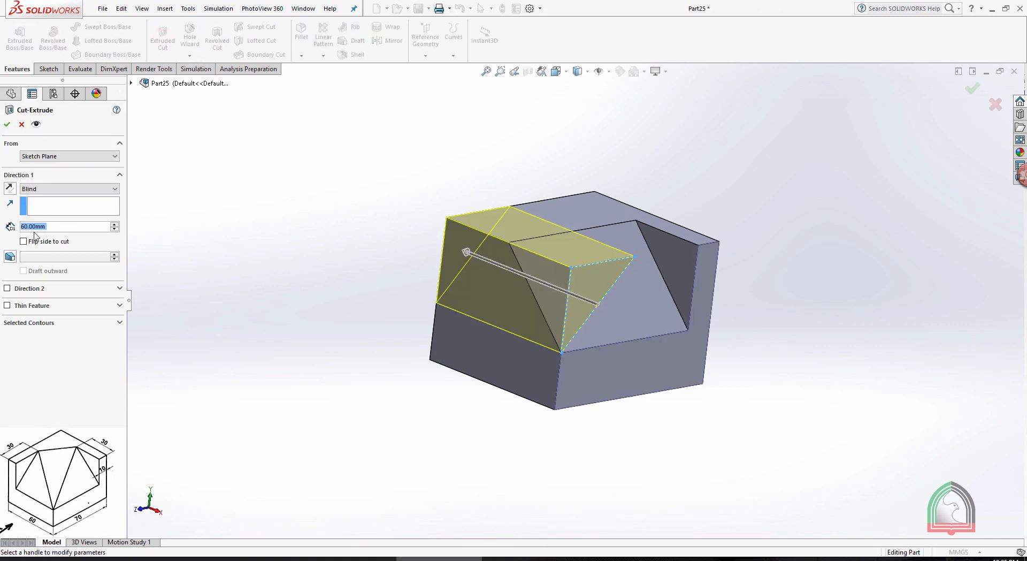
pyautogui.click(64, 226)
pyautogui.doubleClick(78, 227)
pyautogui.write('50')
pyautogui.press('Return')
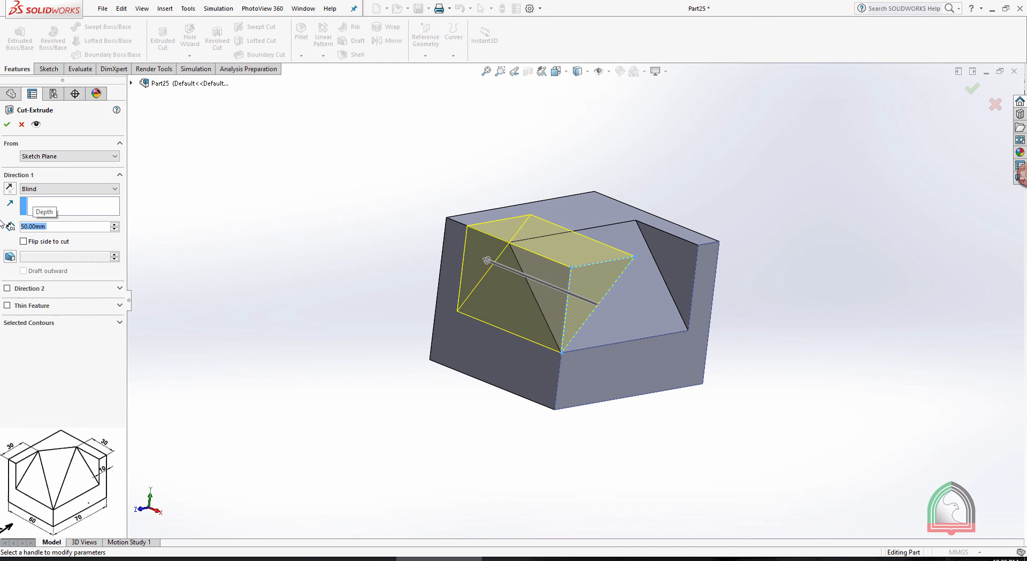
pyautogui.click(7, 124)
pyautogui.click(336, 161)
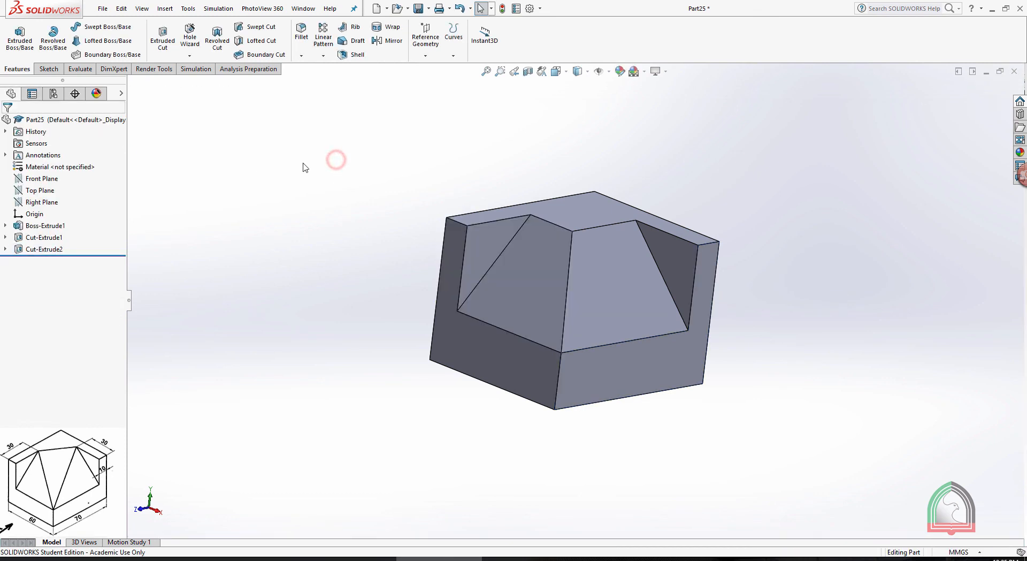
pyautogui.moveTo(305, 165); pyautogui.dragTo(341, 226, button='middle')
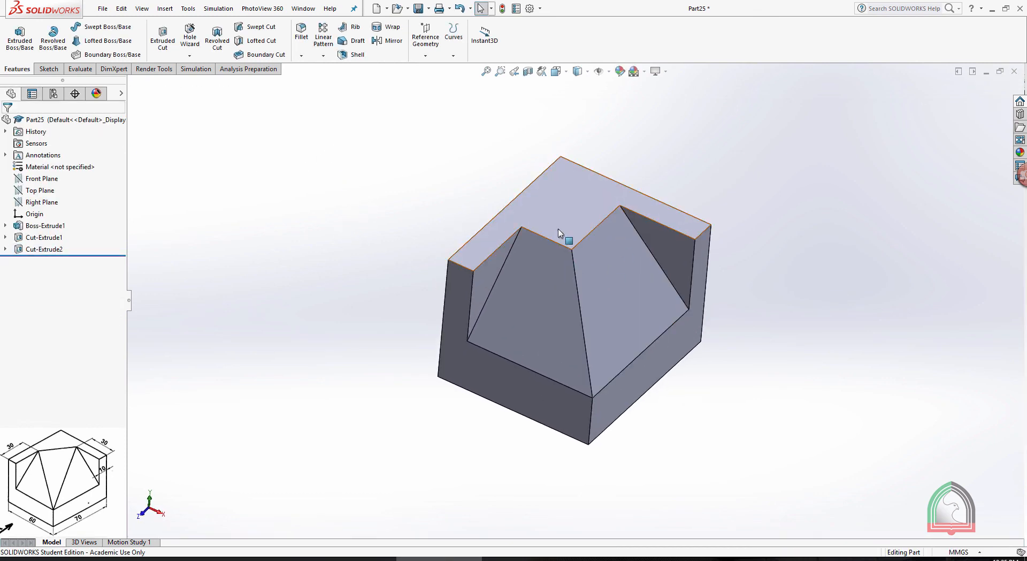
pyautogui.scroll(-3, 557, 234)
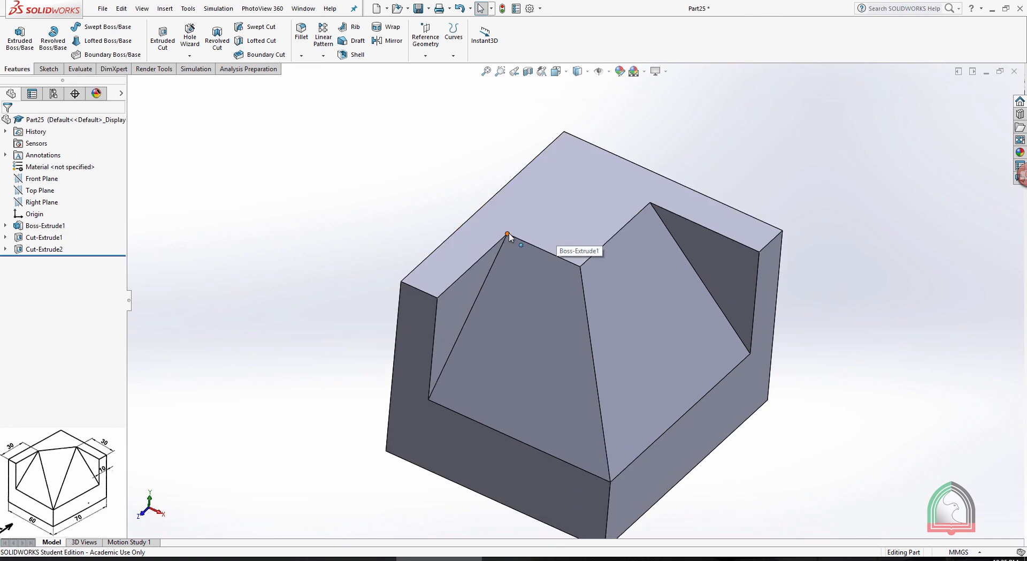
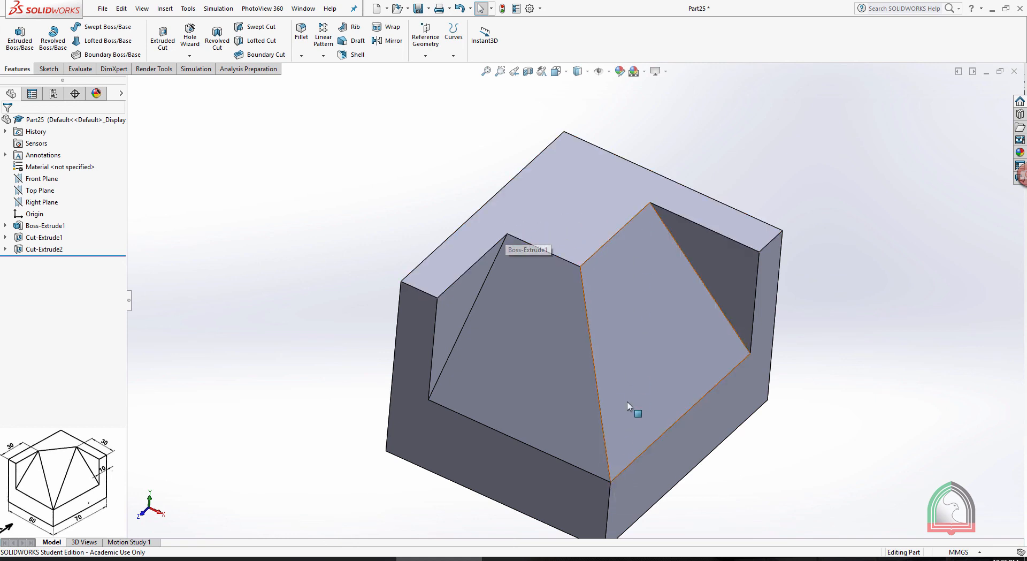
# Start a sketch on the block's top face and view it normal to the face
pyautogui.press('f')
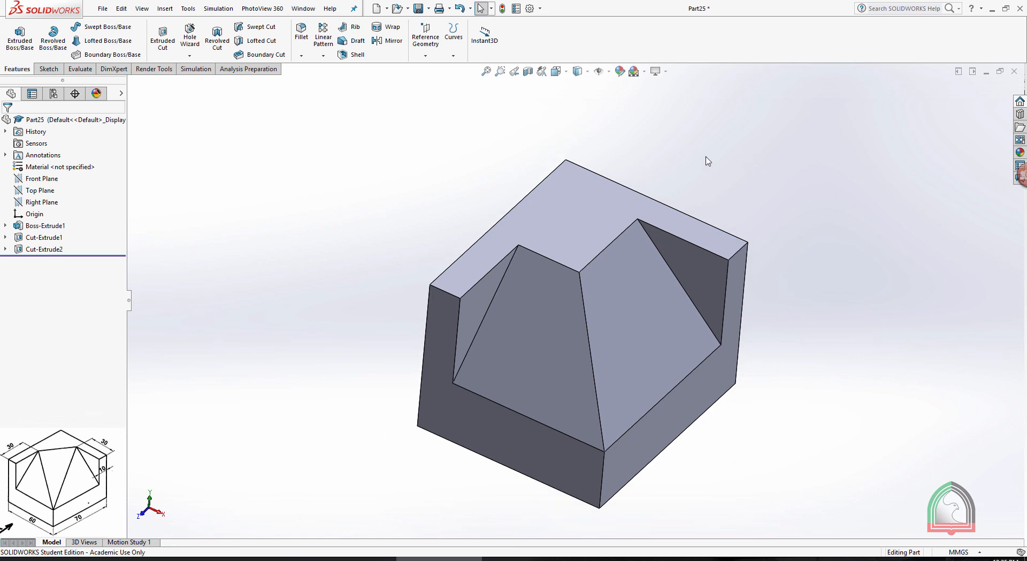
pyautogui.click(585, 200)
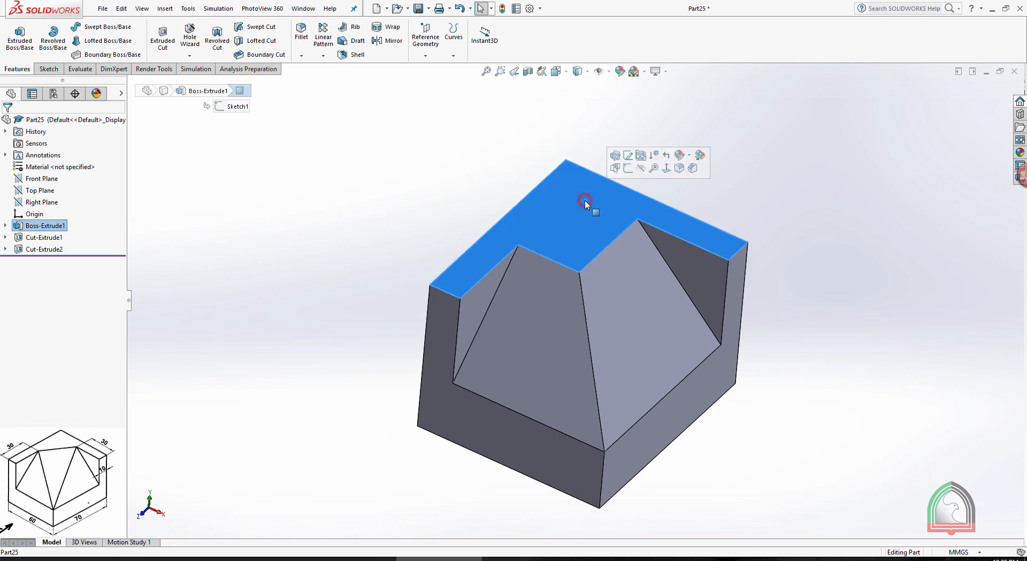
pyautogui.click(629, 169)
pyautogui.press('space')
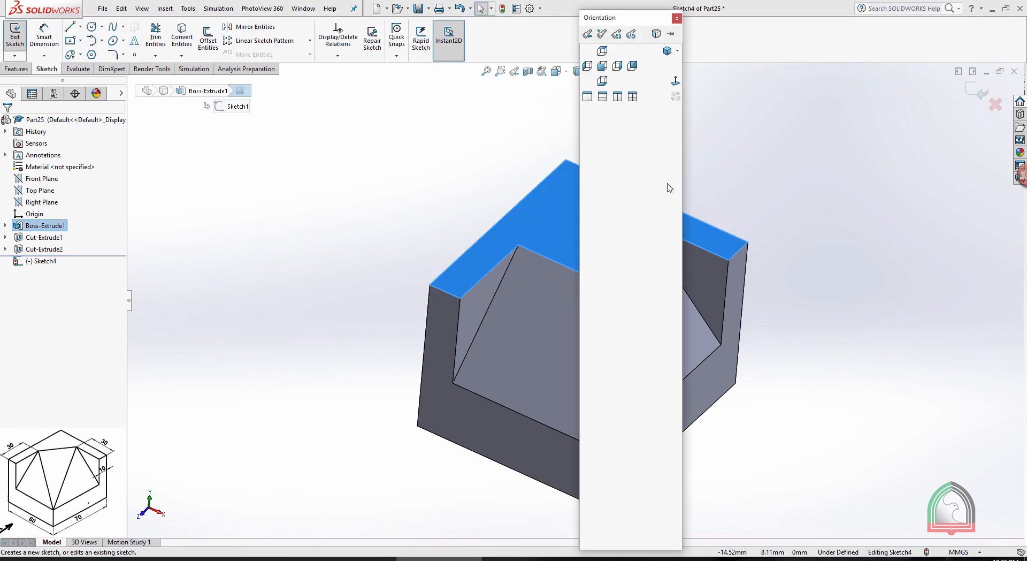
pyautogui.click(675, 81)
pyautogui.click(840, 140)
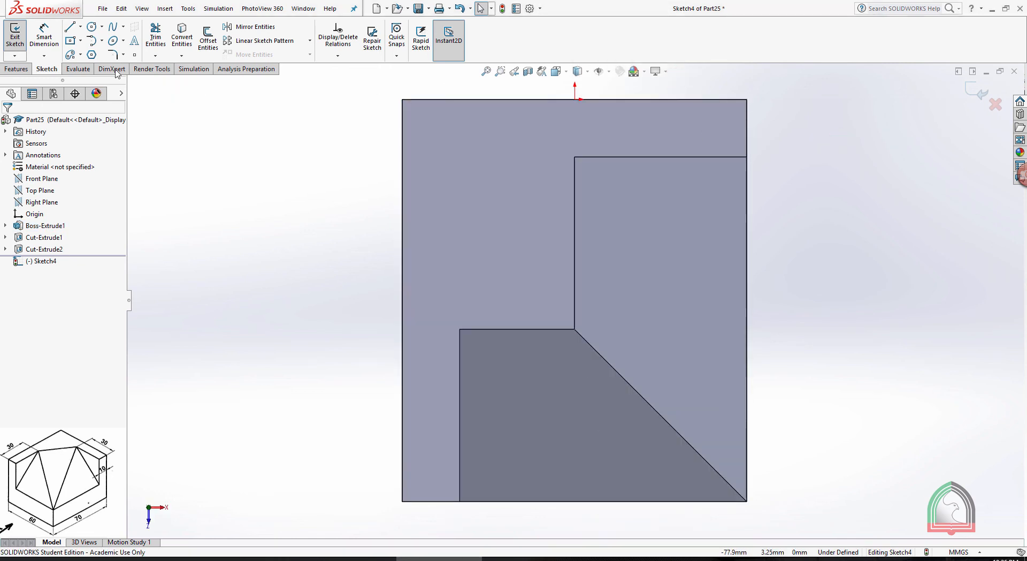
# Sketch a closed triangle on the top-face plane linking the outer upper vertices of both sloped faces and the front corner where the slopes meet
pyautogui.click(70, 27)
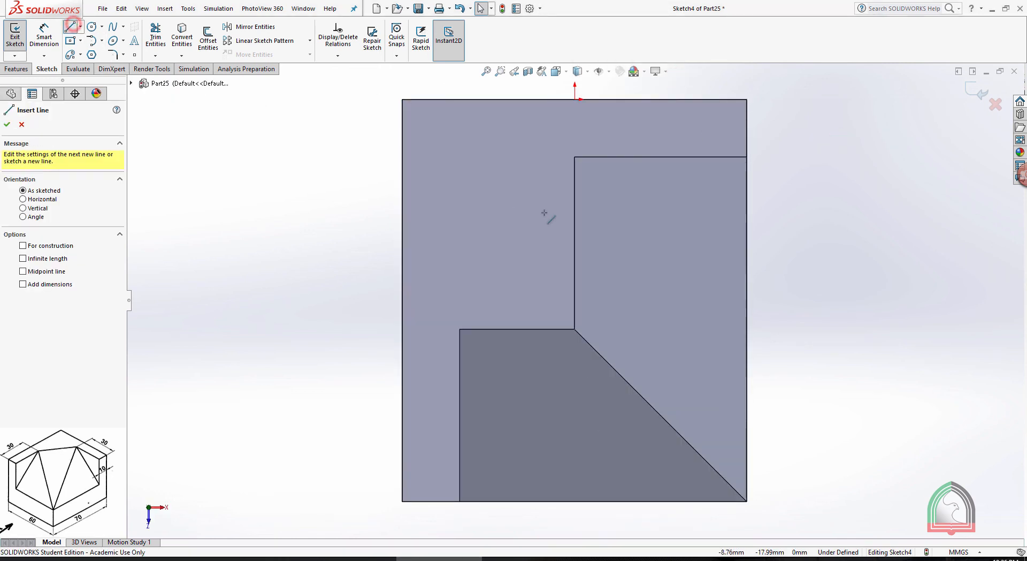
pyautogui.click(575, 157)
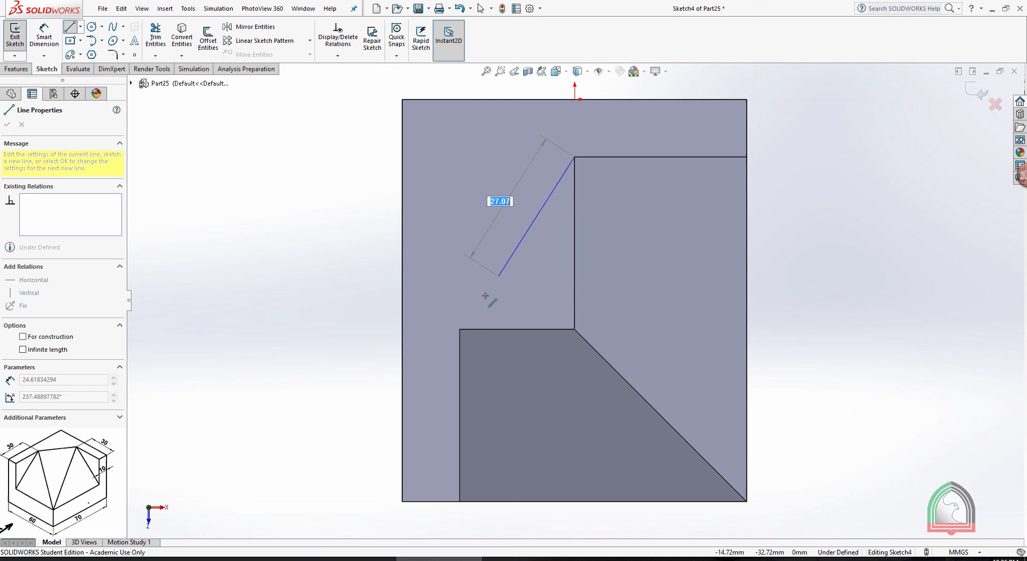
pyautogui.click(460, 329)
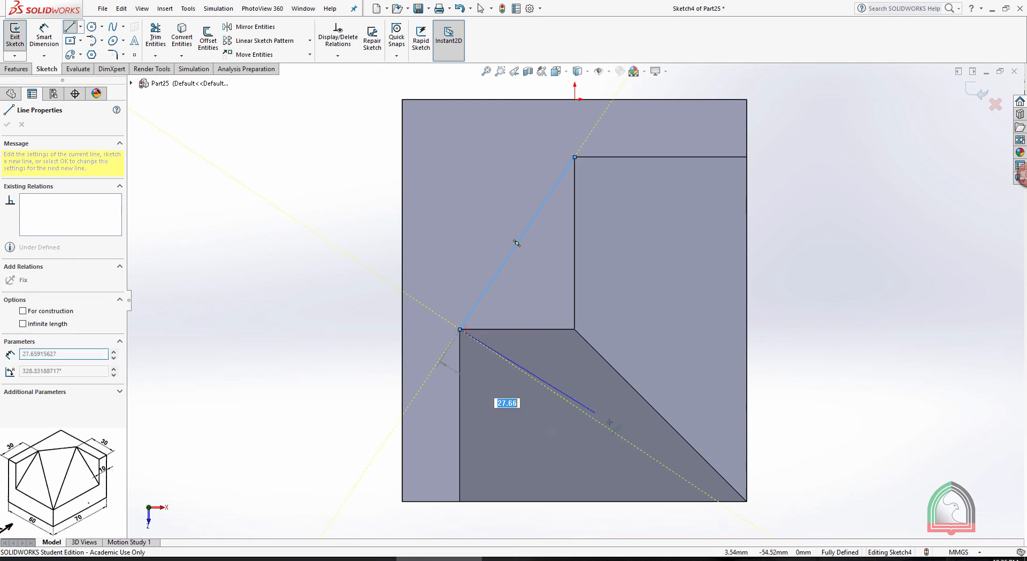
pyautogui.click(747, 501)
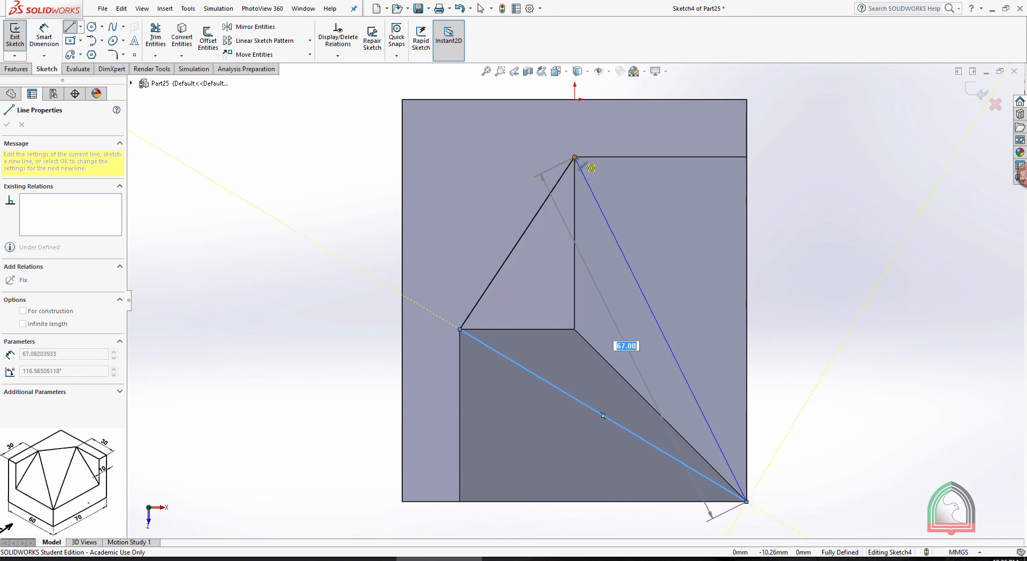
pyautogui.click(574, 157)
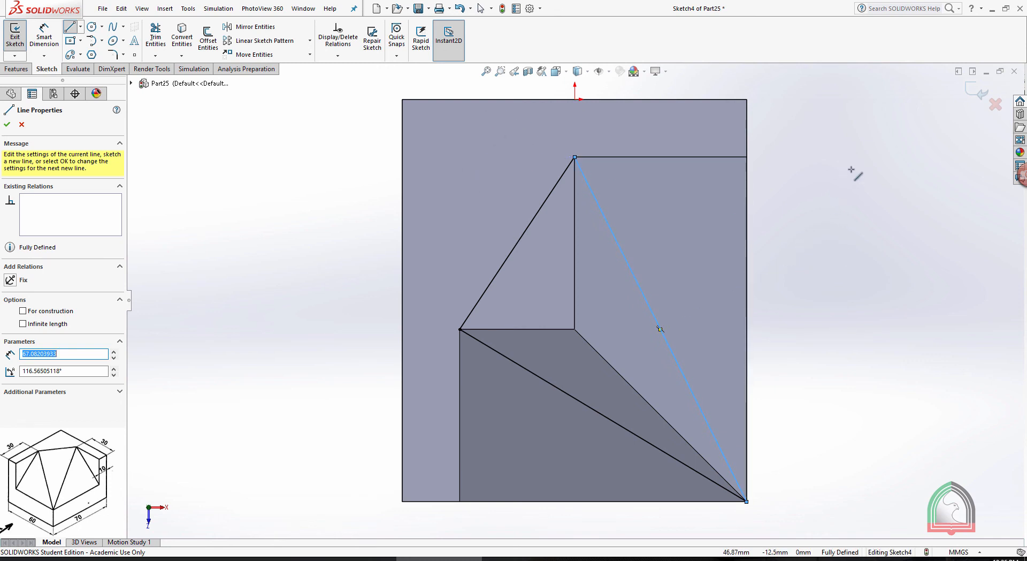
pyautogui.moveTo(824, 405)
pyautogui.mouseDown(button='middle')
pyautogui.moveTo(818, 220)
pyautogui.moveTo(851, 185)
pyautogui.moveTo(858, 206)
pyautogui.moveTo(802, 257)
pyautogui.moveTo(784, 293)
pyautogui.moveTo(814, 196)
pyautogui.moveTo(801, 194)
pyautogui.mouseUp(button='middle')
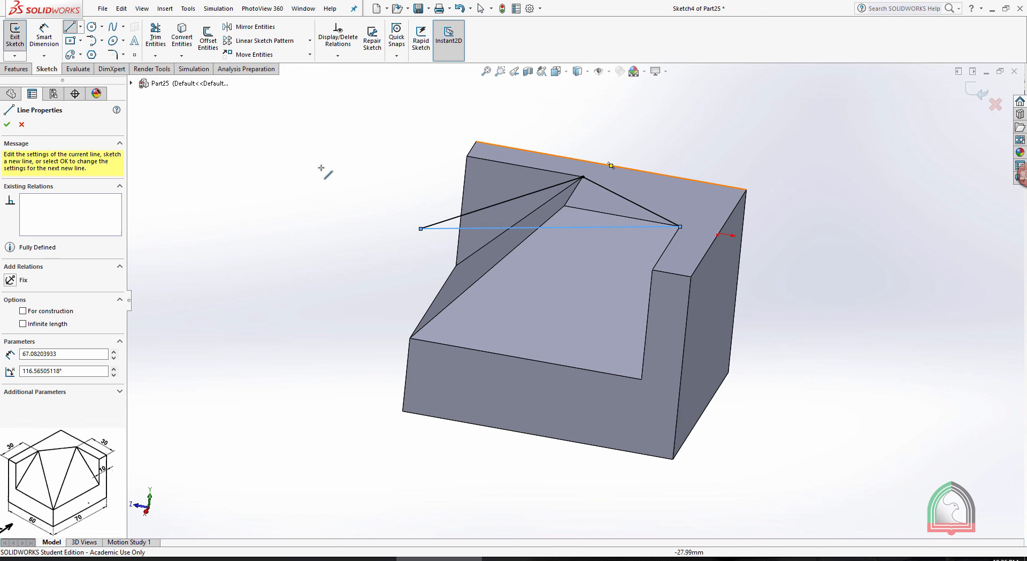
pyautogui.click(22, 124)
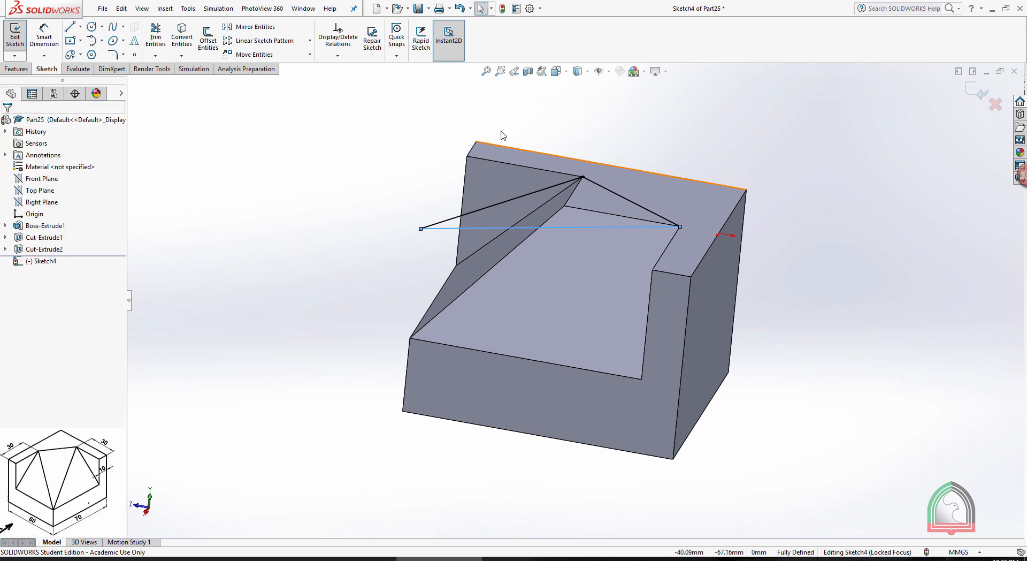
# Exit the top-face triangle sketch and delete it from the part
pyautogui.moveTo(326, 209); pyautogui.dragTo(377, 218, button='middle')
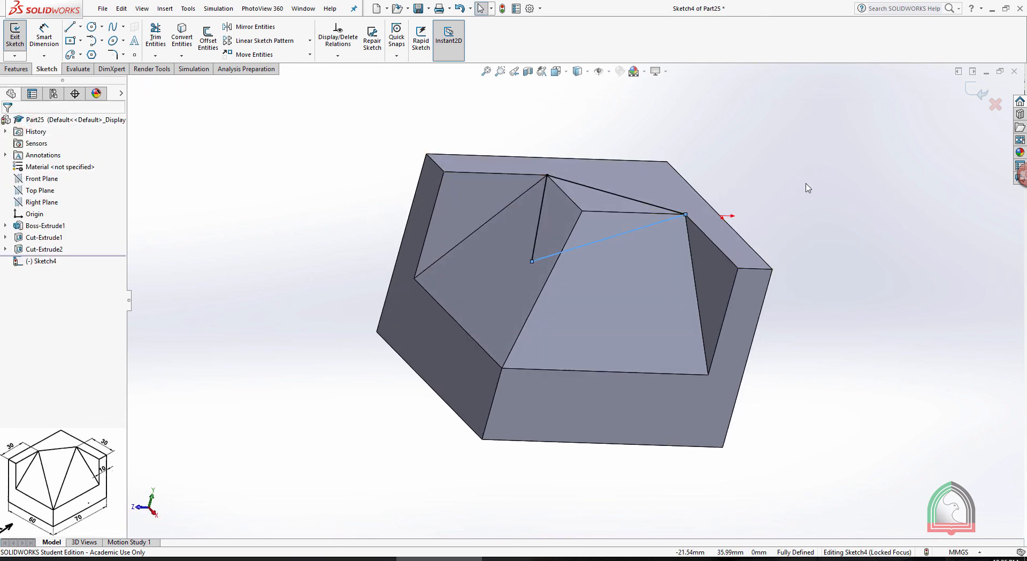
pyautogui.moveTo(807, 191); pyautogui.dragTo(765, 155, button='middle')
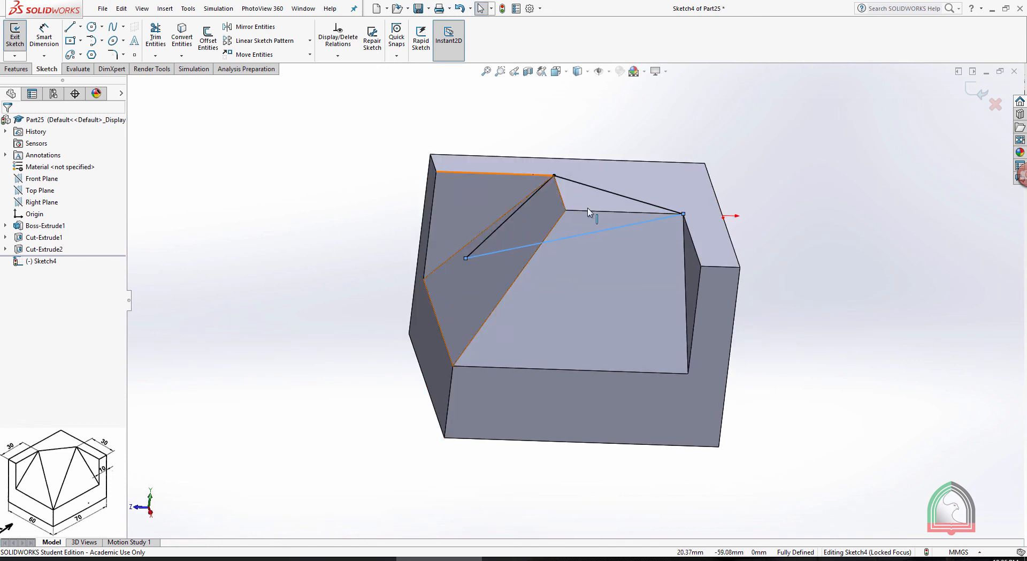
pyautogui.moveTo(895, 183); pyautogui.dragTo(880, 225, button='middle')
pyautogui.click(975, 90)
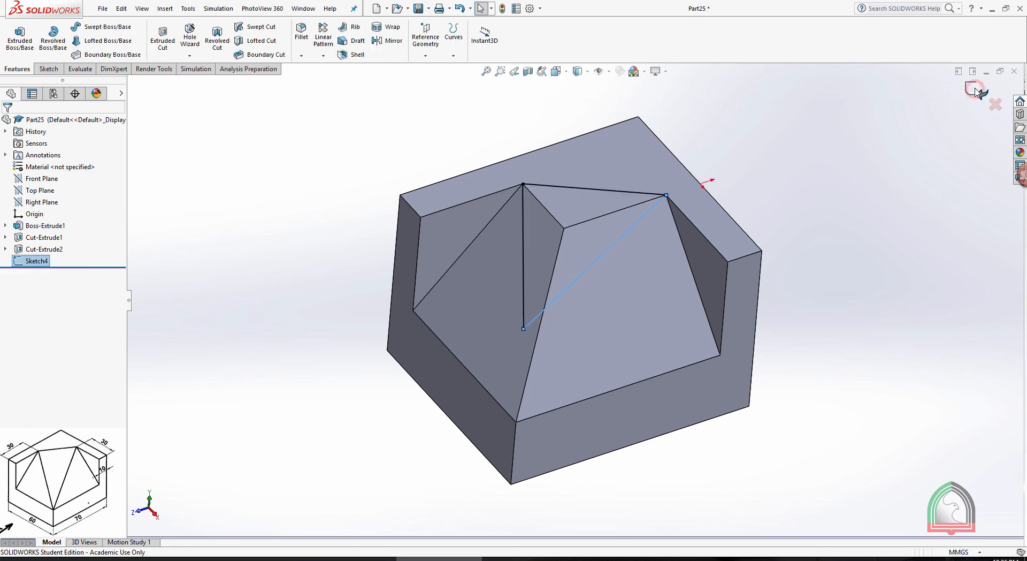
pyautogui.rightClick(32, 262)
pyautogui.click(63, 317)
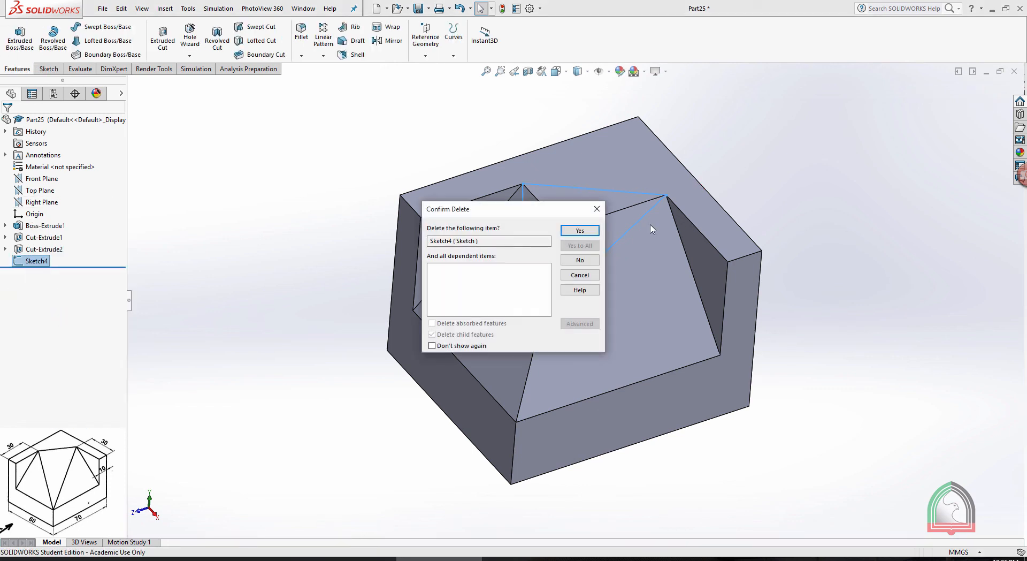
pyautogui.click(580, 231)
# Create a reference plane through the outer upper vertices of both sloped faces and the lower front vertex where the slopes meet
pyautogui.moveTo(827, 159)
pyautogui.mouseDown(button='middle')
pyautogui.moveTo(458, 120)
pyautogui.moveTo(475, 116)
pyautogui.mouseUp(button='middle')
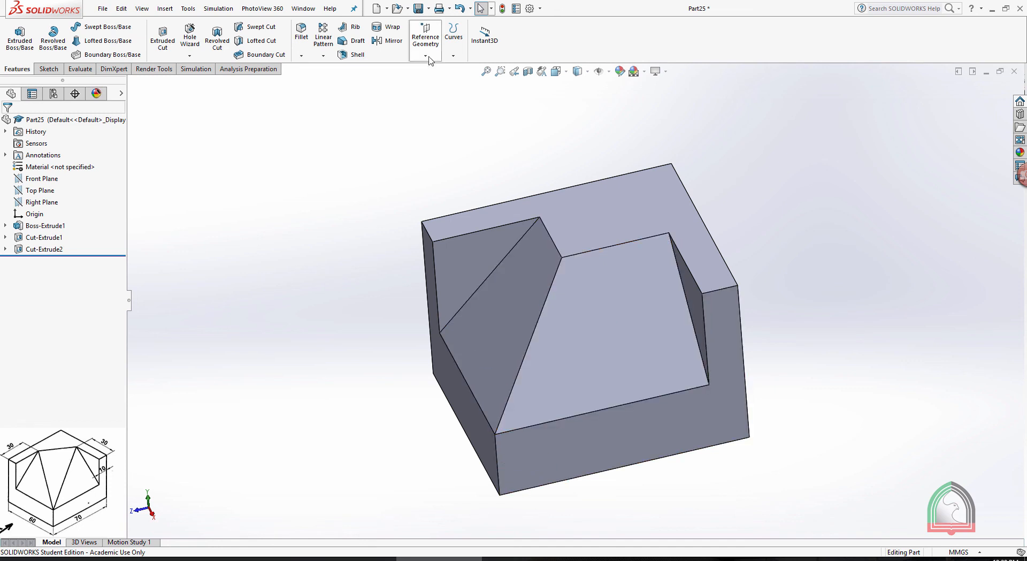
pyautogui.click(426, 33)
pyautogui.click(427, 66)
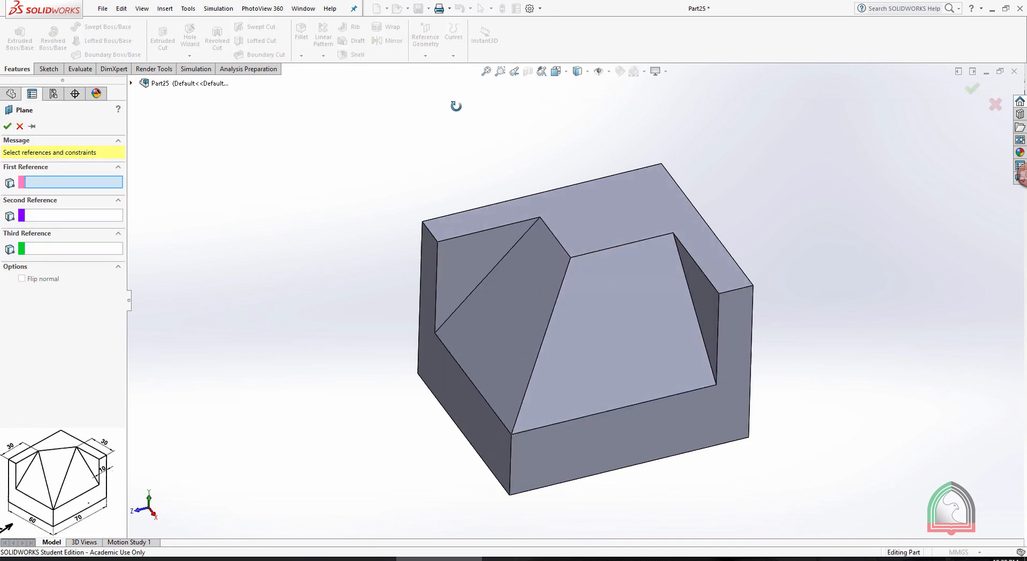
pyautogui.click(542, 217)
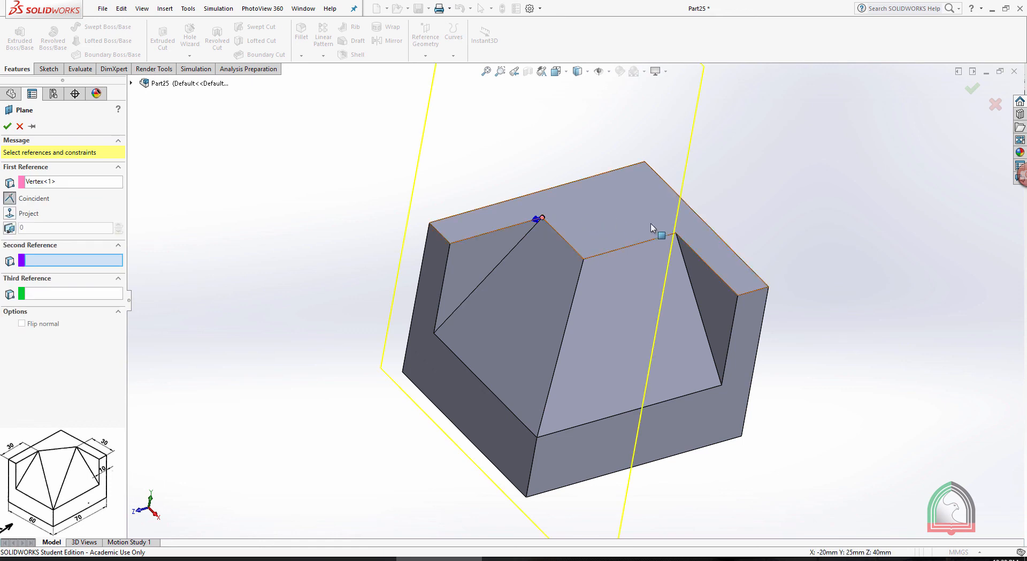
pyautogui.click(676, 234)
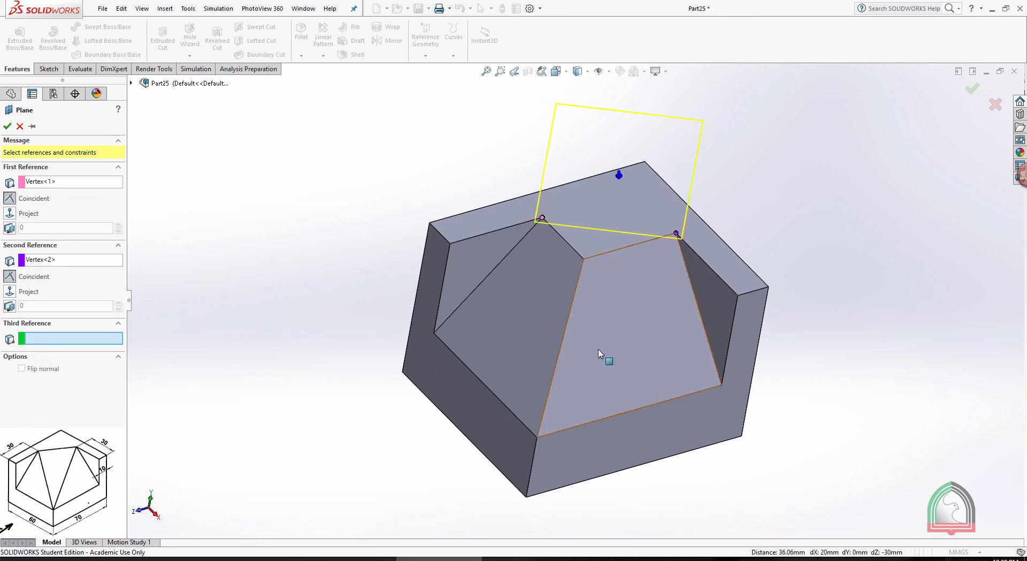
pyautogui.click(536, 437)
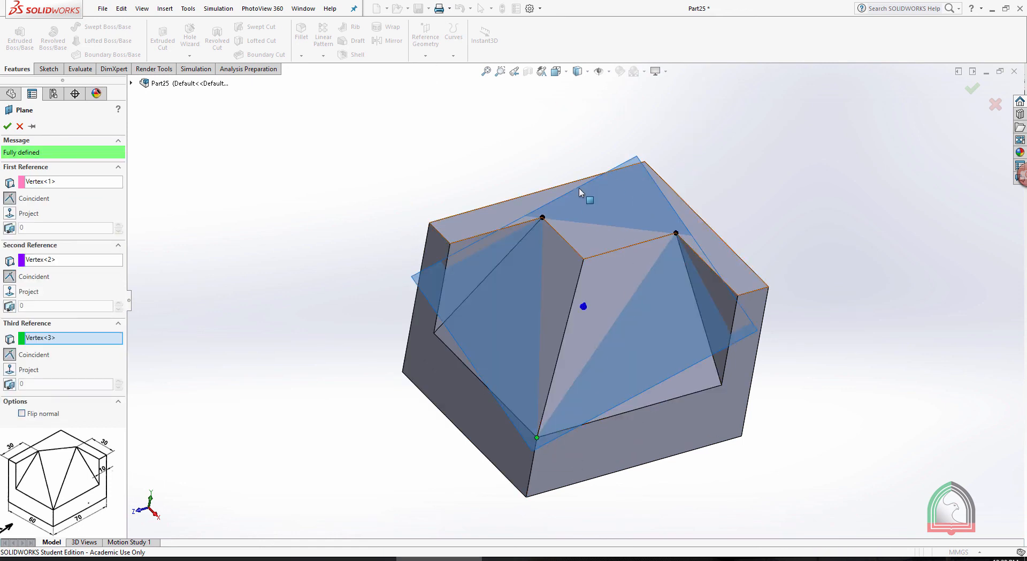
pyautogui.click(8, 127)
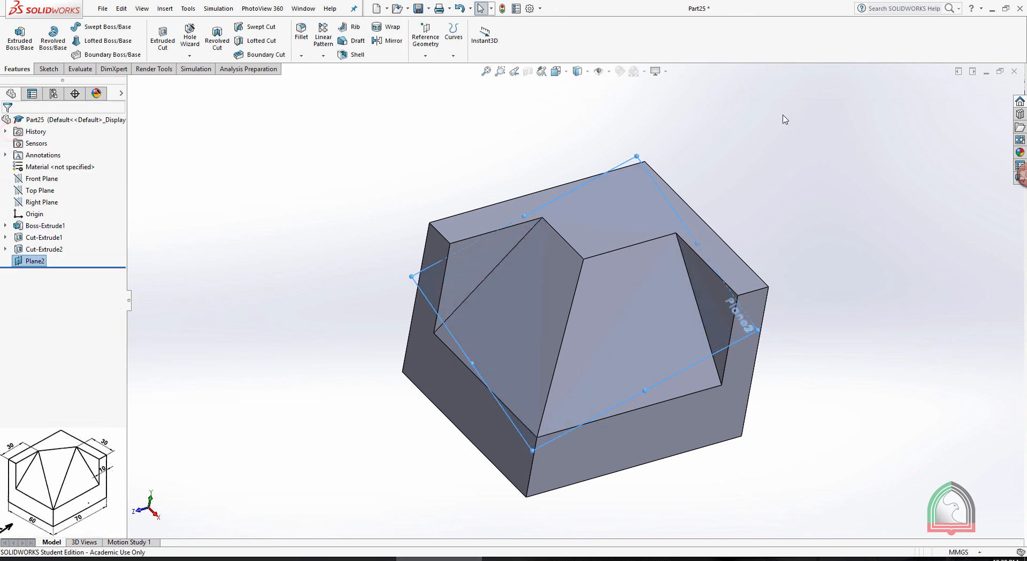
# Start a sketch on the new three-point plane and view it normal from the side showing the sloped cuts
pyautogui.moveTo(736, 105); pyautogui.dragTo(746, 131, button='middle')
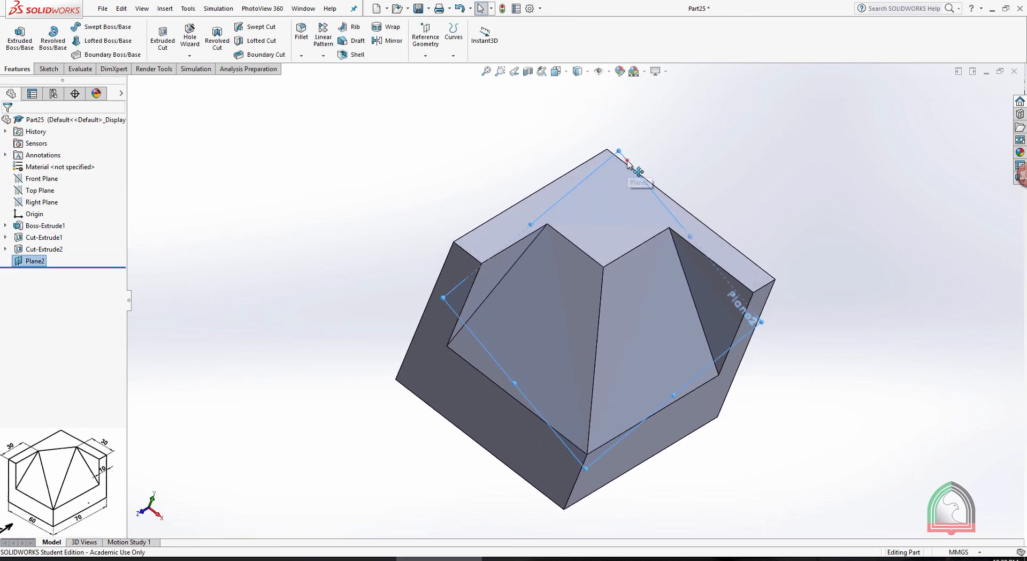
pyautogui.click(628, 160)
pyautogui.click(665, 124)
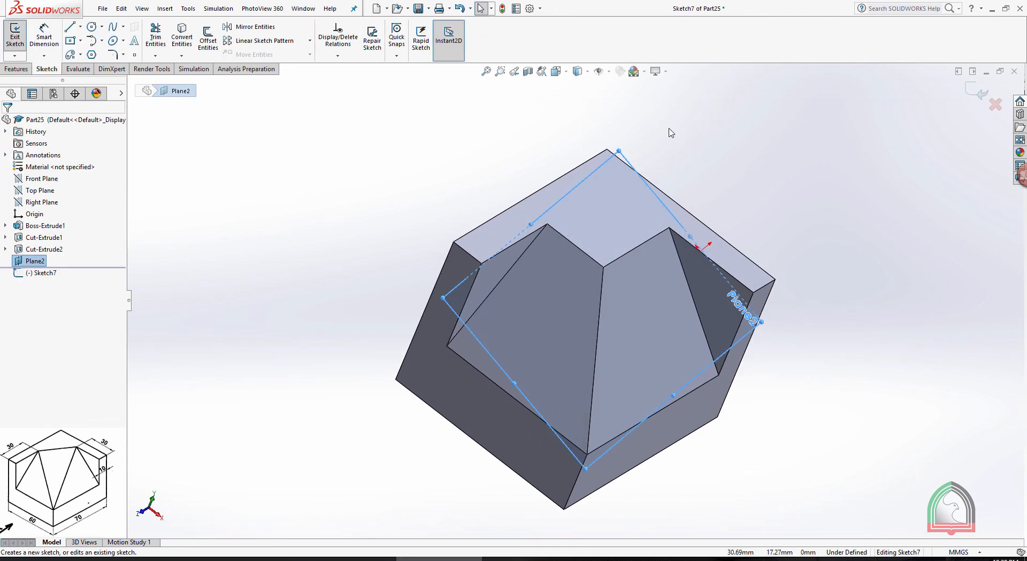
pyautogui.press('space')
pyautogui.click(534, 305)
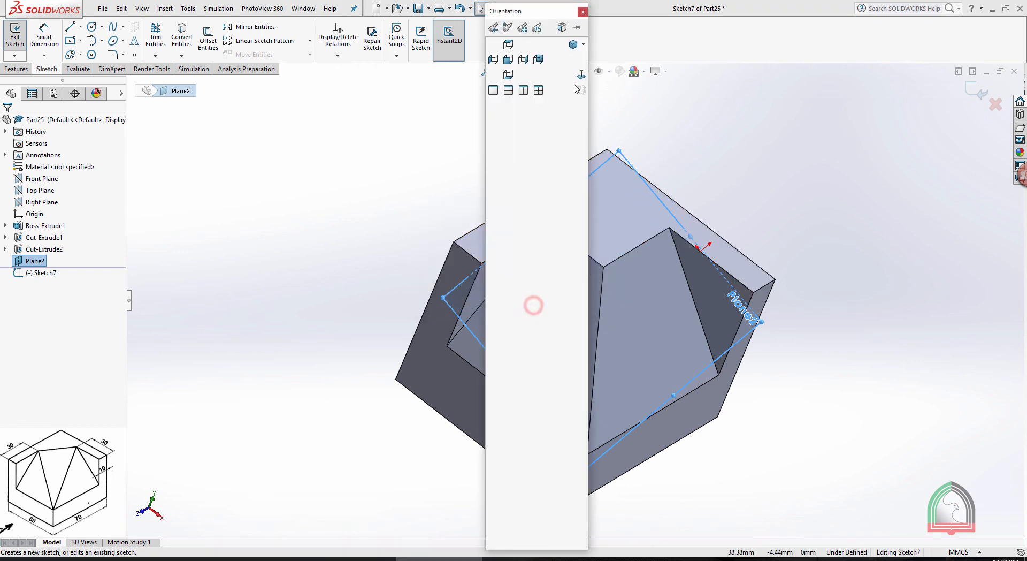
pyautogui.click(581, 74)
pyautogui.click(808, 153)
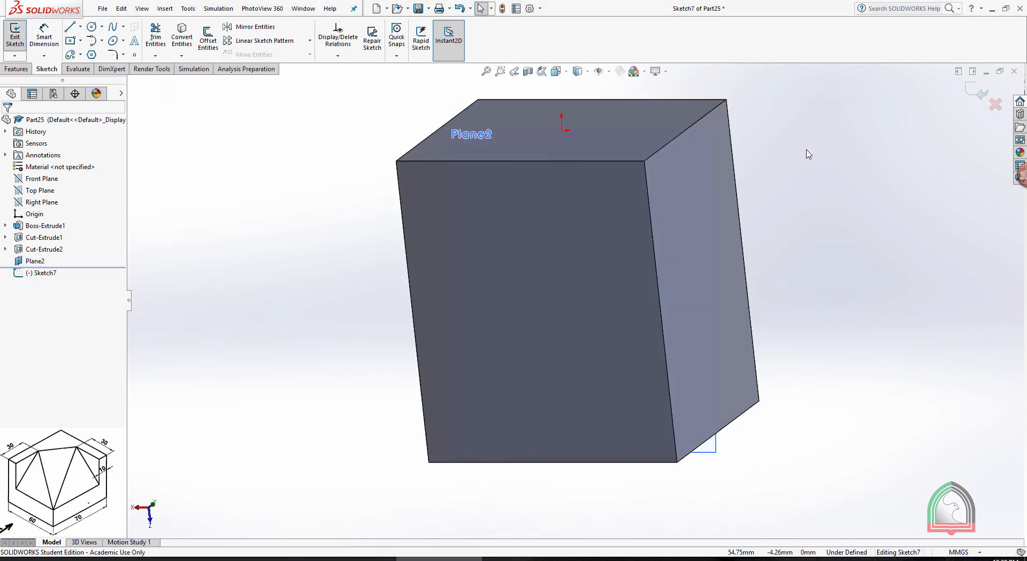
pyautogui.moveTo(808, 154); pyautogui.dragTo(739, 202, button='middle')
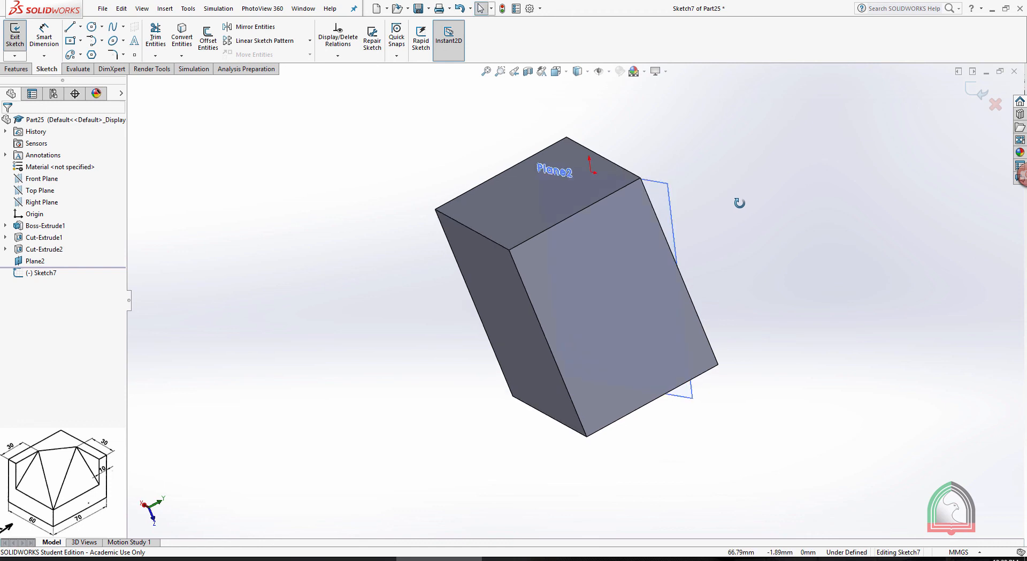
pyautogui.press('space')
pyautogui.click(786, 73)
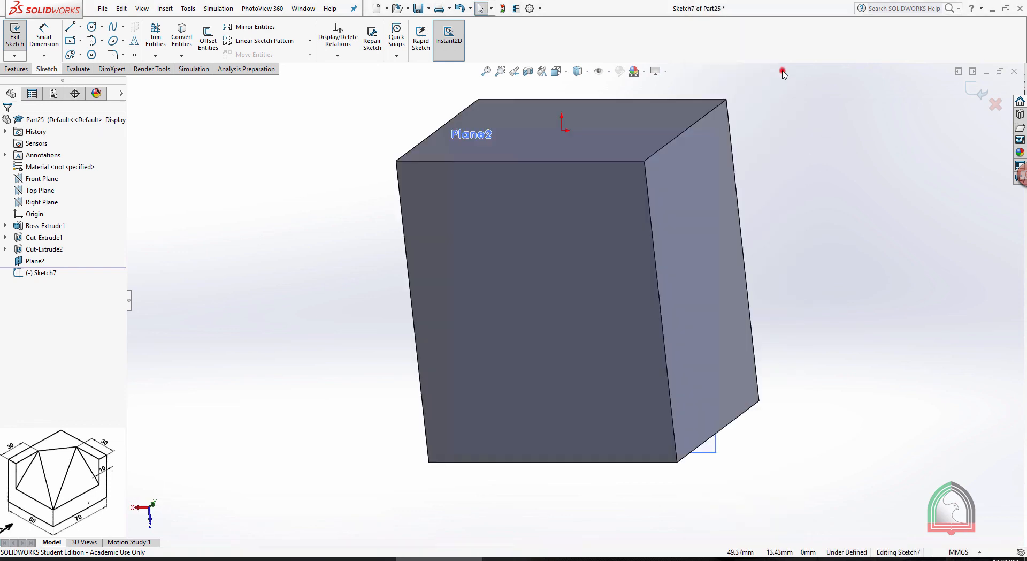
pyautogui.press('space')
pyautogui.click(887, 72)
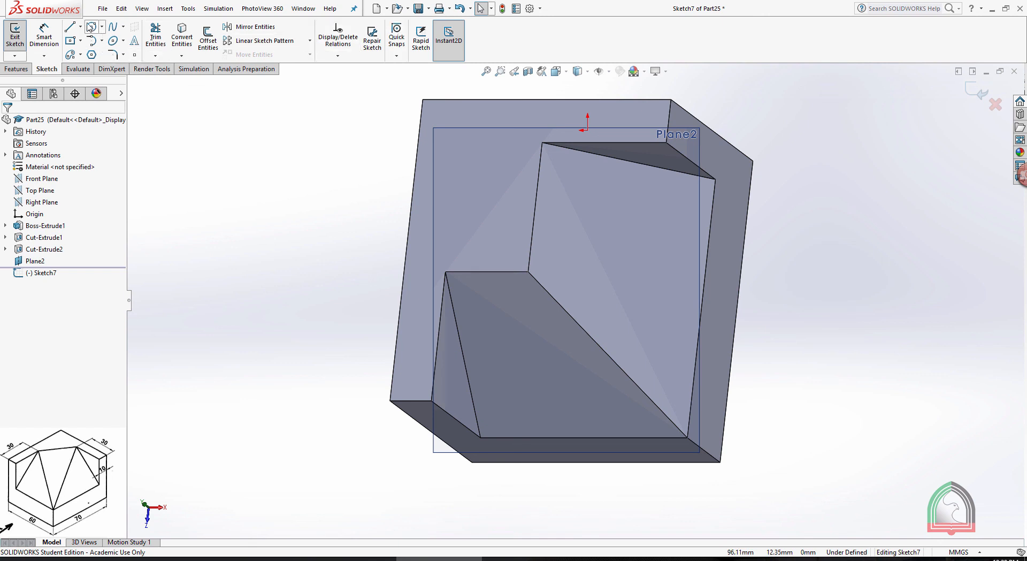
# Sketch a closed triangle on the inclined plane joining the two upper slope vertices and the lower front vertex, and end the Line tool
pyautogui.click(70, 27)
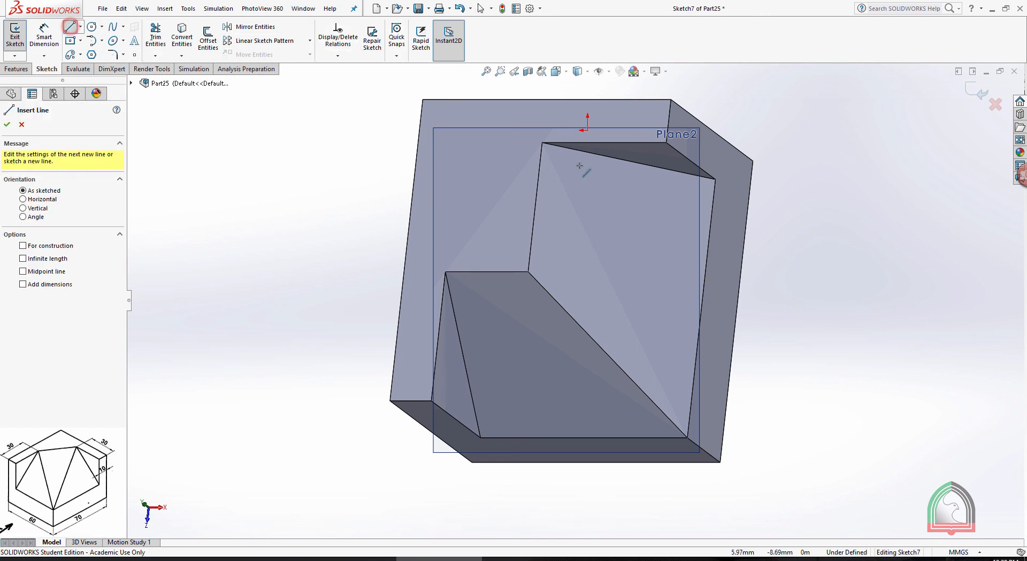
pyautogui.click(542, 142)
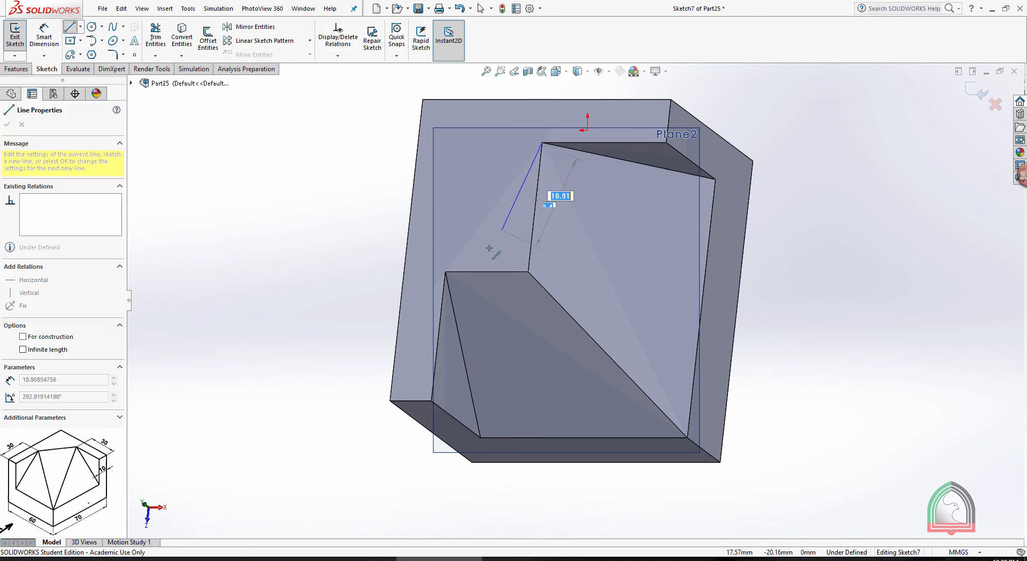
pyautogui.click(447, 272)
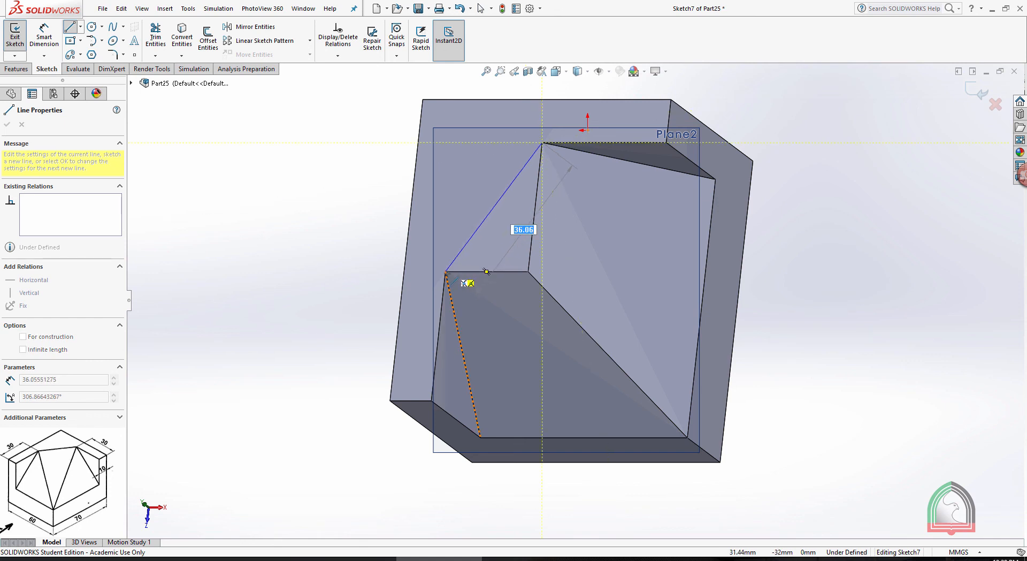
pyautogui.click(446, 272)
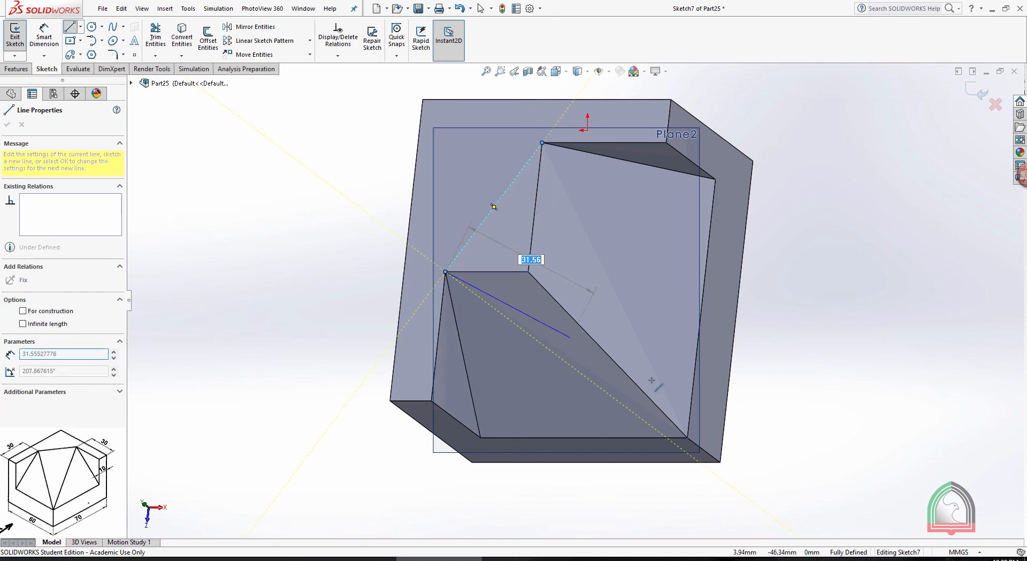
pyautogui.click(688, 438)
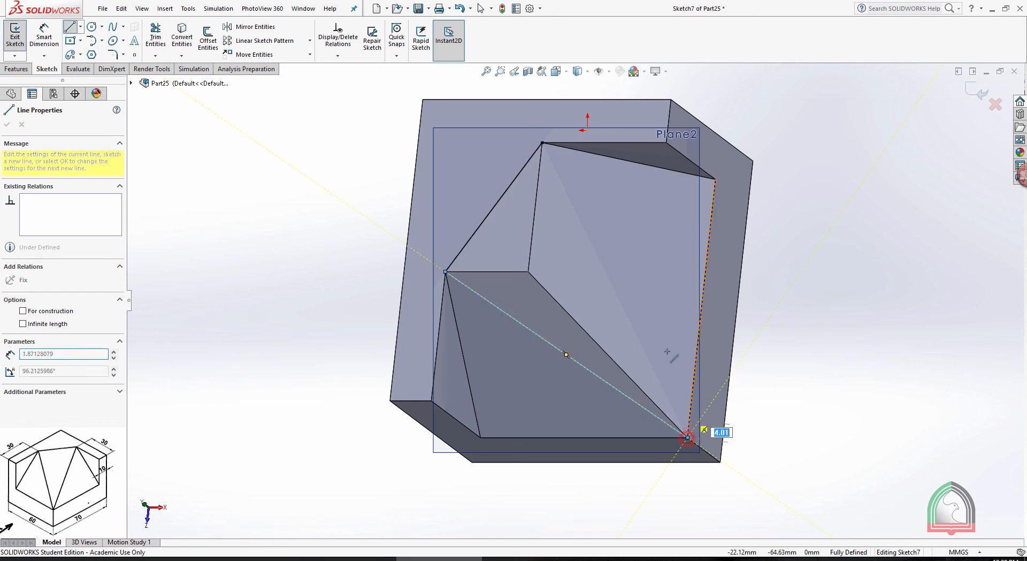
pyautogui.click(542, 142)
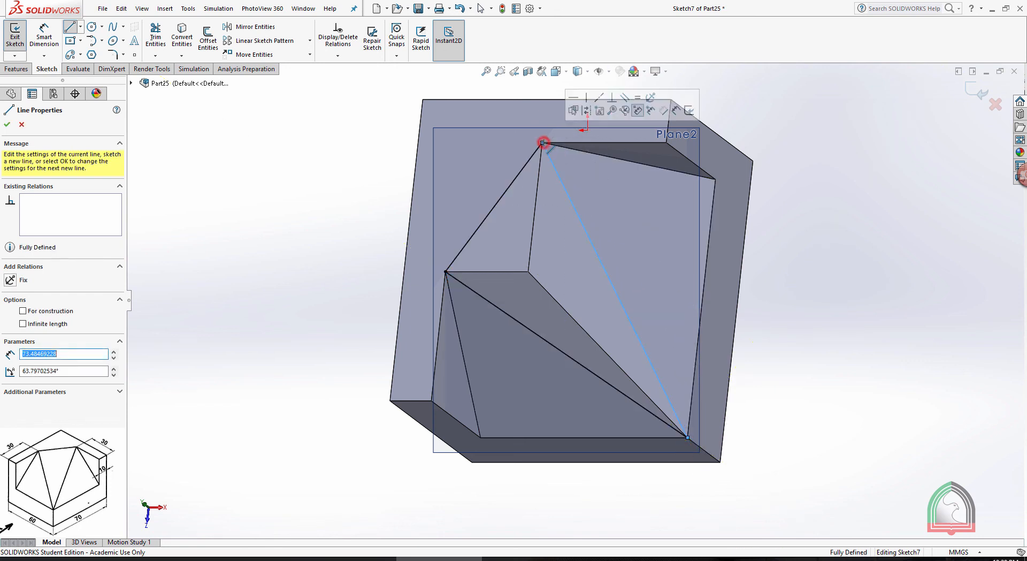
pyautogui.press('Escape')
pyautogui.moveTo(780, 145); pyautogui.dragTo(715, 163, button='middle')
pyautogui.moveTo(834, 166); pyautogui.dragTo(852, 227, button='middle')
pyautogui.moveTo(794, 203); pyautogui.dragTo(749, 251, button='middle')
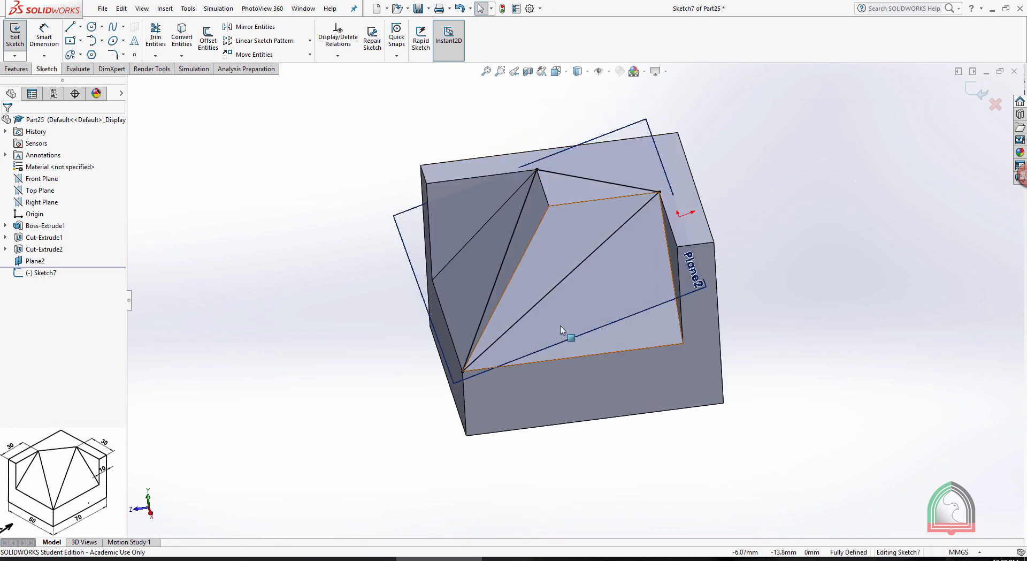
# Cut-extrude the triangle sketch 50 mm Blind outward from the inclined plane to remove the material above the triangular face
pyautogui.click(977, 89)
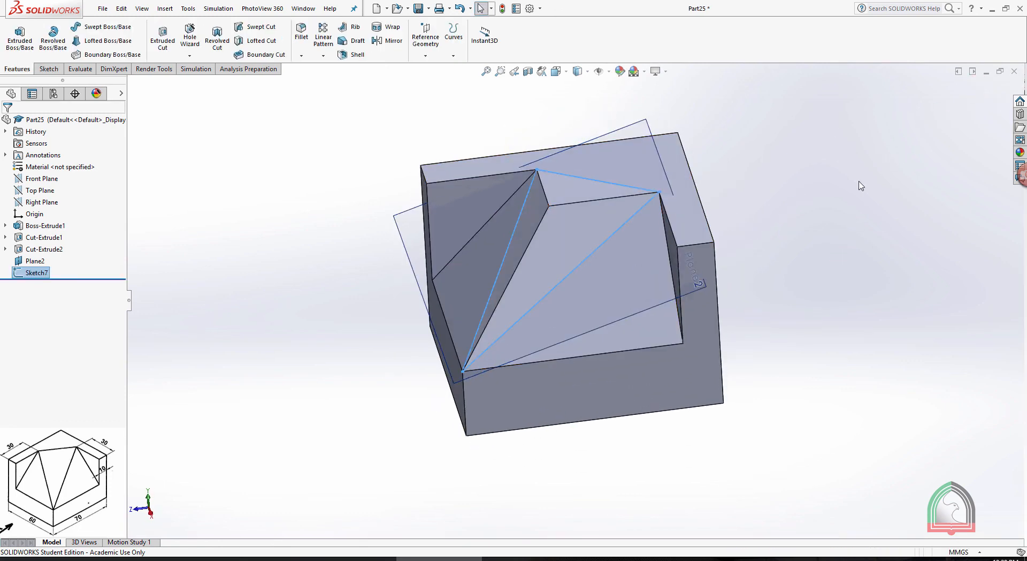
pyautogui.click(163, 38)
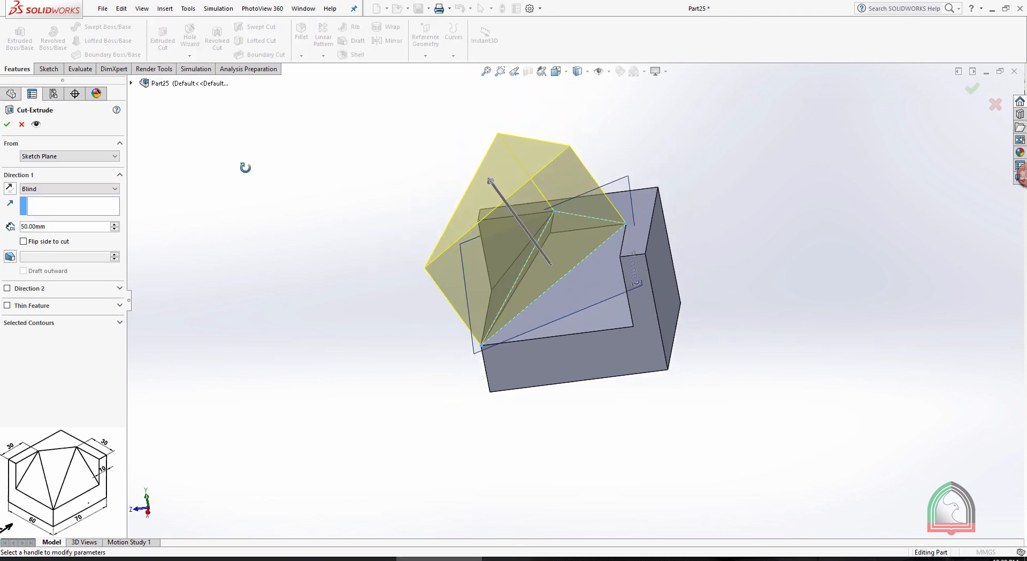
pyautogui.moveTo(245, 167); pyautogui.dragTo(327, 174, button='middle')
pyautogui.click(10, 188)
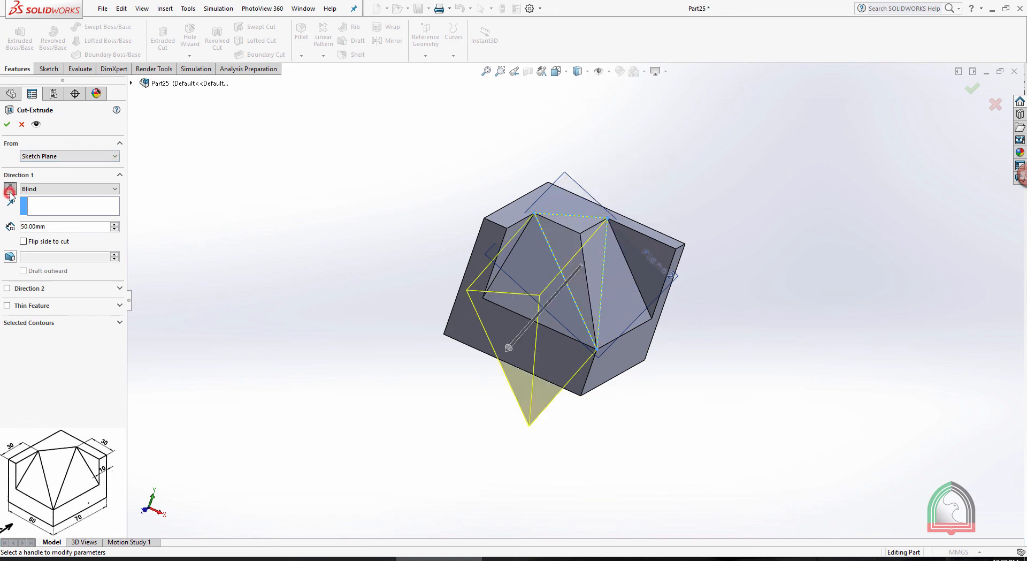
pyautogui.moveTo(712, 156); pyautogui.dragTo(613, 145, button='middle')
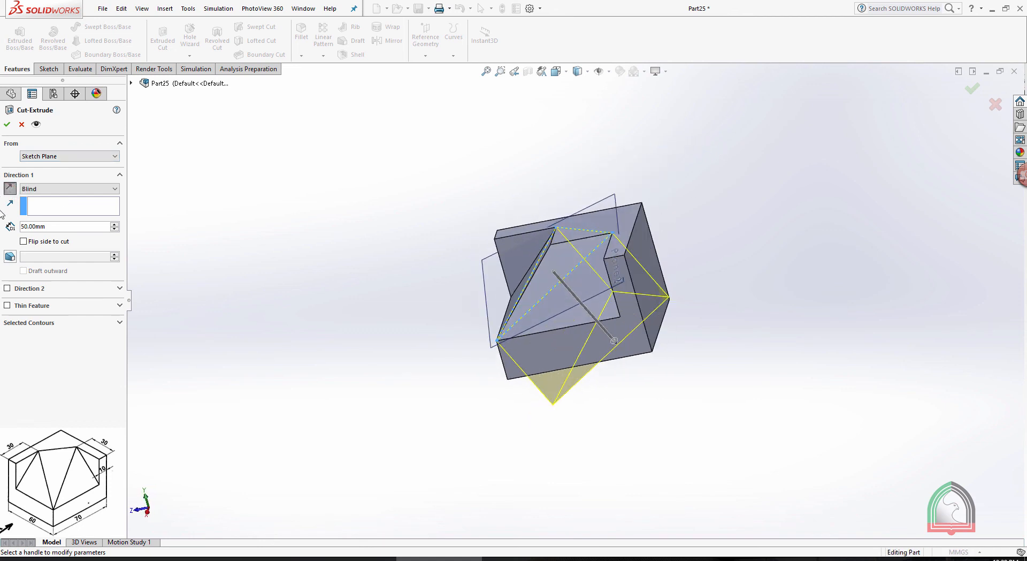
pyautogui.click(10, 188)
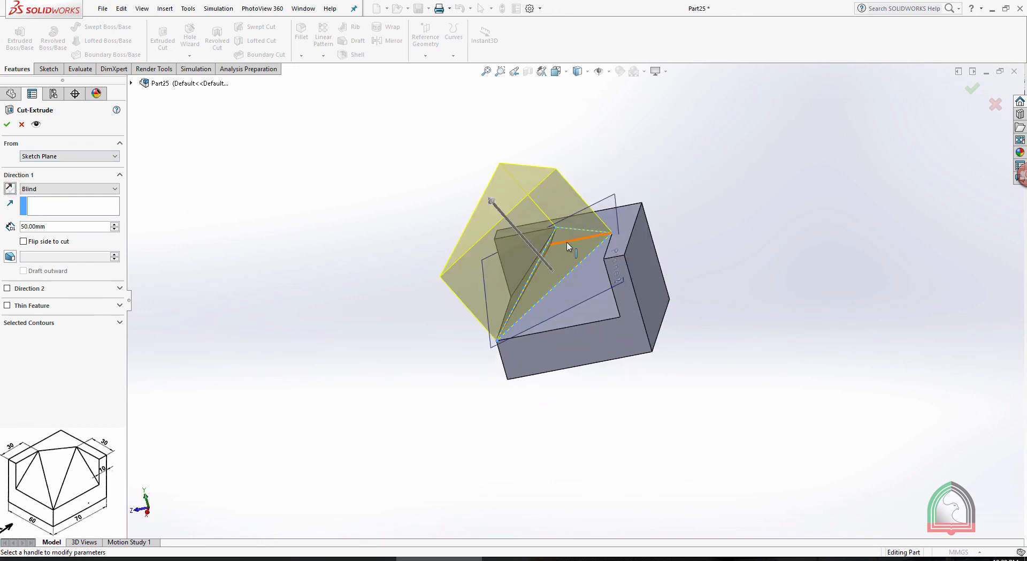
pyautogui.click(276, 181)
pyautogui.moveTo(294, 175); pyautogui.dragTo(350, 192, button='middle')
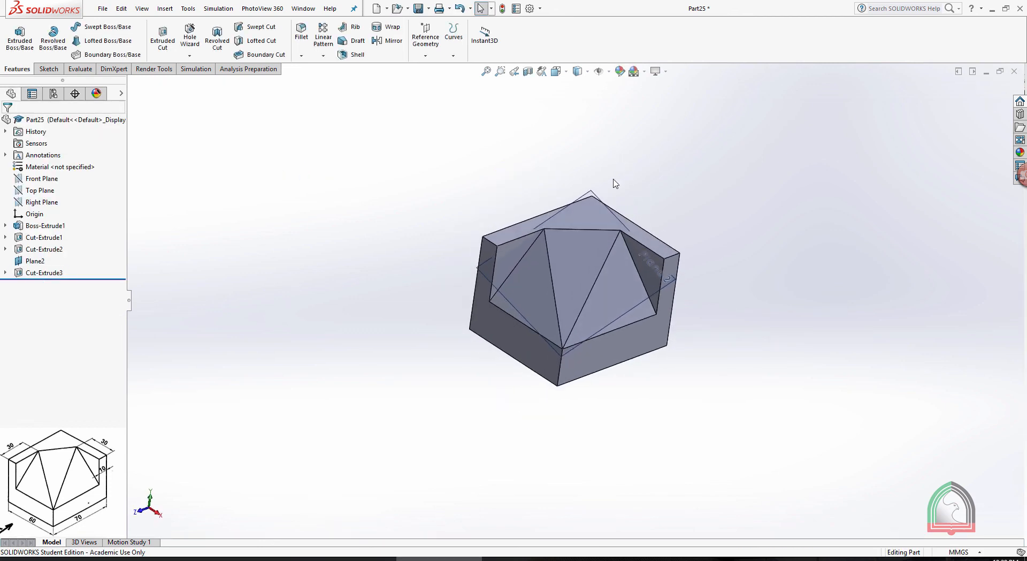
# Hide the three-point reference plane used for the inclined triangular cut
pyautogui.click(592, 201)
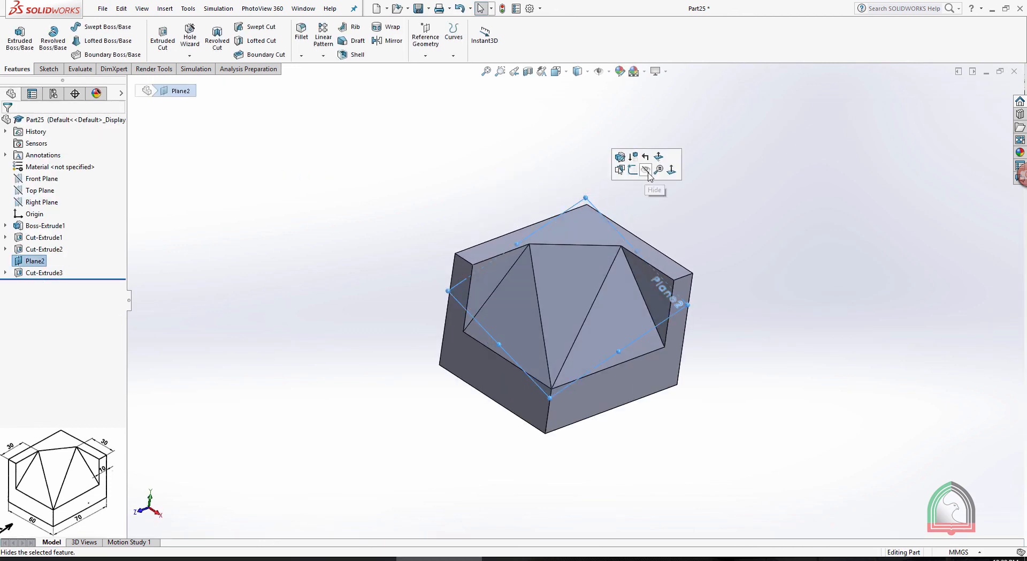
pyautogui.click(647, 166)
pyautogui.moveTo(651, 185); pyautogui.dragTo(673, 183, button='middle')
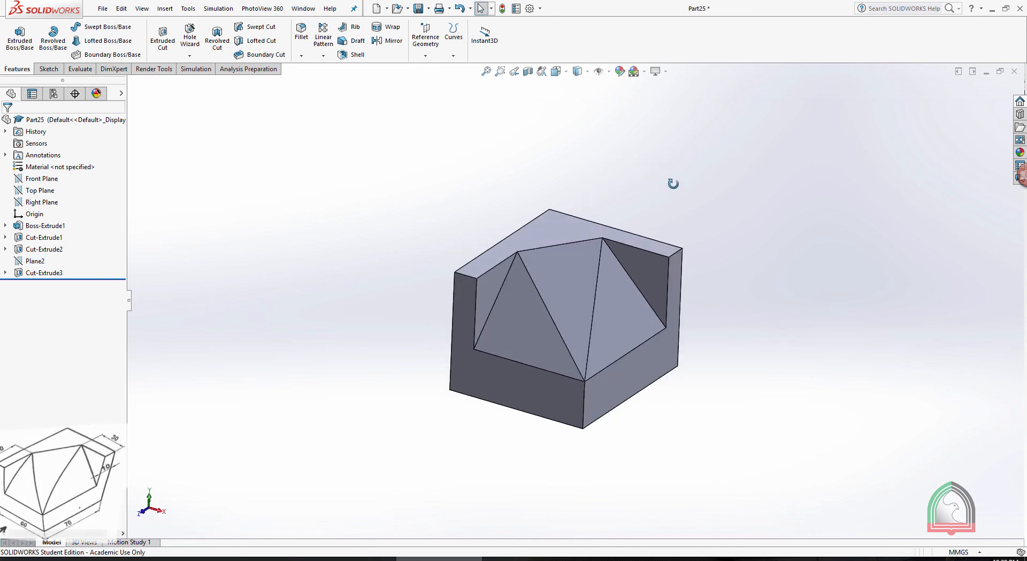
# Split the display into four views of the finished block and set the trimetric view to Isometric
pyautogui.click(557, 72)
pyautogui.click(599, 146)
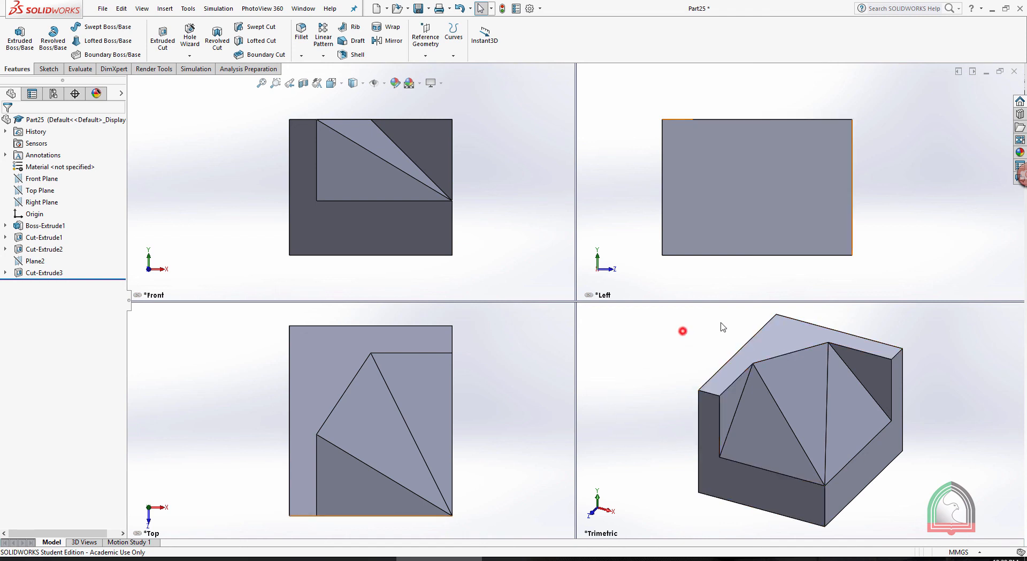
pyautogui.click(790, 311)
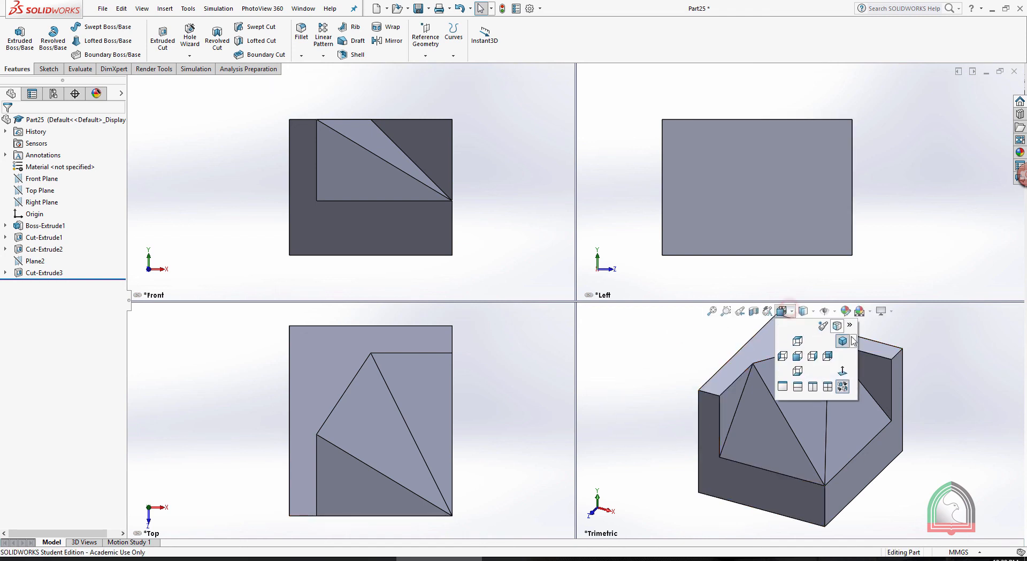
pyautogui.click(854, 341)
pyautogui.click(870, 353)
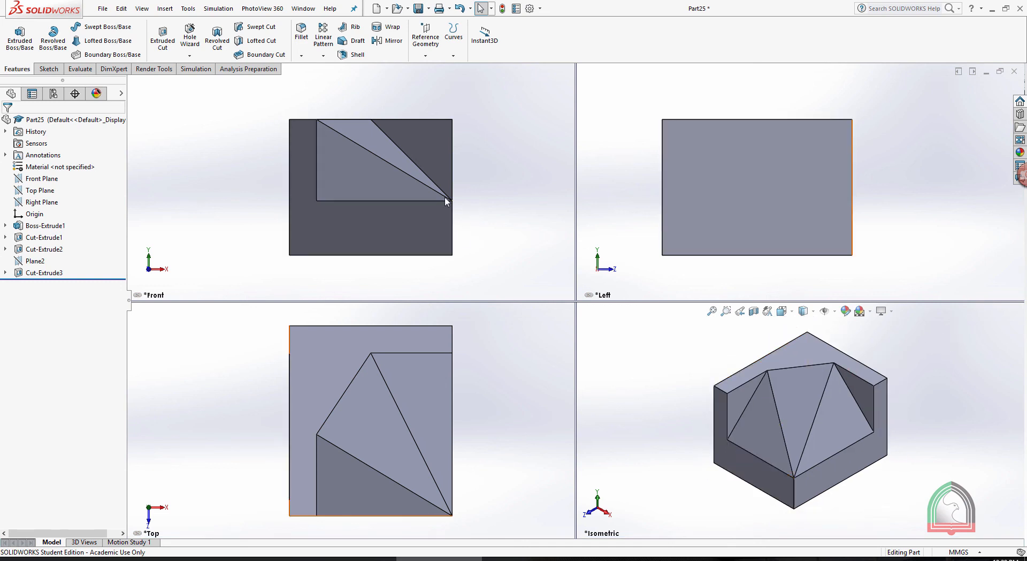
# Show the front view with hidden lines removed and add a reference dimension to its outer left vertical edge
pyautogui.click(361, 84)
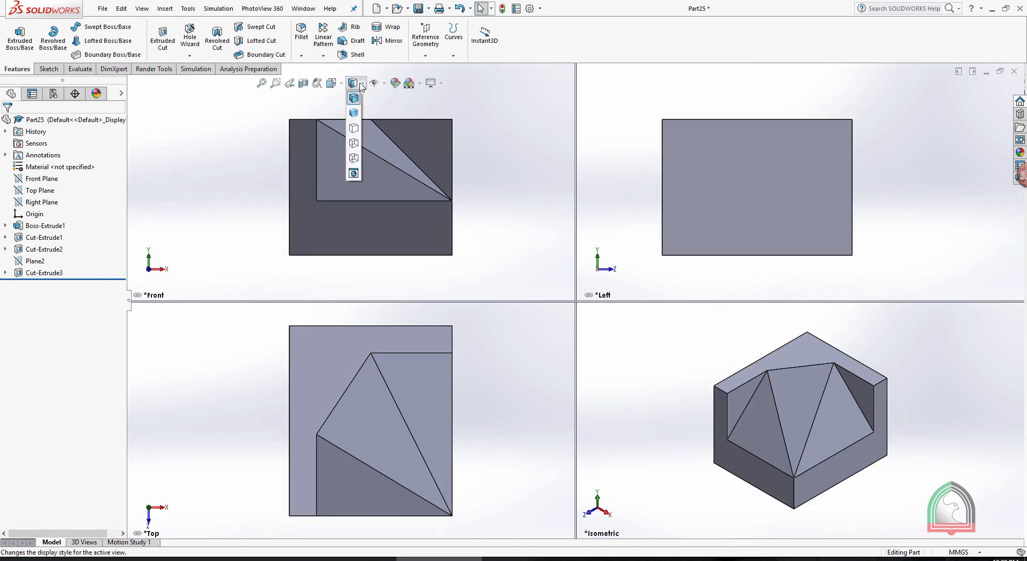
pyautogui.click(351, 130)
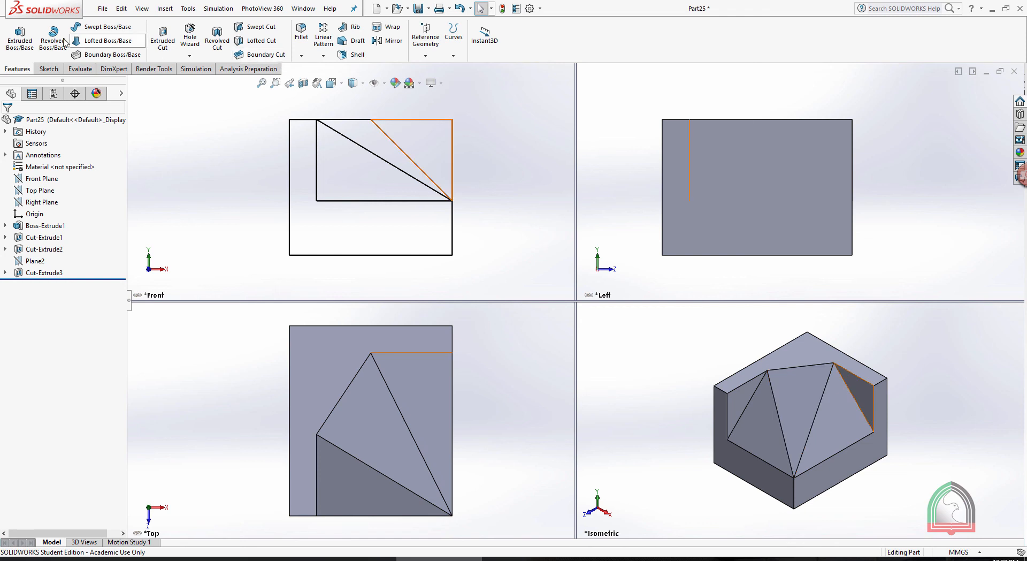
pyautogui.click(49, 68)
pyautogui.click(44, 35)
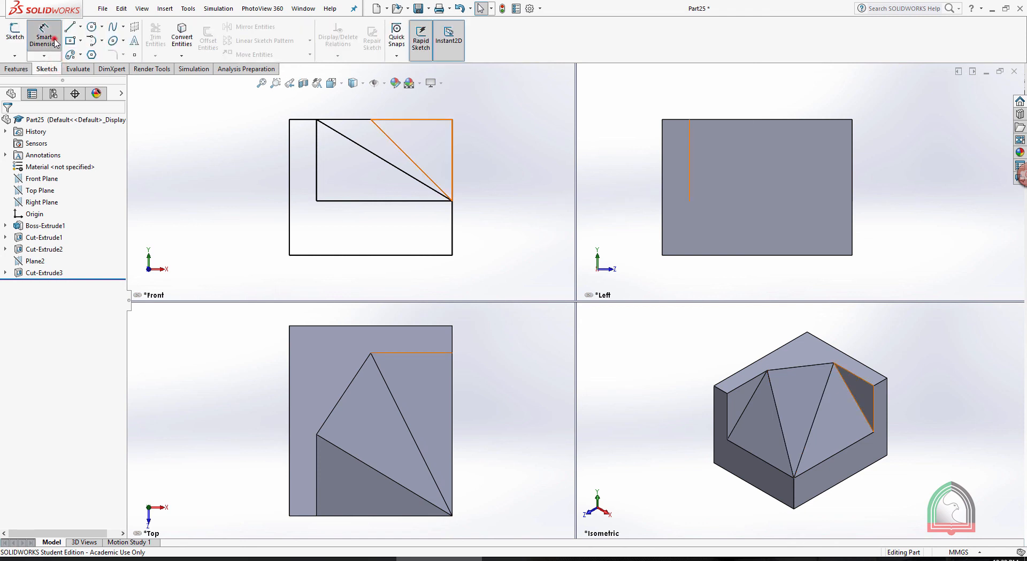
pyautogui.click(289, 178)
pyautogui.click(260, 180)
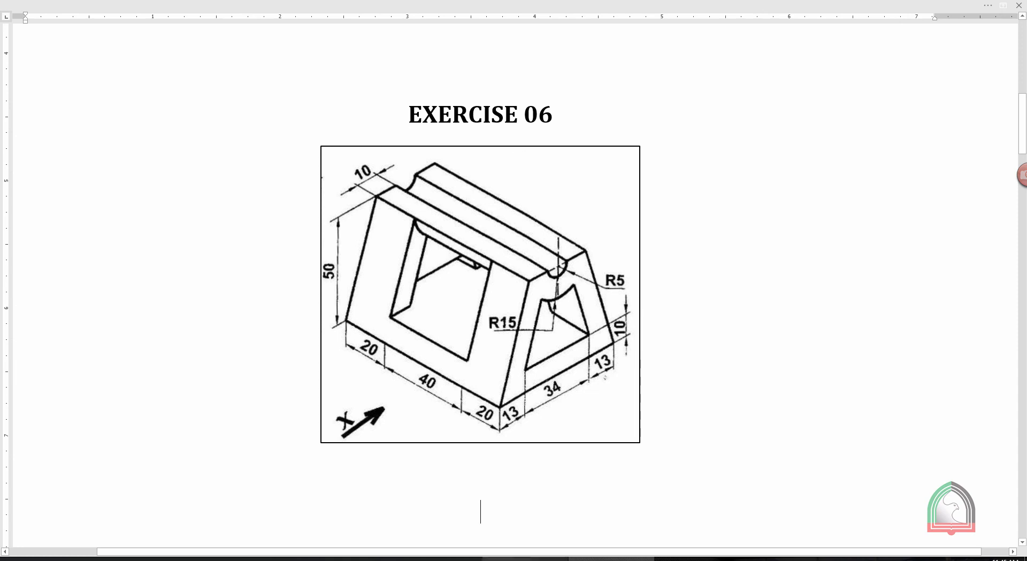
# Switch from the Exercise 06 drawing to SOLIDWORKS and create a new part document
pyautogui.click(529, 559)
pyautogui.click(106, 14)
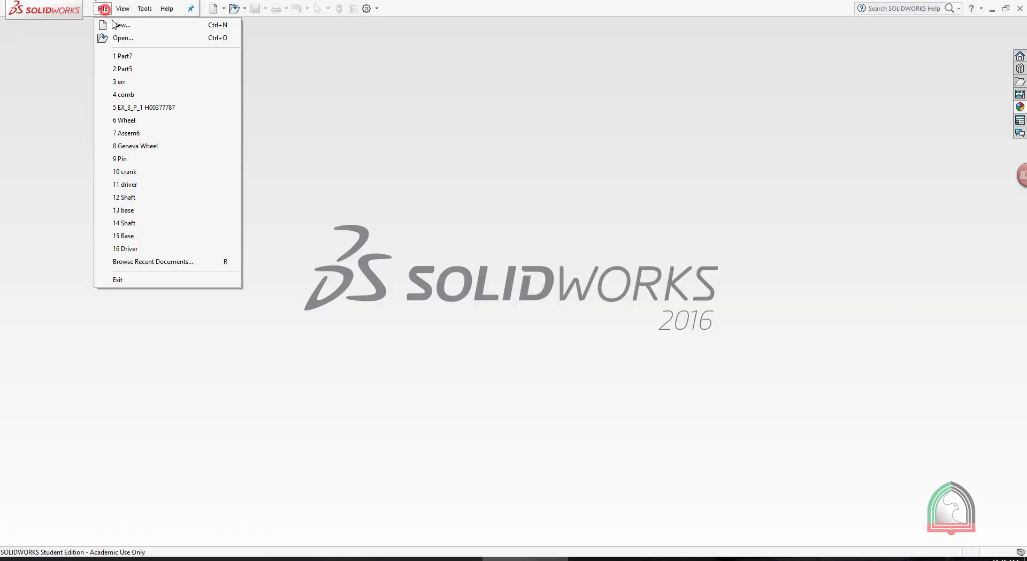
pyautogui.click(120, 23)
pyautogui.click(404, 215)
pyautogui.click(404, 215)
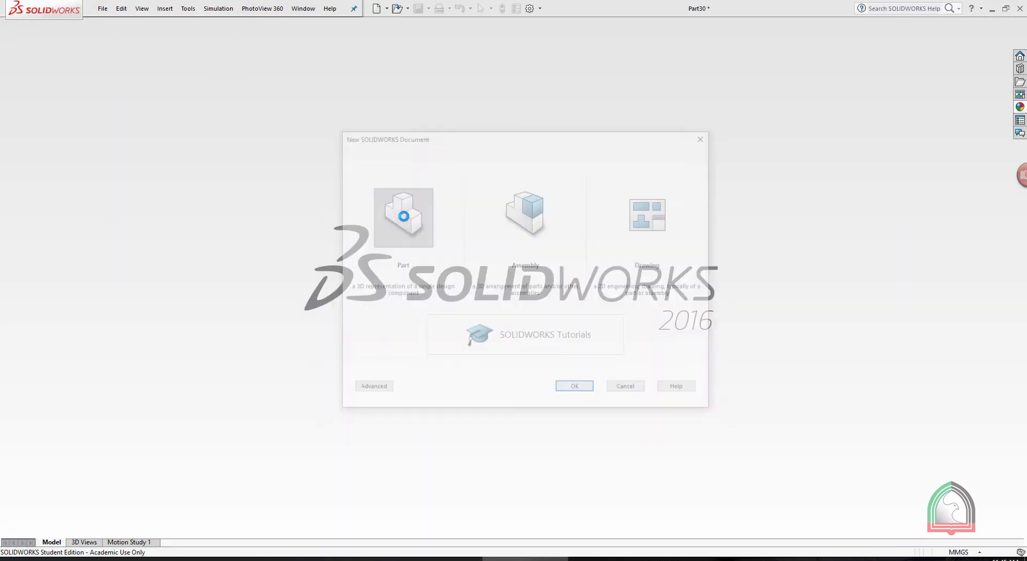
# Start a sketch on the Right Plane of the new part
pyautogui.click(16, 55)
pyautogui.click(31, 68)
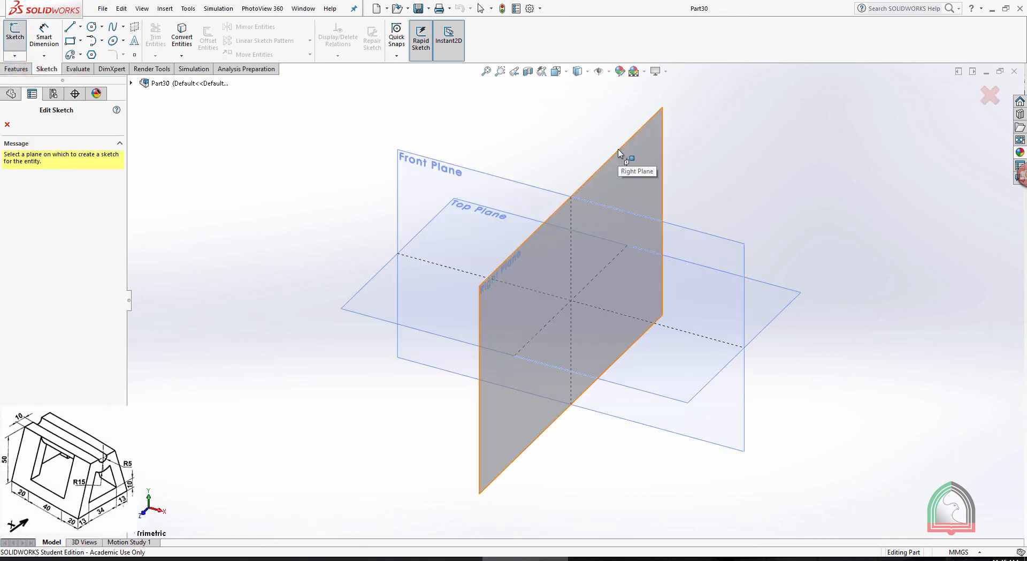
pyautogui.click(621, 151)
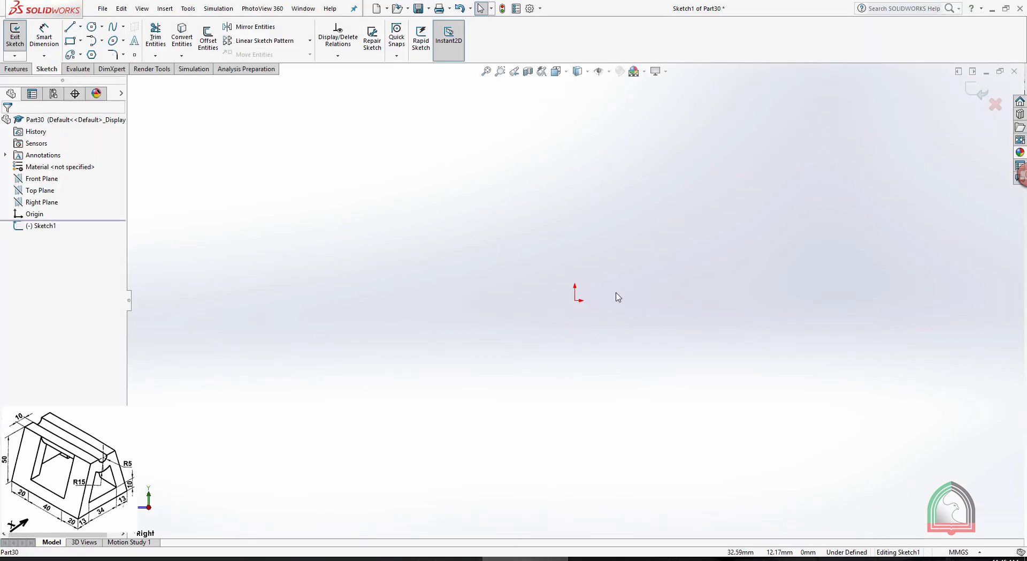
# Sketch a closed trapezoid with a 60 mm base, a right side about 53 mm long and a 30 mm top line
pyautogui.click(69, 27)
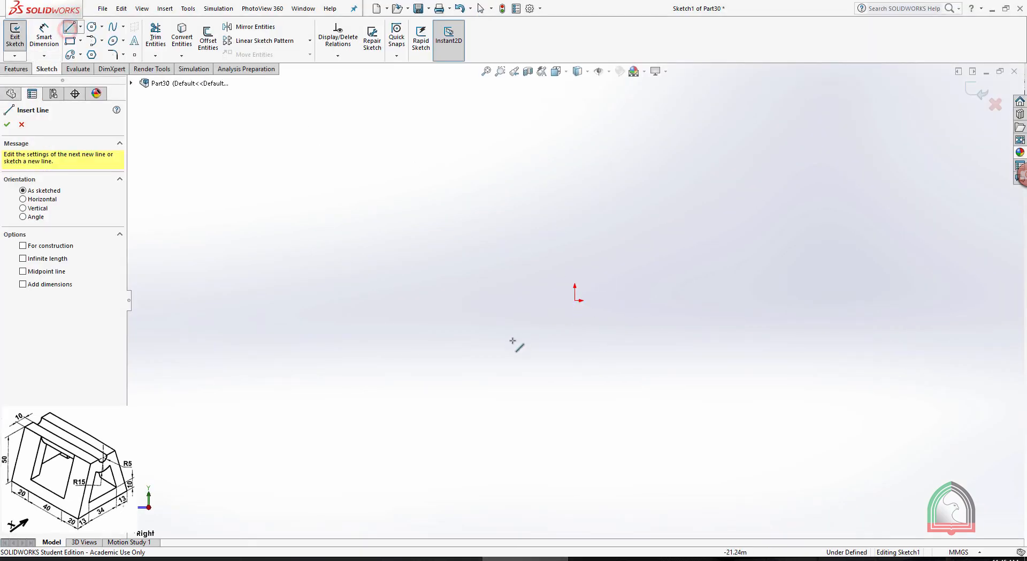
pyautogui.moveTo(638, 343); pyautogui.dragTo(701, 340)
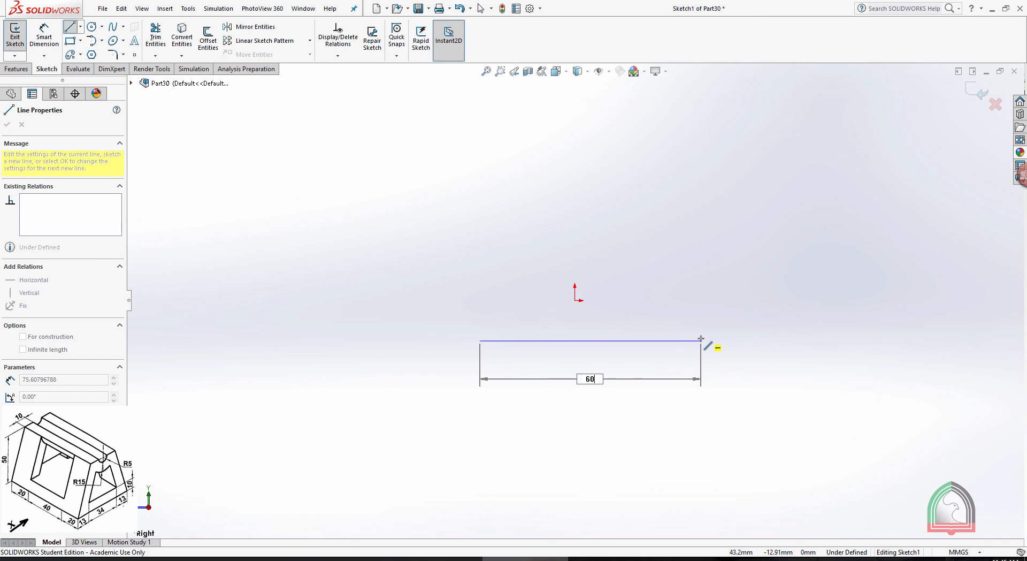
pyautogui.press('Return')
pyautogui.moveTo(655, 341); pyautogui.dragTo(601, 198)
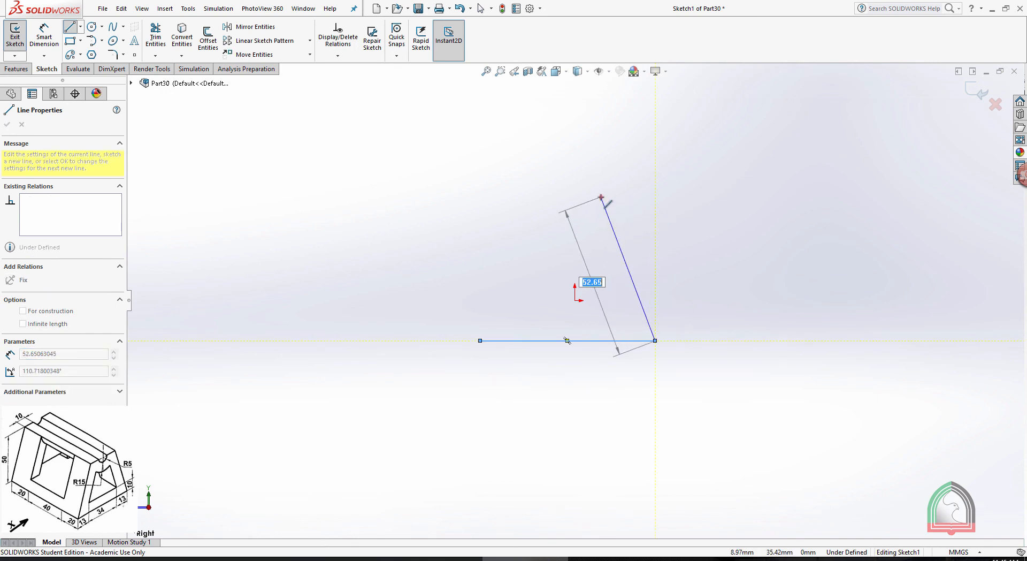
pyautogui.click(601, 198)
pyautogui.write('3')
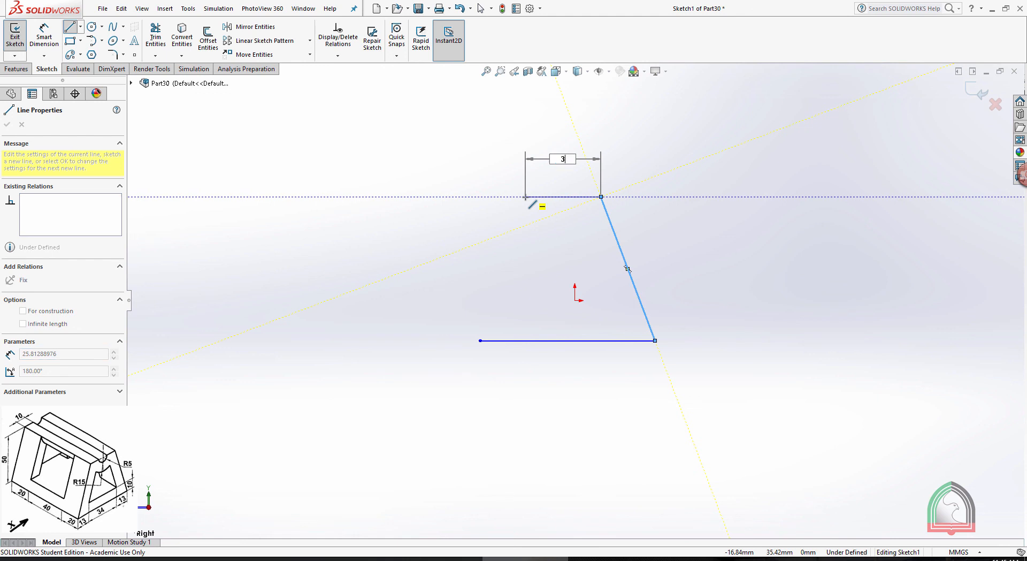
pyautogui.write('0')
pyautogui.press('Return')
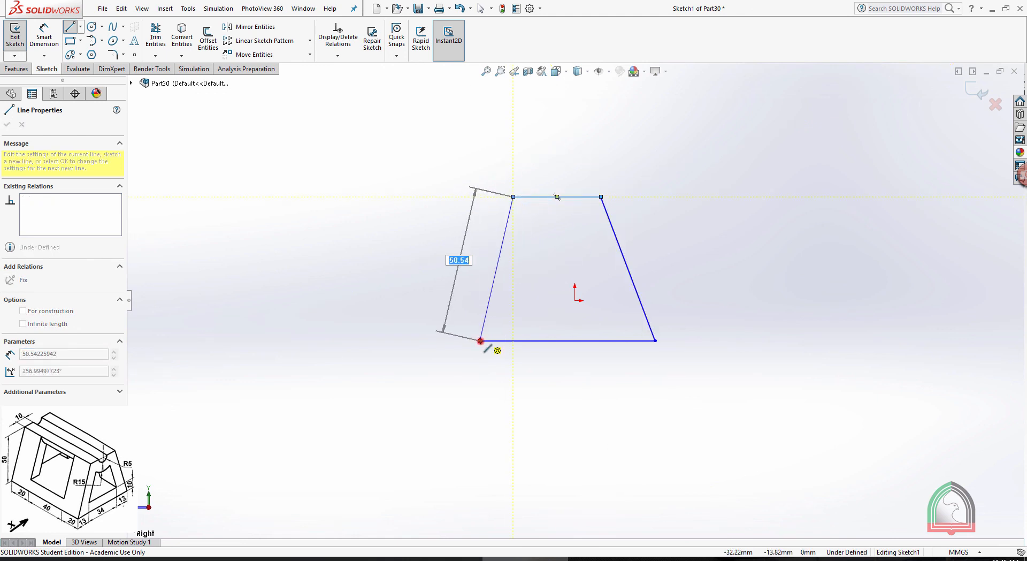
pyautogui.click(480, 341)
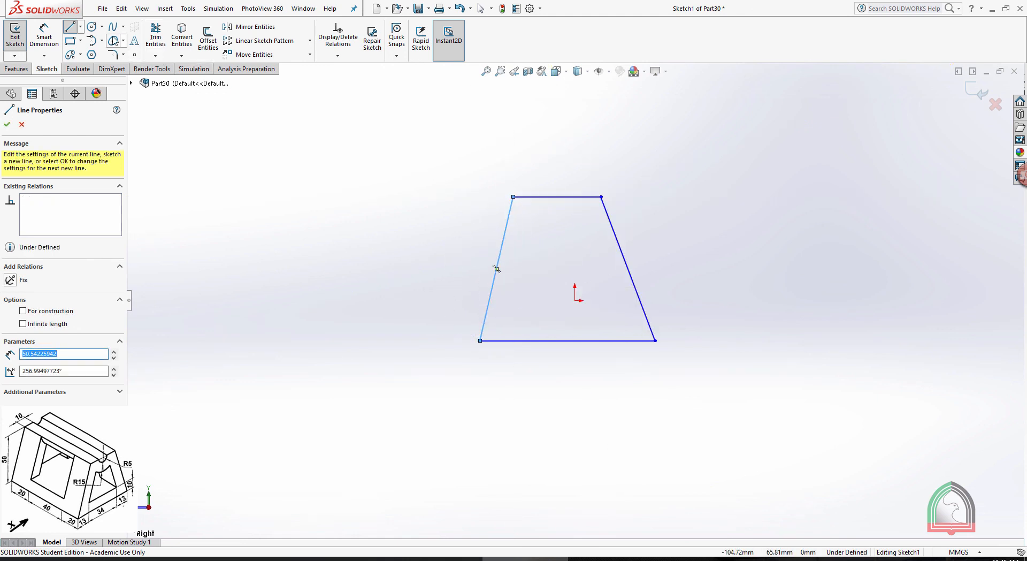
# Draw a vertical centerline about 71 mm long upward from the midpoint of the trapezoid's base, and end the Line tool
pyautogui.click(80, 26)
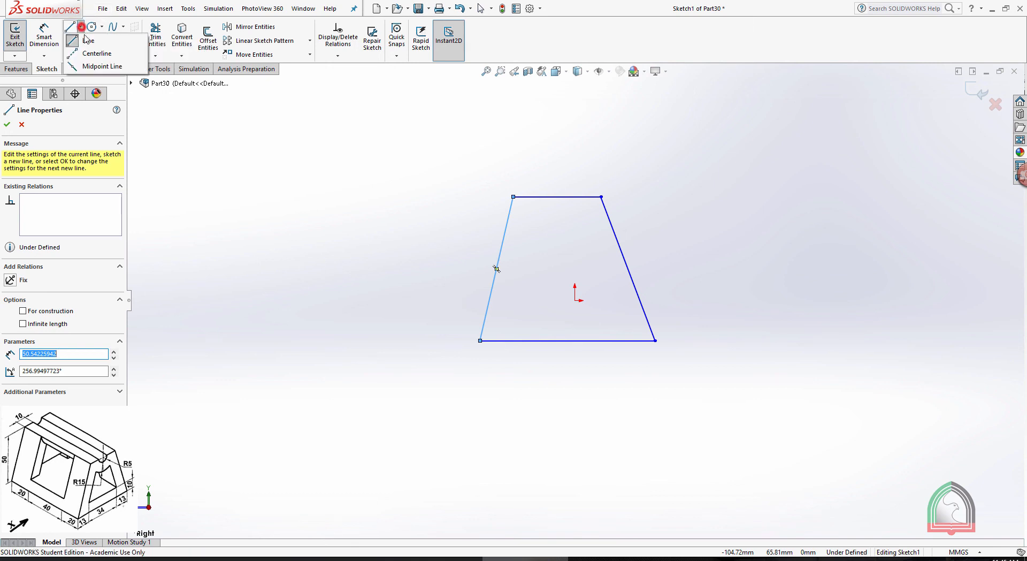
pyautogui.click(95, 54)
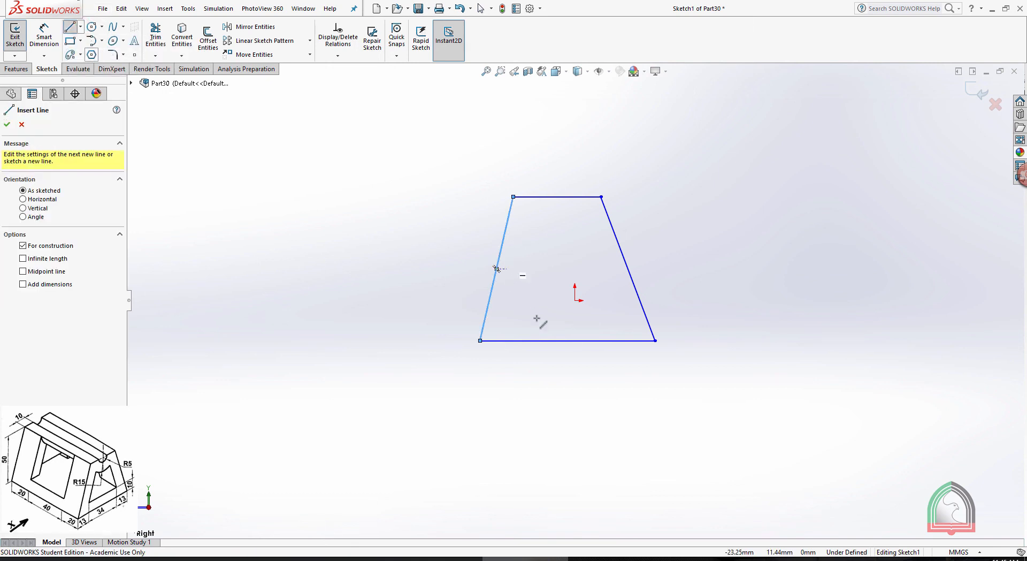
pyautogui.click(567, 340)
pyautogui.click(567, 133)
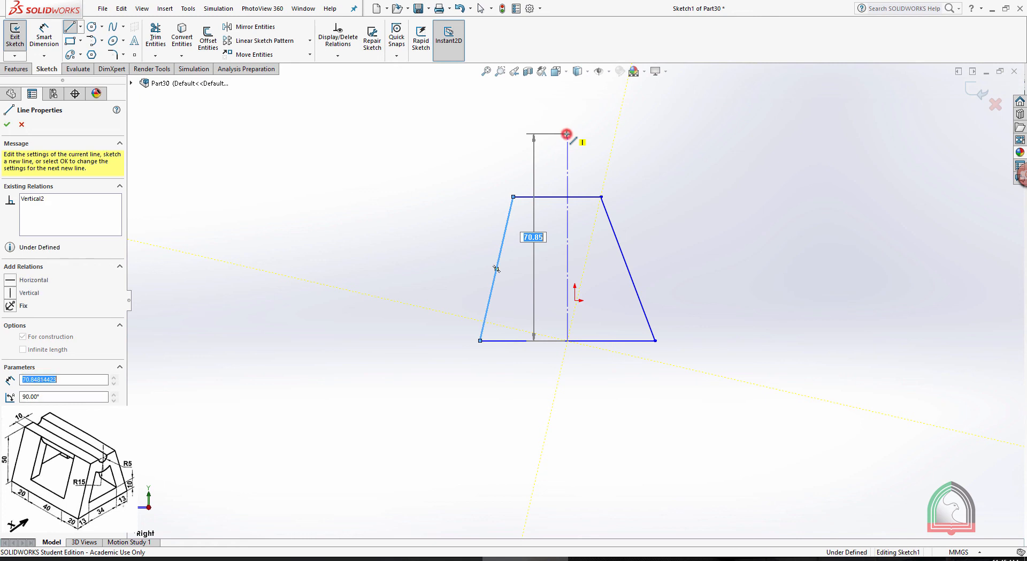
pyautogui.press('Escape')
# Dimension the trapezoid's base as 60 mm and its top line as 30 mm, and leave Smart Dimension
pyautogui.click(46, 30)
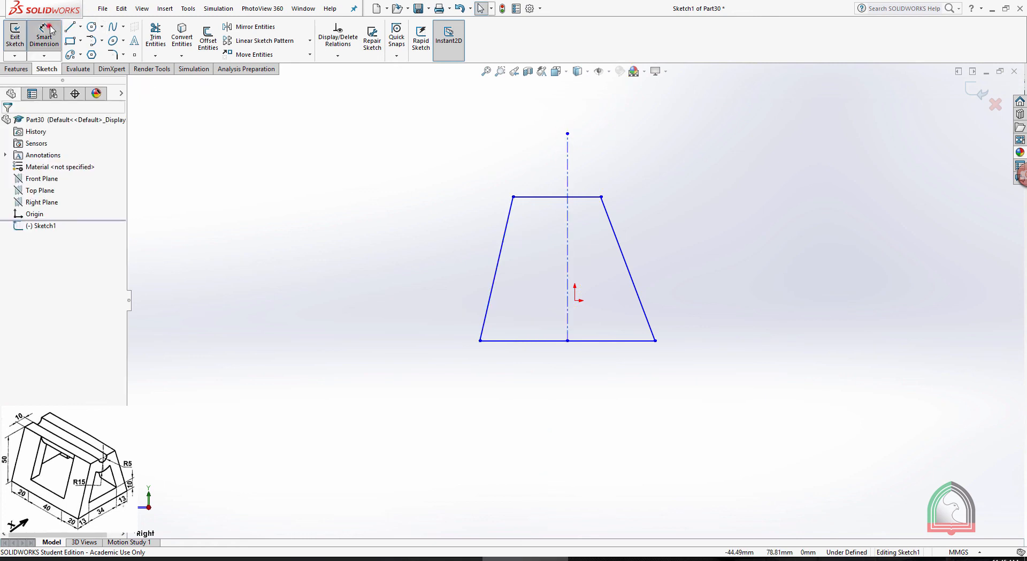
pyautogui.click(506, 340)
pyautogui.click(570, 407)
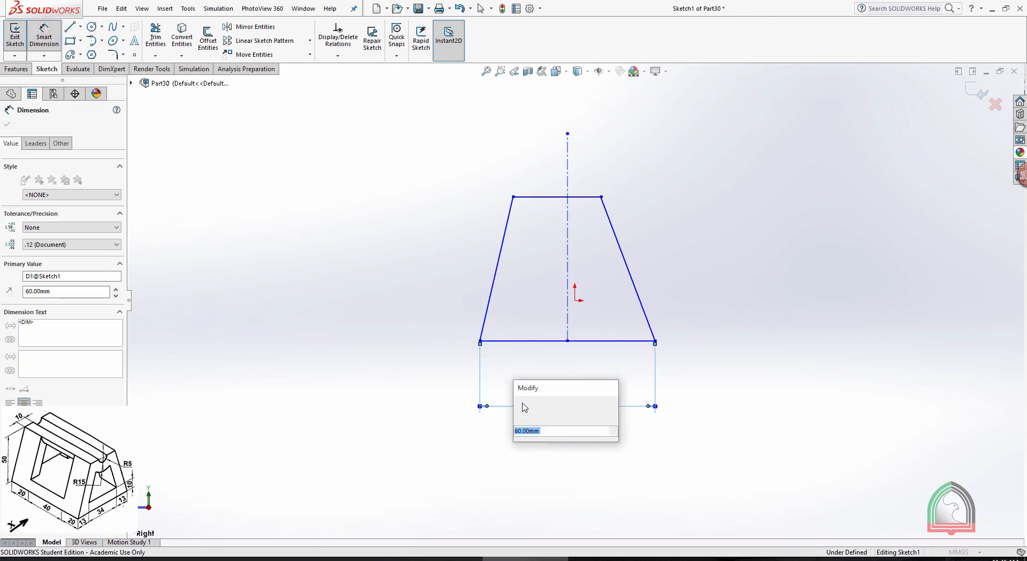
pyautogui.press('Return')
pyautogui.click(534, 196)
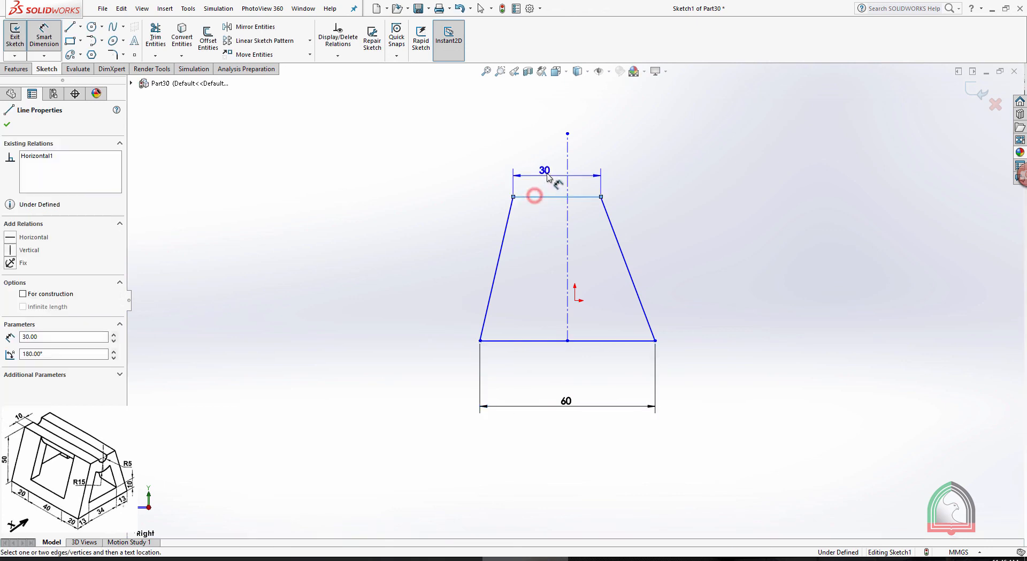
pyautogui.click(549, 166)
pyautogui.click(507, 167)
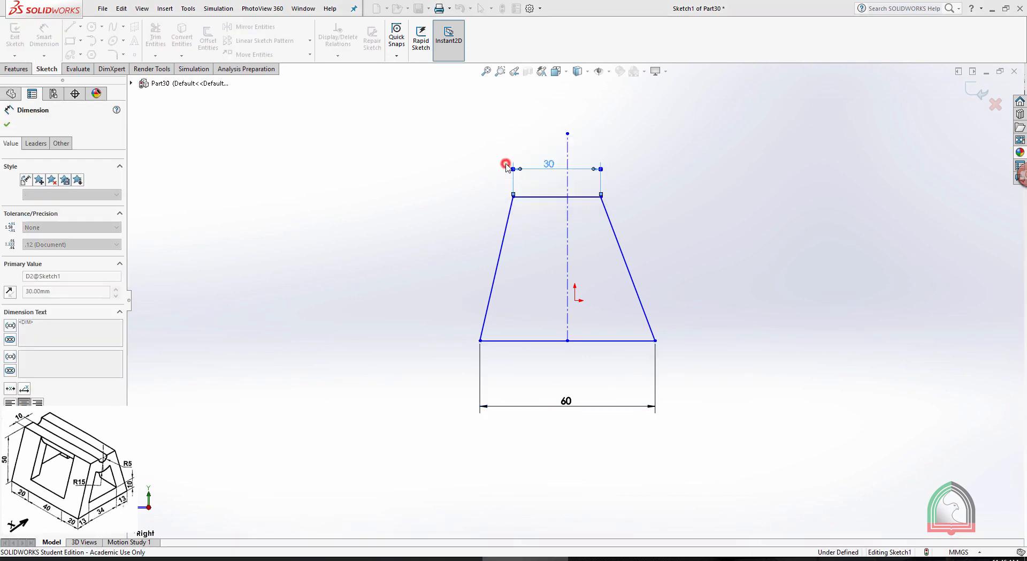
pyautogui.press('Escape')
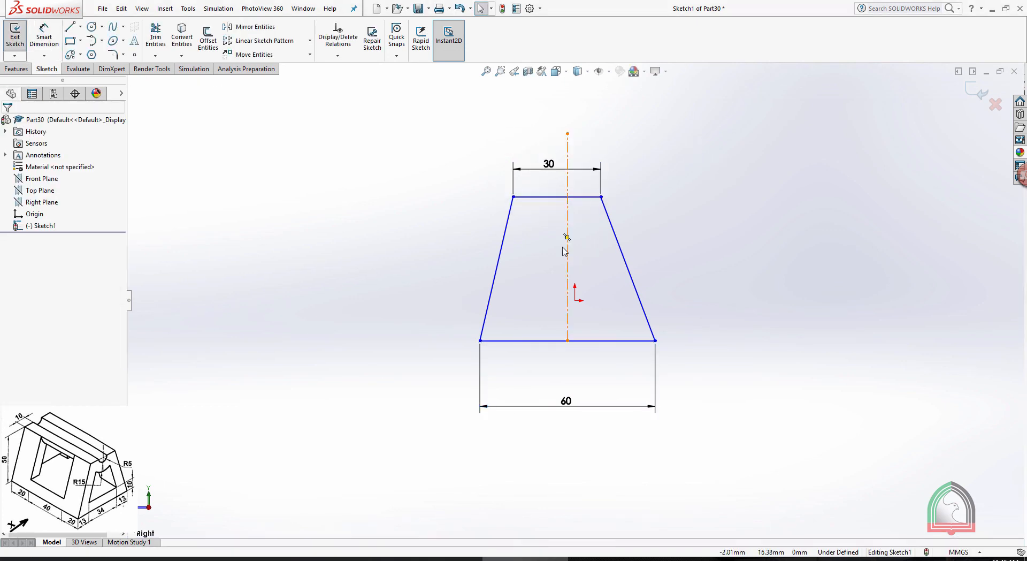
# Add a Midpoint relation between the centerline and the midpoint of the trapezoid's top line
pyautogui.click(557, 197)
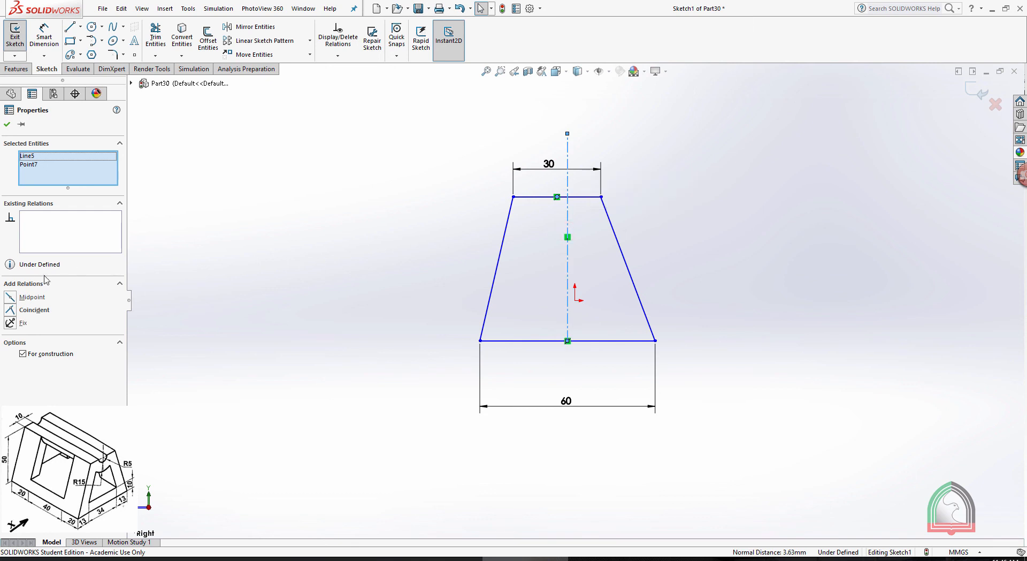
pyautogui.click(12, 298)
pyautogui.click(726, 220)
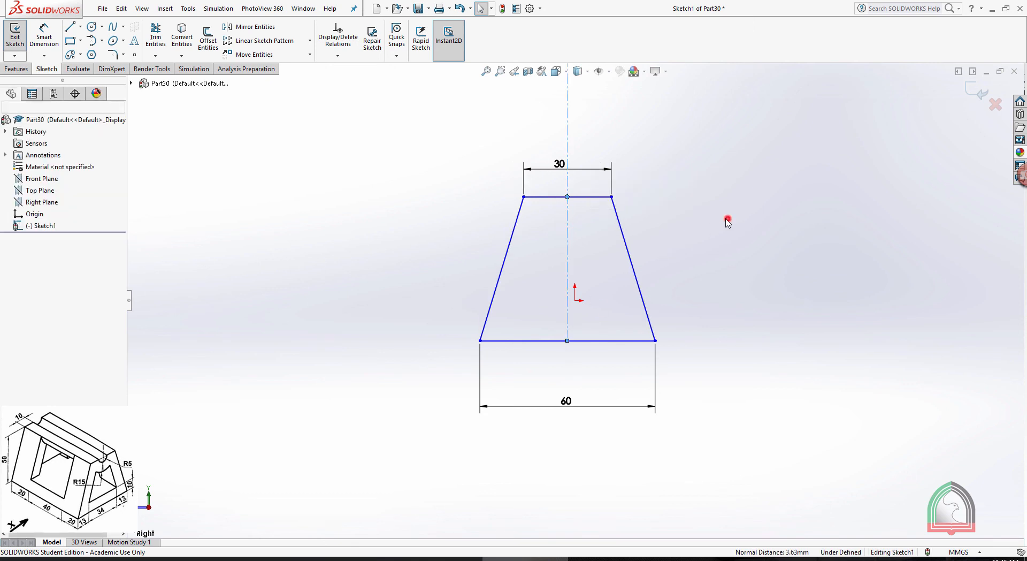
# Dimension the trapezoid's height between its top line and base as 50 mm
pyautogui.click(45, 34)
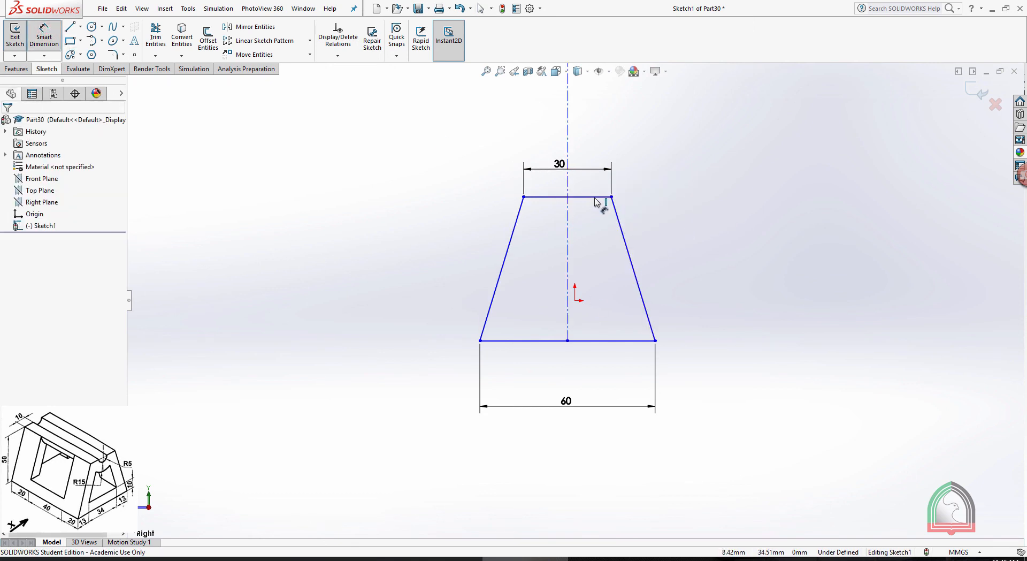
pyautogui.click(610, 340)
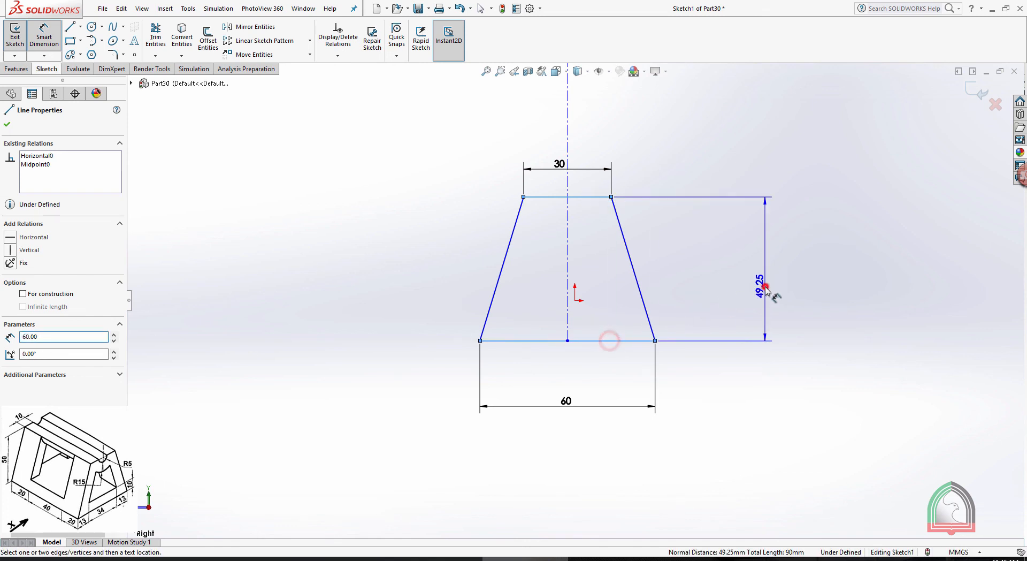
pyautogui.click(766, 286)
pyautogui.write('50')
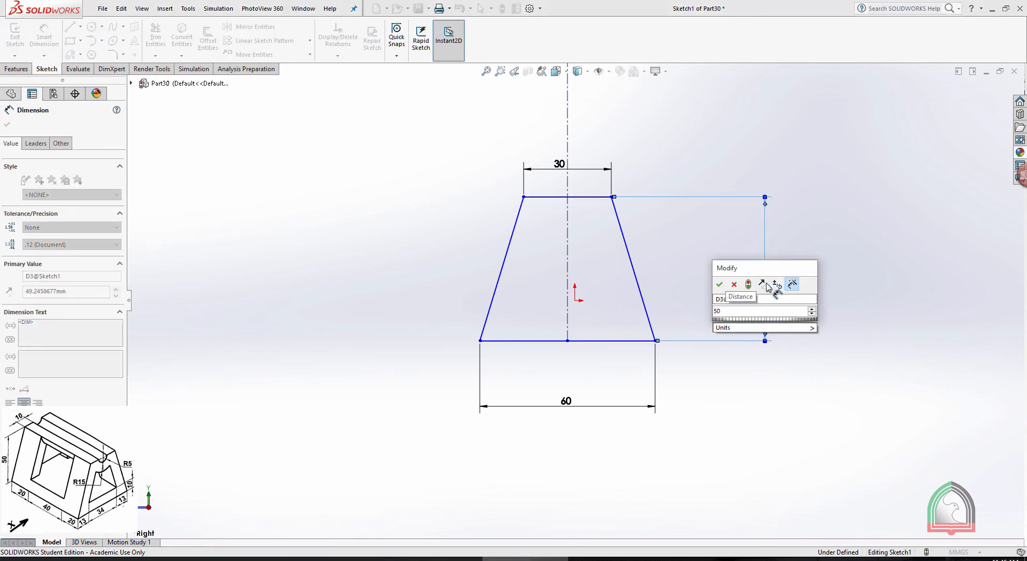
pyautogui.press('Return')
pyautogui.click(868, 214)
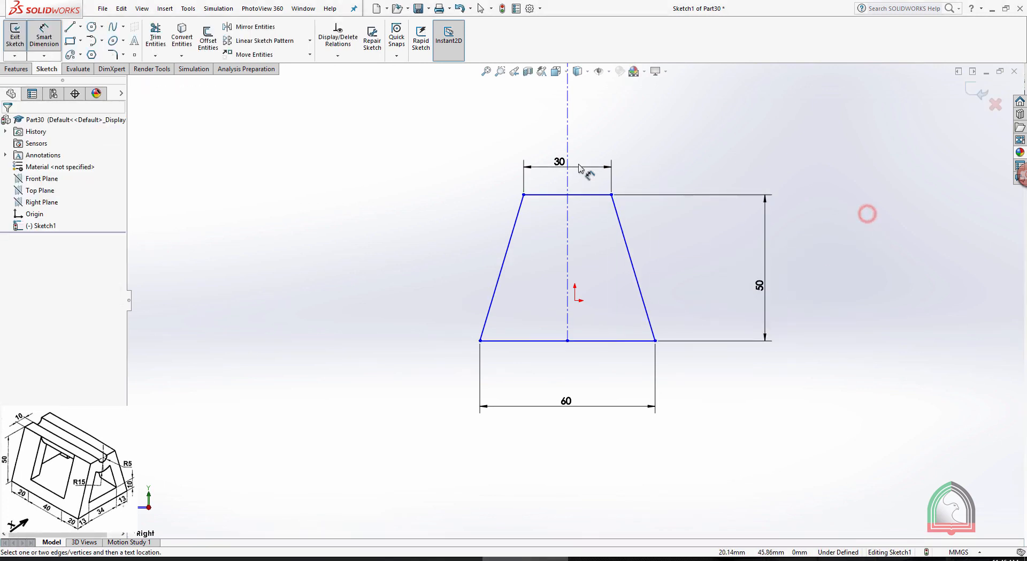
# Sketch a circle with a 5 mm radius centred on the midpoint of the trapezoid's top line, checking the size against the exercise drawing
pyautogui.scroll(-1, 579, 167)
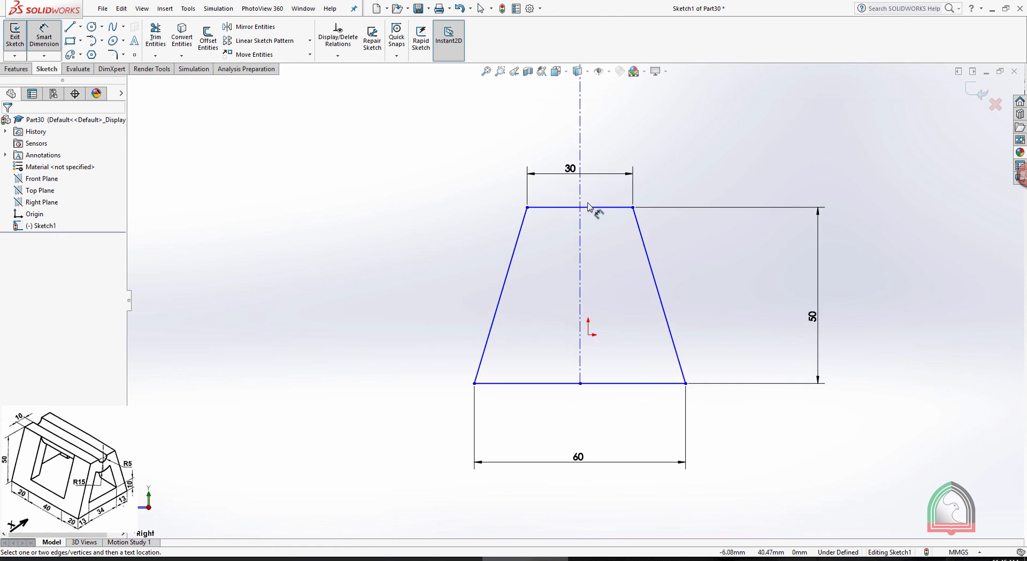
pyautogui.click(91, 28)
pyautogui.click(611, 560)
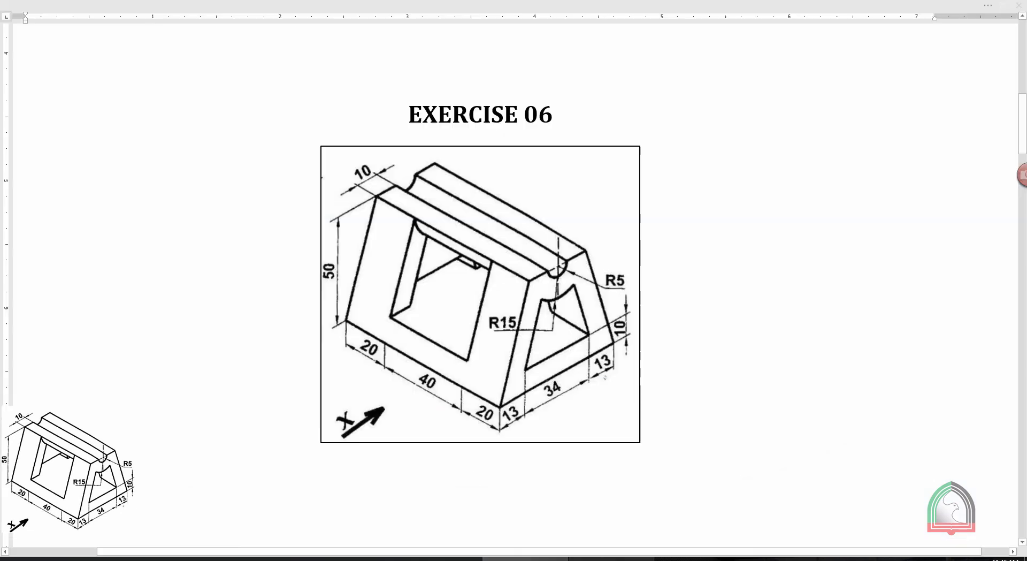
pyautogui.click(556, 555)
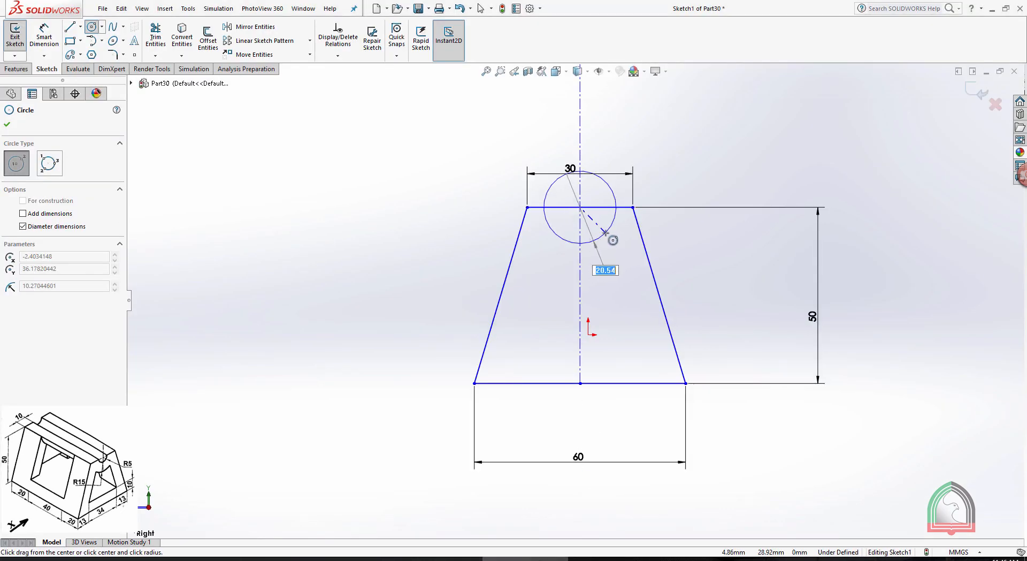
pyautogui.press('Return')
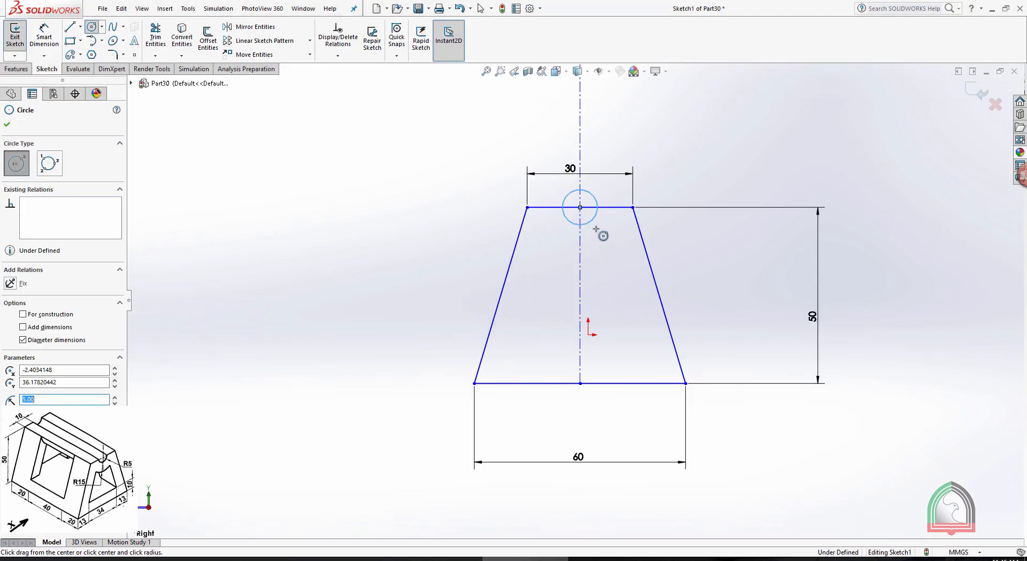
pyautogui.press('Escape')
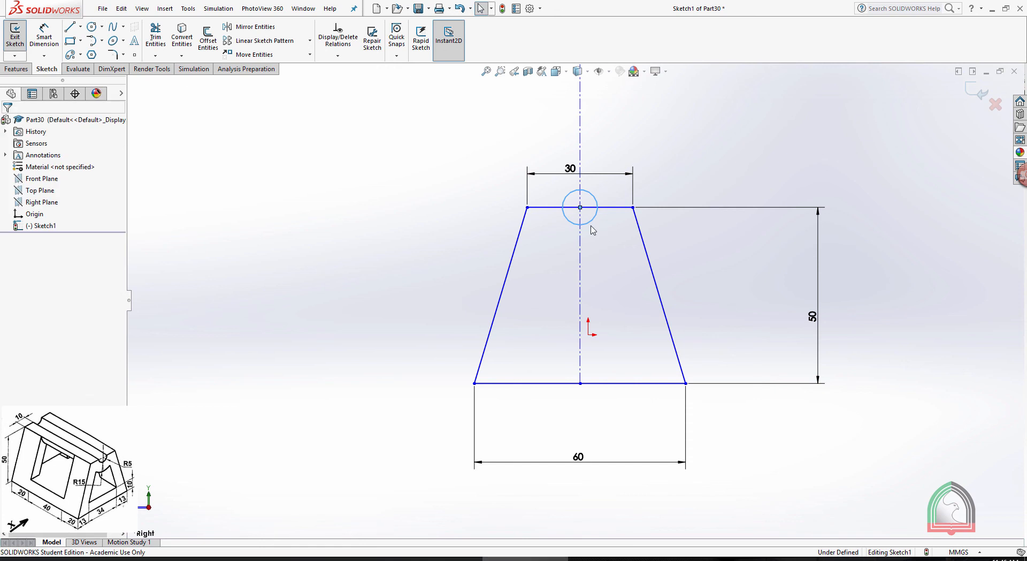
# Trim away the circle's upper half and the top line inside it to leave a semicircular notch, and close Trim Entities
pyautogui.click(156, 33)
pyautogui.scroll(-5, 619, 219)
pyautogui.moveTo(592, 164)
pyautogui.mouseDown()
pyautogui.moveTo(576, 179)
pyautogui.moveTo(492, 188)
pyautogui.moveTo(521, 221)
pyautogui.mouseUp()
pyautogui.press('f')
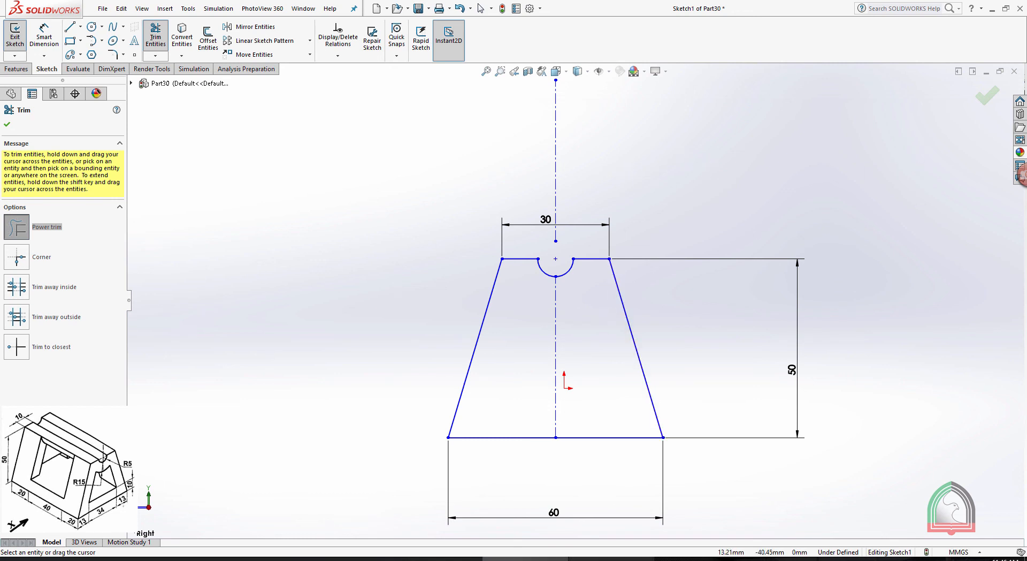
pyautogui.click(609, 559)
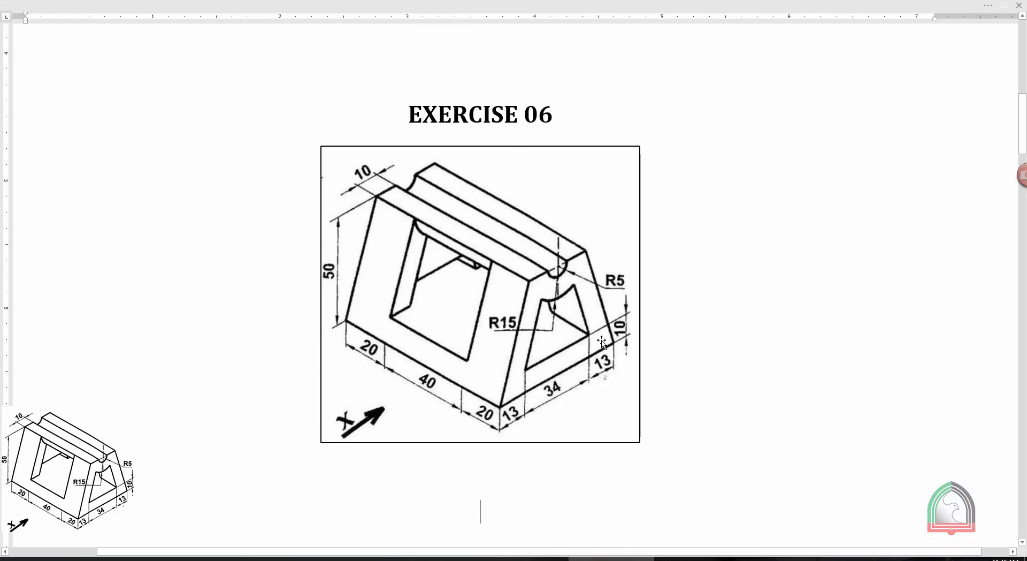
pyautogui.click(570, 558)
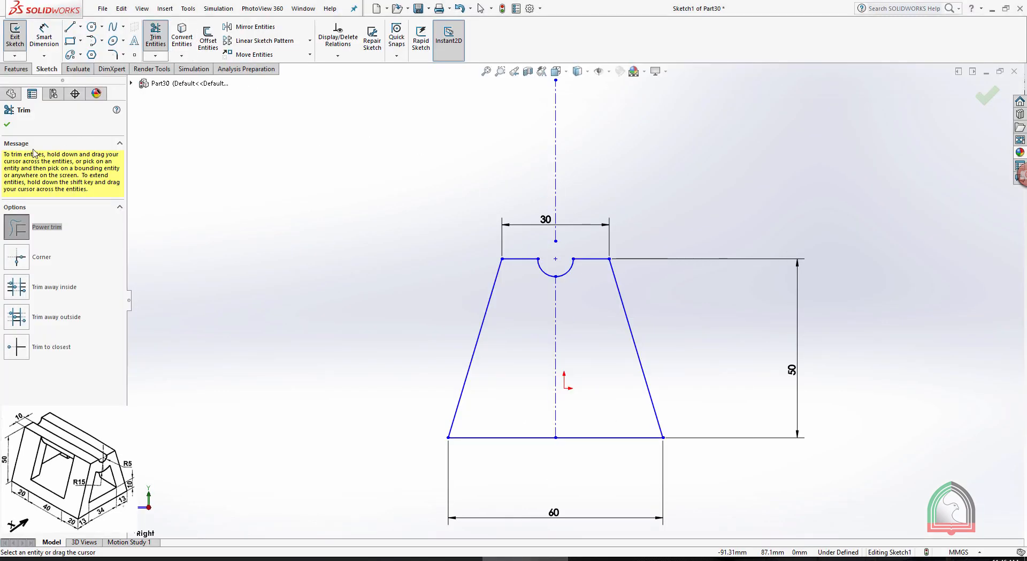
pyautogui.click(8, 124)
# Offset the whole notched trapezoid chain 10 mm inward using the reversed direction, and exit the sketch
pyautogui.click(208, 38)
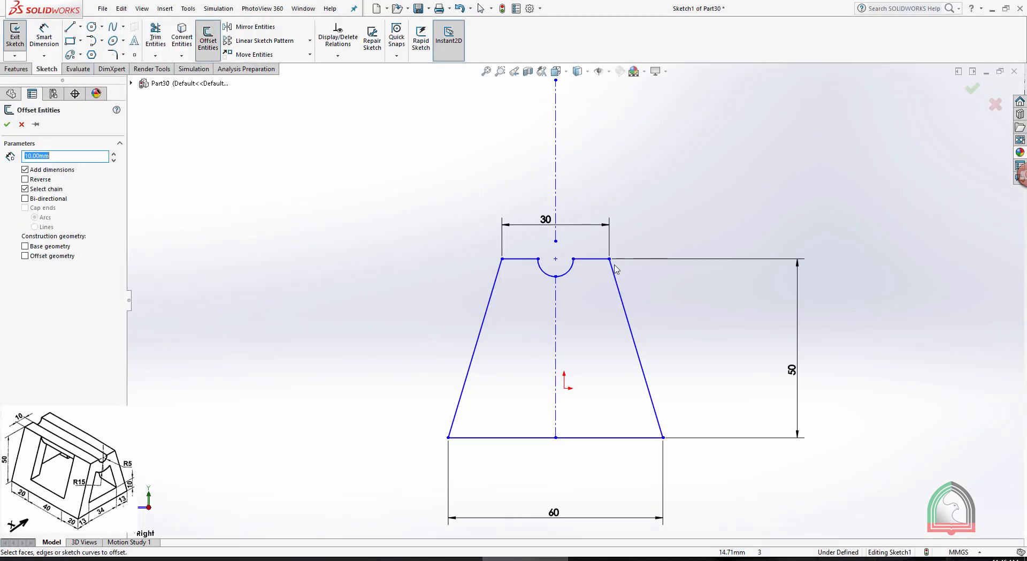
pyautogui.click(624, 308)
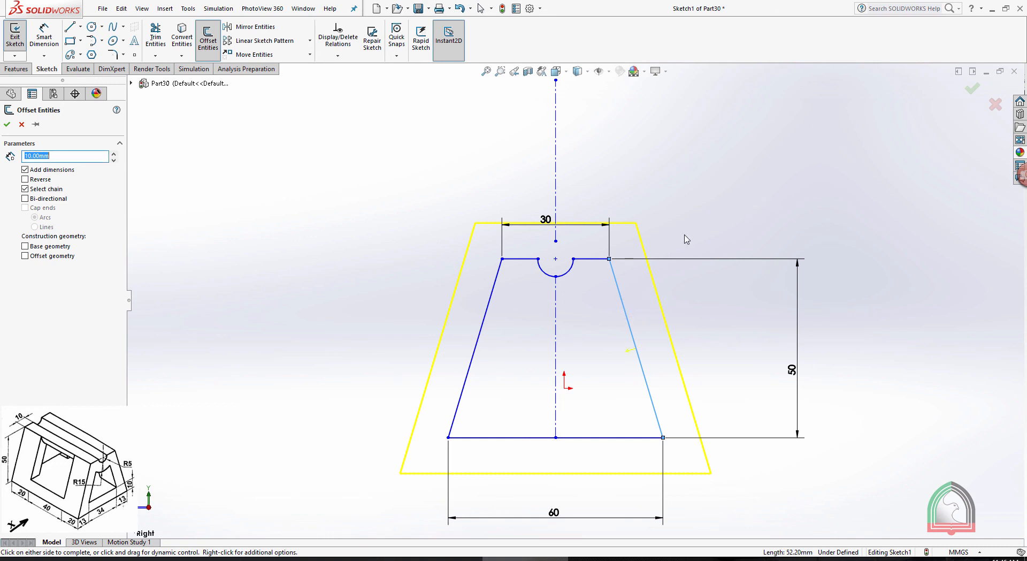
pyautogui.click(24, 179)
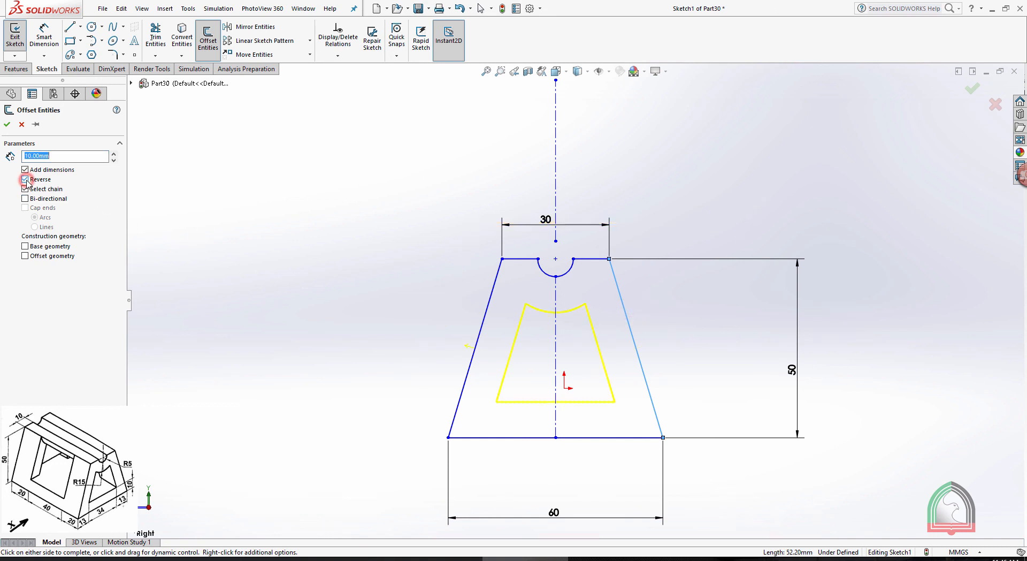
pyautogui.click(7, 125)
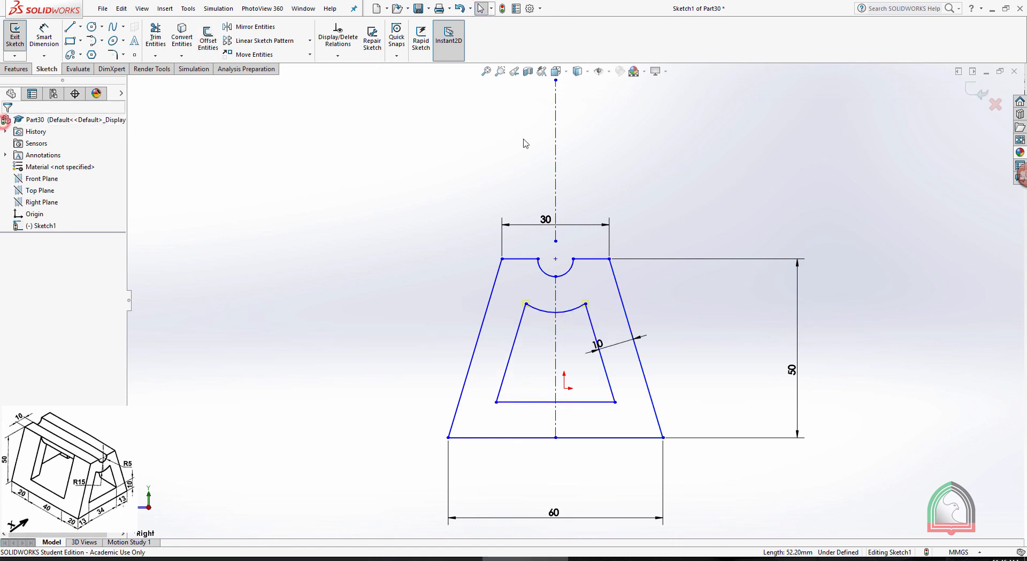
pyautogui.click(976, 92)
# Extrude the hollow trapezoid profile as a Blind boss 80 mm deep in the reversed direction
pyautogui.moveTo(685, 194); pyautogui.dragTo(732, 241, button='middle')
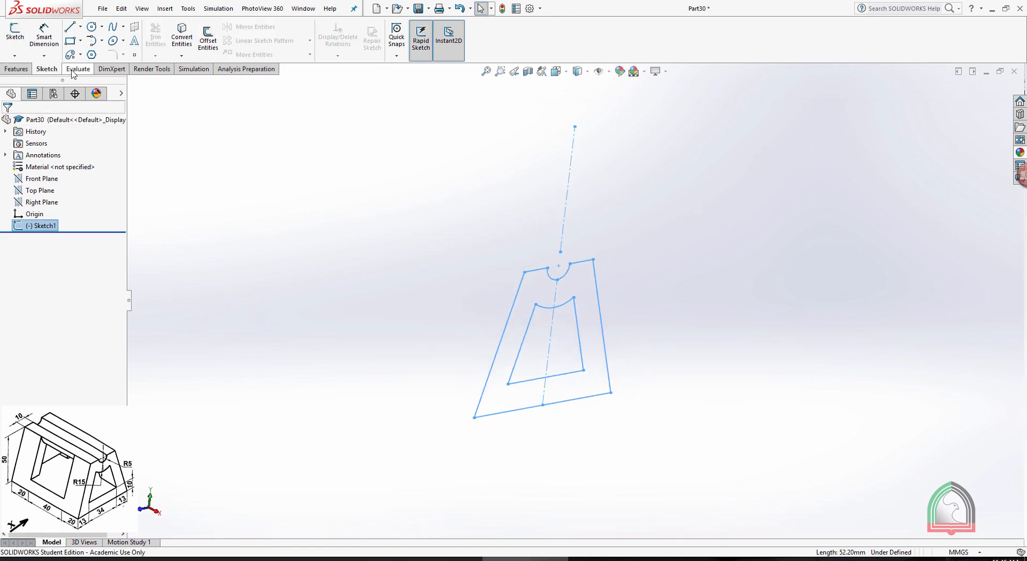
pyautogui.click(16, 69)
pyautogui.click(20, 47)
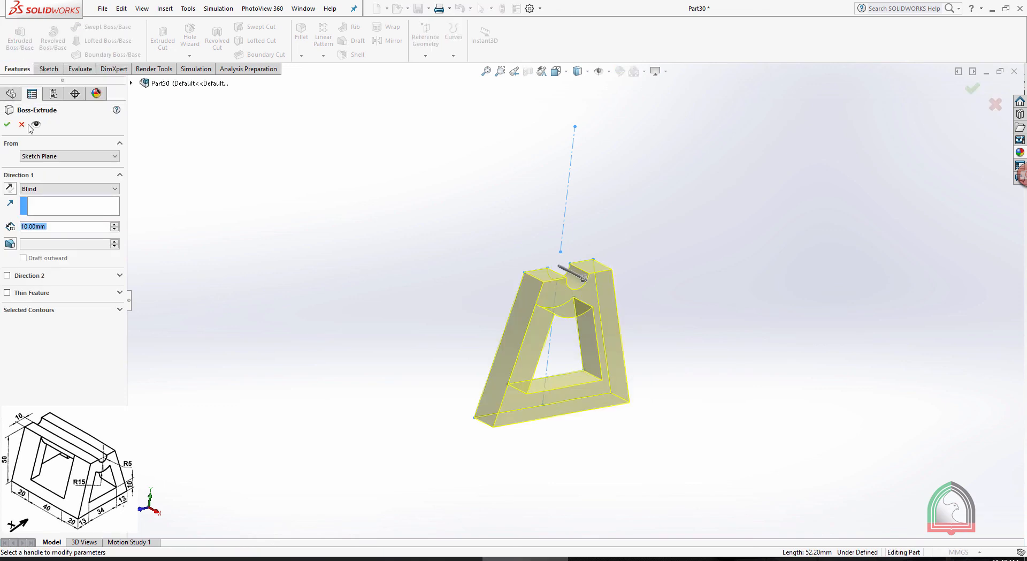
pyautogui.click(57, 226)
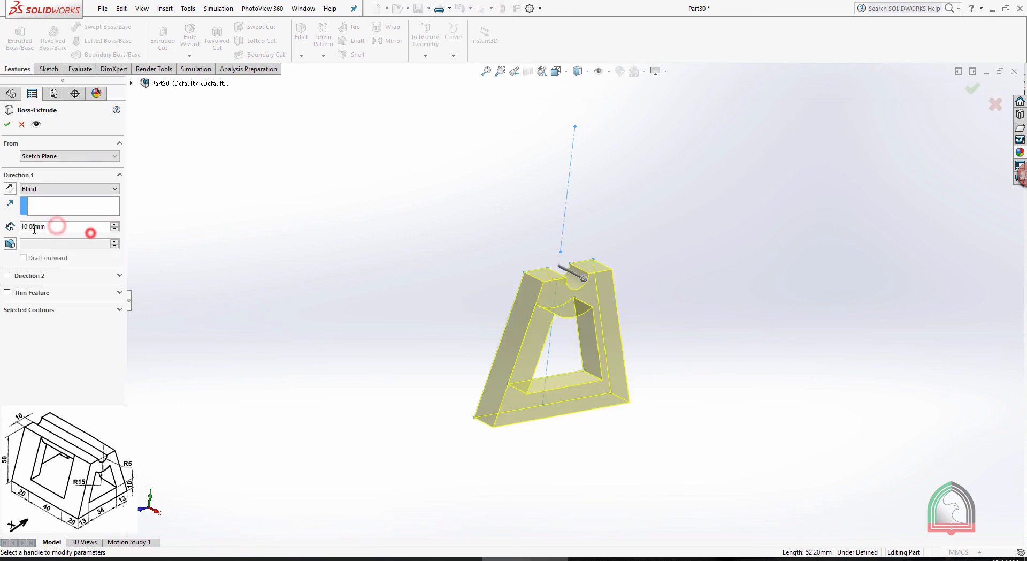
pyautogui.doubleClick(57, 226)
pyautogui.write('80')
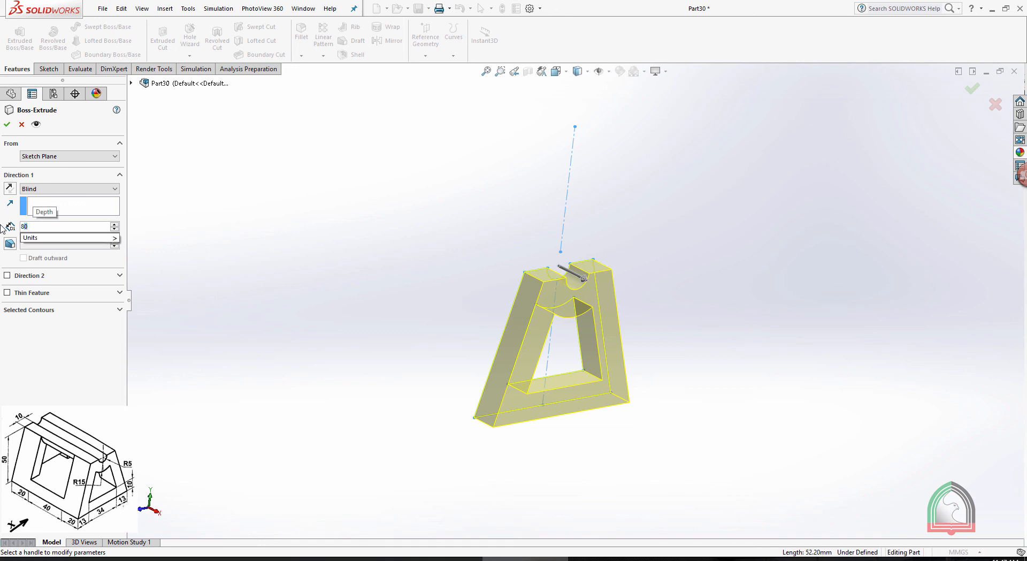
pyautogui.press('Return')
pyautogui.click(9, 188)
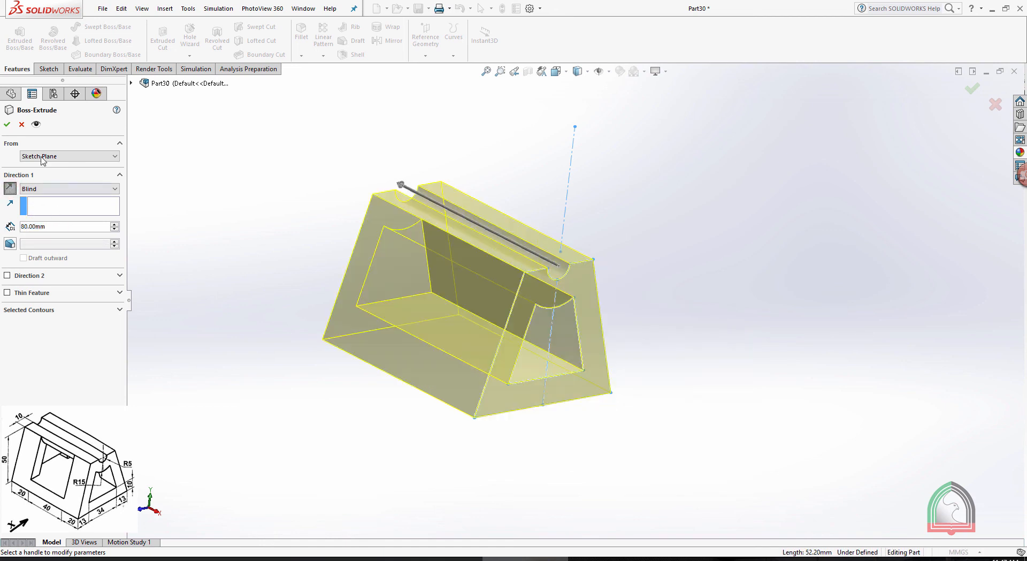
pyautogui.press('Return')
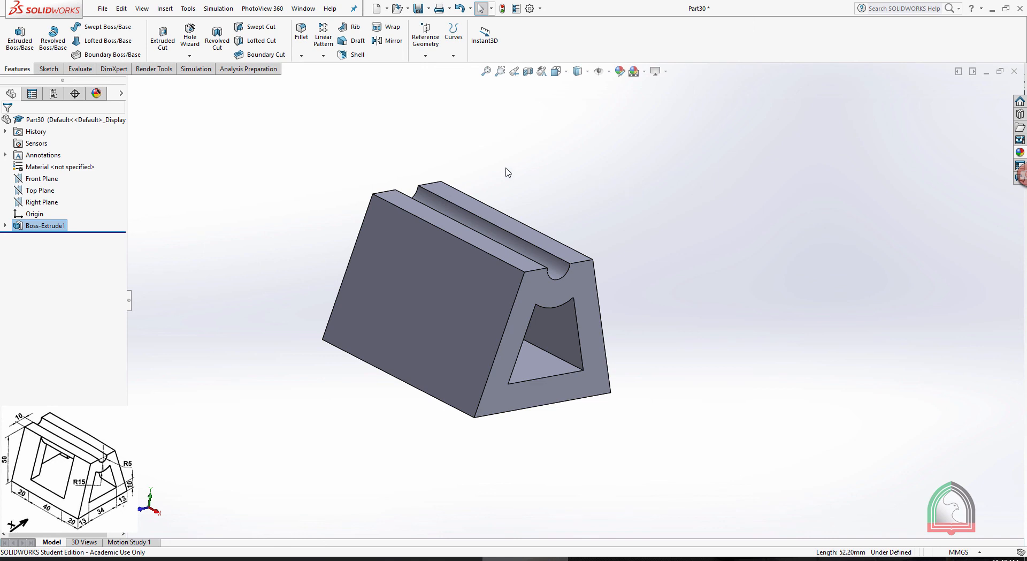
# Examine the block's two slanted side faces and compare them with the side window in the Exercise 06 drawing
pyautogui.click(427, 45)
pyautogui.click(670, 207)
pyautogui.moveTo(661, 206); pyautogui.dragTo(647, 224, button='middle')
pyautogui.click(611, 558)
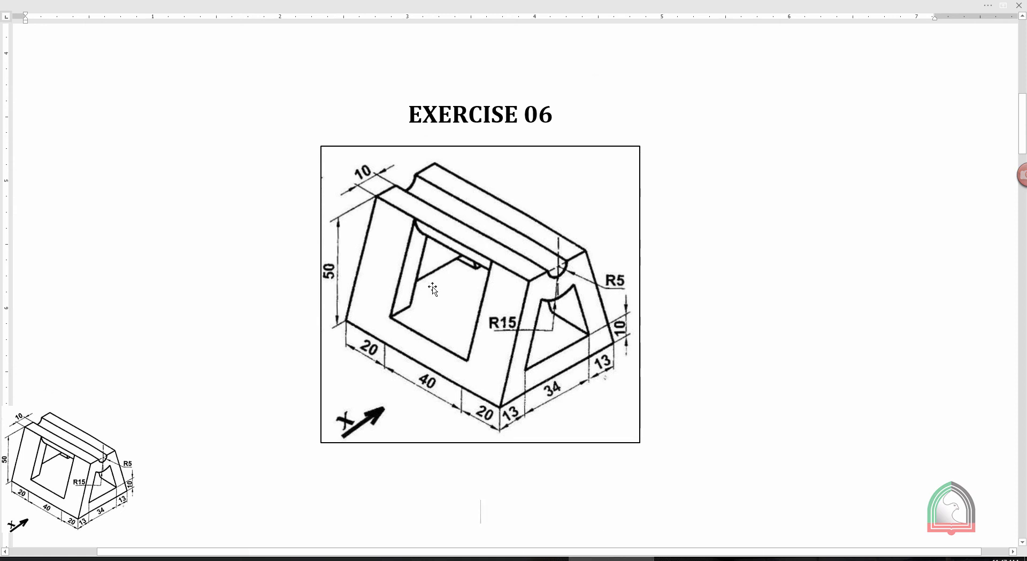
pyautogui.click(525, 558)
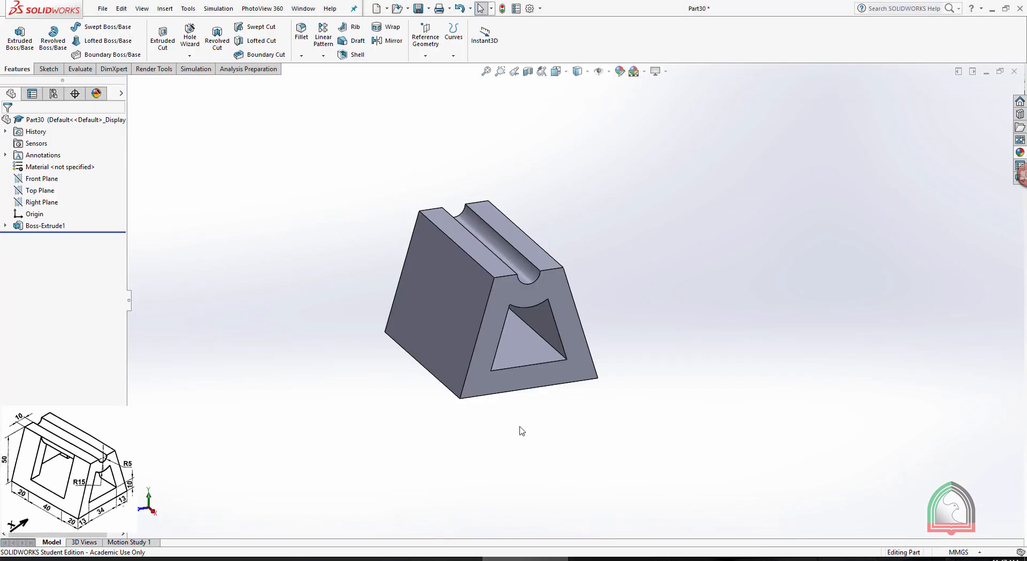
pyautogui.click(443, 291)
pyautogui.click(610, 227)
pyautogui.click(550, 268)
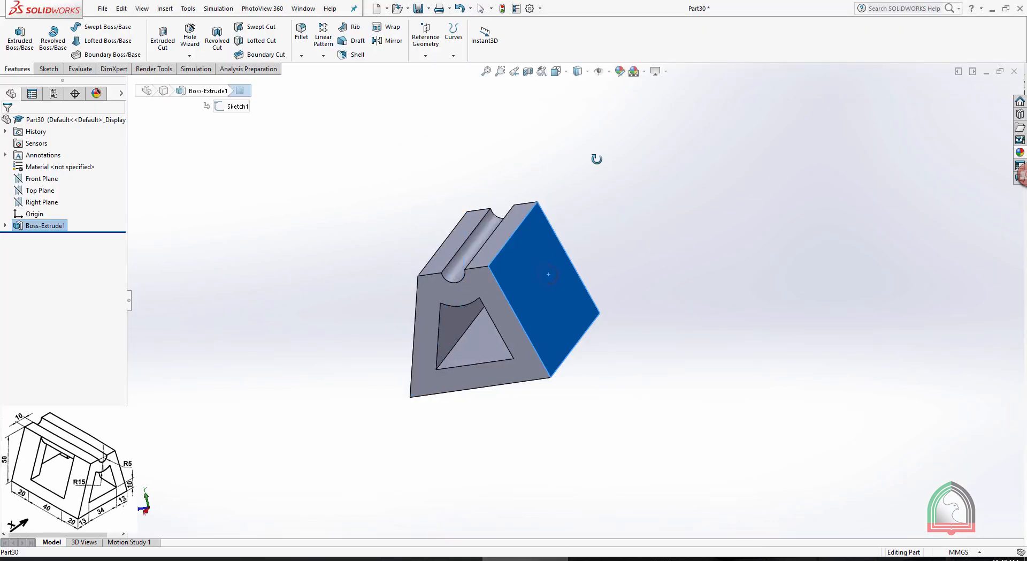
pyautogui.moveTo(596, 158); pyautogui.dragTo(605, 159, button='middle')
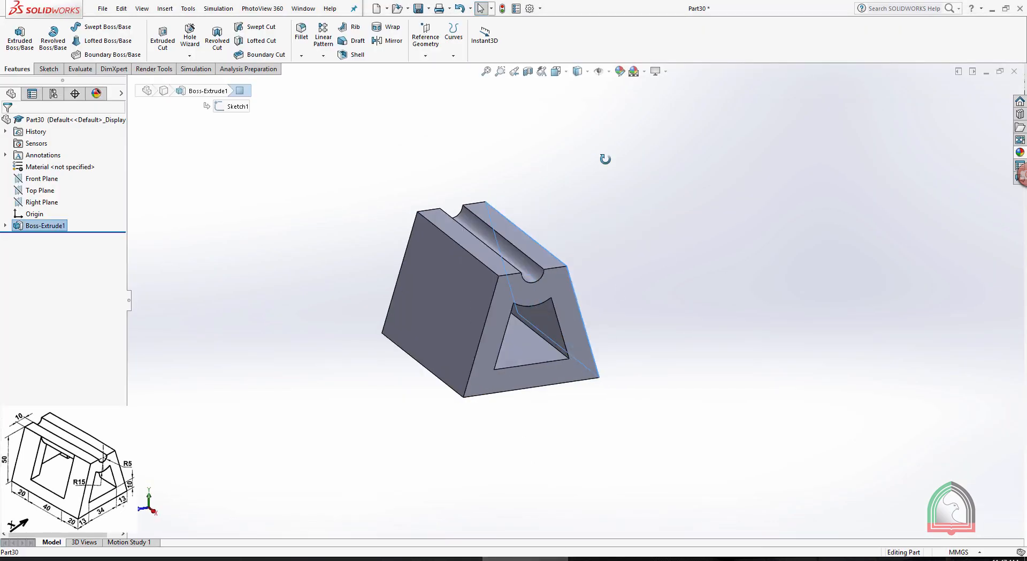
pyautogui.click(431, 288)
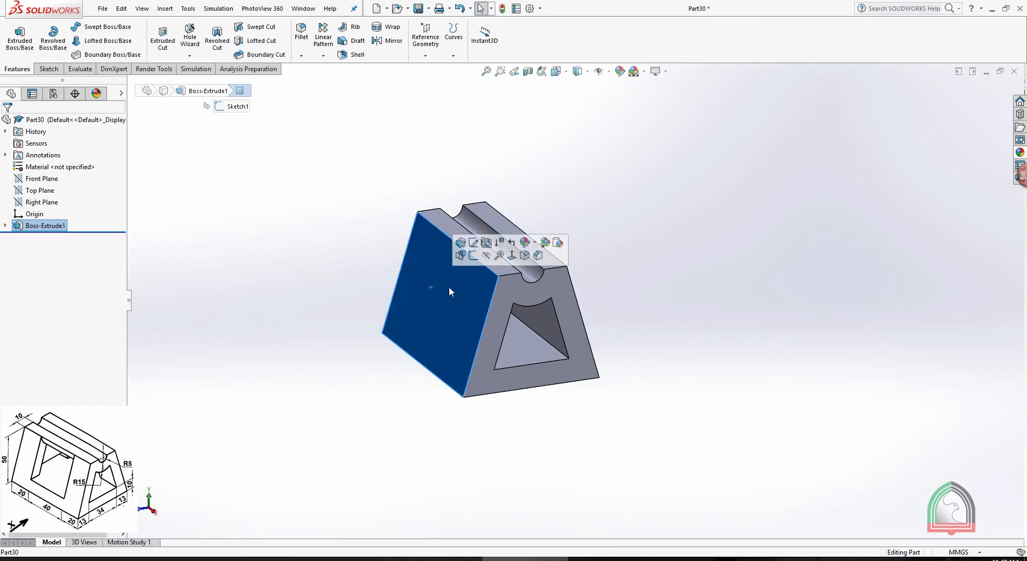
pyautogui.moveTo(448, 287); pyautogui.dragTo(441, 274, button='middle')
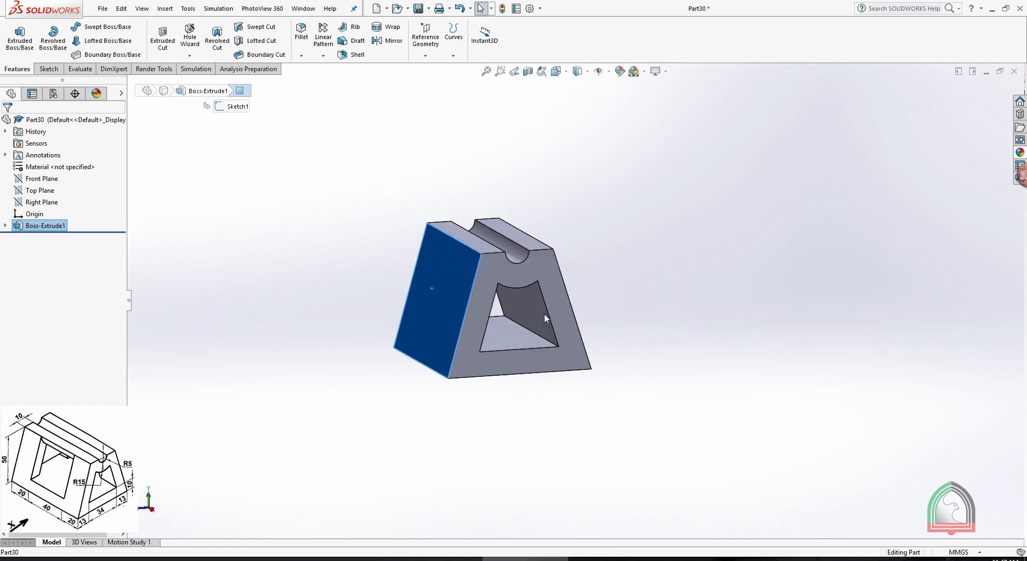
pyautogui.click(681, 278)
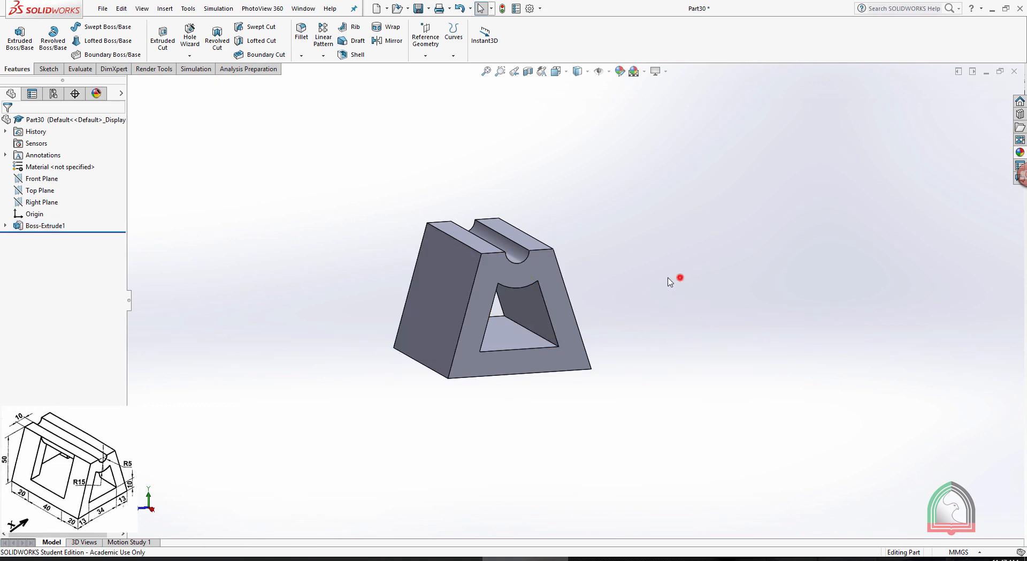
# Create a mid-plane reference plane between the block's two slanted side faces
pyautogui.click(426, 33)
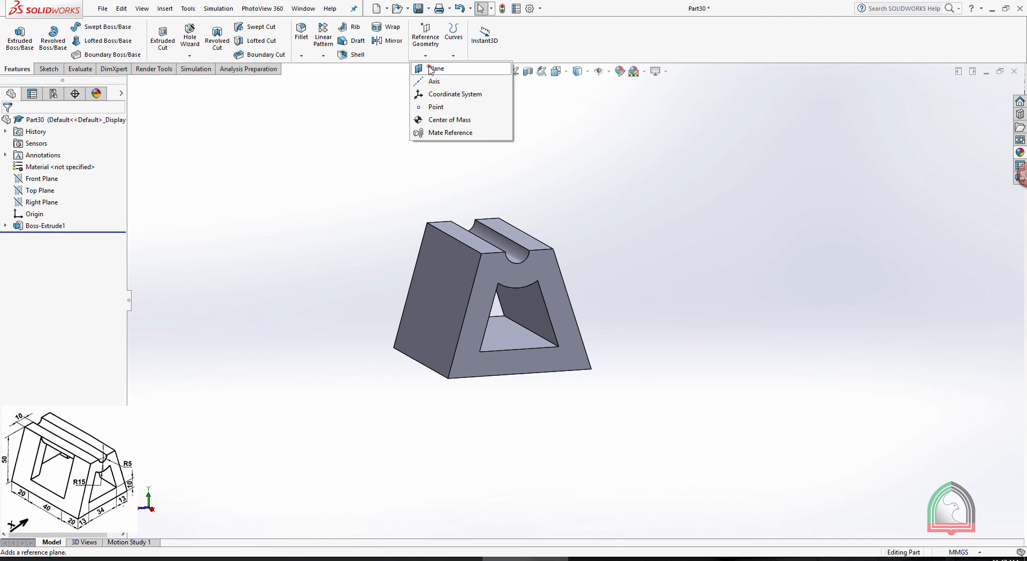
pyautogui.click(431, 69)
pyautogui.click(454, 312)
pyautogui.moveTo(717, 242); pyautogui.dragTo(638, 286, button='middle')
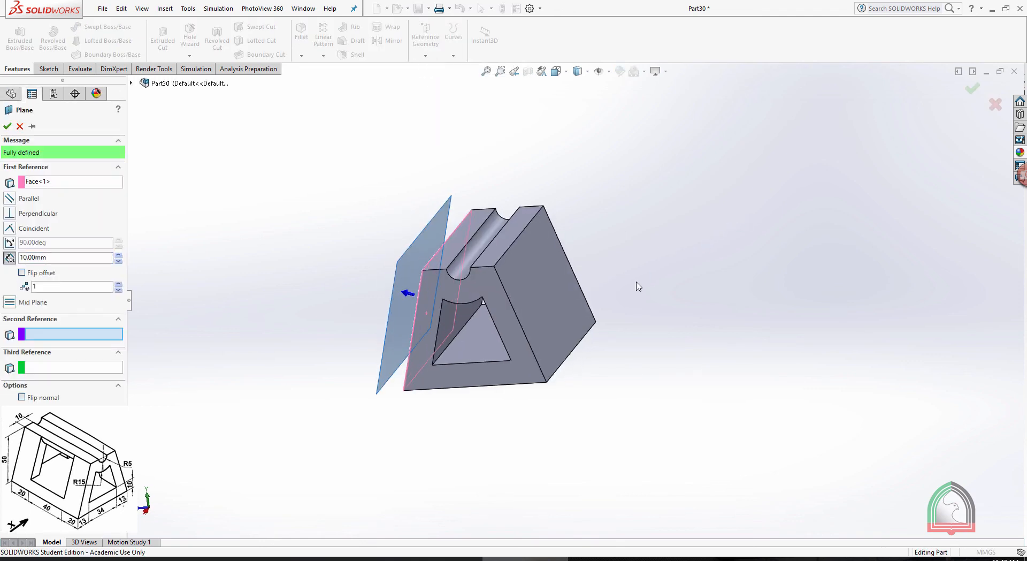
pyautogui.click(566, 298)
pyautogui.moveTo(667, 209); pyautogui.dragTo(698, 196, button='middle')
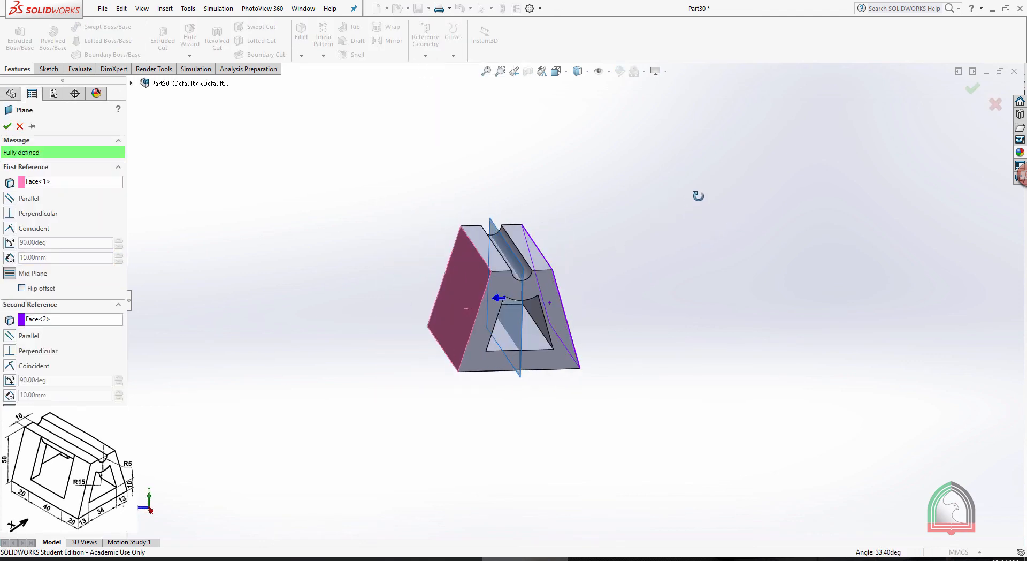
pyautogui.click(8, 127)
# Start a new sketch on the mid plane running lengthwise through the block
pyautogui.moveTo(514, 114); pyautogui.dragTo(566, 144, button='middle')
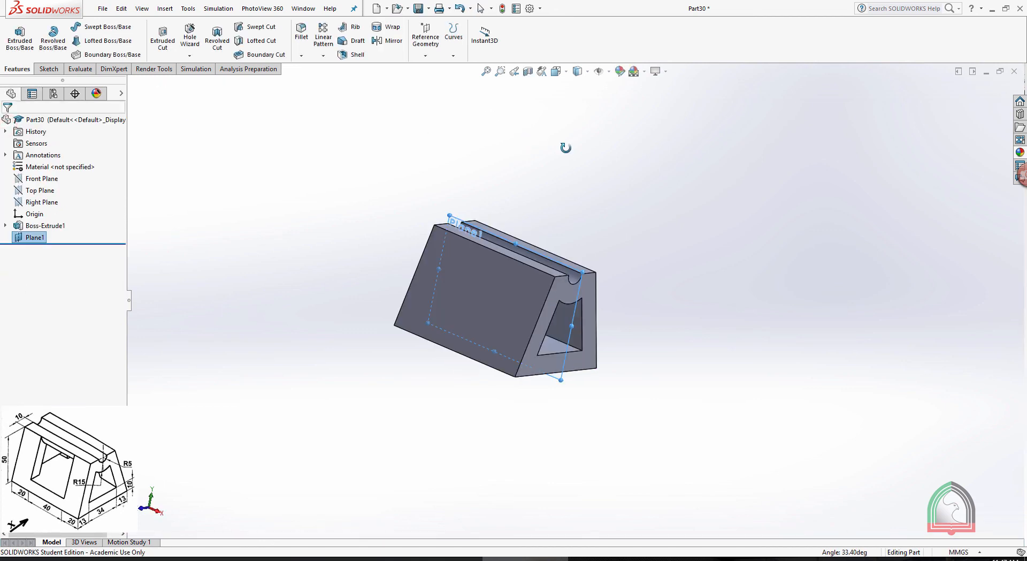
pyautogui.scroll(-2, 473, 223)
pyautogui.click(452, 208)
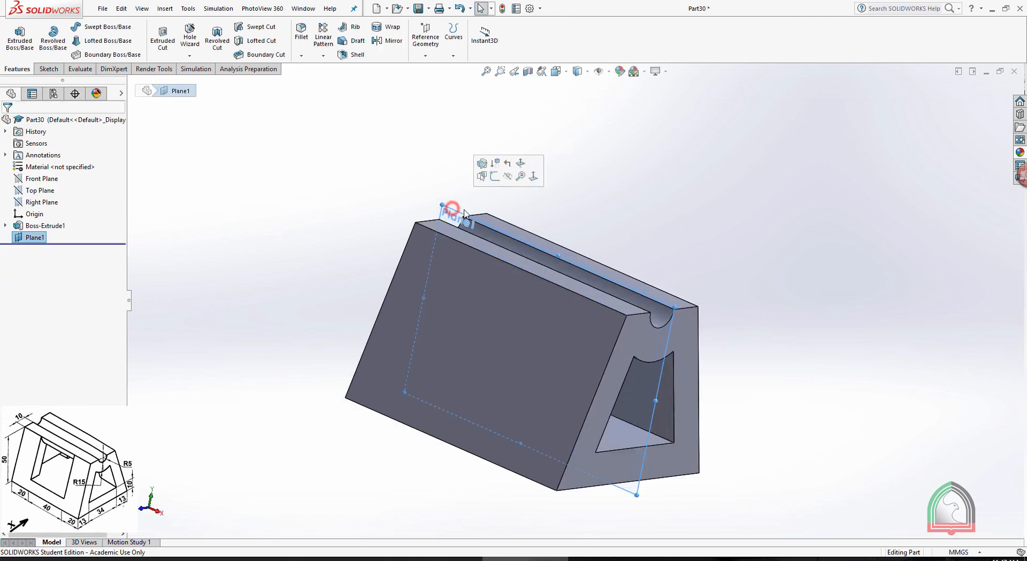
pyautogui.click(494, 176)
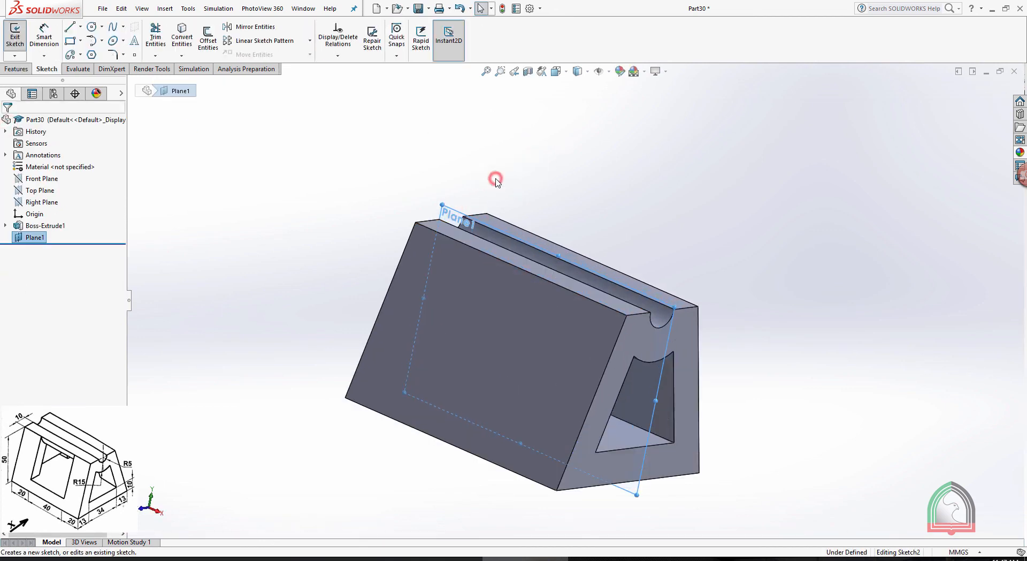
# Sketch a 40 by 40 mm rectangle on the mid plane, with its upper side on the block's top edge
pyautogui.press('space')
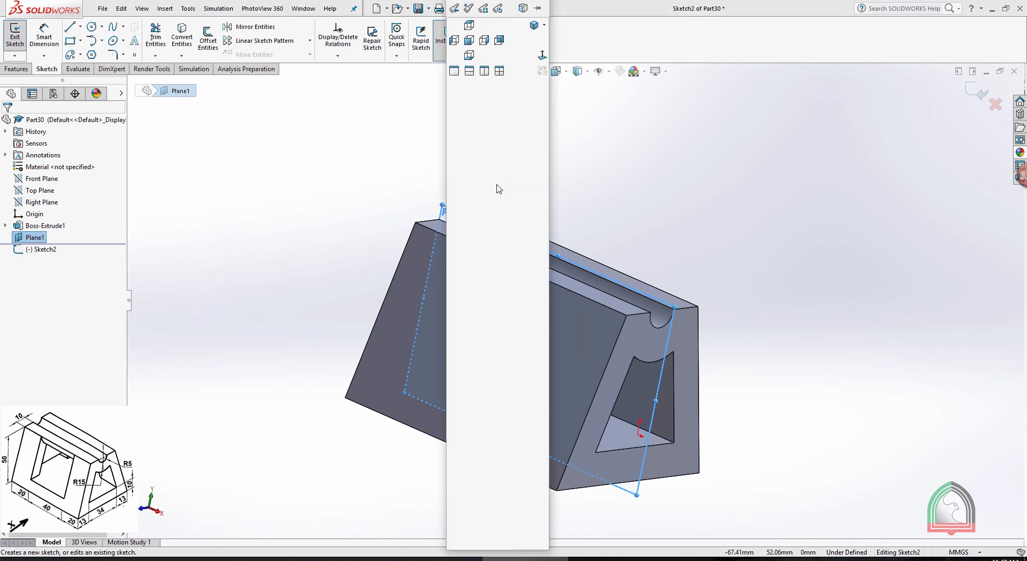
pyautogui.click(542, 55)
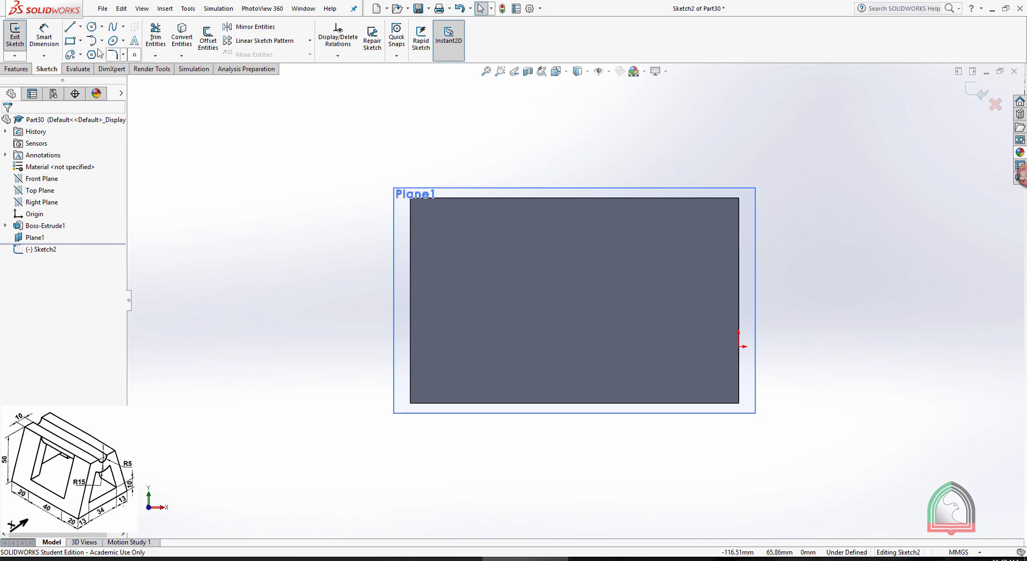
pyautogui.click(70, 41)
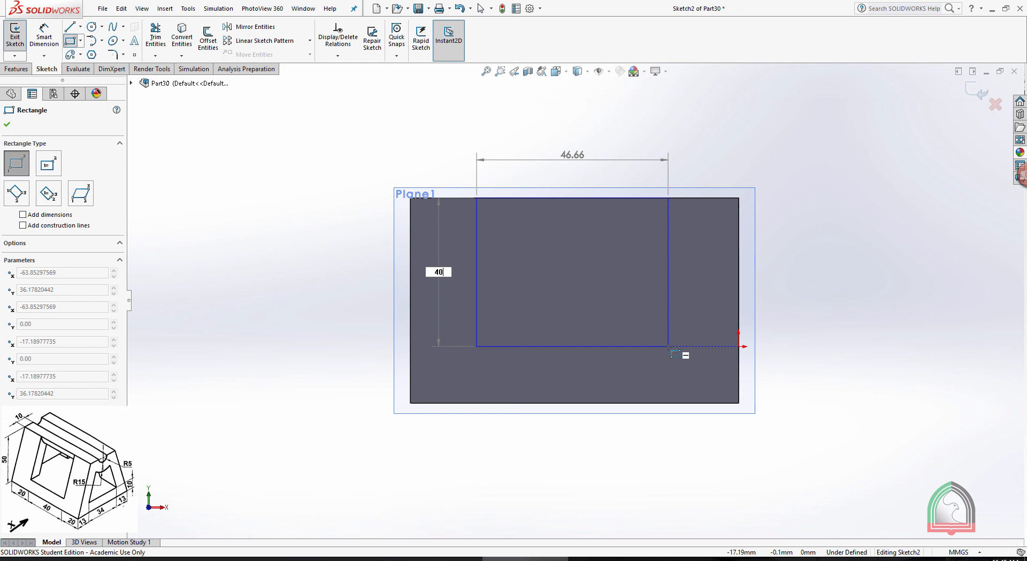
pyautogui.press('Tab')
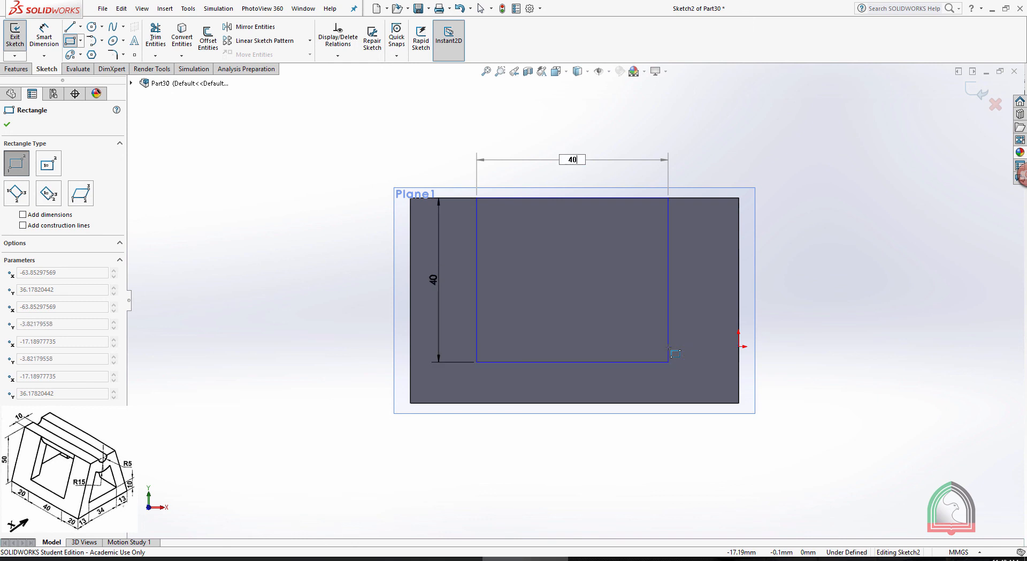
pyautogui.write('40')
pyautogui.press('Return')
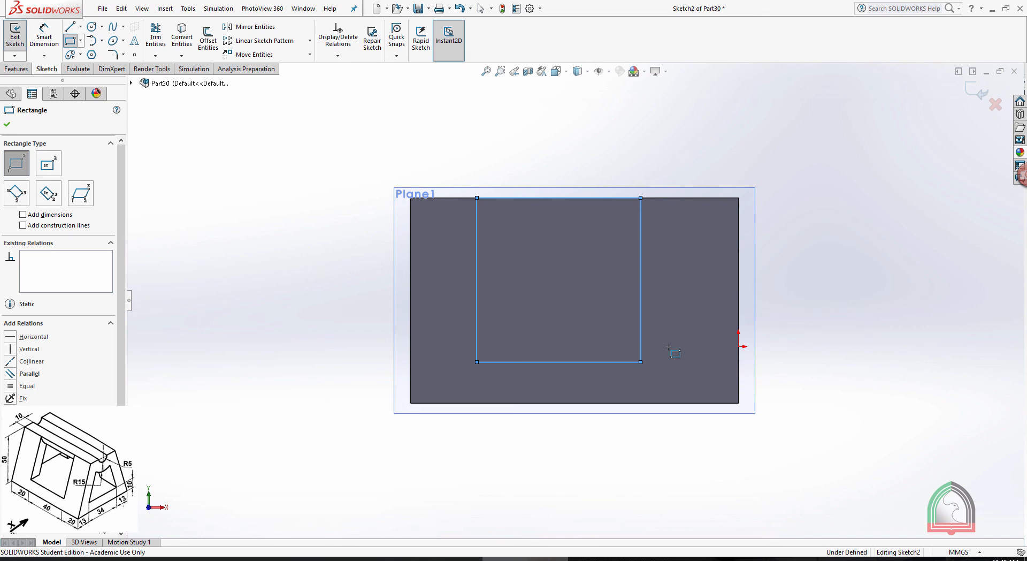
pyautogui.press('Escape')
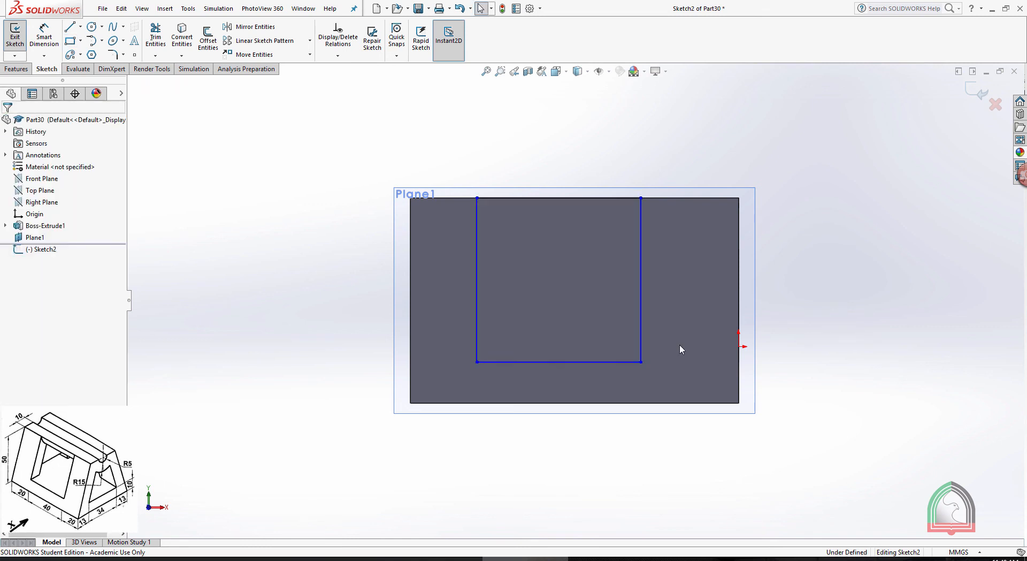
# Dimension the rectangle's vertical side 20 mm from the block's nearest end edge
pyautogui.click(41, 37)
pyautogui.click(476, 257)
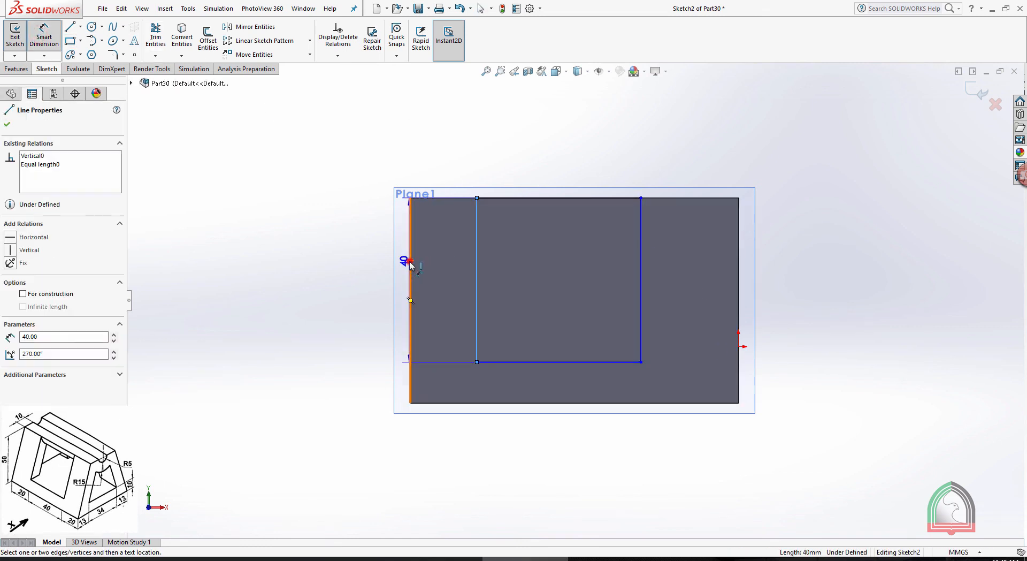
pyautogui.click(410, 263)
pyautogui.click(436, 266)
pyautogui.write('20')
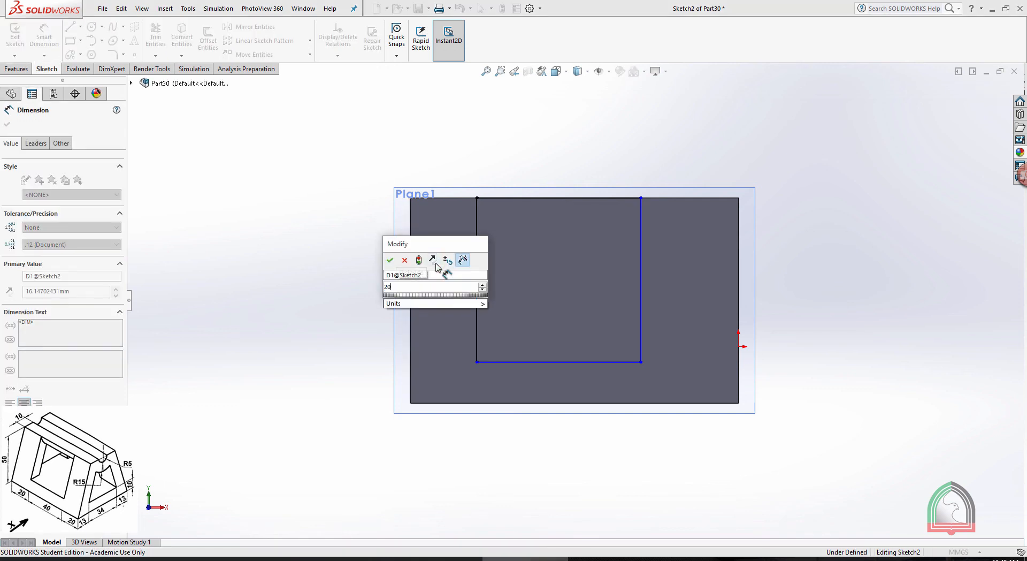
pyautogui.press('Return')
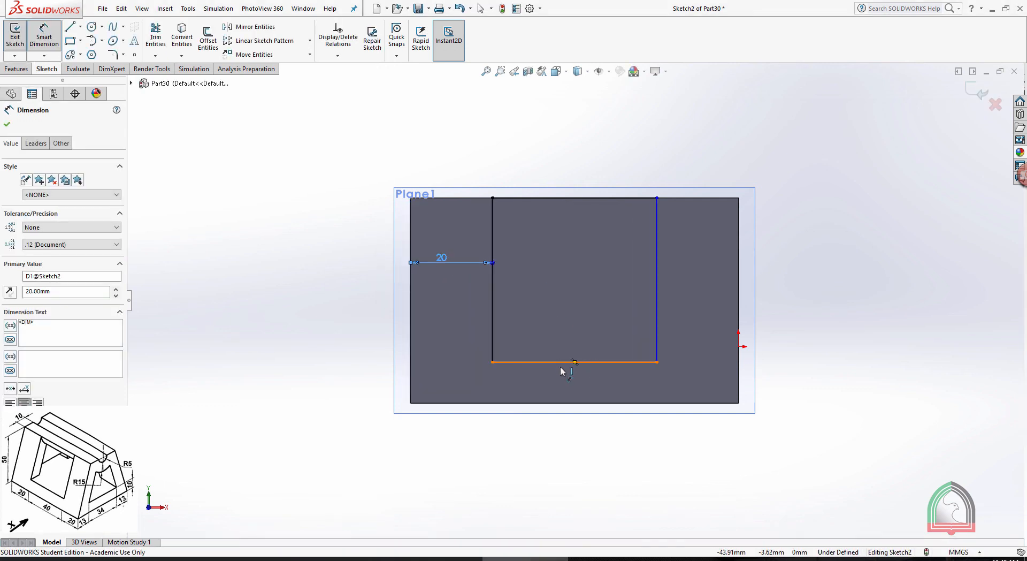
# Dimension the rectangle's lower side 10 mm above the block's bottom edge and exit the sketch
pyautogui.click(562, 368)
pyautogui.click(549, 402)
pyautogui.click(551, 381)
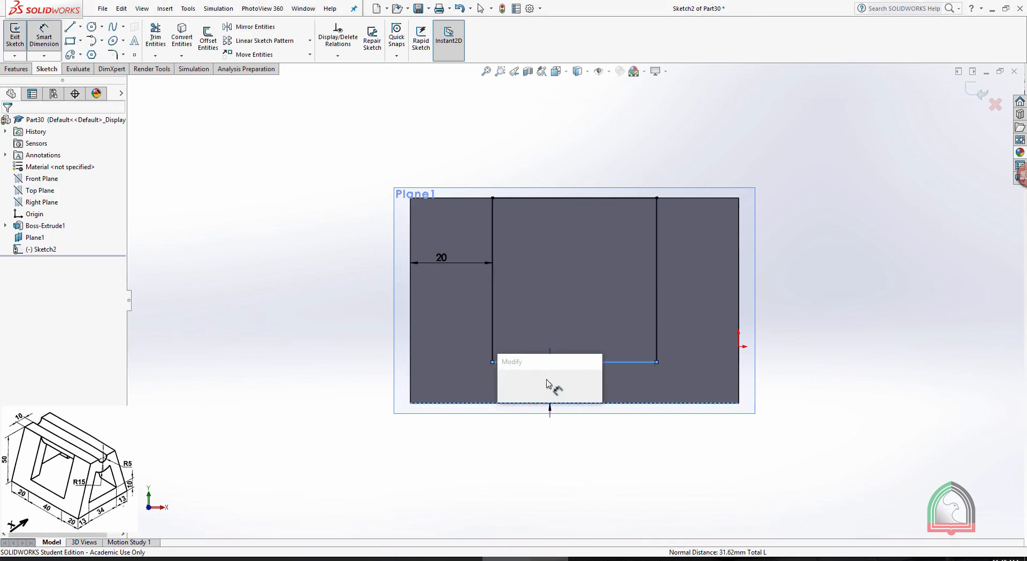
pyautogui.click(505, 385)
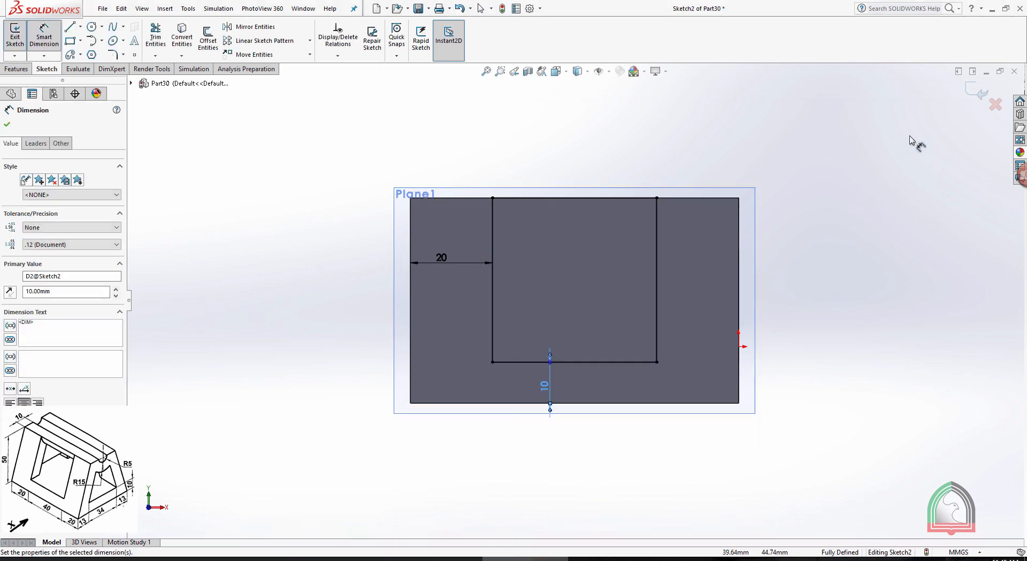
pyautogui.click(975, 94)
pyautogui.click(974, 94)
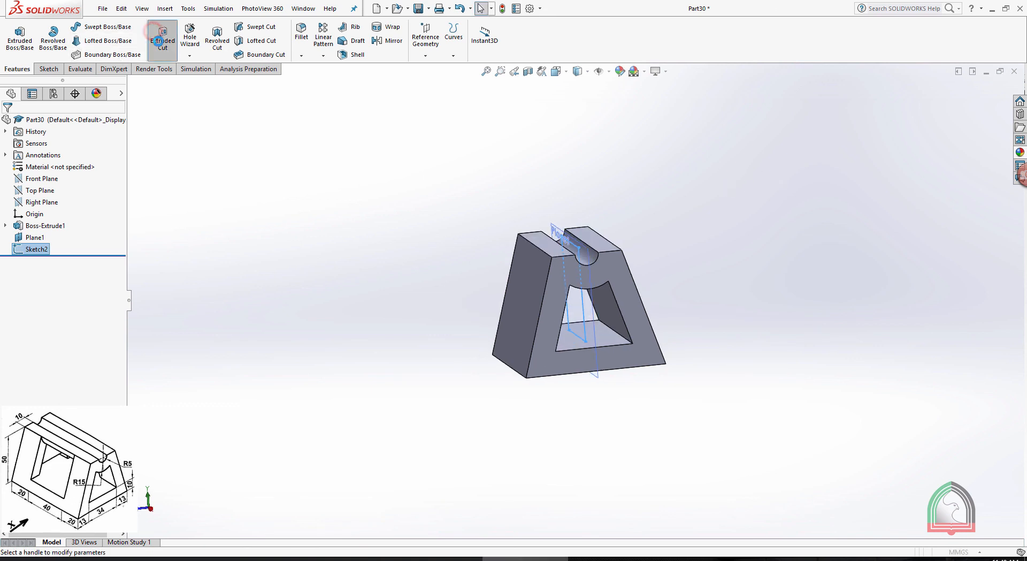
# Cut the rectangle through both slanted sides as a Mid Plane extruded cut 100 mm deep
pyautogui.click(162, 39)
pyautogui.click(62, 191)
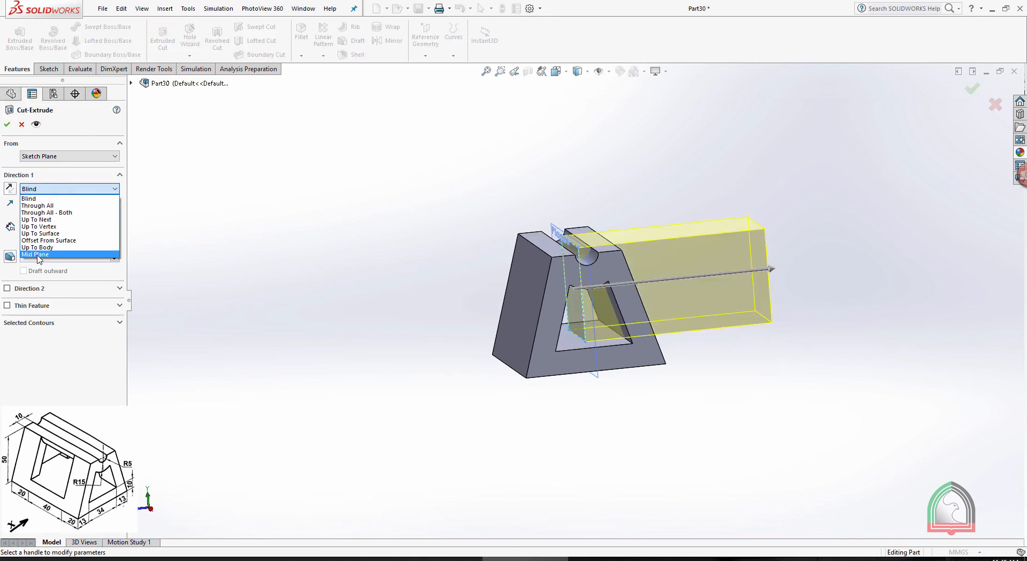
pyautogui.click(38, 255)
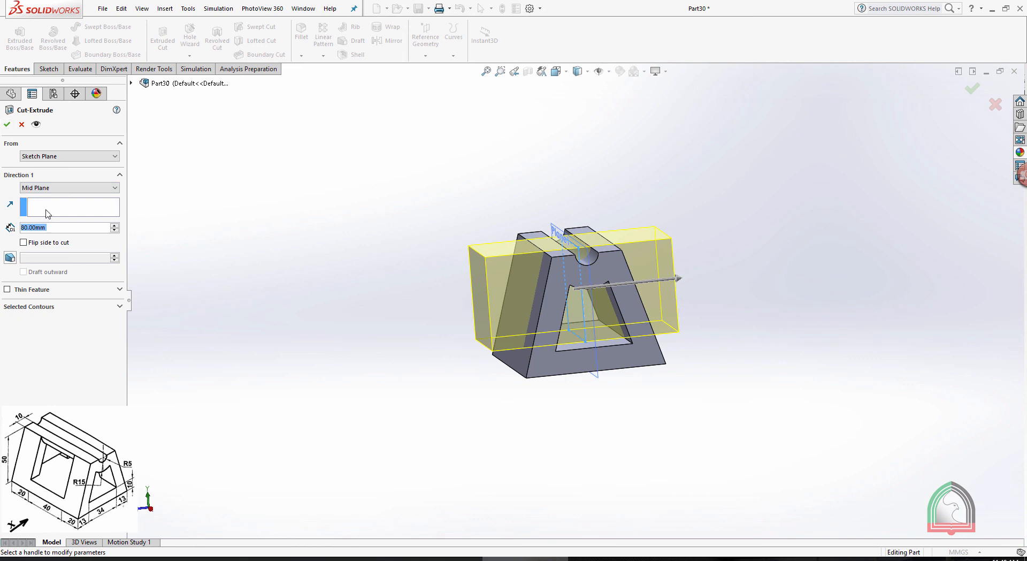
pyautogui.click(114, 225)
pyautogui.click(115, 225)
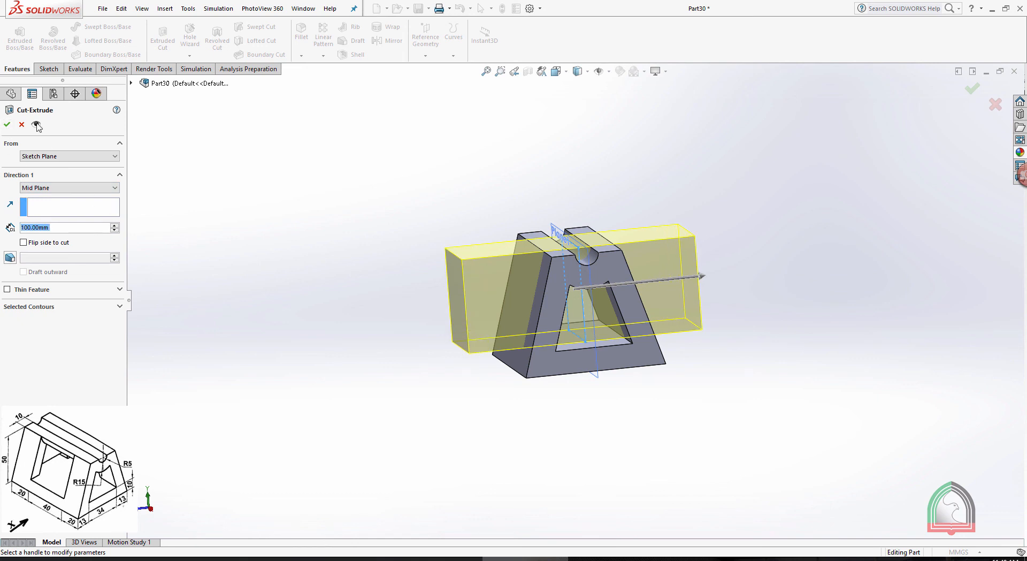
pyautogui.click(7, 126)
# Examine the cut block, especially the opening under the groove, and compare it with the Exercise 06 drawing
pyautogui.click(381, 169)
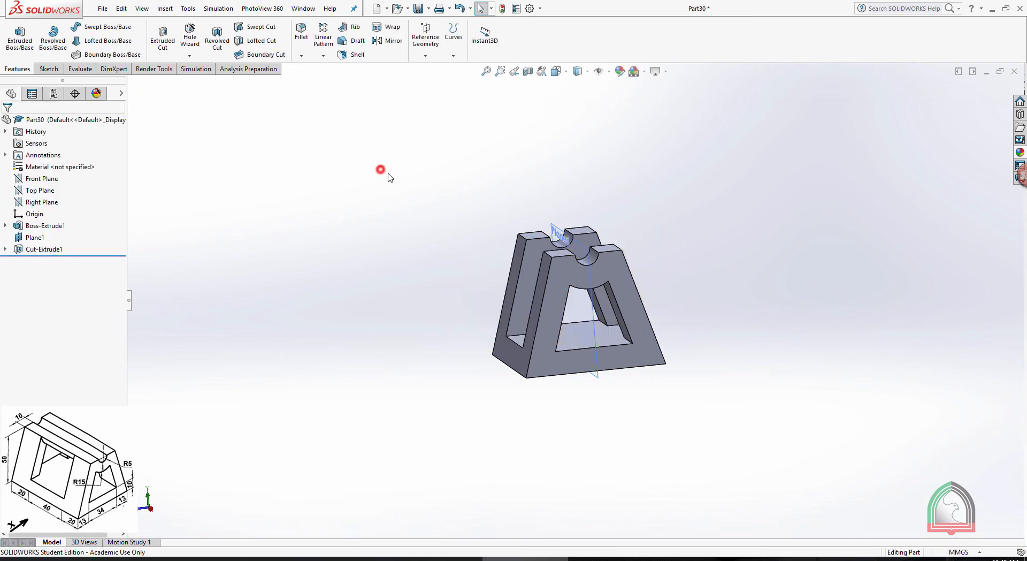
pyautogui.moveTo(387, 173); pyautogui.dragTo(444, 174, button='middle')
pyautogui.click(583, 246)
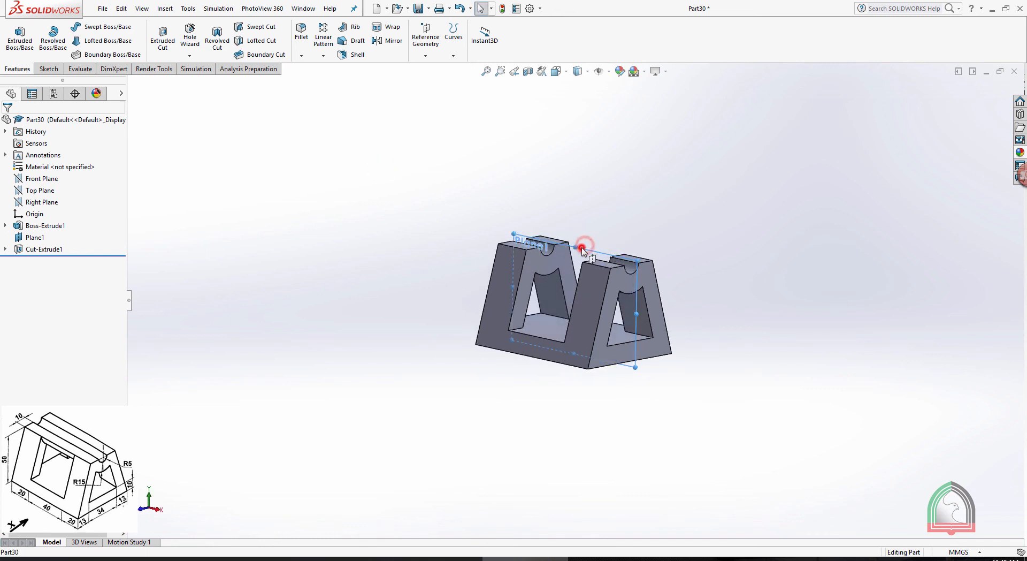
pyautogui.click(637, 215)
pyautogui.click(622, 558)
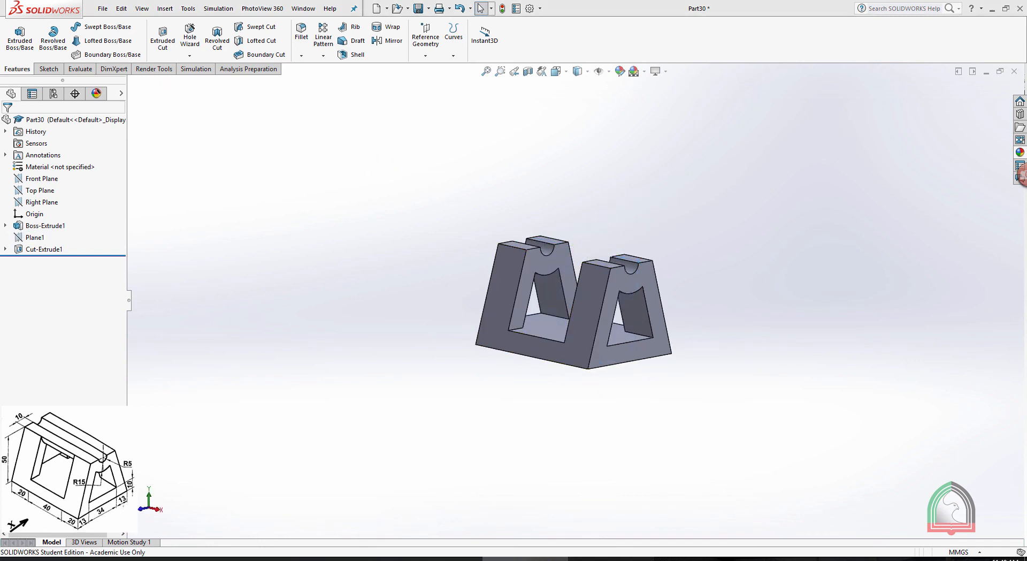
pyautogui.click(531, 558)
pyautogui.moveTo(455, 319); pyautogui.dragTo(619, 306, button='middle')
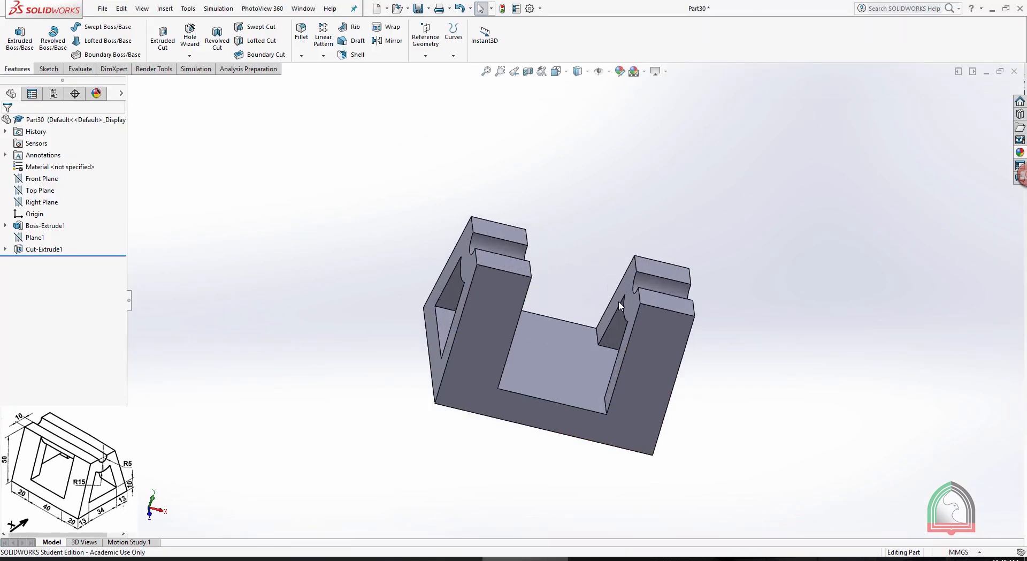
pyautogui.click(621, 306)
pyautogui.moveTo(738, 328); pyautogui.dragTo(616, 307, button='middle')
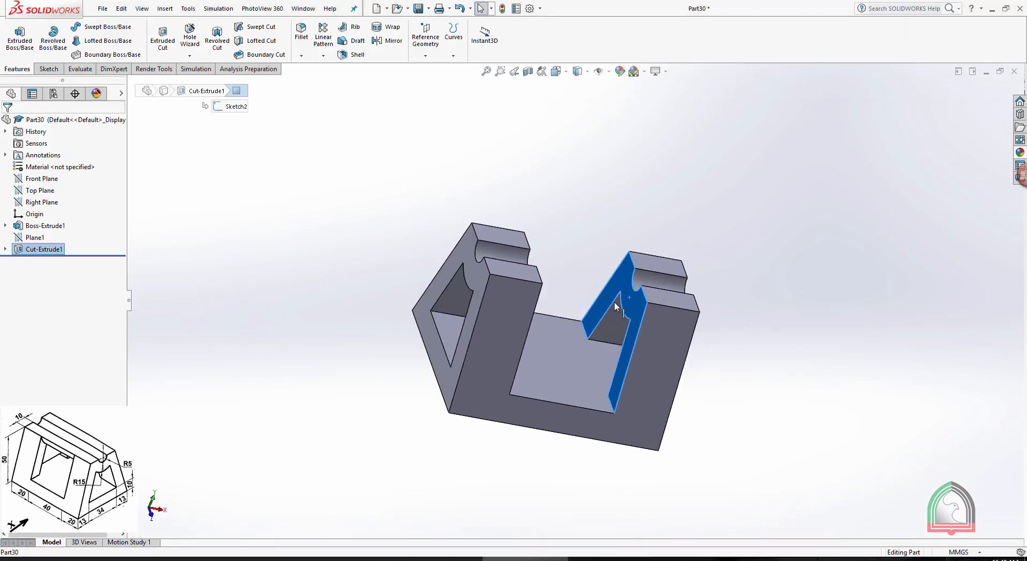
pyautogui.scroll(-3, 636, 303)
pyautogui.moveTo(640, 257); pyautogui.dragTo(653, 292, button='middle')
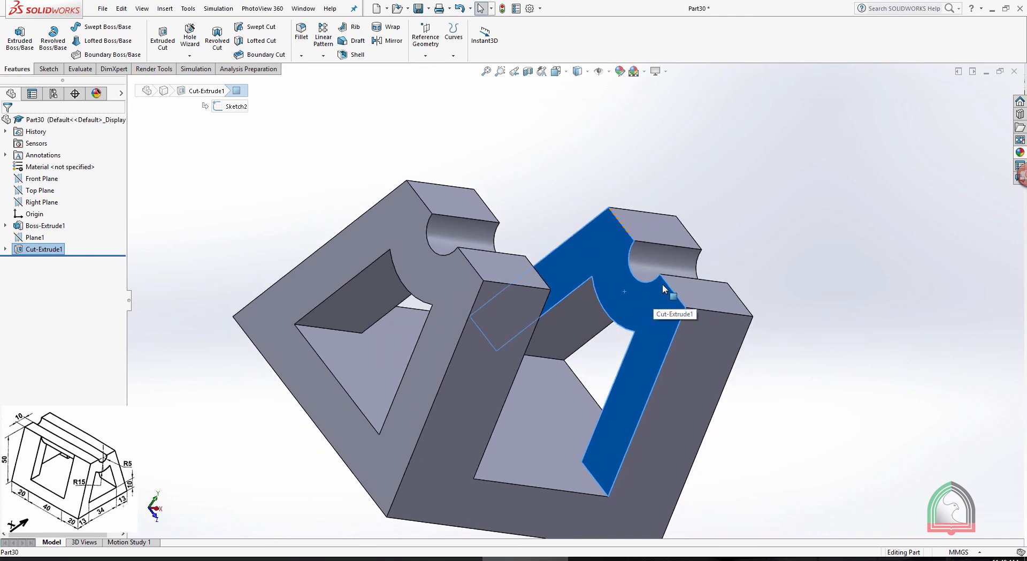
pyautogui.click(735, 185)
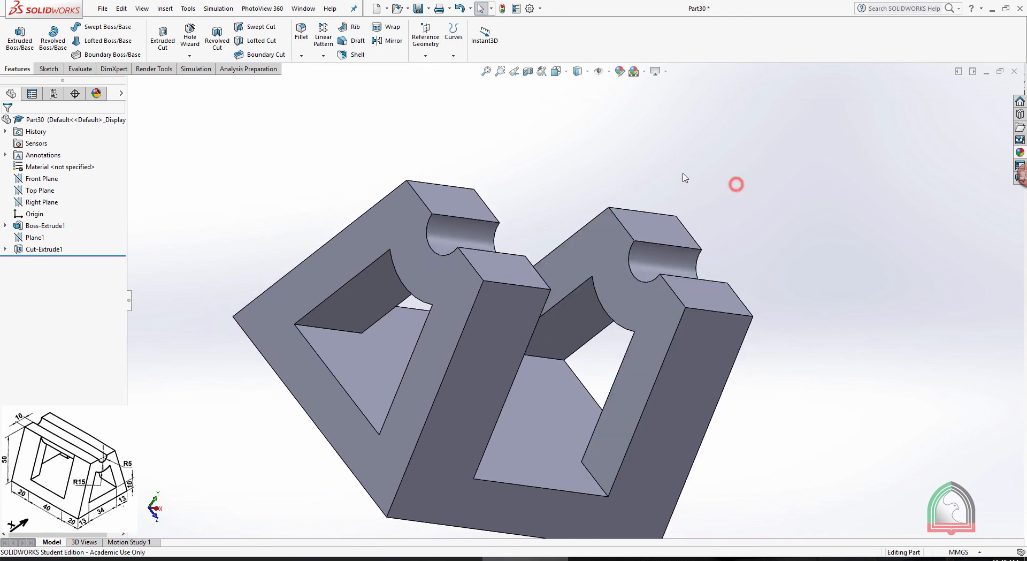
# Start a sketch on the inner end face of the cut and convert the face's edges into sketch entities
pyautogui.click(608, 240)
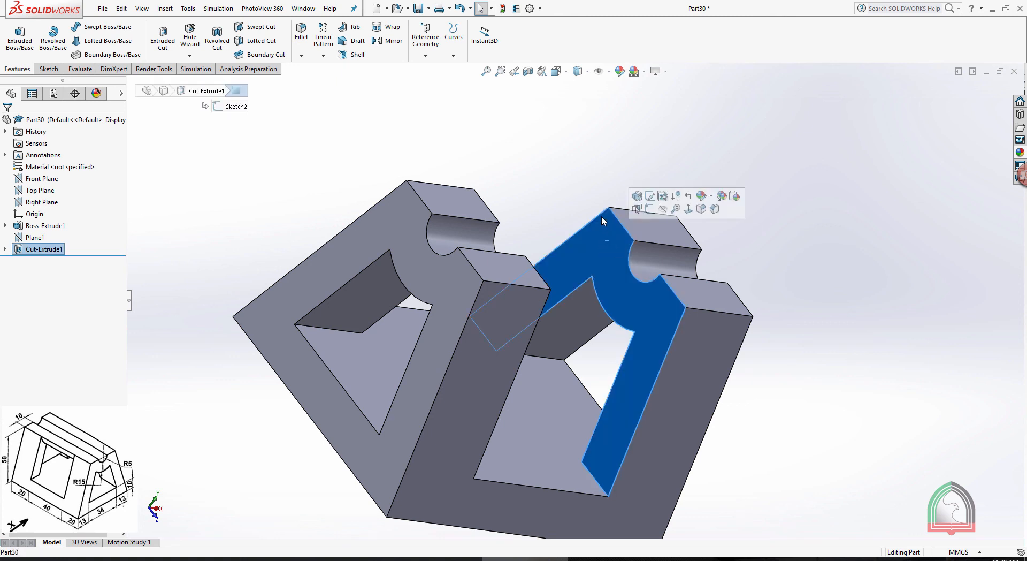
pyautogui.click(580, 183)
pyautogui.click(601, 246)
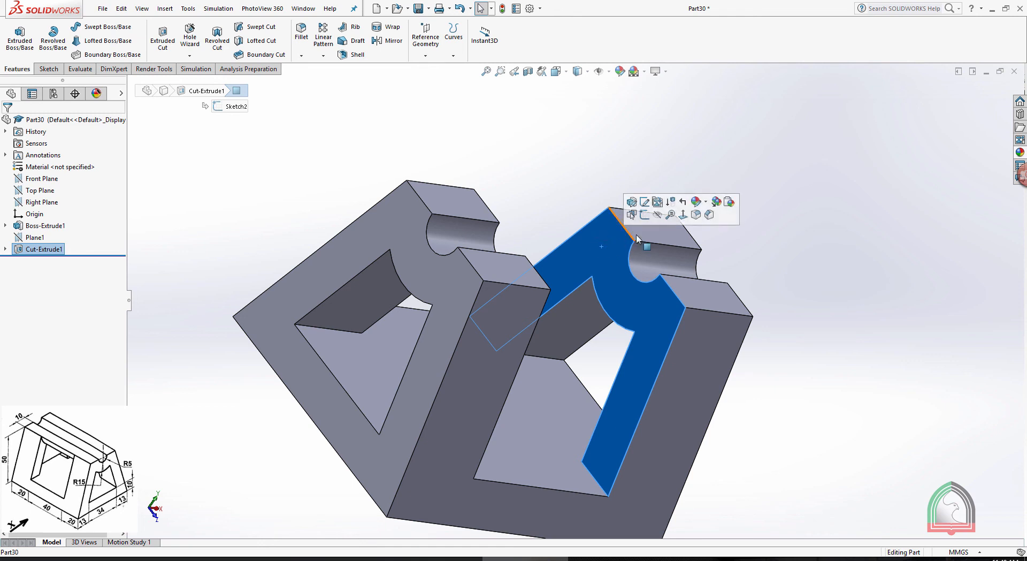
pyautogui.click(644, 214)
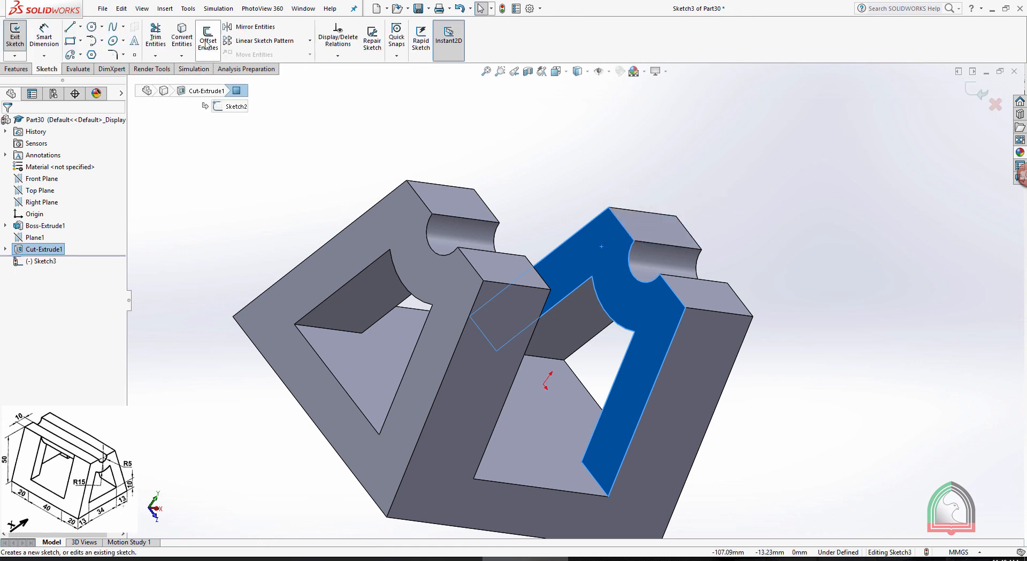
pyautogui.click(187, 42)
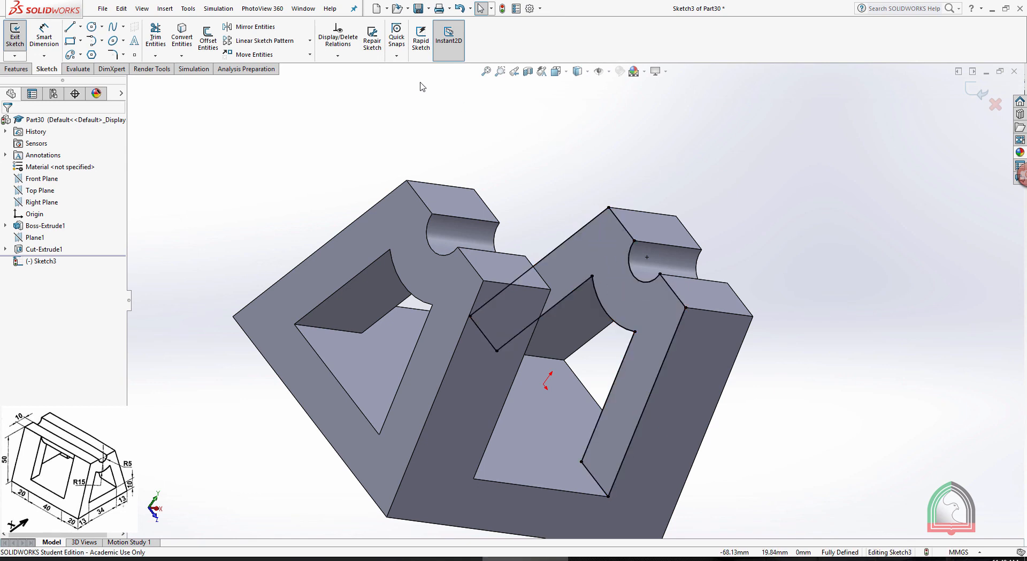
# Power trim the slanted and bottom lines of the converted outline, keeping the top edges, groove arc and R15 arc
pyautogui.click(155, 36)
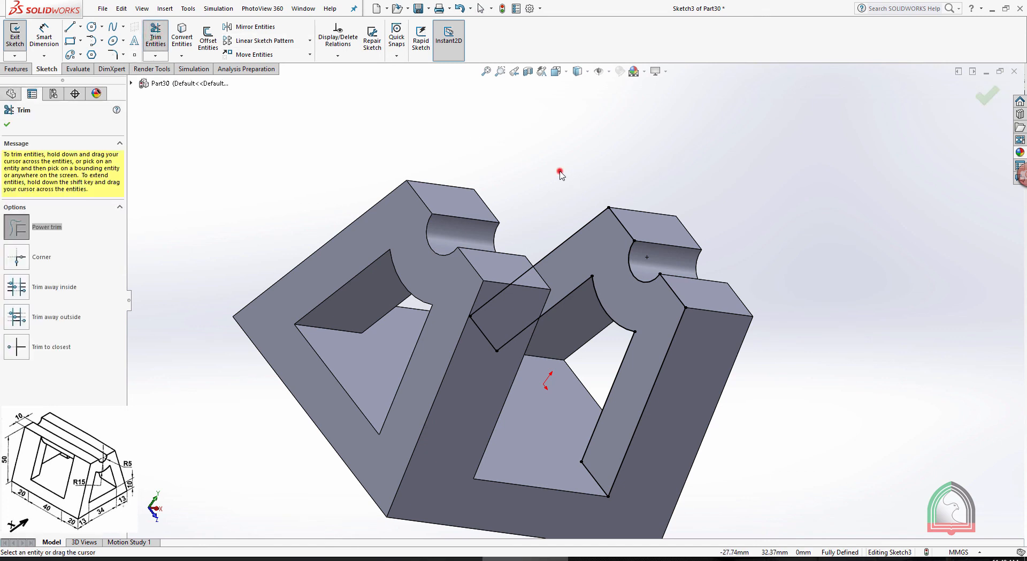
pyautogui.moveTo(560, 175)
pyautogui.mouseDown()
pyautogui.moveTo(569, 256)
pyautogui.moveTo(559, 321)
pyautogui.moveTo(594, 358)
pyautogui.mouseUp()
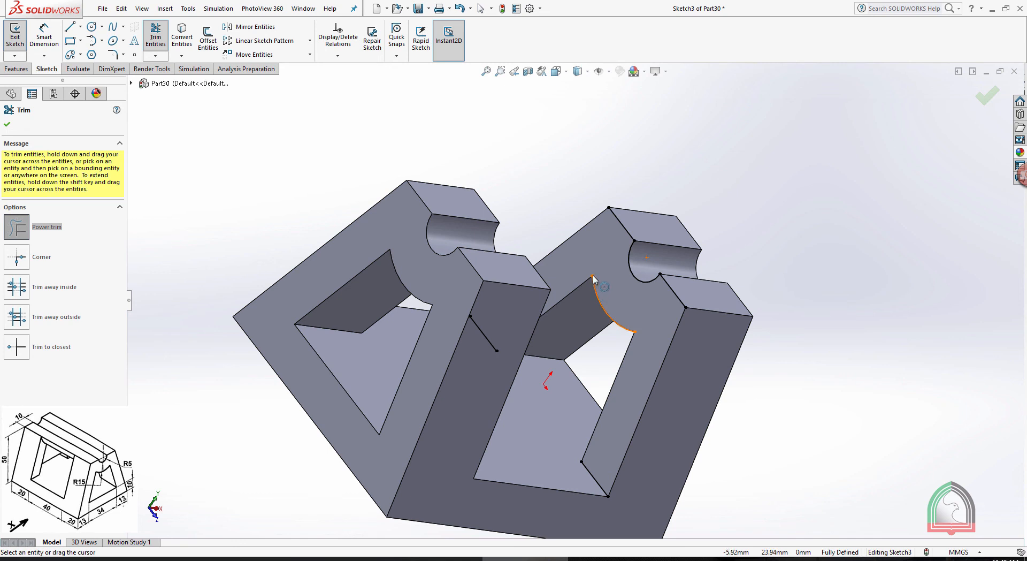
pyautogui.moveTo(497, 323); pyautogui.dragTo(481, 349)
pyautogui.moveTo(611, 448); pyautogui.dragTo(597, 508)
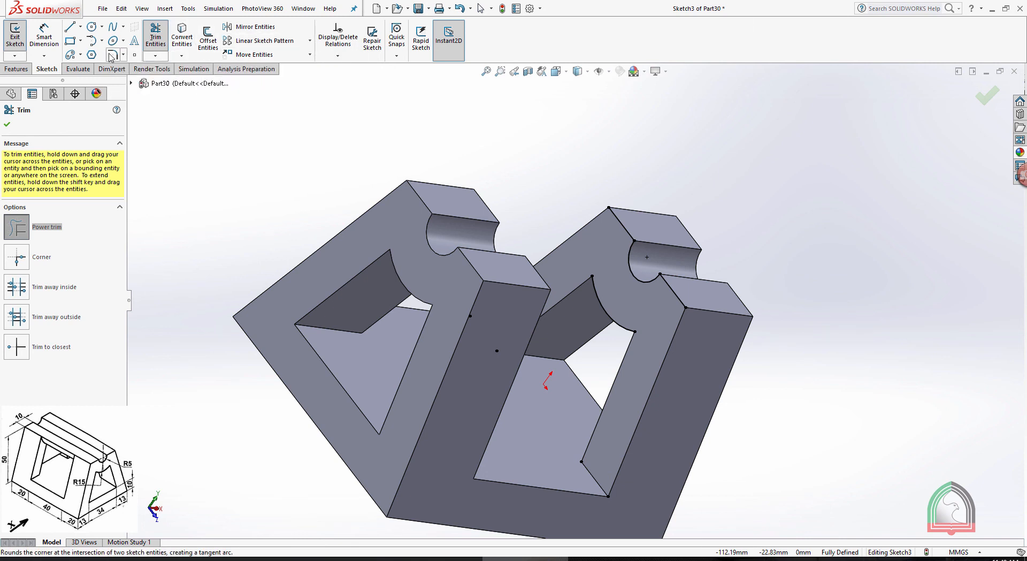
# Extend the R15 arc at both ends to meet the top edges, closing the profile, and exit the sketch
pyautogui.click(155, 55)
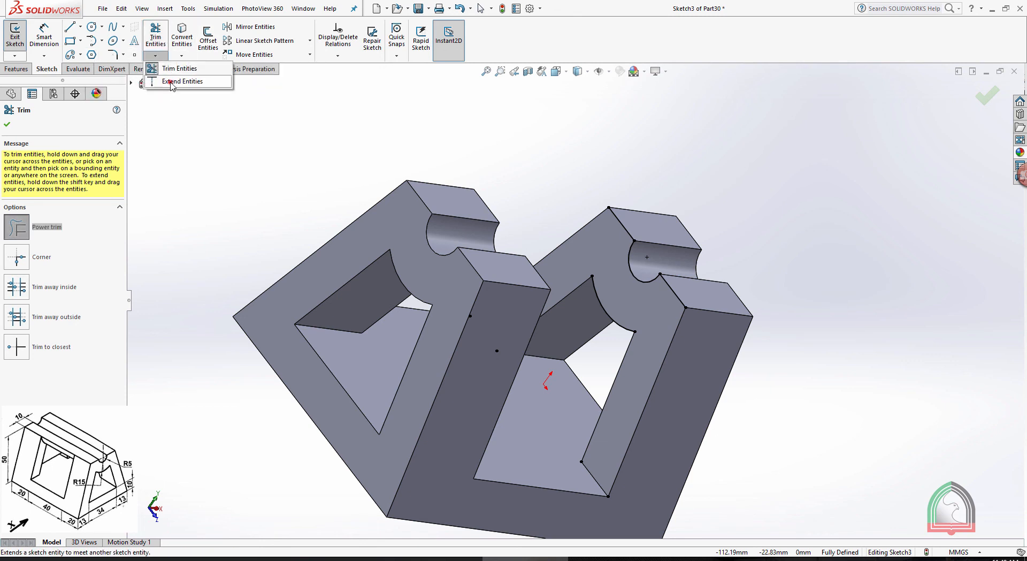
pyautogui.click(170, 82)
pyautogui.click(594, 295)
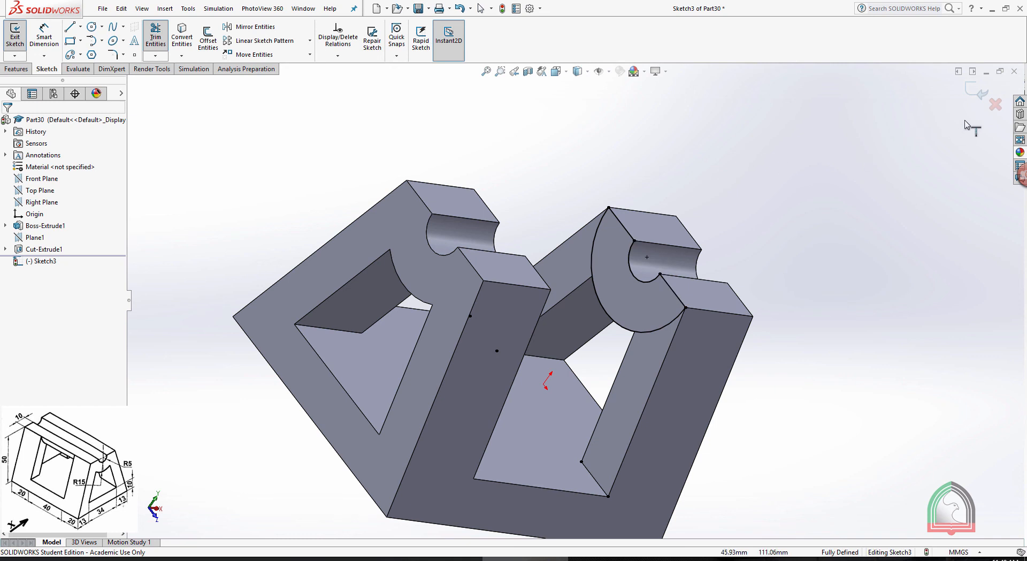
pyautogui.click(972, 88)
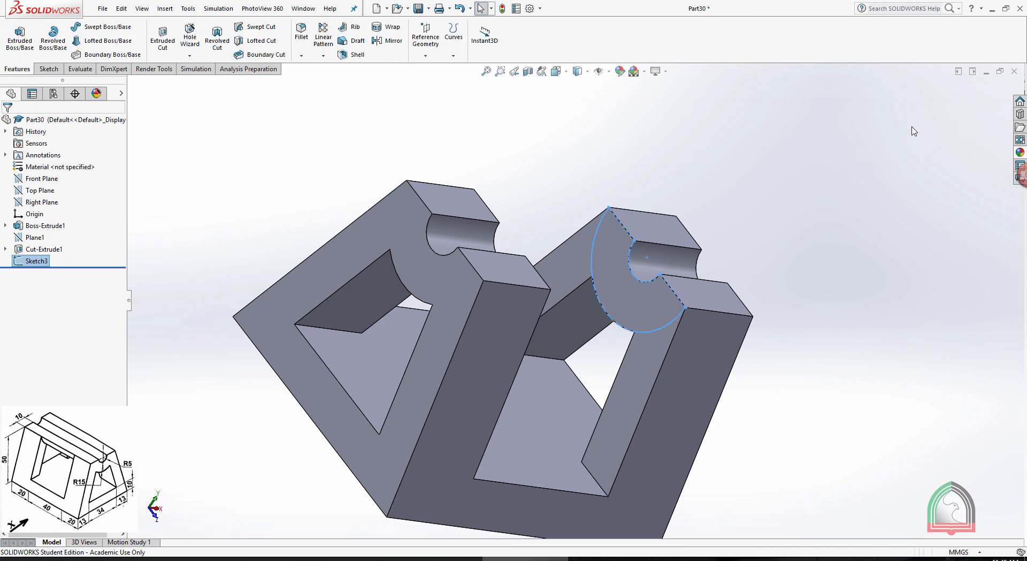
# Extrude the arc profile as a boss Up To Surface, ending at the opposite inner face of the cut
pyautogui.click(20, 37)
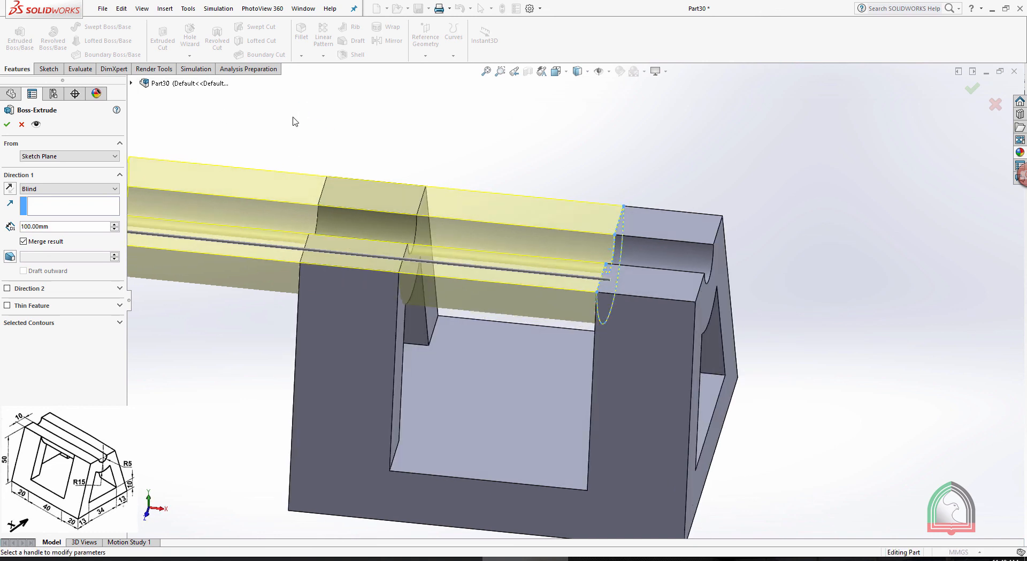
pyautogui.click(68, 189)
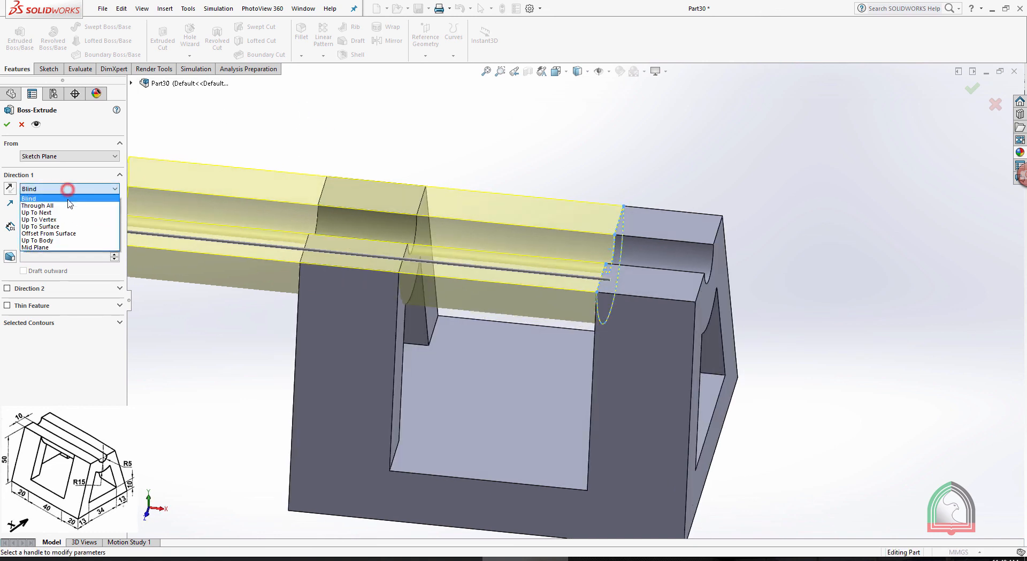
pyautogui.click(54, 226)
pyautogui.click(425, 227)
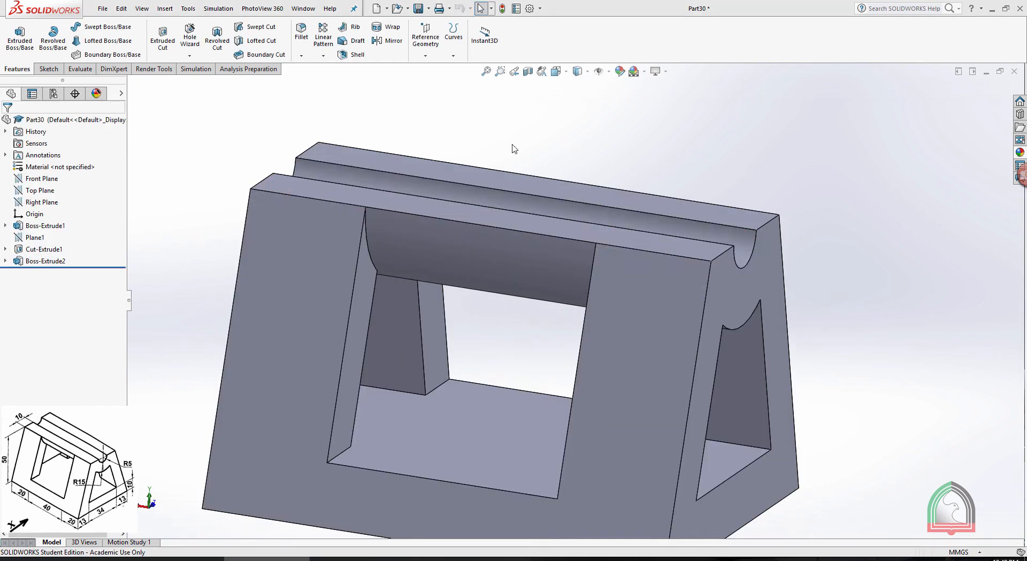
# Examine the finished block all round and in a four-view layout, and compare it with the Exercise 06 drawing
pyautogui.scroll(-4, 642, 228)
pyautogui.scroll(4, 633, 218)
pyautogui.scroll(3, 606, 364)
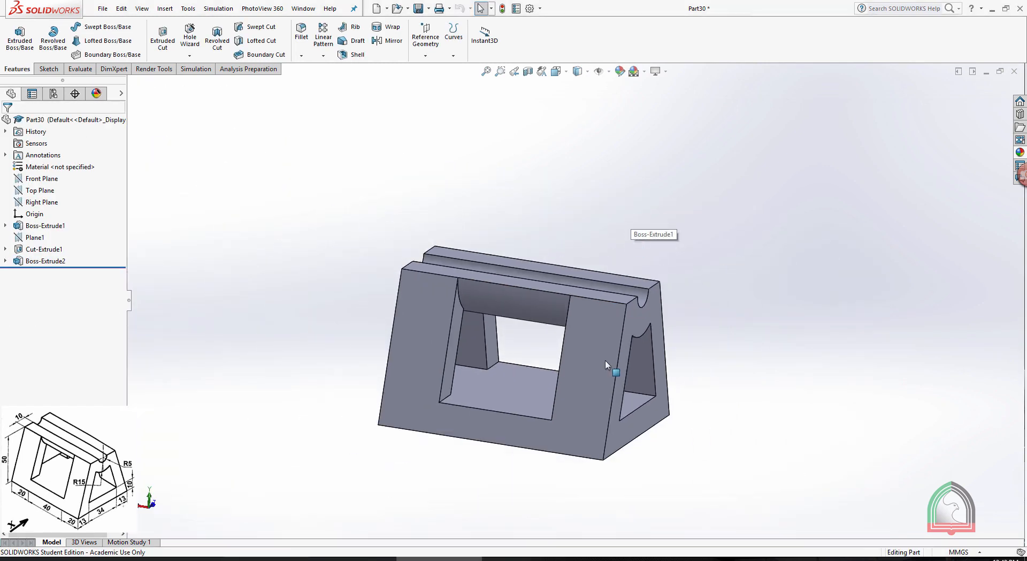
pyautogui.scroll(3, 551, 370)
pyautogui.scroll(-2, 545, 287)
pyautogui.moveTo(545, 287); pyautogui.dragTo(595, 150, button='middle')
pyautogui.press('space')
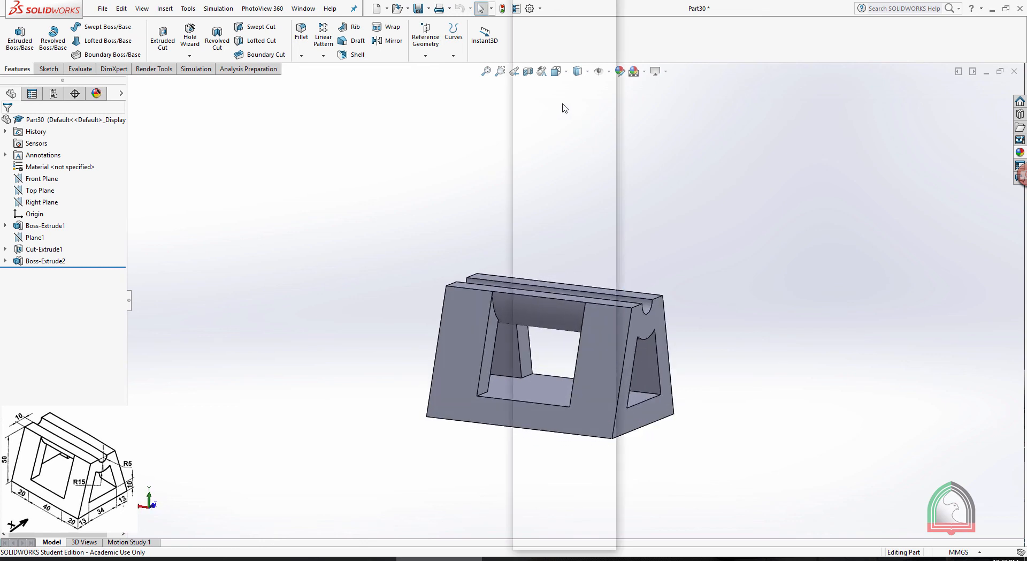
pyautogui.click(567, 69)
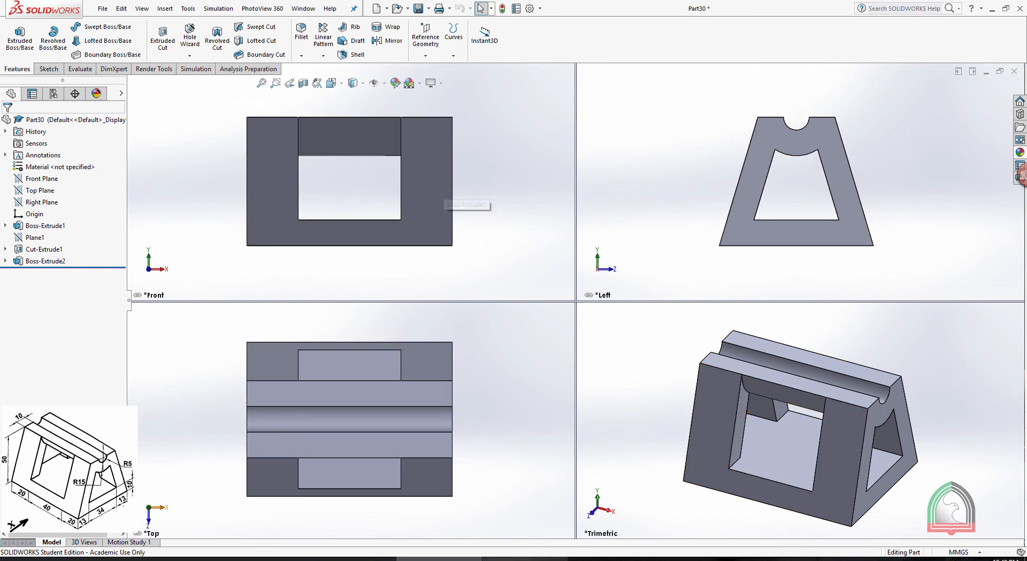
pyautogui.click(525, 559)
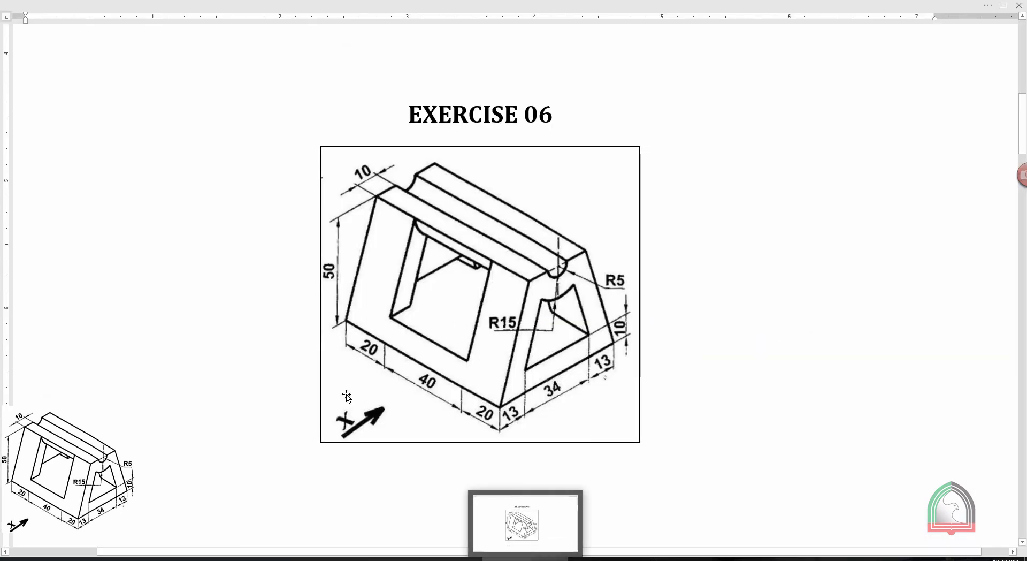
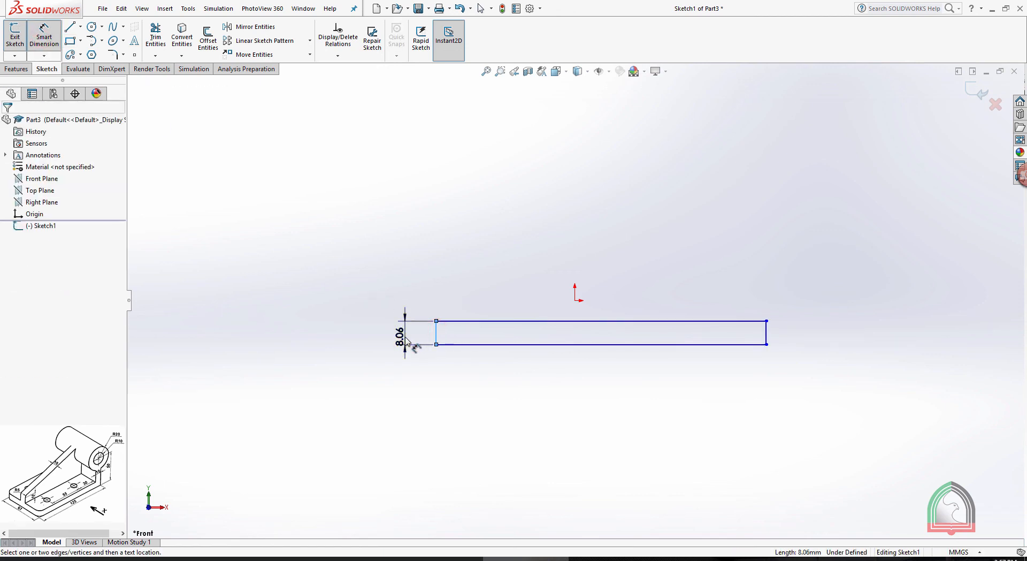
# Dimension the height of the long base rectangle as 10 mm
pyautogui.click(407, 343)
pyautogui.write('10')
pyautogui.press('Return')
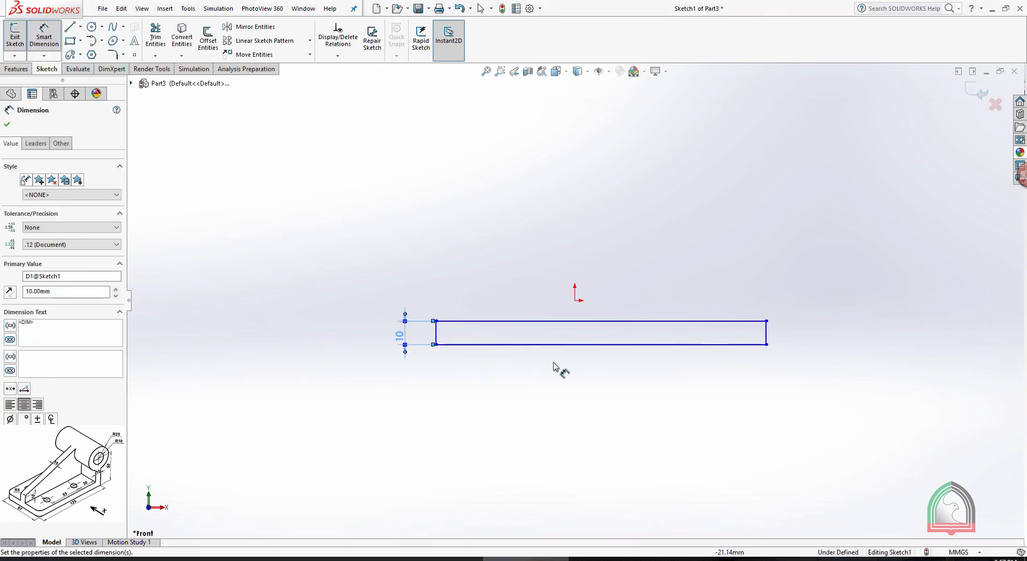
pyautogui.press('Escape')
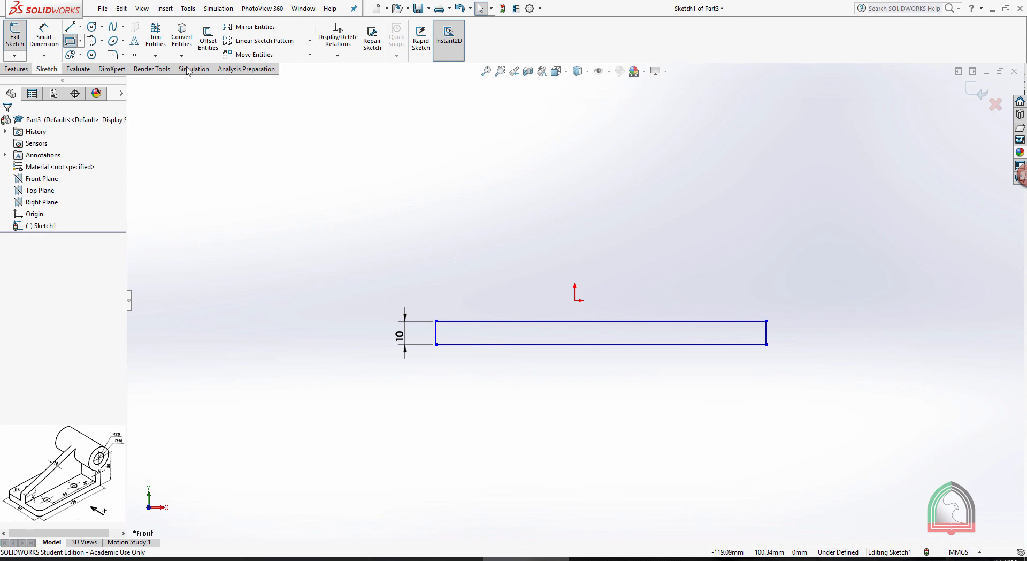
# Sketch an upright rectangle about 17 mm wide and 71 mm tall from the base rectangle's upper right corner
pyautogui.click(766, 321)
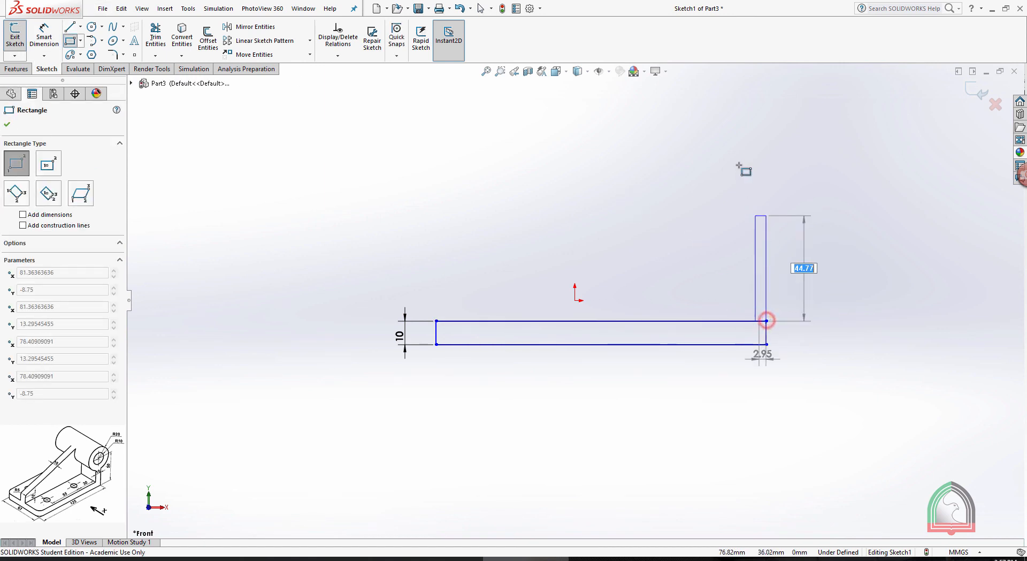
pyautogui.click(727, 155)
pyautogui.press('Escape')
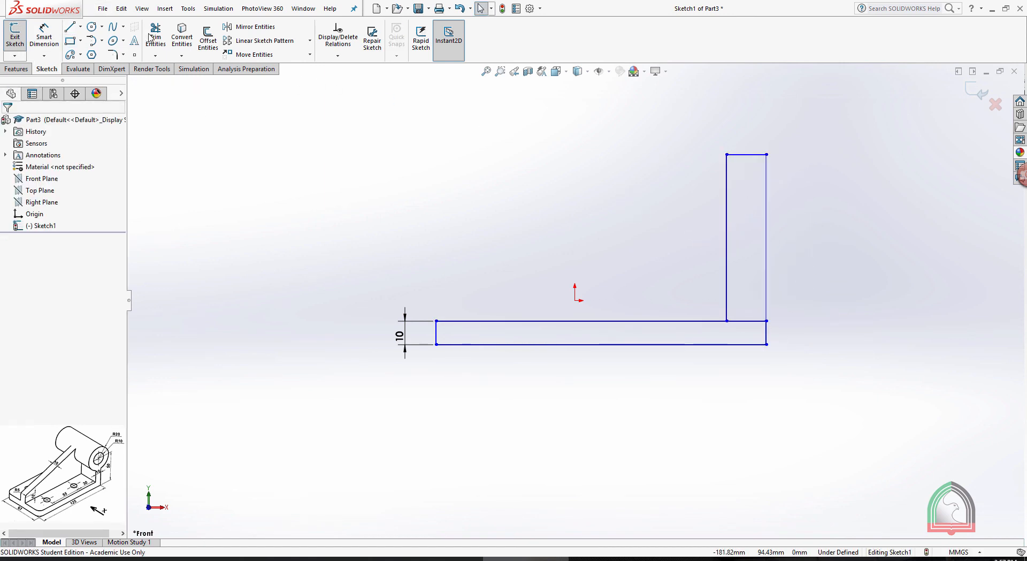
# Power trim the overlapping edges at the corner and extend the upright's outer edge to the base line, forming an L profile
pyautogui.click(155, 37)
pyautogui.moveTo(743, 289); pyautogui.dragTo(786, 339)
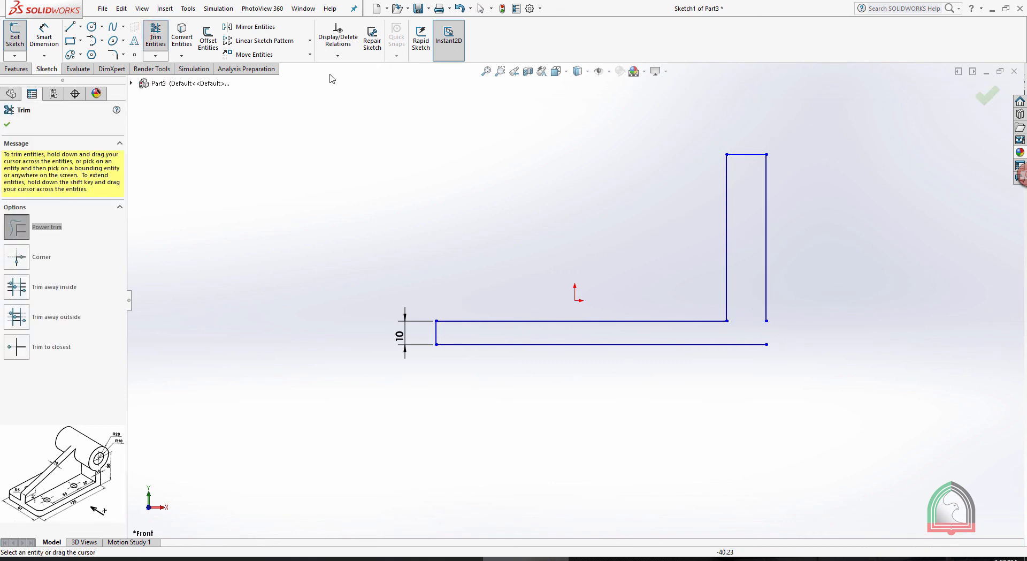
pyautogui.click(156, 55)
pyautogui.click(167, 81)
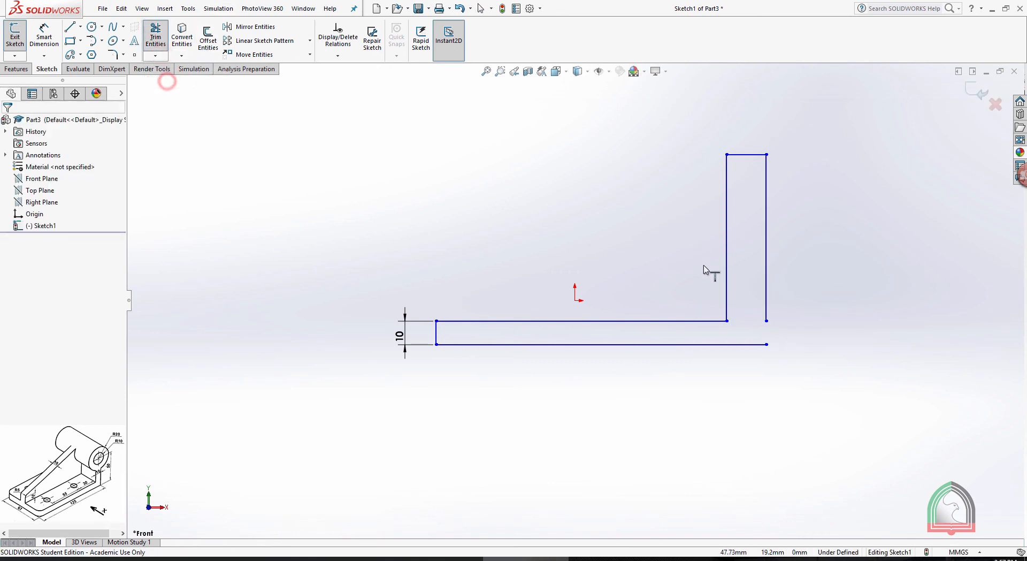
pyautogui.click(765, 276)
pyautogui.click(872, 254)
pyautogui.scroll(2, 802, 191)
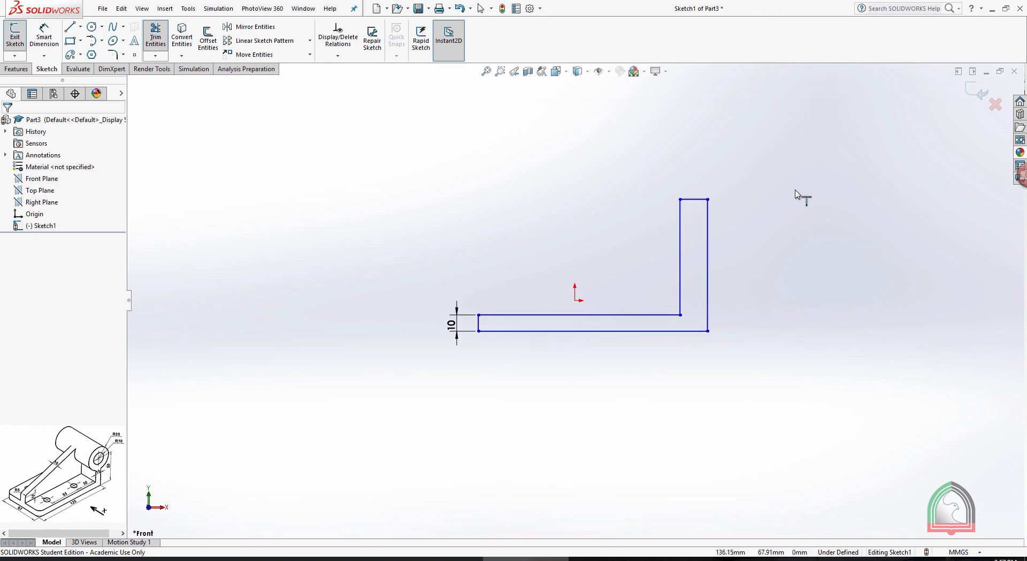
pyautogui.press('Escape')
# Dimension the overall length of the base's bottom line as 125 mm
pyautogui.click(33, 45)
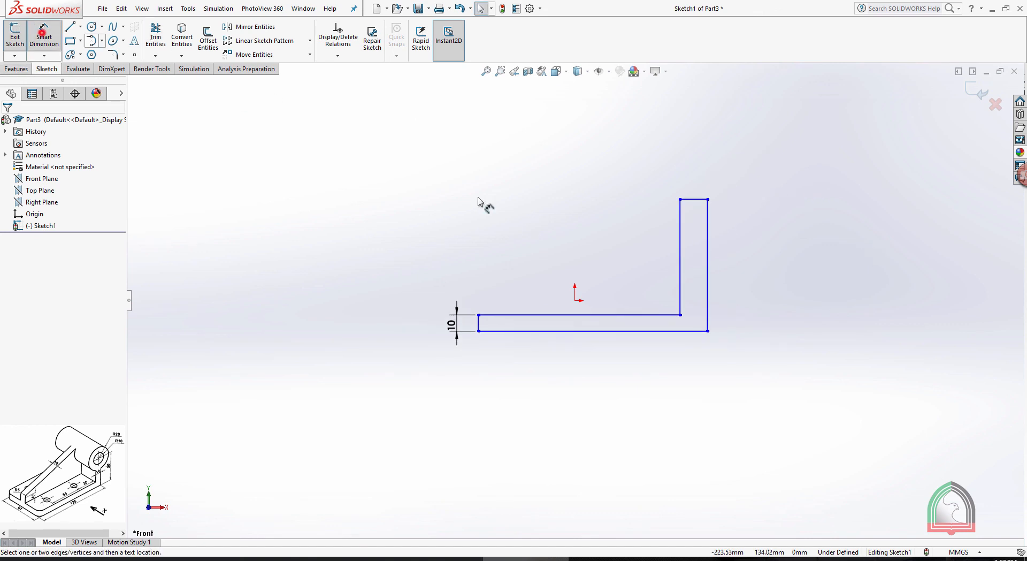
pyautogui.click(627, 331)
pyautogui.click(621, 388)
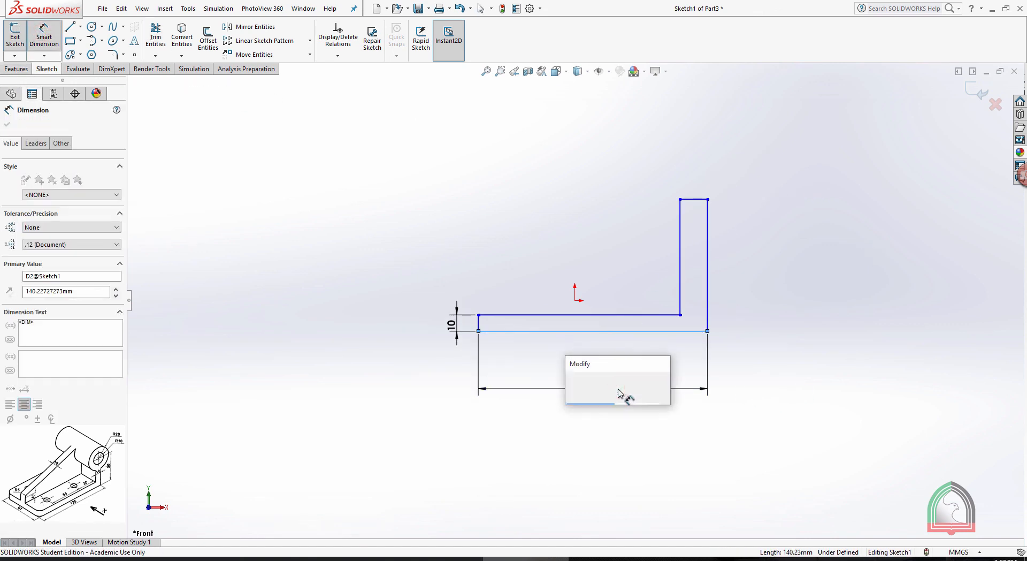
pyautogui.write('125')
pyautogui.press('Return')
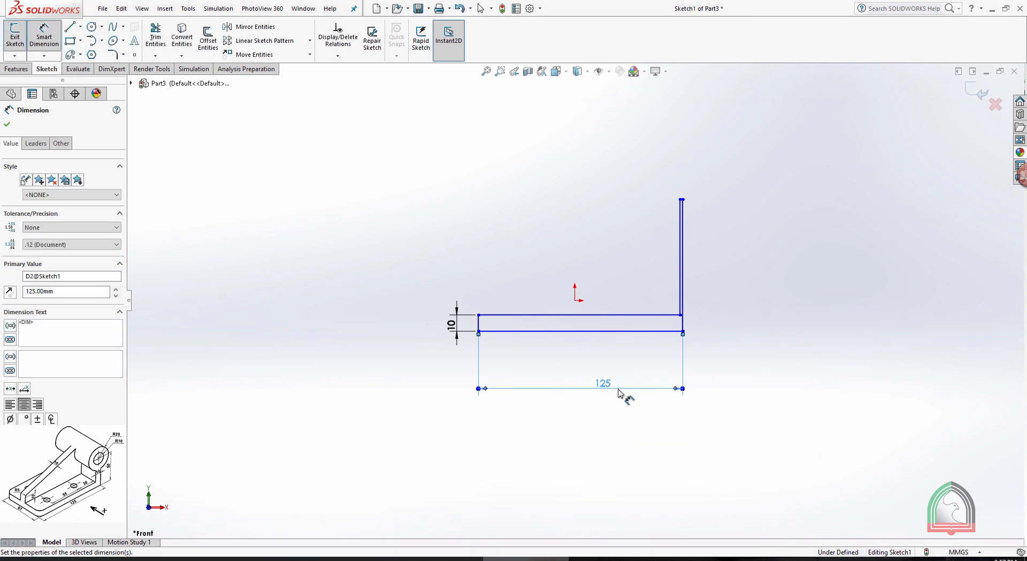
pyautogui.click(760, 319)
# Dimension the width of the upright's top edge as 10 mm
pyautogui.scroll(-4, 706, 229)
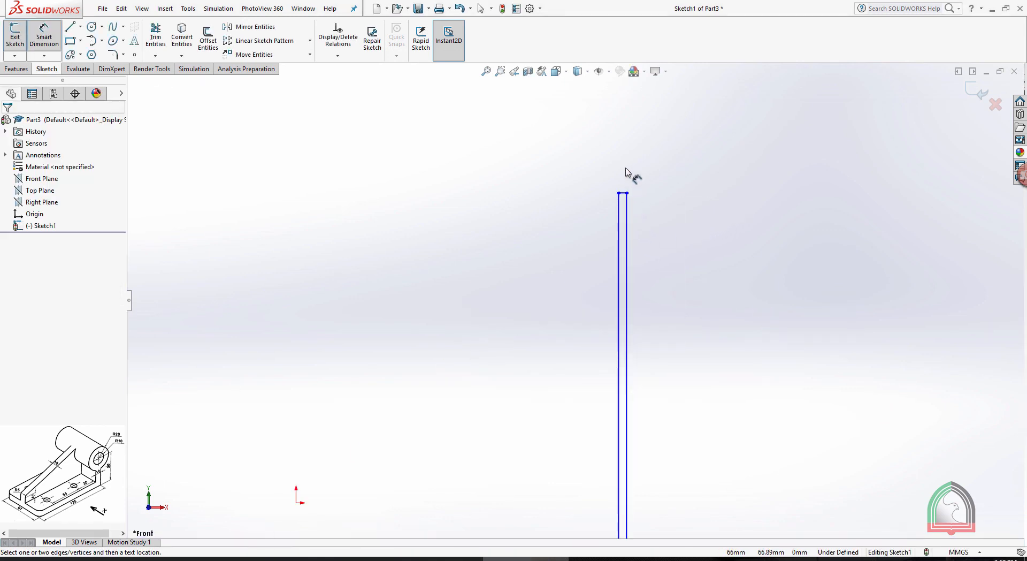
pyautogui.scroll(-3, 627, 196)
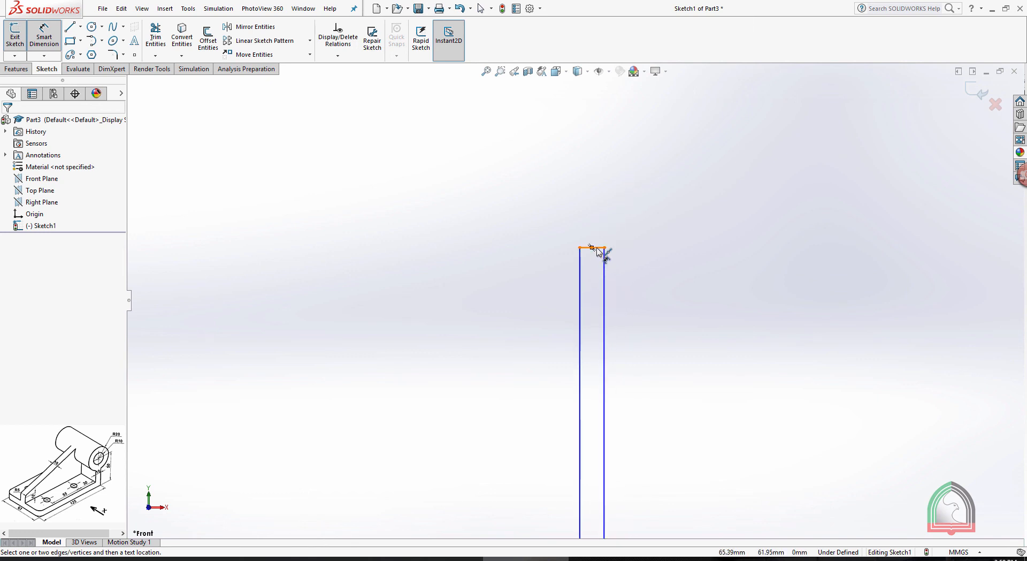
pyautogui.click(598, 248)
pyautogui.click(589, 176)
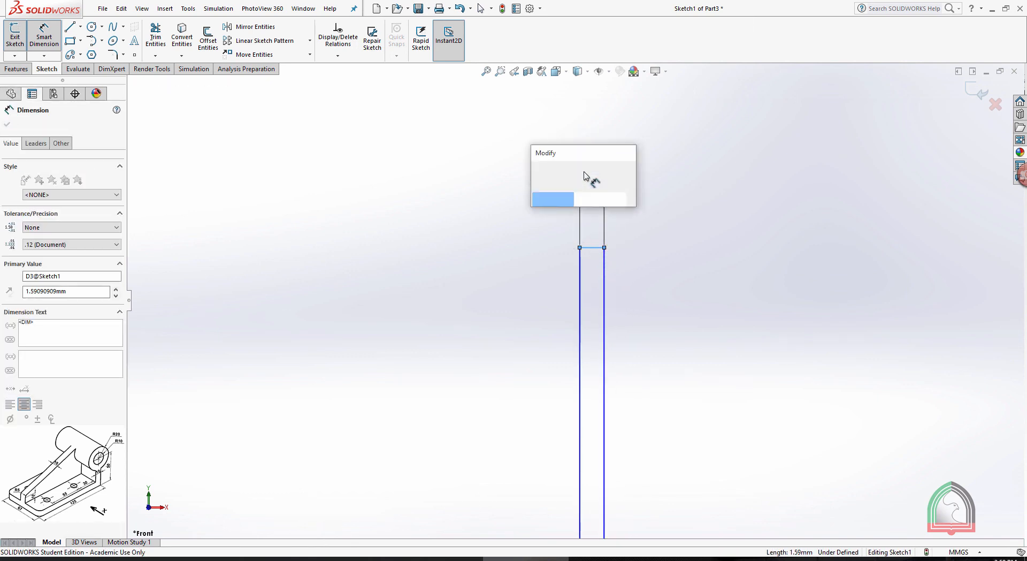
pyautogui.write('10')
pyautogui.press('Return')
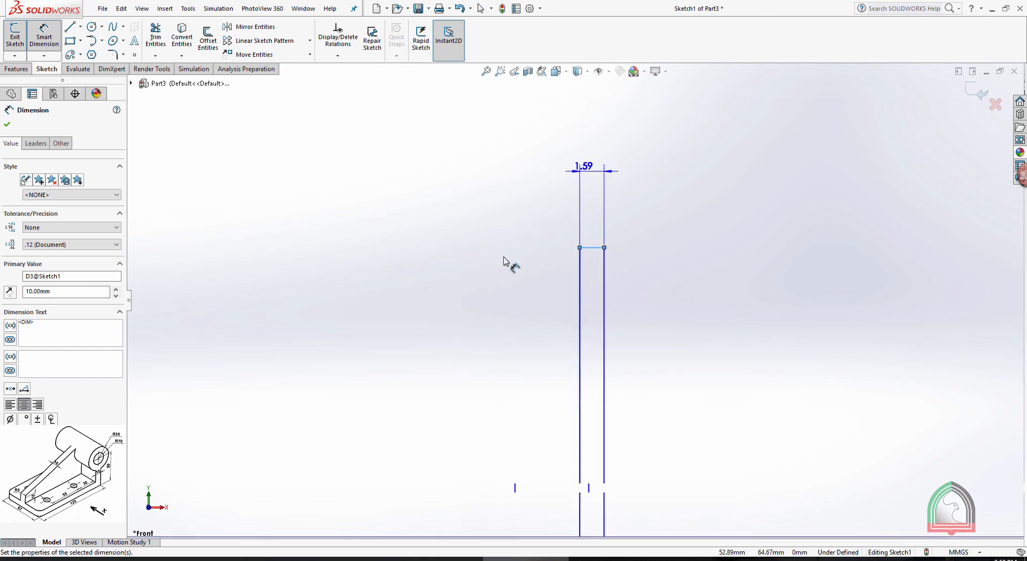
# Dimension the overall height from the upright's top edge to the base's bottom line as 50 mm
pyautogui.scroll(7, 501, 288)
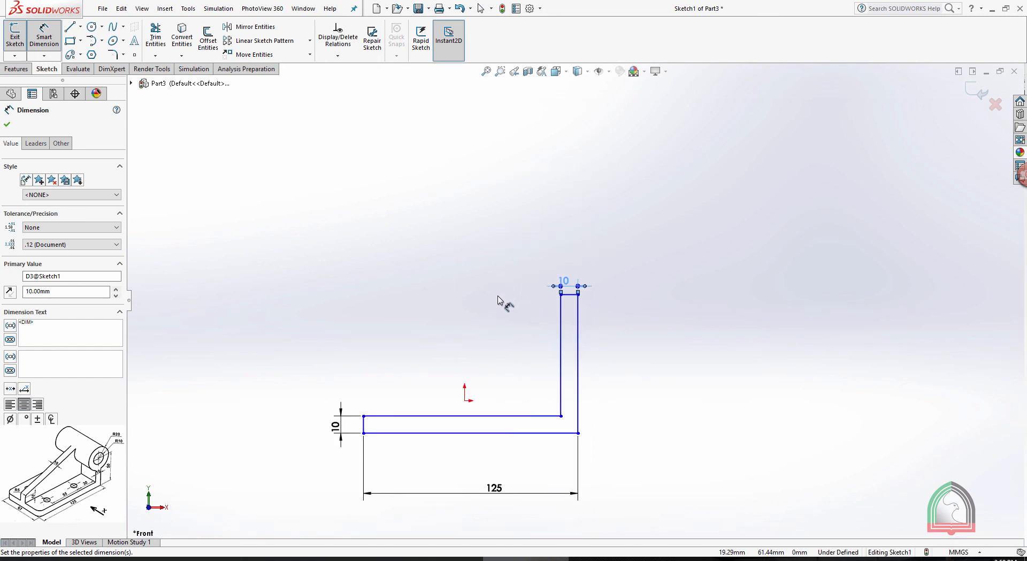
pyautogui.scroll(-3, 604, 318)
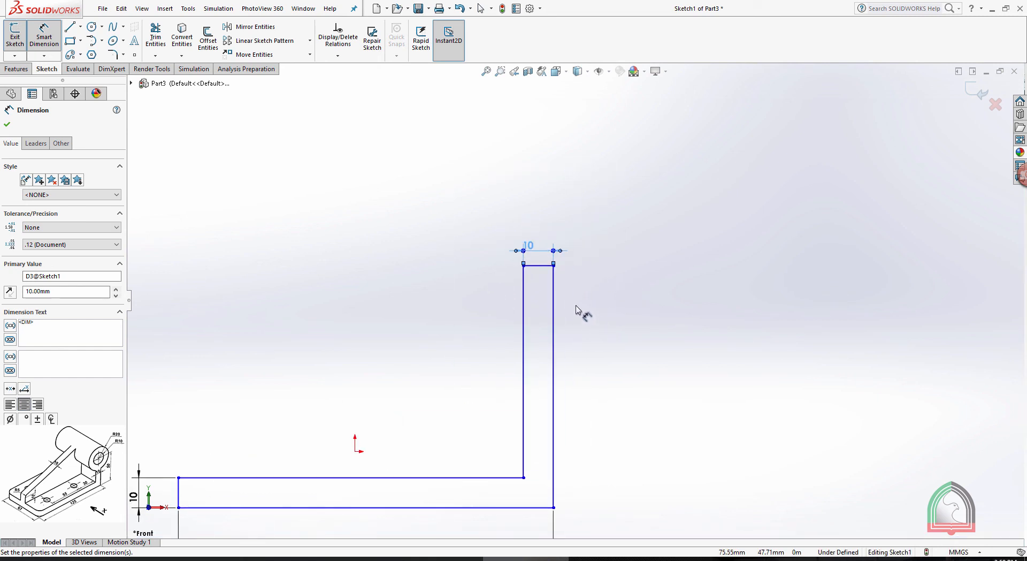
pyautogui.click(546, 266)
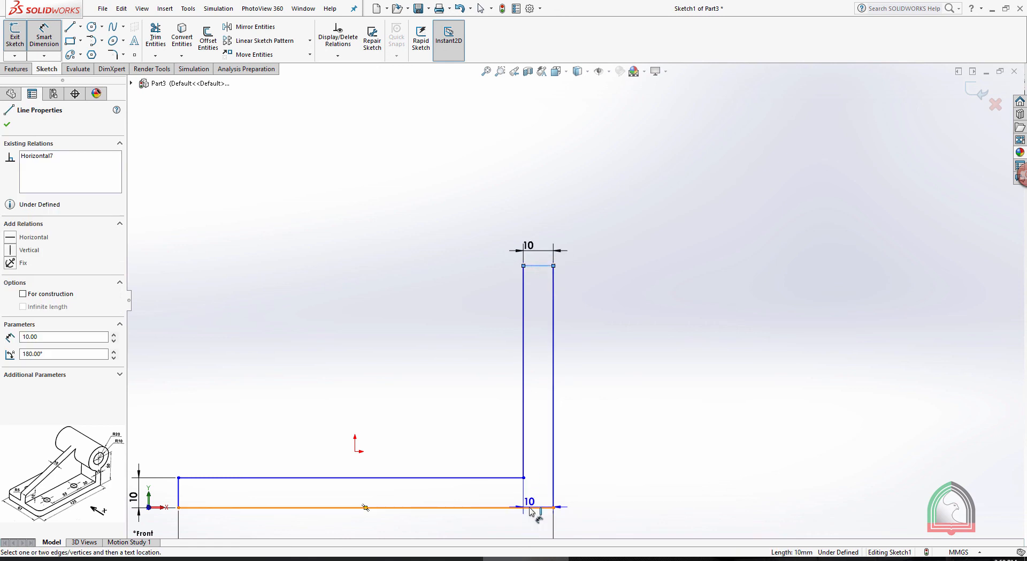
pyautogui.click(529, 507)
pyautogui.click(699, 378)
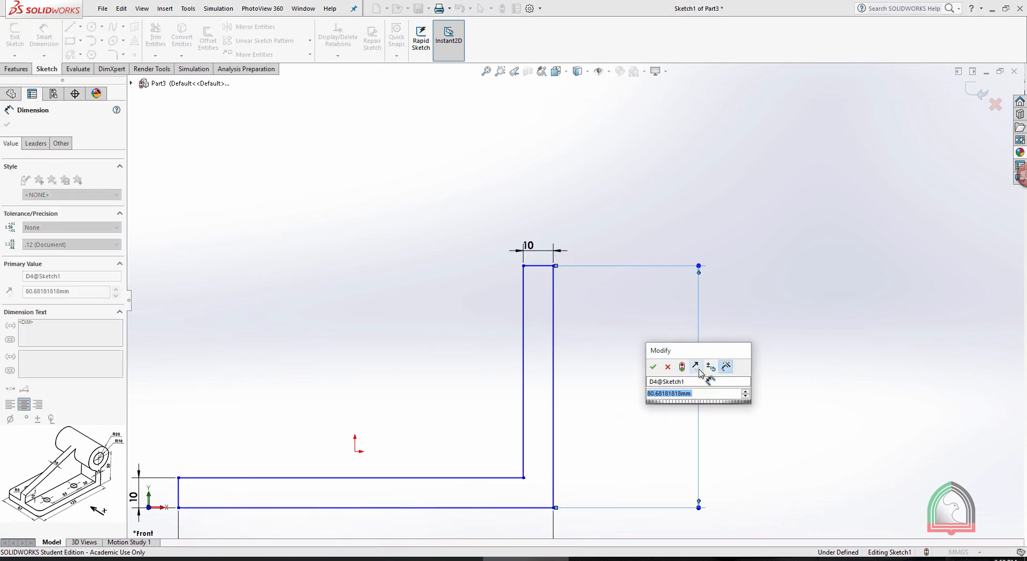
pyautogui.write('50')
pyautogui.press('Return')
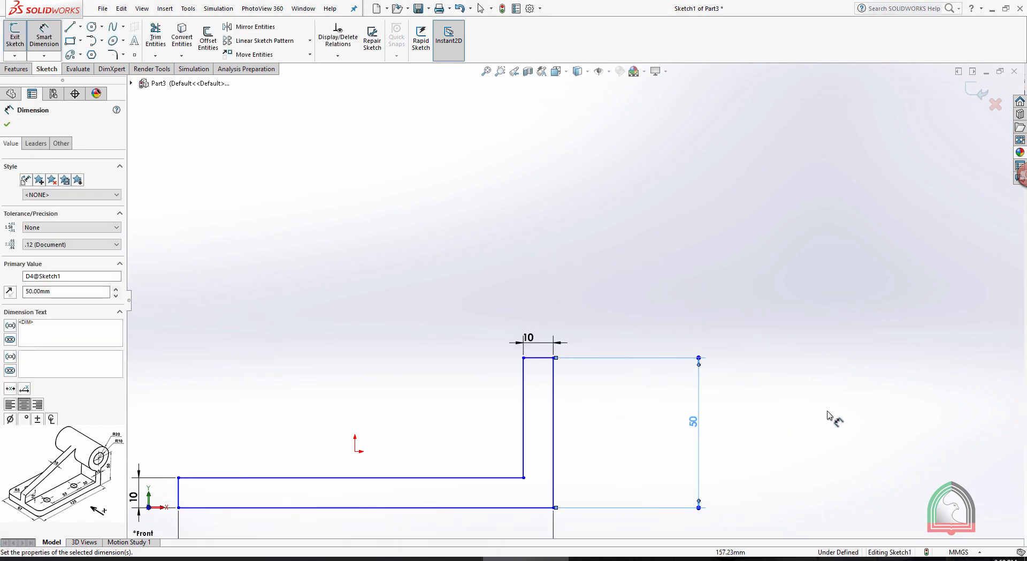
pyautogui.click(828, 415)
pyautogui.press('f')
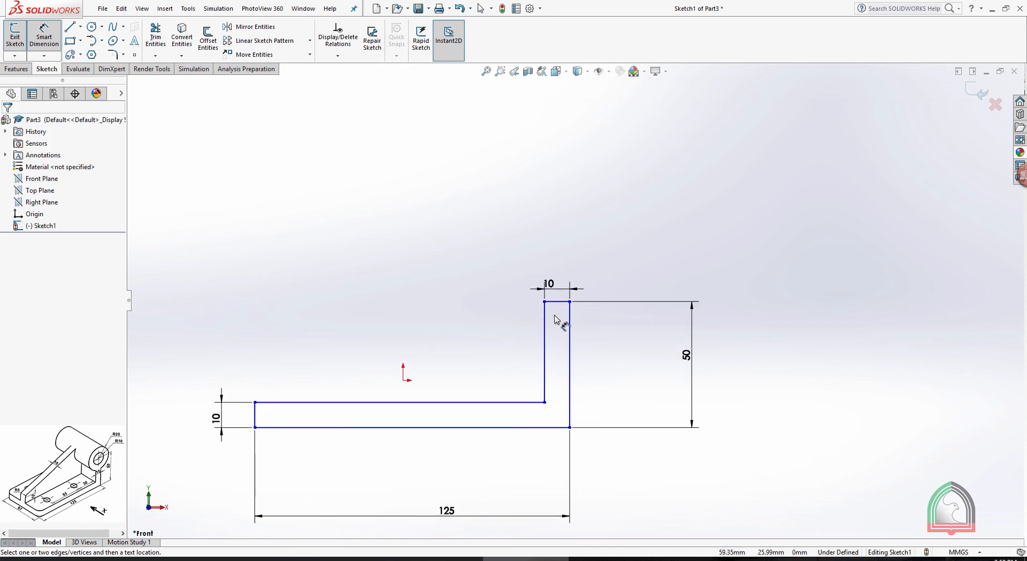
# Sketch two concentric circles, about 62 mm and 34 mm in diameter, centred on the midpoint of the upright's top edge
pyautogui.click(92, 26)
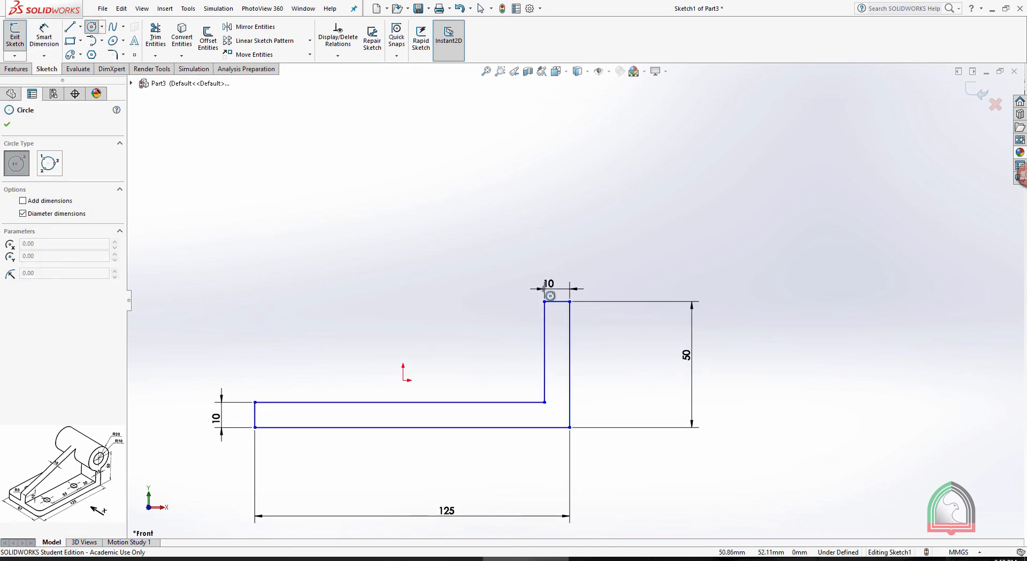
pyautogui.scroll(-3, 569, 358)
pyautogui.click(548, 255)
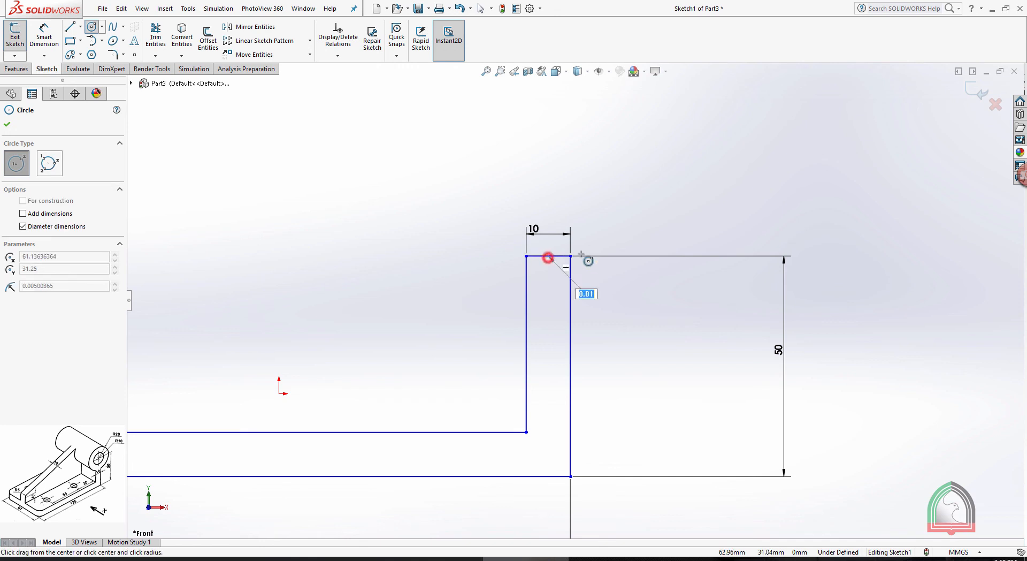
pyautogui.click(679, 210)
pyautogui.click(547, 256)
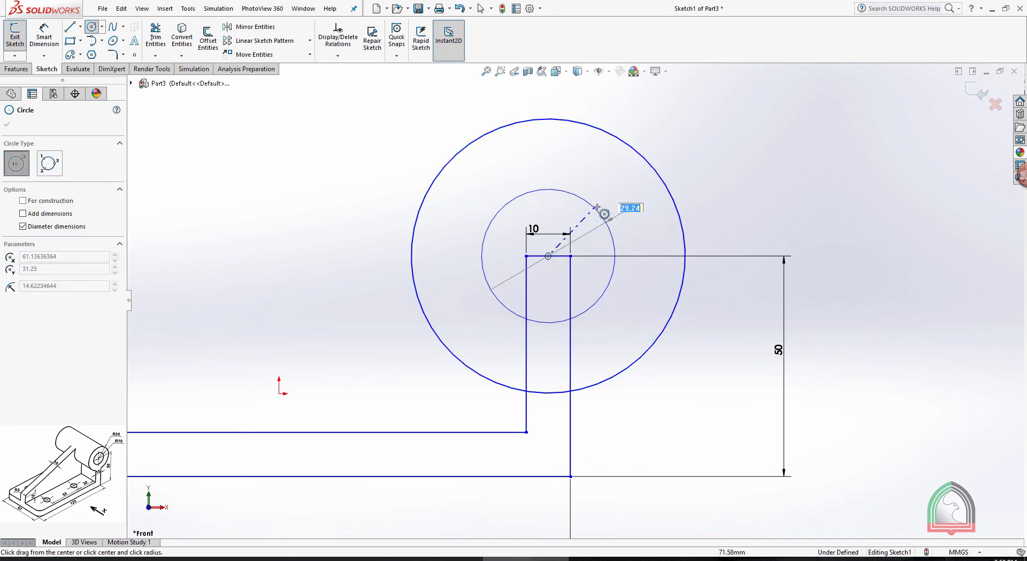
pyautogui.click(601, 204)
pyautogui.press('Escape')
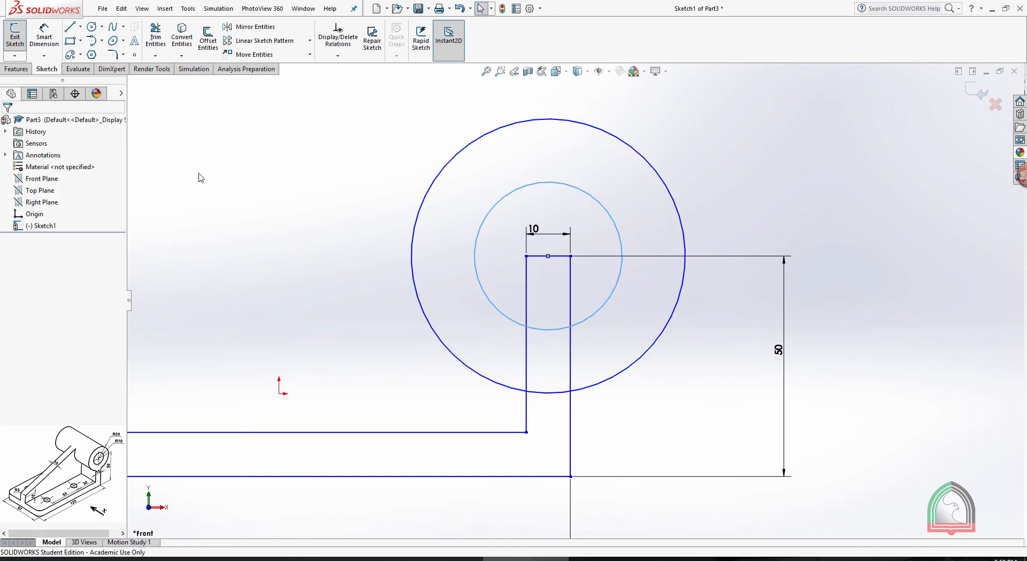
# Dimension the inner circle's diameter as 20 mm and the outer circle's diameter as 40 mm
pyautogui.click(44, 33)
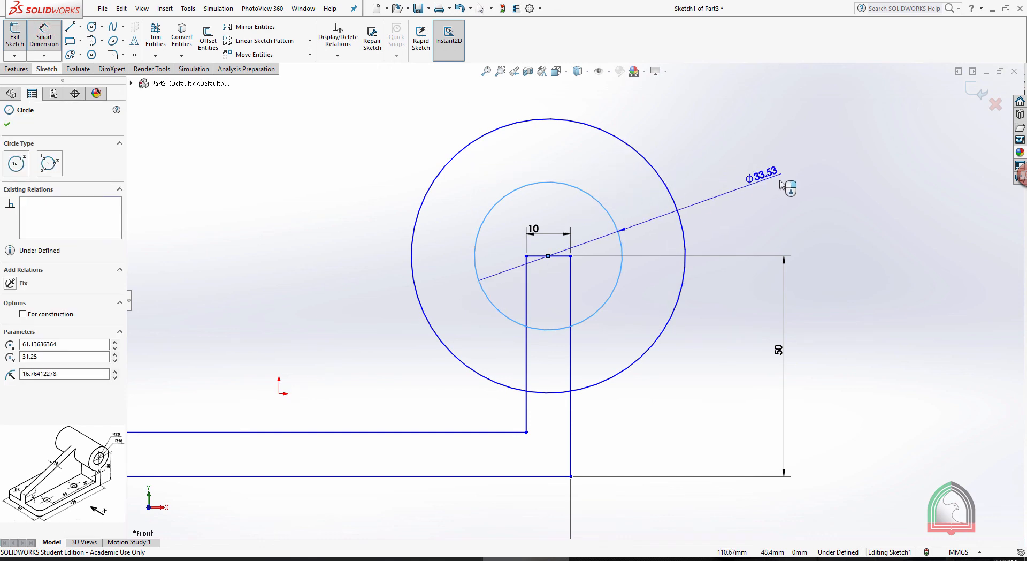
pyautogui.click(784, 182)
pyautogui.write('20')
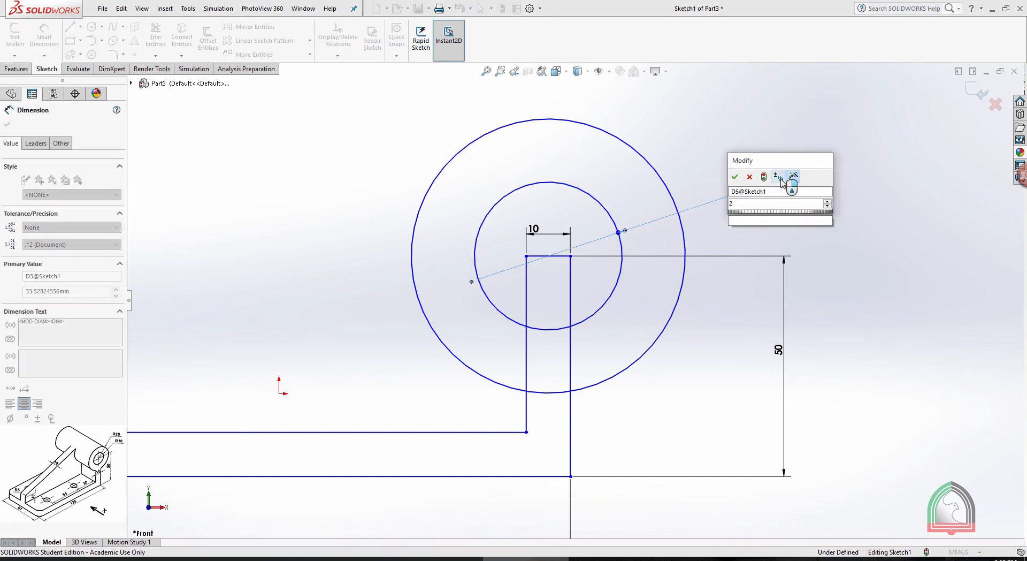
pyautogui.press('Return')
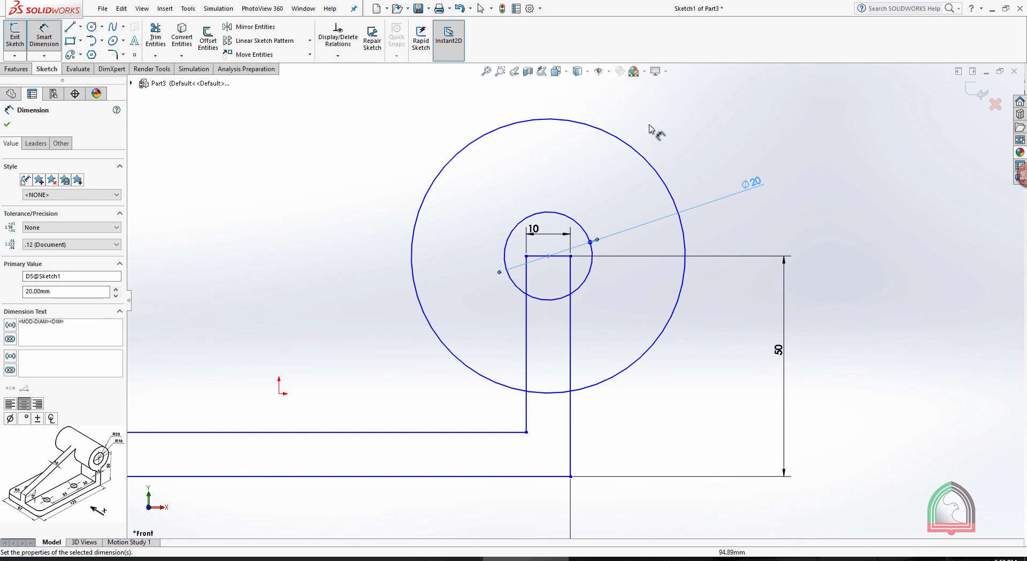
pyautogui.click(635, 149)
pyautogui.click(750, 119)
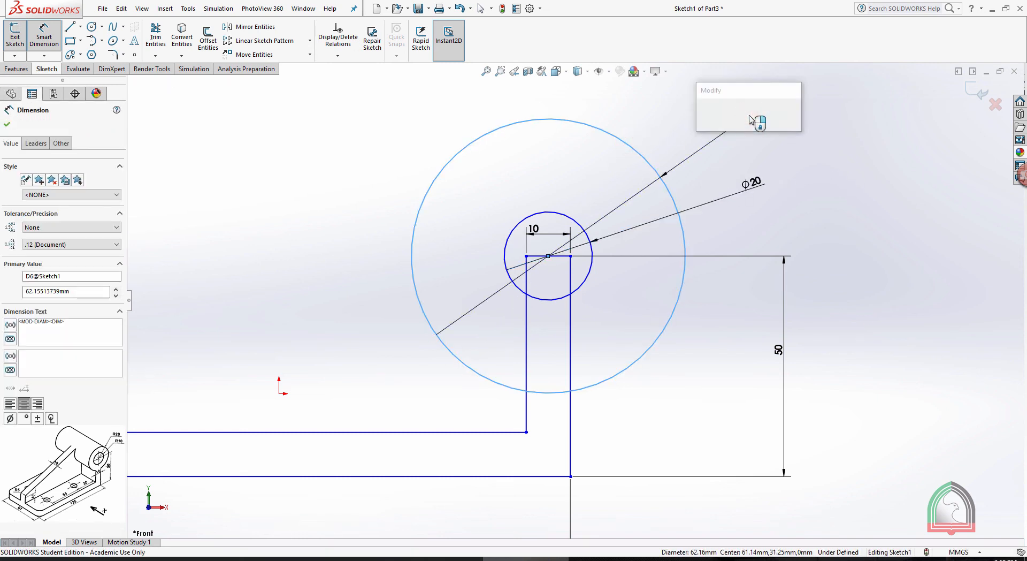
pyautogui.write('40')
pyautogui.press('Return')
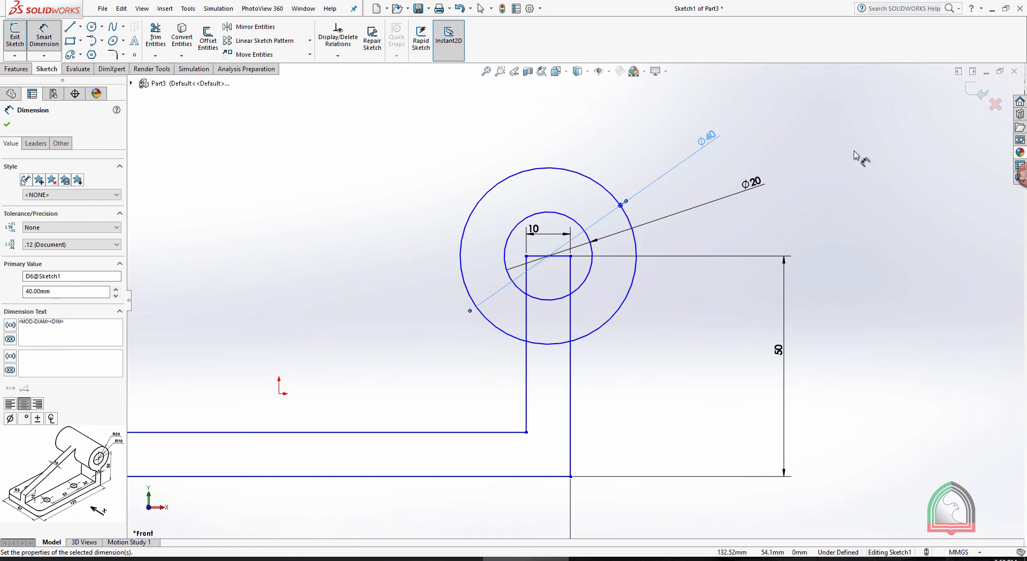
pyautogui.click(847, 154)
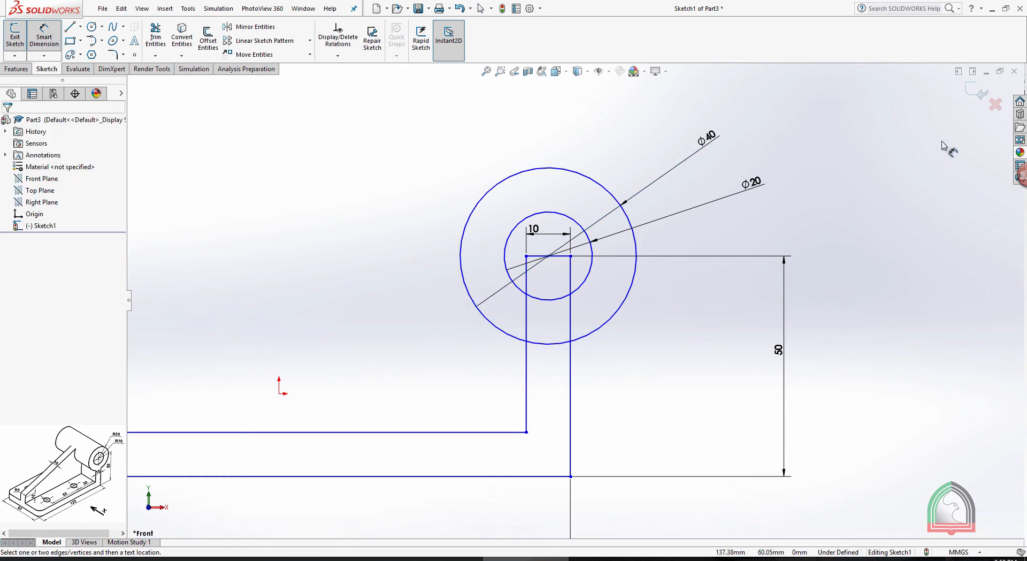
# Change the display of both circle dimensions from diameter to radius
pyautogui.click(705, 203)
pyautogui.click(35, 144)
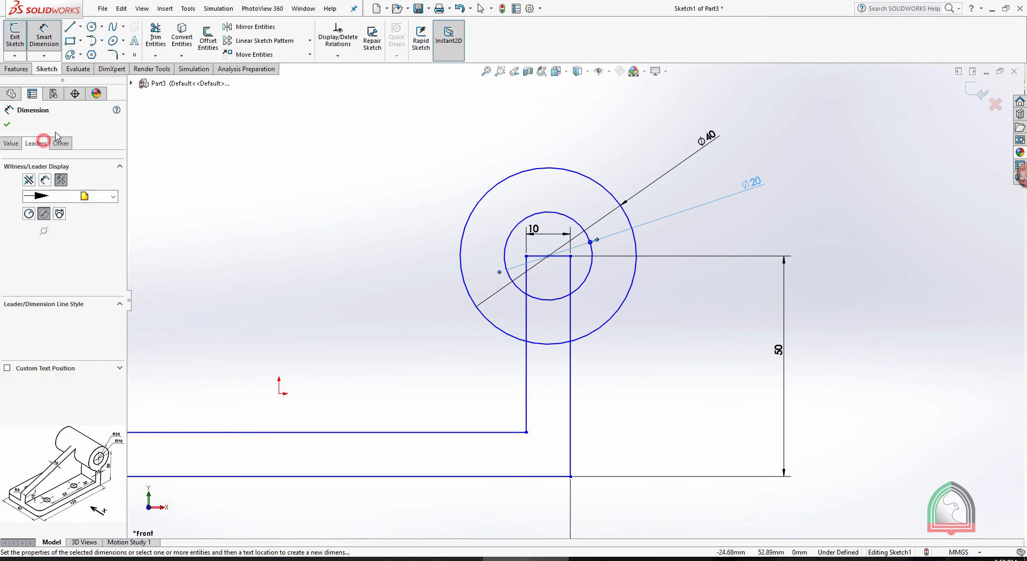
pyautogui.click(29, 213)
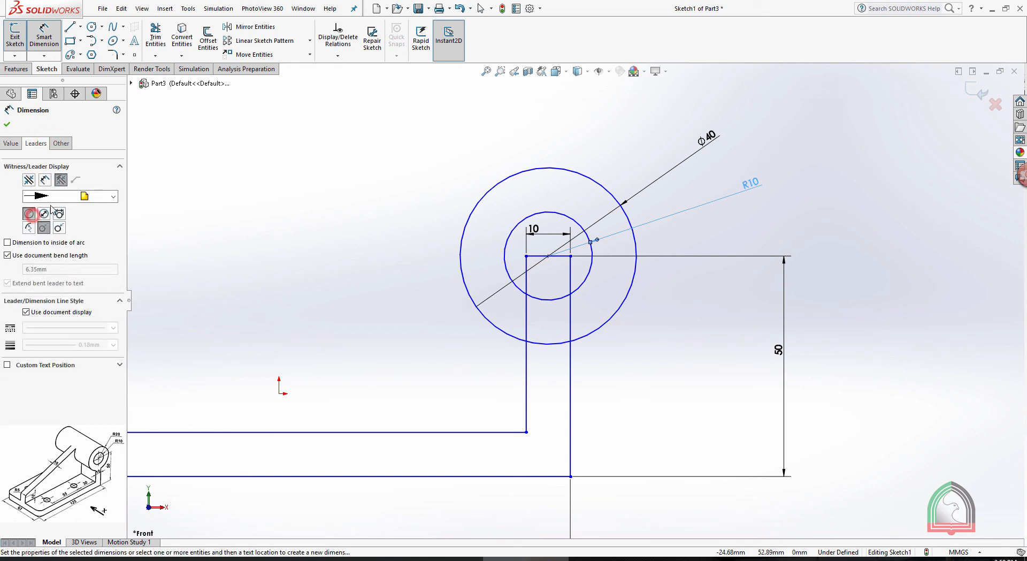
pyautogui.click(7, 126)
pyautogui.click(641, 188)
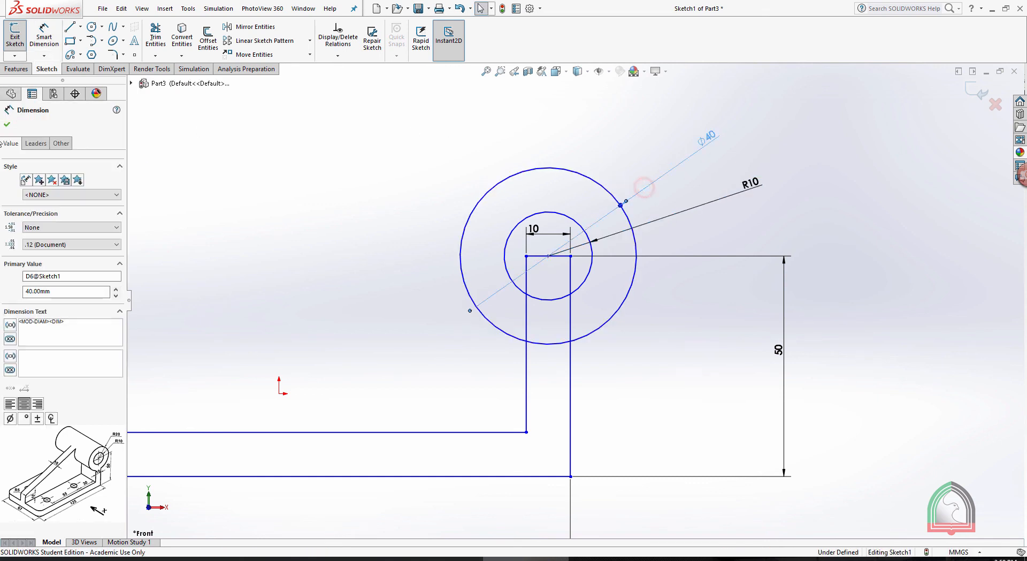
pyautogui.click(36, 143)
pyautogui.click(29, 214)
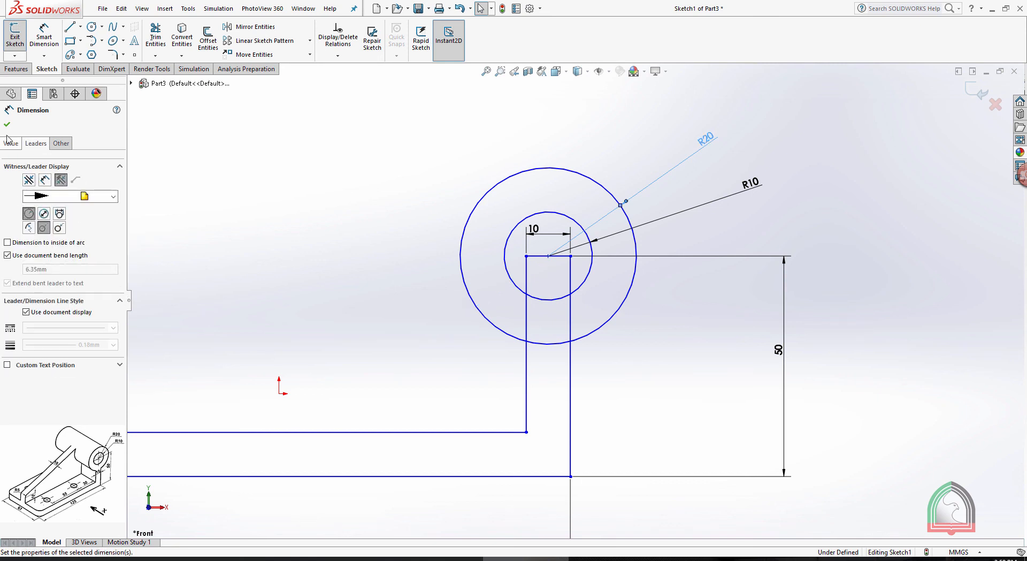
pyautogui.click(812, 145)
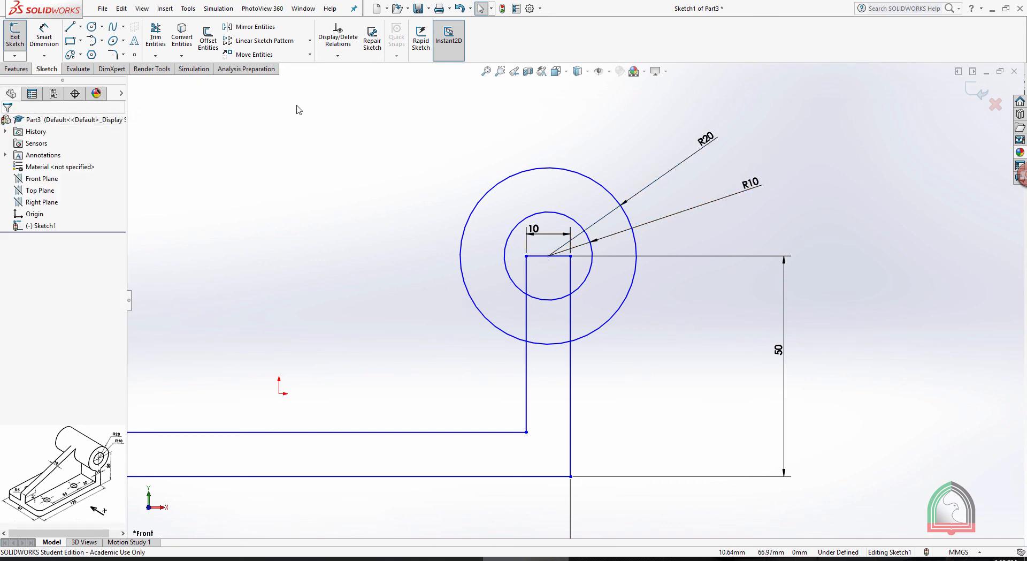
# Trim the upright's lines inside the circles and the outer circle's arc between the upright's sides, and close the sketch
pyautogui.click(156, 36)
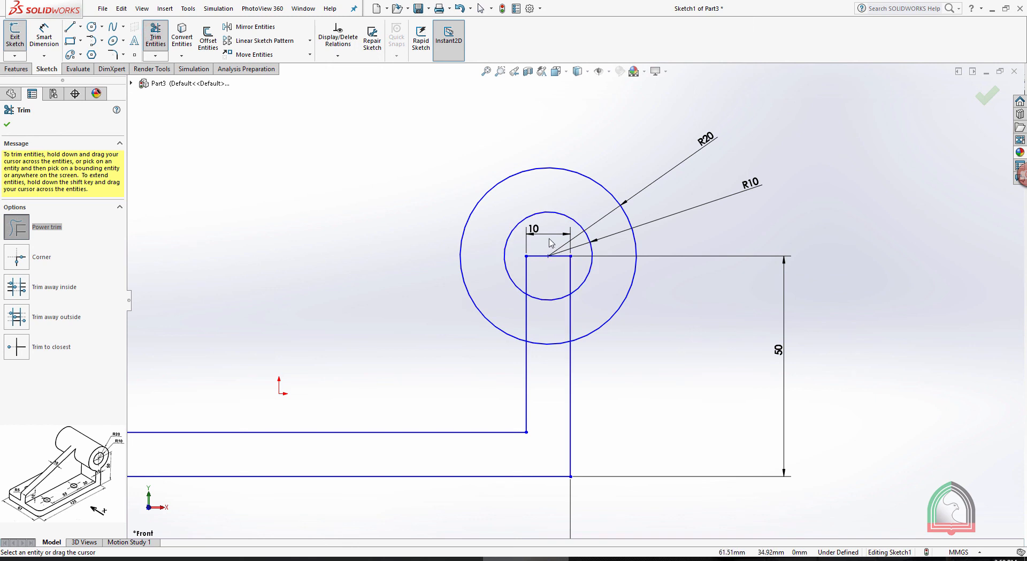
pyautogui.moveTo(550, 239)
pyautogui.mouseDown()
pyautogui.moveTo(540, 275)
pyautogui.moveTo(589, 304)
pyautogui.moveTo(524, 309)
pyautogui.mouseUp()
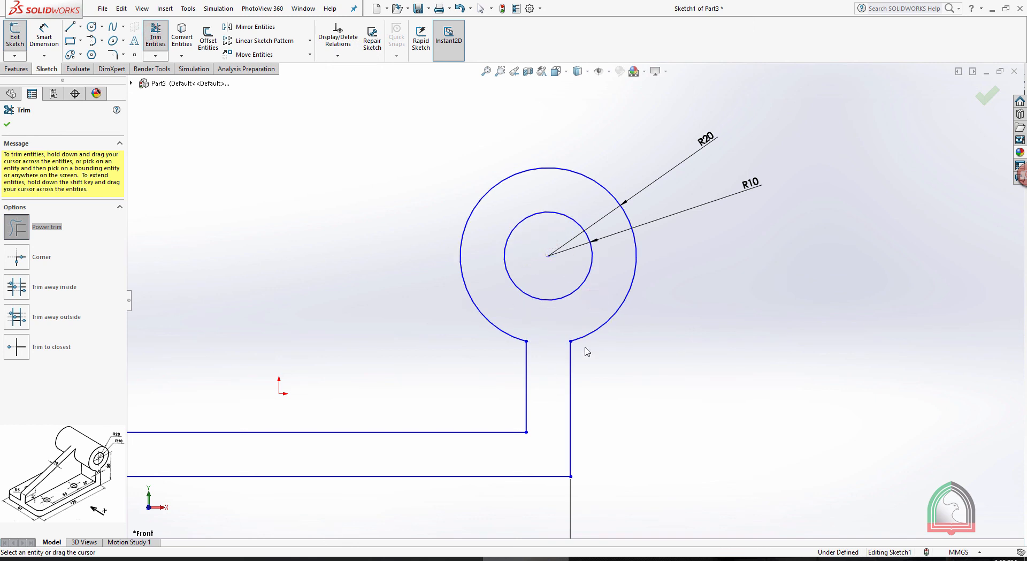
pyautogui.scroll(5, 677, 339)
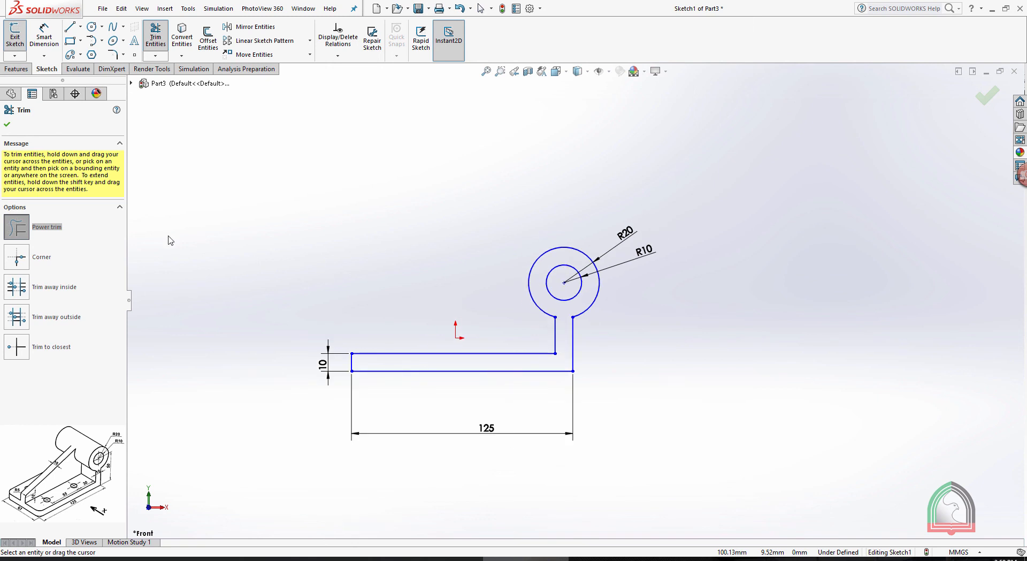
pyautogui.click(6, 125)
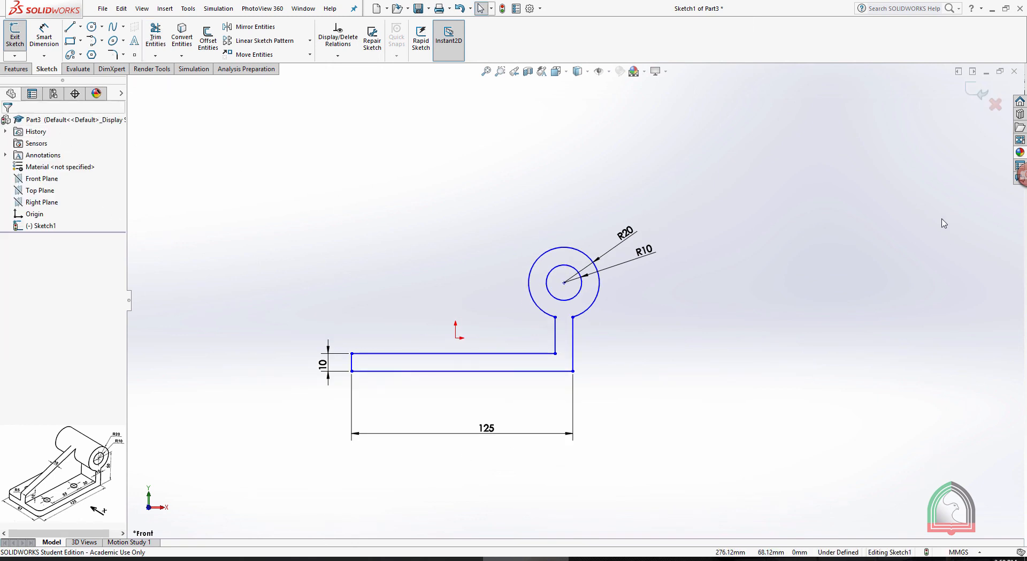
pyautogui.click(975, 98)
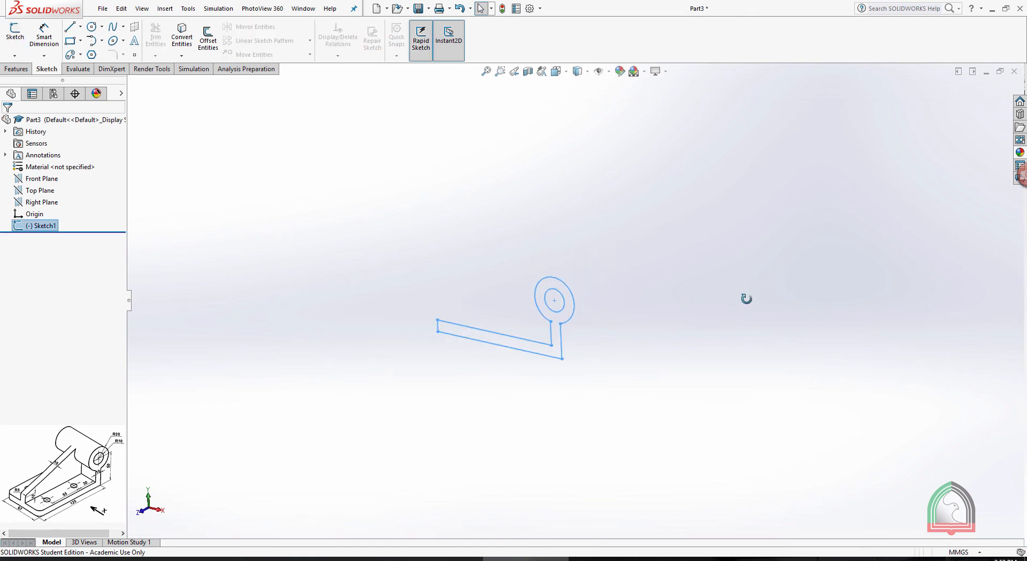
# Extrude the bracket profile as a blind boss 67 mm deep
pyautogui.click(17, 69)
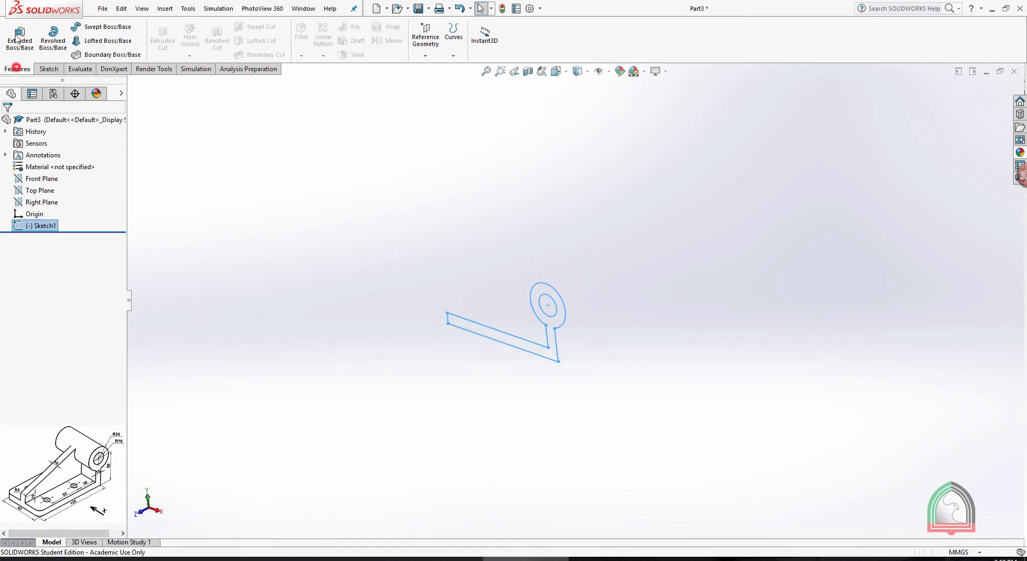
pyautogui.click(18, 36)
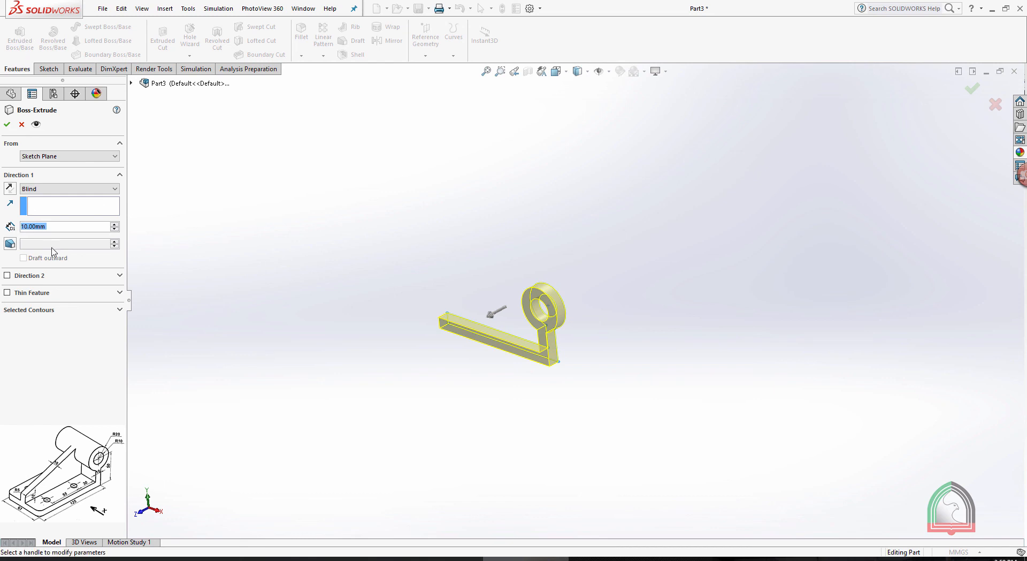
pyautogui.write('67')
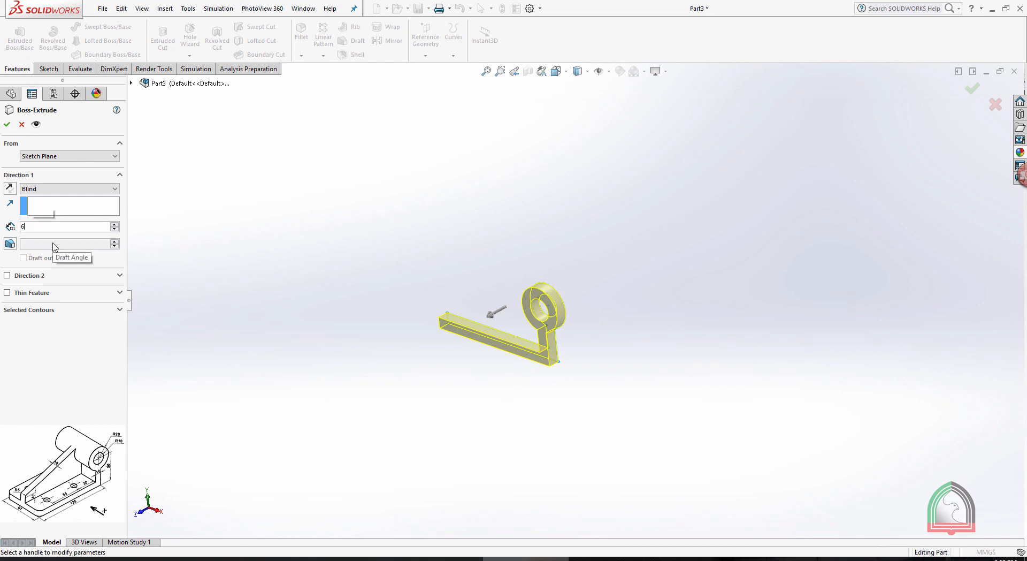
pyautogui.press('Return')
pyautogui.click(7, 124)
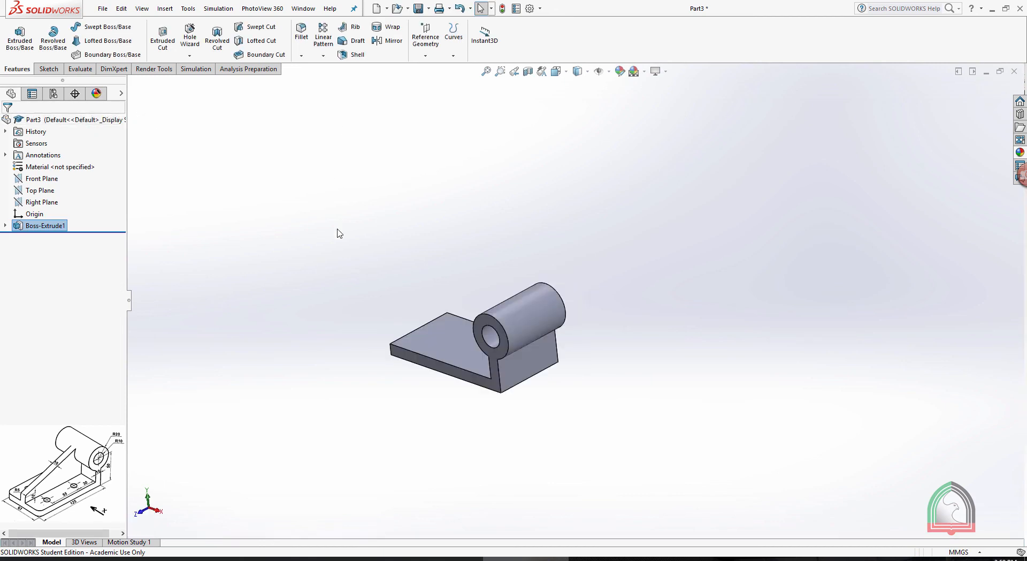
# Create a reference plane midway between the bracket's two opposite L-shaped side faces
pyautogui.moveTo(424, 252); pyautogui.dragTo(460, 284, button='middle')
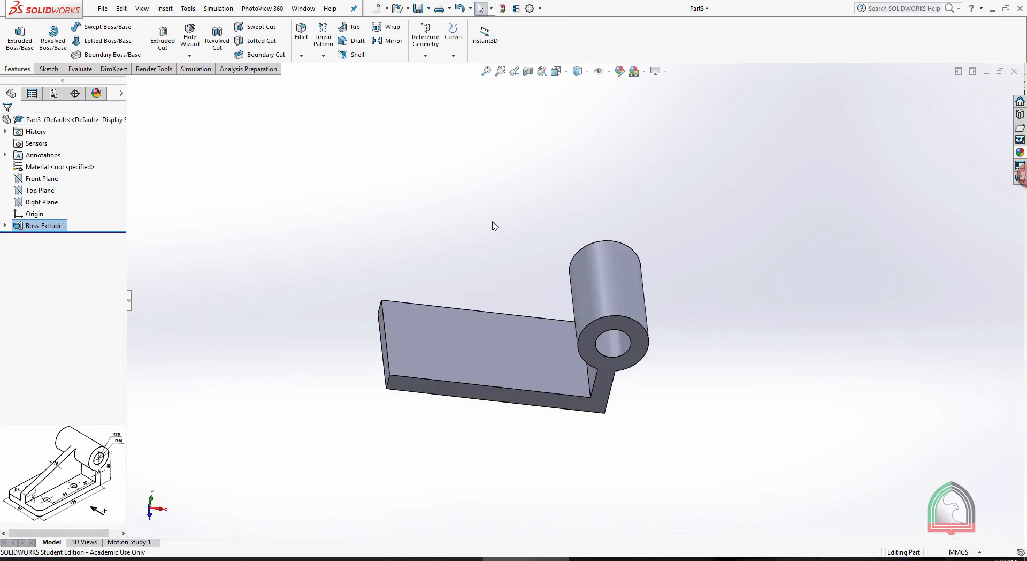
pyautogui.moveTo(491, 225); pyautogui.dragTo(624, 347, button='middle')
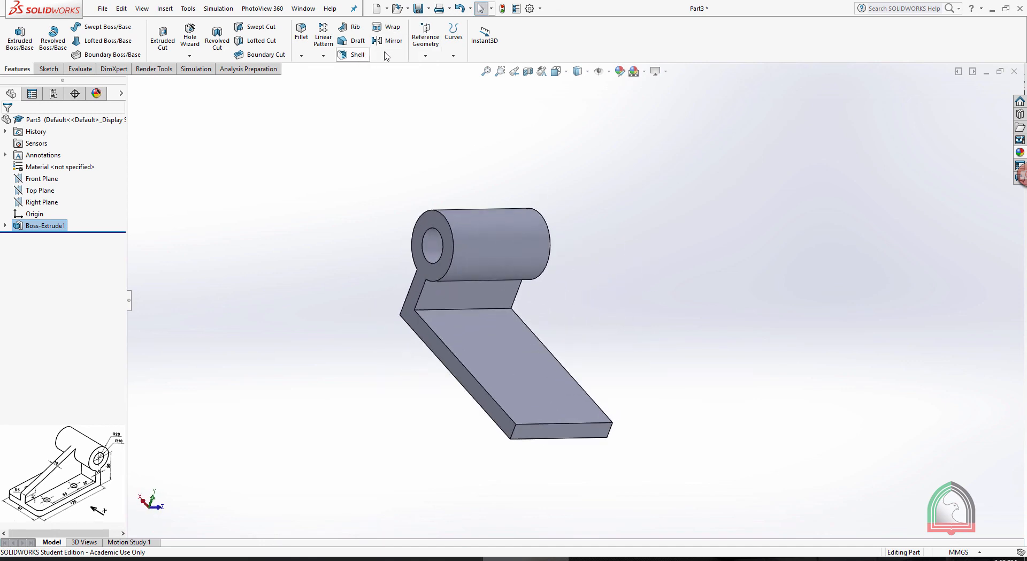
pyautogui.click(425, 43)
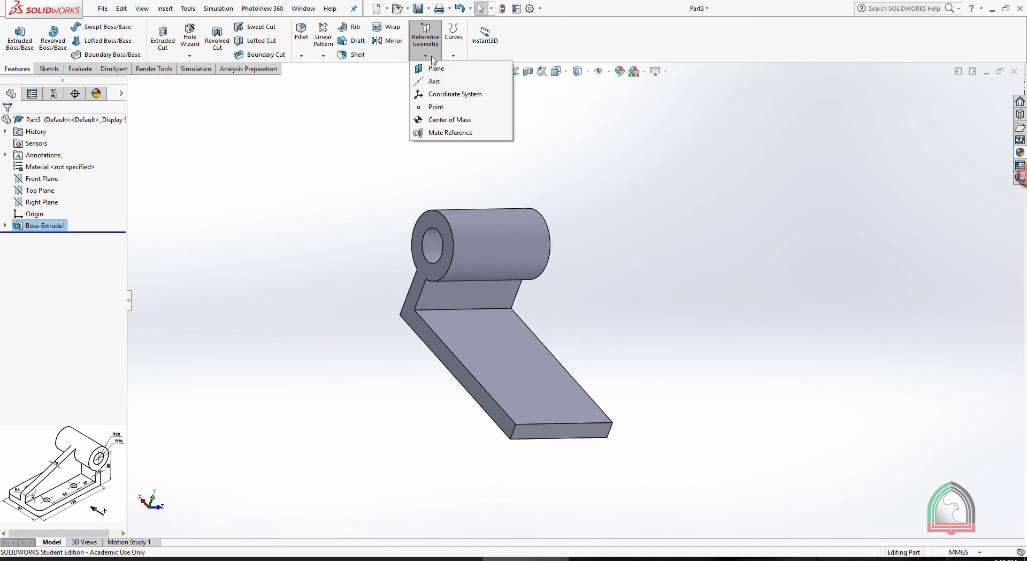
pyautogui.click(434, 69)
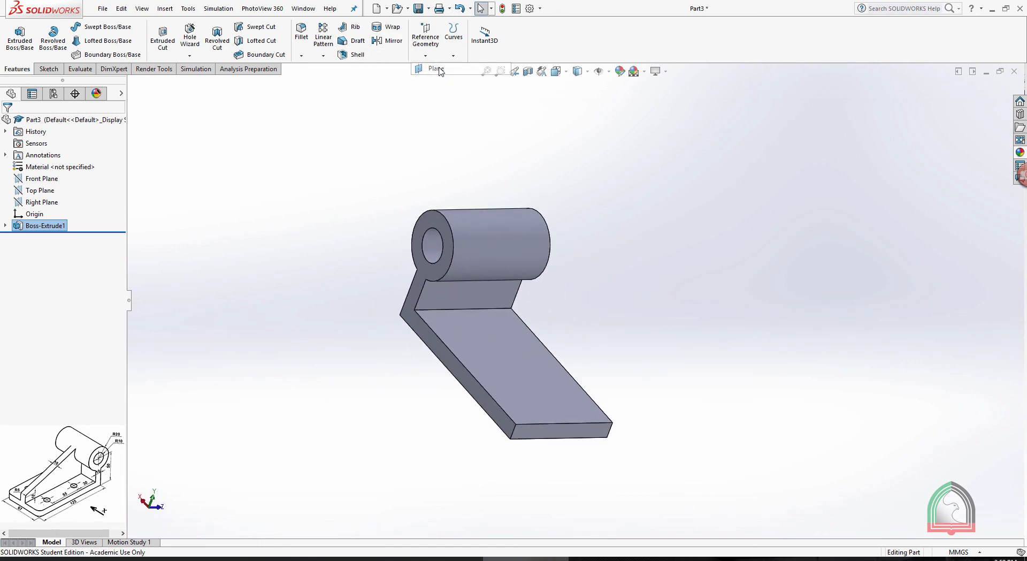
pyautogui.click(434, 276)
pyautogui.moveTo(607, 257); pyautogui.dragTo(615, 285, button='middle')
pyautogui.click(615, 277)
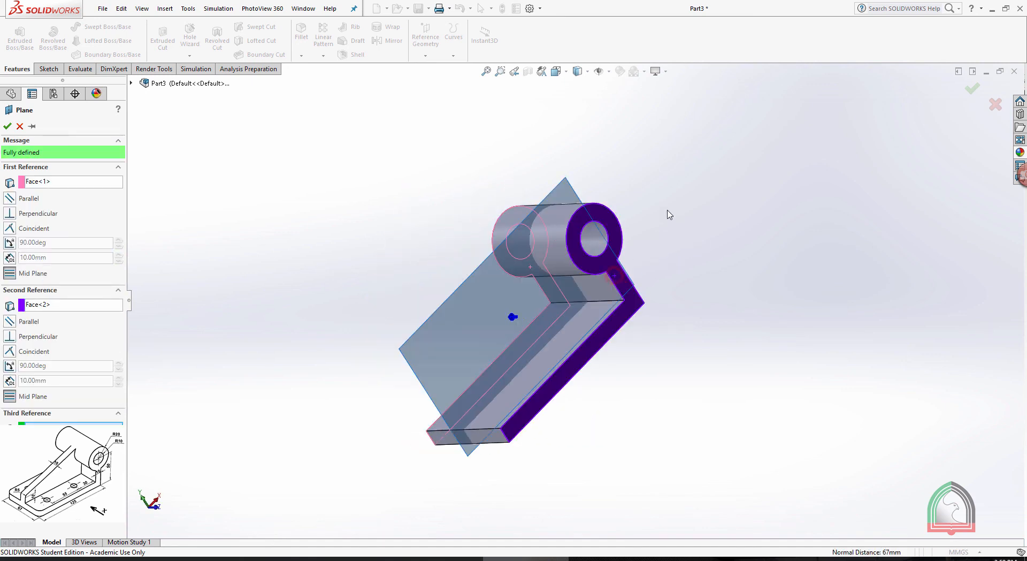
pyautogui.moveTo(668, 214); pyautogui.dragTo(740, 192, button='middle')
pyautogui.moveTo(652, 179); pyautogui.dragTo(732, 128, button='middle')
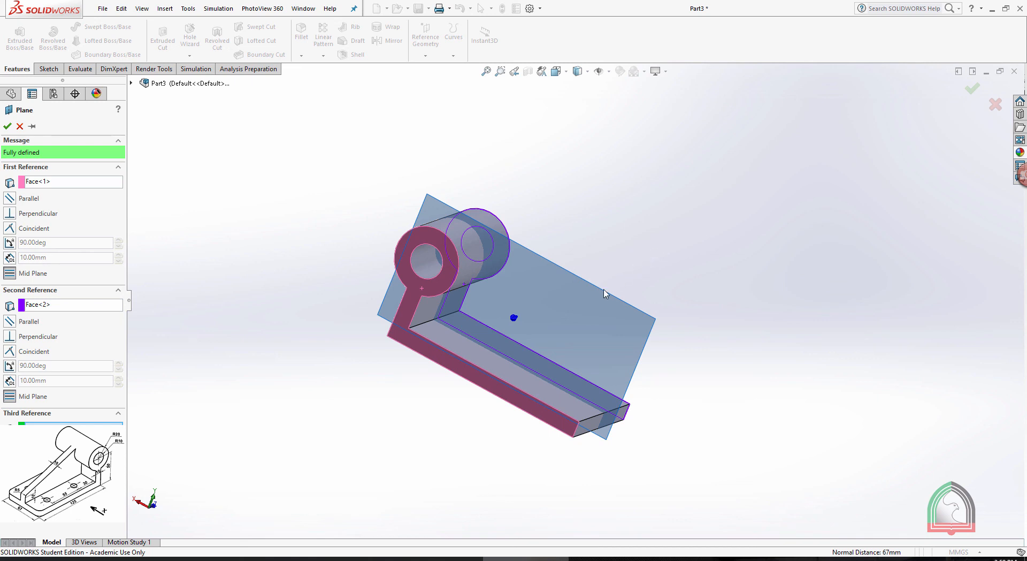
pyautogui.click(8, 126)
# On the mid-plane, sketch a sloping line about 121 mm long from the cylinder's outline and a vertical line about 13 mm down to the base's free-end corner
pyautogui.moveTo(688, 199); pyautogui.dragTo(558, 280, button='middle')
pyautogui.click(558, 280)
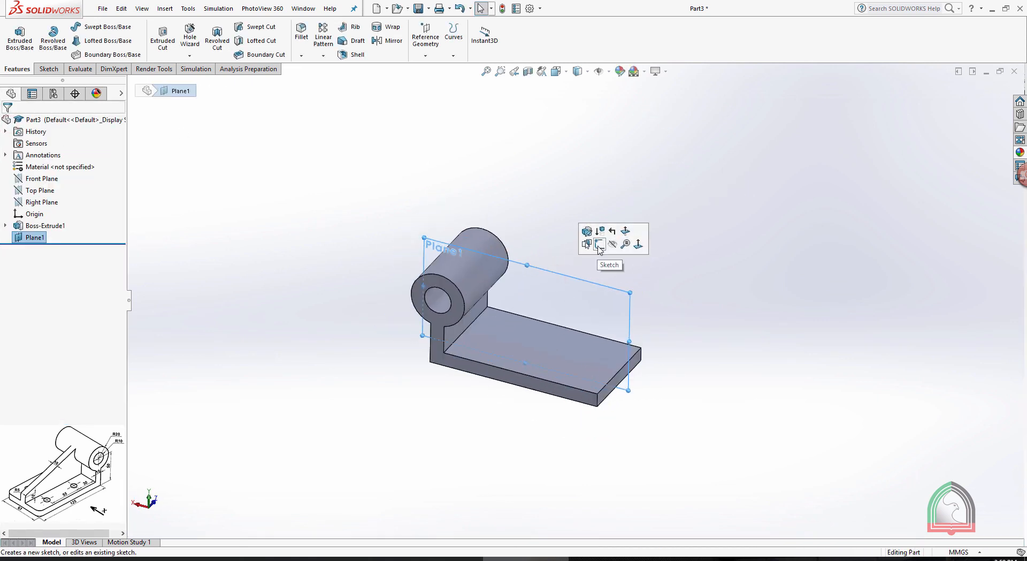
pyautogui.click(599, 245)
pyautogui.press('space')
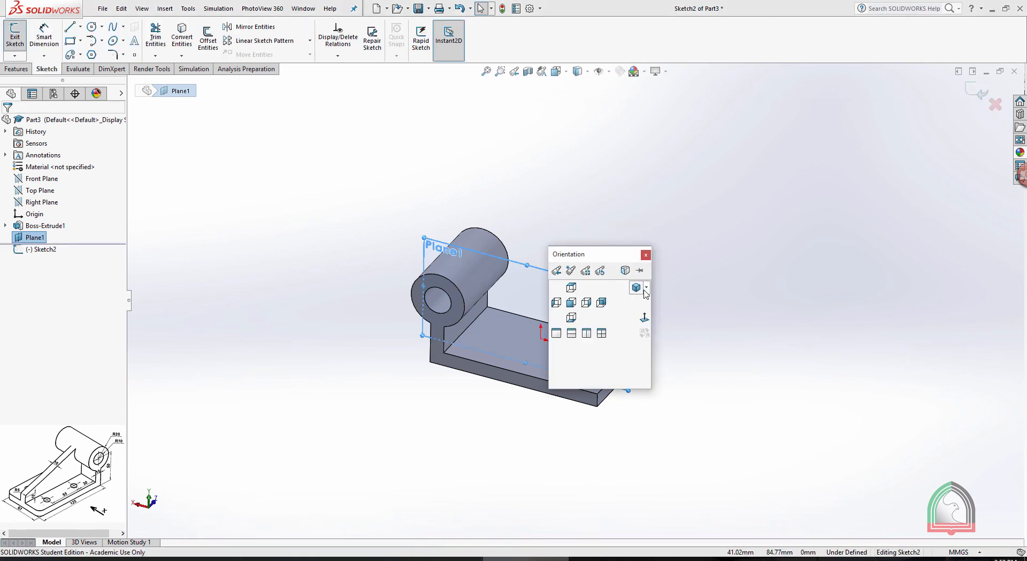
pyautogui.click(644, 288)
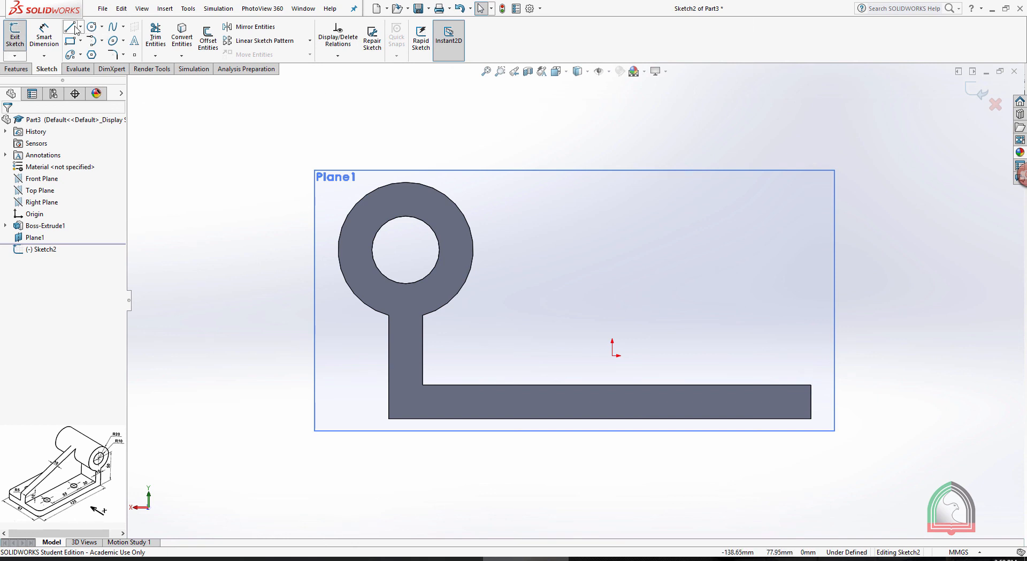
pyautogui.press('l')
pyautogui.click(431, 185)
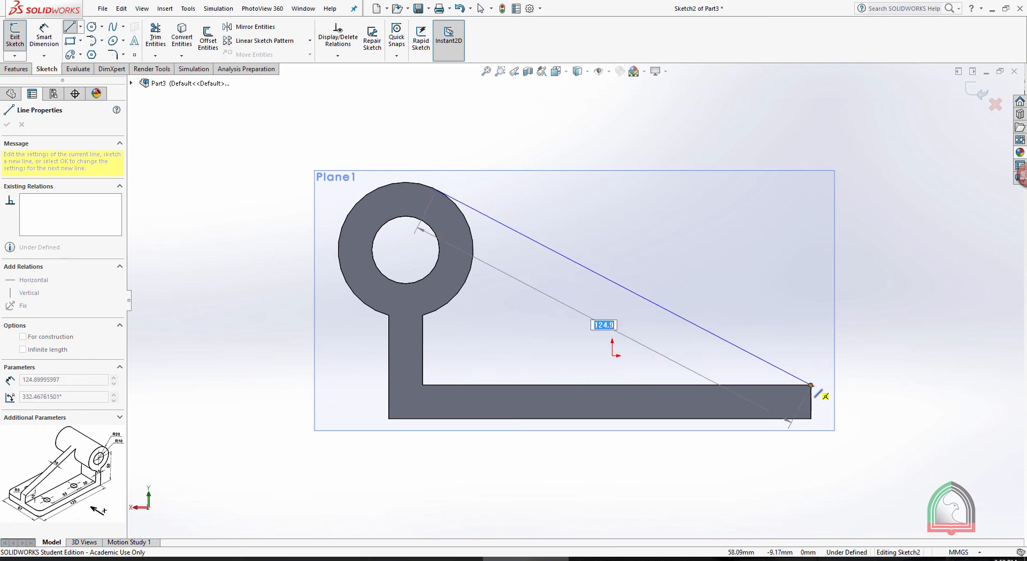
pyautogui.click(811, 339)
pyautogui.click(811, 384)
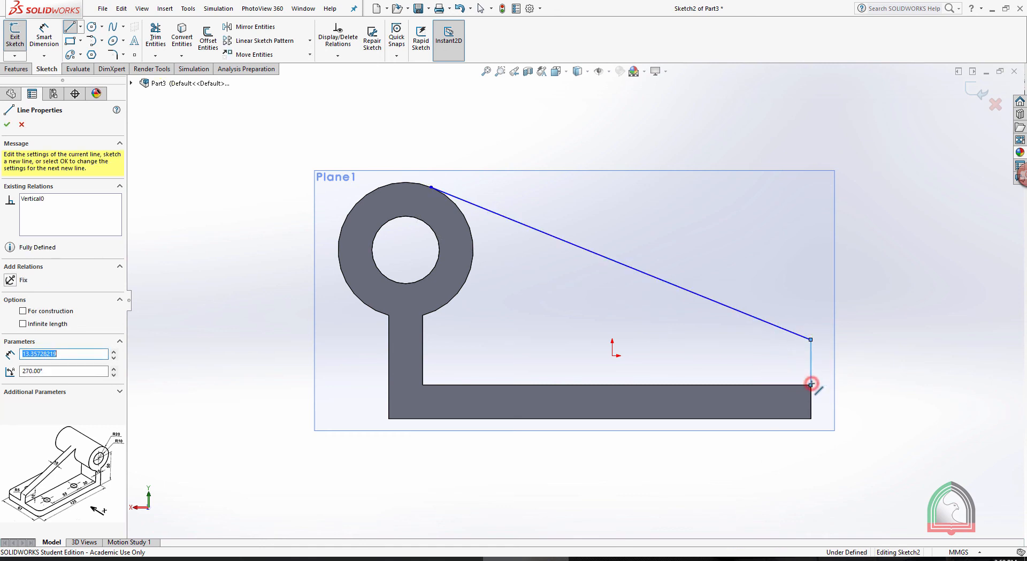
pyautogui.press('Escape')
# Dimension the short vertical line at the base's free end as 10 mm
pyautogui.click(37, 30)
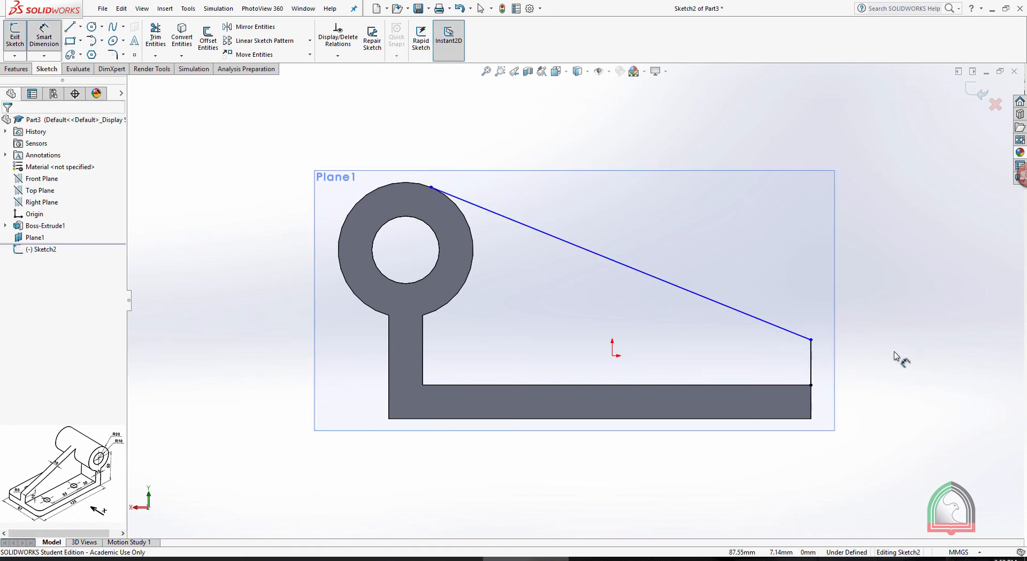
pyautogui.click(811, 360)
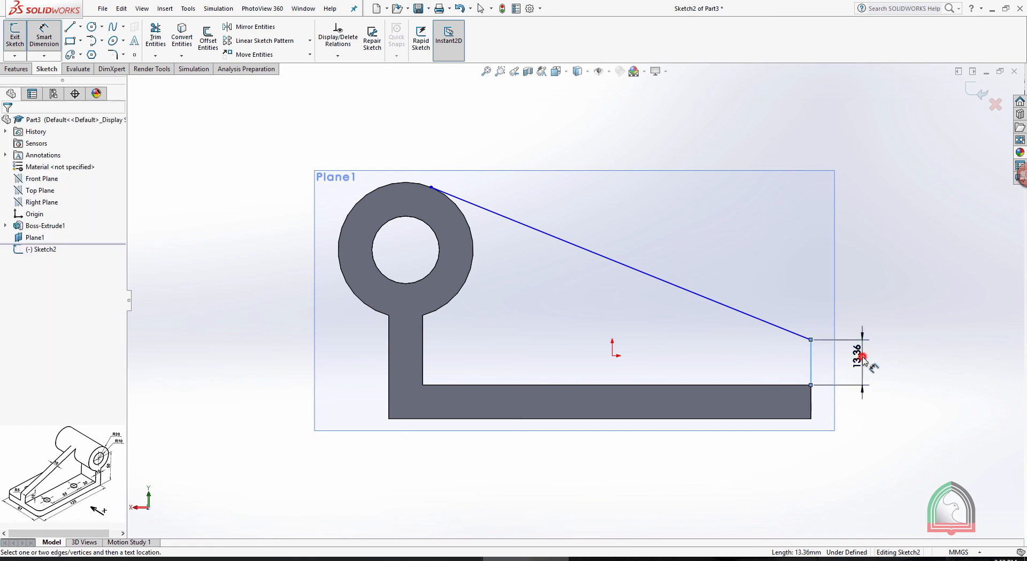
pyautogui.click(860, 355)
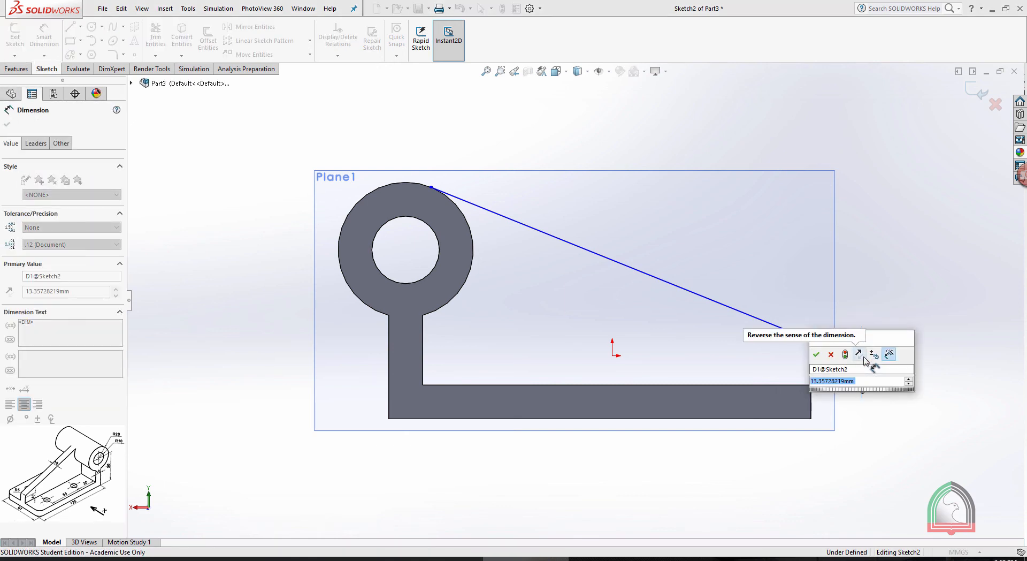
pyautogui.write('10')
pyautogui.press('Return')
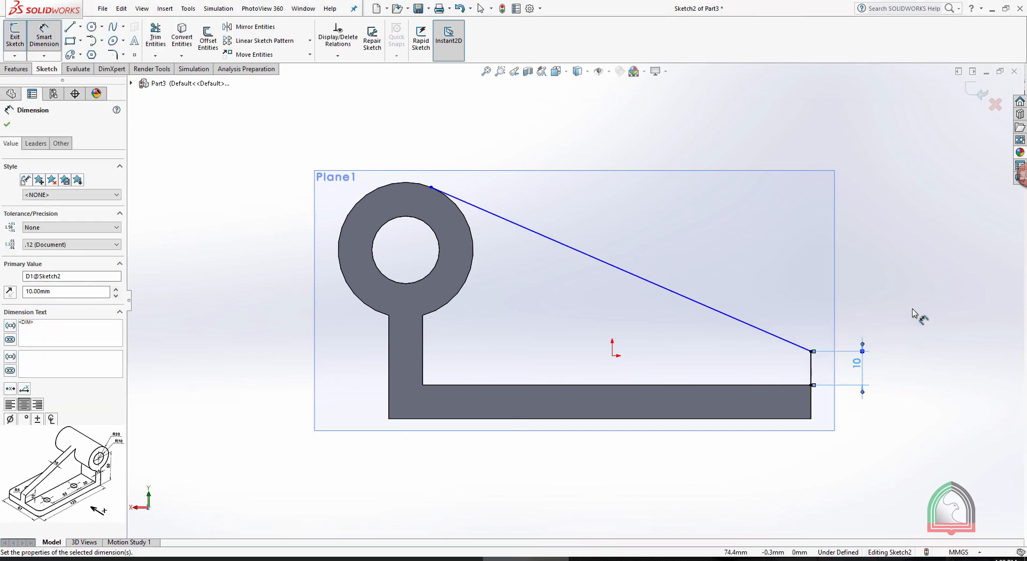
pyautogui.click(925, 251)
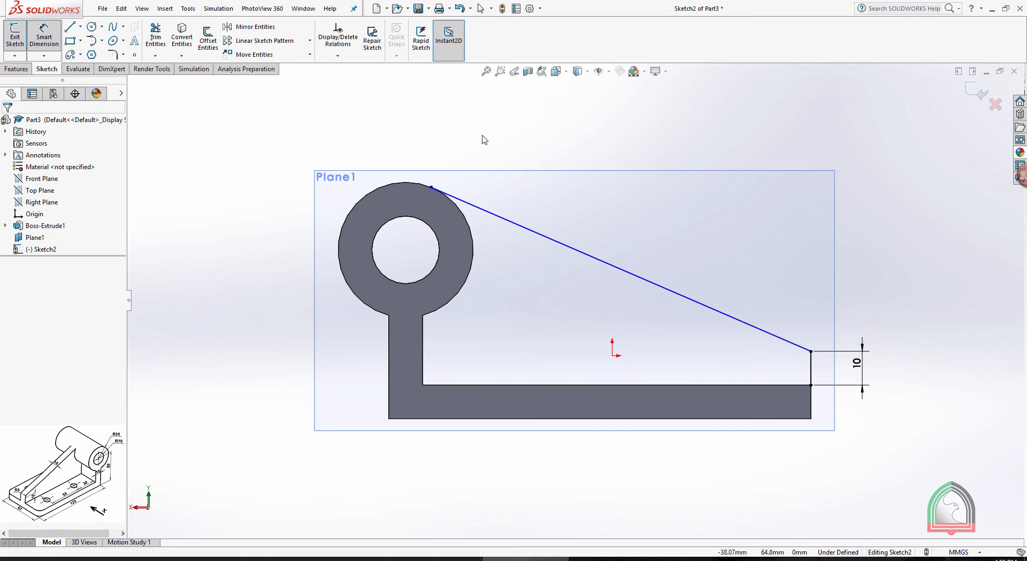
# Make the sloping line tangent to the cylinder's outer edge
pyautogui.press('Escape')
pyautogui.click(471, 205)
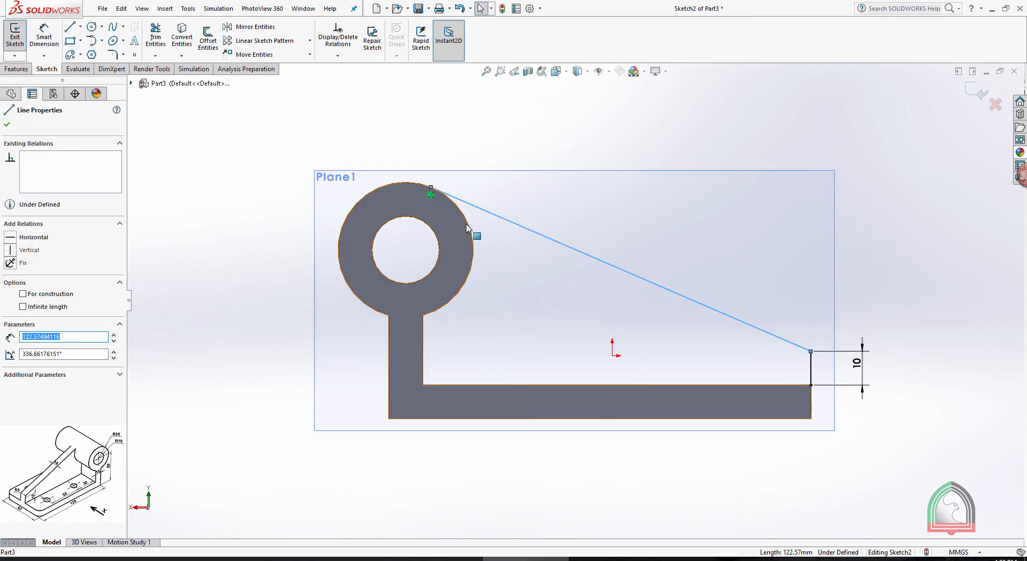
pyautogui.keyDown('ctrl'); pyautogui.click(470, 231); pyautogui.keyUp('ctrl')
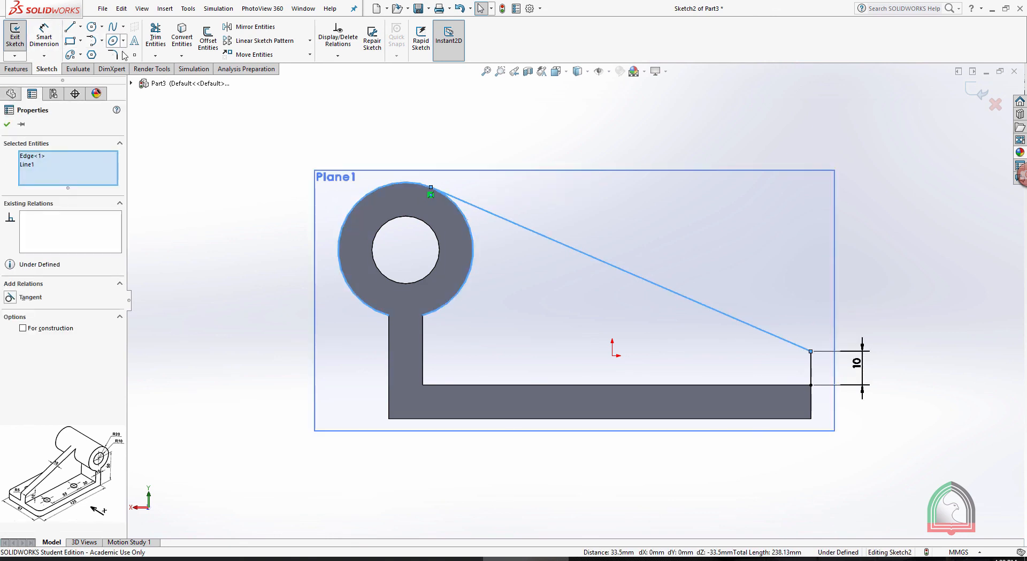
pyautogui.click(9, 298)
pyautogui.click(10, 95)
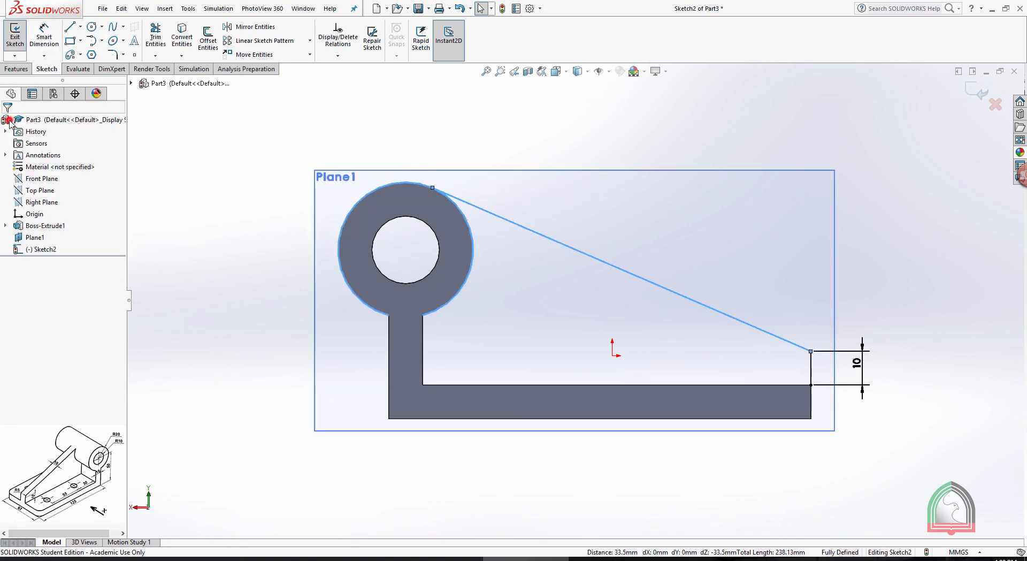
pyautogui.press('Escape')
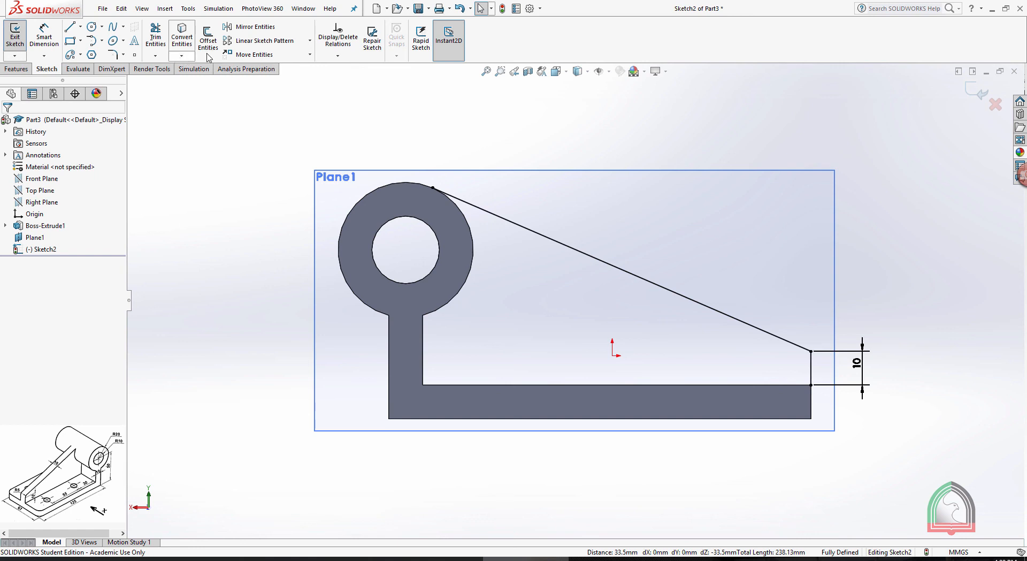
# Close the sketch and create a 10 mm thick rib from it, thickened equally on both sides, filling towards the base and upright
pyautogui.click(124, 55)
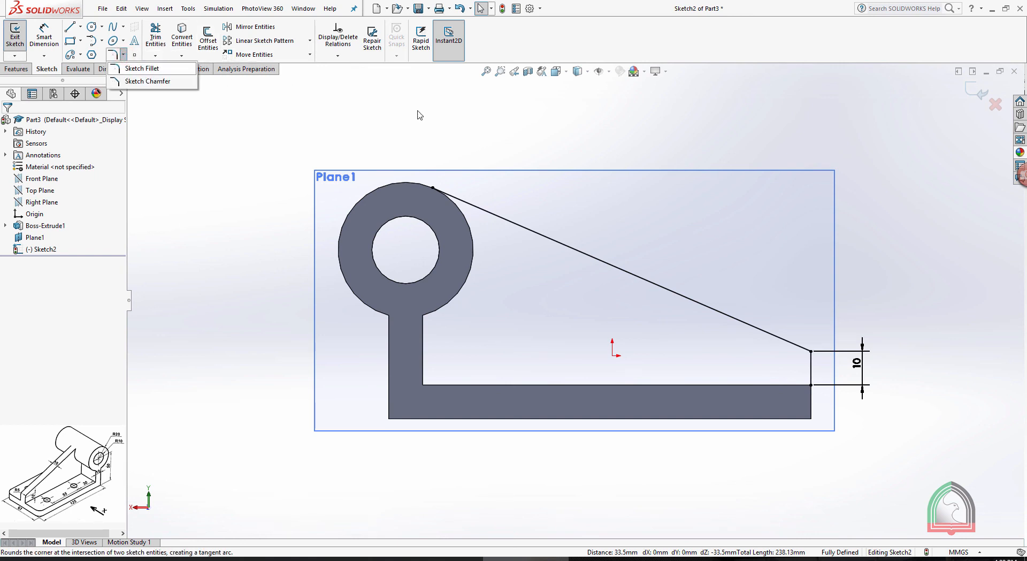
pyautogui.click(971, 88)
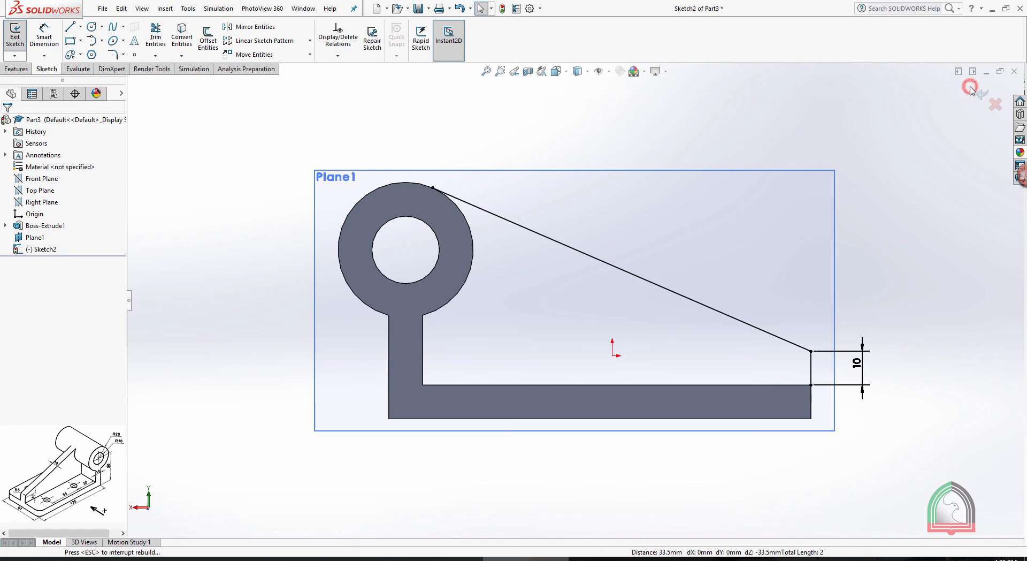
pyautogui.moveTo(808, 228); pyautogui.dragTo(779, 227, button='middle')
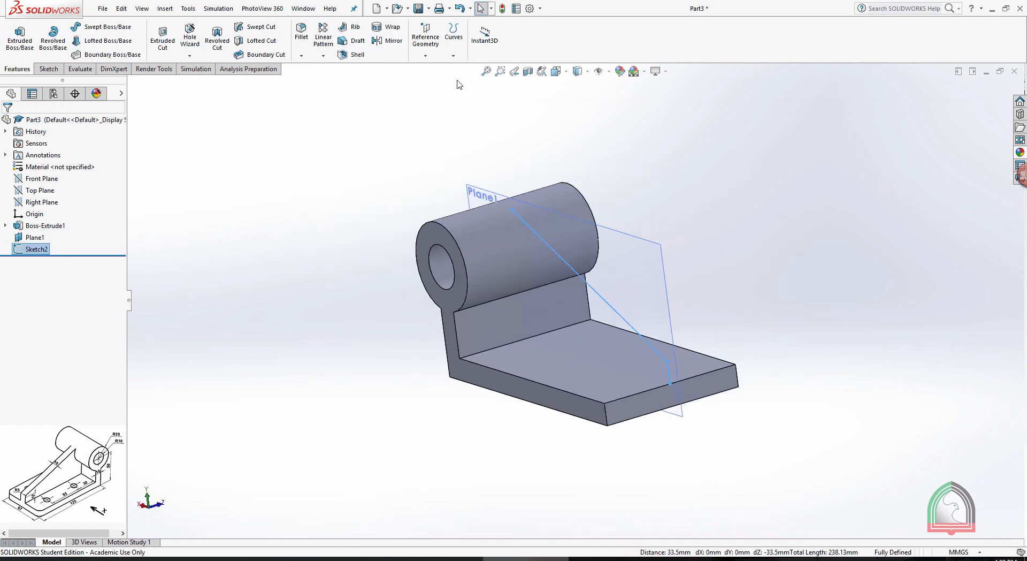
pyautogui.click(356, 27)
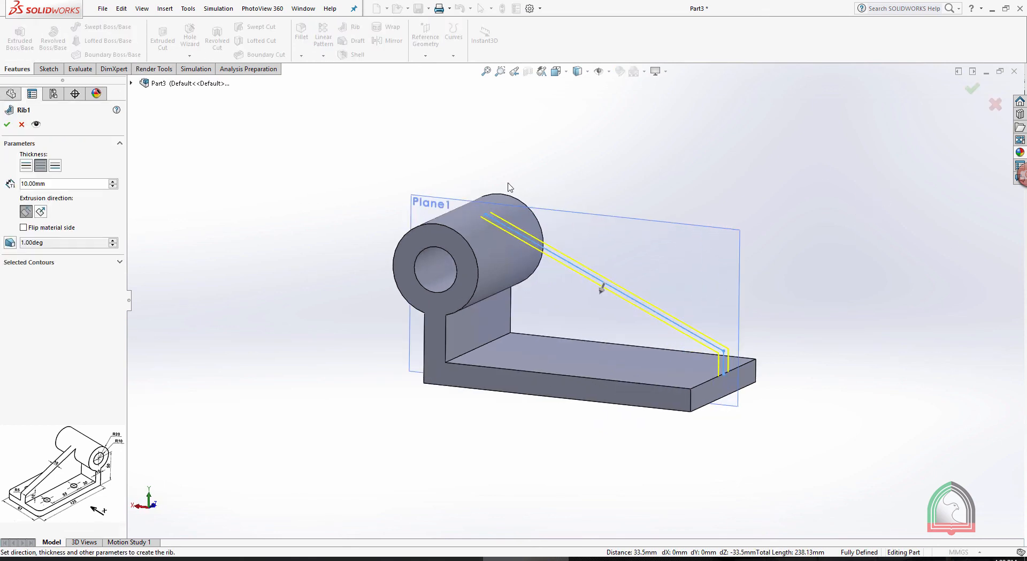
pyautogui.click(7, 124)
# Hide the reference plane that runs through the middle of the rib
pyautogui.click(739, 193)
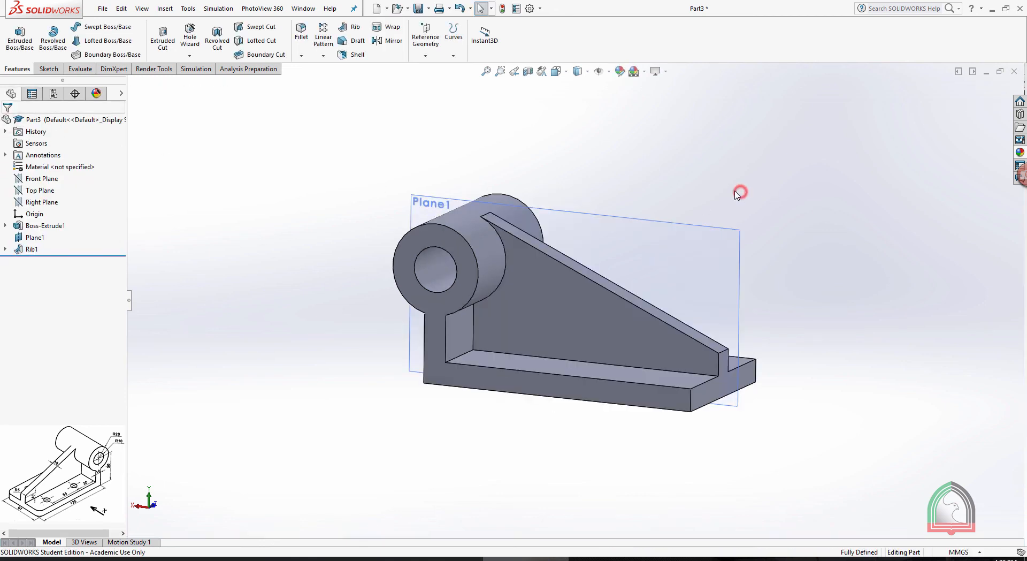
pyautogui.click(670, 224)
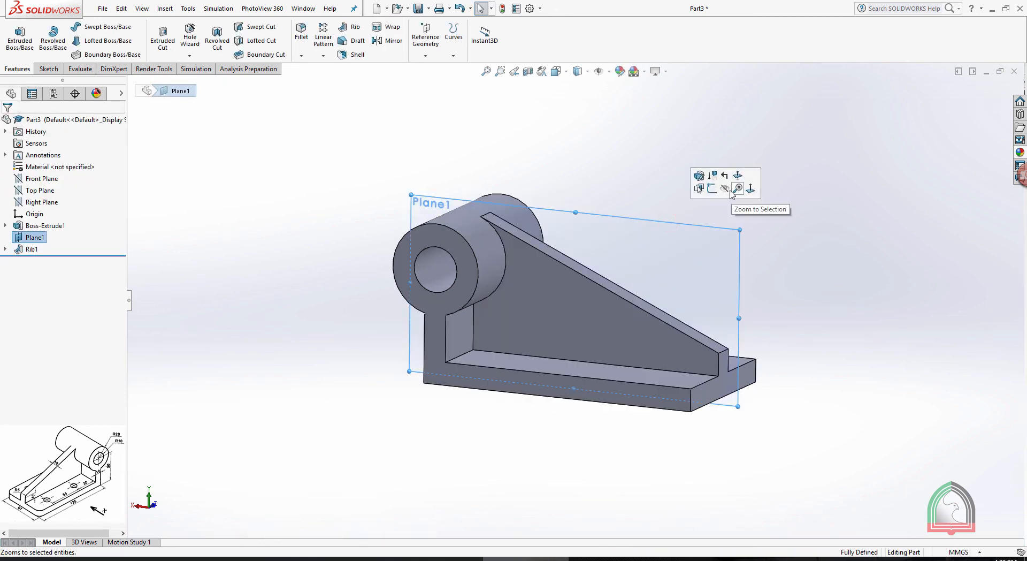
pyautogui.click(728, 188)
# Fillet the rib's upper edge at the base's free end with a 5 mm radius
pyautogui.scroll(-6, 707, 355)
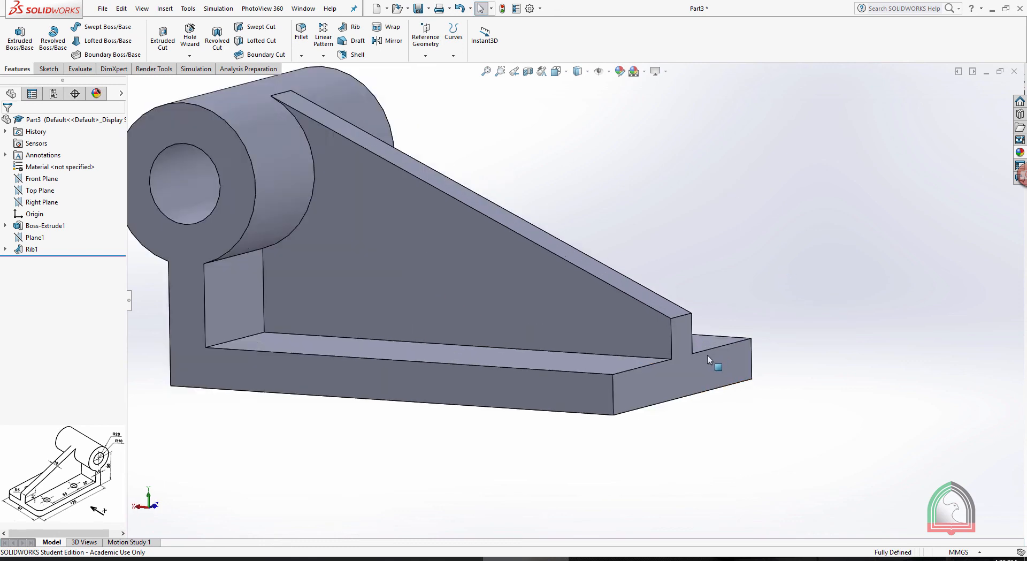
pyautogui.click(302, 56)
pyautogui.click(309, 67)
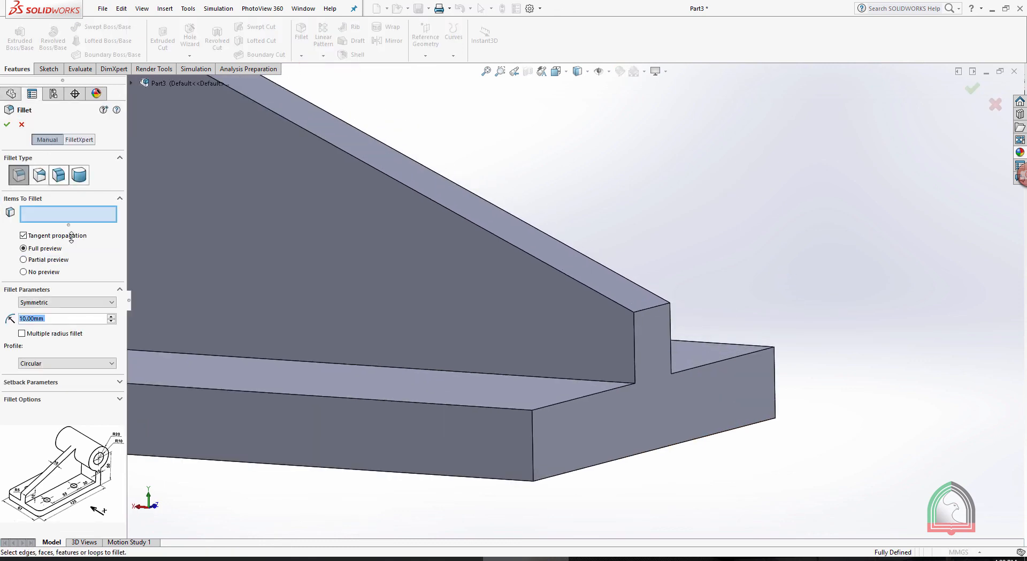
pyautogui.write('5')
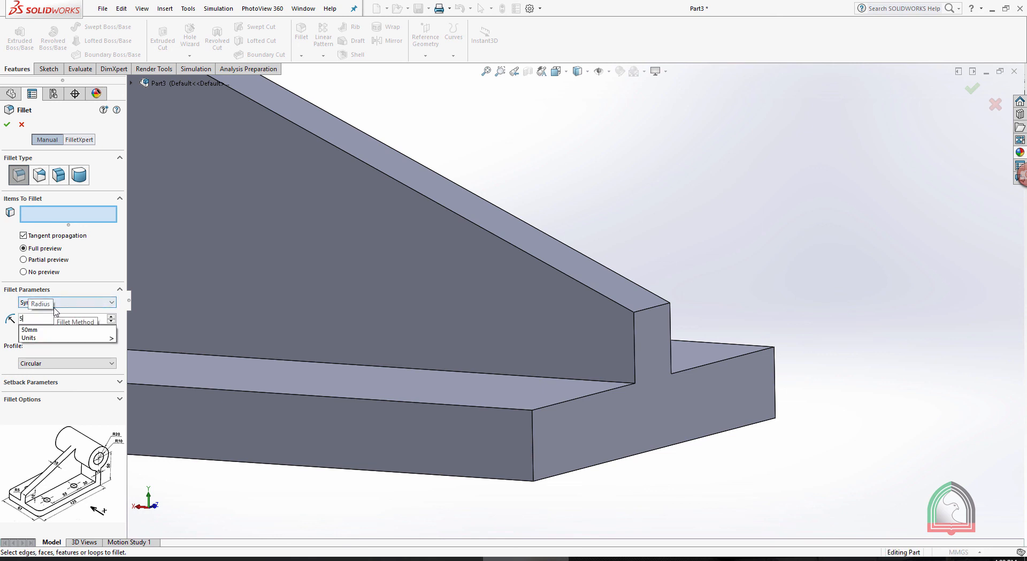
pyautogui.click(649, 308)
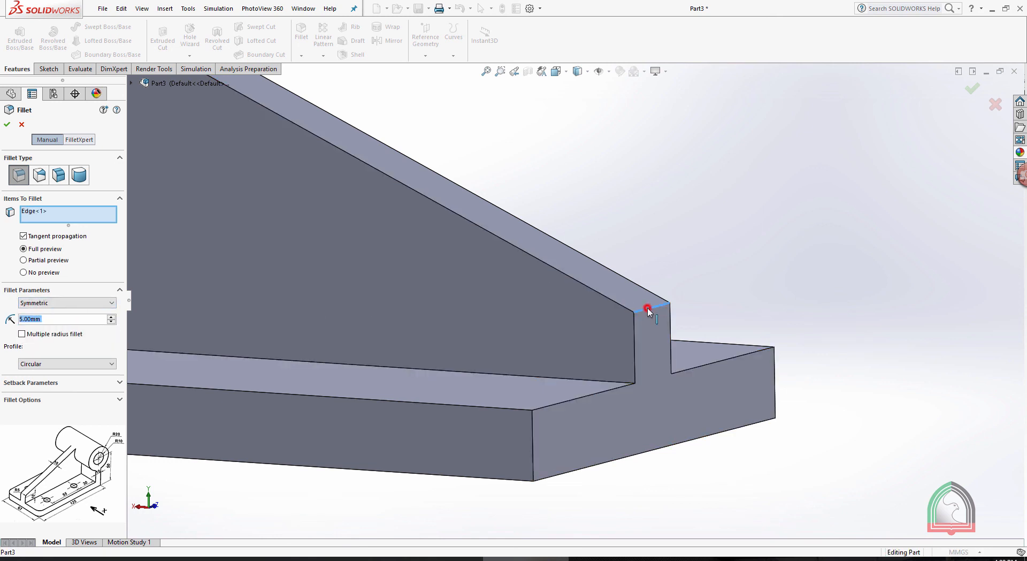
pyautogui.click(8, 125)
# Fillet the two vertical corner edges at the base's free end with a 5 mm radius
pyautogui.scroll(-6, 576, 284)
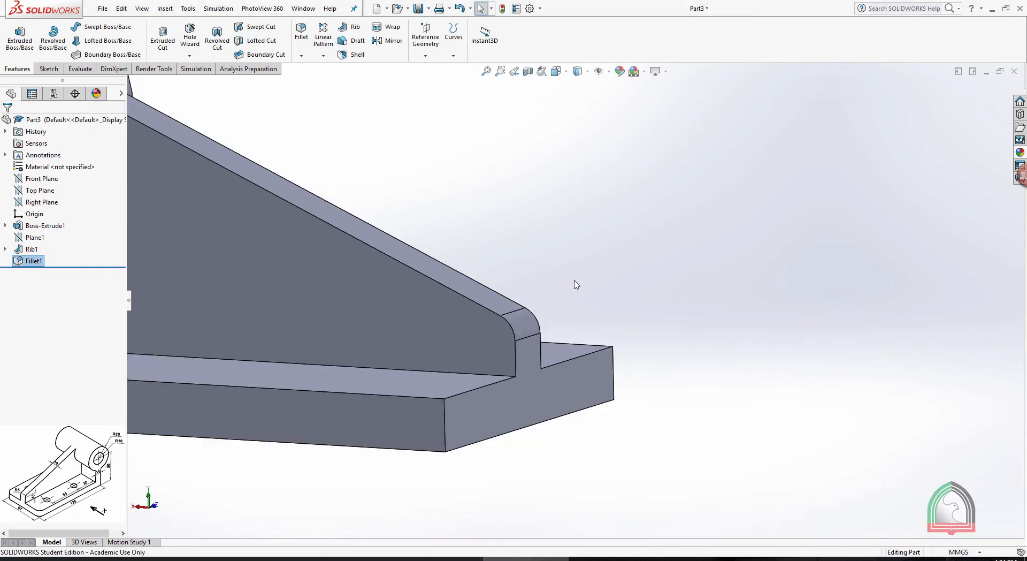
pyautogui.moveTo(489, 276); pyautogui.dragTo(541, 308, button='middle')
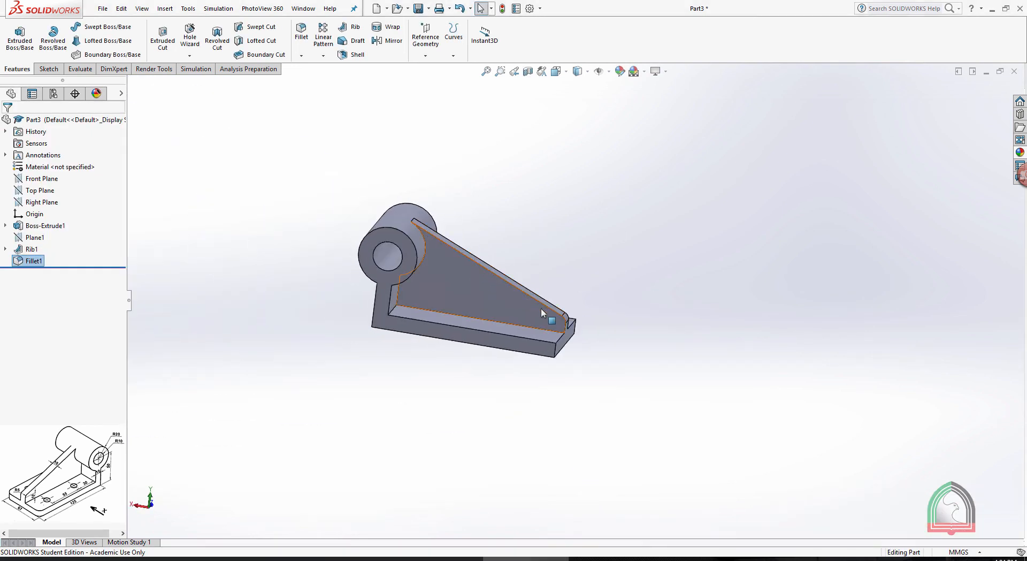
pyautogui.scroll(5, 541, 308)
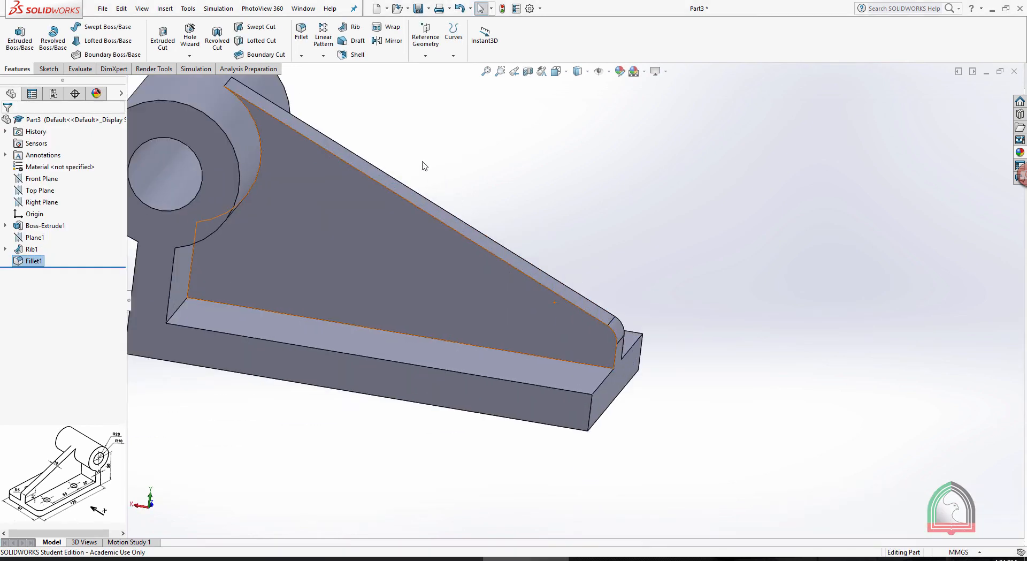
pyautogui.click(301, 56)
pyautogui.click(324, 72)
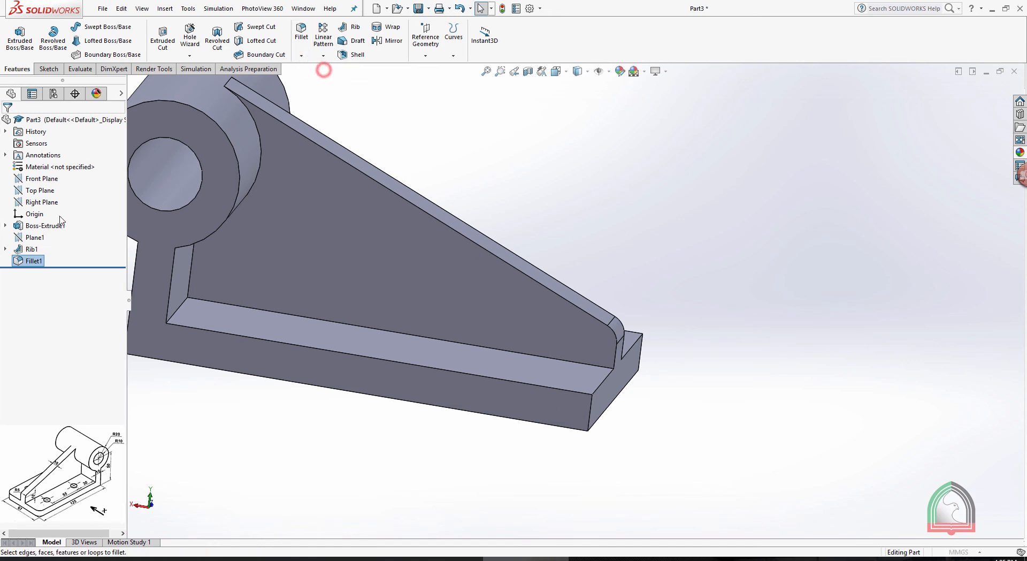
pyautogui.scroll(3, 588, 257)
pyautogui.moveTo(627, 236); pyautogui.dragTo(490, 403, button='middle')
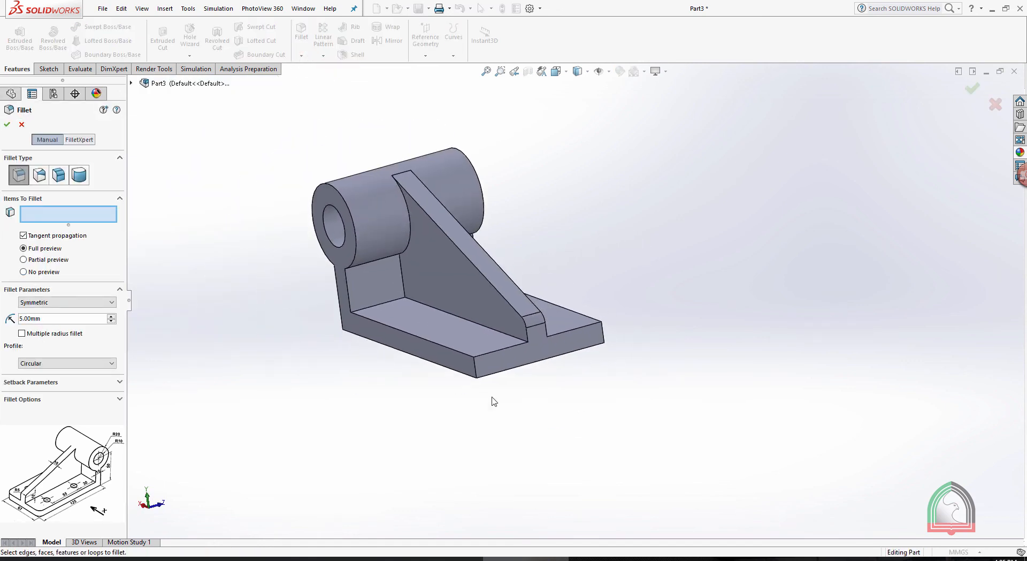
pyautogui.scroll(-5, 492, 404)
pyautogui.click(523, 329)
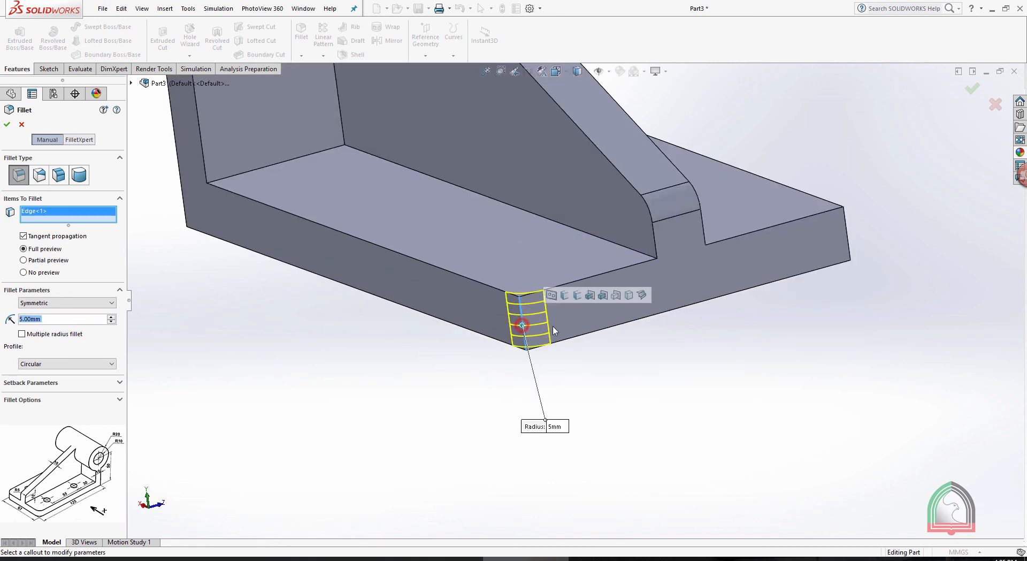
pyautogui.moveTo(525, 329); pyautogui.dragTo(853, 230, button='middle')
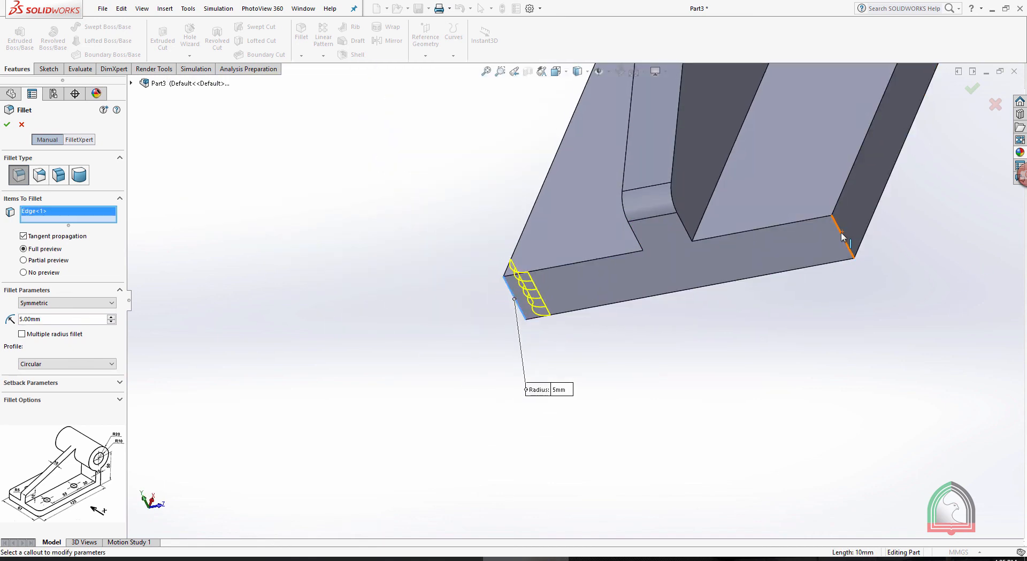
pyautogui.click(843, 236)
pyautogui.click(7, 124)
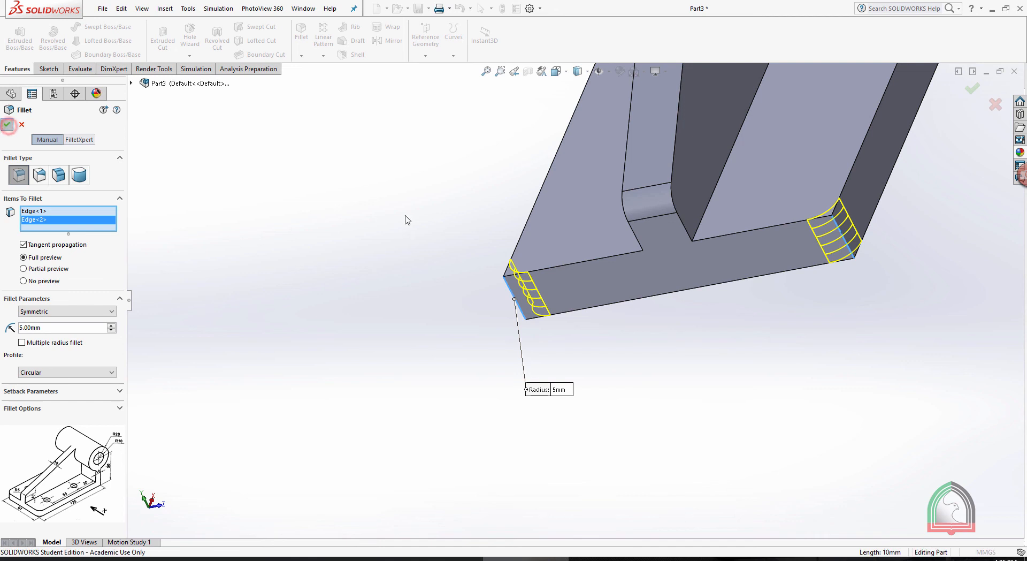
# Check the hole dimensions in the Exercise 07 drawing and open a sketch on the base's upper face beside the rib, viewed face-on
pyautogui.scroll(5, 518, 235)
pyautogui.scroll(8, 637, 159)
pyautogui.scroll(-10, 637, 160)
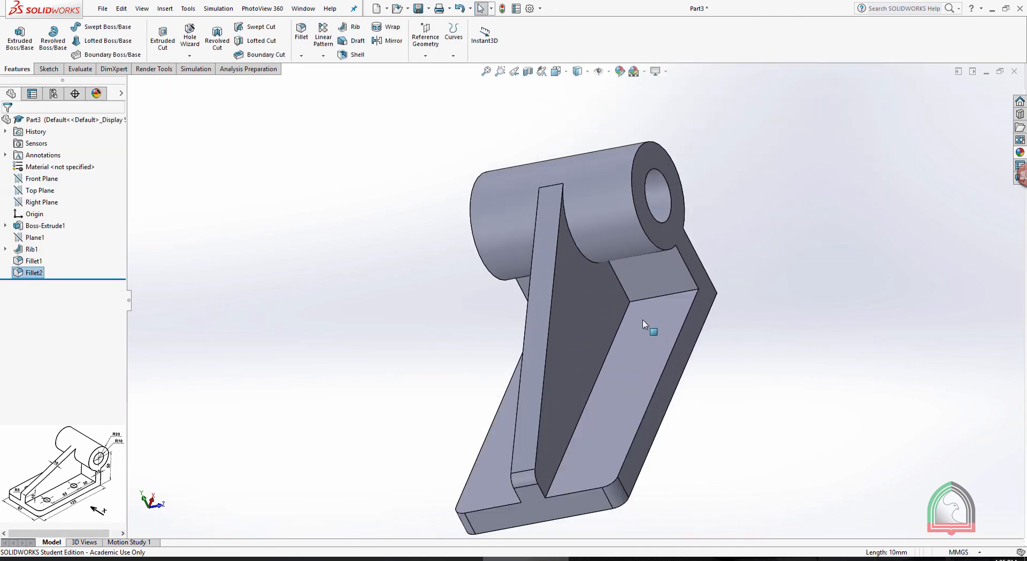
pyautogui.moveTo(644, 332); pyautogui.dragTo(676, 305, button='middle')
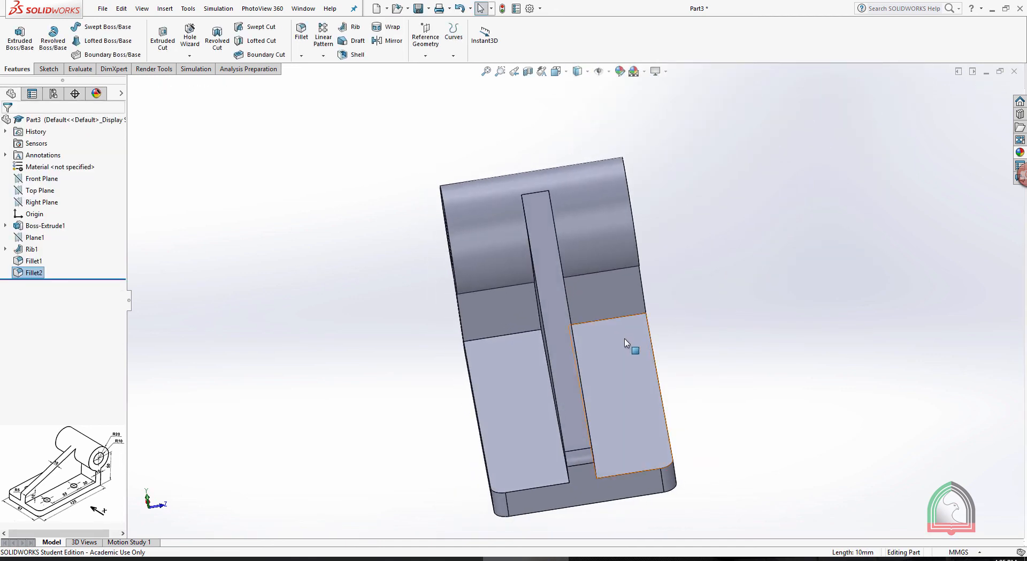
pyautogui.hotkey('alt', 'Tab')
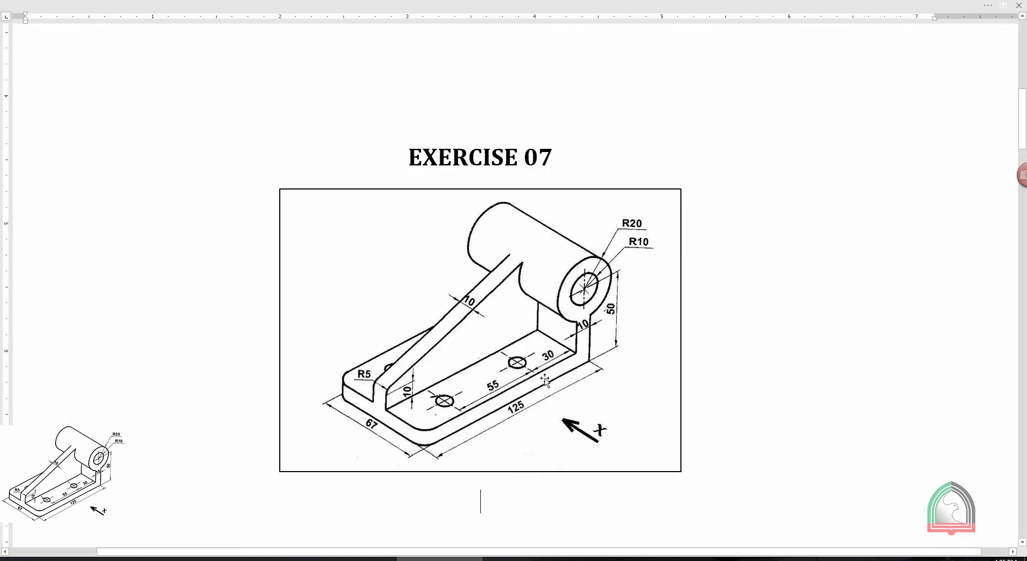
pyautogui.hotkey('alt', 'Tab')
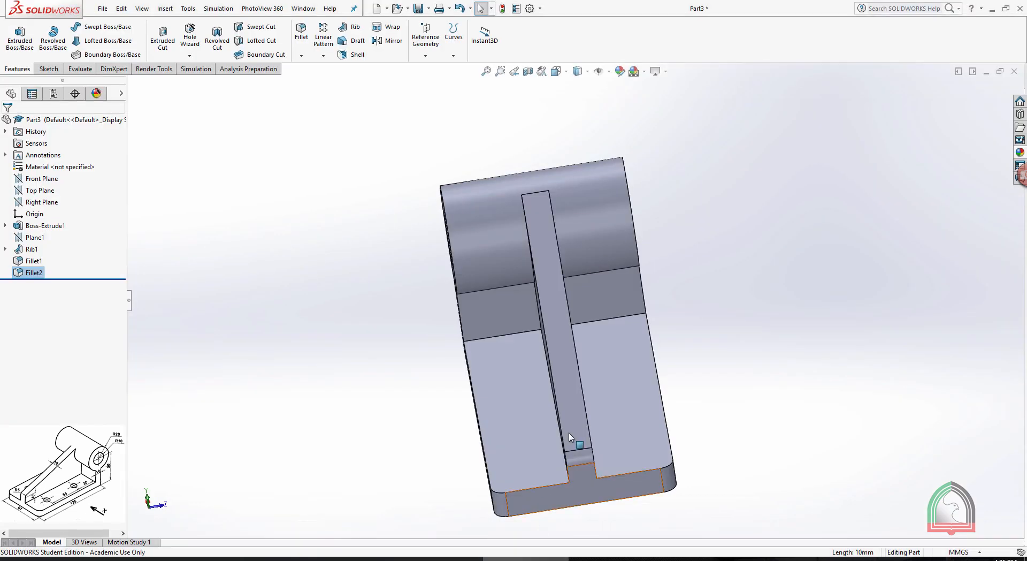
pyautogui.click(618, 385)
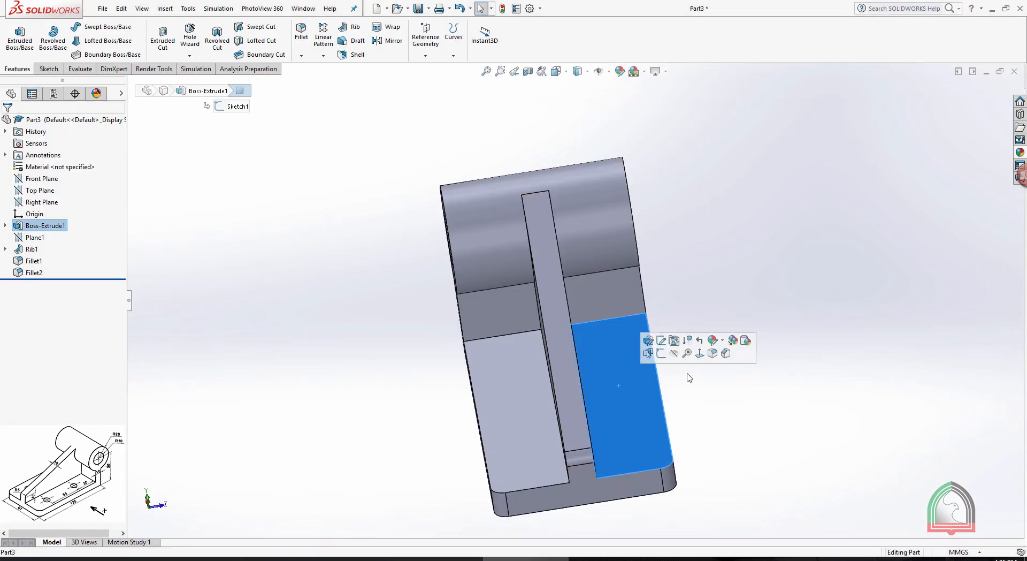
pyautogui.click(662, 354)
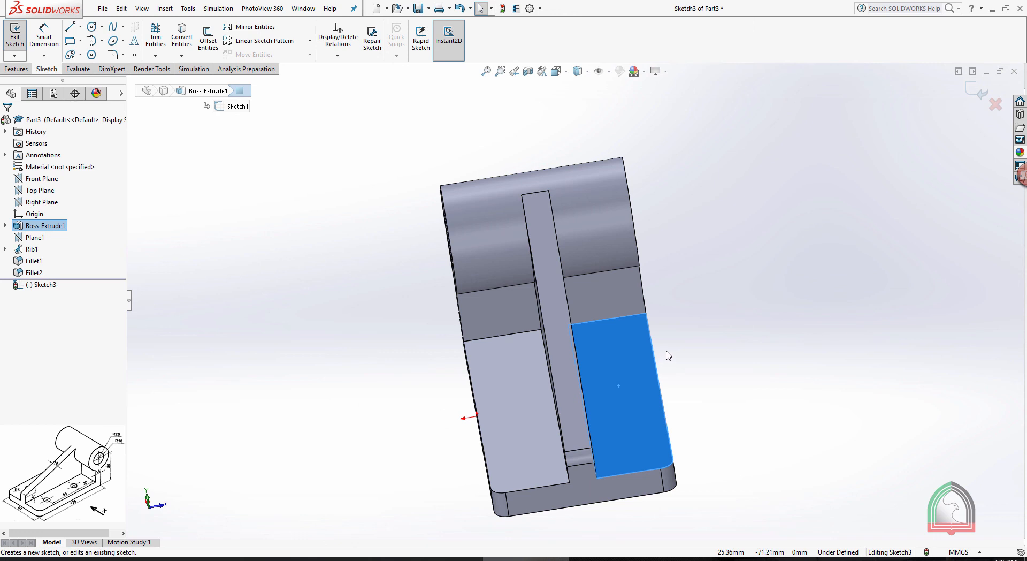
pyautogui.press('space')
pyautogui.click(715, 423)
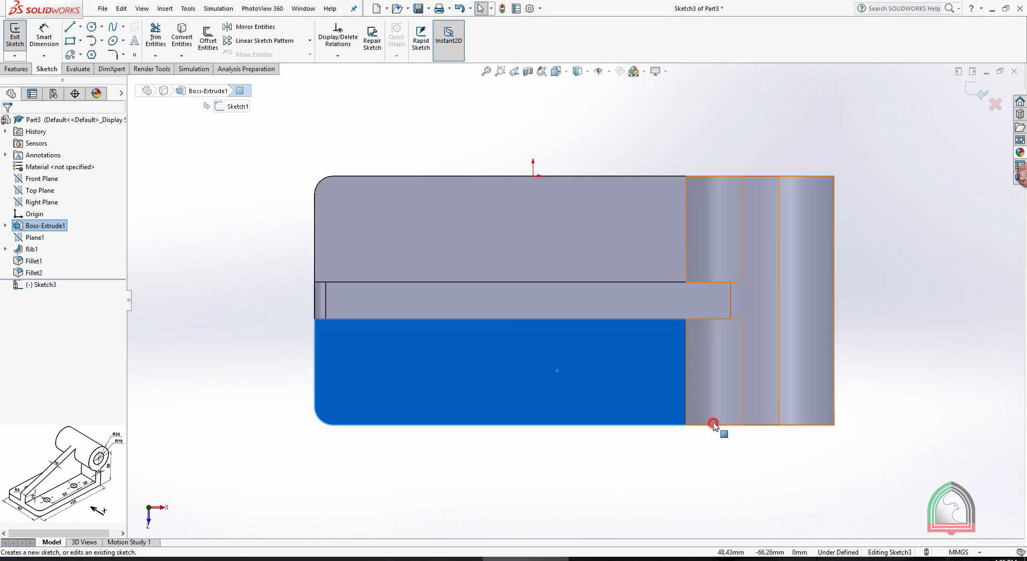
pyautogui.click(478, 125)
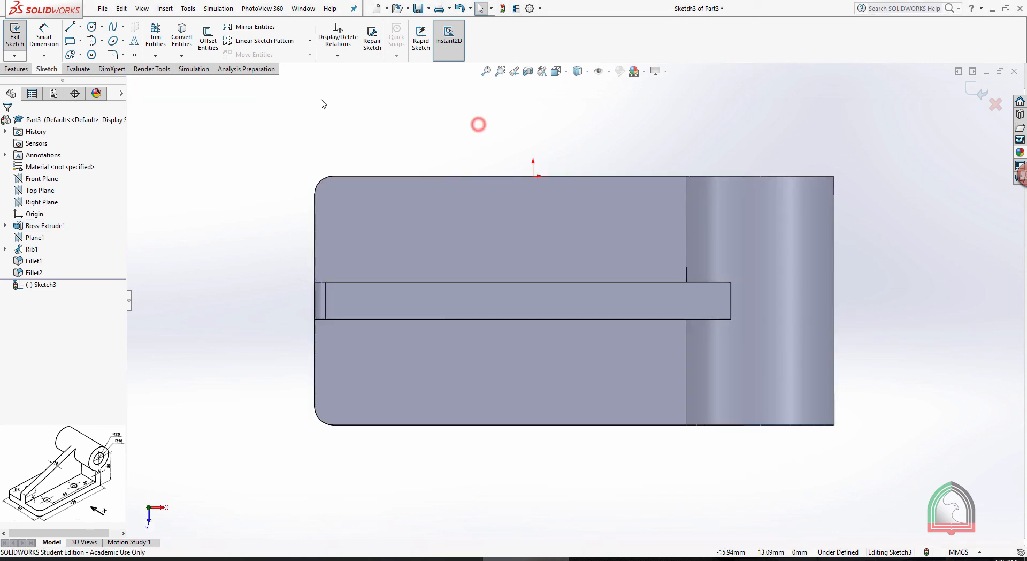
# Sketch a circle of 8 mm diameter on the base face between the rib and the long edge, and dimension its diameter
pyautogui.click(91, 26)
pyautogui.click(611, 374)
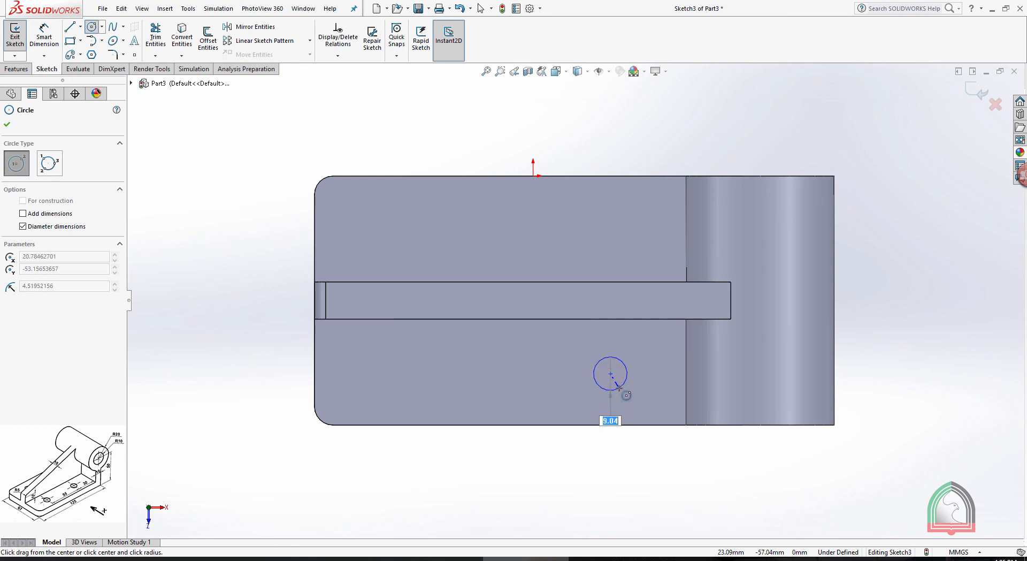
pyautogui.write('8')
pyautogui.press('Return')
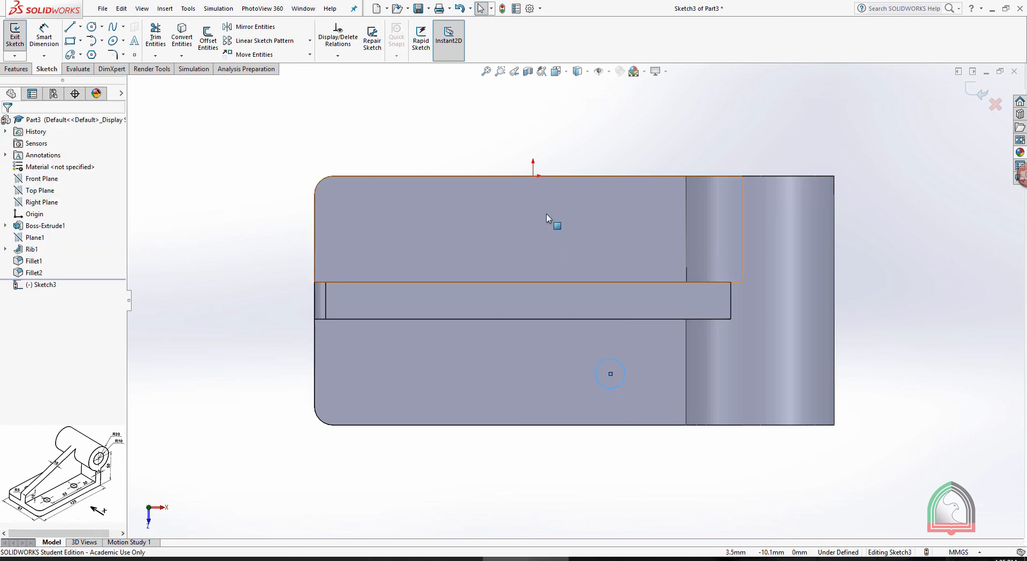
pyautogui.click(31, 37)
pyautogui.click(599, 364)
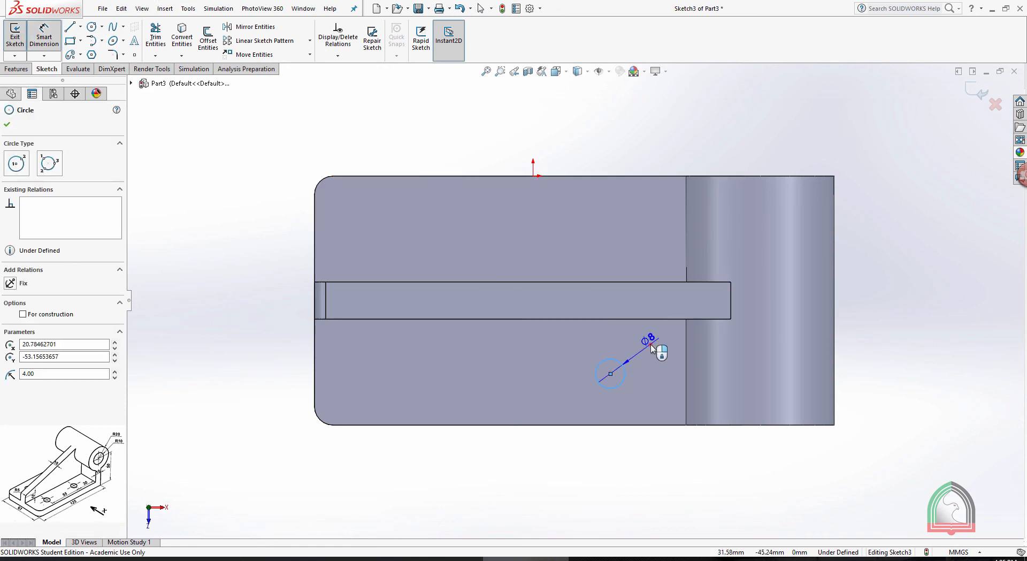
pyautogui.click(648, 343)
pyautogui.click(605, 343)
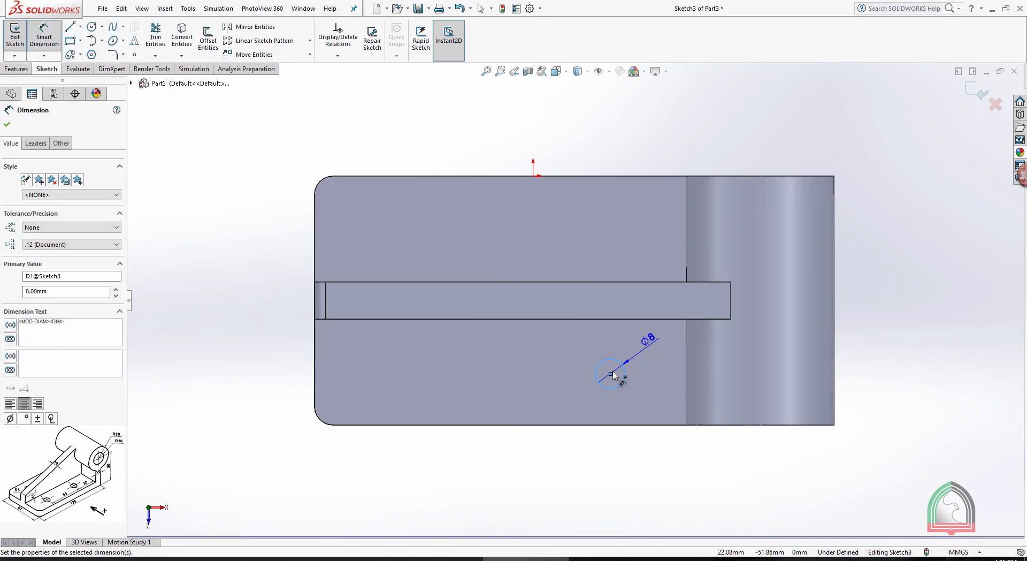
# Dimension the circle's centre 10 mm from the base's adjacent long edge
pyautogui.click(610, 373)
pyautogui.click(624, 426)
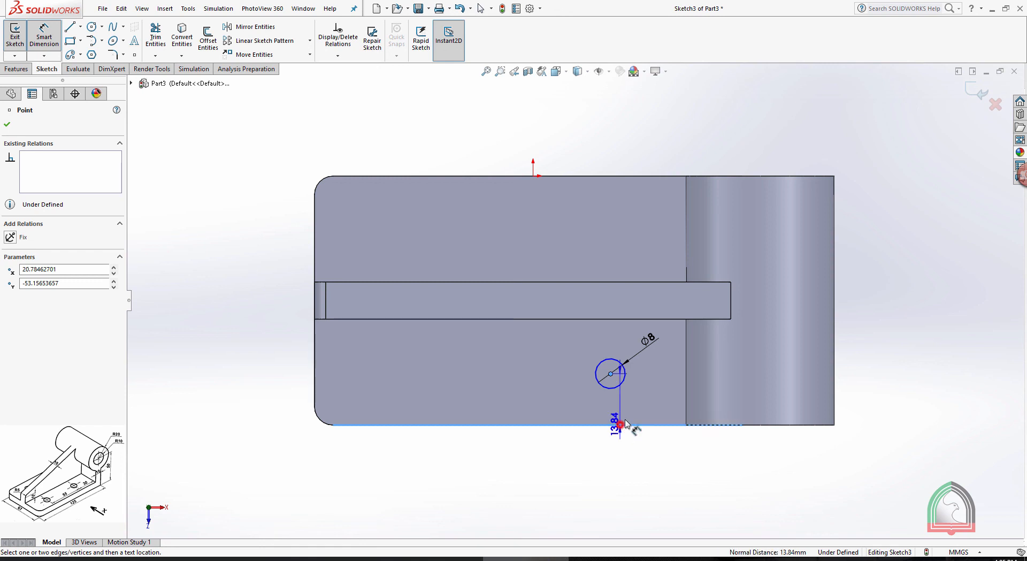
pyautogui.click(634, 409)
pyautogui.write('10')
pyautogui.press('Return')
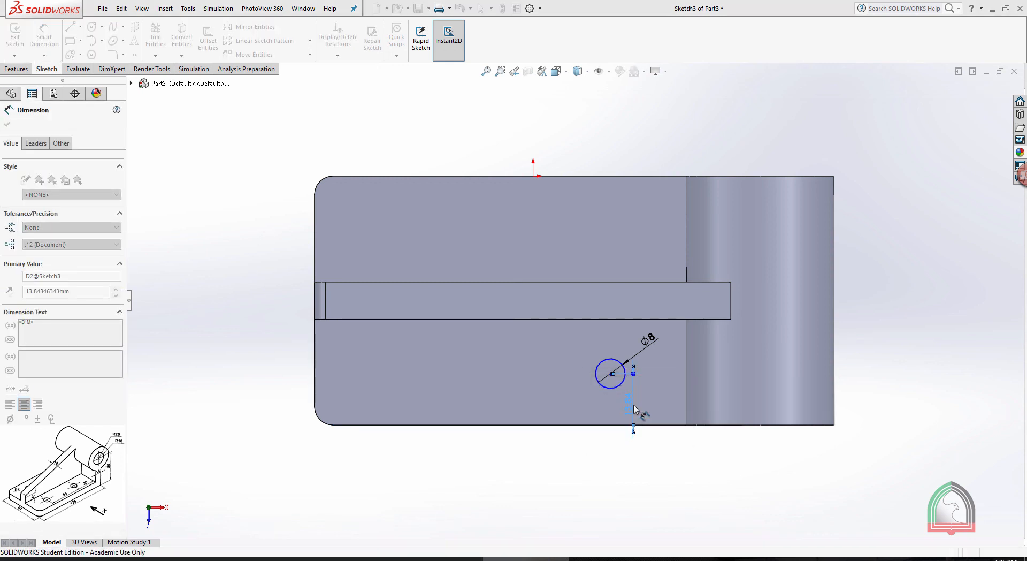
pyautogui.click(932, 320)
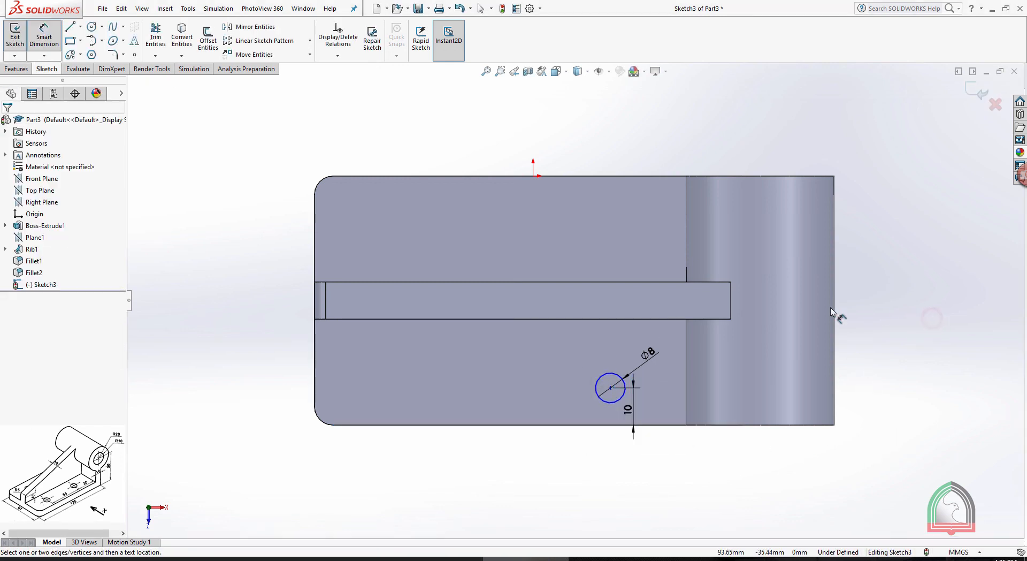
# Copy the circle with its dimensions from its centre to a point about 48 mm away, straight towards the base's free end
pyautogui.click(310, 54)
pyautogui.click(253, 80)
pyautogui.moveTo(647, 410); pyautogui.dragTo(556, 353)
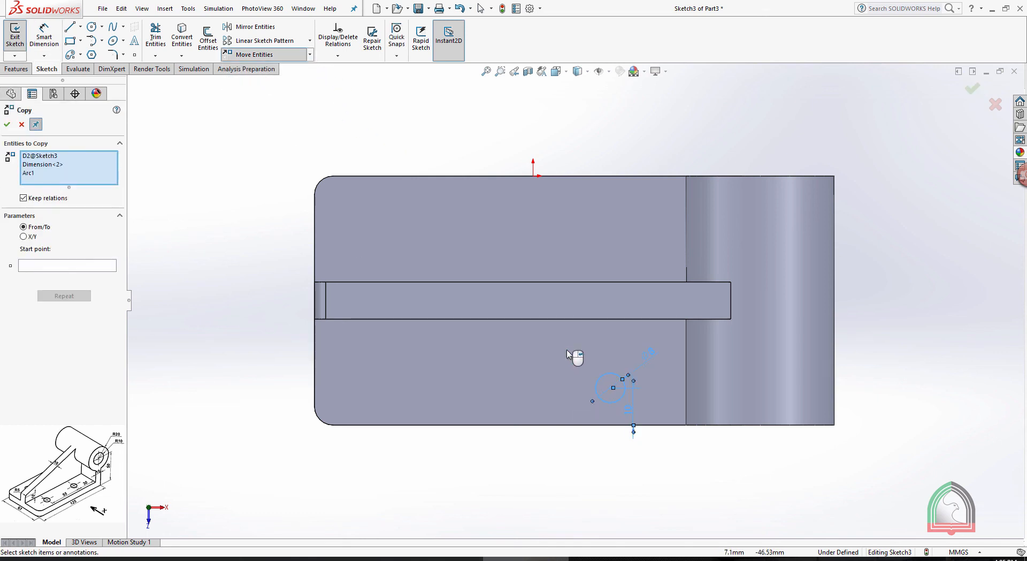
pyautogui.click(66, 265)
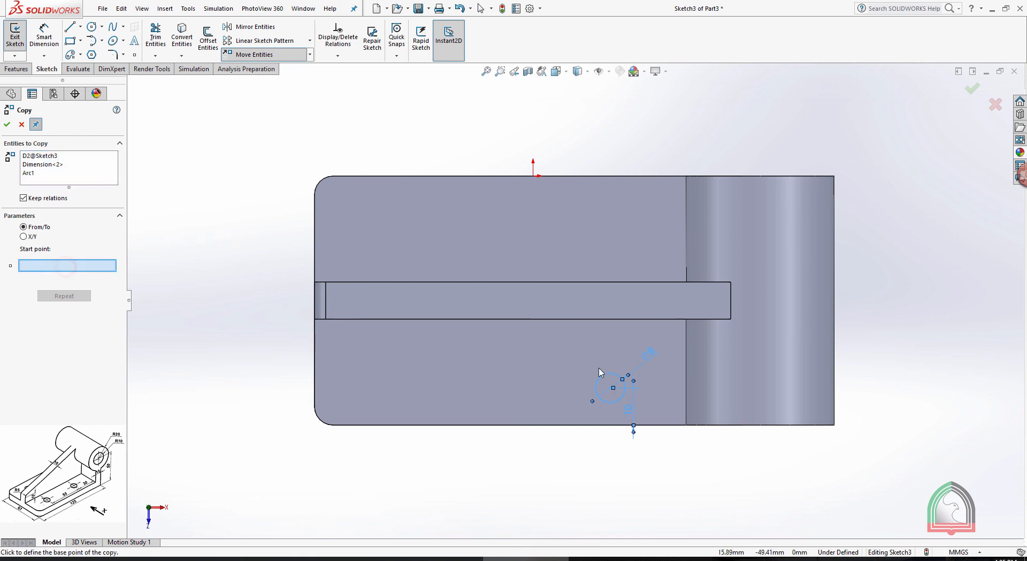
pyautogui.click(612, 388)
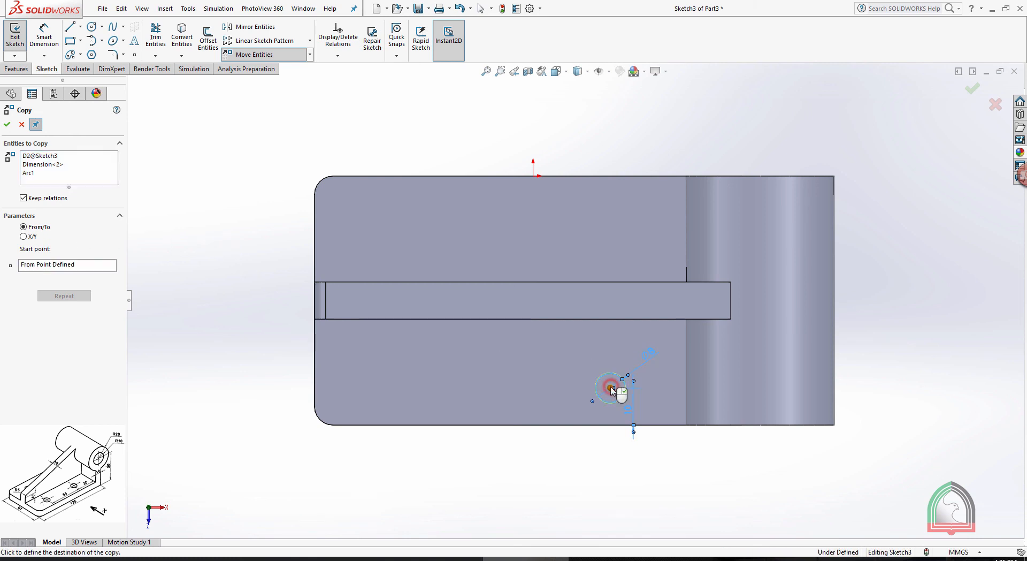
pyautogui.click(433, 388)
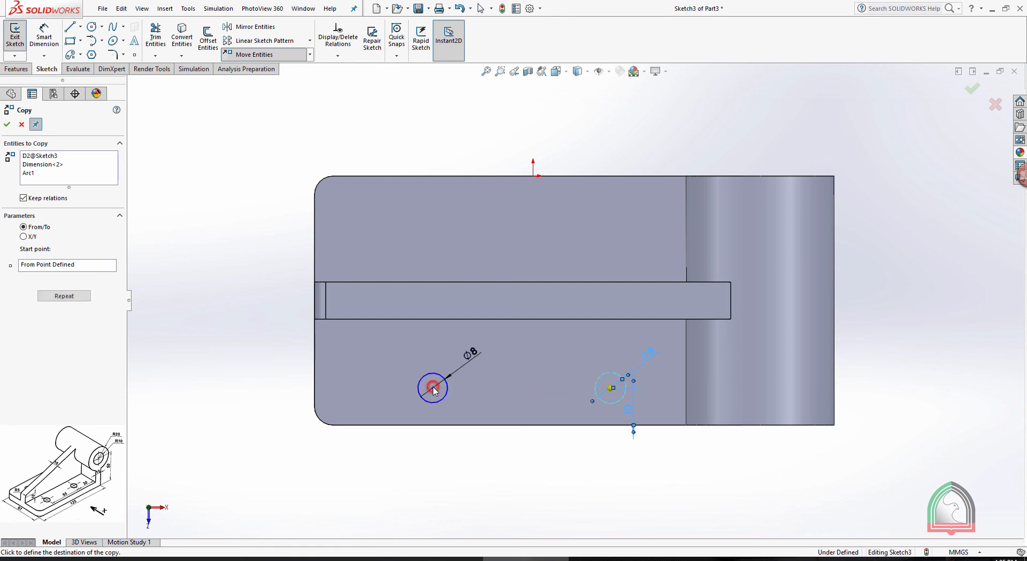
# Dimension the spacing between the two circle centres as 55 mm along the base
pyautogui.click(44, 35)
pyautogui.click(611, 387)
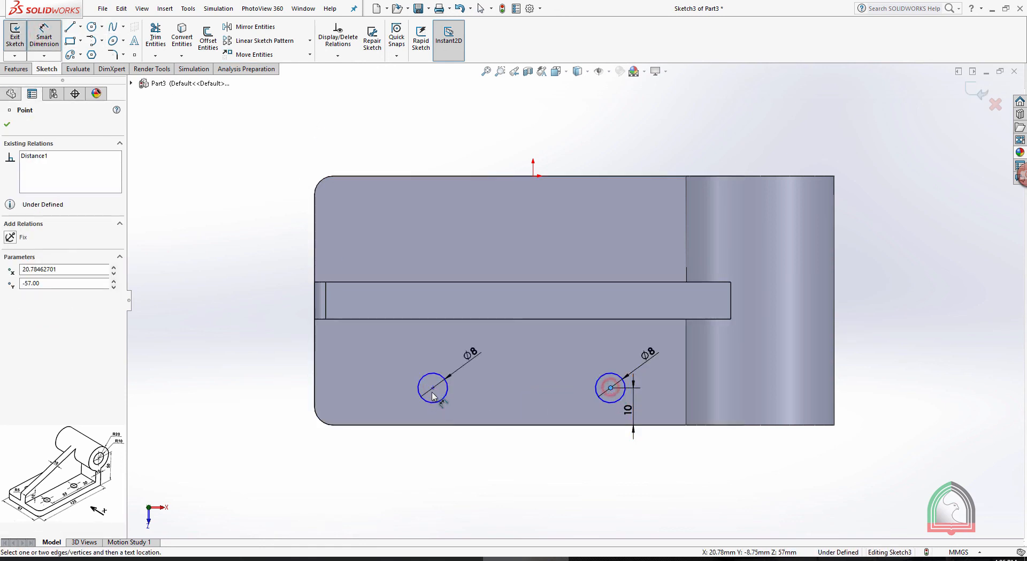
pyautogui.click(433, 388)
pyautogui.click(523, 407)
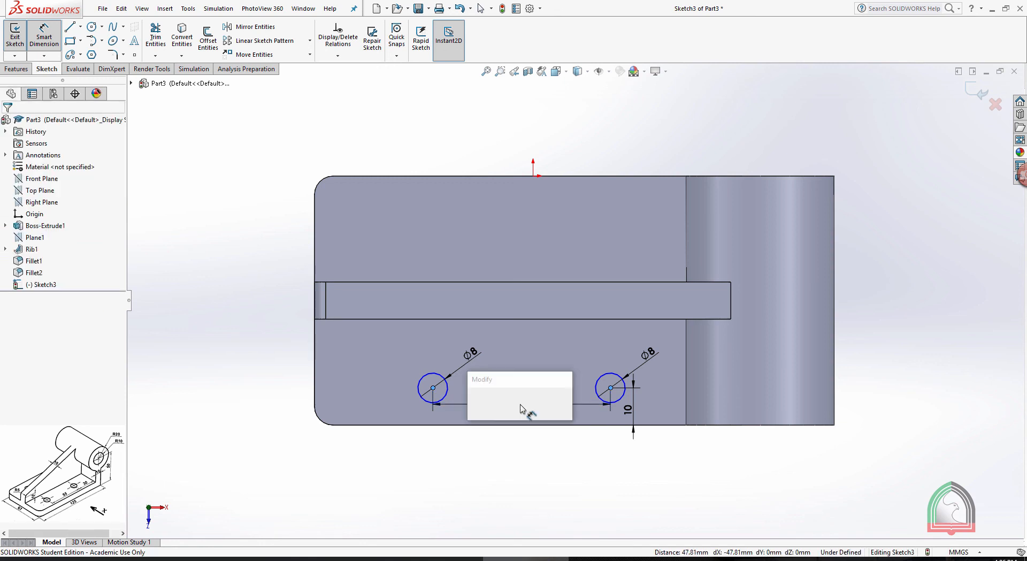
pyautogui.write('55')
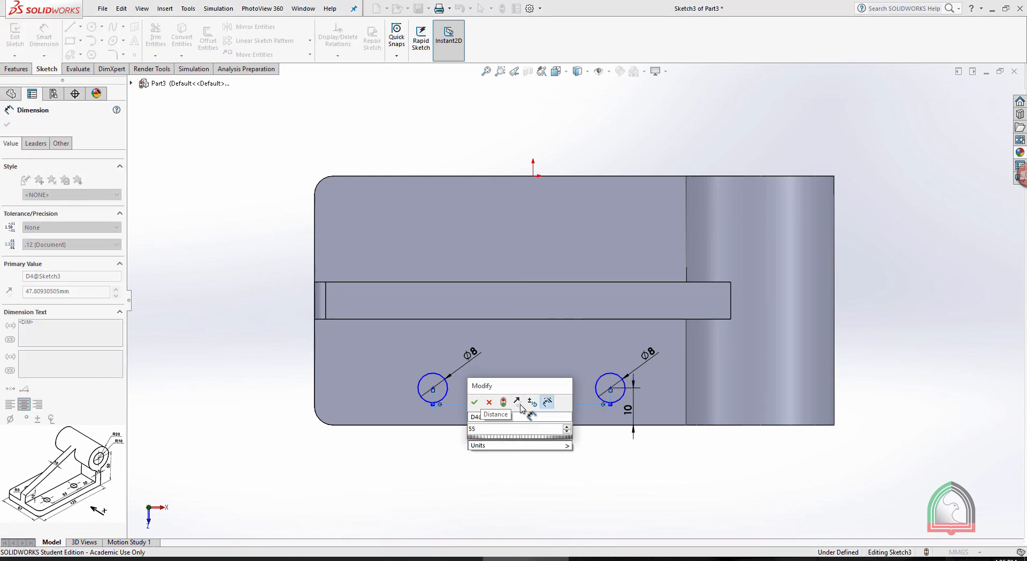
pyautogui.press('Return')
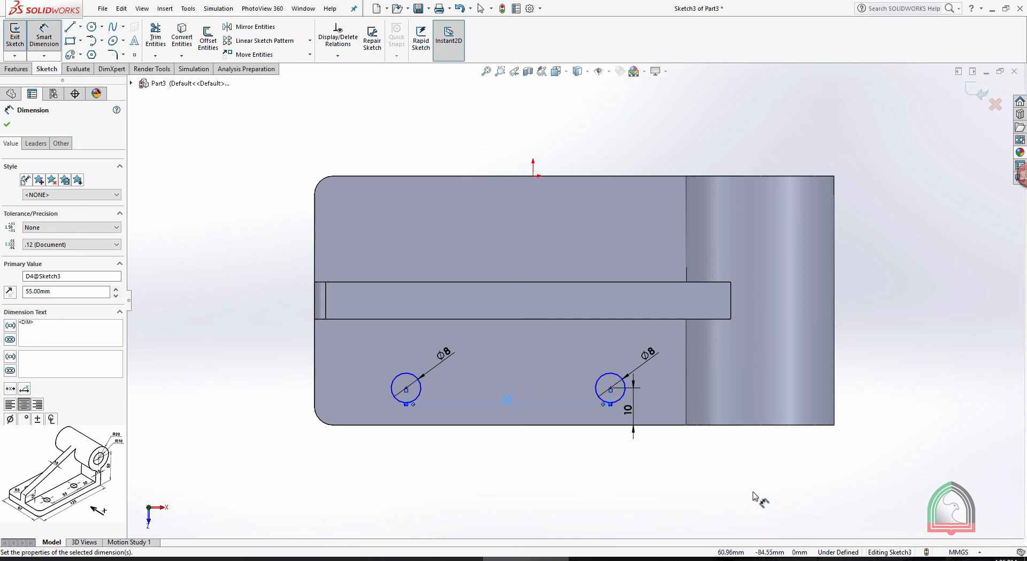
# Check the hole position in the Exercise 07 drawing and display the model with hidden lines visible, viewed face-on to the sketch
pyautogui.click(439, 555)
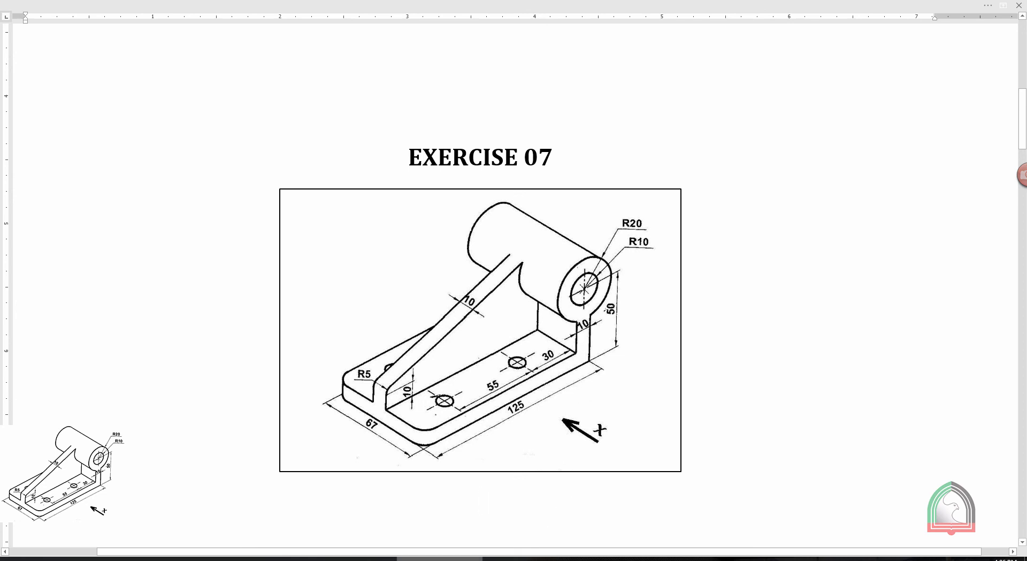
pyautogui.click(522, 558)
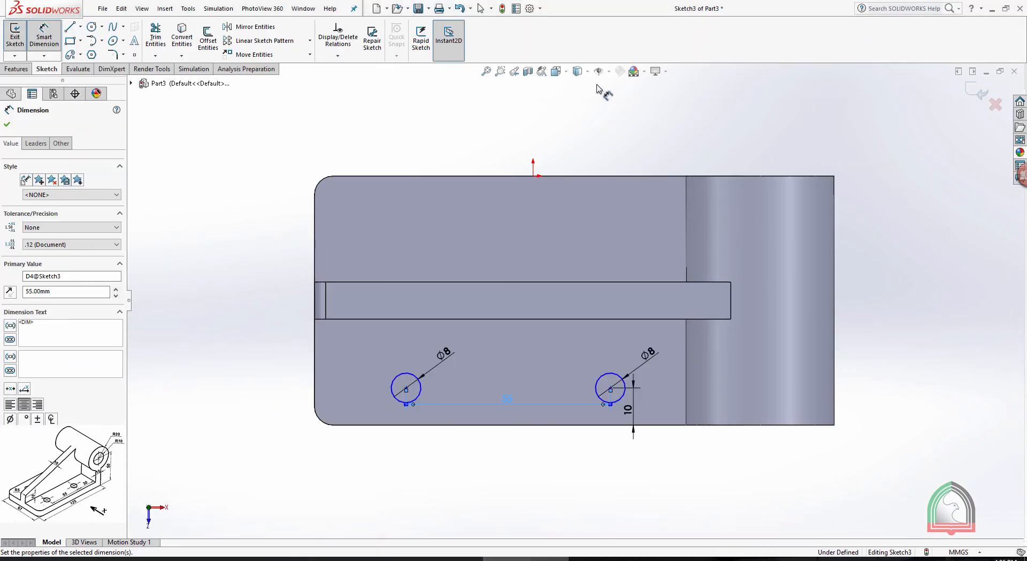
pyautogui.click(578, 72)
pyautogui.click(579, 117)
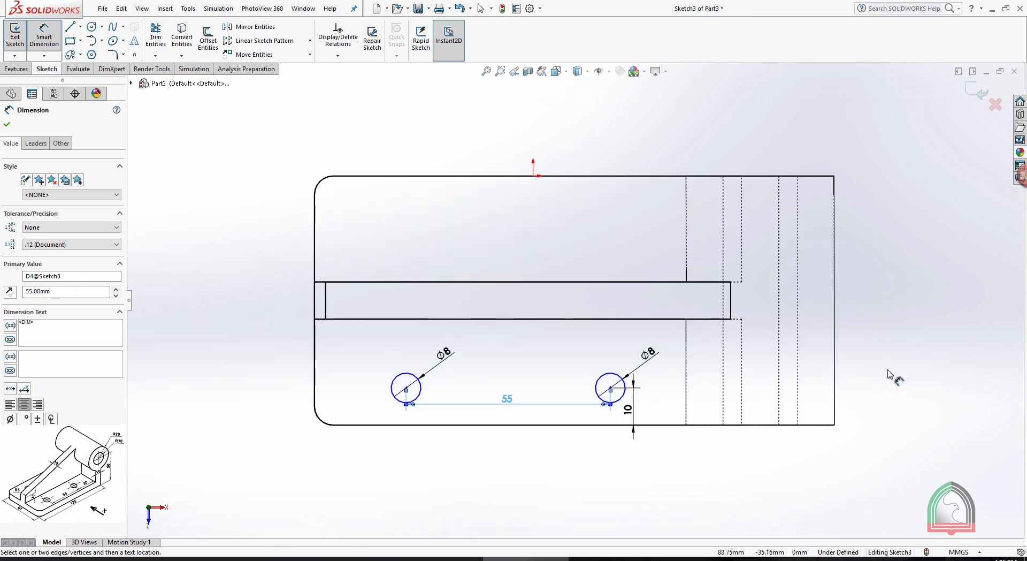
pyautogui.moveTo(870, 400); pyautogui.dragTo(871, 291, button='middle')
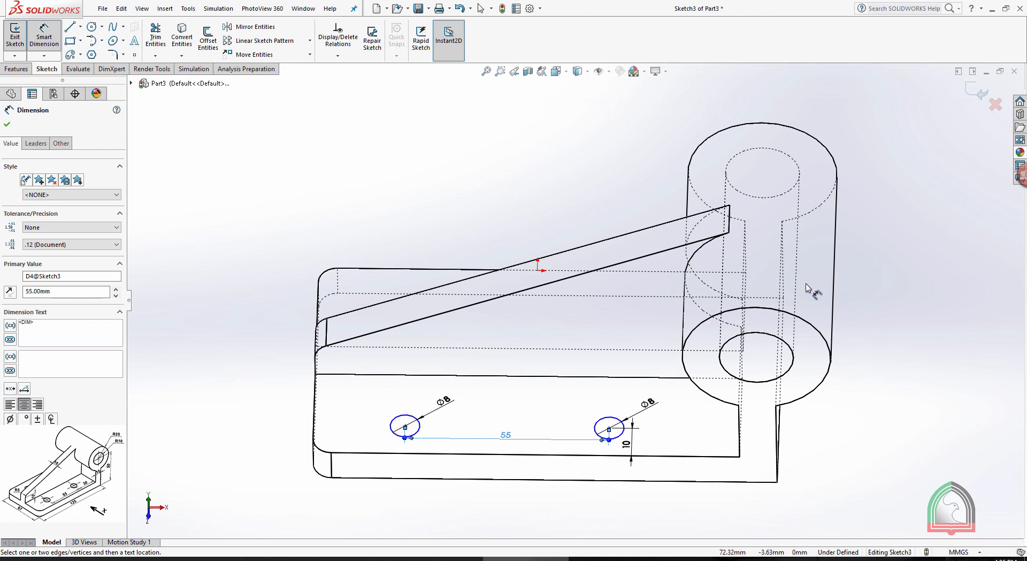
pyautogui.press('space')
pyautogui.click(853, 358)
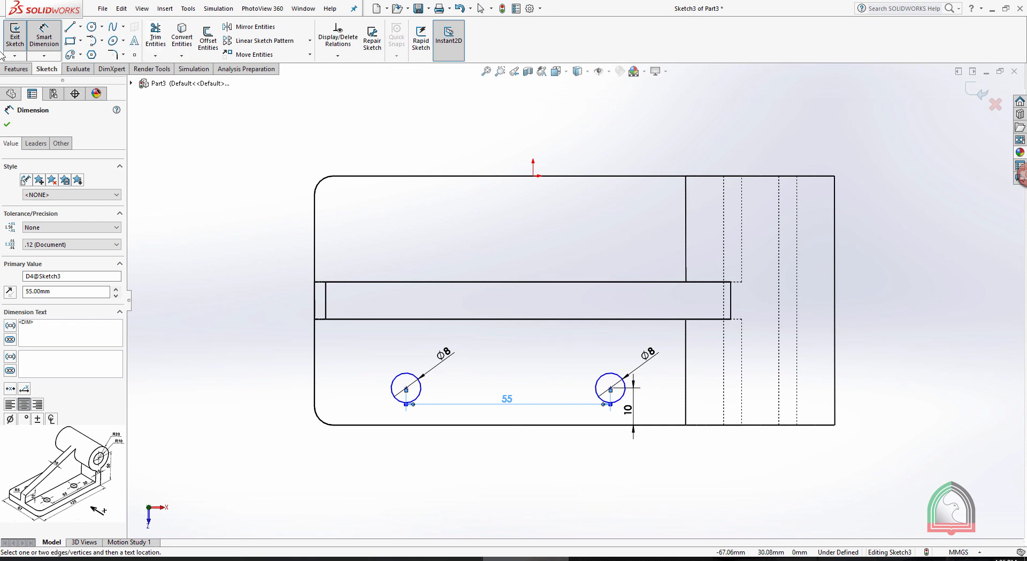
# Dimension the centre of the circle nearer the boss 30 mm from the hidden inner edge of the upright wall
pyautogui.click(742, 397)
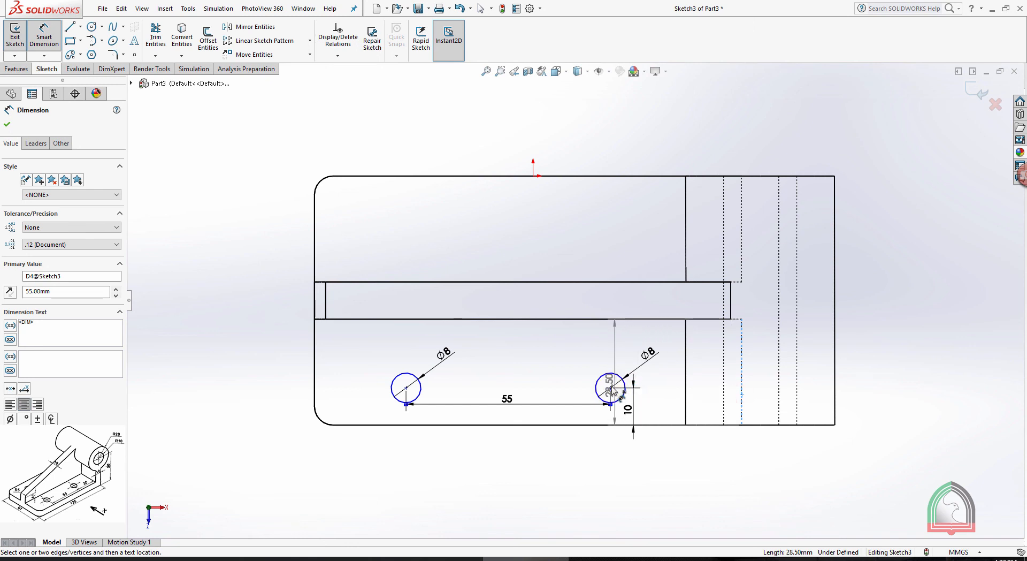
pyautogui.click(610, 387)
pyautogui.click(665, 394)
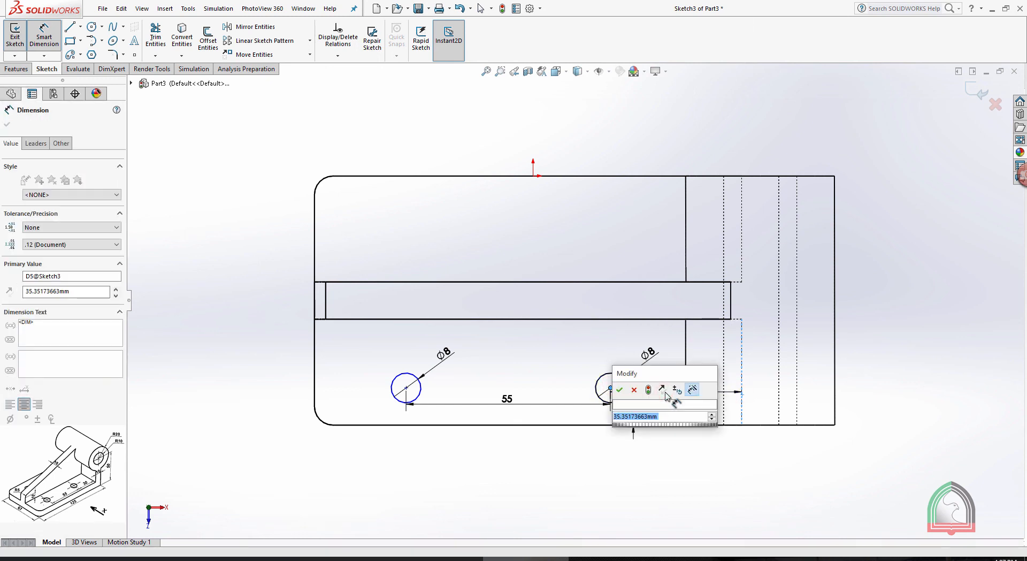
pyautogui.write('30')
pyautogui.press('Return')
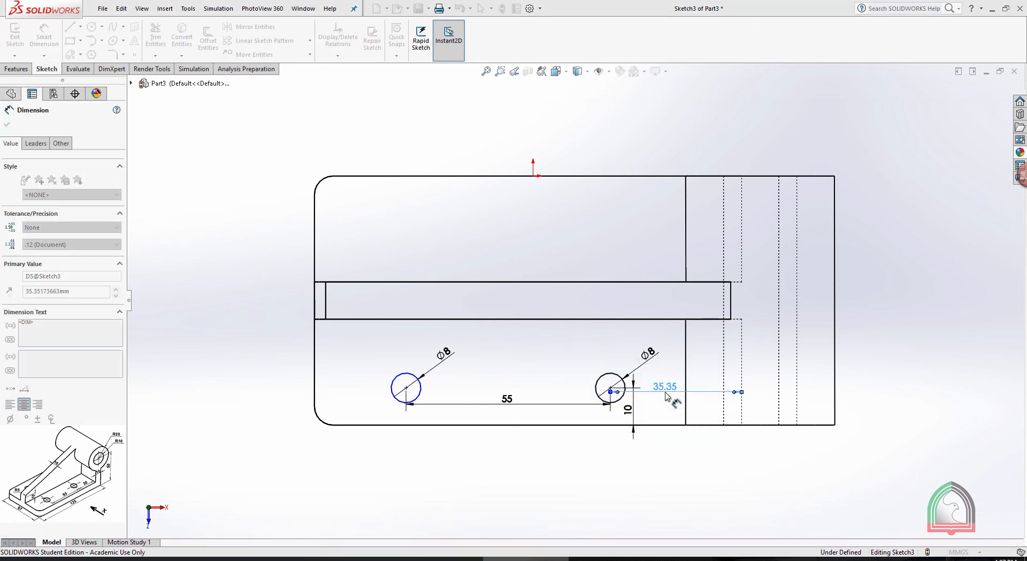
pyautogui.click(660, 474)
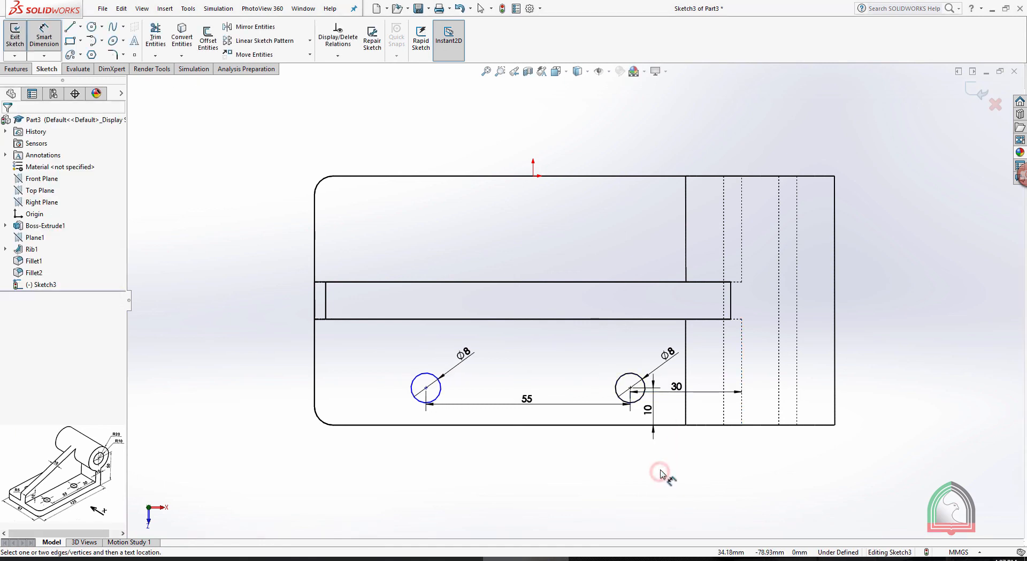
# Close the sketch, cut both circles through the base with a blind depth of 67 mm, and restore the shaded-with-edges display
pyautogui.click(977, 91)
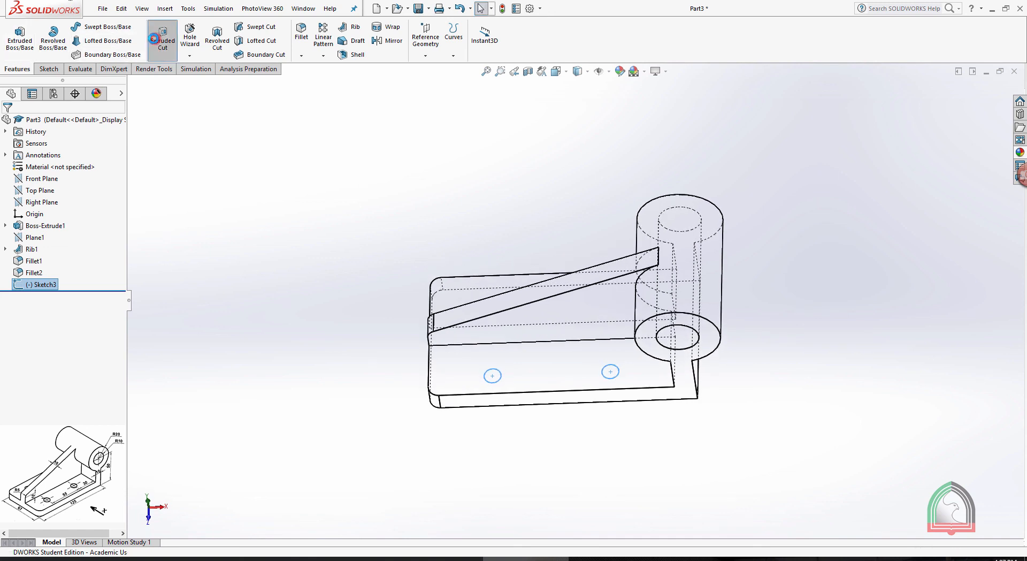
pyautogui.click(162, 38)
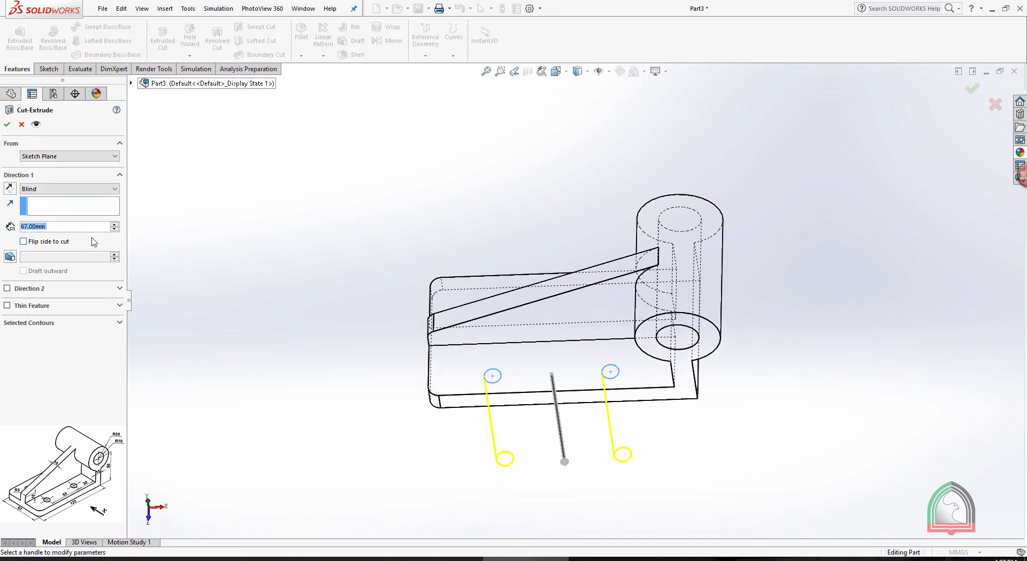
pyautogui.click(7, 124)
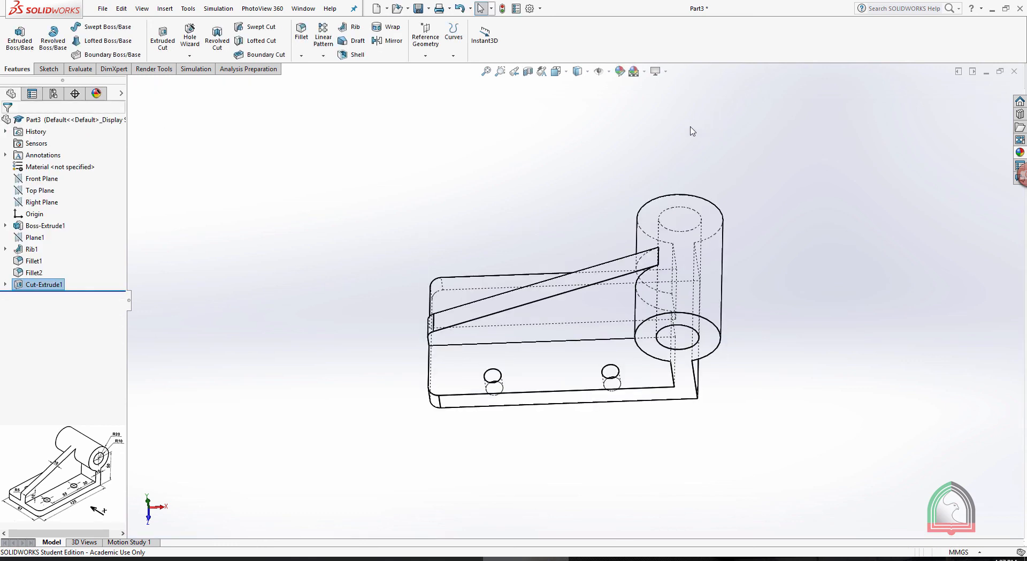
pyautogui.click(582, 75)
pyautogui.click(583, 91)
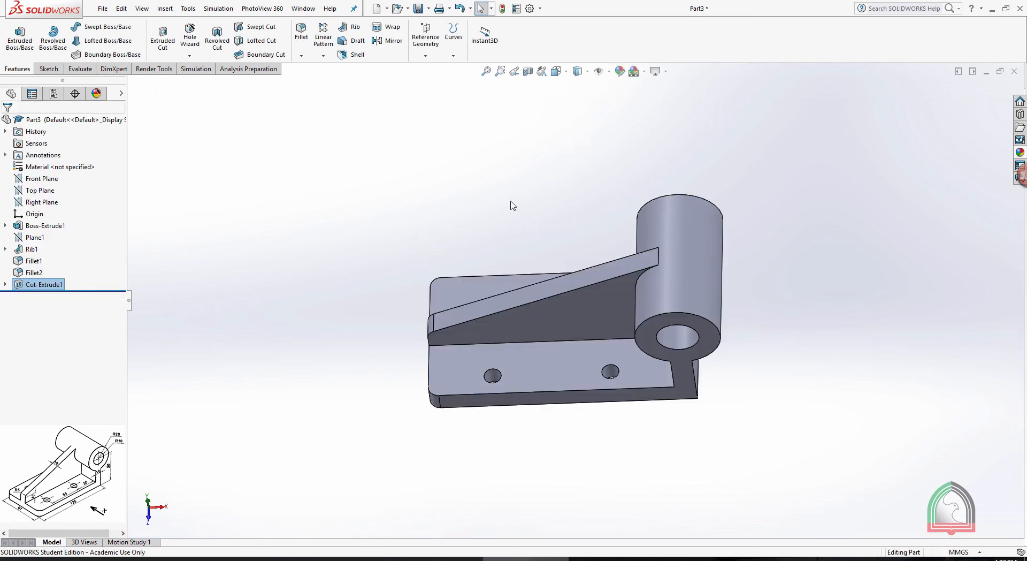
# Show Plane1 and mirror the hole cut about it to the base's other side of the rib
pyautogui.moveTo(512, 205); pyautogui.dragTo(449, 274, button='middle')
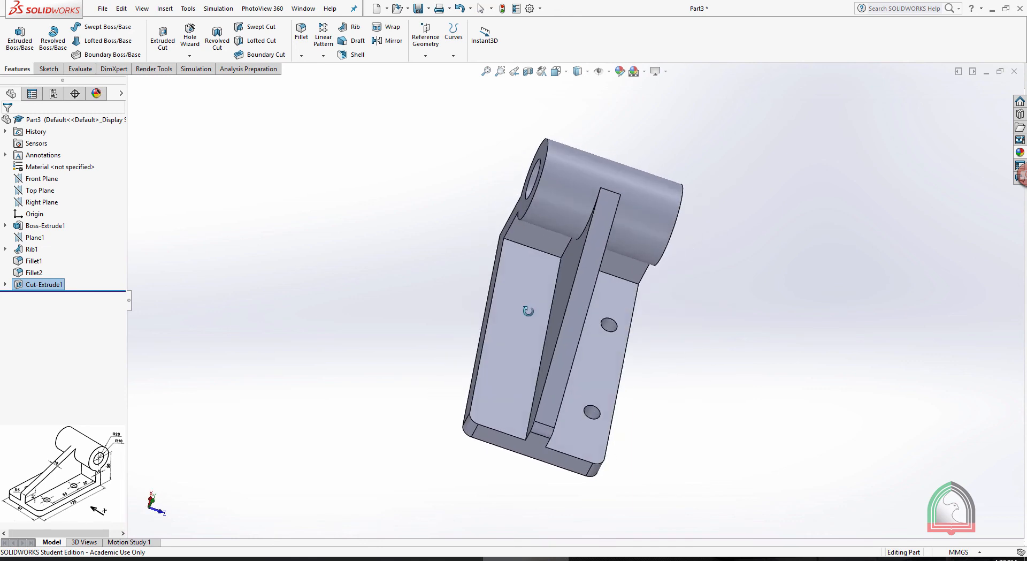
pyautogui.click(32, 239)
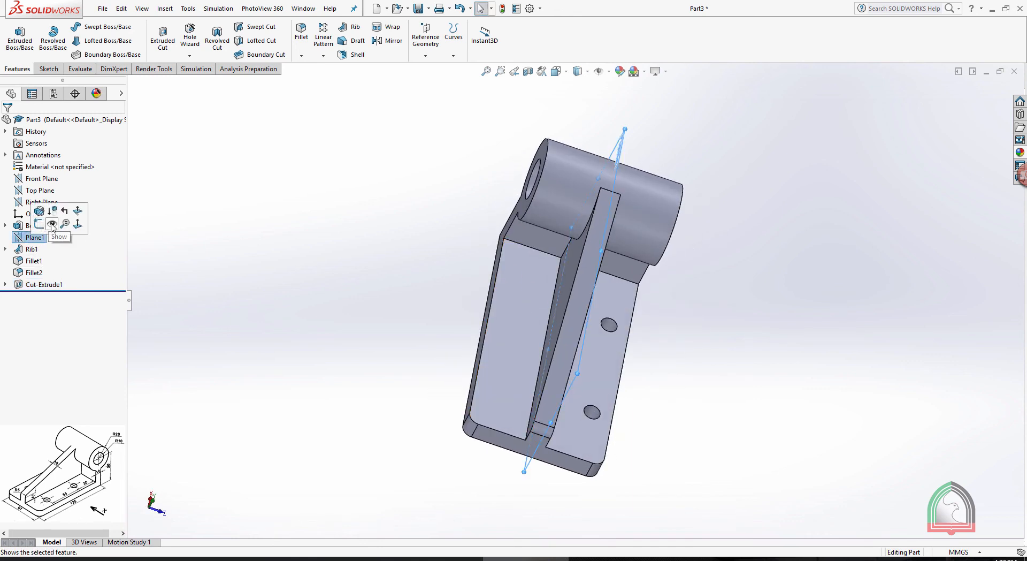
pyautogui.click(383, 168)
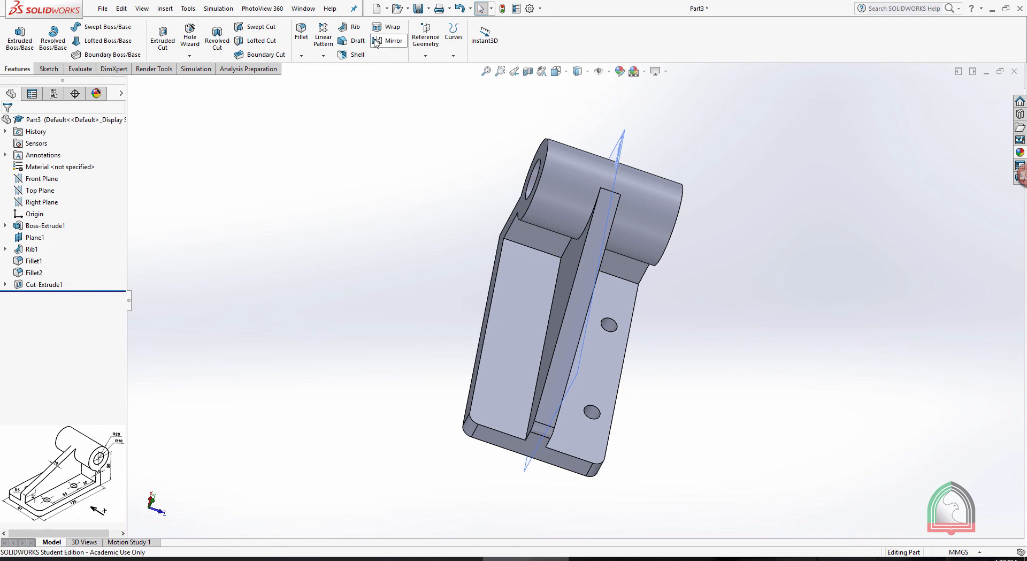
pyautogui.click(378, 41)
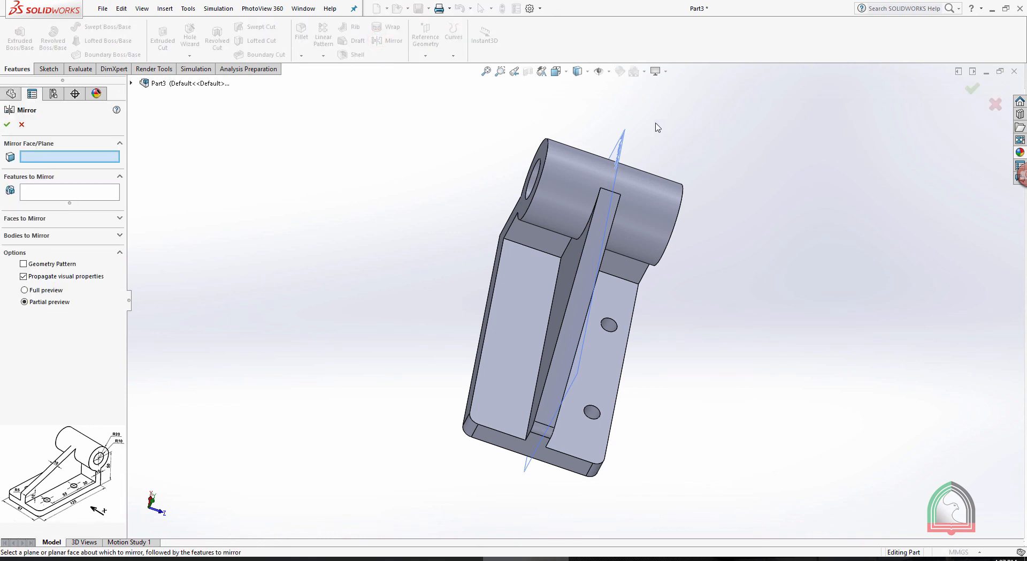
pyautogui.click(623, 143)
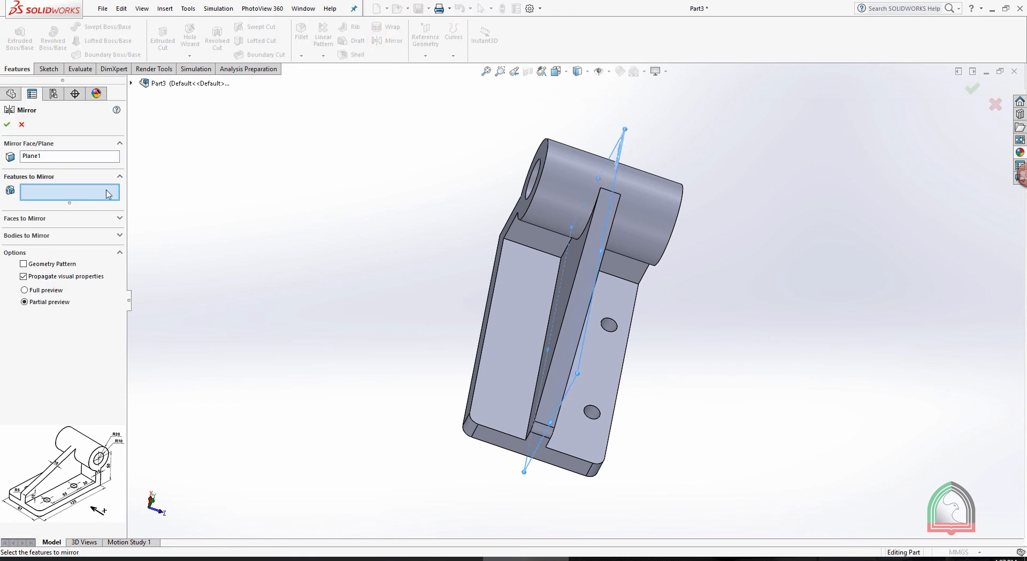
pyautogui.click(614, 323)
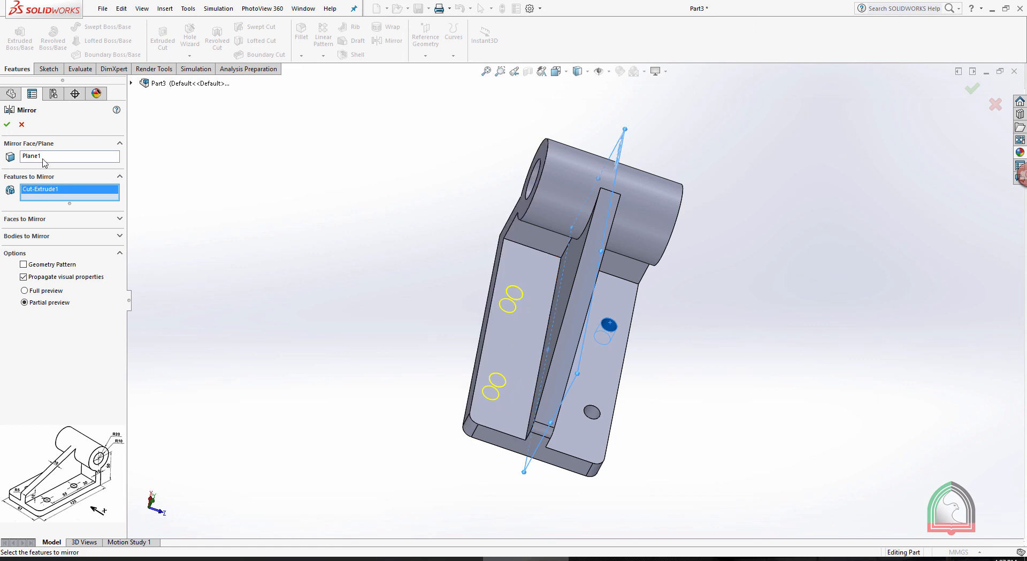
pyautogui.click(6, 126)
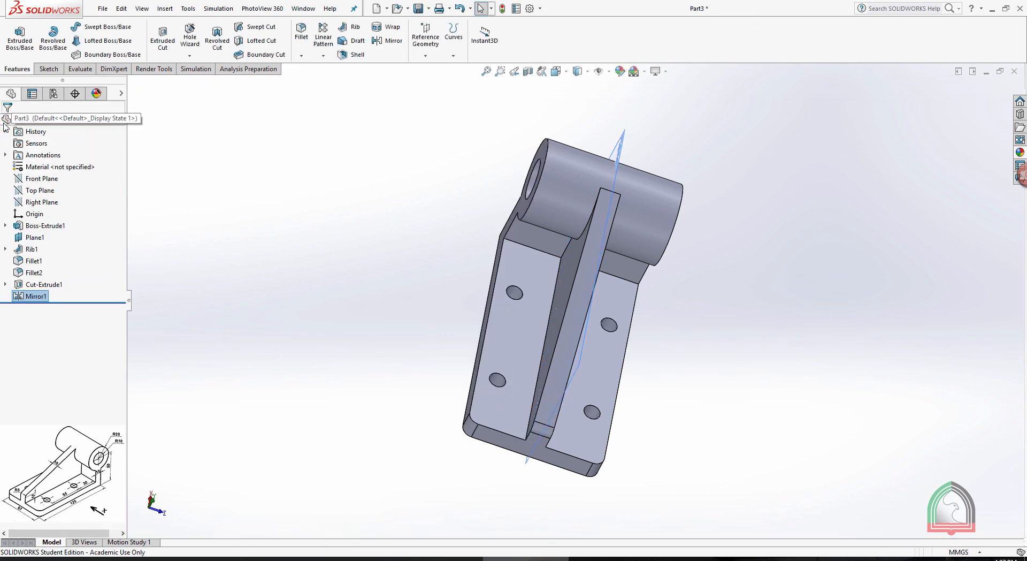
# Hide Plane1 and display the finished bracket in four views: front, left, top and trimetric
pyautogui.click(623, 153)
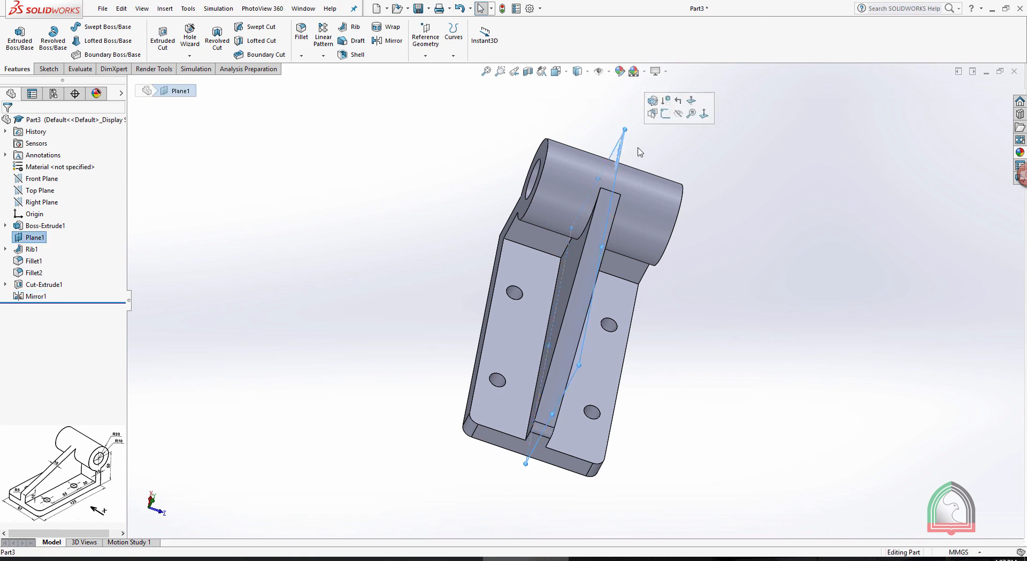
pyautogui.click(678, 114)
pyautogui.moveTo(679, 120); pyautogui.dragTo(751, 175, button='middle')
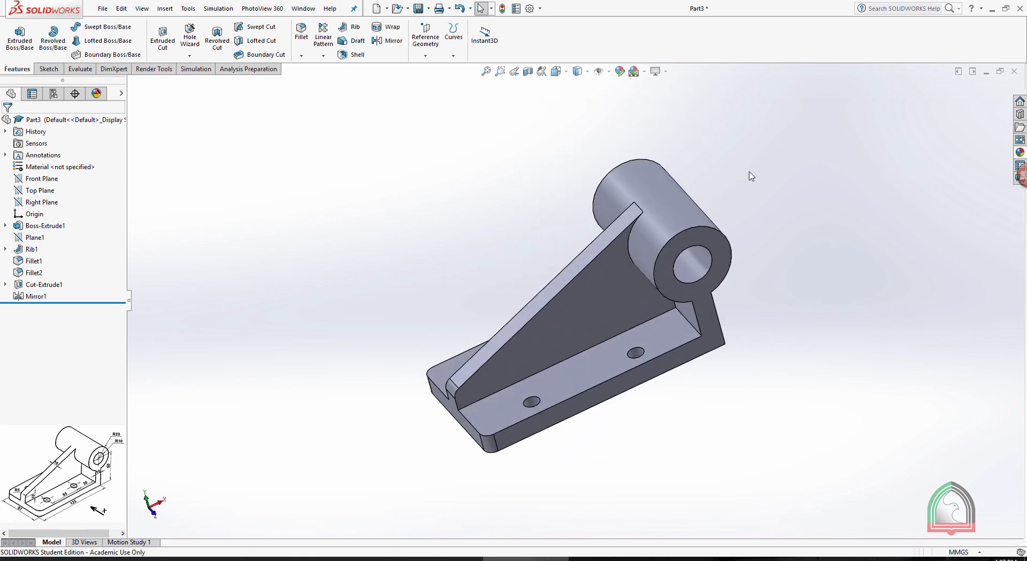
pyautogui.press('space')
pyautogui.click(753, 259)
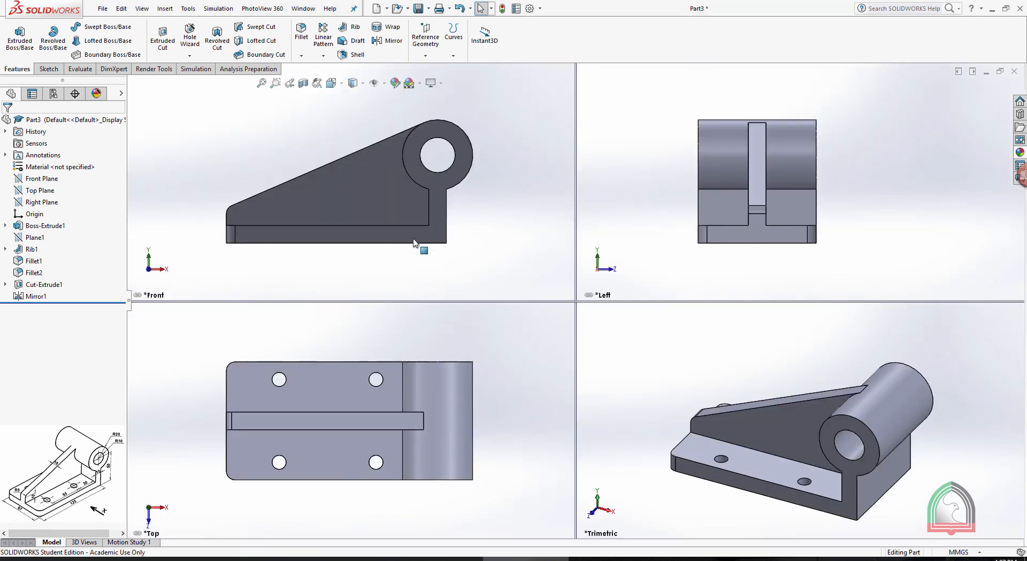
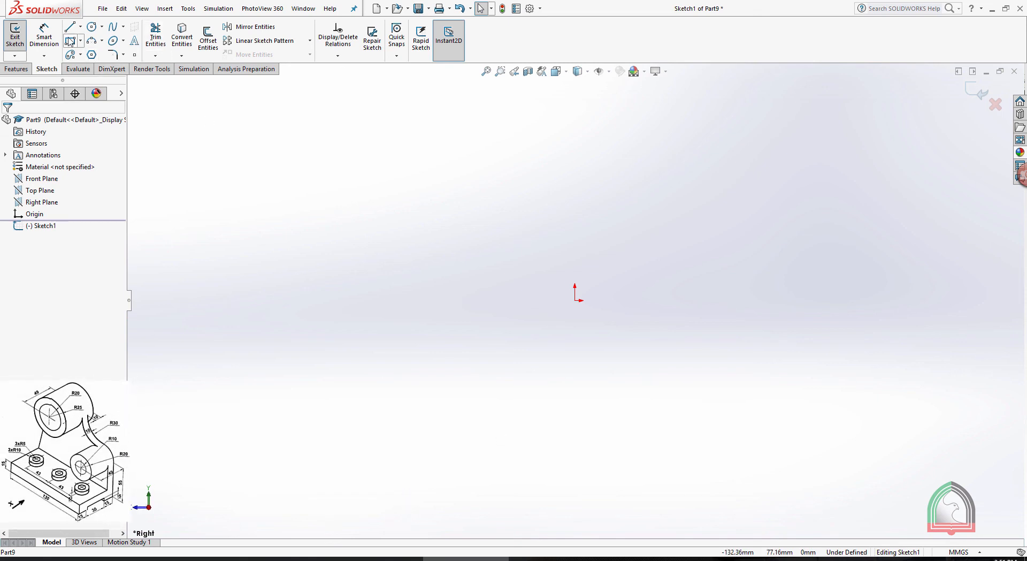
# Sketch a centre rectangle on the origin, 60 mm wide and 15 mm high, for the base's end profile
pyautogui.click(80, 41)
pyautogui.click(93, 64)
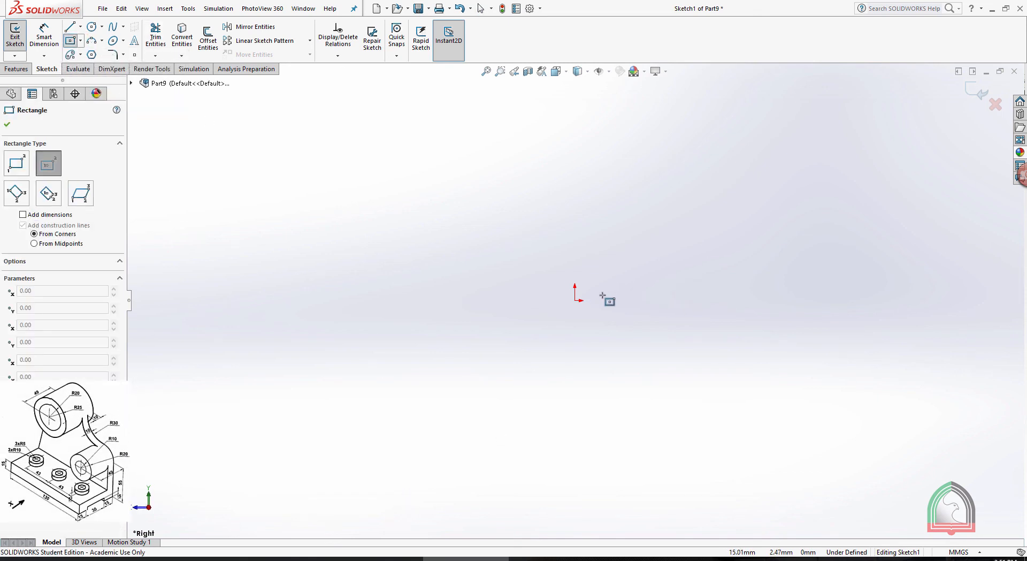
pyautogui.click(575, 300)
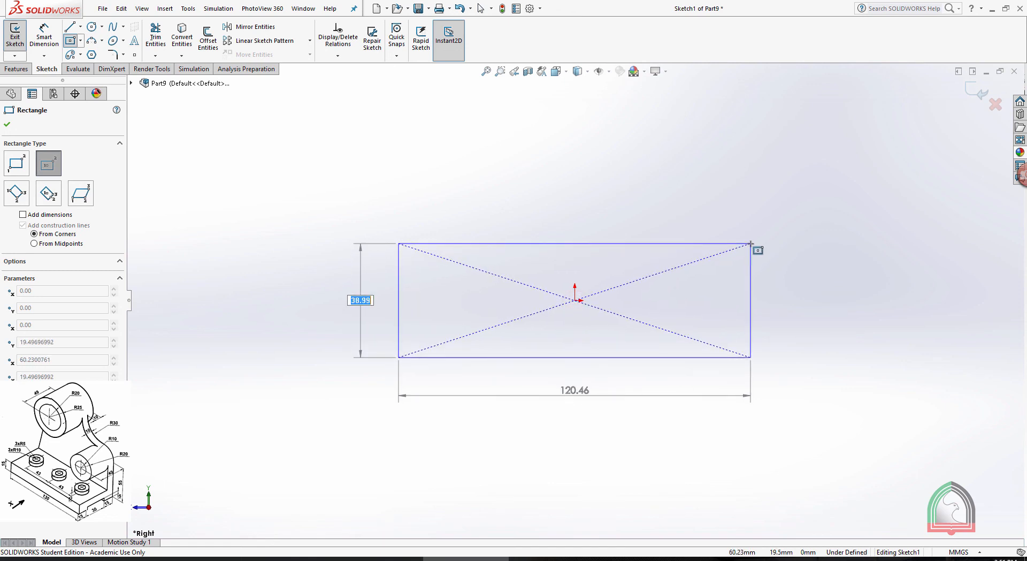
pyautogui.write('15')
pyautogui.press('Tab')
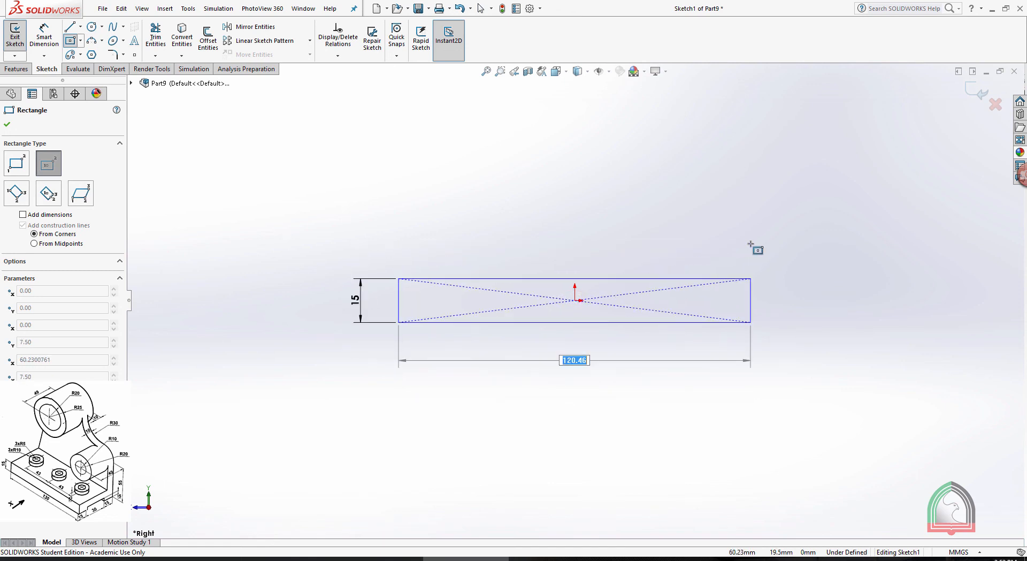
pyautogui.write('60')
pyautogui.press('Return')
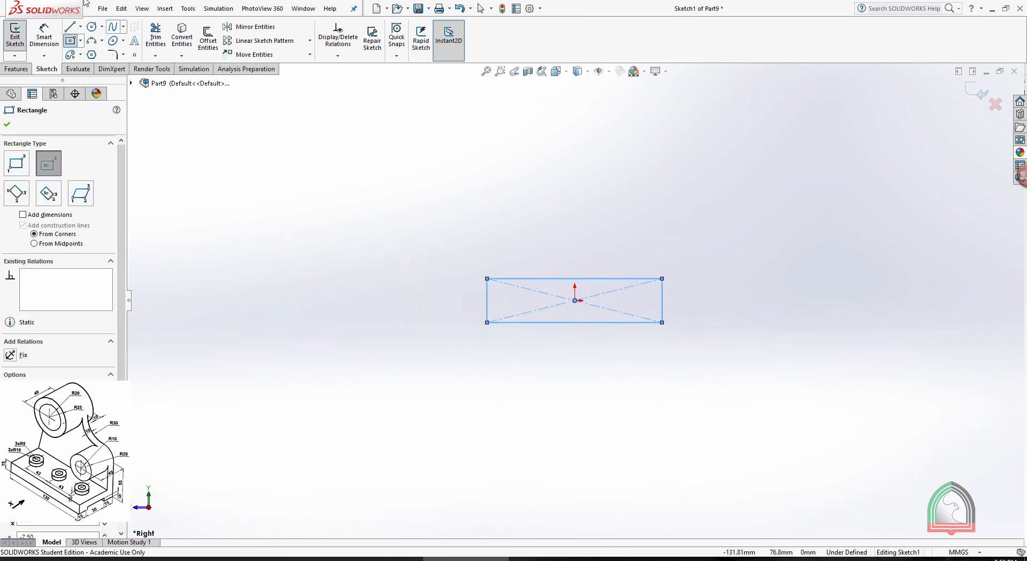
# Dimension the rectangle's height as 15 mm and its width as 60 mm
pyautogui.click(43, 38)
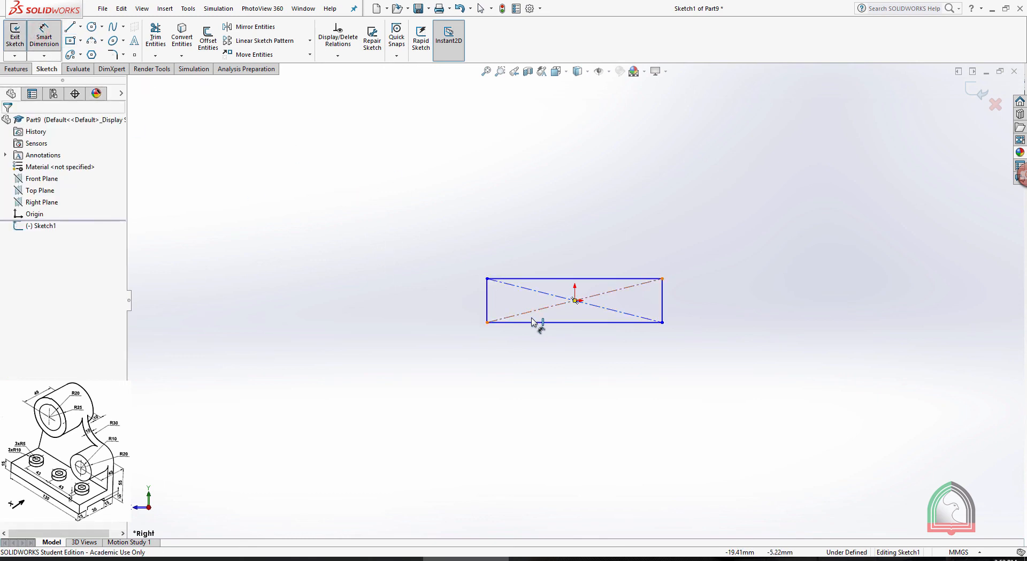
pyautogui.scroll(-2, 522, 321)
pyautogui.click(461, 275)
pyautogui.click(420, 289)
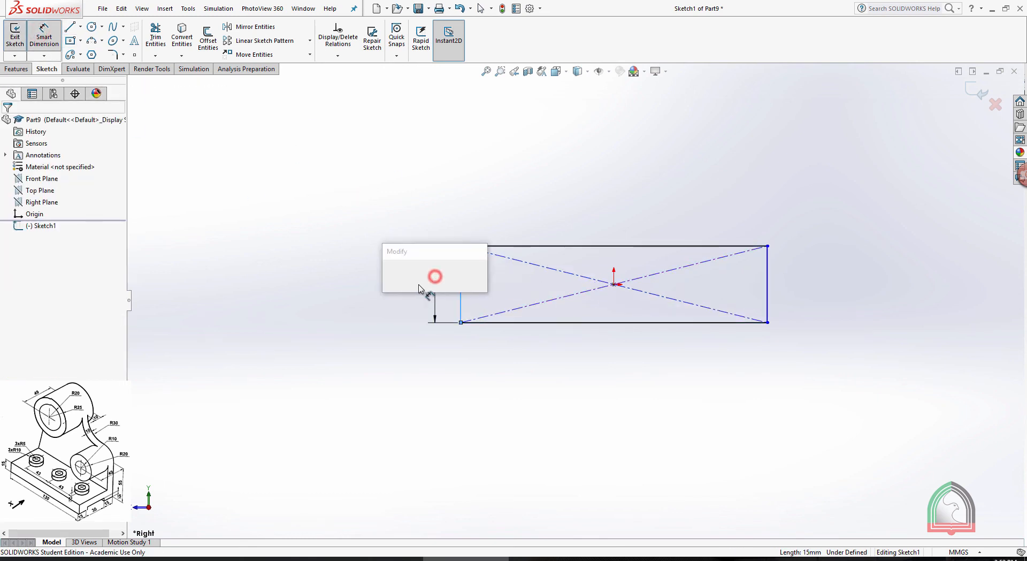
pyautogui.click(390, 274)
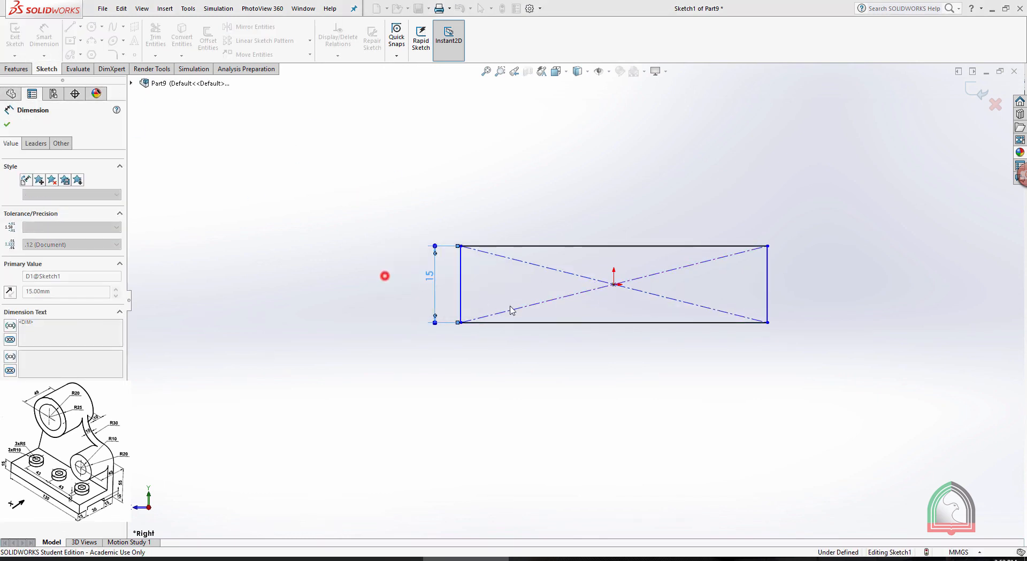
pyautogui.click(570, 325)
pyautogui.click(620, 400)
pyautogui.click(578, 402)
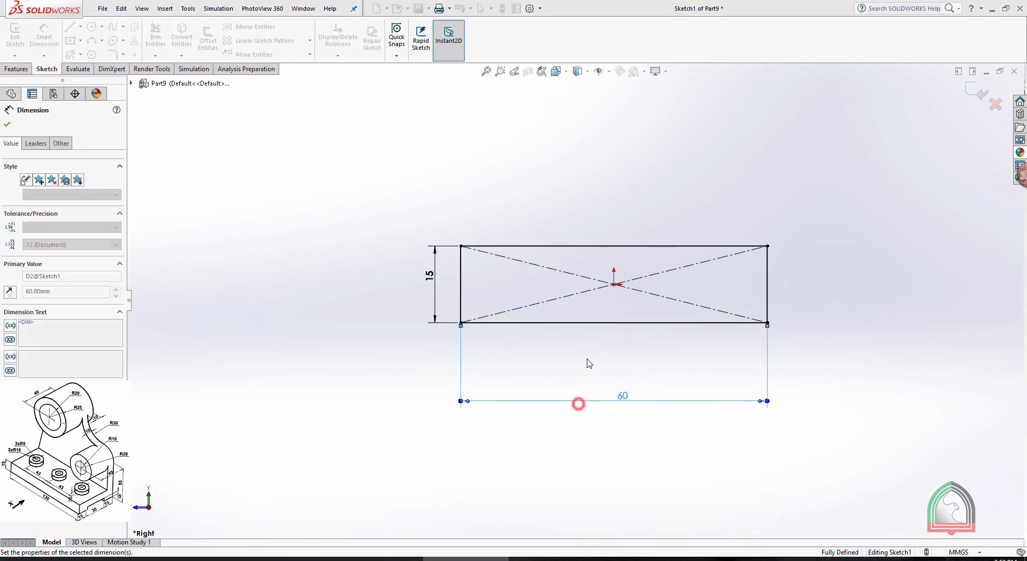
# Sketch a corner rectangle 30 mm wide and 5 mm high for the notch, rising from the profile's lower edge
pyautogui.click(80, 41)
pyautogui.click(101, 48)
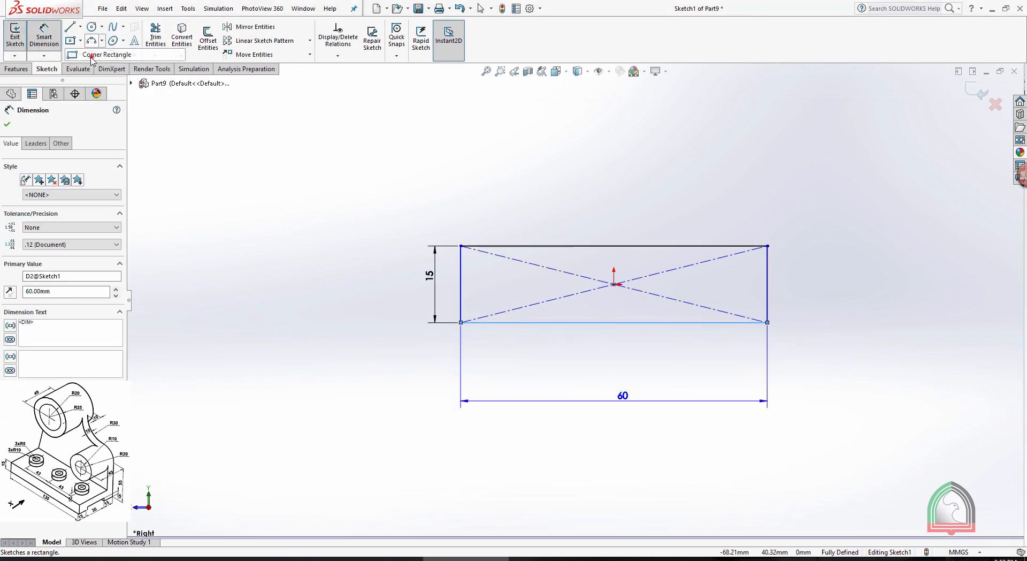
pyautogui.click(686, 323)
pyautogui.press('Tab')
pyautogui.press('Return')
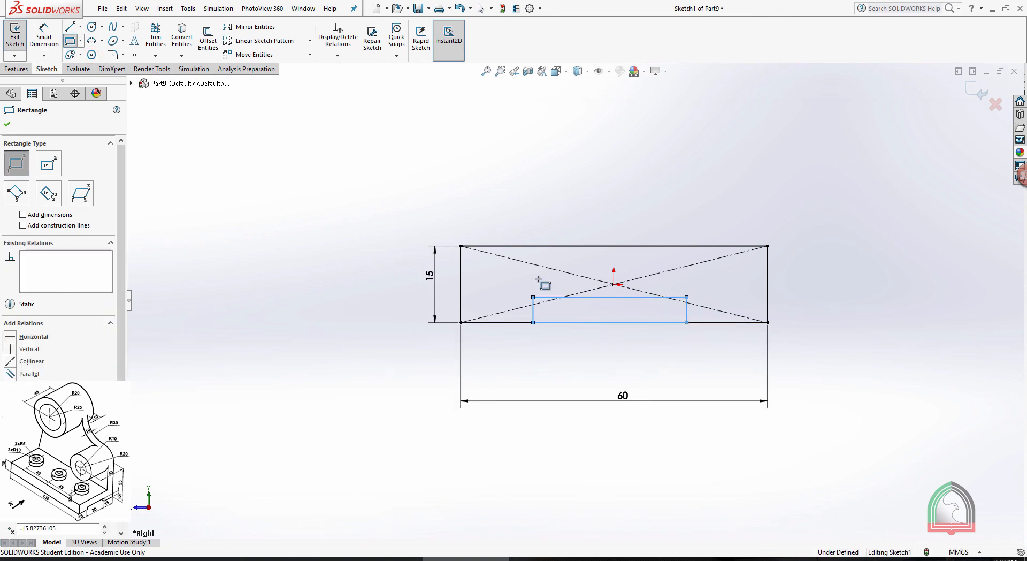
# Dimension the notch's left side 15 mm from the profile's left edge
pyautogui.click(43, 33)
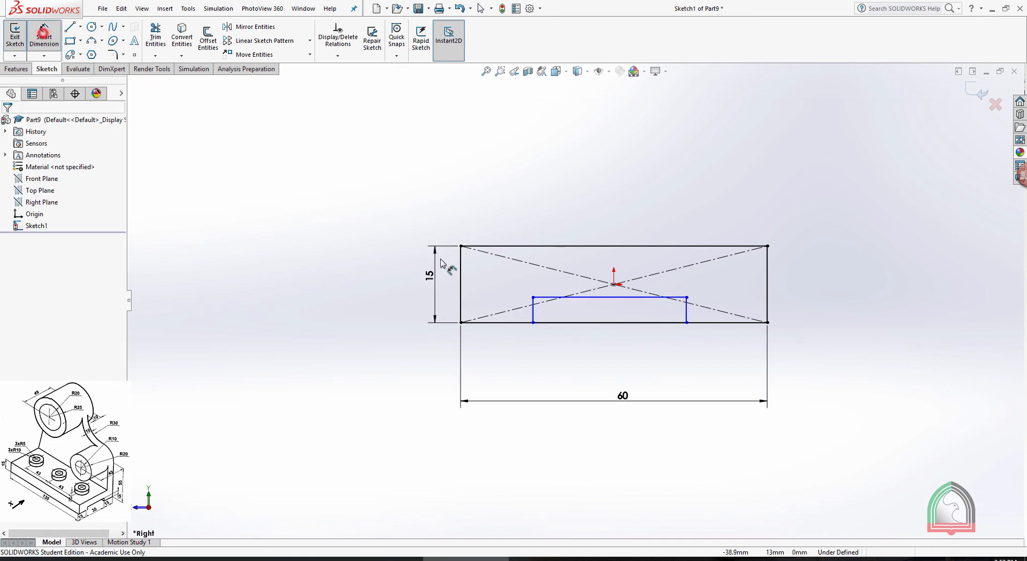
pyautogui.click(533, 318)
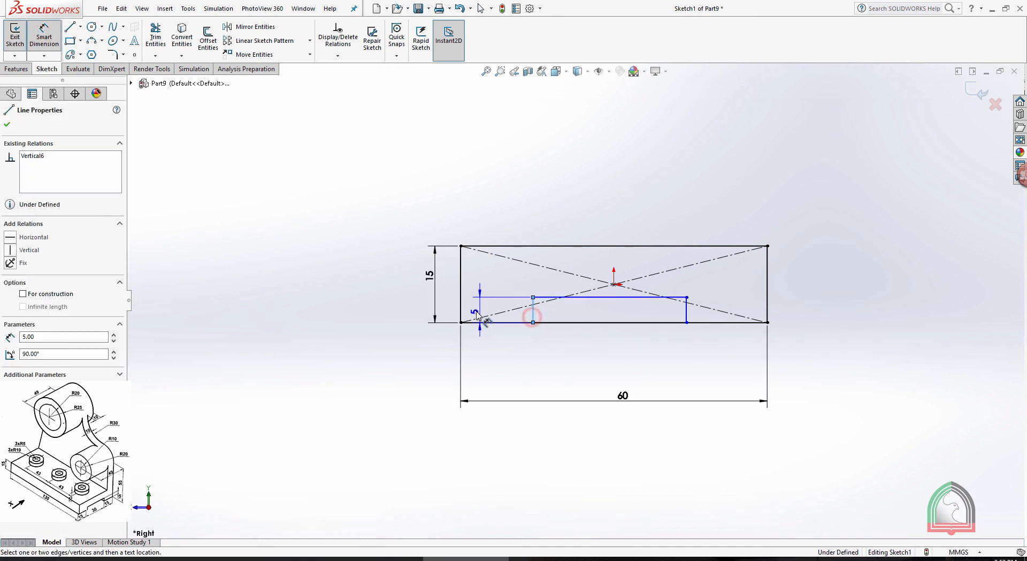
pyautogui.click(460, 313)
pyautogui.click(519, 354)
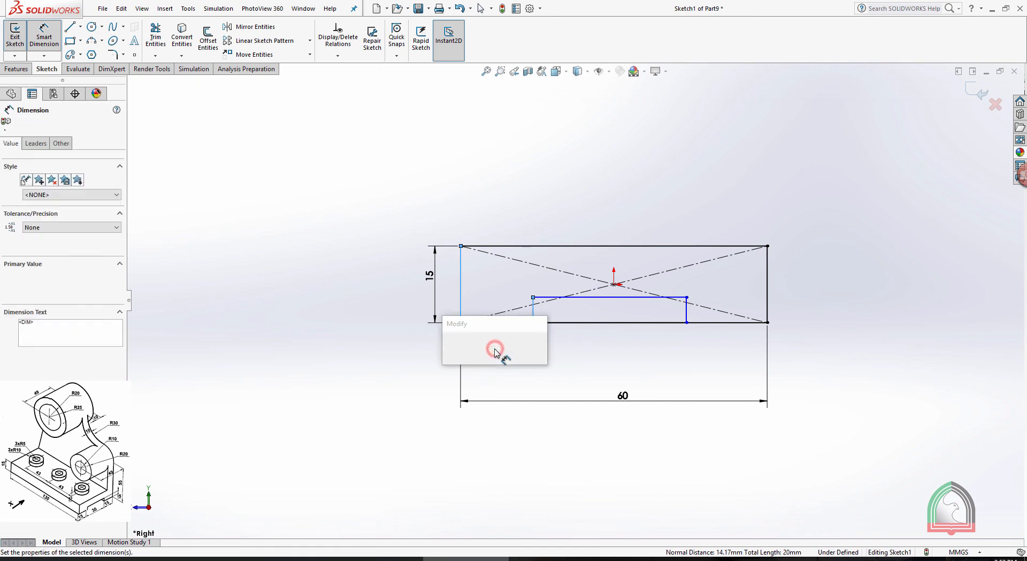
pyautogui.click(618, 464)
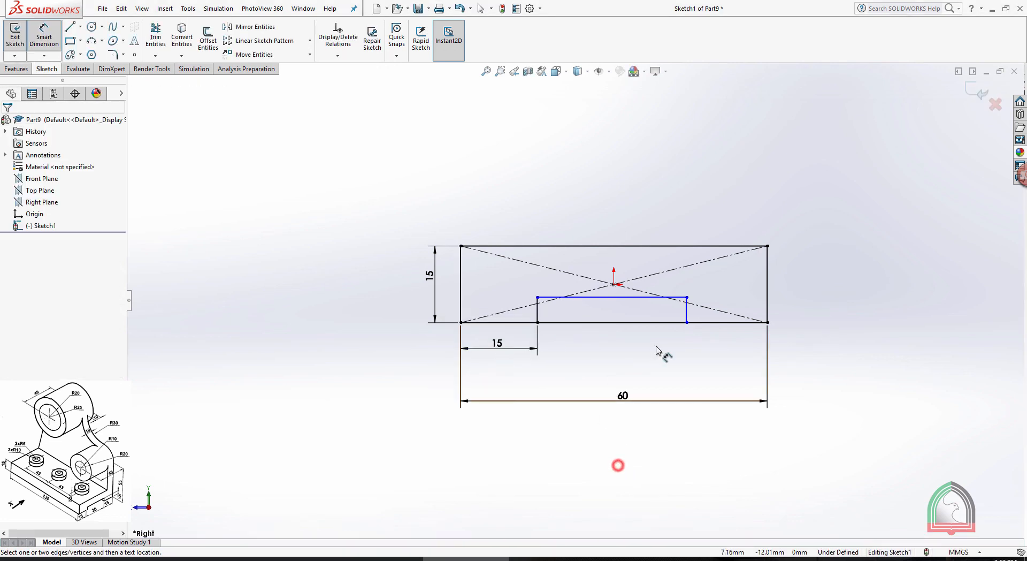
# Trim away the lower edge lines spanning the notch and close the sketch
pyautogui.click(156, 38)
pyautogui.moveTo(676, 360)
pyautogui.mouseDown()
pyautogui.moveTo(649, 358)
pyautogui.moveTo(601, 316)
pyautogui.mouseUp()
pyautogui.click(985, 99)
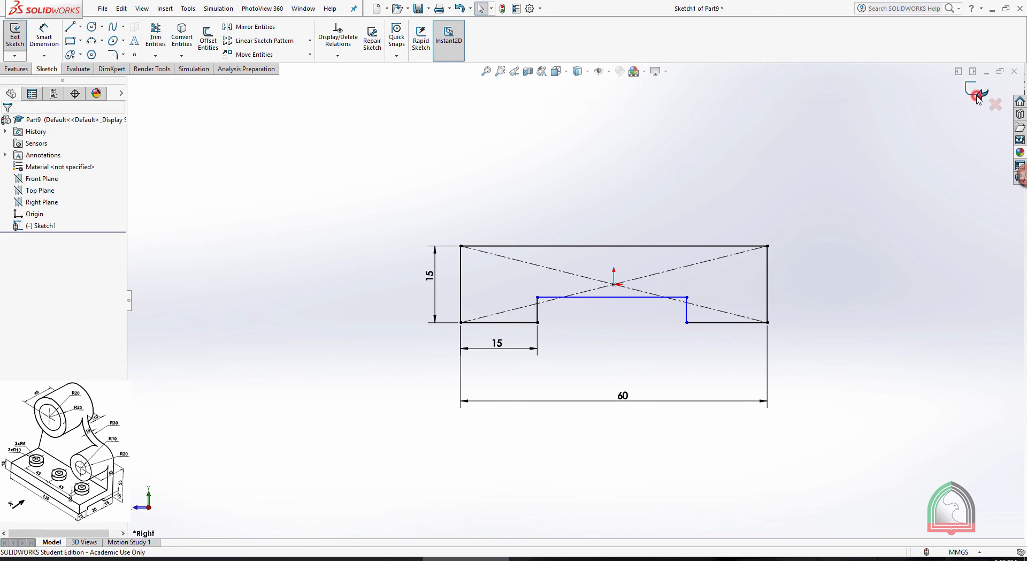
pyautogui.click(985, 99)
# Extrude the notched profile 130 mm blind in the reversed direction to form the base
pyautogui.scroll(-3, 551, 195)
pyautogui.moveTo(550, 195); pyautogui.dragTo(540, 245, button='middle')
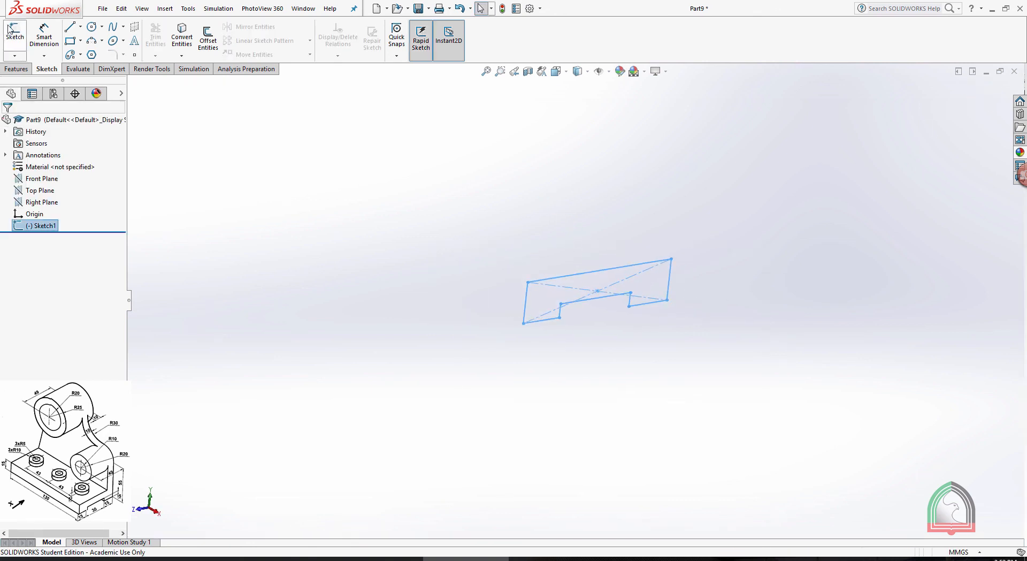
pyautogui.click(15, 68)
pyautogui.click(20, 37)
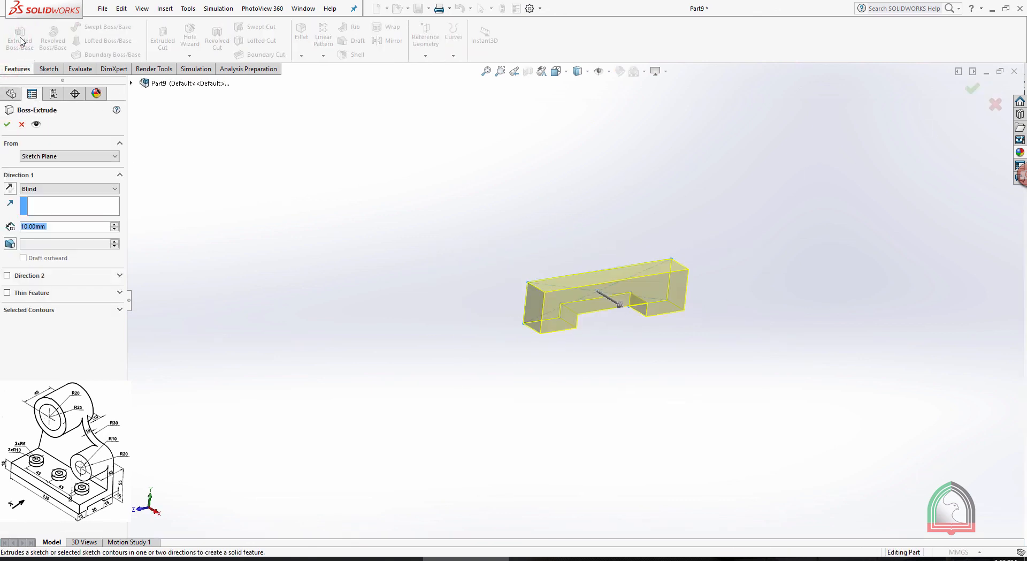
pyautogui.write('130')
pyautogui.press('Return')
pyautogui.click(10, 188)
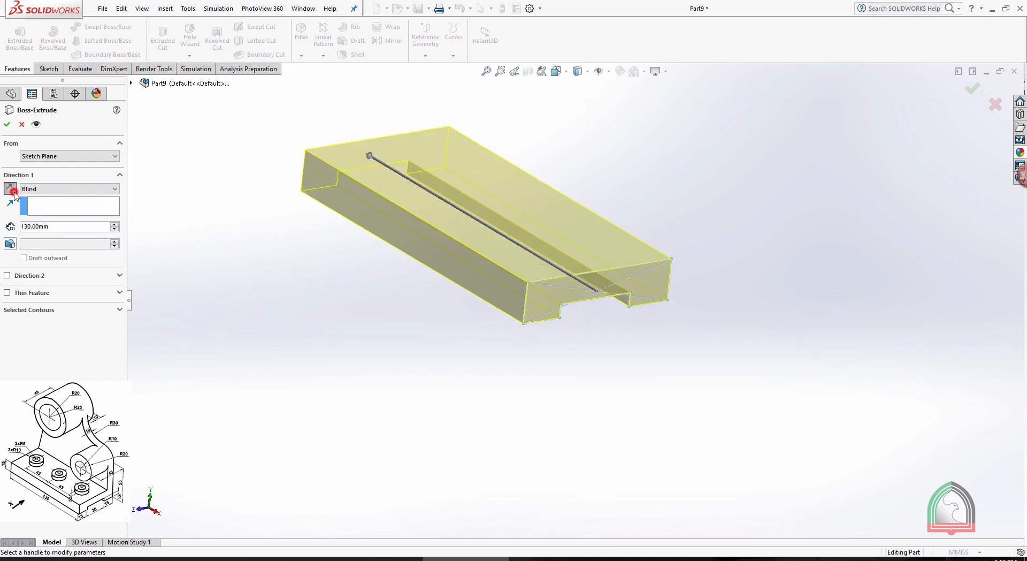
pyautogui.click(7, 126)
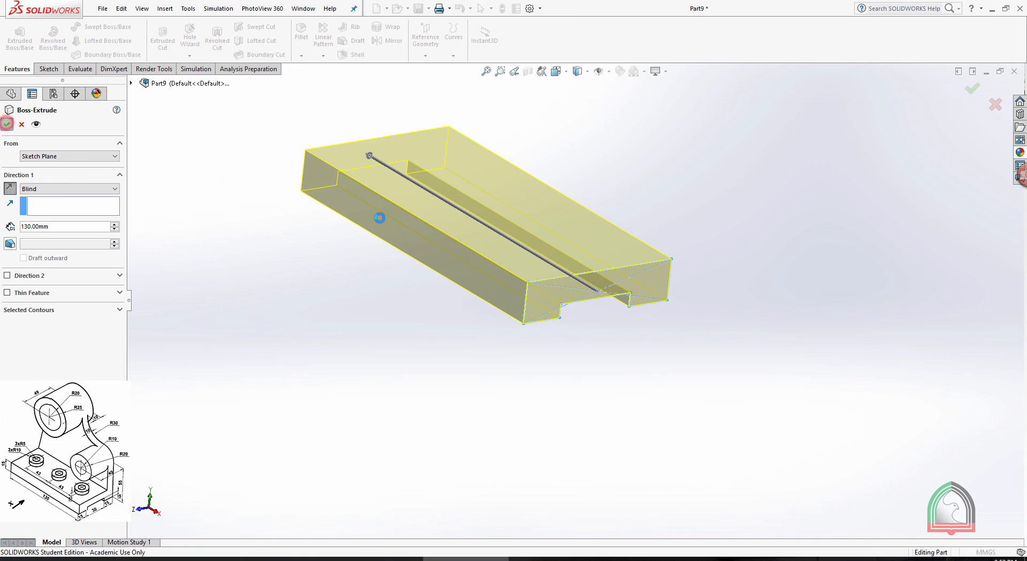
pyautogui.moveTo(394, 147); pyautogui.dragTo(542, 253, button='middle')
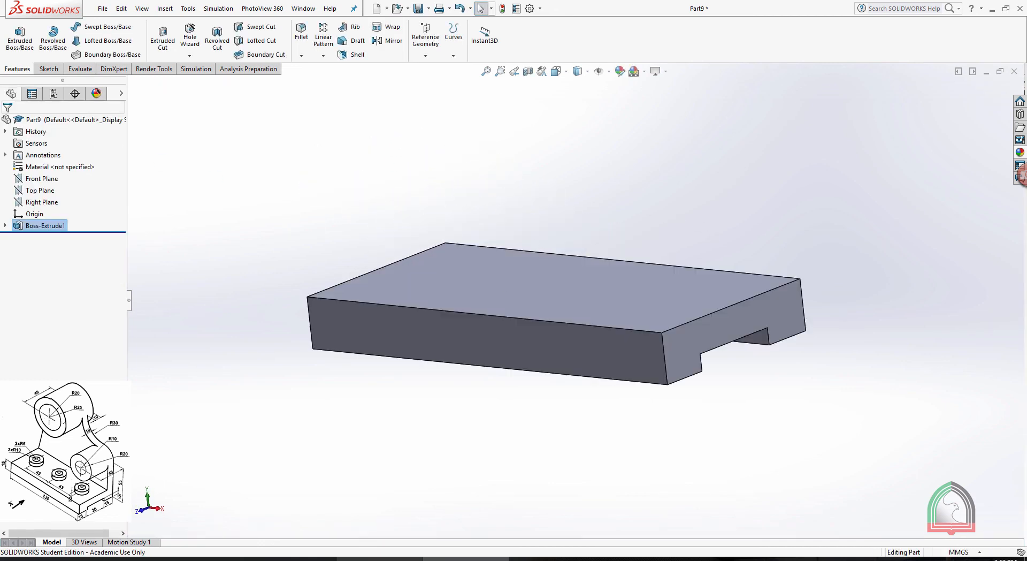
# Consult the Exercise 08 drawing and compare the base's side faces with it to locate the upright wall
pyautogui.click(381, 559)
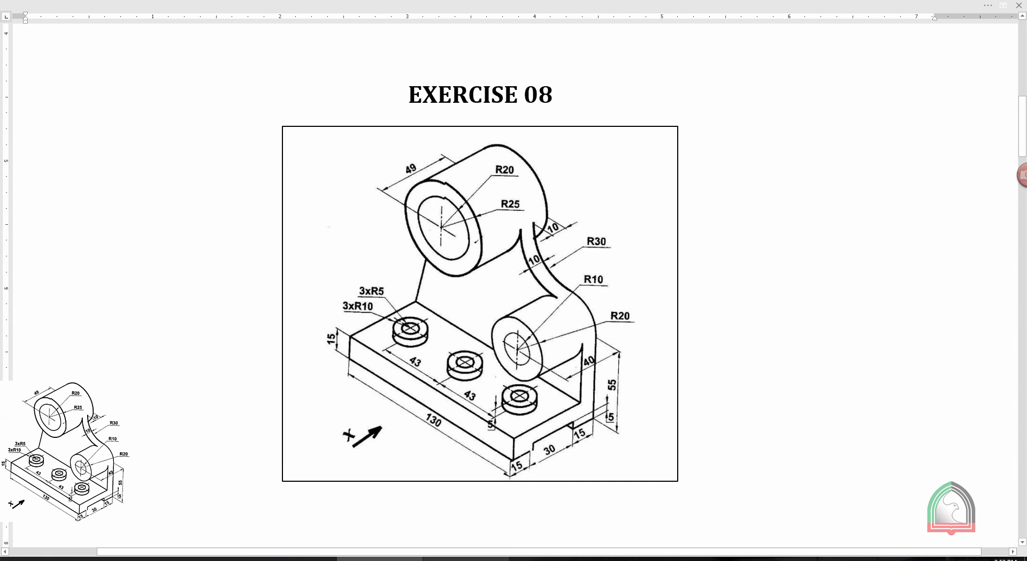
pyautogui.hotkey('alt', 'Tab')
pyautogui.moveTo(773, 289); pyautogui.dragTo(677, 287, button='middle')
pyautogui.click(659, 286)
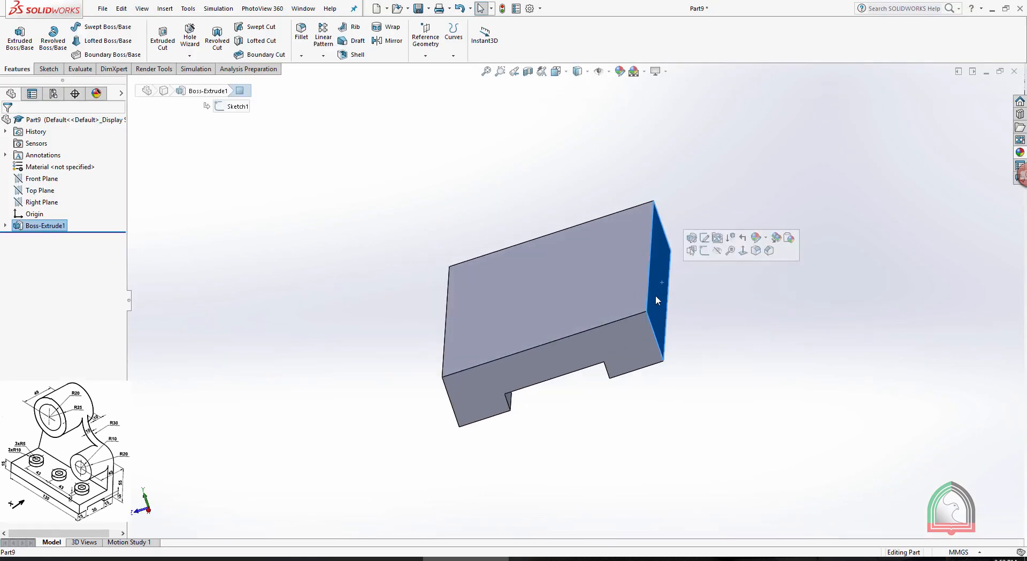
pyautogui.click(381, 559)
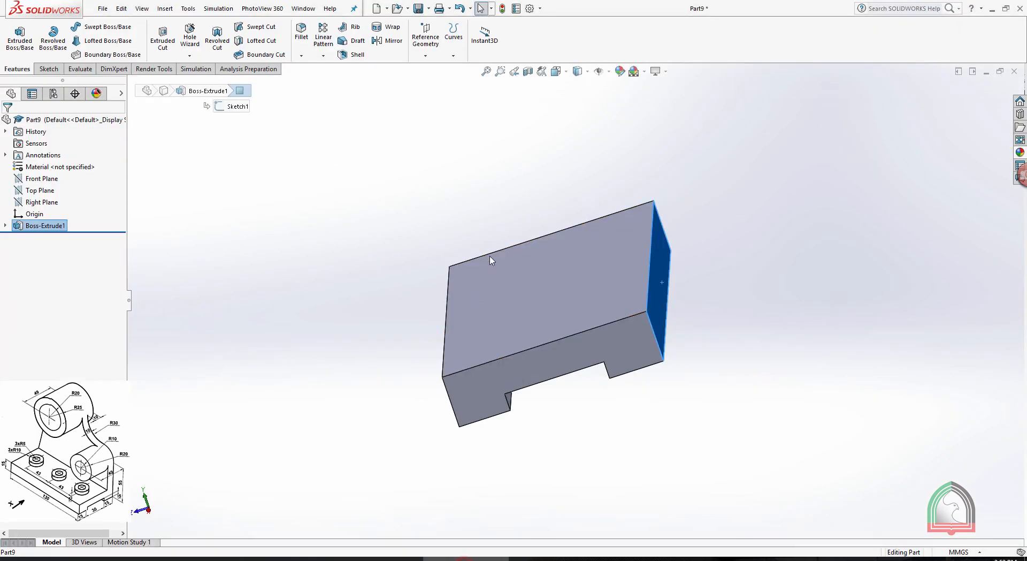
pyautogui.hotkey('ctrl', '7')
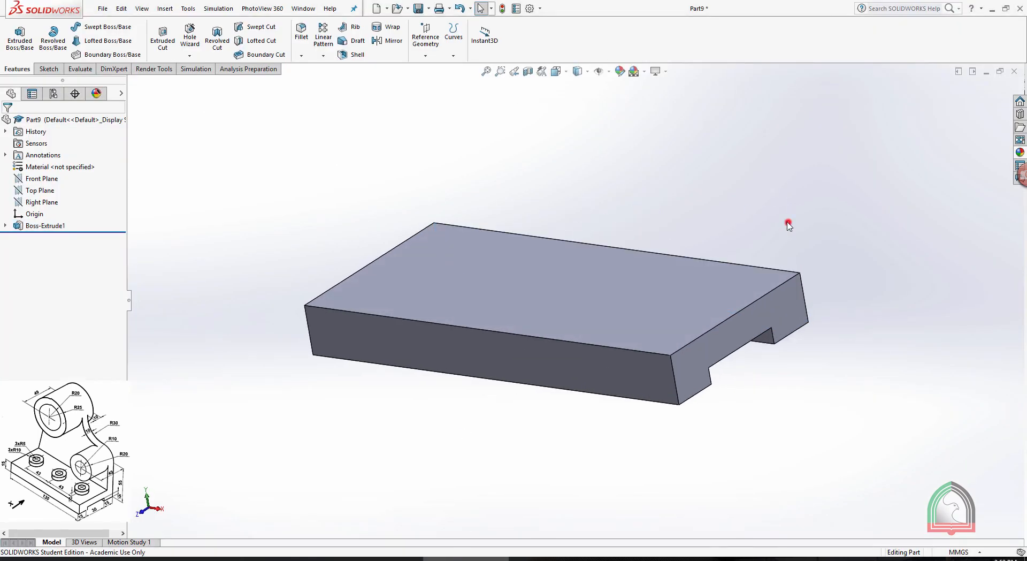
# Start a sketch on the base's long rear side face and orient the view normal to it, looking from the front
pyautogui.press('space')
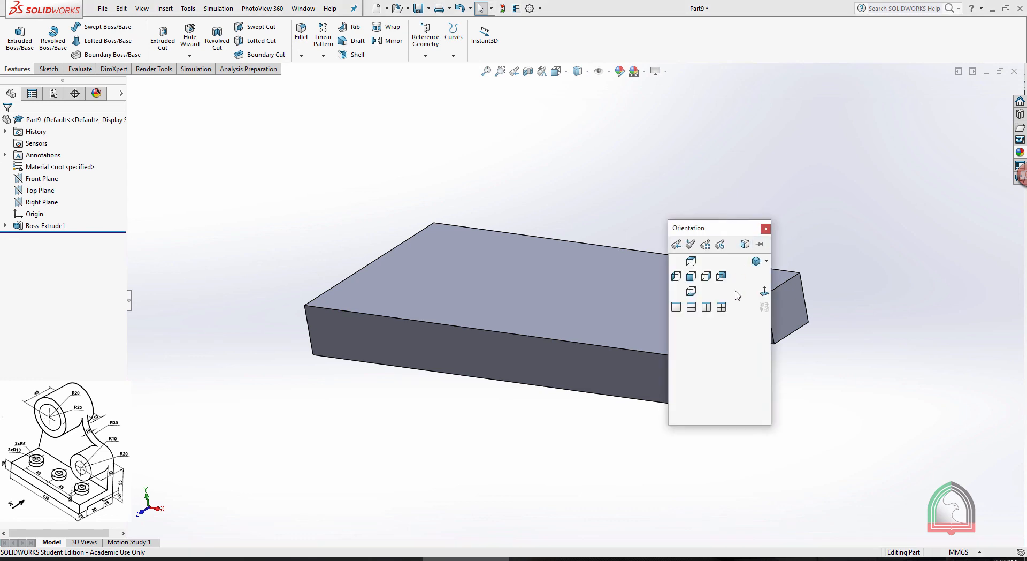
pyautogui.click(757, 262)
pyautogui.moveTo(733, 213); pyautogui.dragTo(658, 213, button='middle')
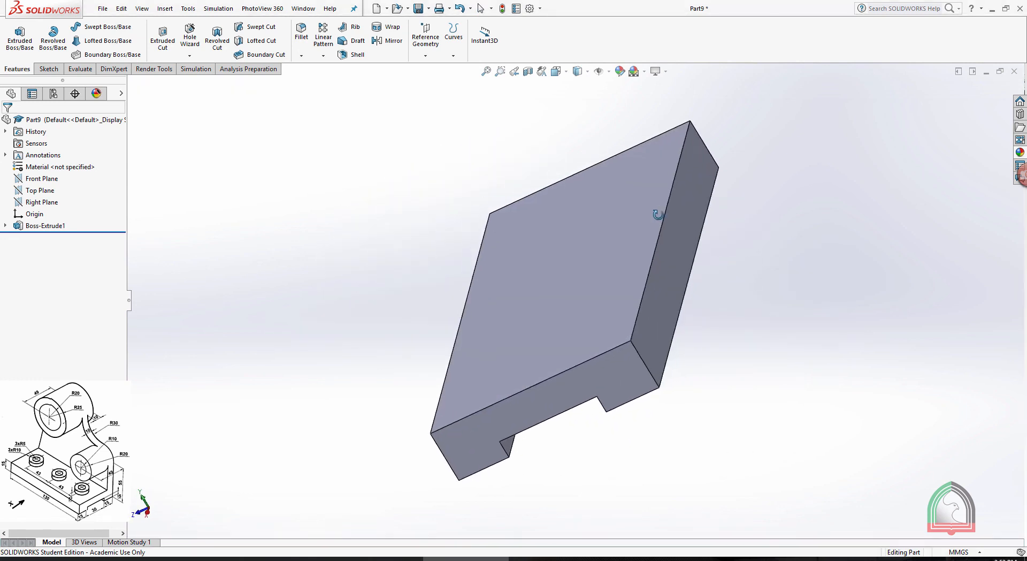
pyautogui.click(672, 252)
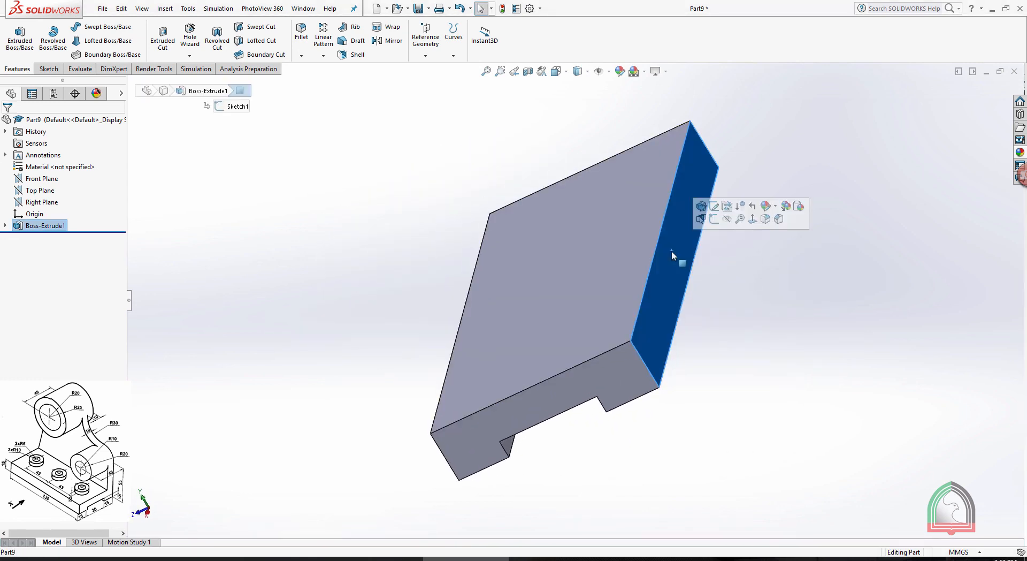
pyautogui.click(714, 206)
pyautogui.press('space')
pyautogui.click(758, 290)
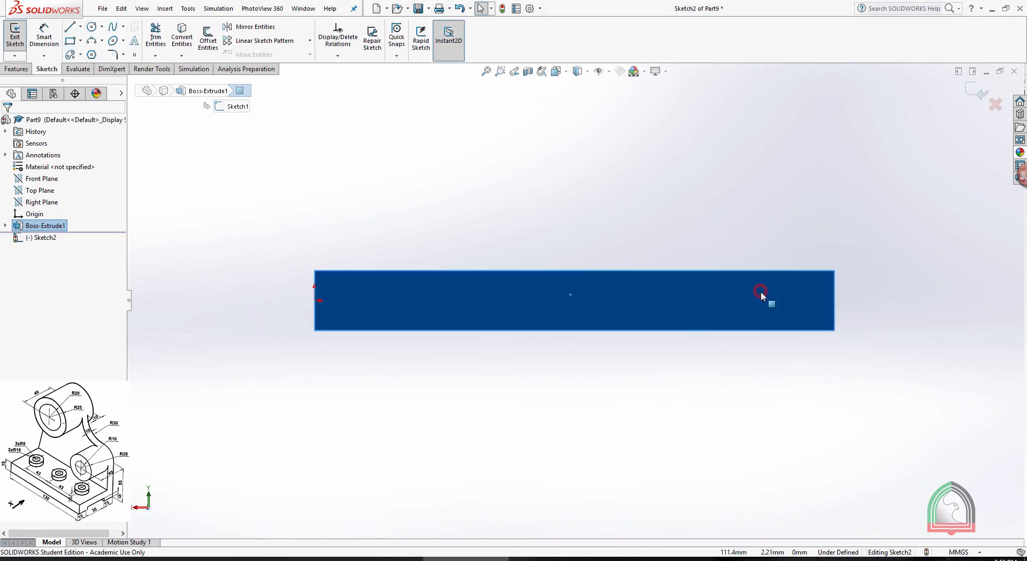
pyautogui.click(592, 204)
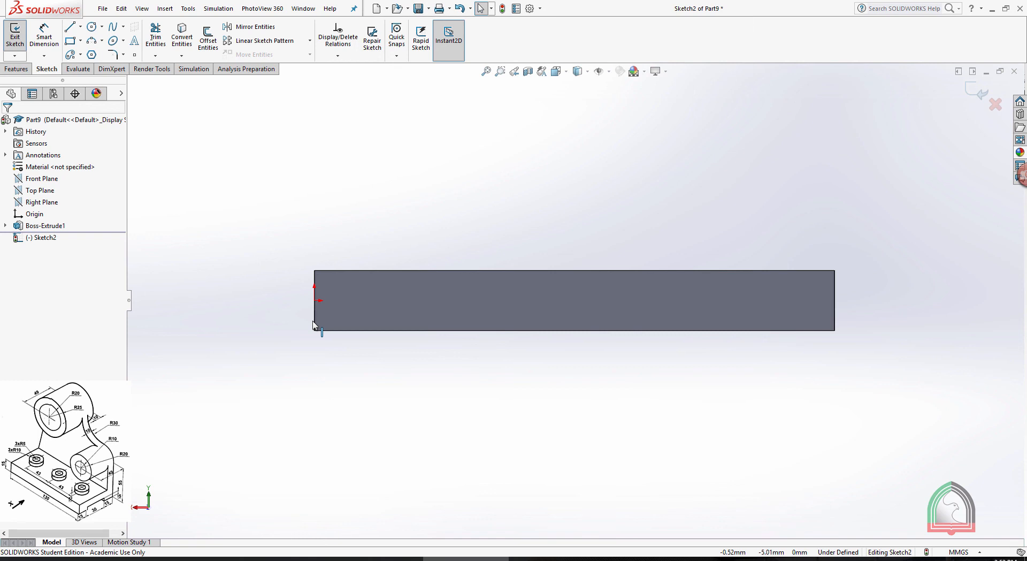
pyautogui.press('space')
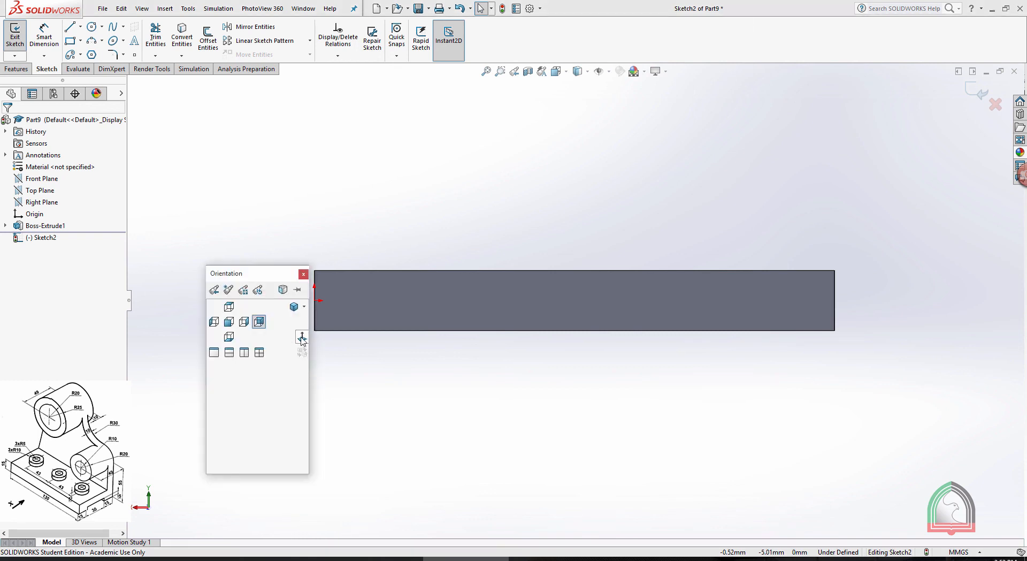
pyautogui.click(301, 337)
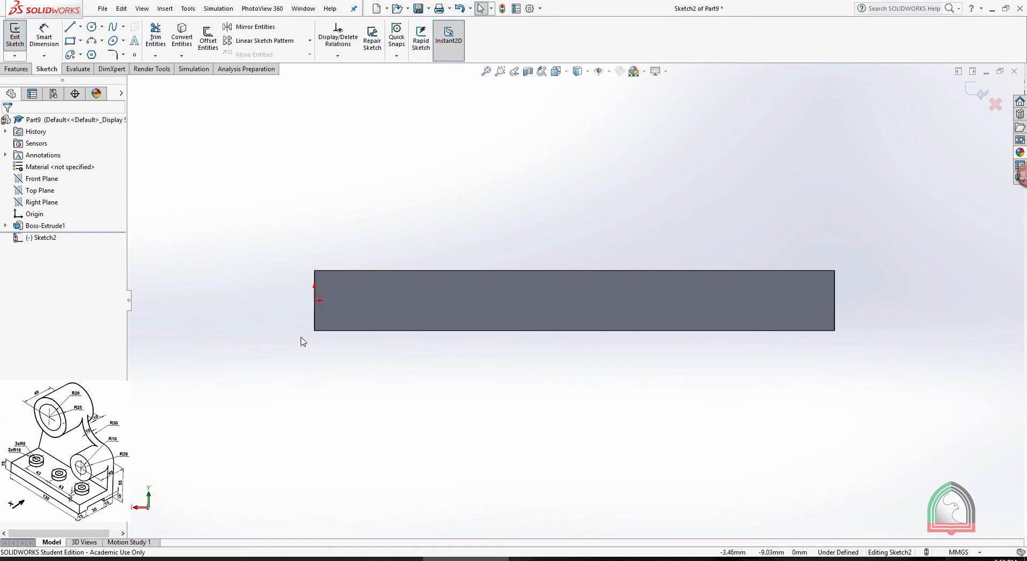
pyautogui.press('space')
pyautogui.click(288, 355)
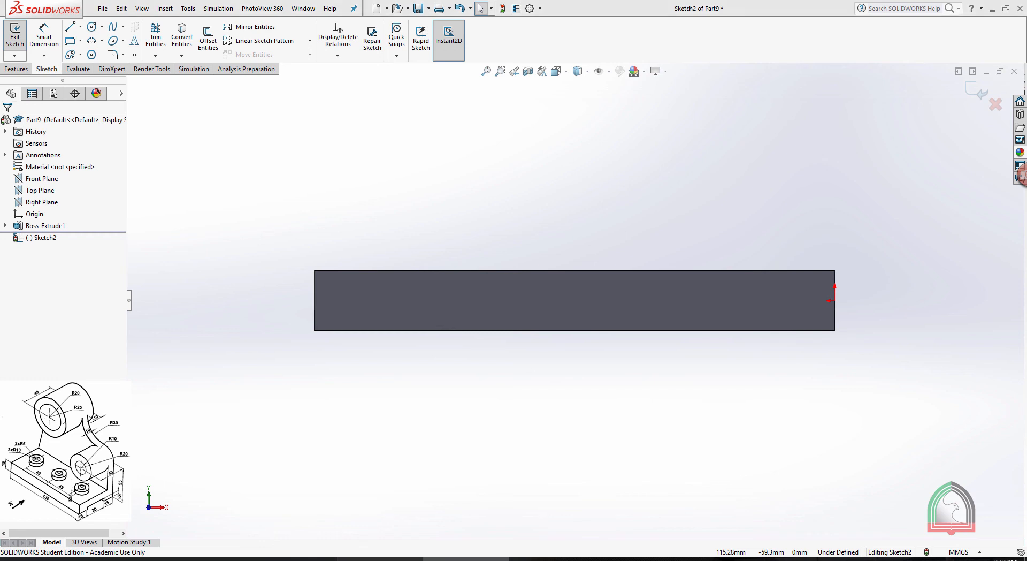
# Consult the Exercise 08 drawing and sketch a 40 mm vertical line upward from the upper corner of the base at the origin end
pyautogui.hotkey('alt', 'Tab')
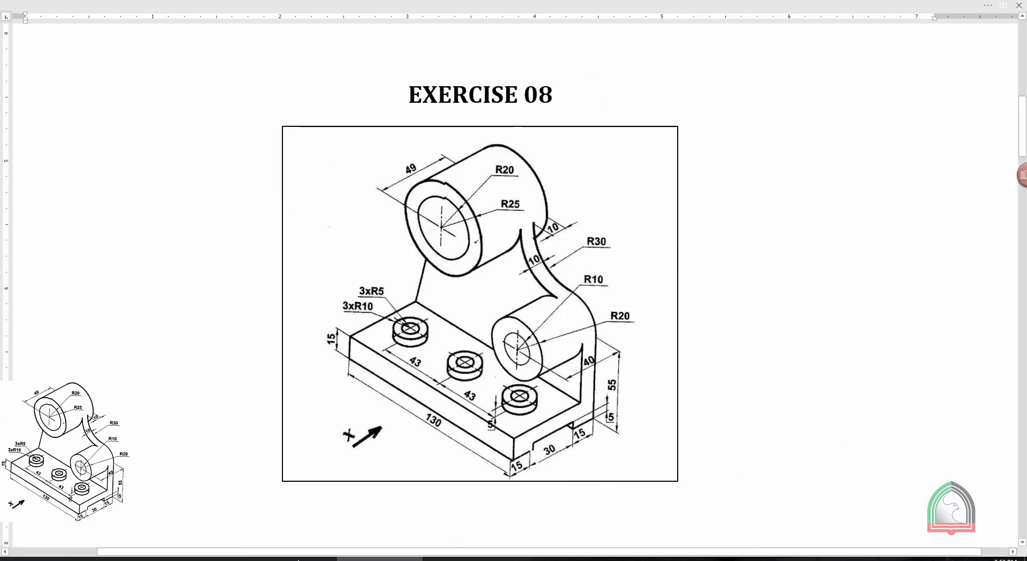
pyautogui.click(444, 558)
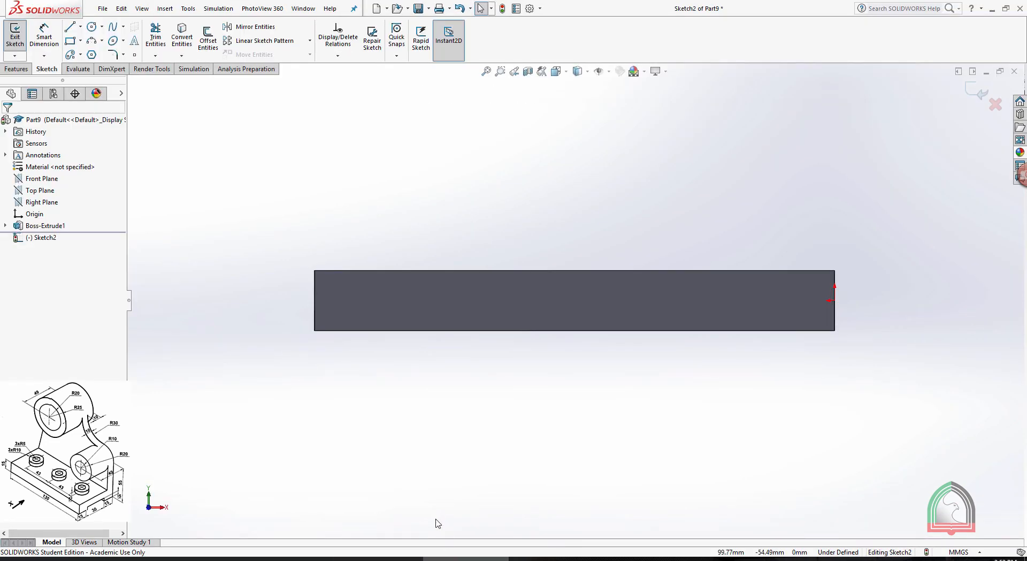
pyautogui.click(73, 23)
pyautogui.scroll(2, 852, 241)
pyautogui.scroll(-2, 754, 173)
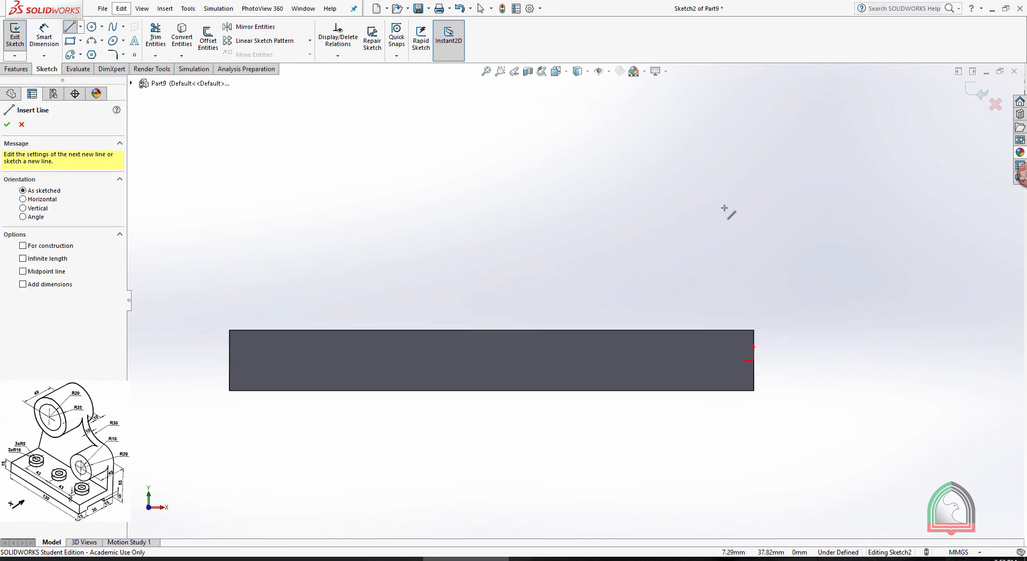
pyautogui.click(754, 330)
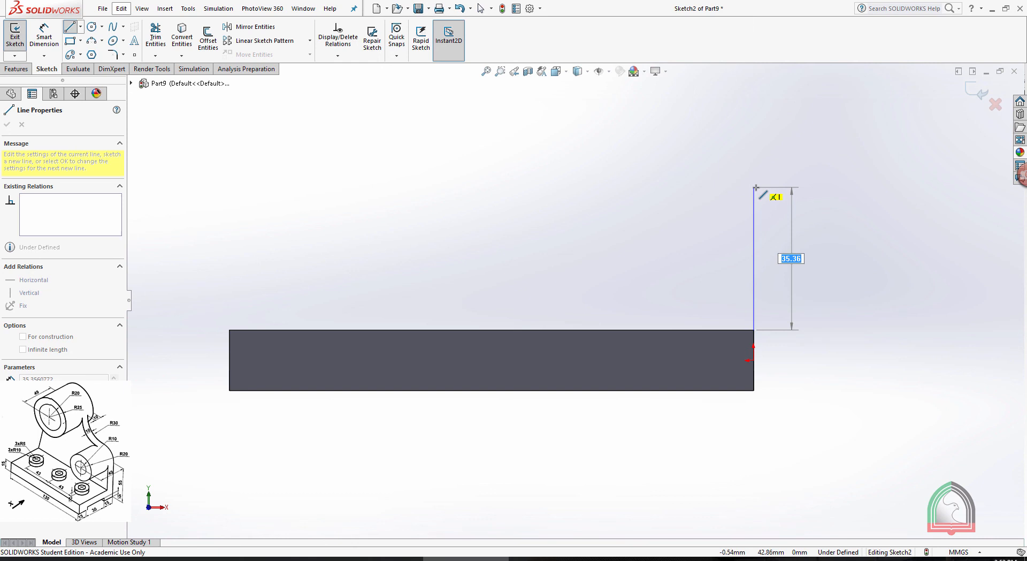
pyautogui.press('Return')
pyautogui.press('Escape')
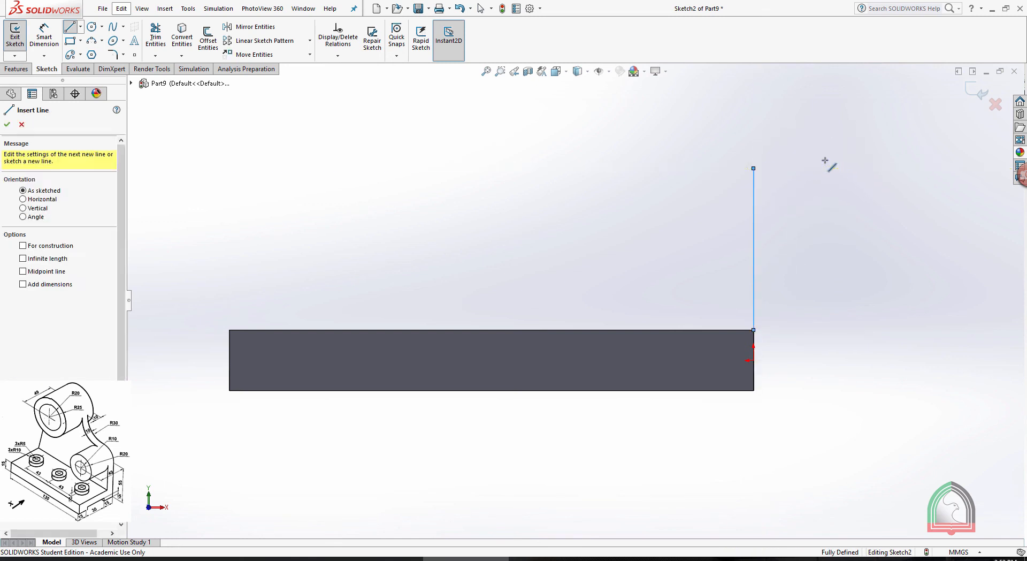
pyautogui.press('Escape')
# Sketch a circle about 37 mm in diameter through the vertical line's upper end, centred level with it, plus a smaller concentric circle
pyautogui.click(92, 26)
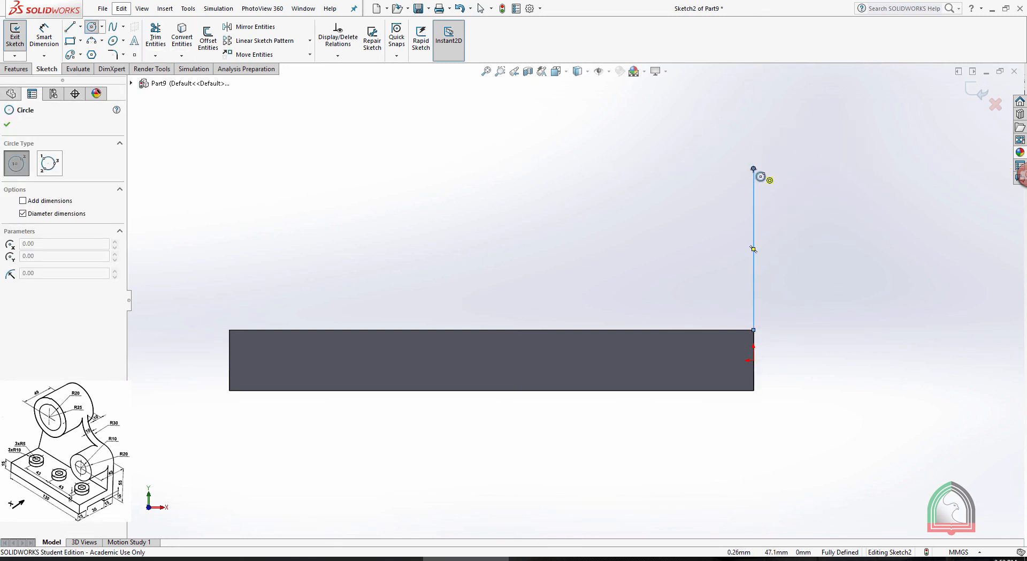
pyautogui.click(679, 168)
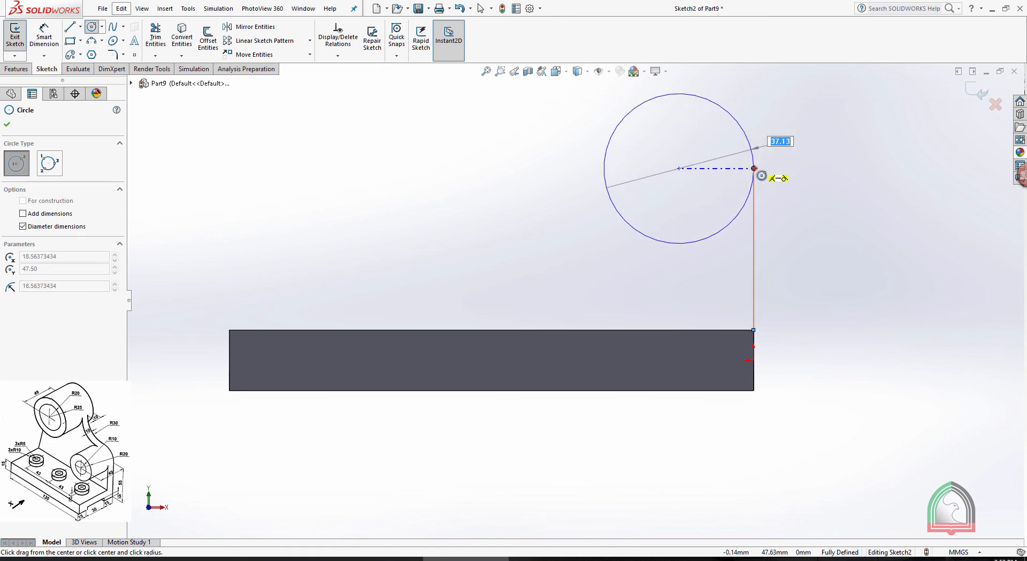
pyautogui.click(753, 168)
pyautogui.click(680, 169)
pyautogui.click(716, 177)
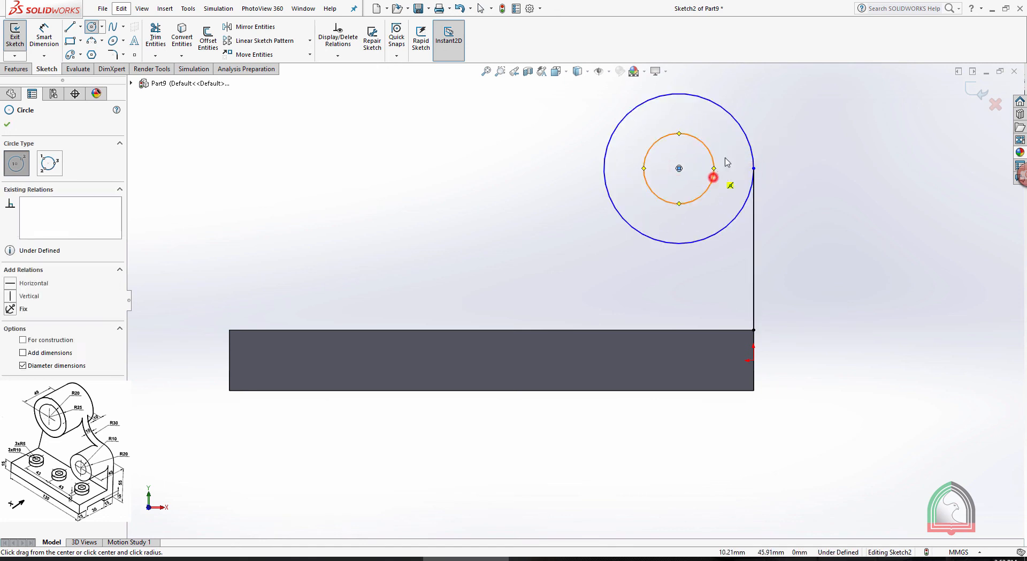
pyautogui.press('Escape')
# Dimension the inner circle beside the vertical line to 20 mm in diameter
pyautogui.press('f')
pyautogui.scroll(-2, 752, 103)
pyautogui.click(44, 38)
pyautogui.click(578, 274)
pyautogui.click(748, 218)
pyautogui.write('20')
pyautogui.press('Return')
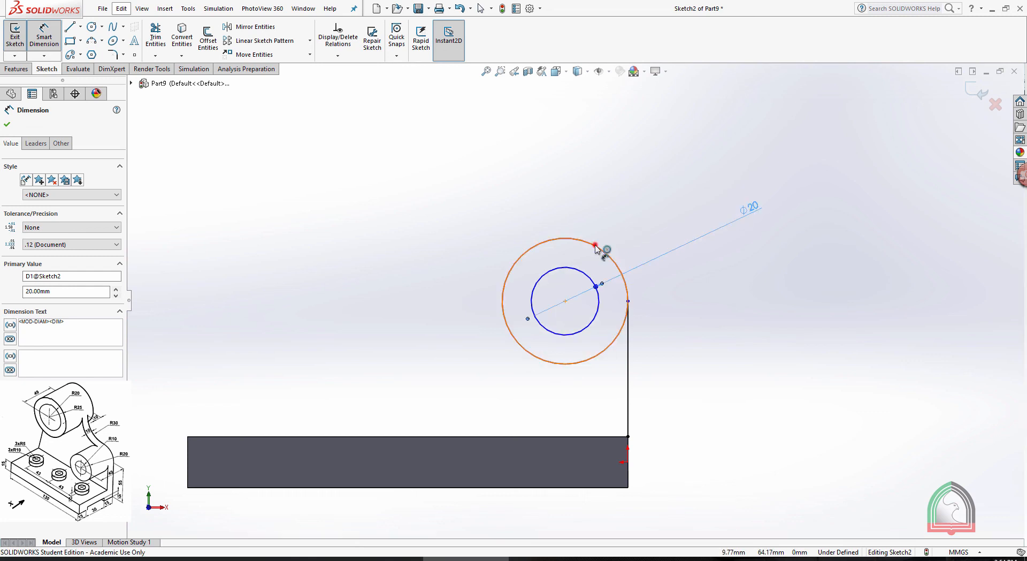
# Dimension the surrounding outer circle to 40 mm in diameter and move the 20 mm dimension's text closer to the circles
pyautogui.click(596, 247)
pyautogui.click(707, 202)
pyautogui.write('40')
pyautogui.press('Return')
pyautogui.click(793, 146)
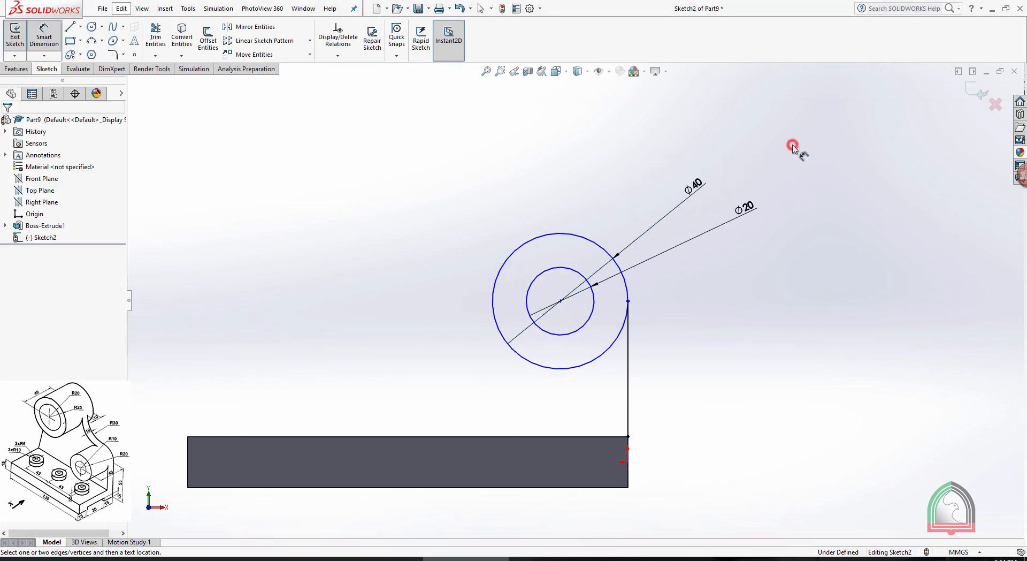
pyautogui.press('Escape')
pyautogui.moveTo(744, 213); pyautogui.dragTo(707, 226)
pyautogui.click(707, 256)
pyautogui.scroll(1, 380, 223)
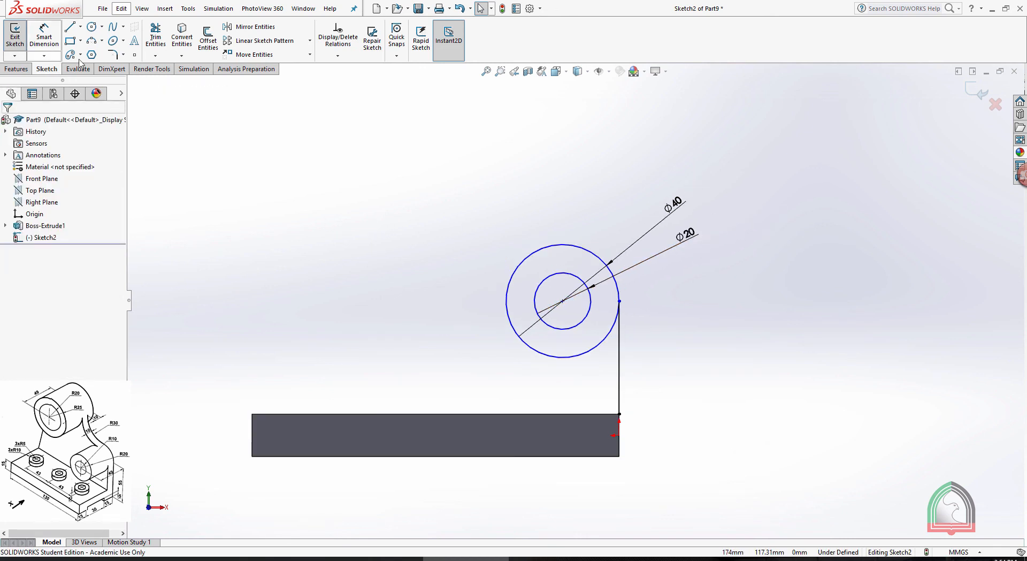
# Sketch two concentric circles above the far end of the base for the larger boss, the inner one about 29 mm in diameter
pyautogui.click(90, 27)
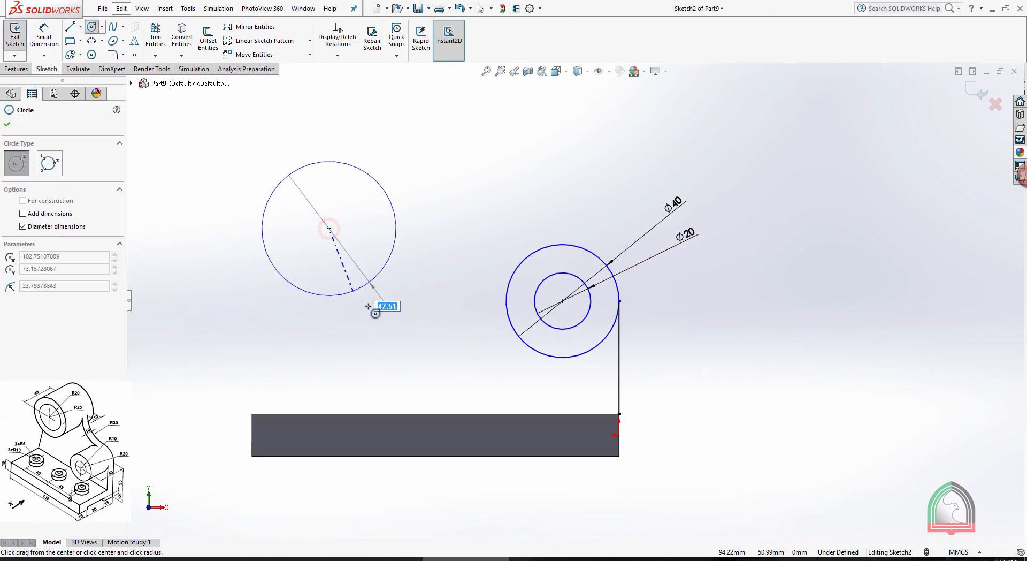
pyautogui.click(372, 319)
pyautogui.click(330, 229)
pyautogui.click(350, 265)
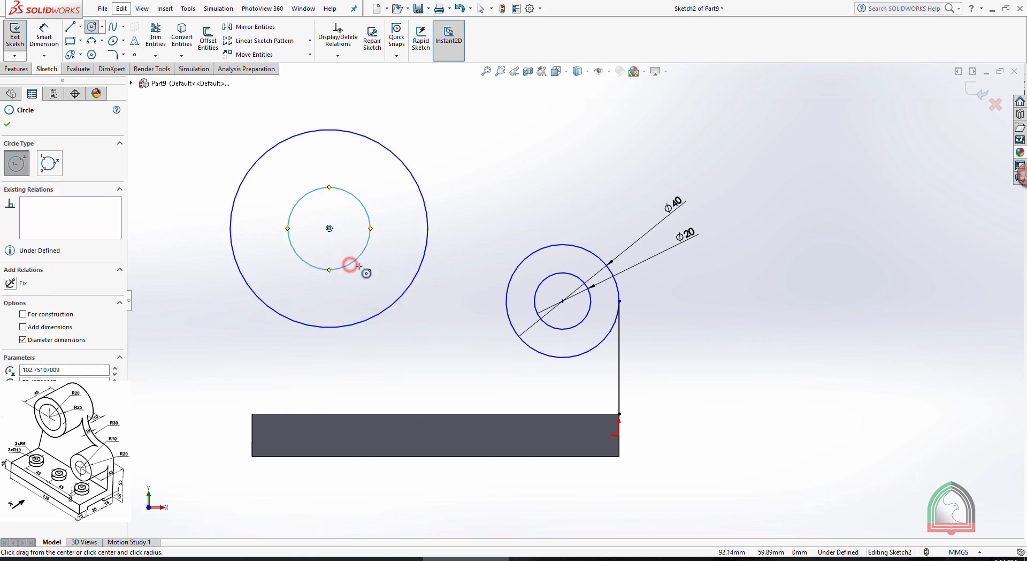
pyautogui.press('Escape')
# Dimension the larger boss's circles to 40 mm inner and 50 mm outer diameter
pyautogui.click(44, 34)
pyautogui.click(300, 199)
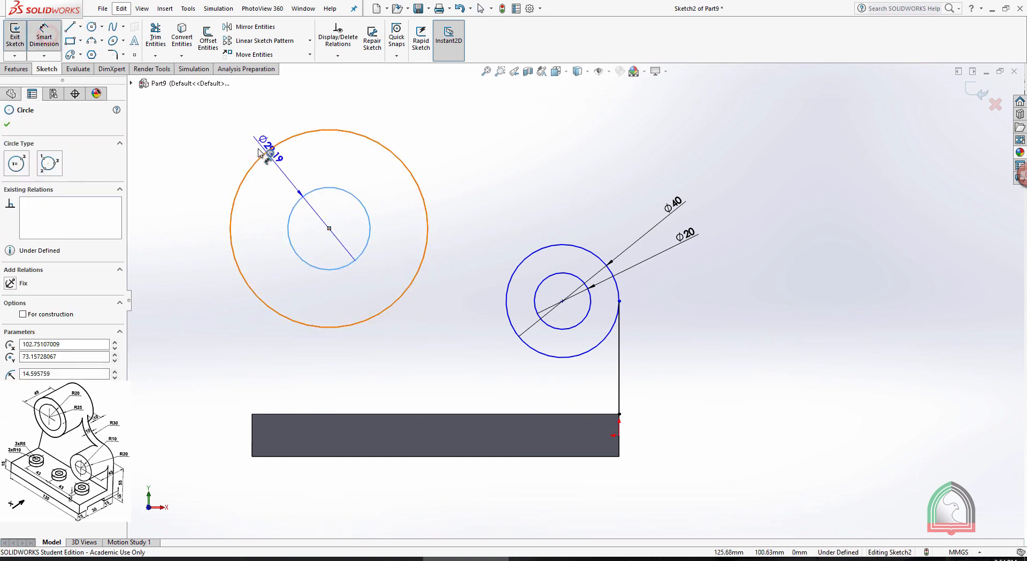
pyautogui.click(225, 129)
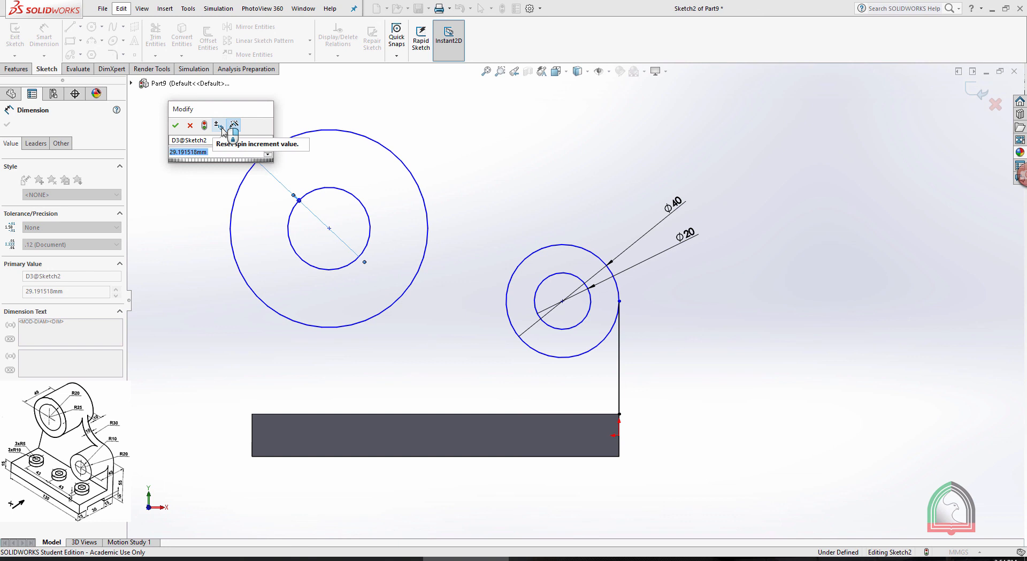
pyautogui.write('40')
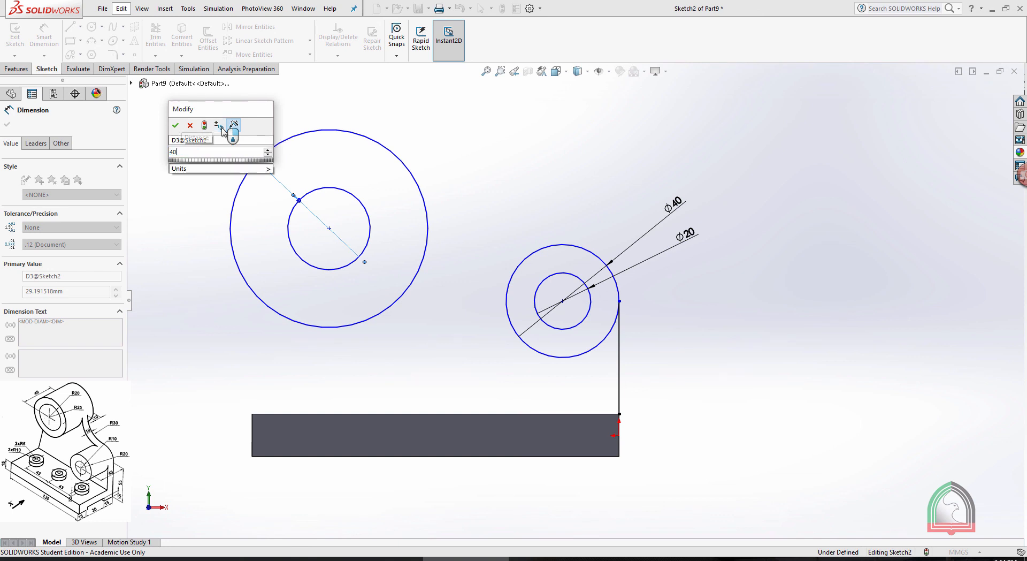
pyautogui.press('Return')
pyautogui.click(296, 136)
pyautogui.click(268, 103)
pyautogui.write('50')
pyautogui.press('Return')
pyautogui.press('Escape')
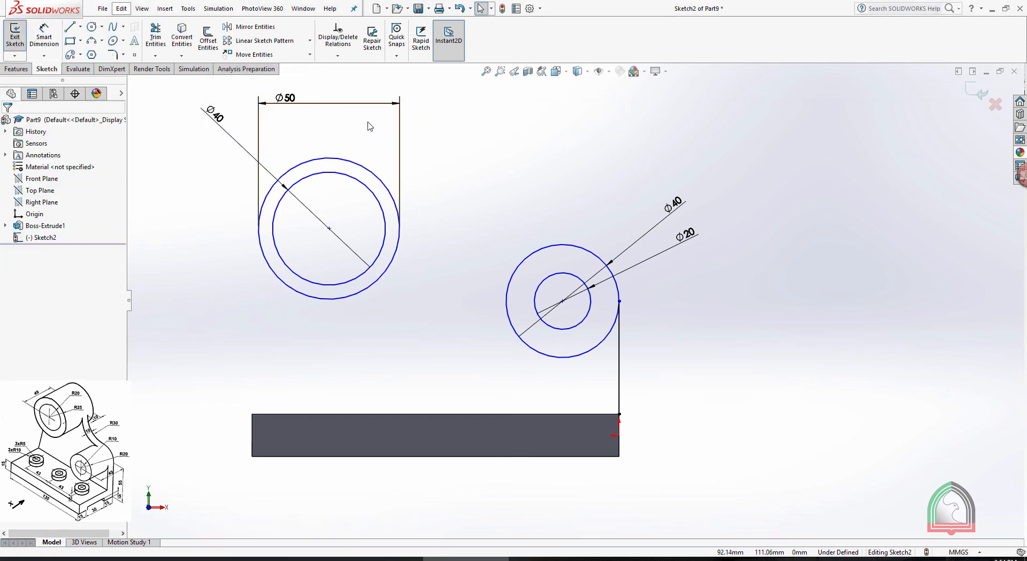
# Set the horizontal distance between the centres of the two circle pairs to 75 mm
pyautogui.click(44, 32)
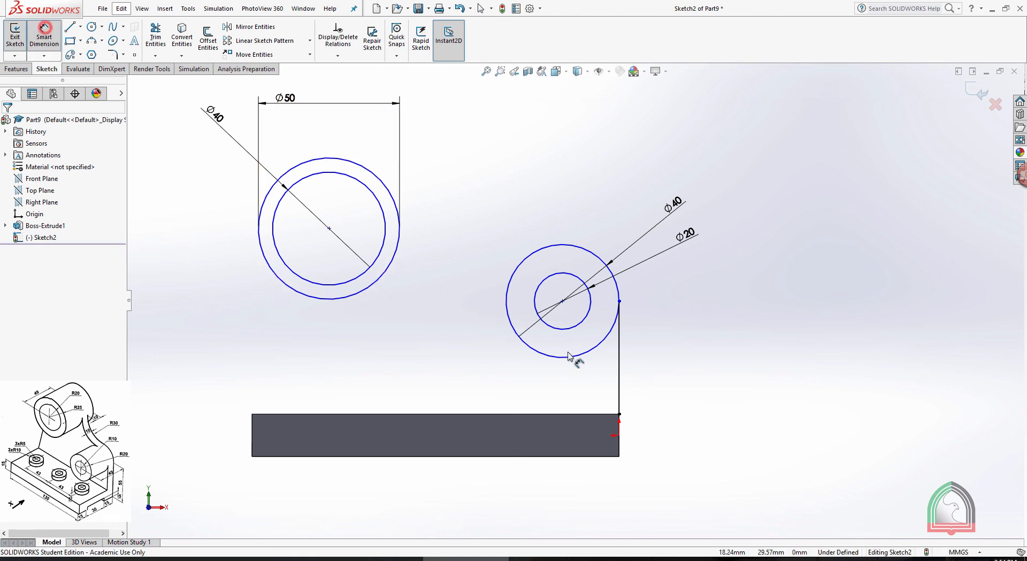
pyautogui.click(563, 302)
pyautogui.click(329, 229)
pyautogui.click(444, 360)
pyautogui.write('75107009mm')
pyautogui.press('Return')
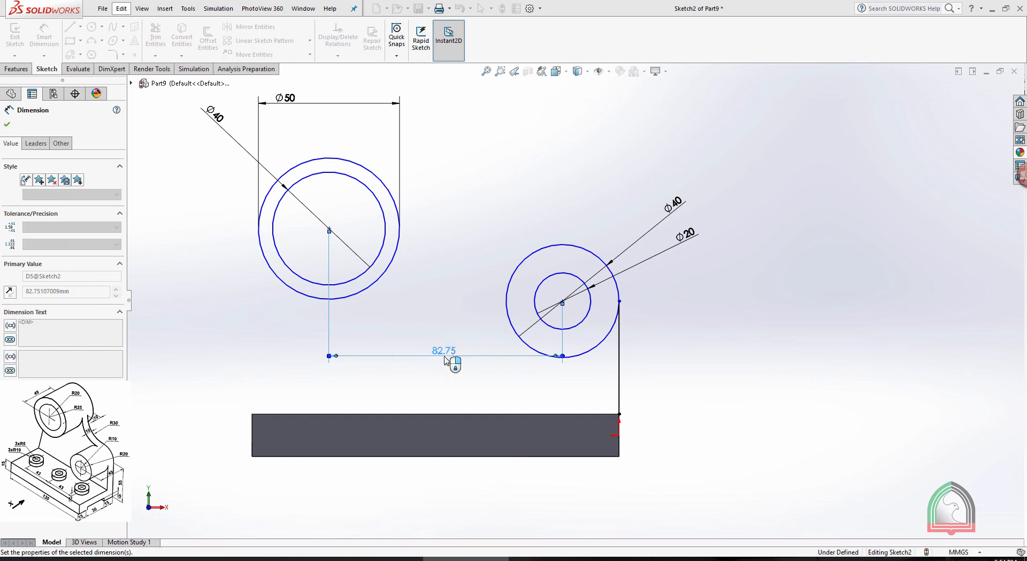
pyautogui.click(444, 351)
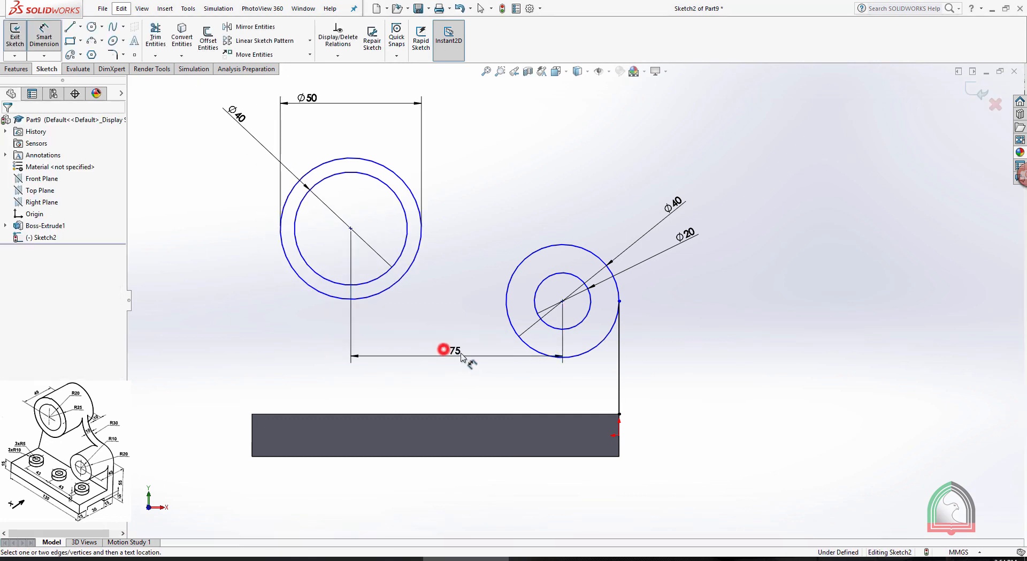
# Set the vertical distance between the centres of the two circle pairs to 40 mm
pyautogui.click(562, 301)
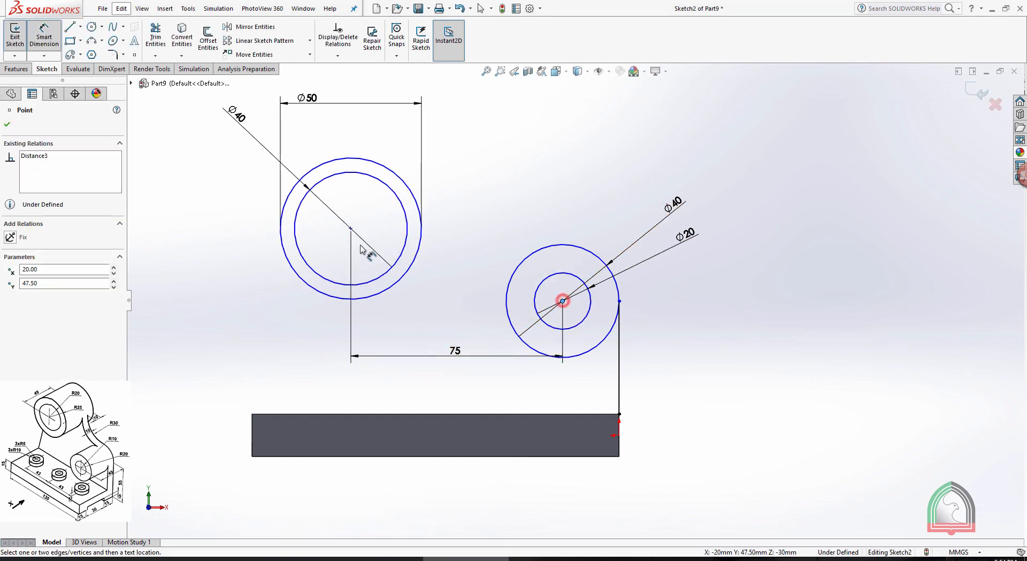
pyautogui.click(350, 228)
pyautogui.click(235, 276)
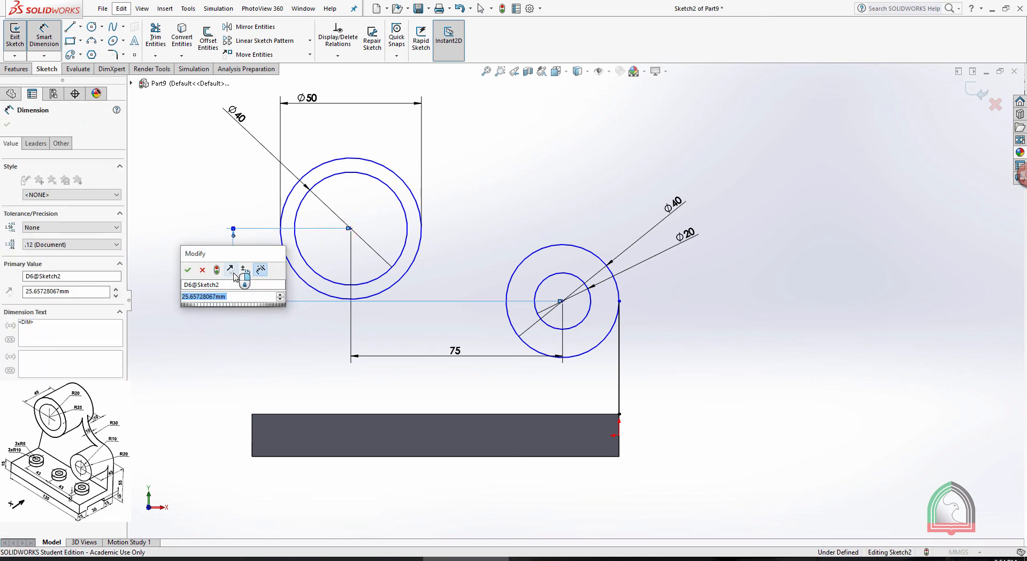
pyautogui.press('Return')
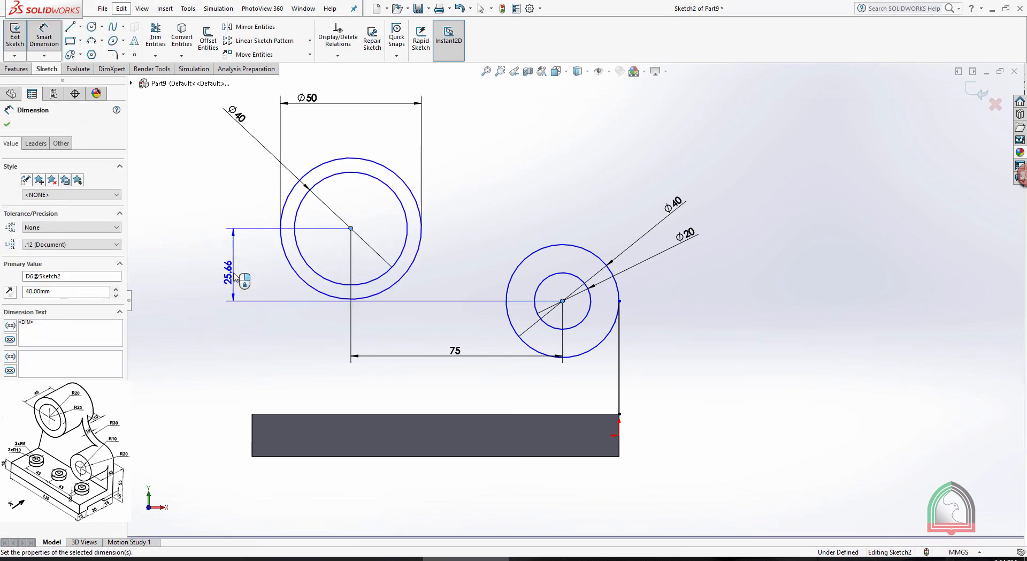
pyautogui.click(521, 159)
pyautogui.press('Escape')
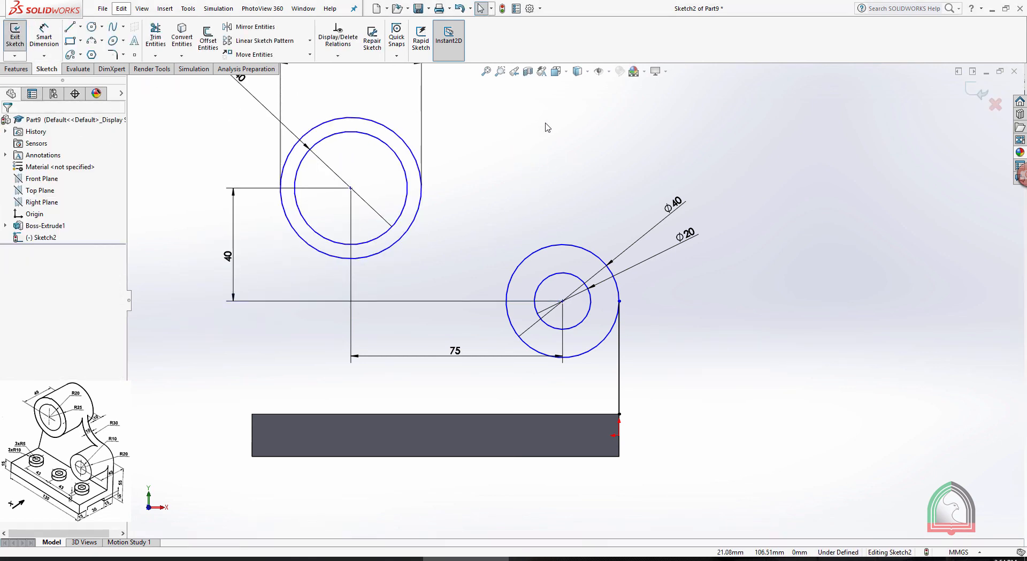
# Check the drawing's connecting radius and sketch a concave three-point arc joining the outer circles of the two bosses
pyautogui.click(92, 43)
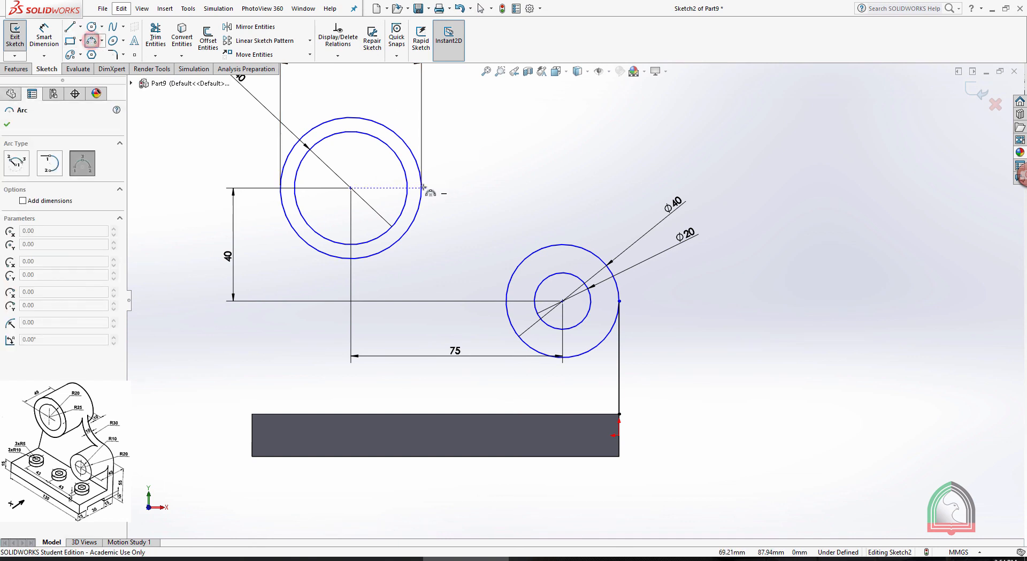
pyautogui.click(419, 560)
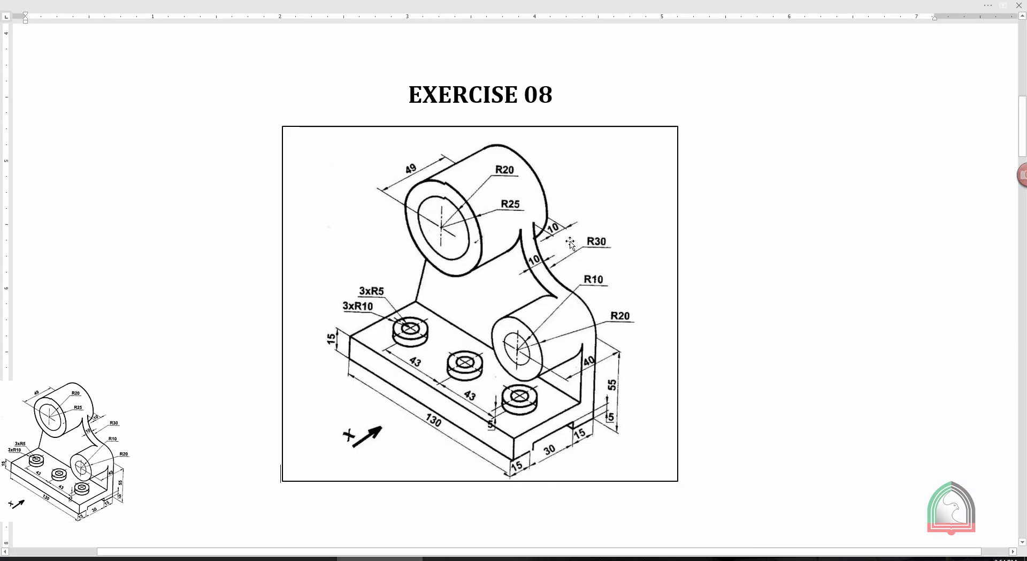
pyautogui.hotkey('alt', 'Tab')
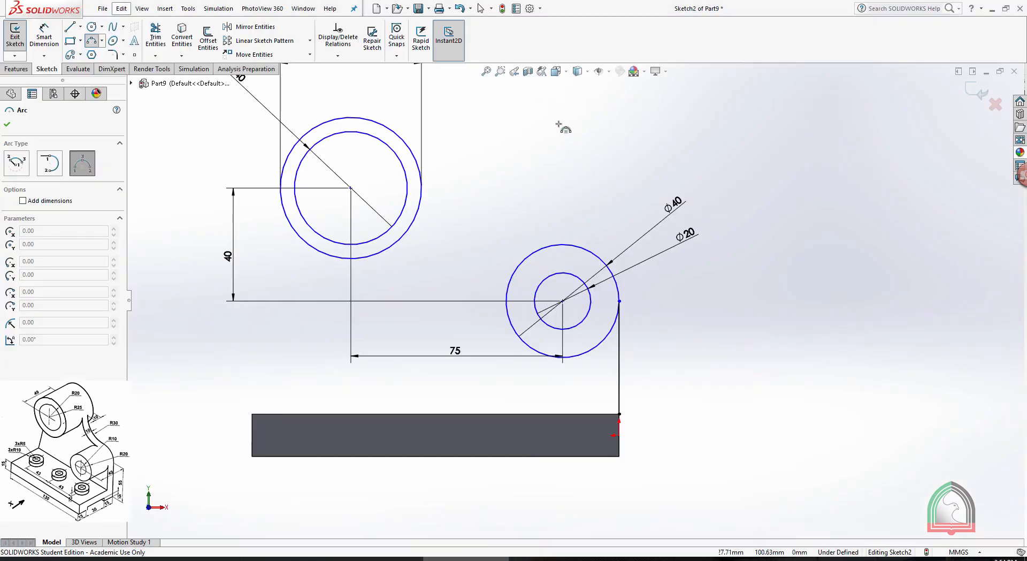
pyautogui.click(421, 188)
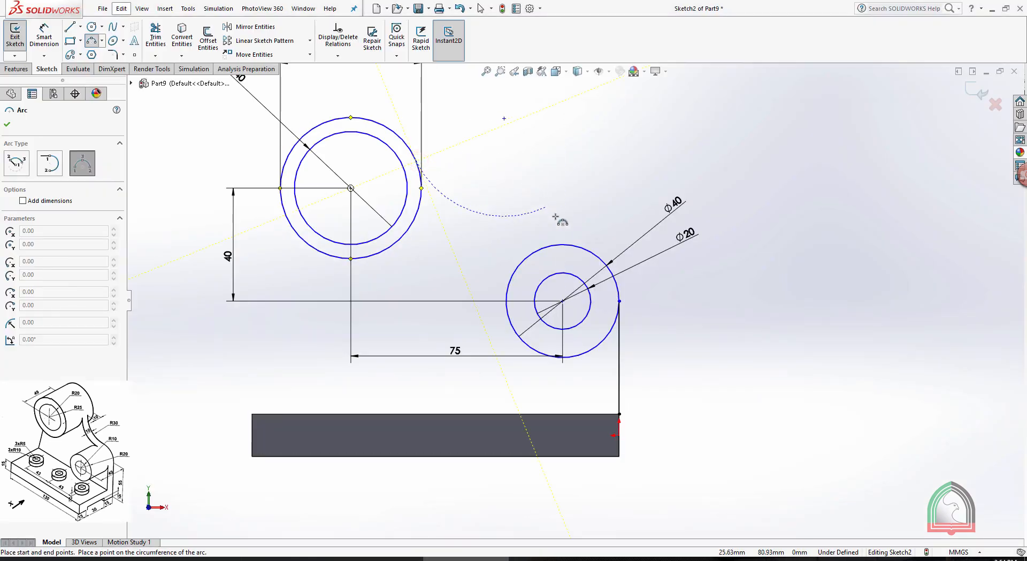
pyautogui.click(552, 245)
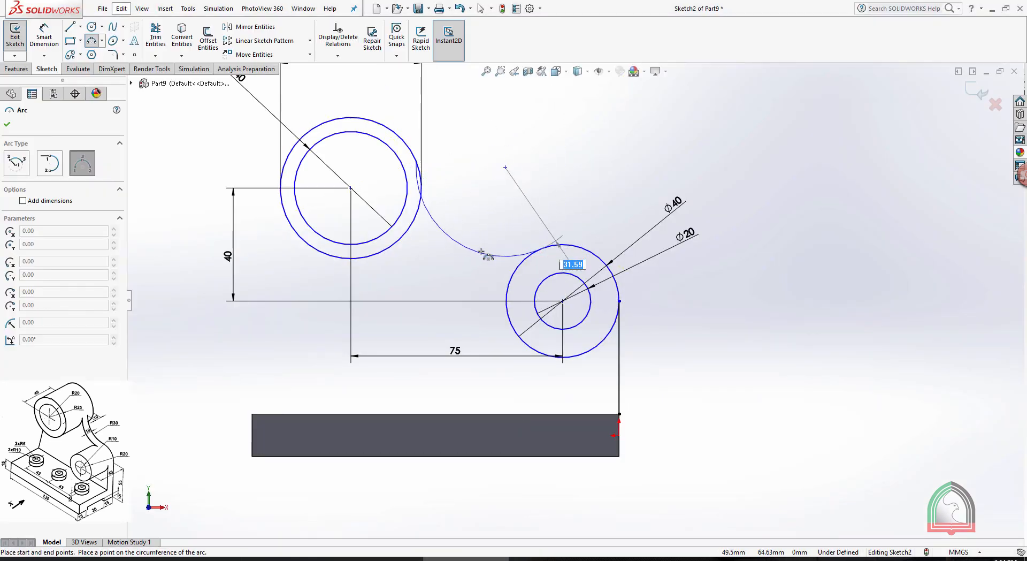
pyautogui.click(487, 248)
pyautogui.press('Escape')
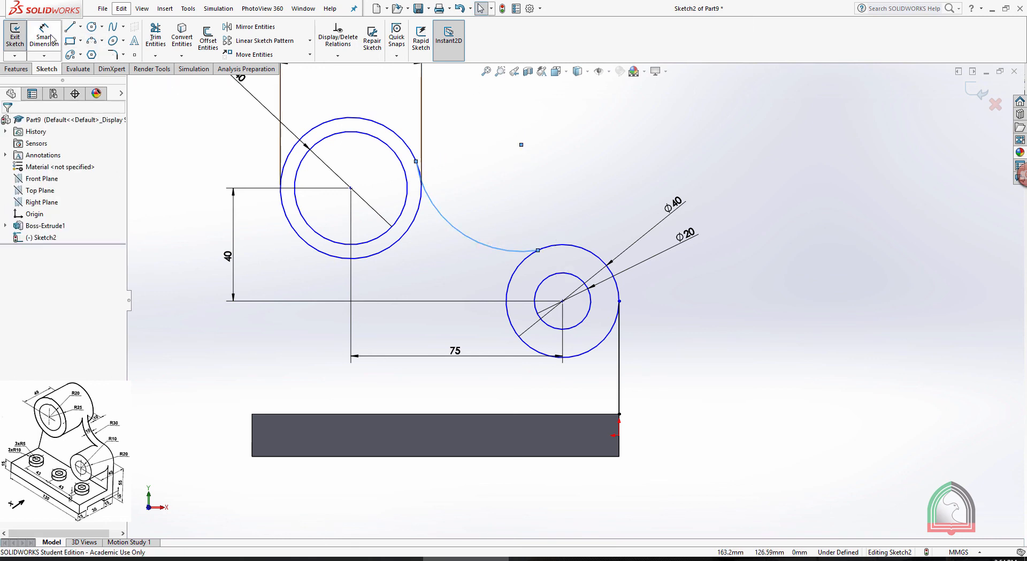
# Dimension the connecting arc's radius to 30 mm
pyautogui.click(52, 39)
pyautogui.click(452, 223)
pyautogui.click(449, 253)
pyautogui.write('30')
pyautogui.press('Return')
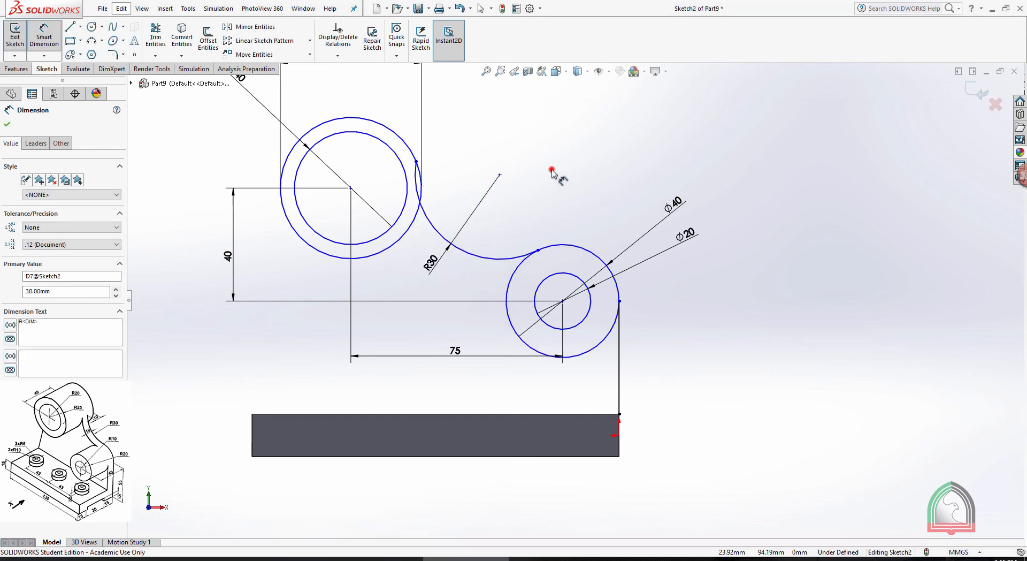
pyautogui.press('Escape')
# Make the connecting arc tangent to the 50 mm circle
pyautogui.click(411, 225)
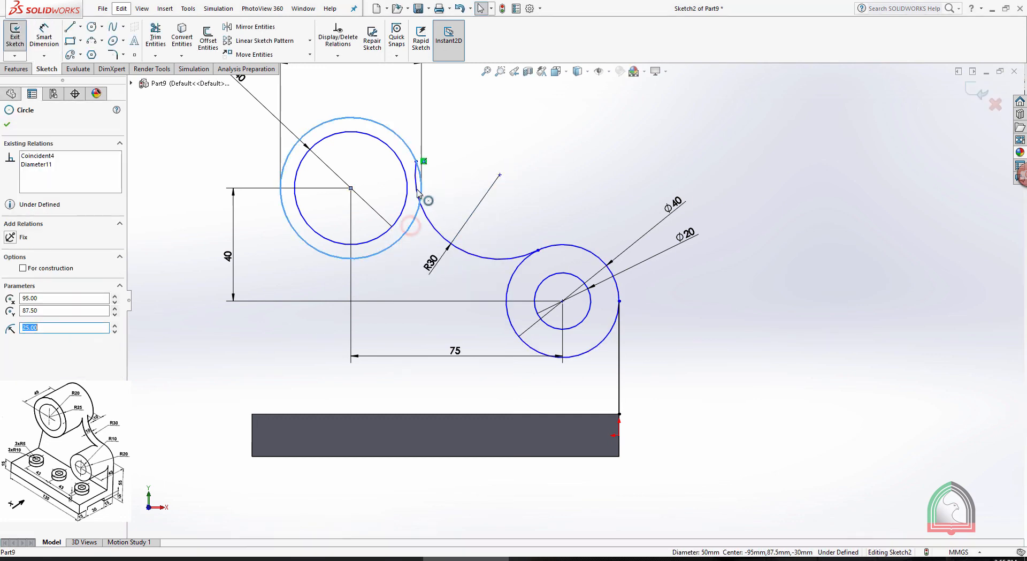
pyautogui.keyDown('ctrl'); pyautogui.click(419, 202); pyautogui.keyUp('ctrl')
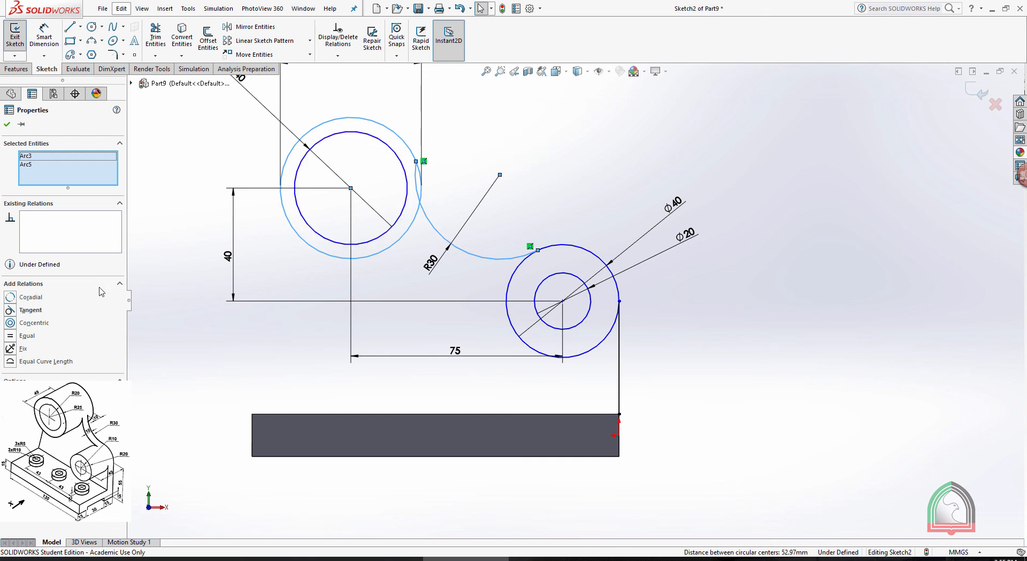
pyautogui.click(12, 310)
pyautogui.click(7, 125)
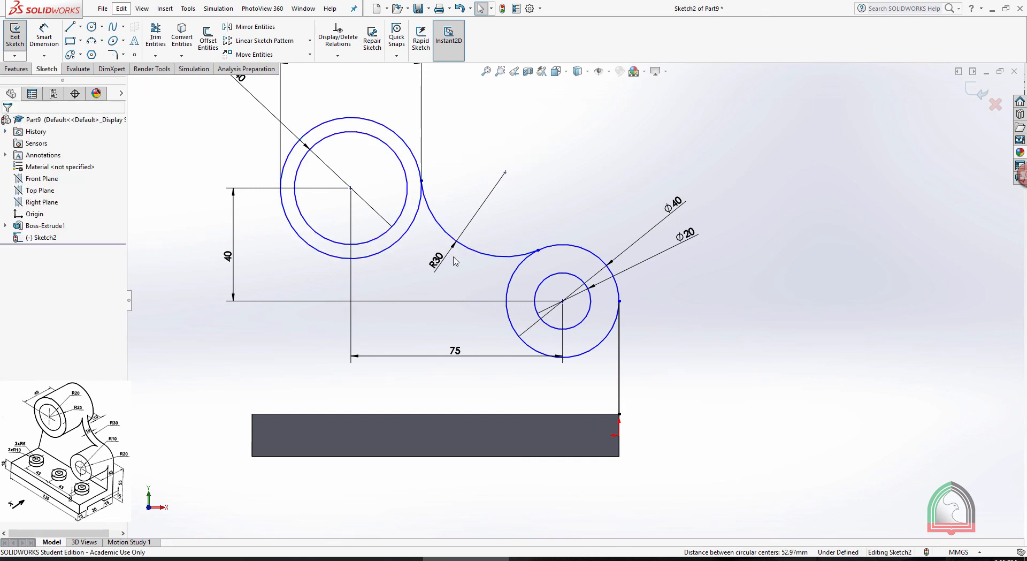
# Make the R30 connecting arc tangent to the 40 mm circle of the lower boss
pyautogui.click(514, 276)
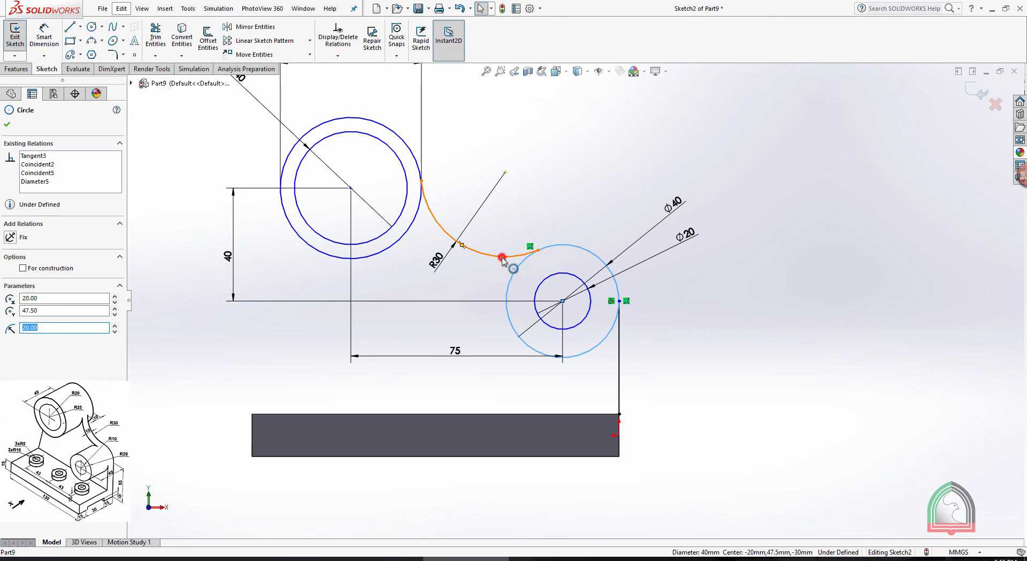
pyautogui.keyDown('ctrl'); pyautogui.click(503, 260); pyautogui.keyUp('ctrl')
pyautogui.click(11, 310)
pyautogui.click(647, 129)
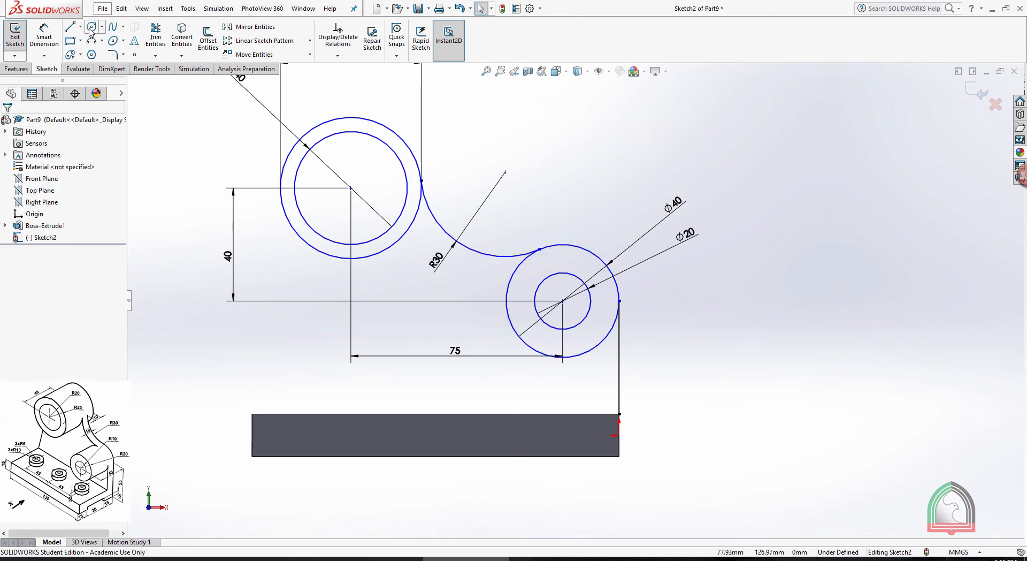
# Sketch a line from the base's upper far corner to the 50 mm circle and make it tangent to that circle
pyautogui.click(69, 26)
pyautogui.click(252, 414)
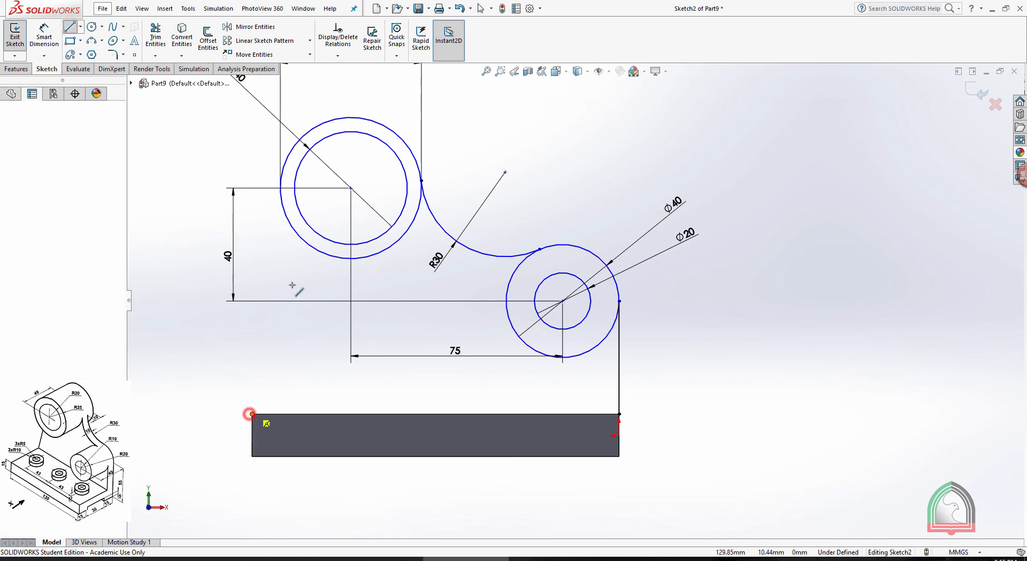
pyautogui.click(281, 196)
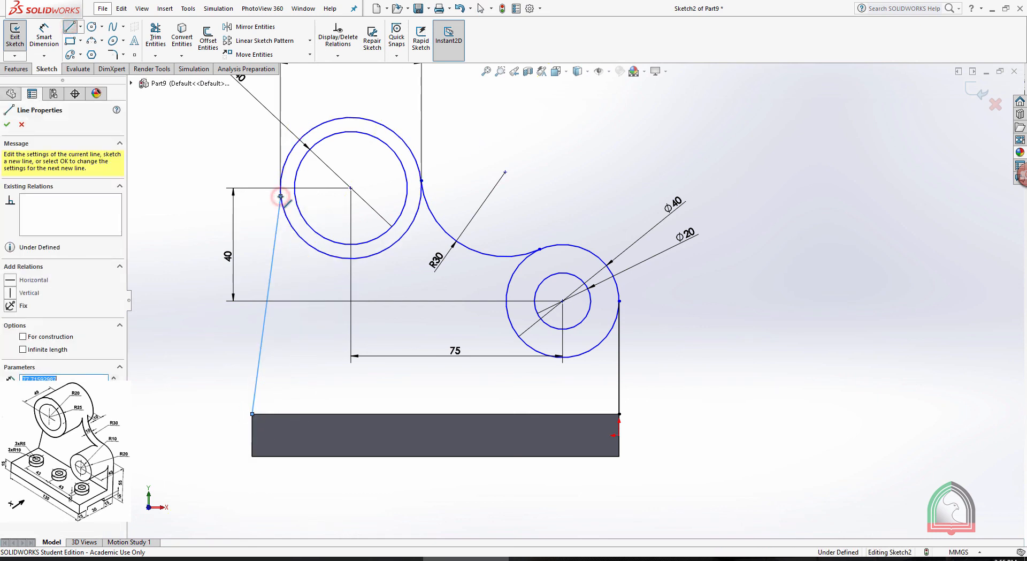
pyautogui.press('Escape')
pyautogui.click(284, 209)
pyautogui.keyDown('ctrl'); pyautogui.click(278, 224); pyautogui.keyUp('ctrl')
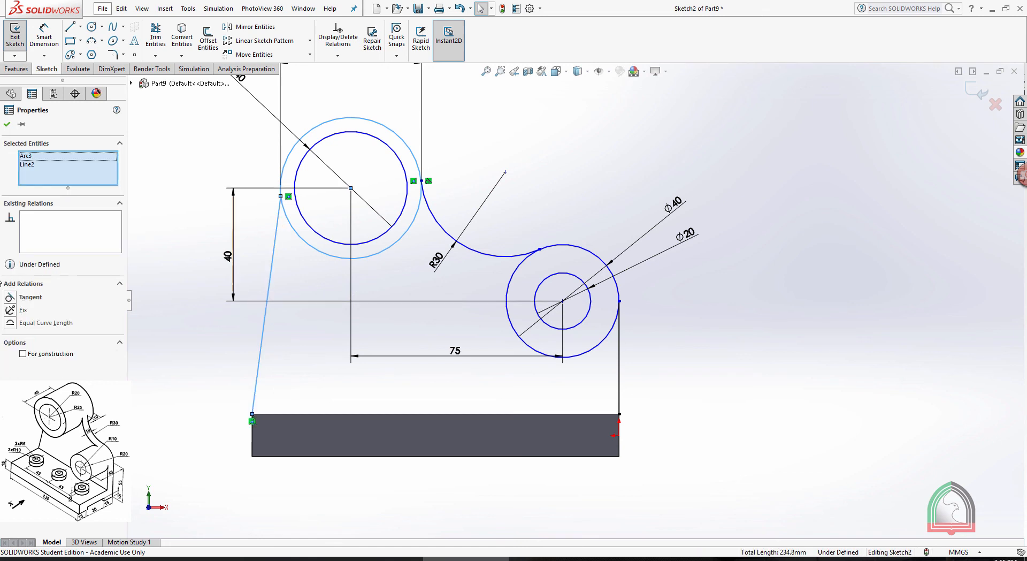
pyautogui.click(18, 298)
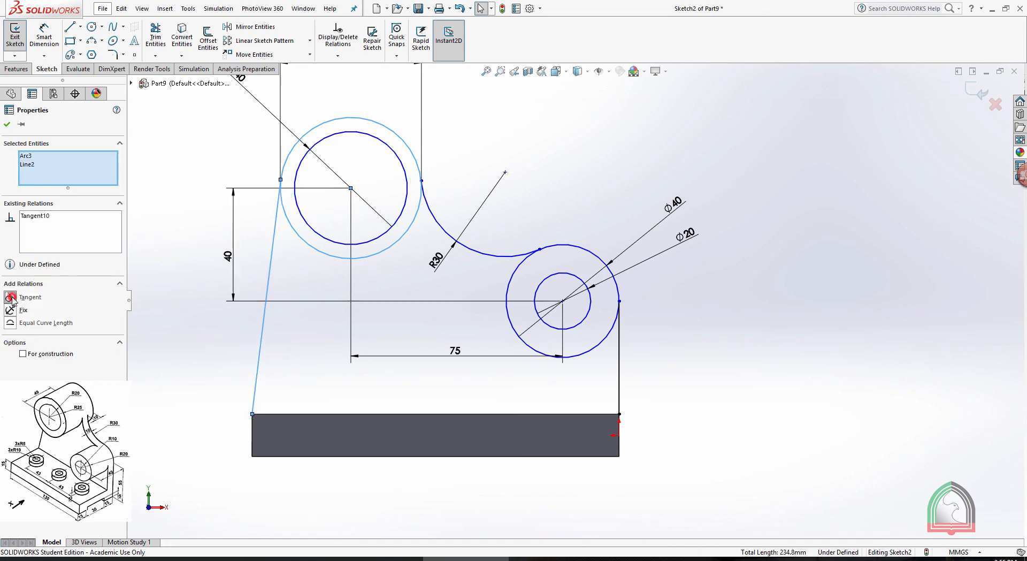
pyautogui.click(8, 125)
# Close the wall profile with a line along the full upper edge of the base
pyautogui.click(69, 27)
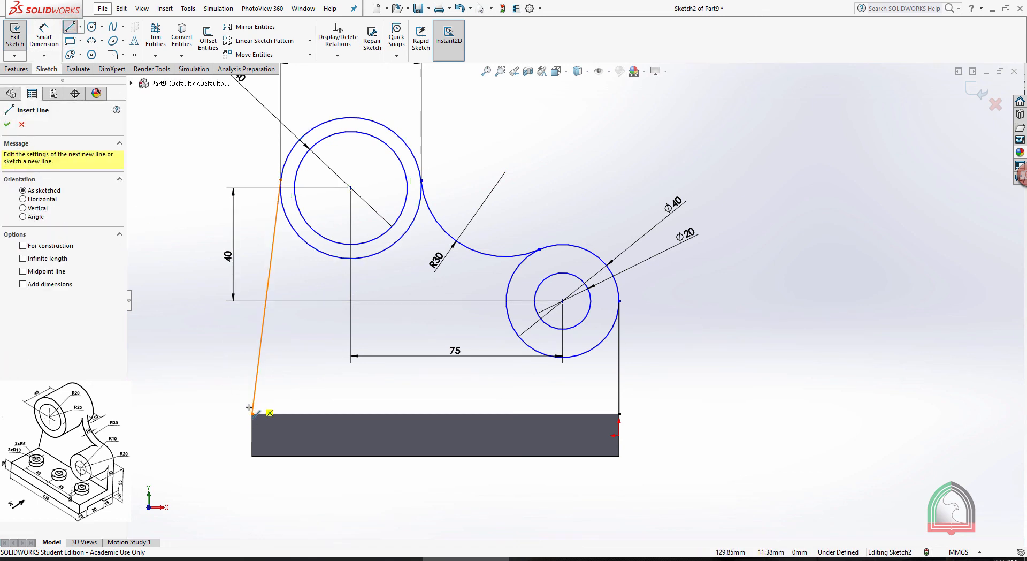
pyautogui.click(252, 412)
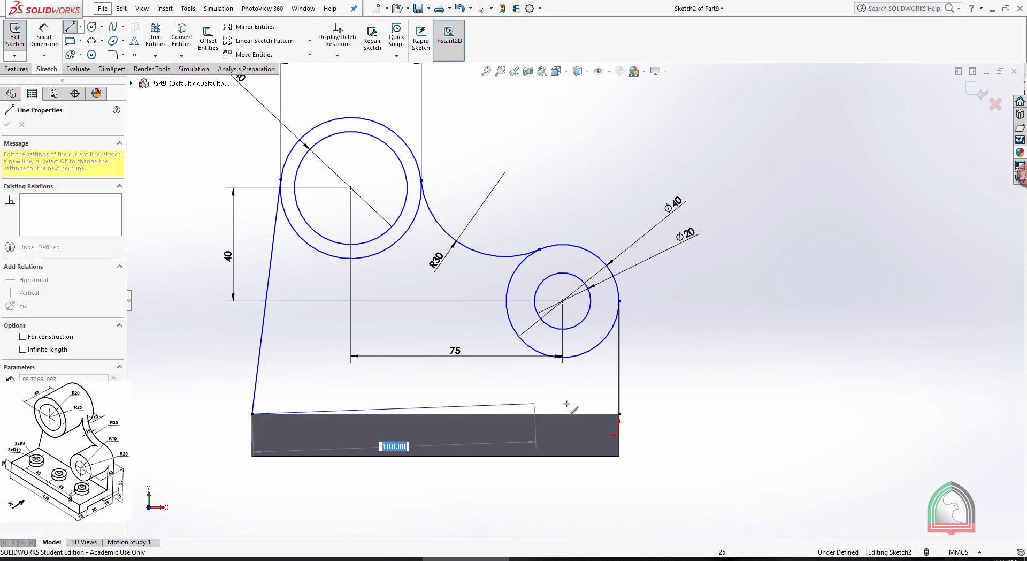
pyautogui.click(616, 412)
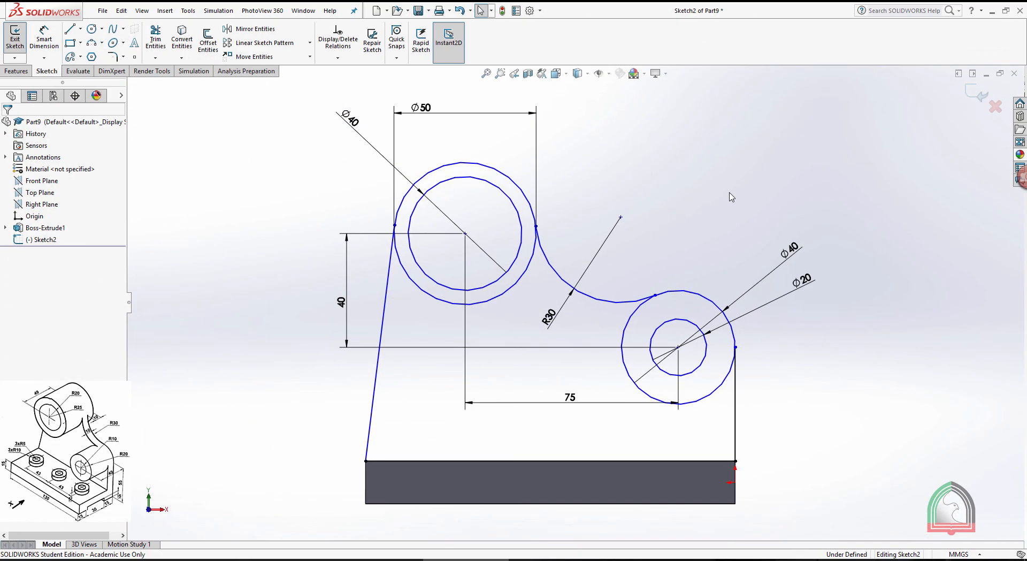
# Try to trim the circles down to the wall's outer outline, and undo the trimming
pyautogui.click(154, 41)
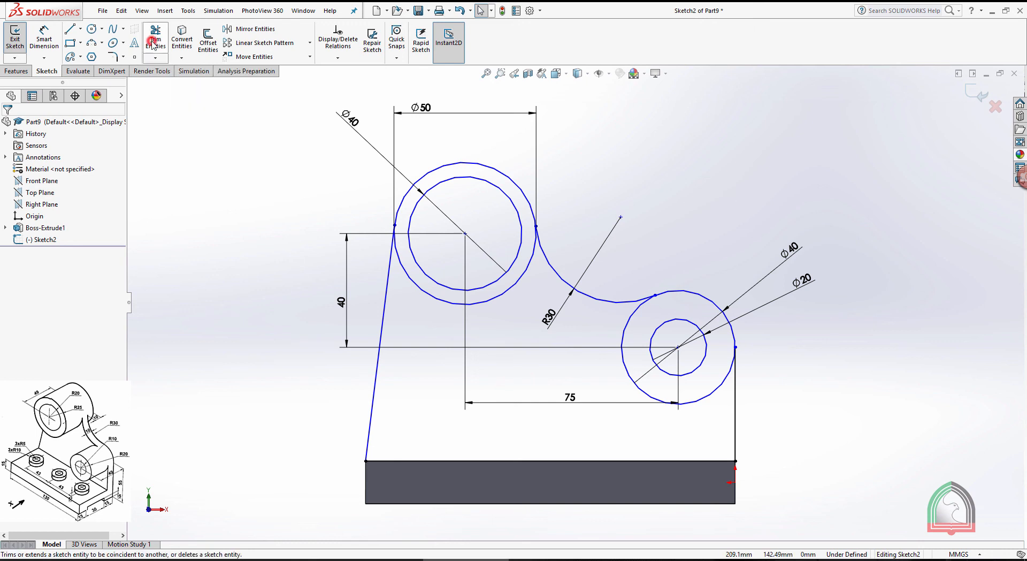
pyautogui.moveTo(522, 348)
pyautogui.mouseDown()
pyautogui.moveTo(498, 282)
pyautogui.moveTo(680, 344)
pyautogui.mouseUp()
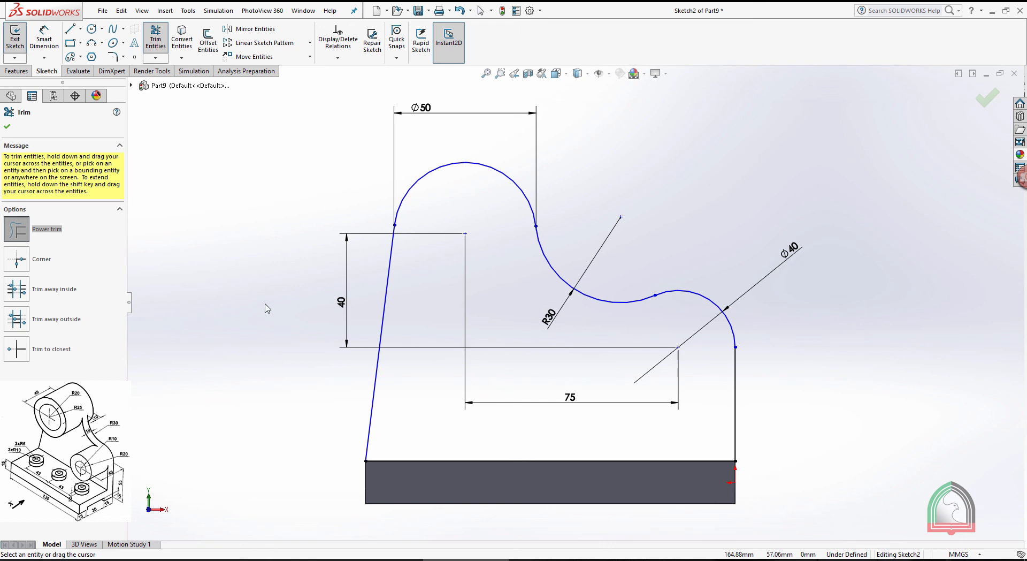
pyautogui.press('Escape')
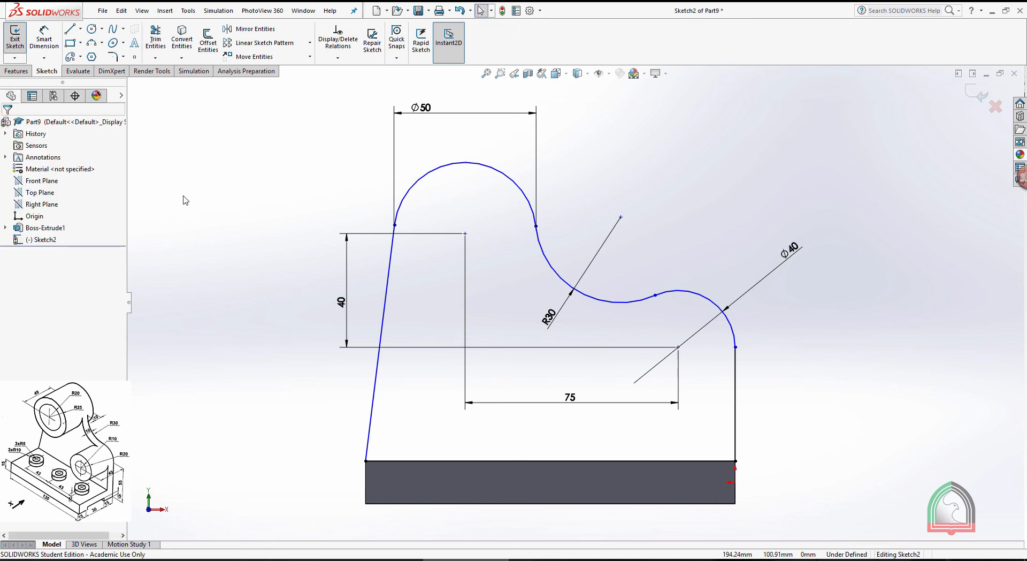
pyautogui.hotkey('ctrl', 'z')
pyautogui.hotkey('ctrl', 'z')
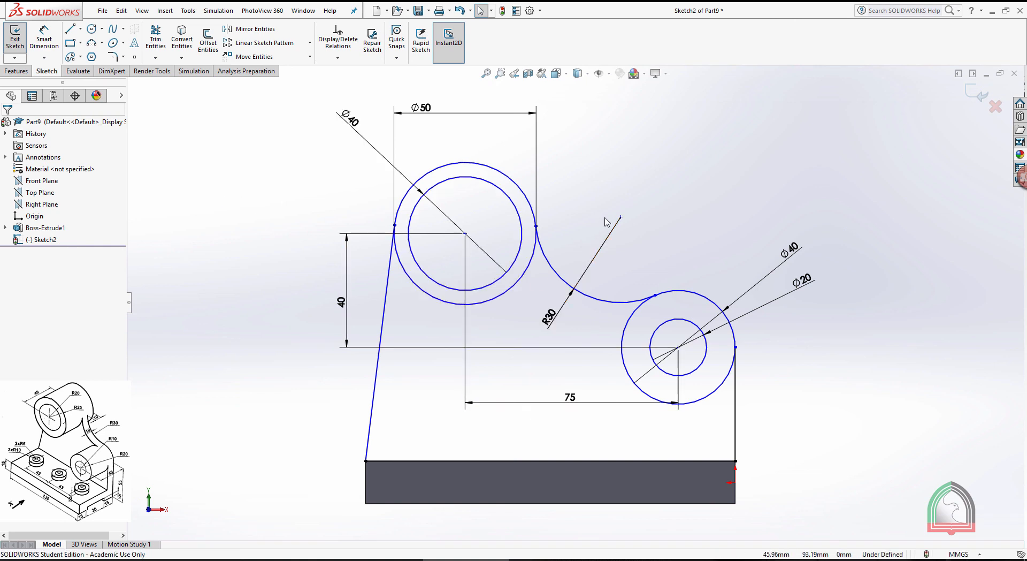
# Exit the sketch and start a boss extrusion using only its wall region between the outer circles and the base
pyautogui.click(977, 94)
pyautogui.moveTo(847, 199)
pyautogui.mouseDown(button='middle')
pyautogui.moveTo(709, 232)
pyautogui.moveTo(729, 254)
pyautogui.moveTo(696, 278)
pyautogui.mouseUp(button='middle')
pyautogui.moveTo(235, 178); pyautogui.dragTo(428, 246, button='middle')
pyautogui.click(20, 45)
pyautogui.moveTo(312, 264)
pyautogui.mouseDown(button='middle')
pyautogui.moveTo(280, 218)
pyautogui.moveTo(287, 224)
pyautogui.mouseUp(button='middle')
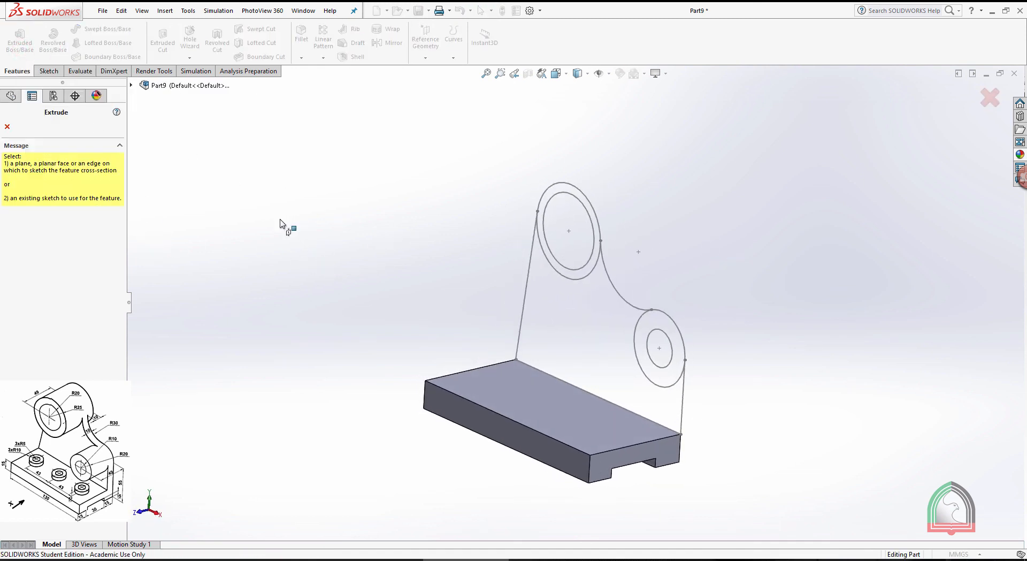
pyautogui.click(131, 85)
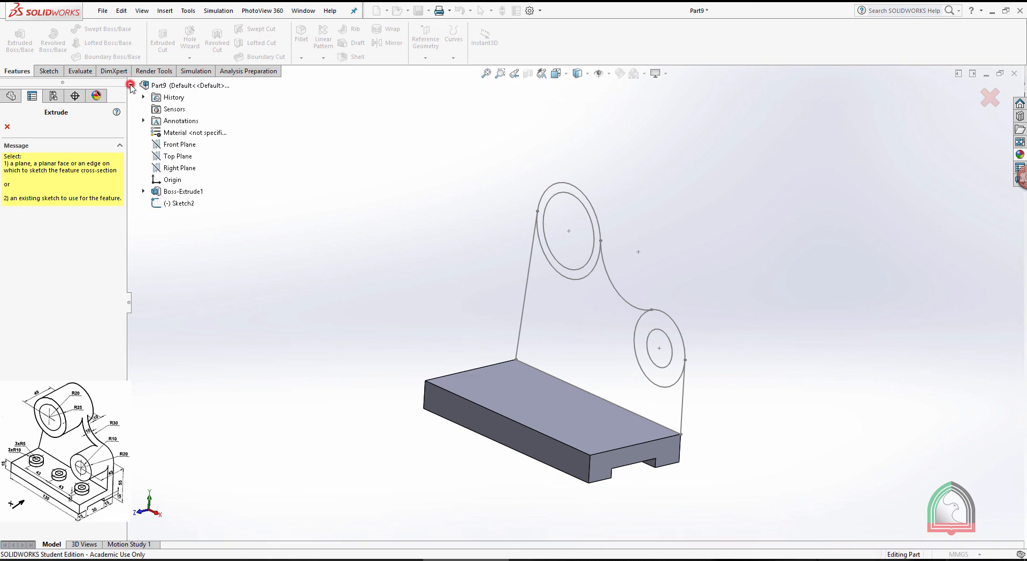
pyautogui.click(181, 203)
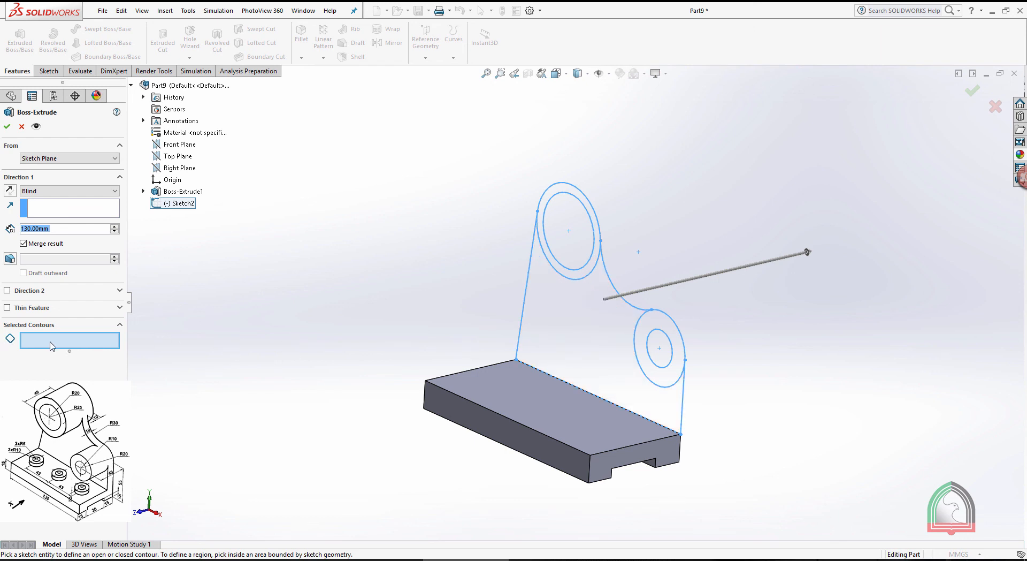
pyautogui.click(588, 322)
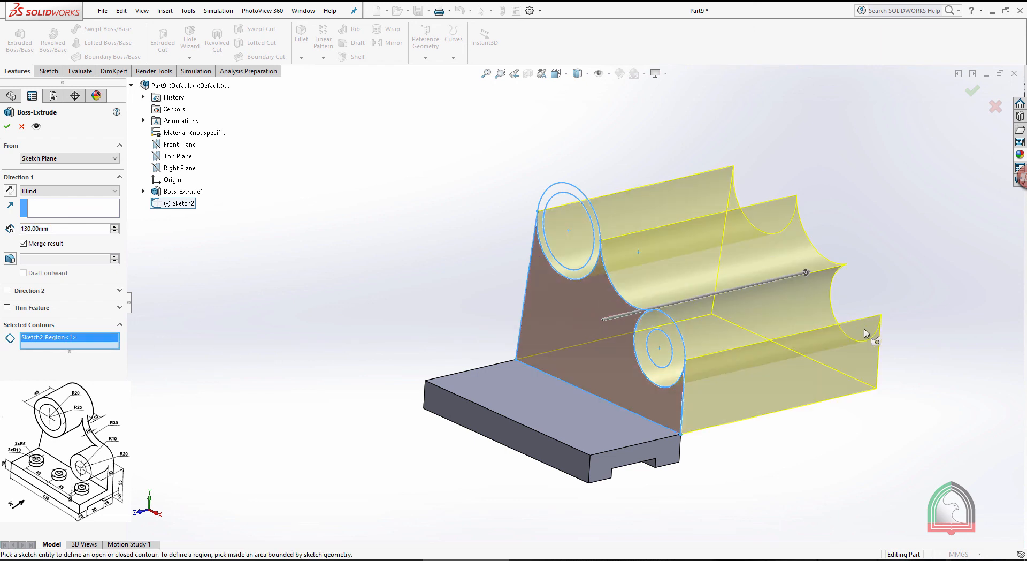
# Set the wall extrusion's depth to 10 mm, reverse it to run over the base, and accept it
pyautogui.moveTo(63, 231); pyautogui.dragTo(2, 233)
pyautogui.write('10')
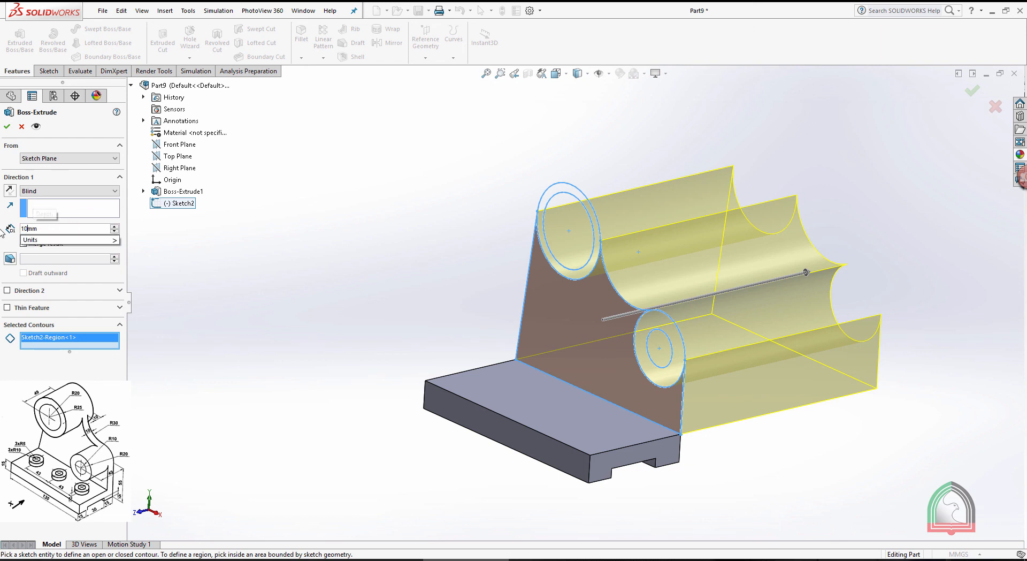
pyautogui.press('Delete')
pyautogui.press('Delete')
pyautogui.press('Delete')
pyautogui.press('Delete')
pyautogui.click(7, 191)
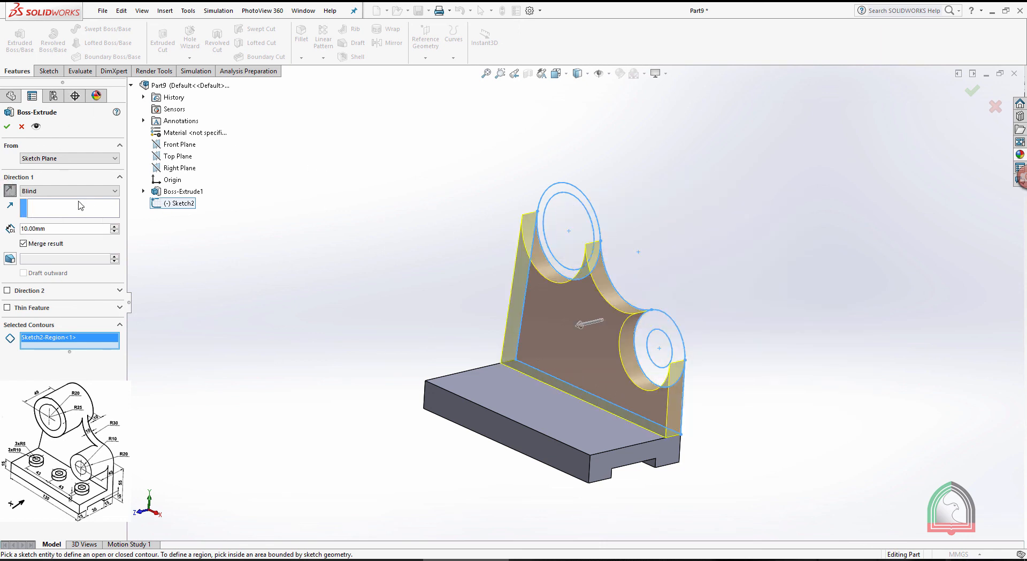
pyautogui.moveTo(322, 214); pyautogui.dragTo(311, 213, button='middle')
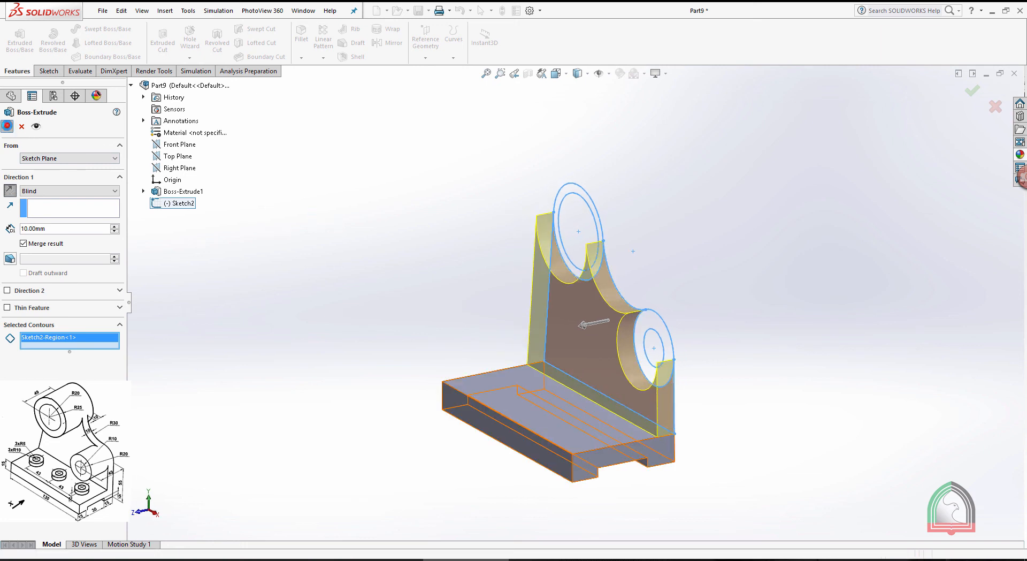
pyautogui.click(7, 126)
# Check the Exercise 08 drawing and start a boss extrusion of the ring between the upper 40 mm and 50 mm circles, reusing the wall's sketch
pyautogui.moveTo(361, 206); pyautogui.dragTo(367, 198, button='middle')
pyautogui.hotkey('alt', 'Tab')
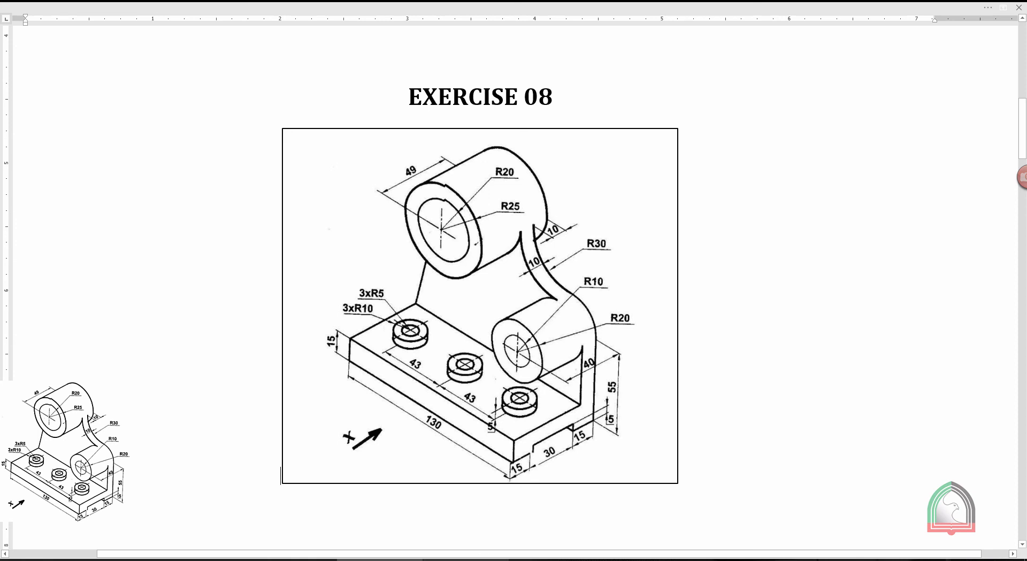
pyautogui.click(469, 559)
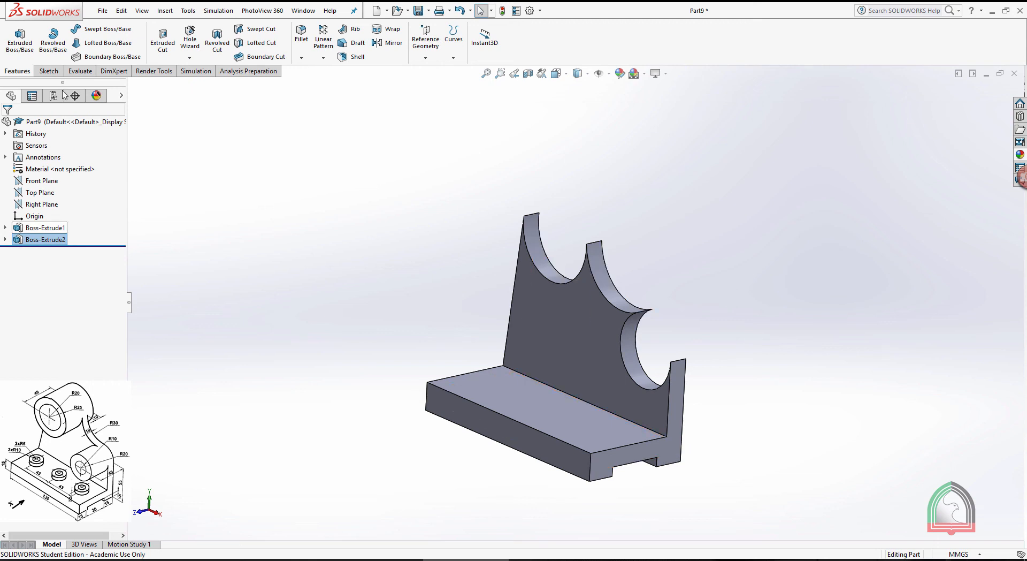
pyautogui.click(20, 40)
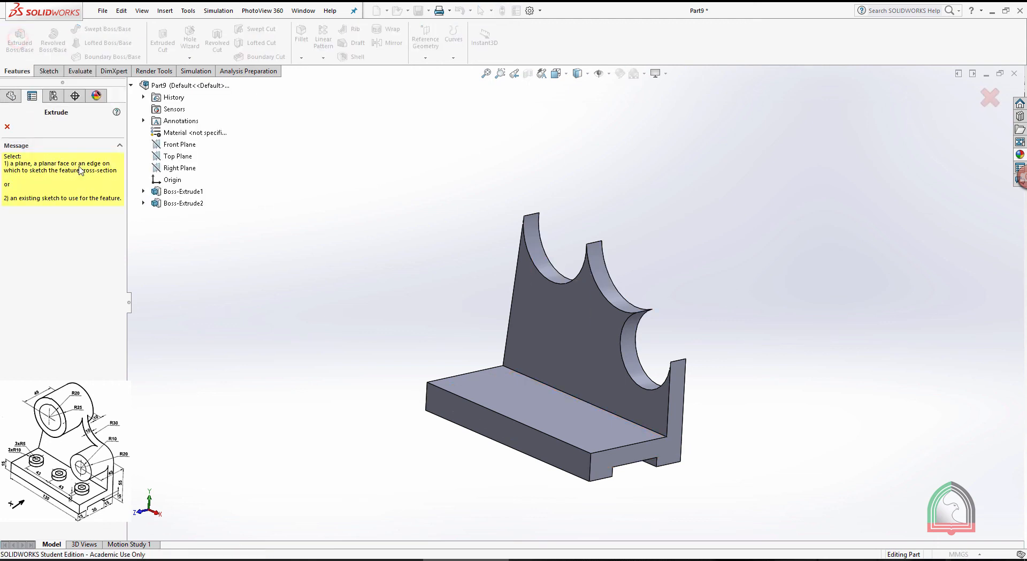
pyautogui.click(143, 202)
pyautogui.click(183, 214)
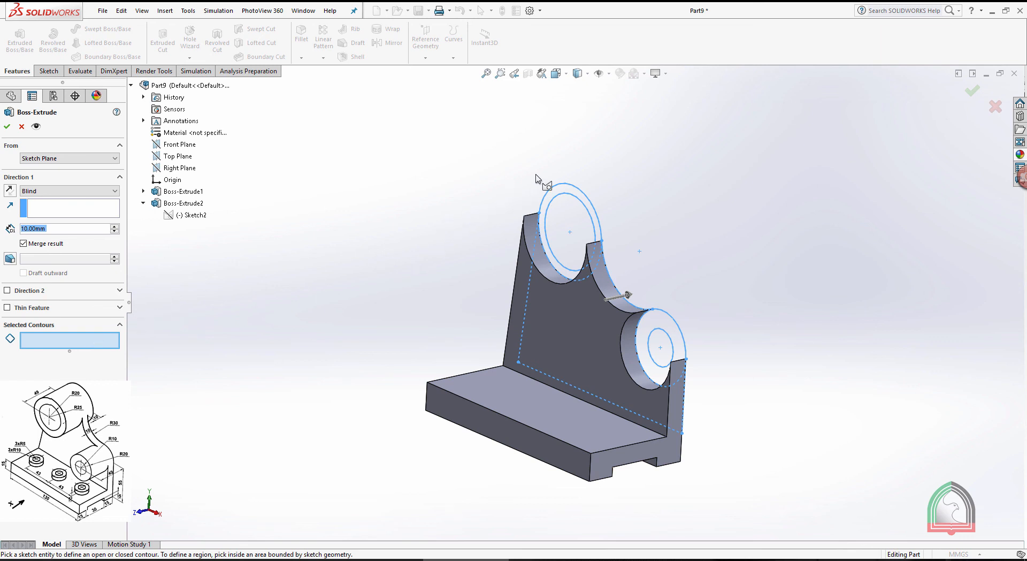
pyautogui.click(558, 193)
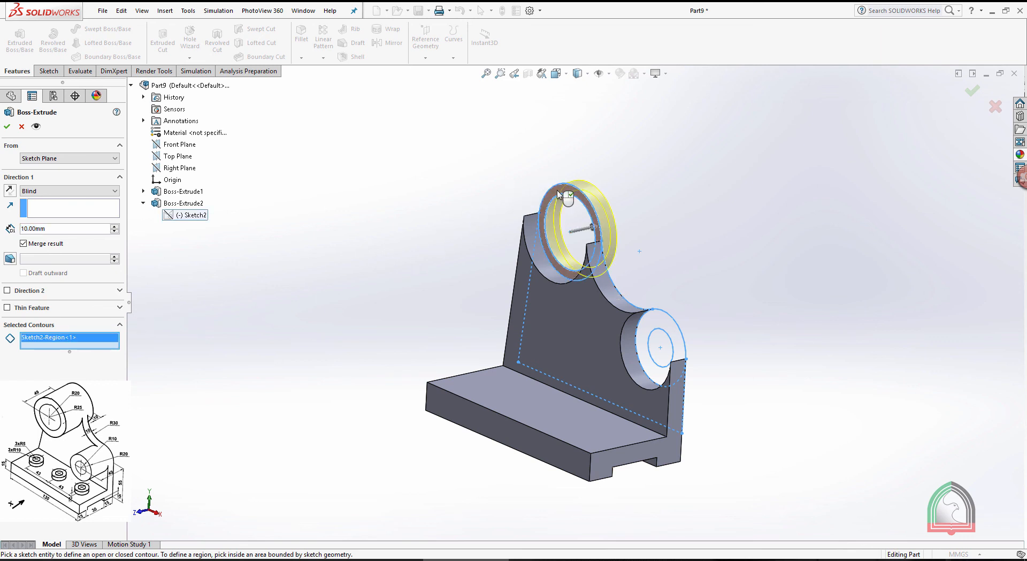
# Extrude the upper boss ring 10 mm behind the sketch plane and 39 mm in the second direction over the base
pyautogui.moveTo(513, 130); pyautogui.dragTo(686, 195, button='middle')
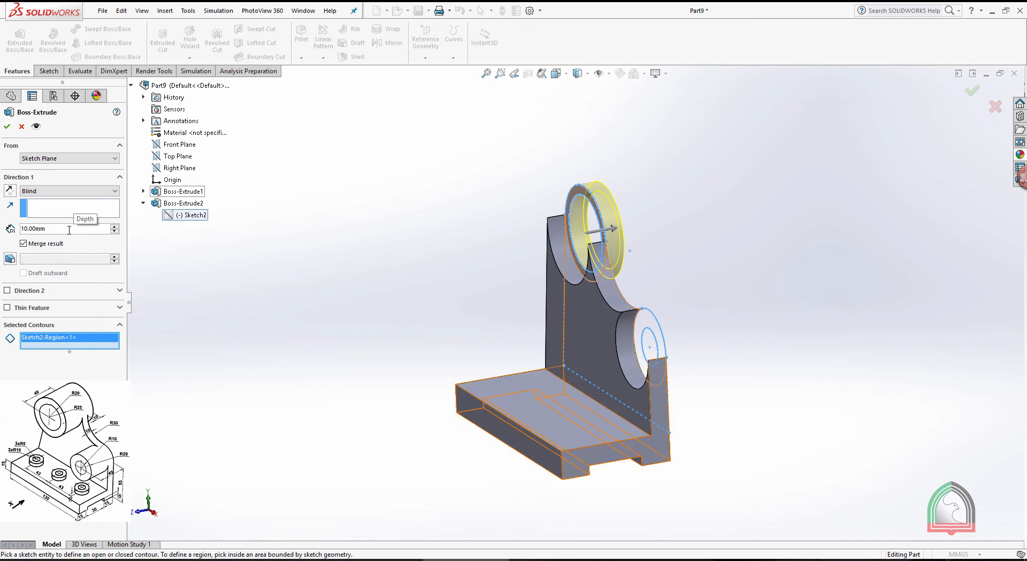
pyautogui.click(7, 290)
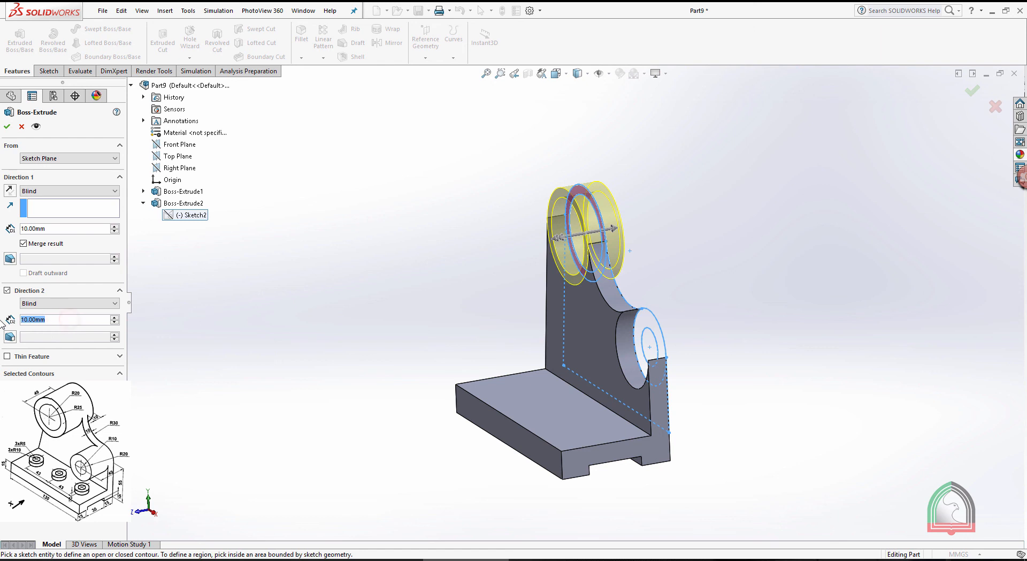
pyautogui.write('39')
pyautogui.press('Return')
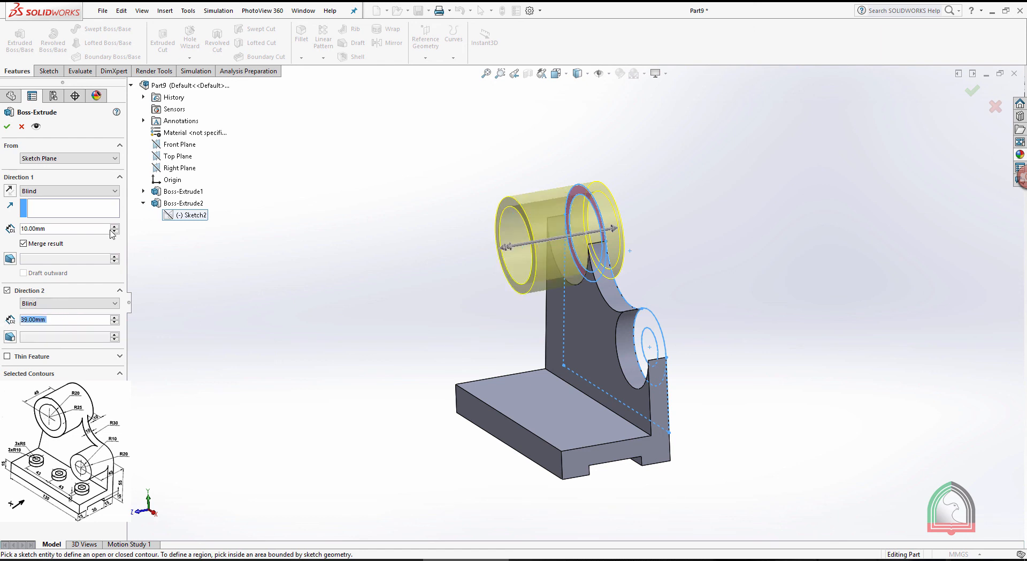
pyautogui.click(7, 128)
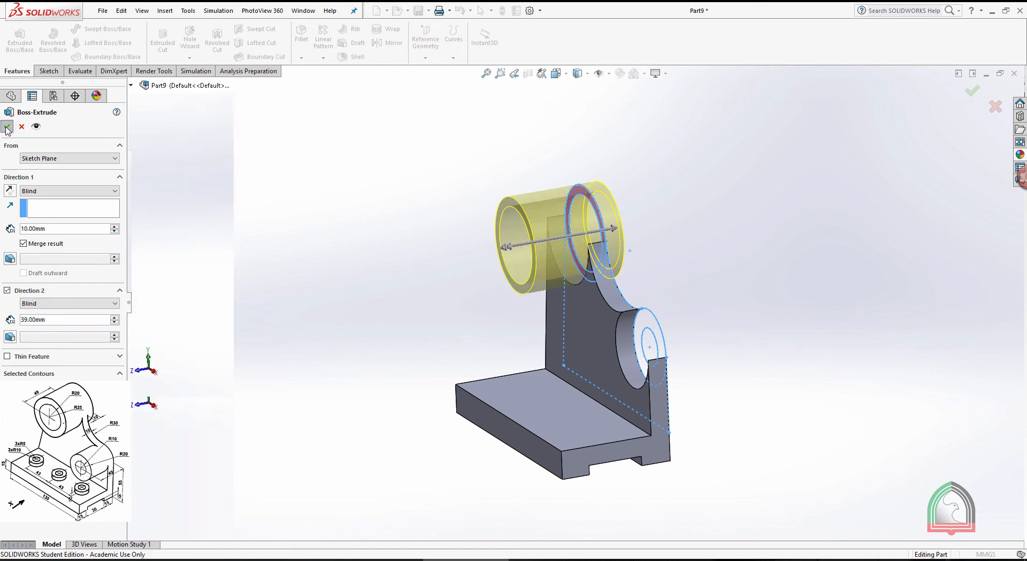
# Start a boss extrusion of the ring between the two lower circles, reusing the wall's sketch and reversing the direction over the base
pyautogui.moveTo(308, 231); pyautogui.dragTo(351, 228, button='middle')
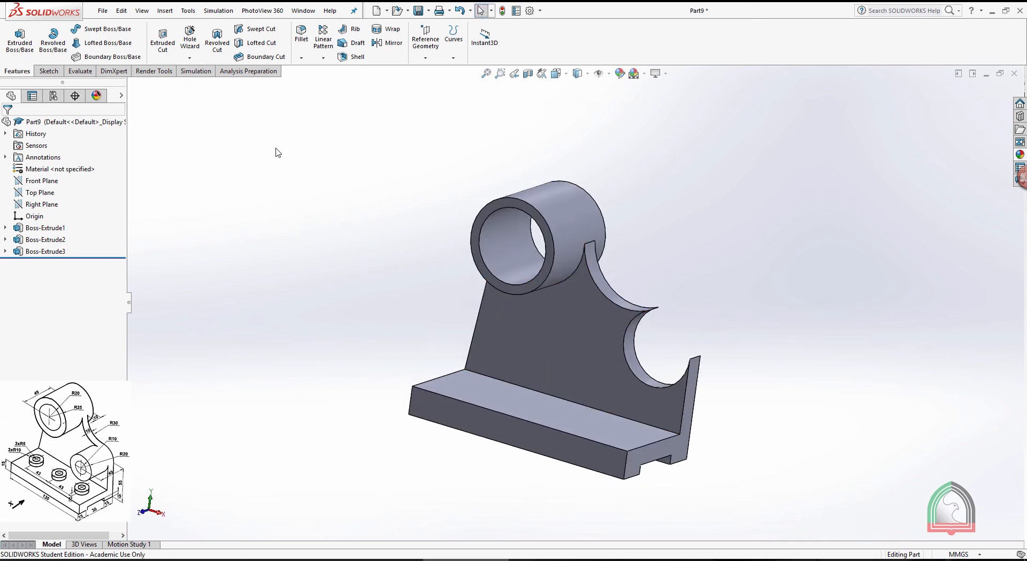
pyautogui.click(19, 38)
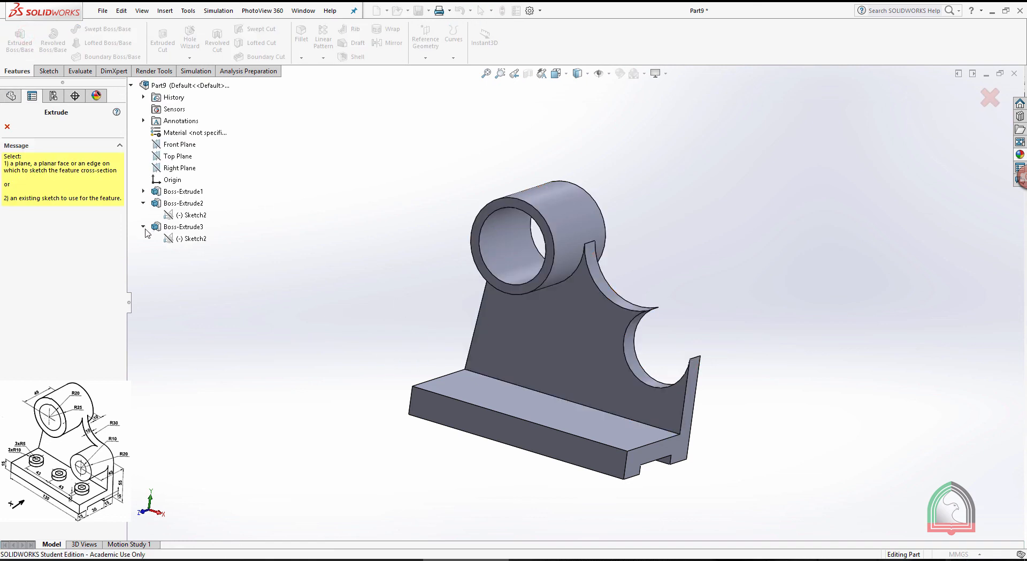
pyautogui.click(182, 233)
pyautogui.click(689, 328)
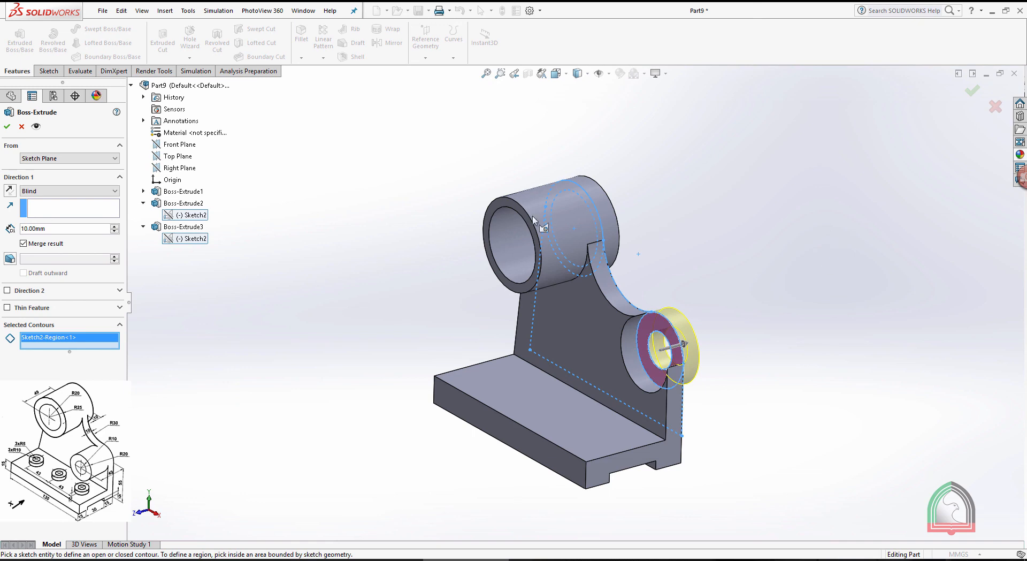
pyautogui.click(12, 193)
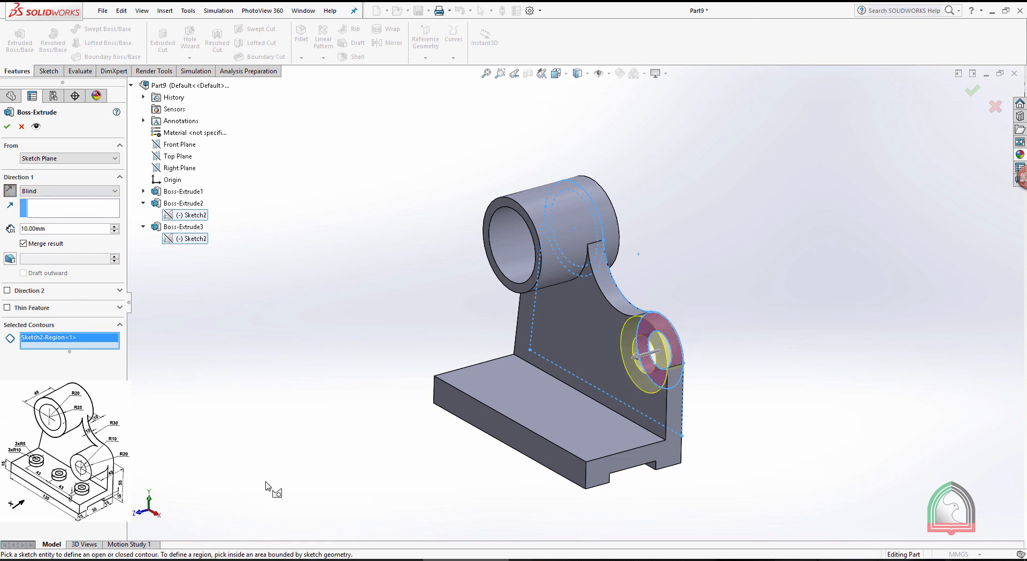
# Check the Exercise 08 drawing, set the lower boss ring's extrusion depth to 40 mm, and accept it
pyautogui.click(380, 560)
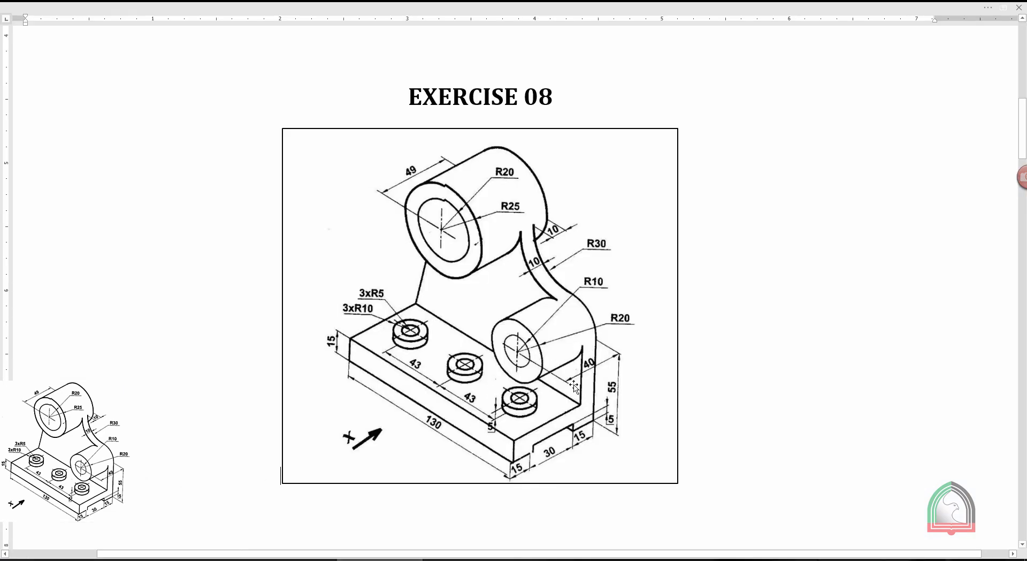
pyautogui.click(455, 560)
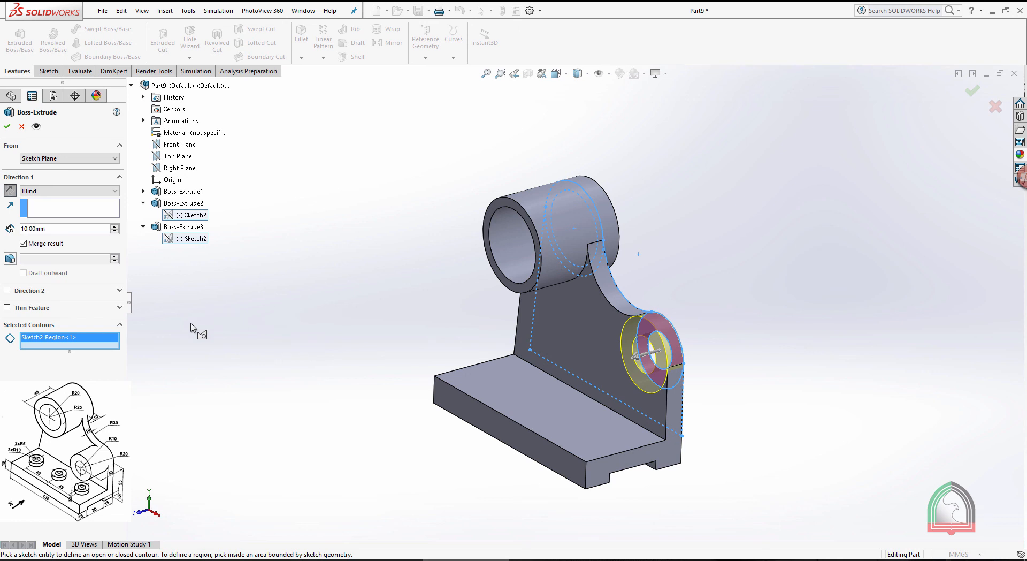
pyautogui.doubleClick(69, 229)
pyautogui.write('40')
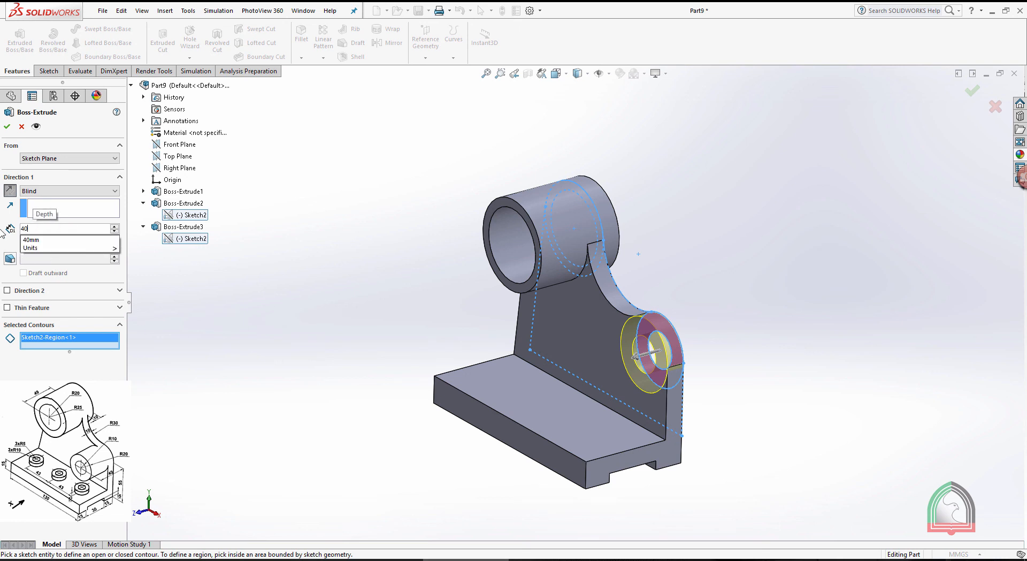
pyautogui.press('Return')
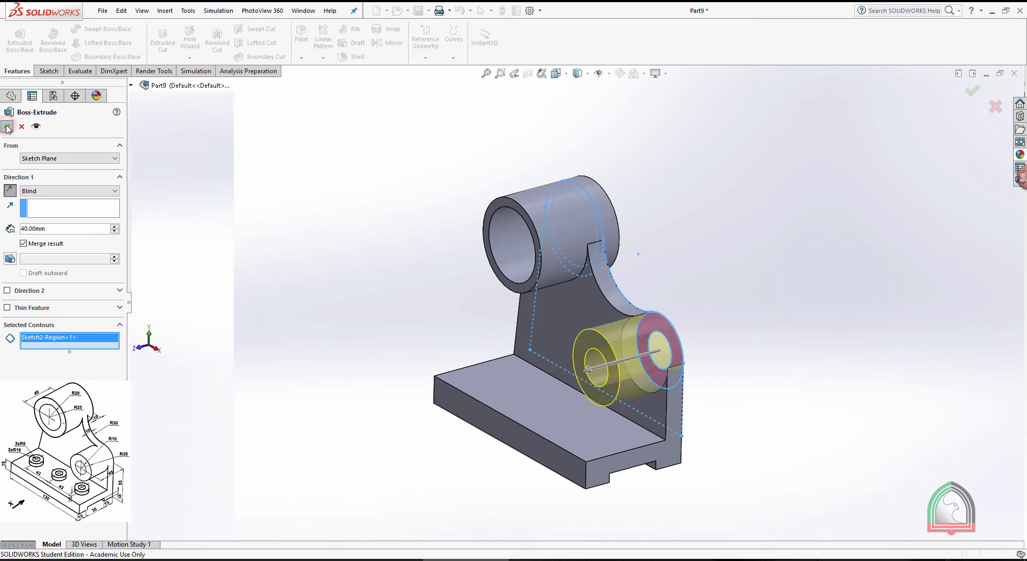
pyautogui.click(7, 127)
pyautogui.click(263, 202)
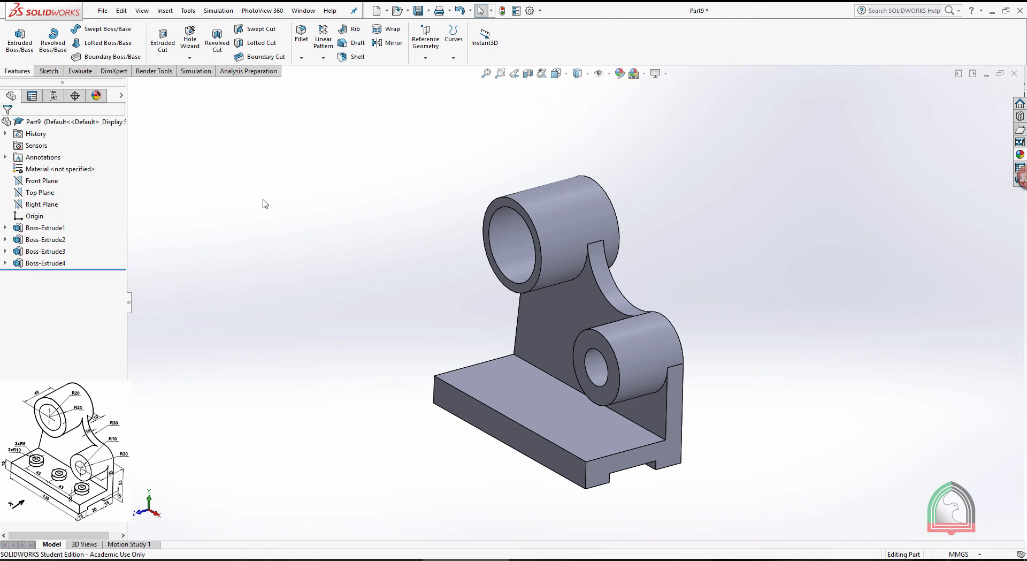
# Check the pad details in the Exercise 08 drawing and start a sketch on the base's upper face, viewed normal to it
pyautogui.click(397, 559)
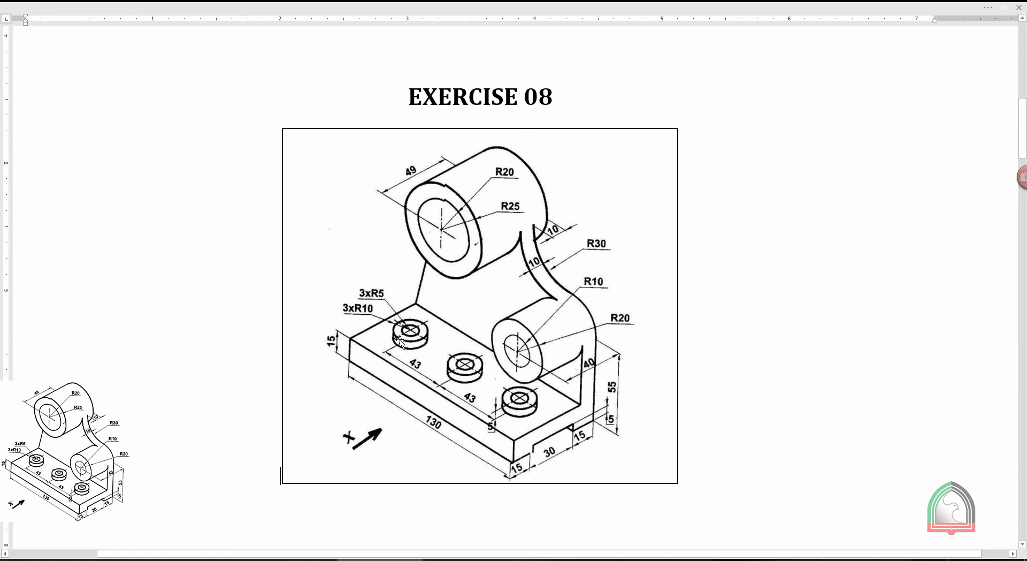
pyautogui.click(461, 559)
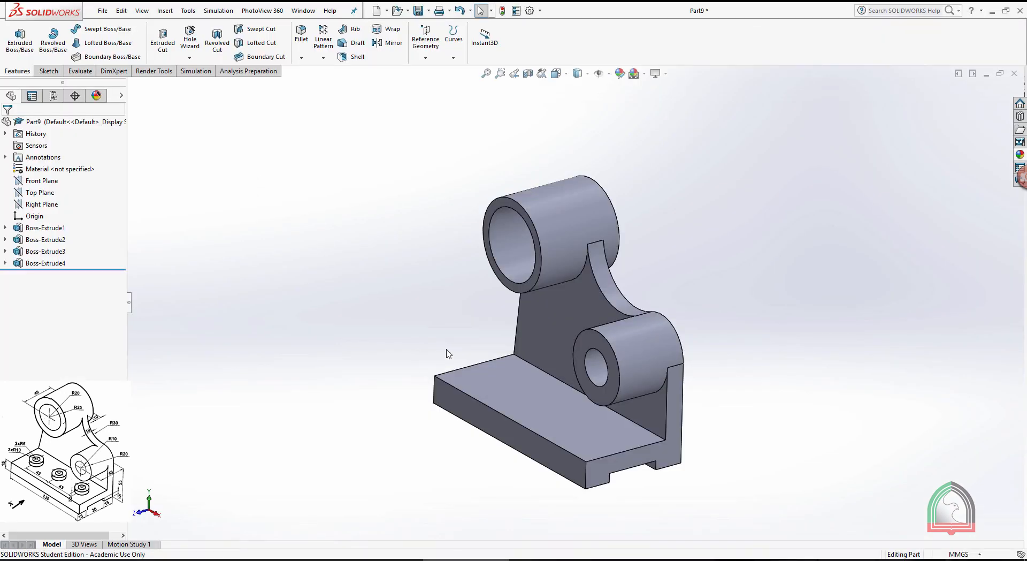
pyautogui.click(525, 405)
pyautogui.click(566, 376)
pyautogui.press('space')
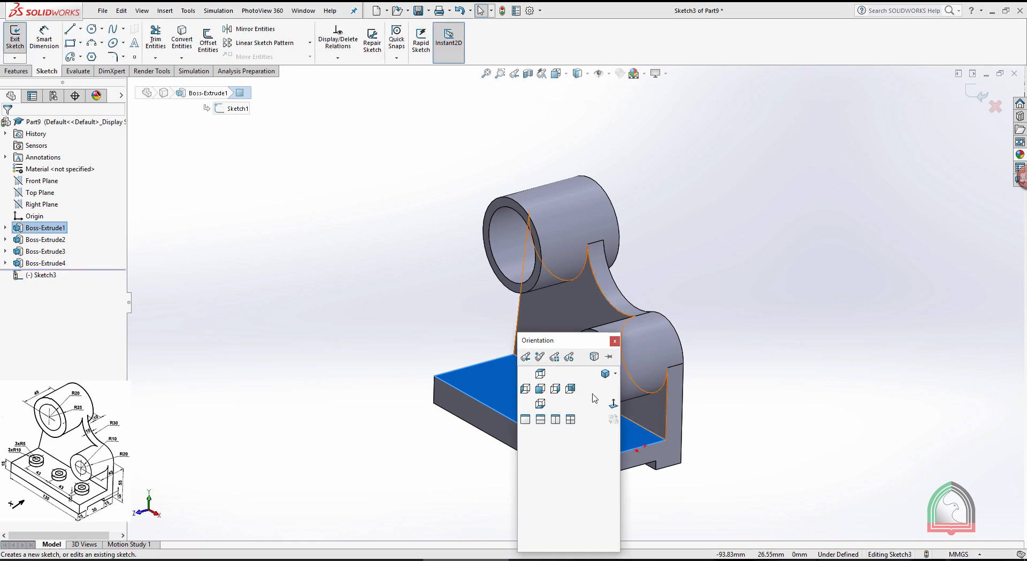
pyautogui.click(612, 404)
pyautogui.click(891, 240)
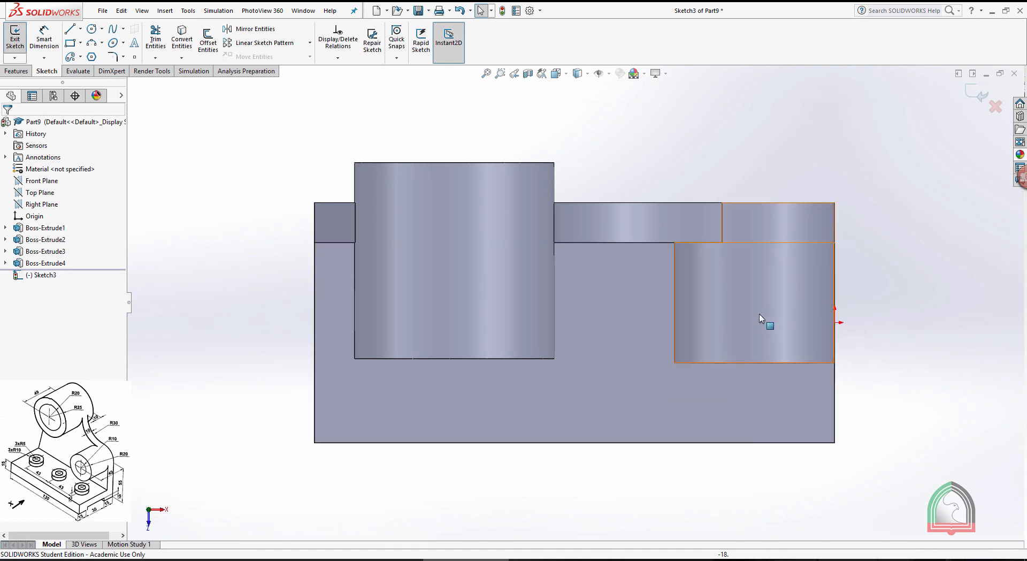
# Make the upper and lower cylindrical boss features transparent so the base face can be seen through them
pyautogui.click(778, 320)
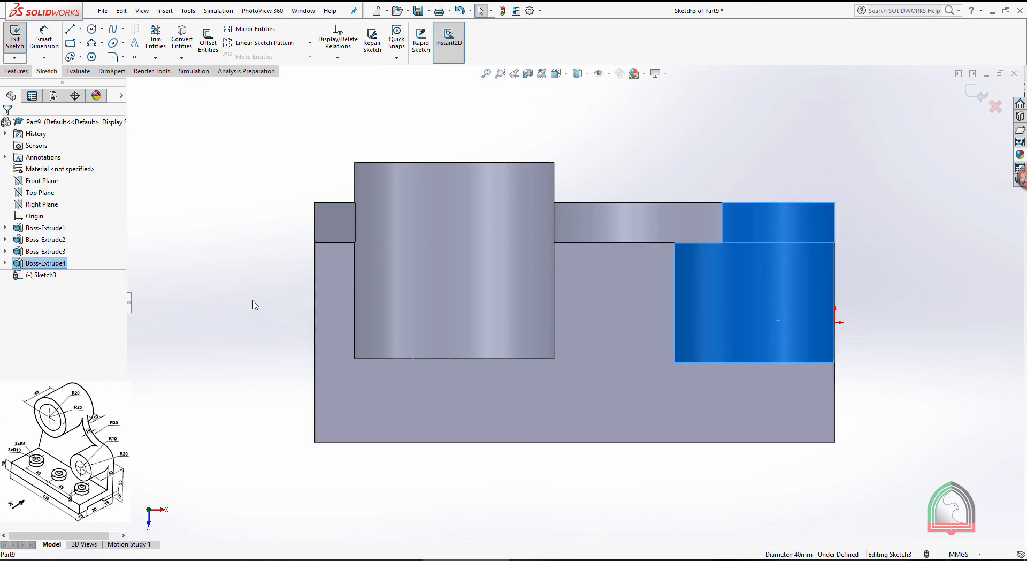
pyautogui.keyDown('ctrl'); pyautogui.click(364, 306); pyautogui.keyUp('ctrl')
pyautogui.rightClick(52, 255)
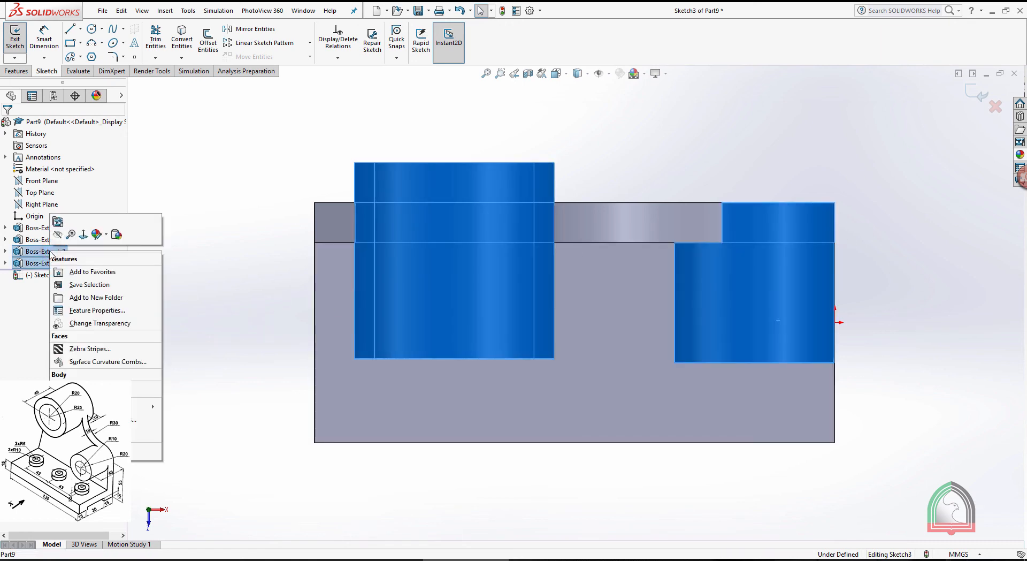
pyautogui.click(75, 323)
pyautogui.click(853, 240)
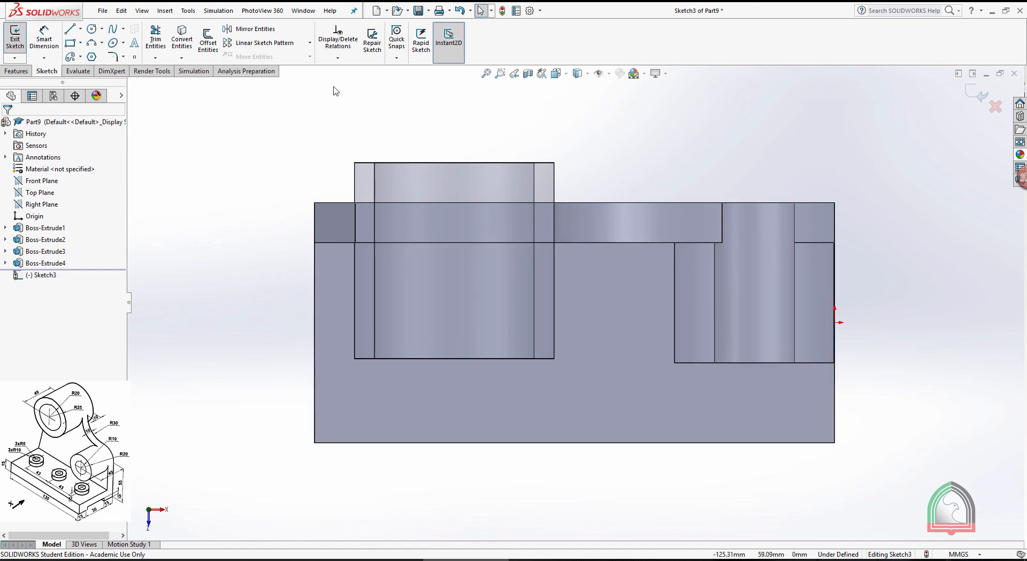
# Sketch two concentric circles, about 23 mm and 14 mm in diameter, on the base face by the front end of the lower boss
pyautogui.click(91, 29)
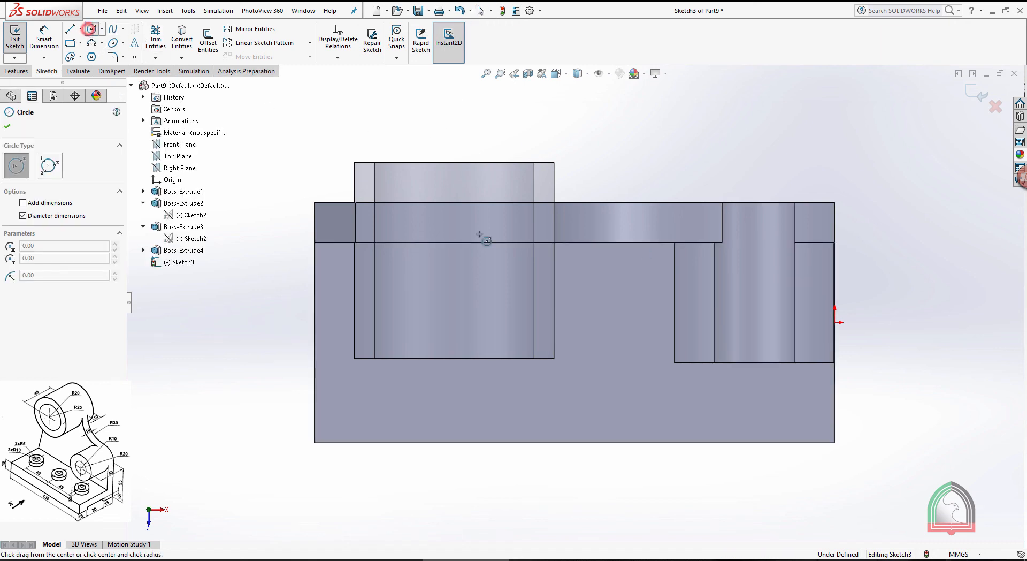
pyautogui.click(736, 378)
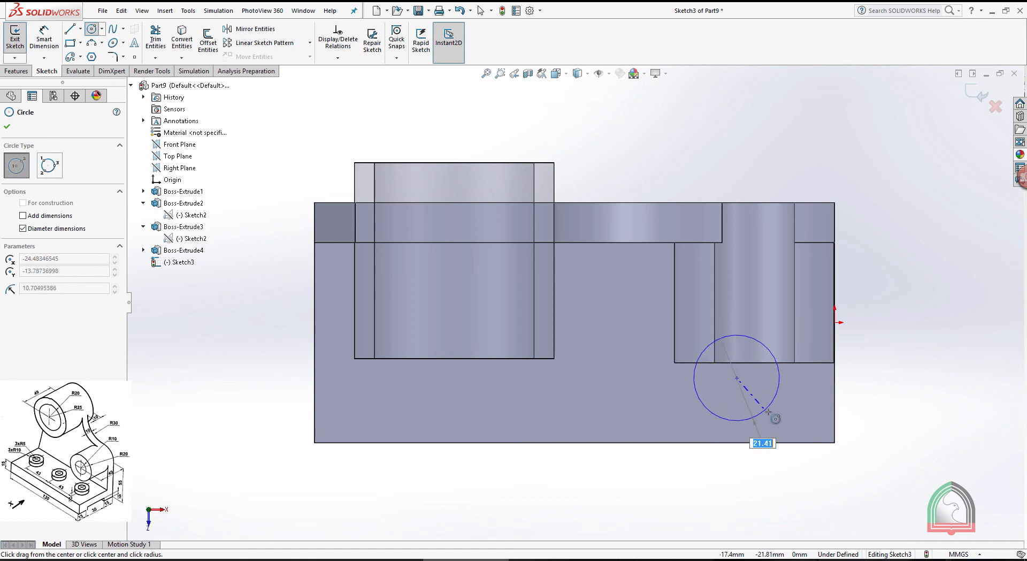
pyautogui.click(769, 412)
pyautogui.click(737, 378)
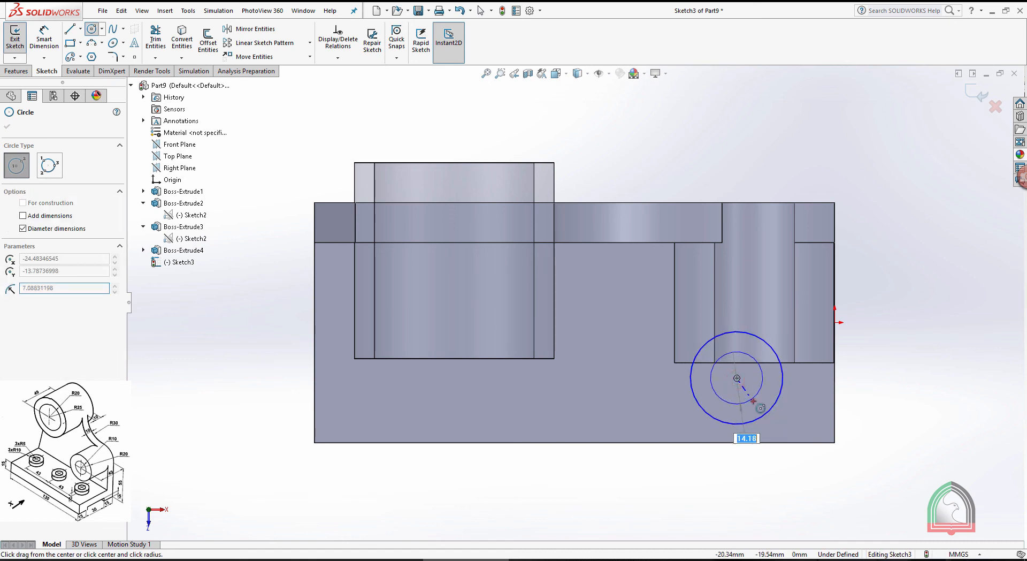
pyautogui.click(754, 401)
# Dimension the larger sketched circle's diameter as 10 mm
pyautogui.click(44, 39)
pyautogui.click(778, 357)
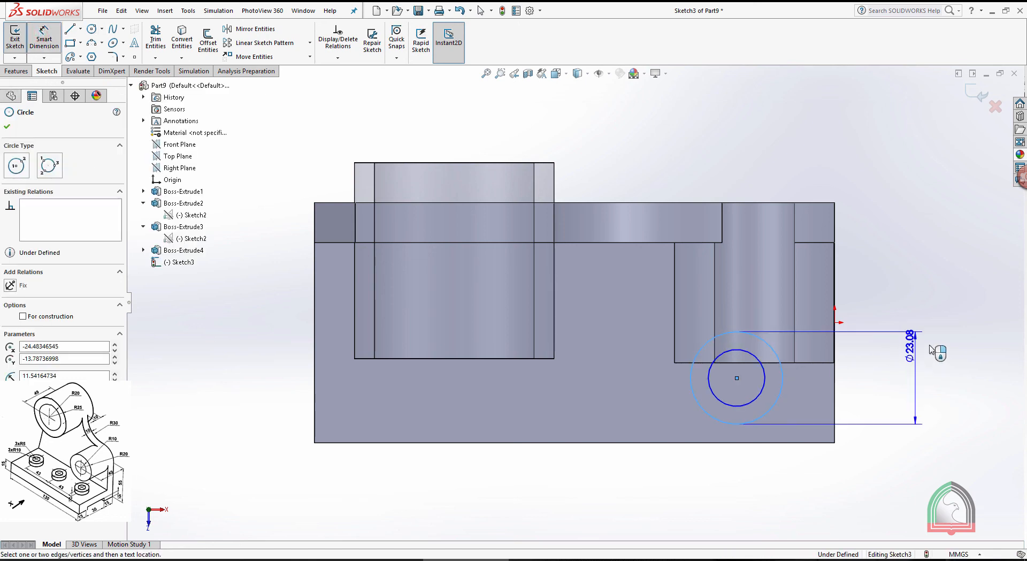
pyautogui.click(932, 364)
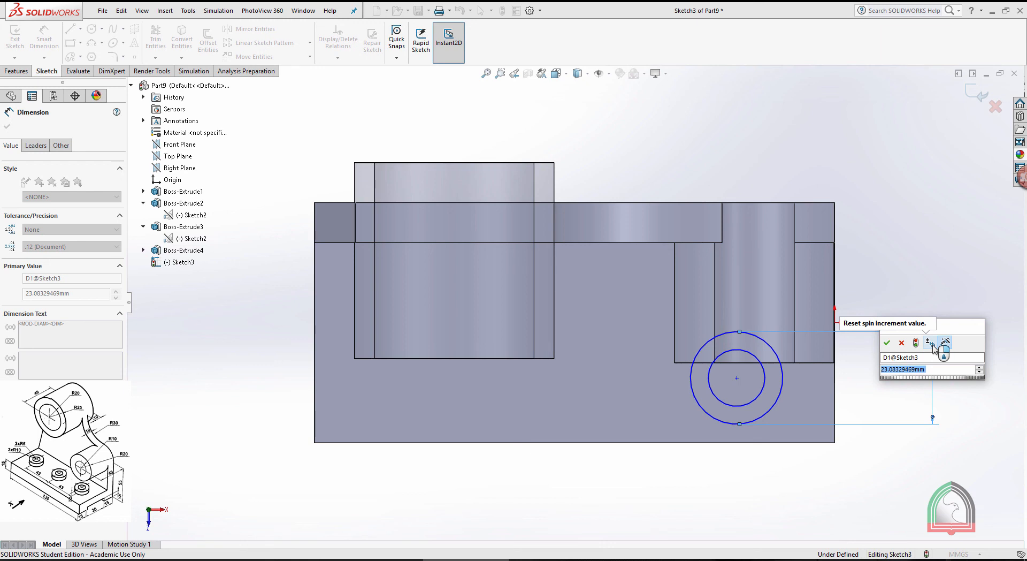
pyautogui.write('10')
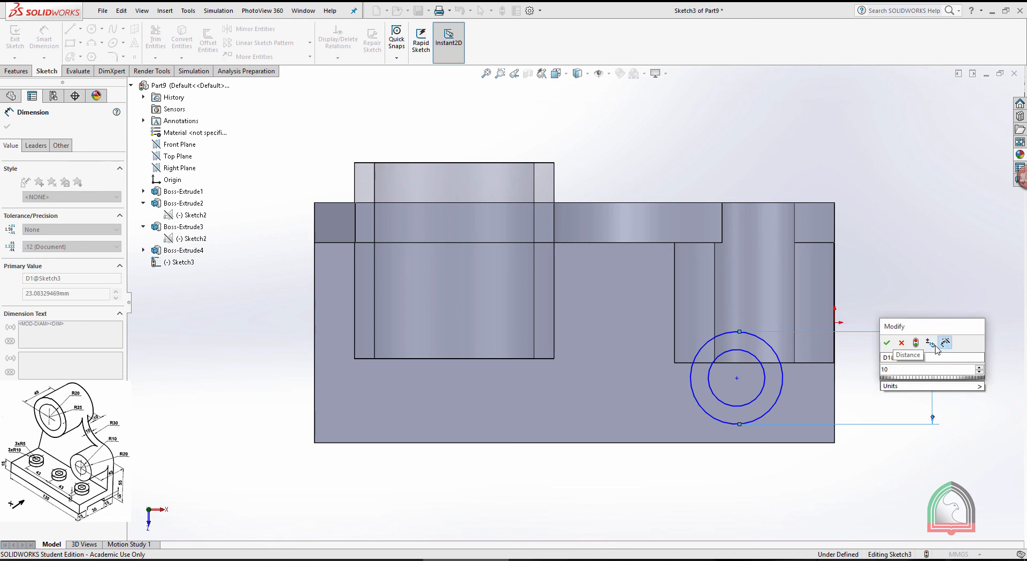
pyautogui.click(887, 342)
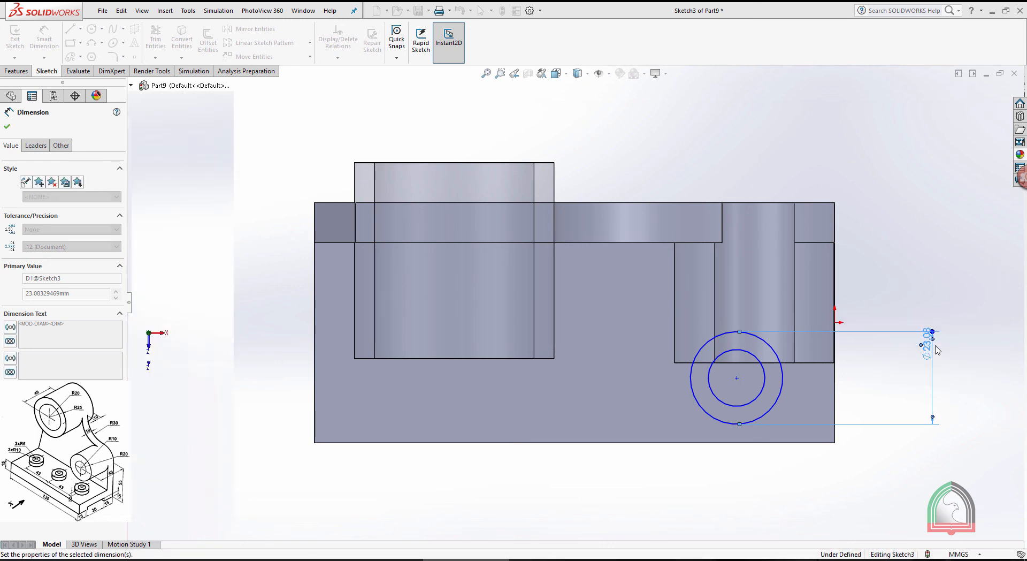
# Dimension the other concentric circle's diameter as 20 mm
pyautogui.click(751, 353)
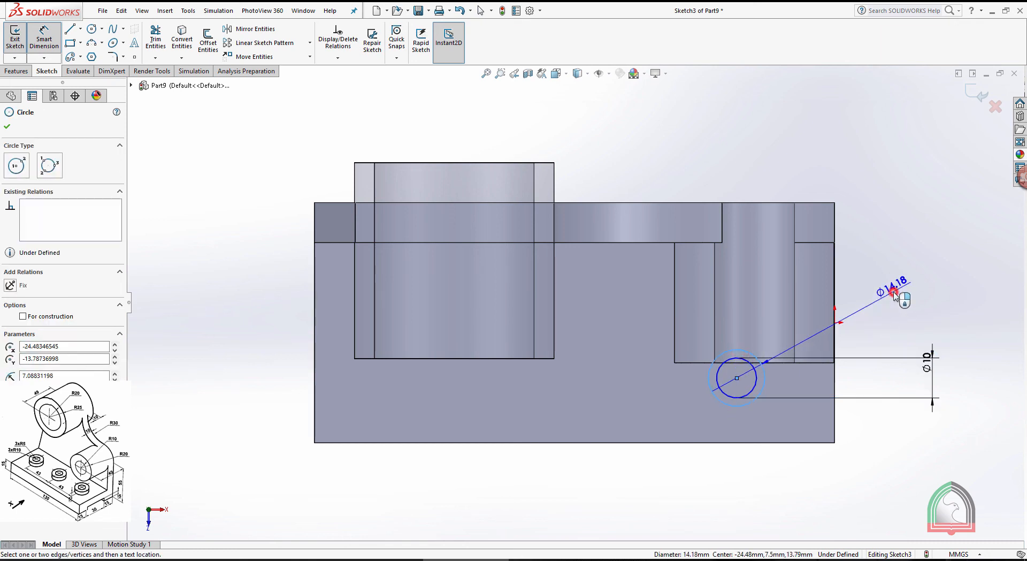
pyautogui.click(894, 296)
pyautogui.write('2')
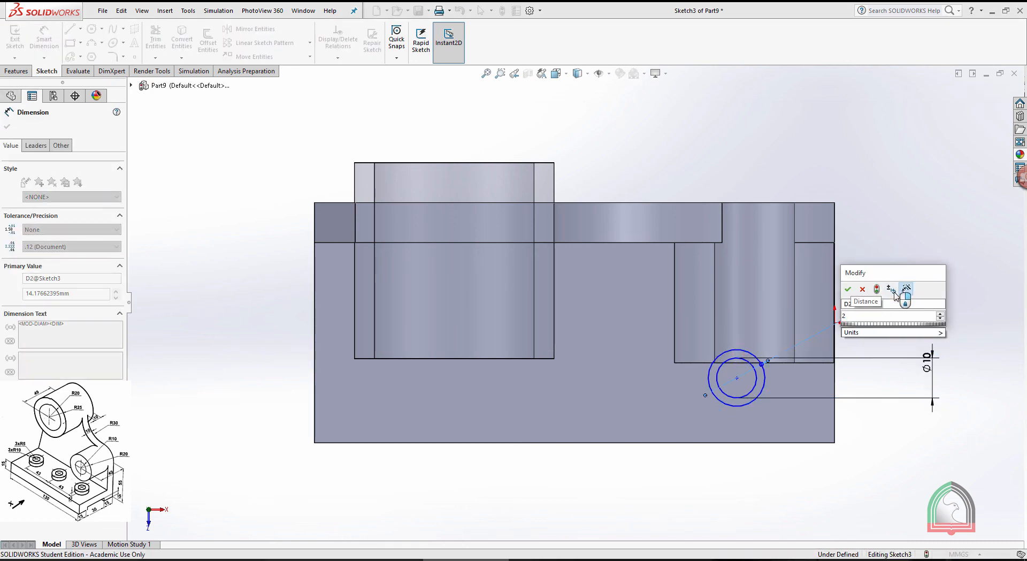
pyautogui.write('0')
pyautogui.press('Return')
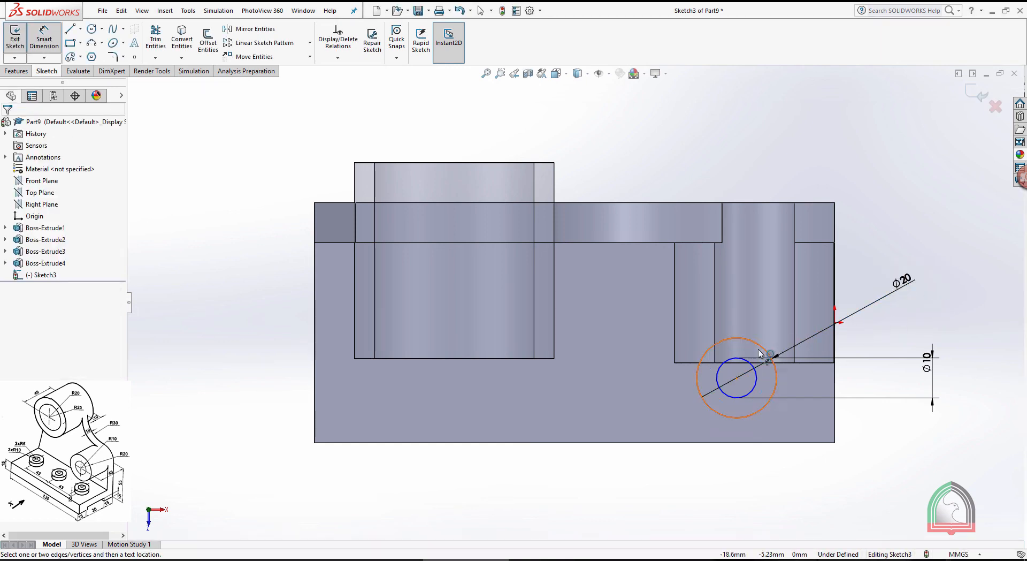
# Dimension the circles' centre 25 mm from the base's long front edge
pyautogui.click(748, 442)
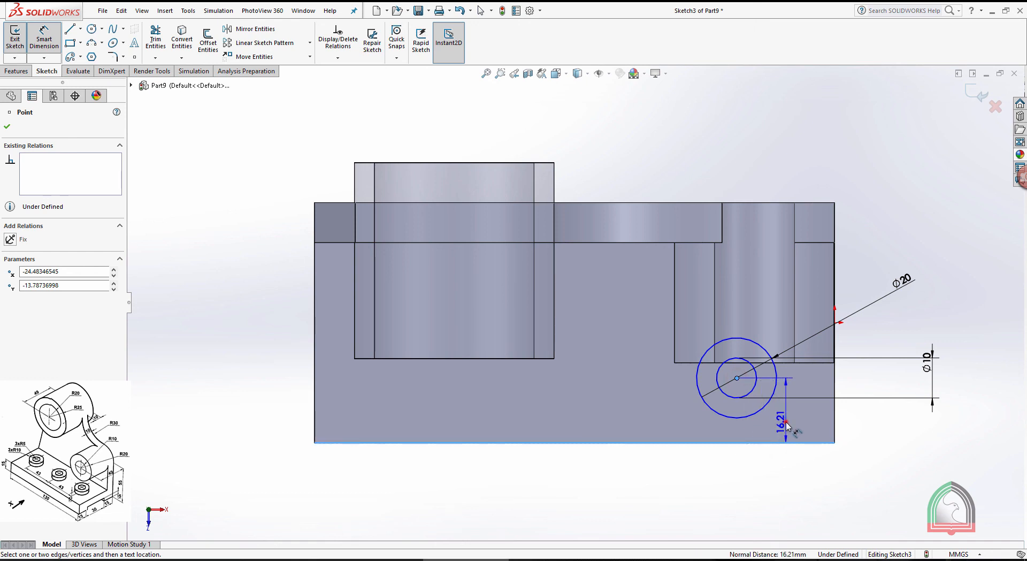
pyautogui.click(781, 430)
pyautogui.write('25')
pyautogui.press('Return')
pyautogui.click(861, 409)
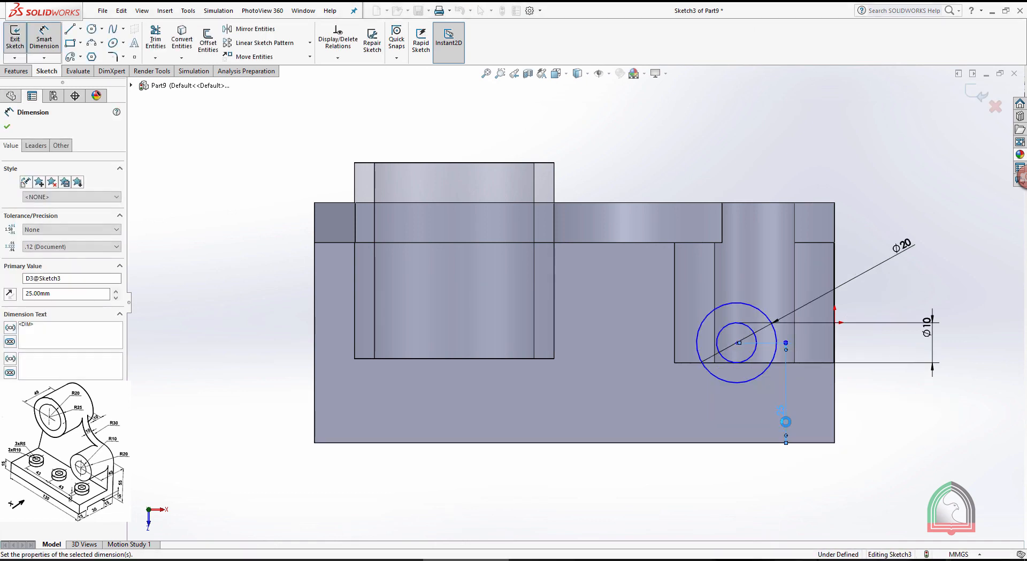
# Dimension the circles' centre 22 mm from the base's short edge beside the lower boss
pyautogui.click(836, 390)
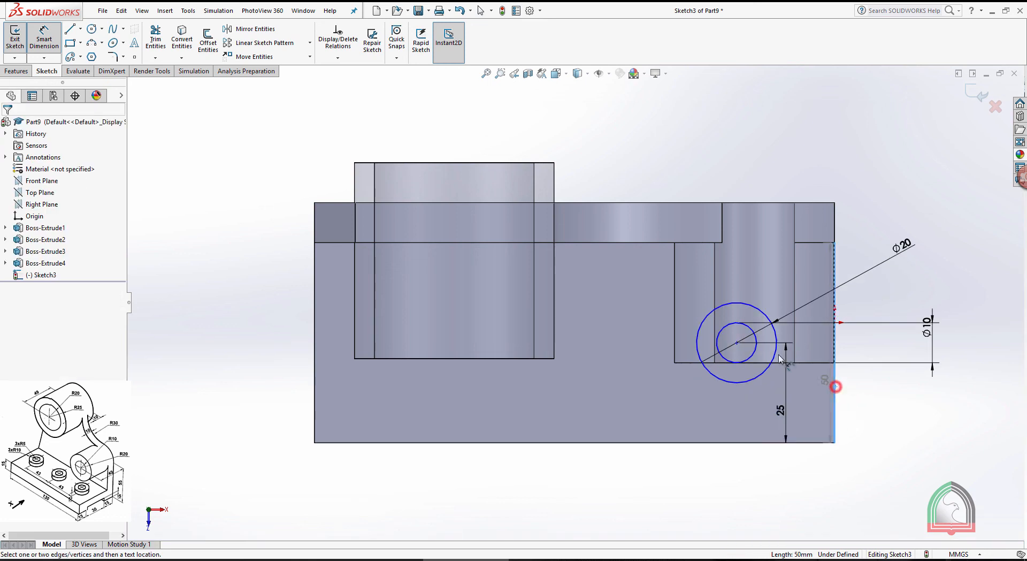
pyautogui.click(737, 342)
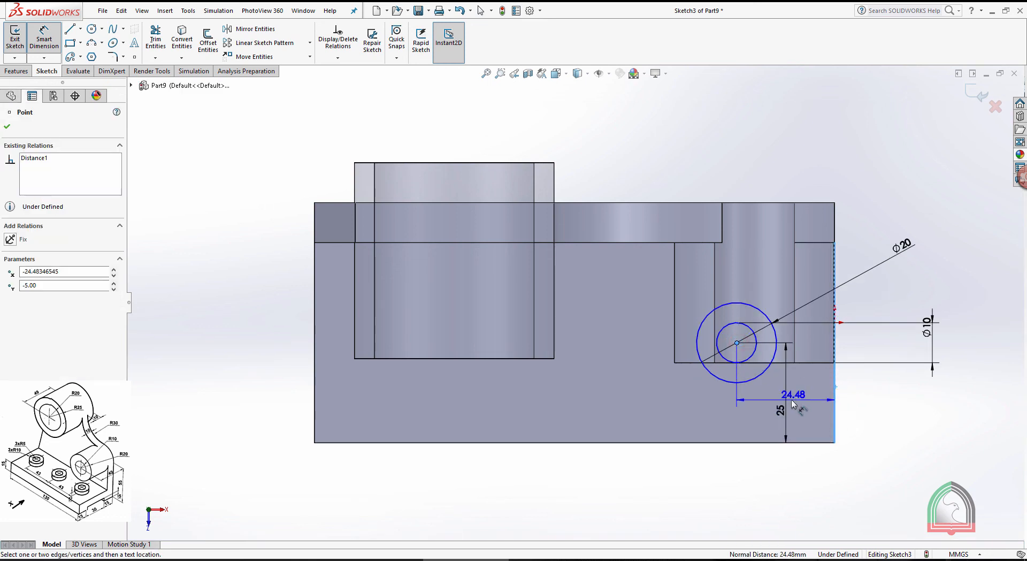
pyautogui.click(780, 395)
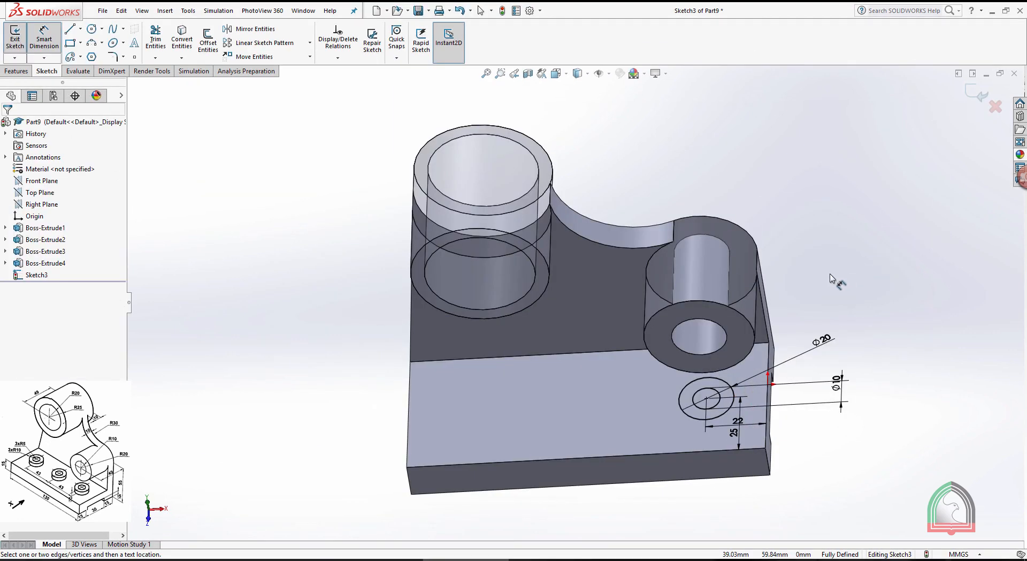
pyautogui.scroll(-3, 696, 430)
pyautogui.scroll(3, 705, 339)
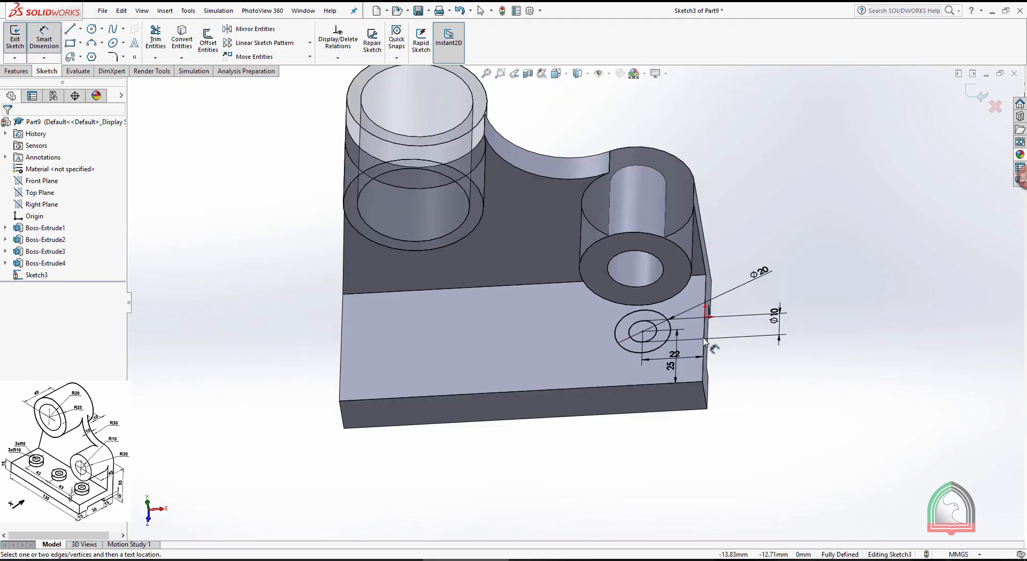
# Finish the sketch of the two concentric circles and extrude the ring between them 5 mm upward as a pad on the base
pyautogui.click(975, 92)
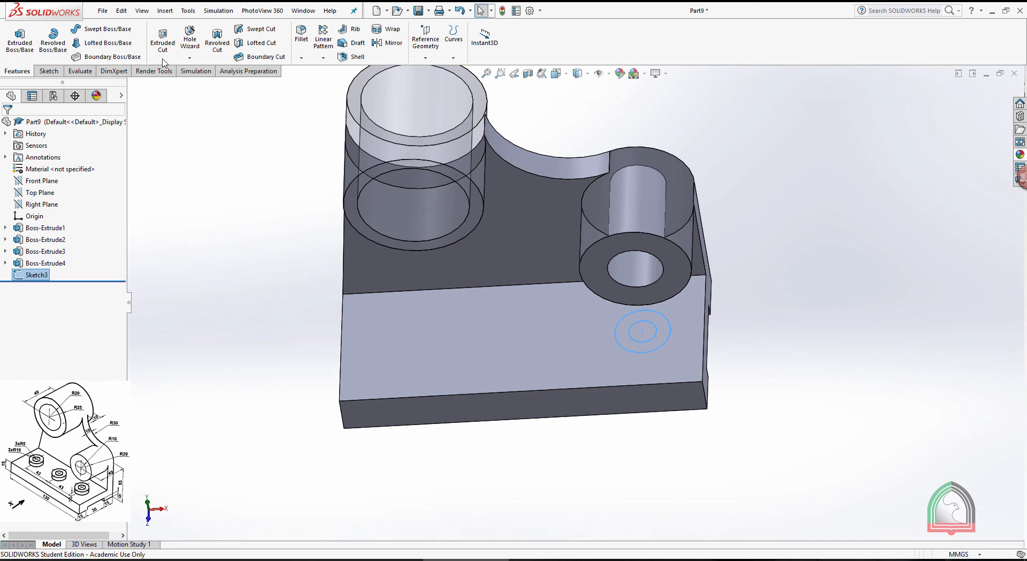
pyautogui.click(20, 37)
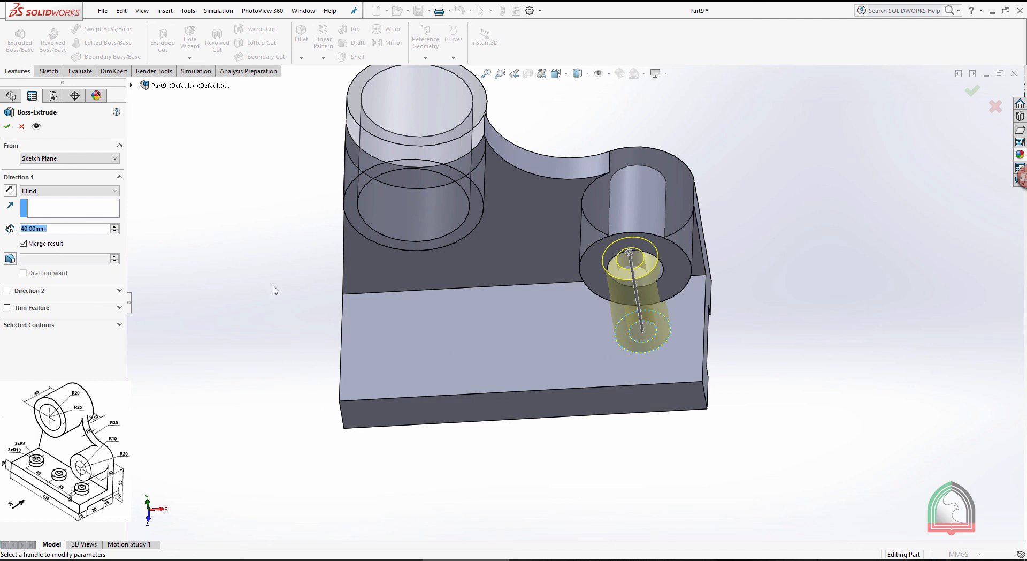
pyautogui.write('5')
pyautogui.press('Return')
pyautogui.moveTo(1013, 342); pyautogui.dragTo(912, 339, button='middle')
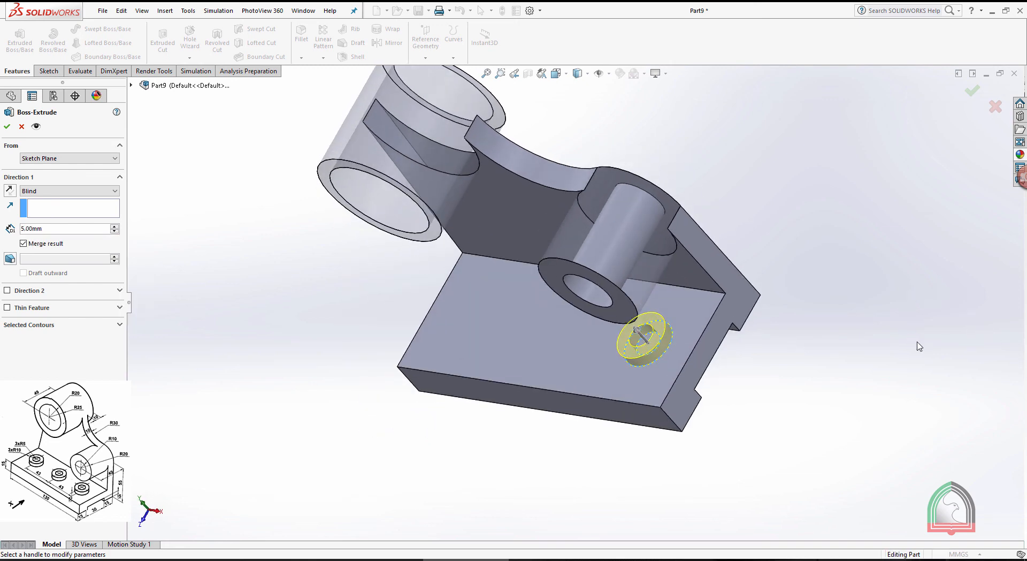
pyautogui.click(7, 126)
# Set up an extruded cut from the pad's existing sketch, using only the inner circle's region as the selected contour
pyautogui.click(163, 46)
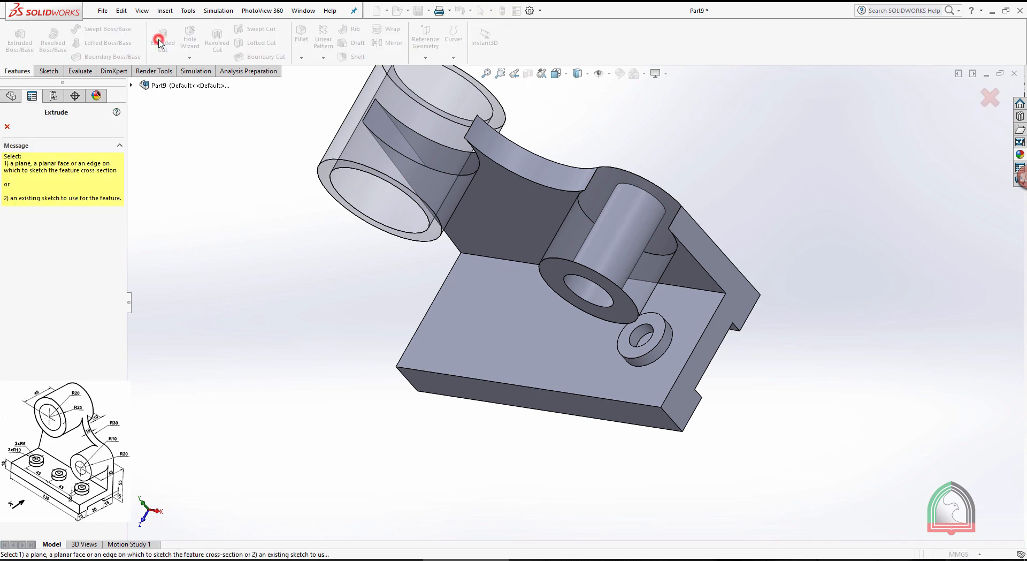
pyautogui.click(131, 85)
pyautogui.click(143, 238)
pyautogui.click(182, 250)
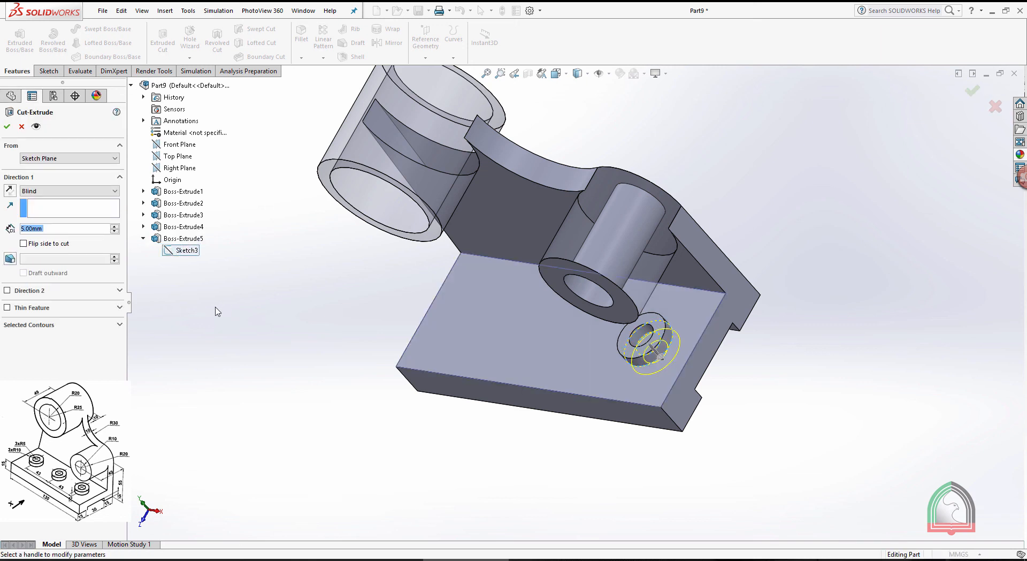
pyautogui.click(26, 325)
pyautogui.rightClick(42, 336)
pyautogui.click(57, 359)
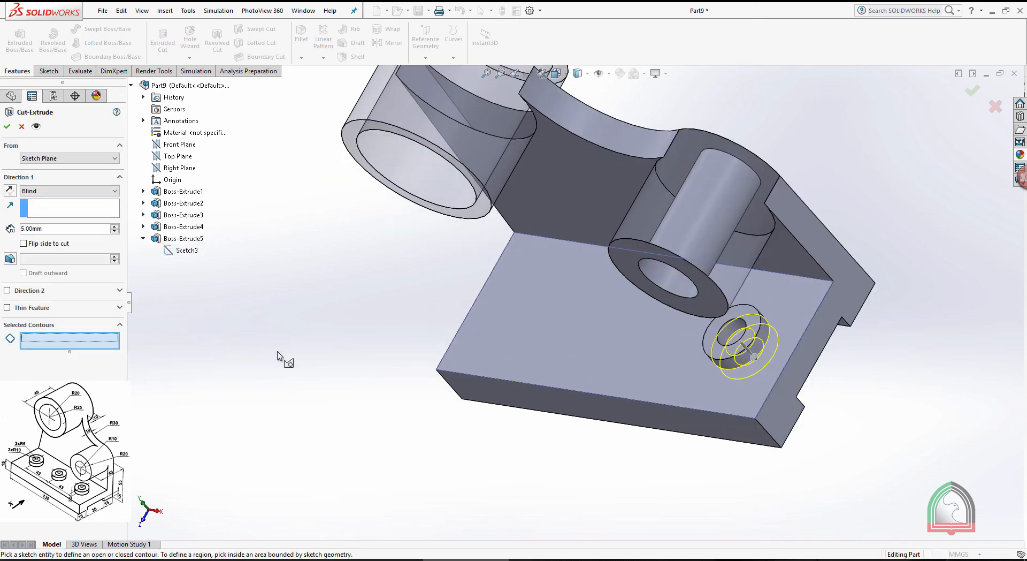
pyautogui.scroll(-3, 289, 369)
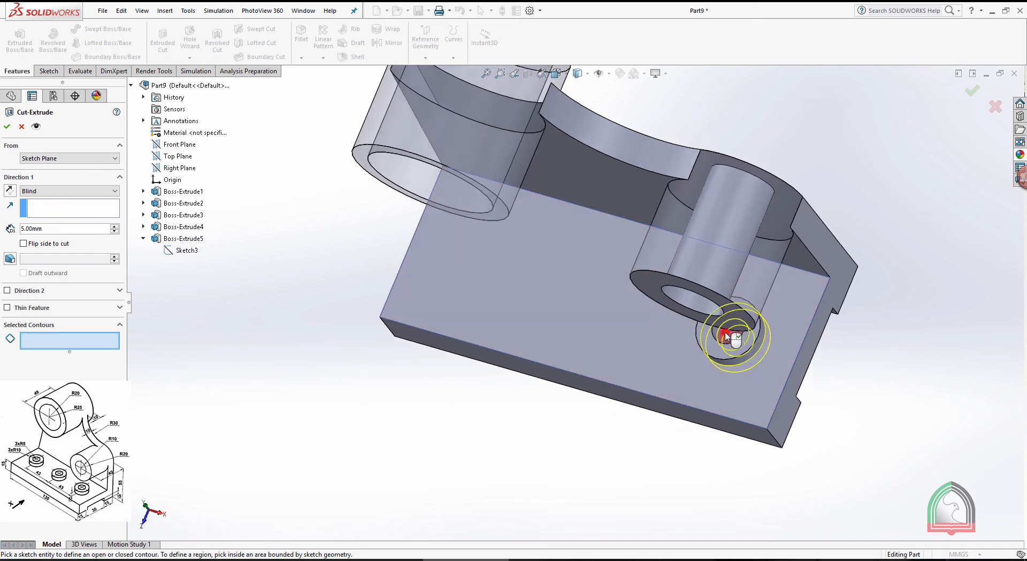
pyautogui.click(725, 336)
# Cut the pad's inner circle down through the base with the Through All end condition
pyautogui.click(51, 191)
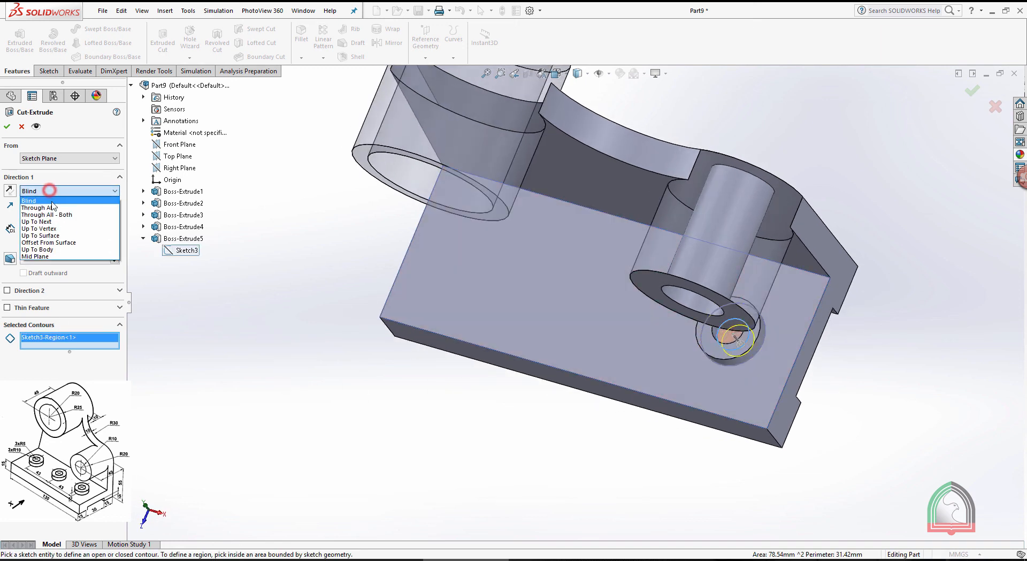
pyautogui.click(51, 207)
pyautogui.moveTo(516, 366); pyautogui.dragTo(524, 414, button='middle')
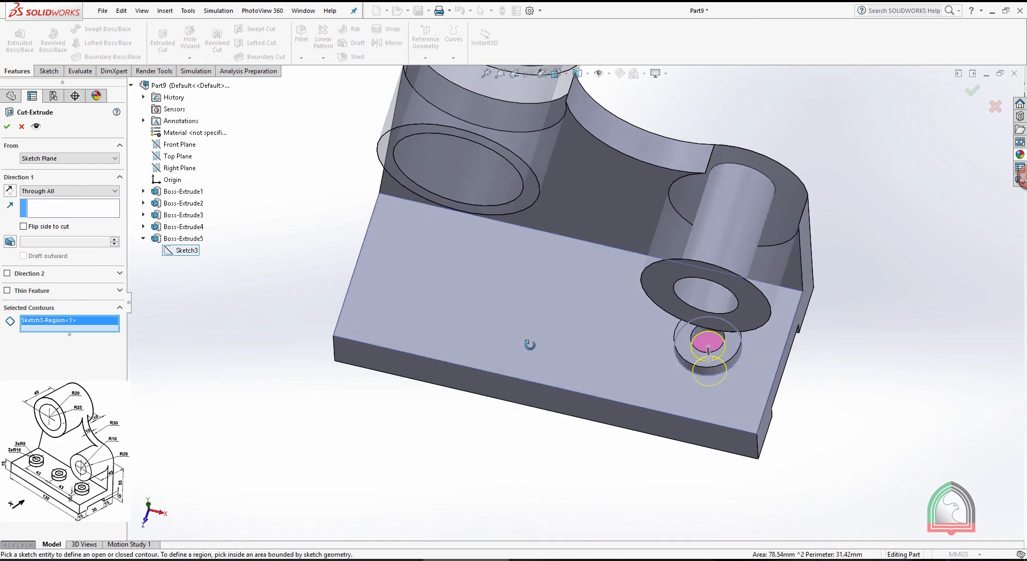
pyautogui.click(7, 128)
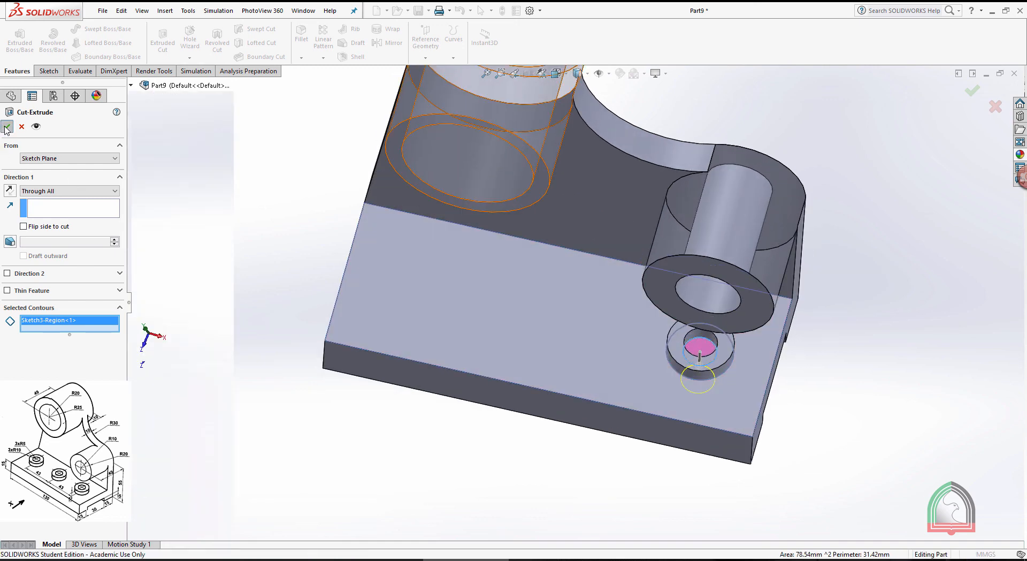
pyautogui.click(902, 162)
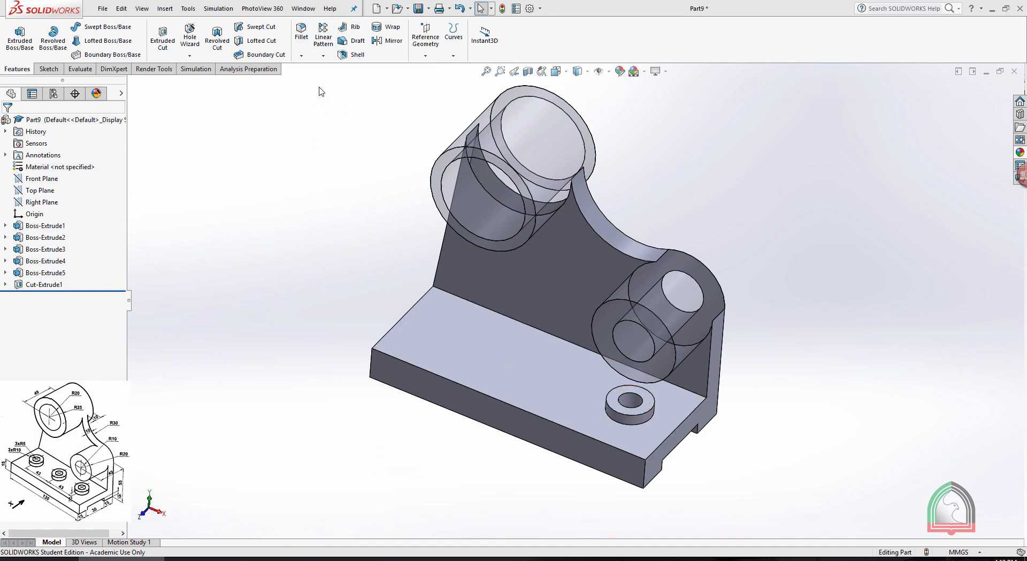
# Linear-pattern the pad and its hole along the base's long front edge with three instances at 43 mm spacing, reversing the direction onto the base
pyautogui.click(322, 56)
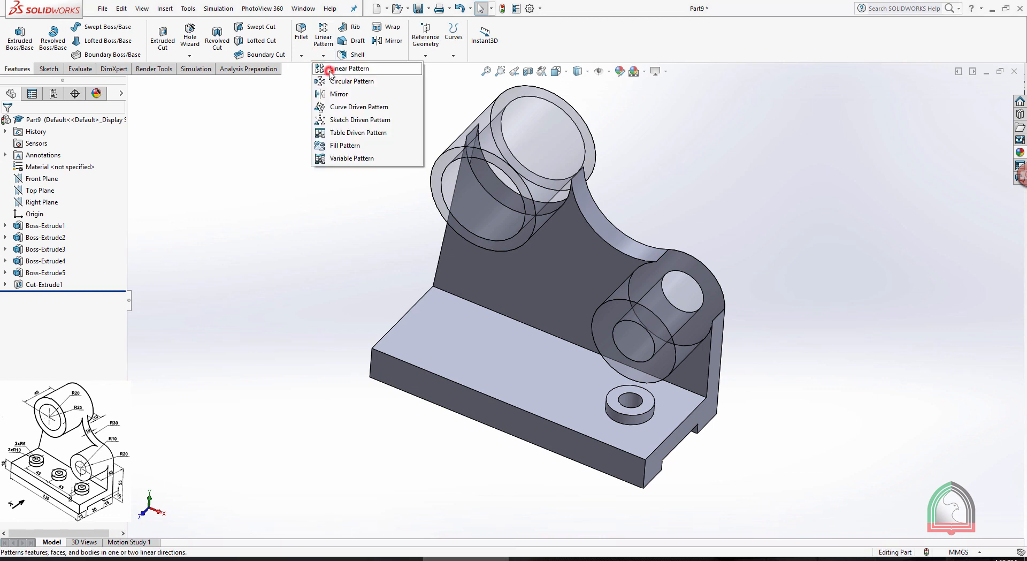
pyautogui.click(330, 70)
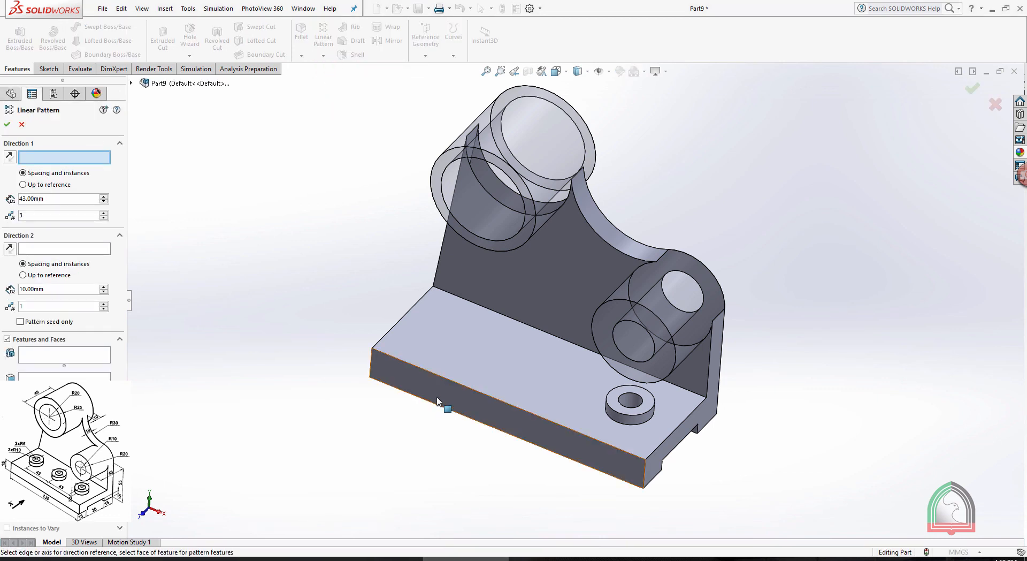
pyautogui.click(407, 362)
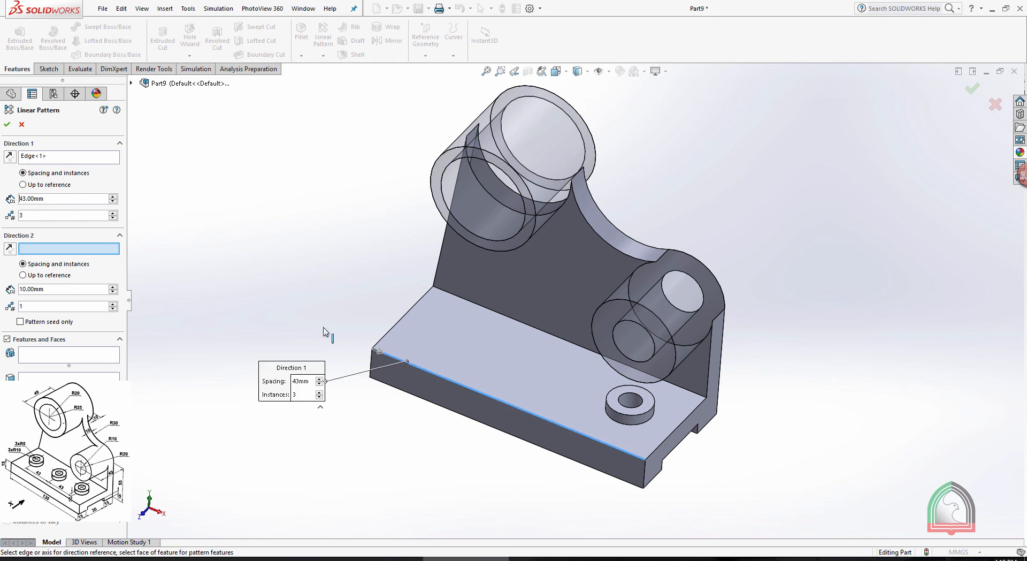
pyautogui.doubleClick(63, 200)
pyautogui.doubleClick(53, 216)
pyautogui.click(49, 359)
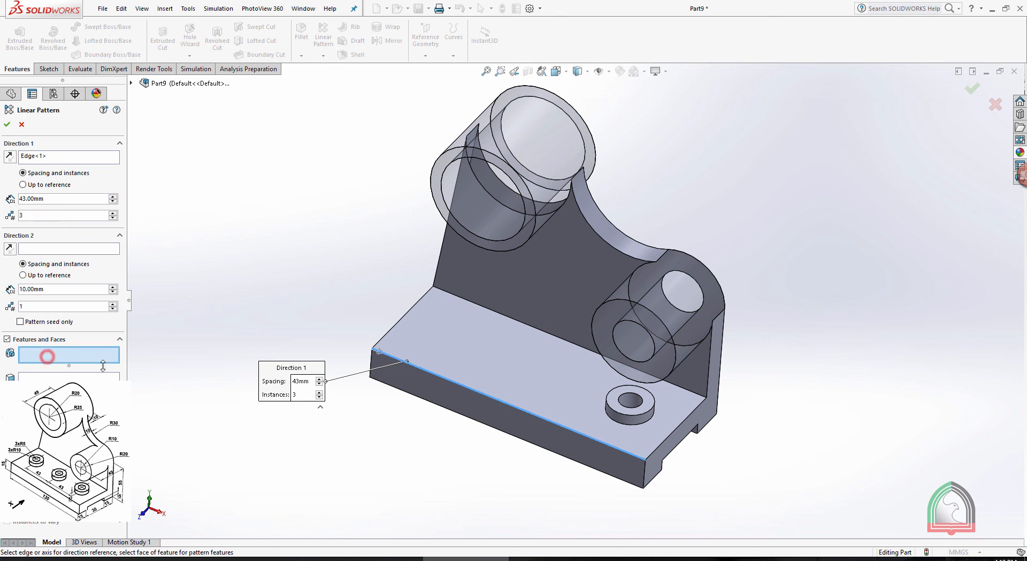
pyautogui.click(644, 423)
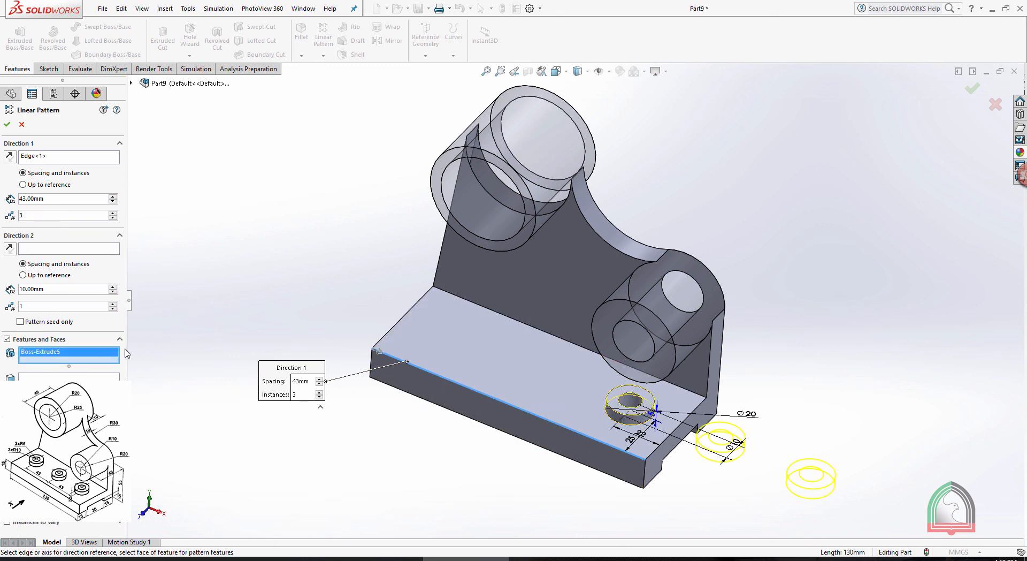
pyautogui.click(131, 83)
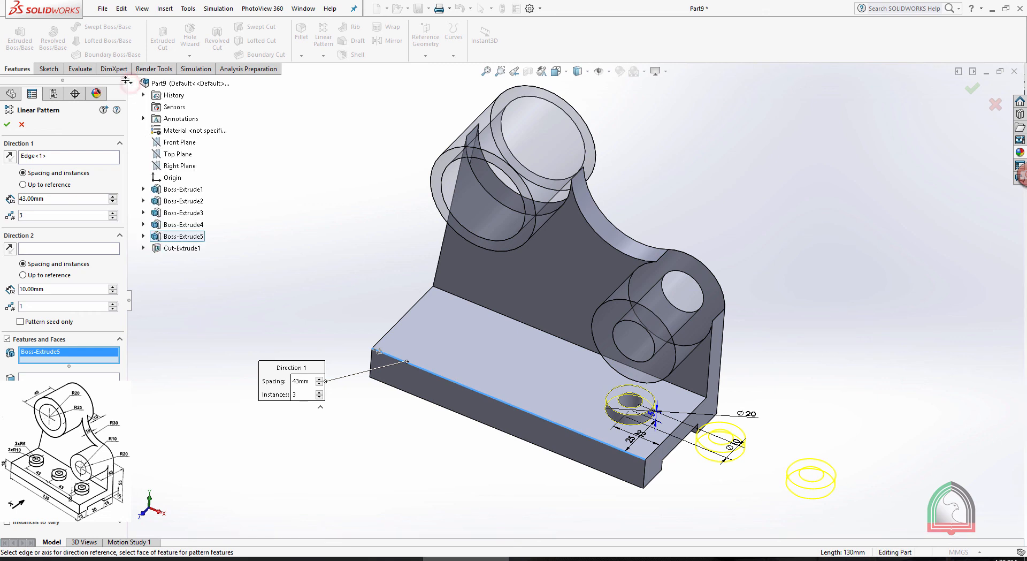
pyautogui.click(169, 249)
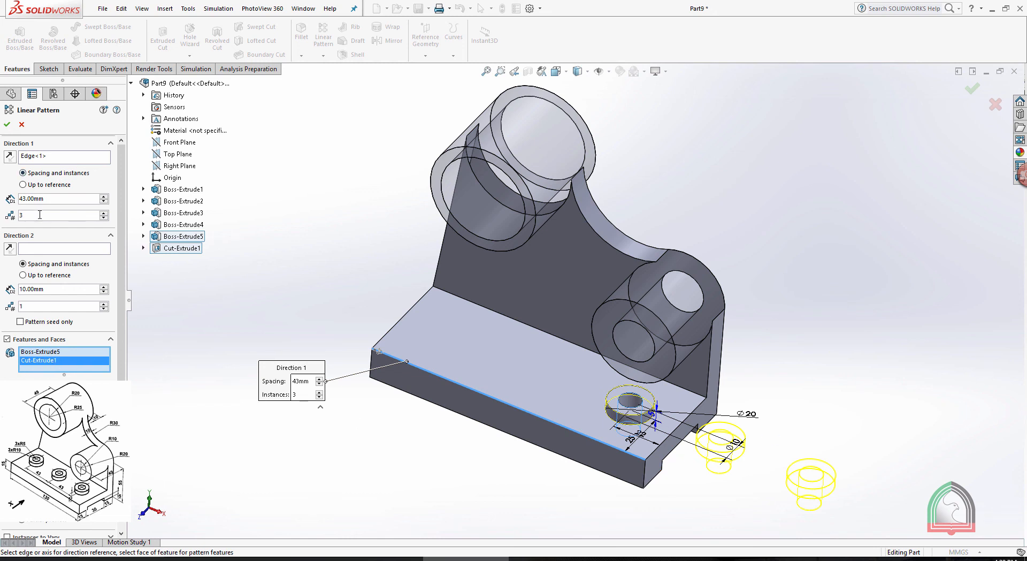
pyautogui.click(9, 156)
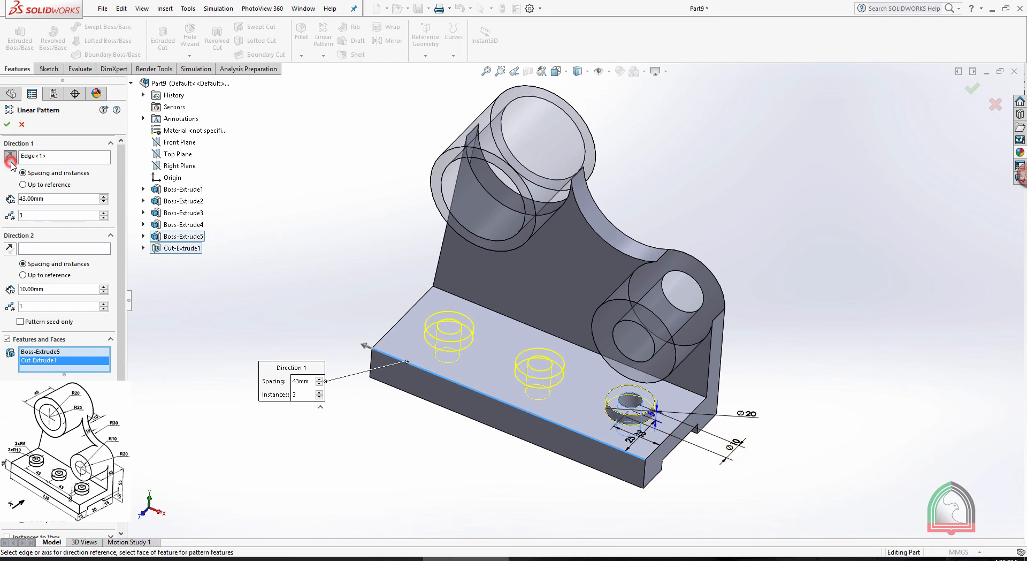
pyautogui.click(7, 125)
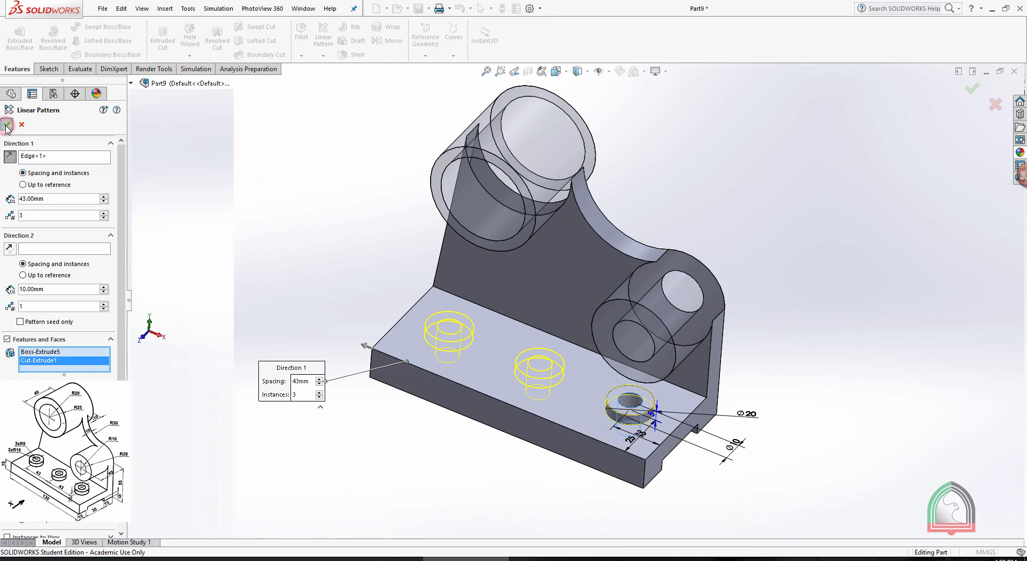
pyautogui.click(287, 226)
# Turn off the transparency of both cylindrical boss features
pyautogui.moveTo(273, 230)
pyautogui.mouseDown(button='middle')
pyautogui.moveTo(319, 248)
pyautogui.moveTo(278, 236)
pyautogui.mouseUp(button='middle')
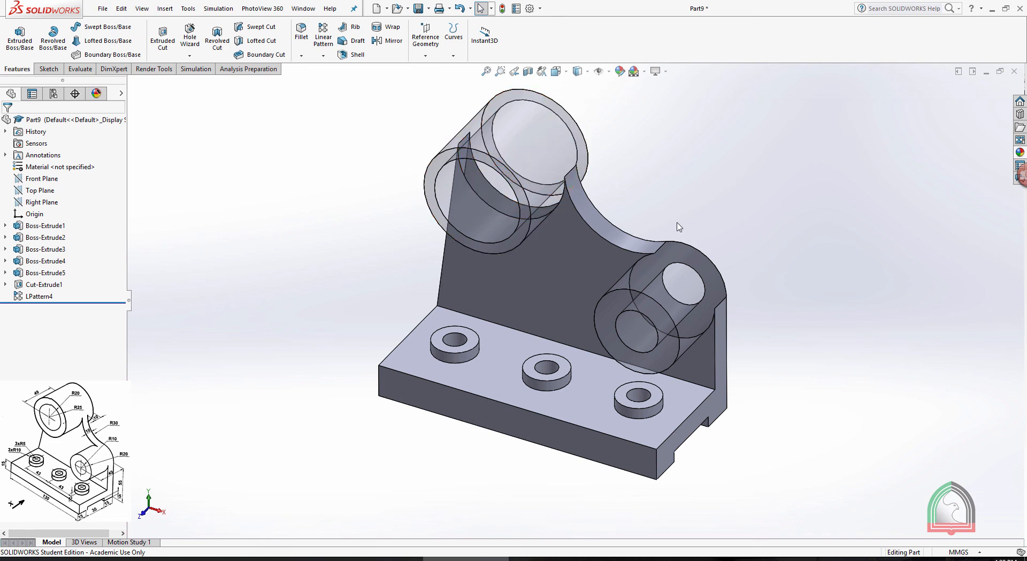
pyautogui.click(42, 249)
pyautogui.keyDown('ctrl'); pyautogui.click(42, 261); pyautogui.keyUp('ctrl')
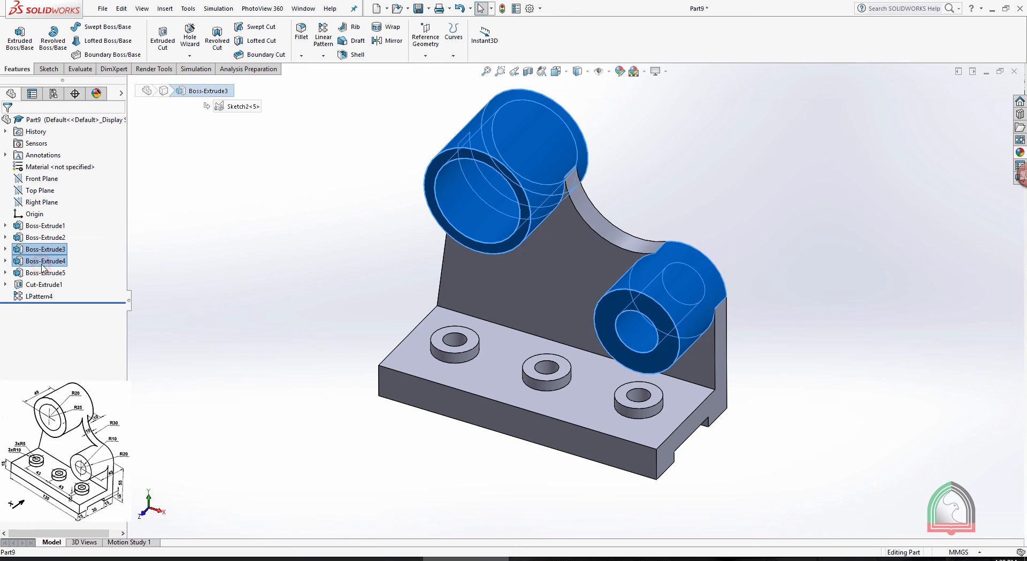
pyautogui.rightClick(44, 262)
pyautogui.click(70, 362)
pyautogui.click(207, 269)
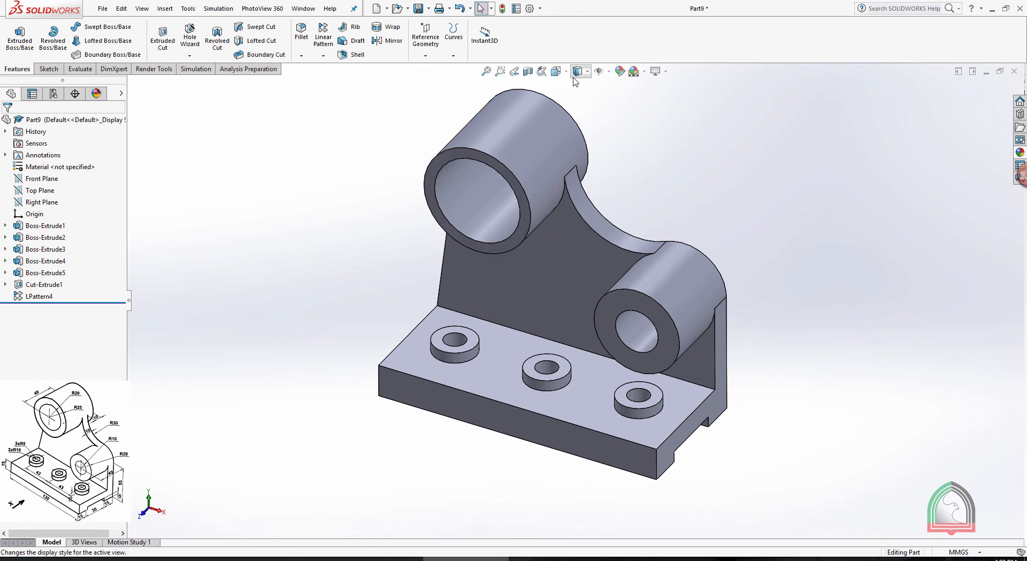
# Orient the finished bracket to the isometric view and display it with hidden lines removed
pyautogui.press('space')
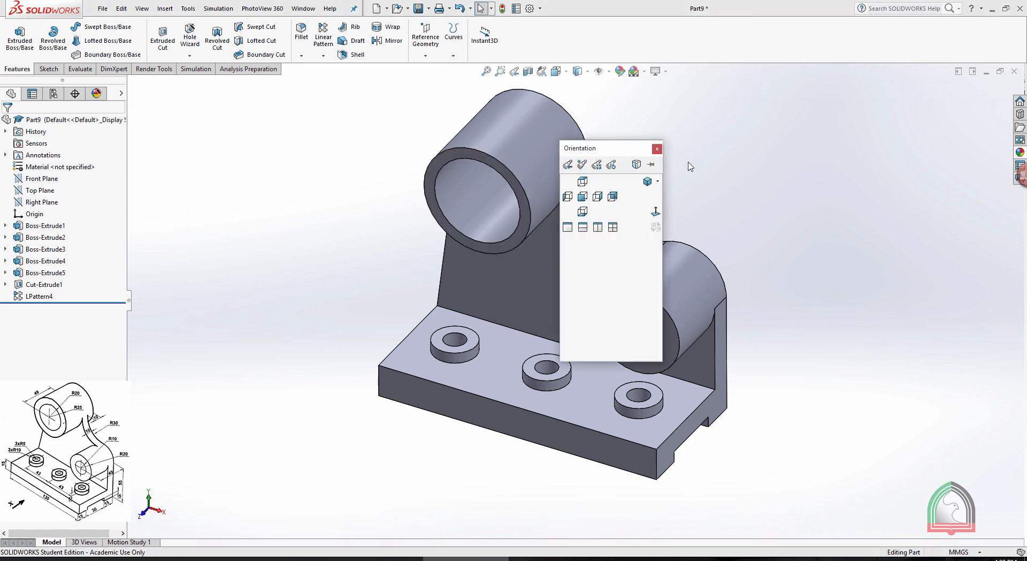
pyautogui.click(646, 178)
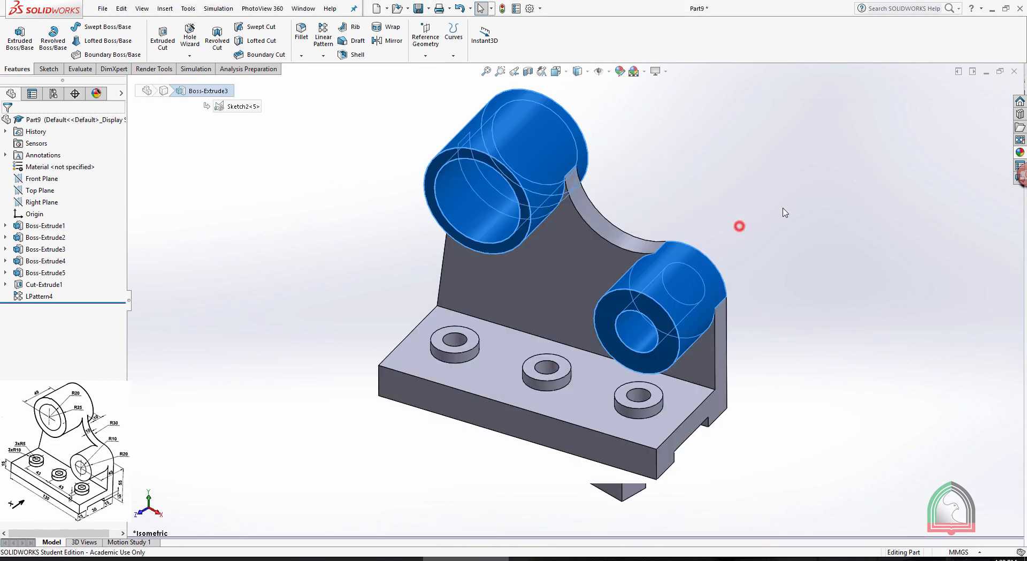
pyautogui.moveTo(797, 275); pyautogui.dragTo(737, 294, button='middle')
pyautogui.press('space')
pyautogui.click(802, 327)
pyautogui.click(794, 213)
pyautogui.click(582, 74)
pyautogui.click(582, 117)
pyautogui.click(764, 211)
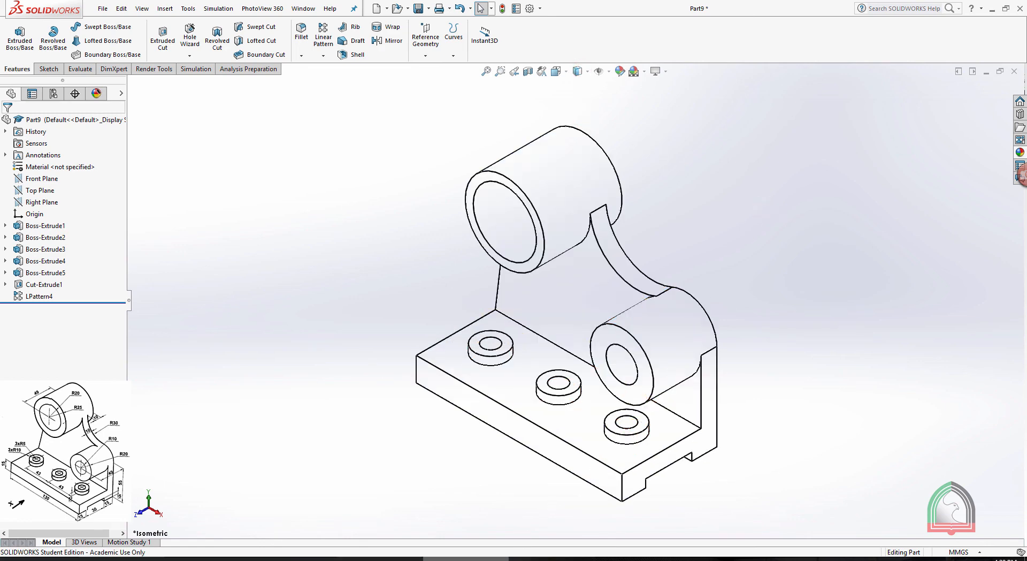
# Show the bracket in a four-view layout to examine its orthographic projections
pyautogui.click(394, 560)
pyautogui.click(466, 558)
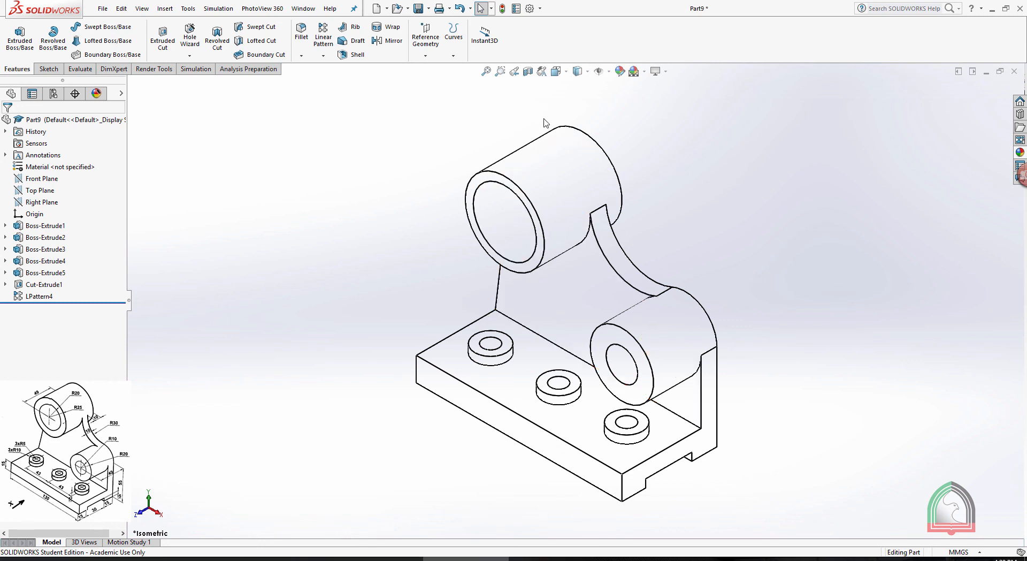
pyautogui.press('space')
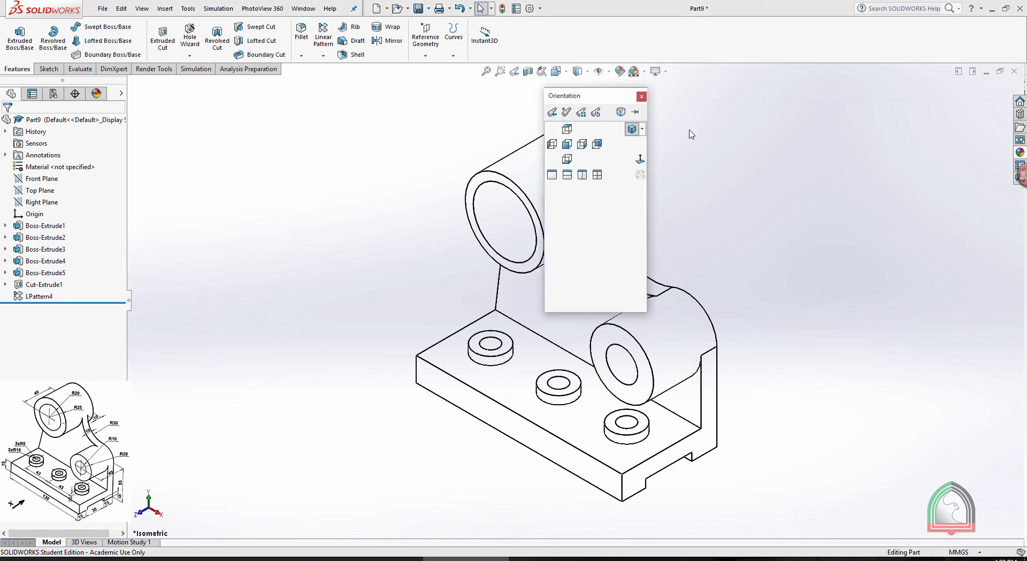
pyautogui.click(597, 175)
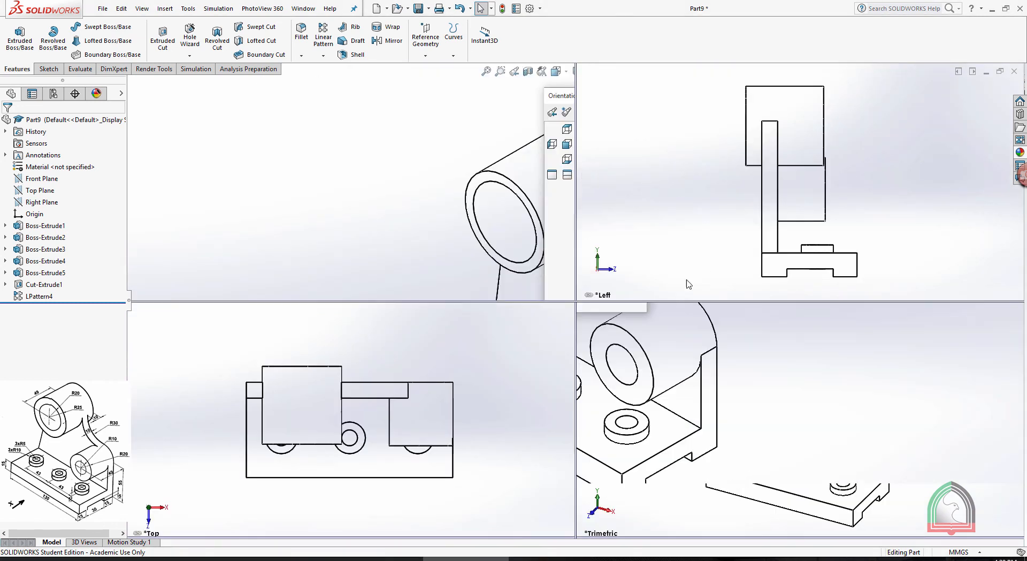
pyautogui.click(467, 330)
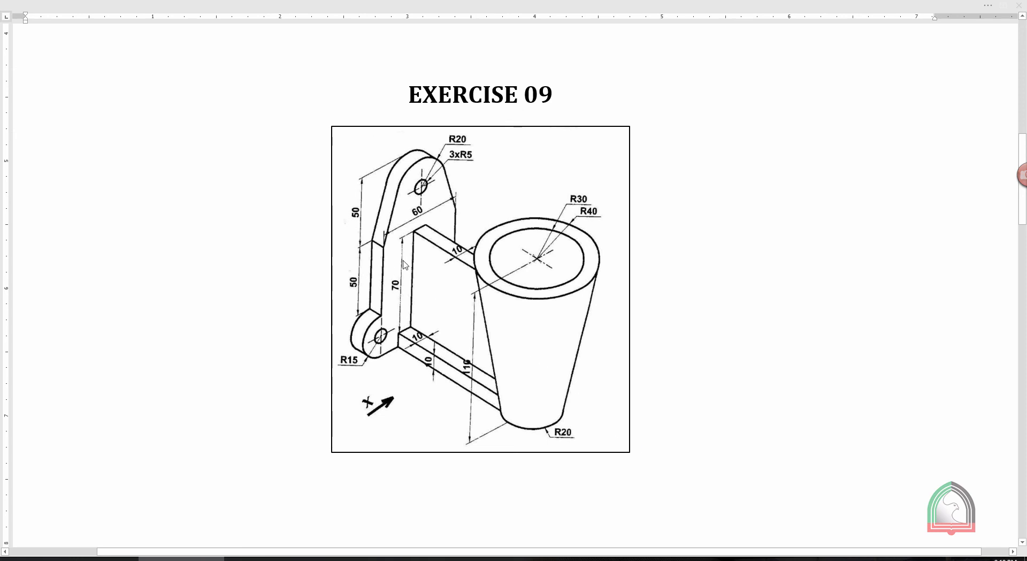
# Switch from the Exercise 09 document to SOLIDWORKS, create a new part and start a sketch on the Right Plane
pyautogui.click(528, 558)
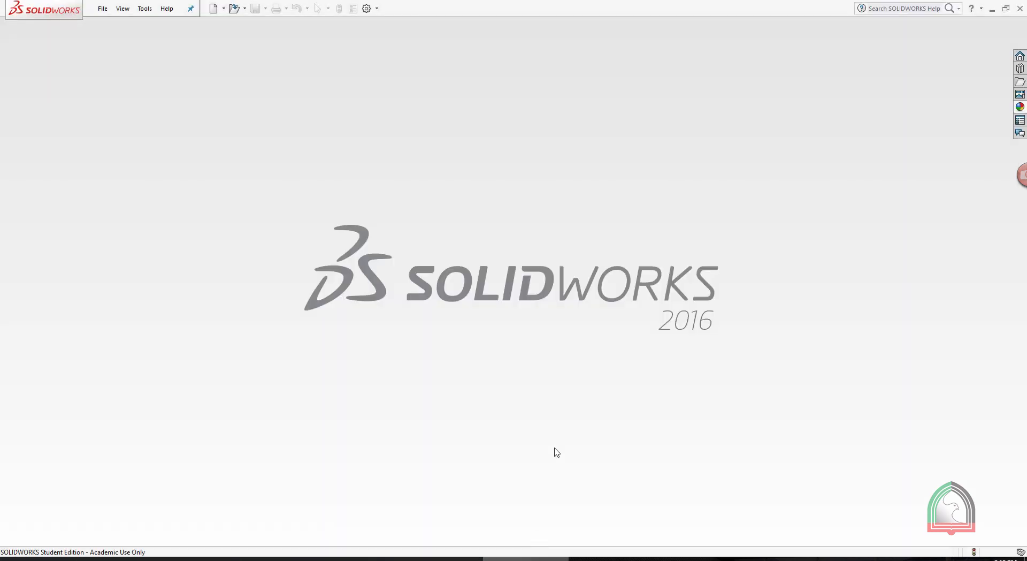
pyautogui.click(214, 8)
pyautogui.doubleClick(397, 224)
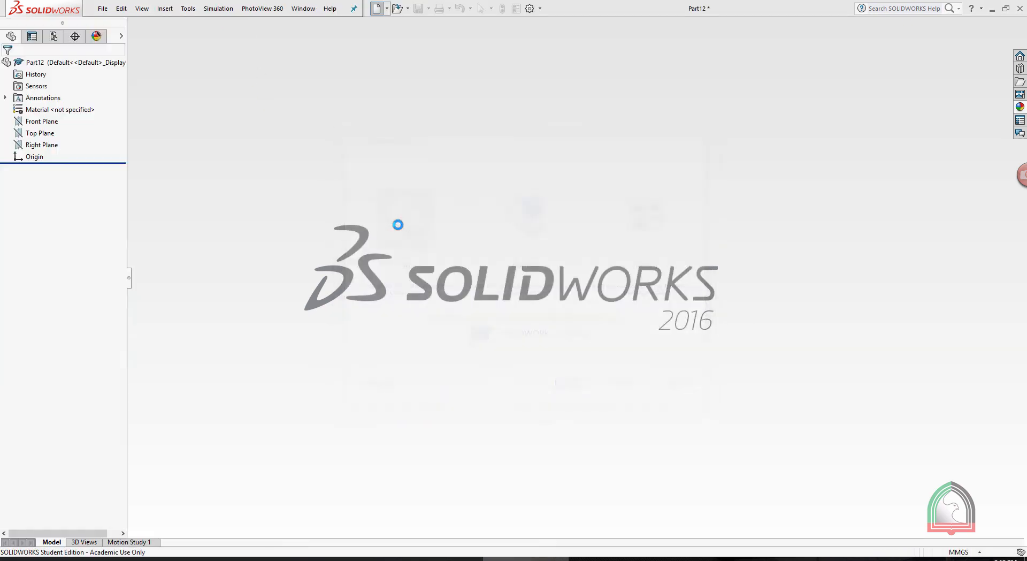
pyautogui.click(14, 55)
pyautogui.click(21, 66)
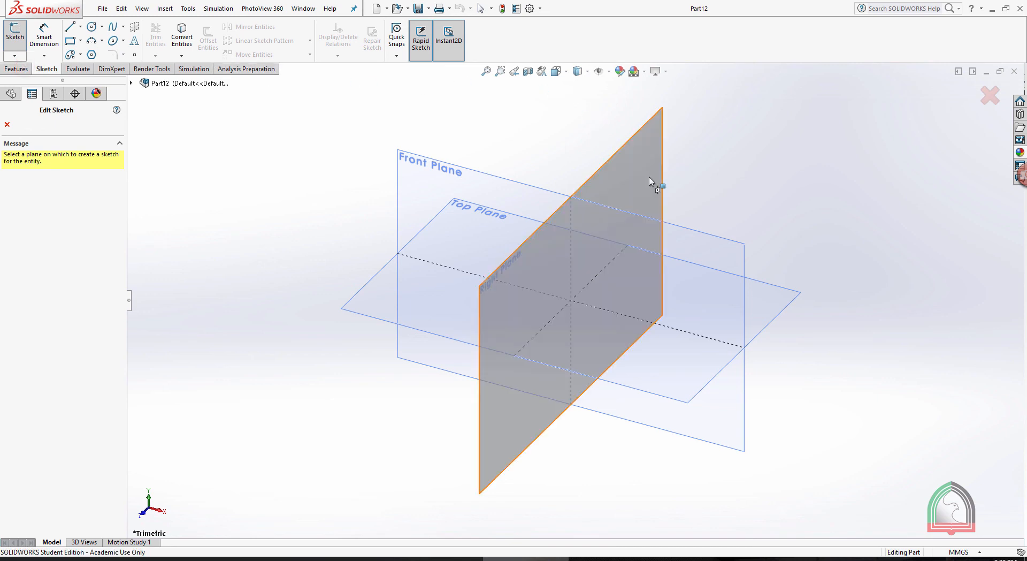
pyautogui.click(615, 161)
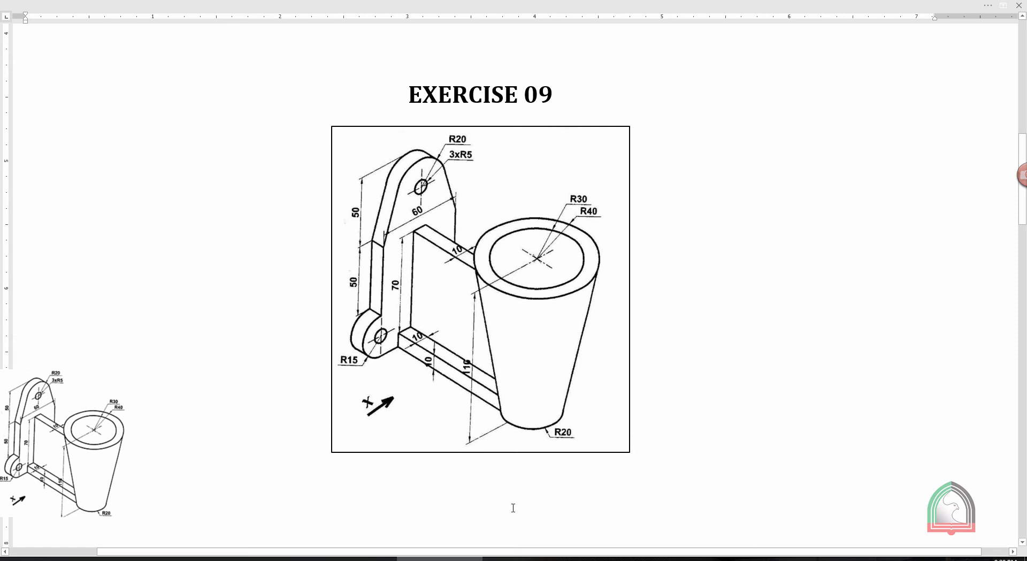
pyautogui.hotkey('alt', 'Tab')
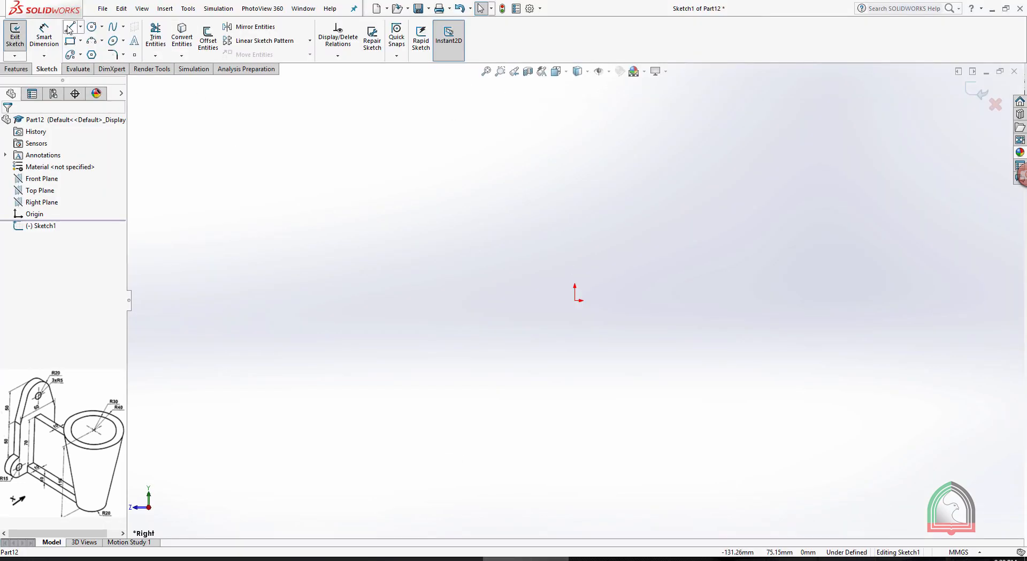
# Sketch a horizontal midpoint line centred on the origin, extending 30 mm to each side
pyautogui.click(81, 27)
pyautogui.click(91, 65)
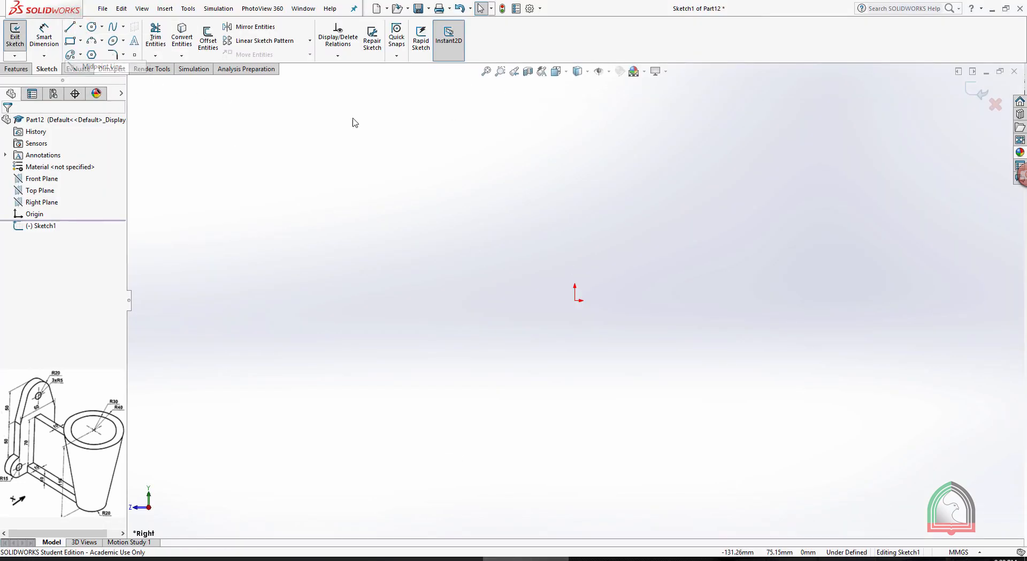
pyautogui.click(575, 300)
pyautogui.click(662, 299)
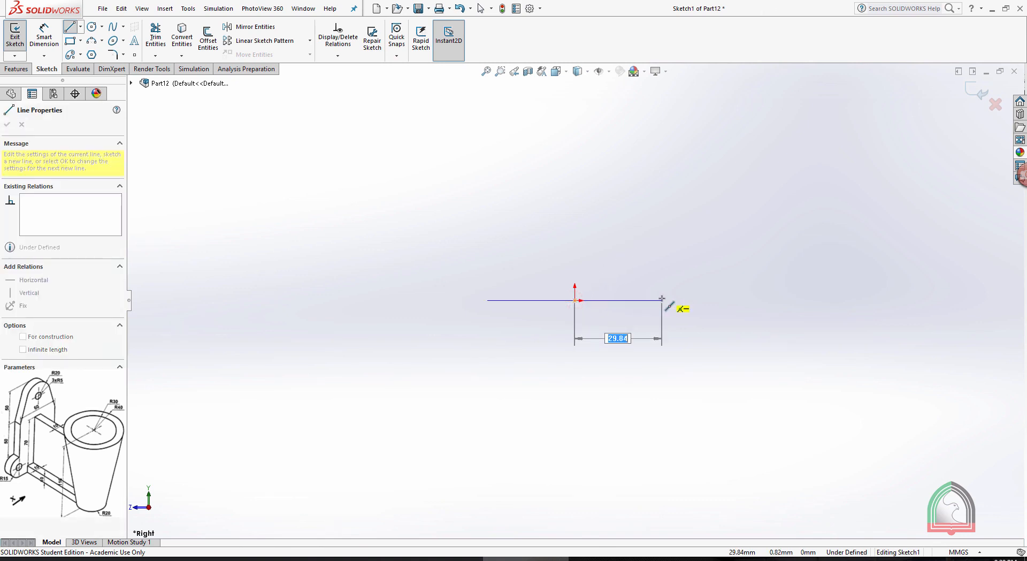
pyautogui.press('Return')
pyautogui.press('Escape')
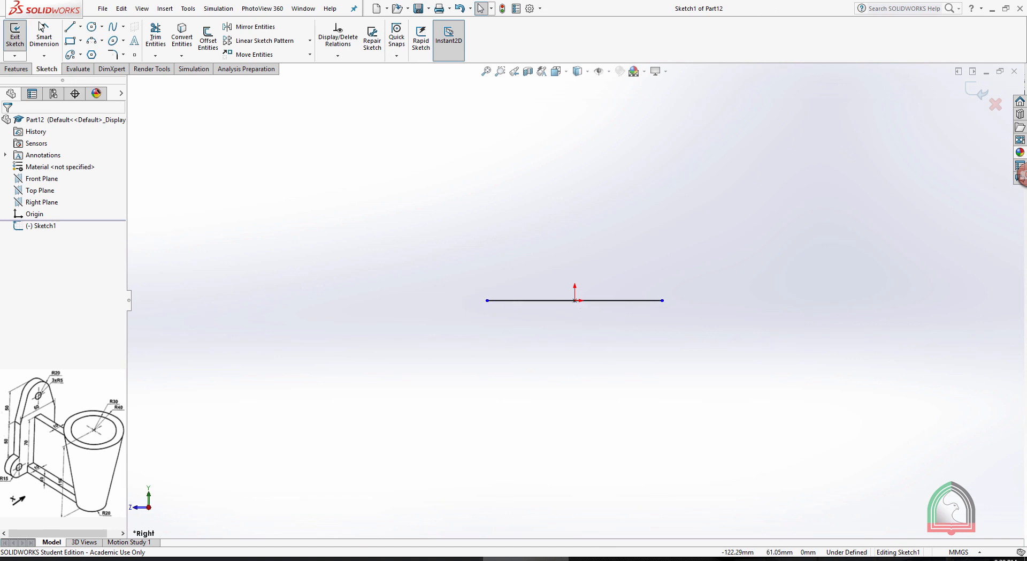
# Dimension the length of the horizontal base line as 60 mm
pyautogui.click(44, 33)
pyautogui.click(597, 300)
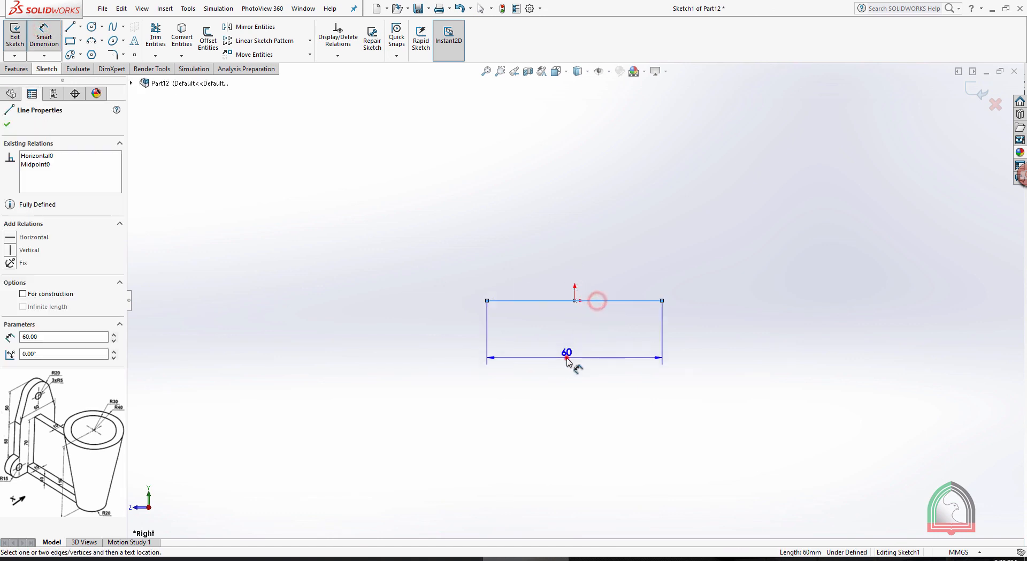
pyautogui.click(566, 358)
pyautogui.click(522, 357)
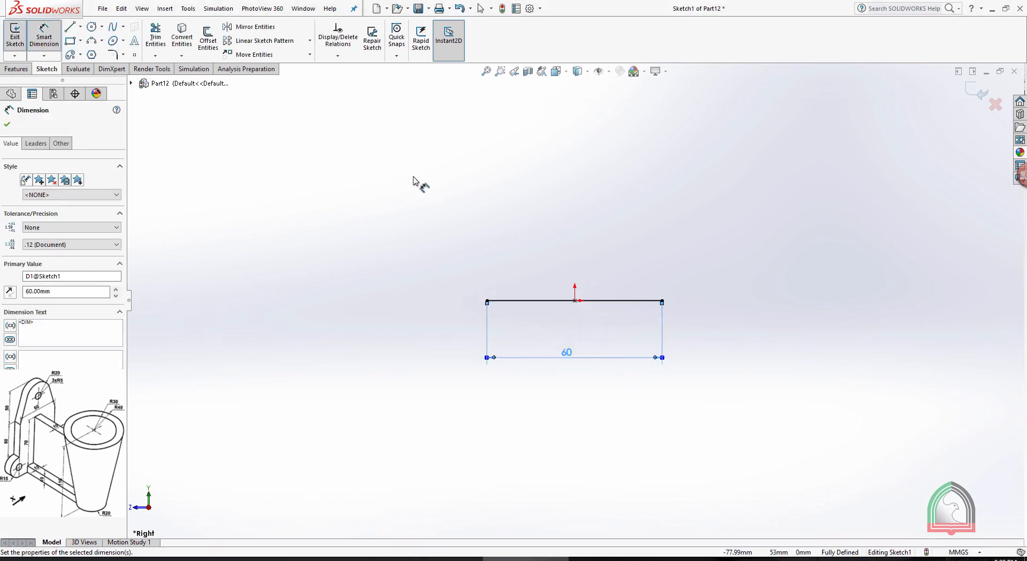
pyautogui.press('Escape')
# From the base line's right endpoint, sketch a 15 mm radius outward semicircle continued by a 50 mm vertical line upward
pyautogui.click(70, 28)
pyautogui.click(662, 300)
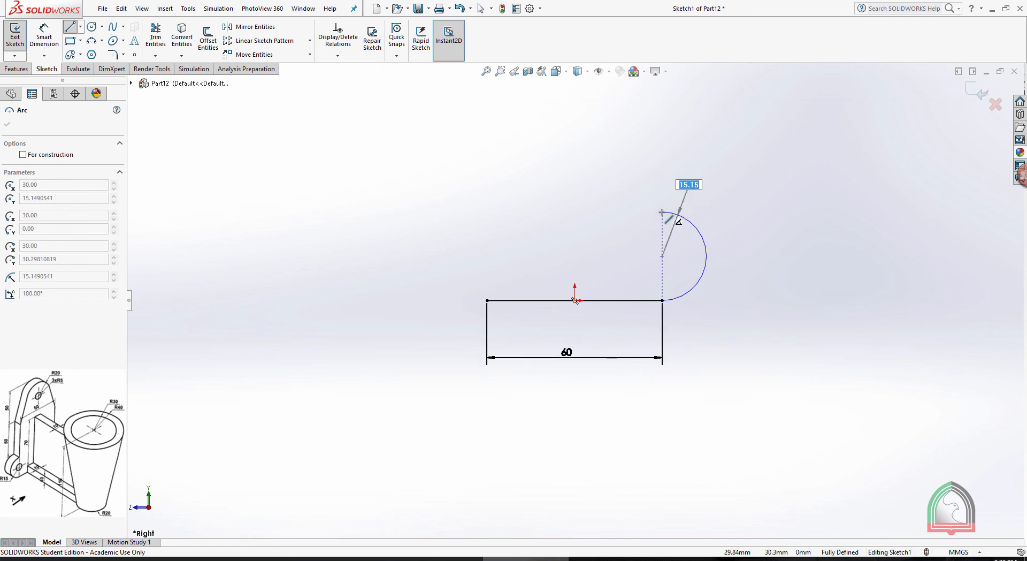
pyautogui.press('Return')
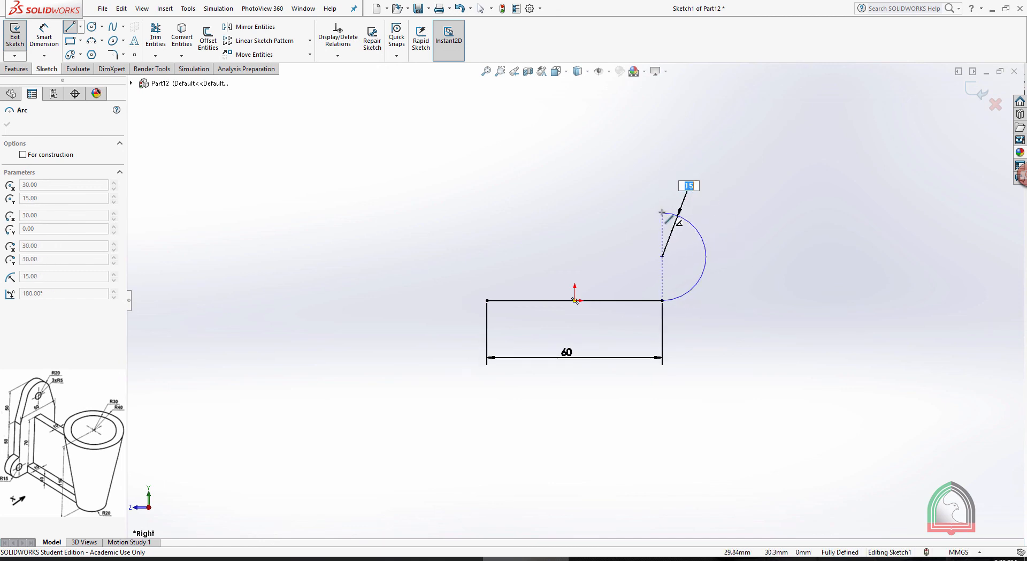
pyautogui.click(662, 212)
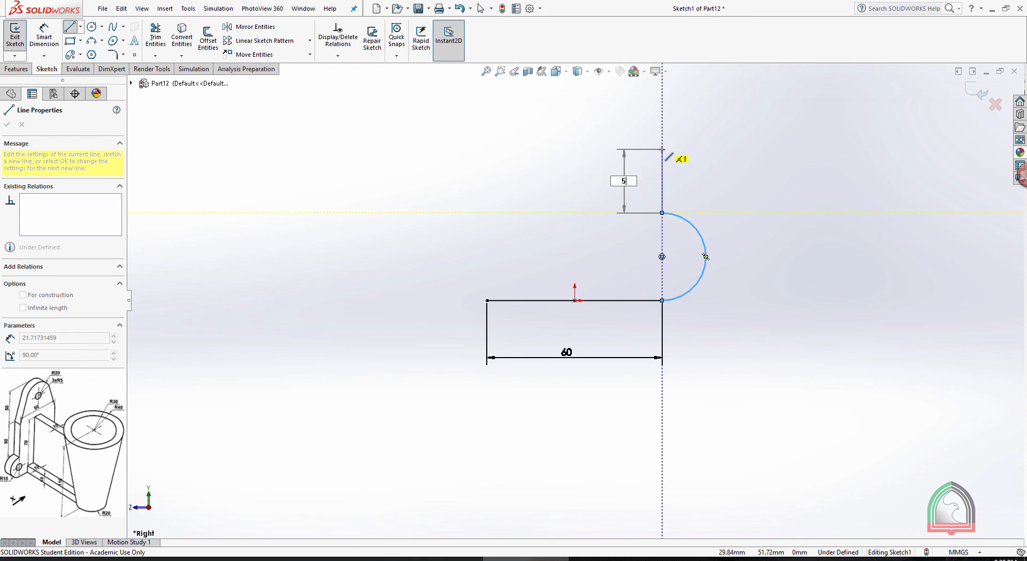
pyautogui.press('Return')
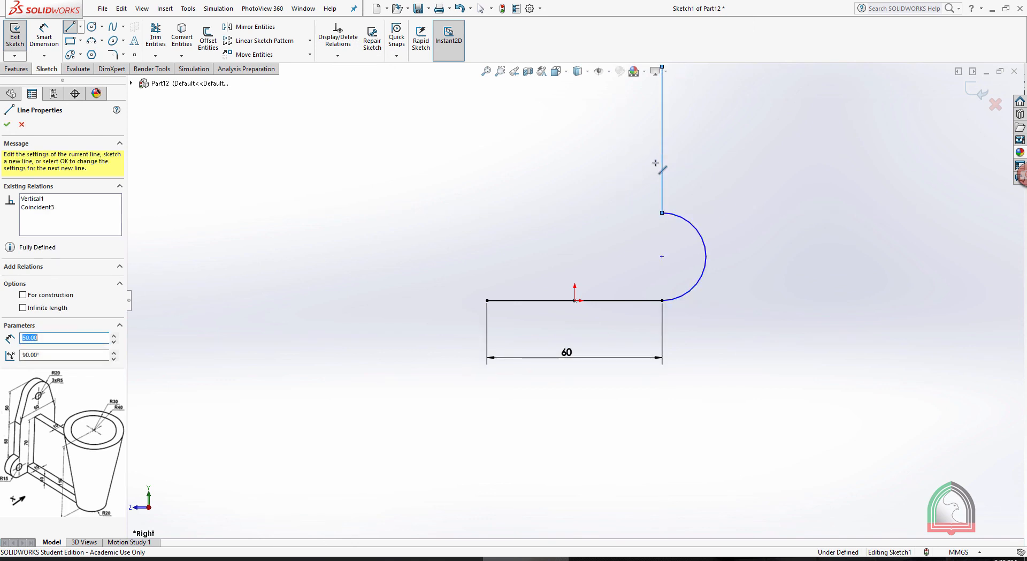
pyautogui.scroll(2, 661, 219)
pyautogui.press('Escape')
pyautogui.press('Escape')
# Dimension the semicircle's radius as 15 mm and the vertical line's length as 50 mm
pyautogui.scroll(3, 599, 158)
pyautogui.click(649, 172)
pyautogui.scroll(-4, 555, 202)
pyautogui.click(44, 36)
pyautogui.click(692, 345)
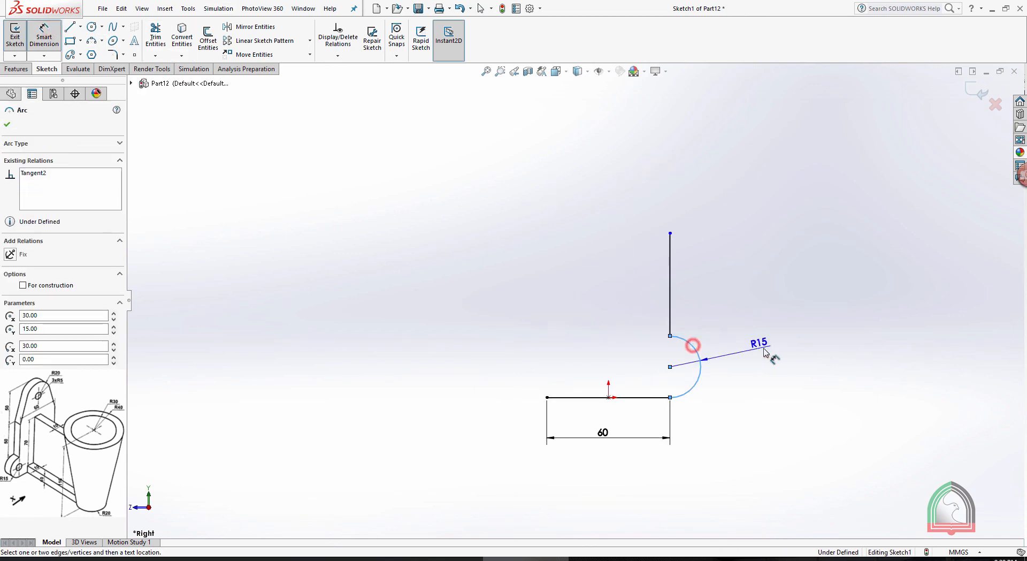
pyautogui.click(762, 352)
pyautogui.press('Return')
pyautogui.click(671, 274)
pyautogui.click(730, 279)
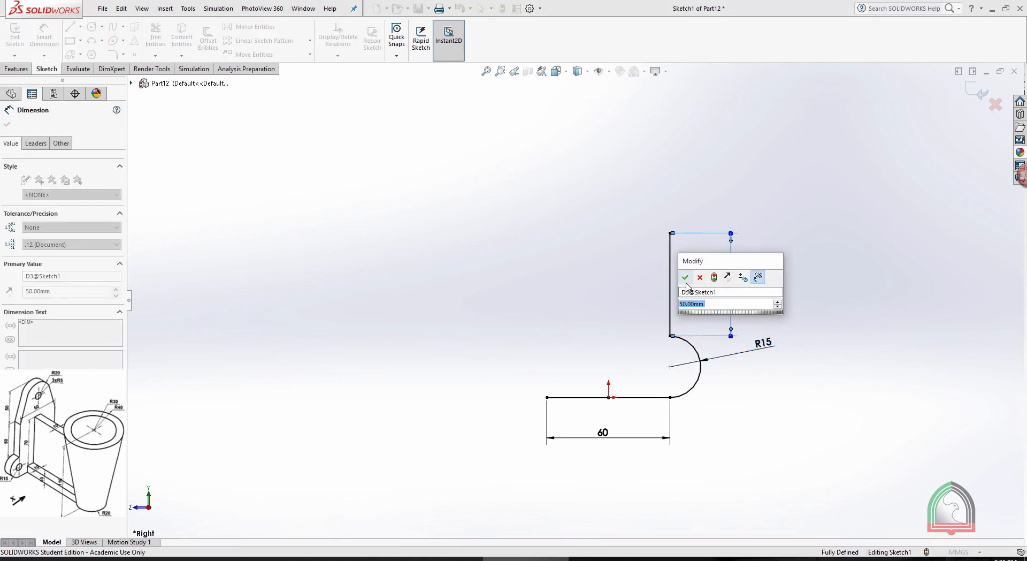
pyautogui.click(685, 276)
pyautogui.press('Escape')
# Draw a construction centreline about 132 mm long upward from the origin and give it a vertical relation
pyautogui.click(81, 26)
pyautogui.click(98, 53)
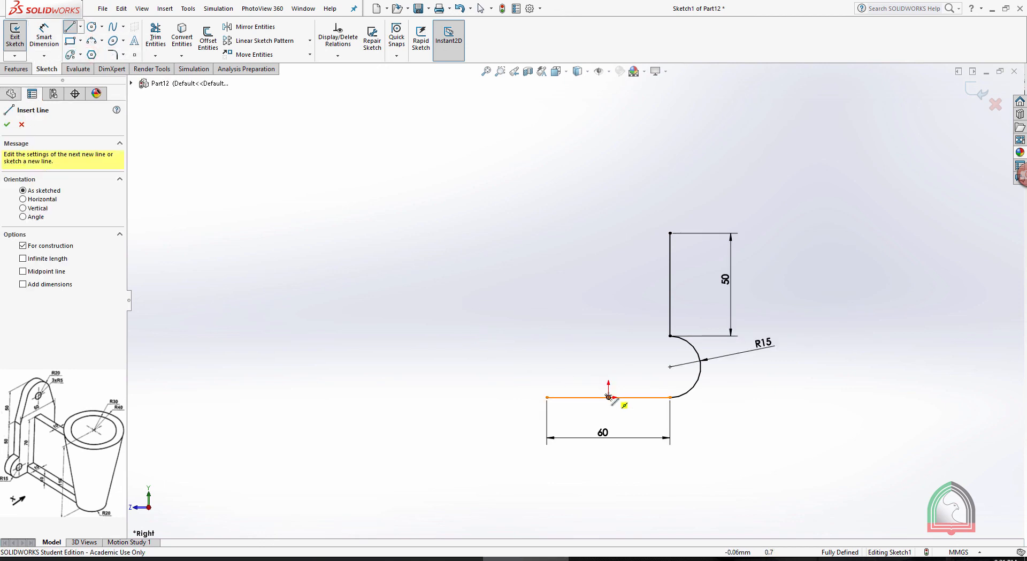
pyautogui.click(608, 396)
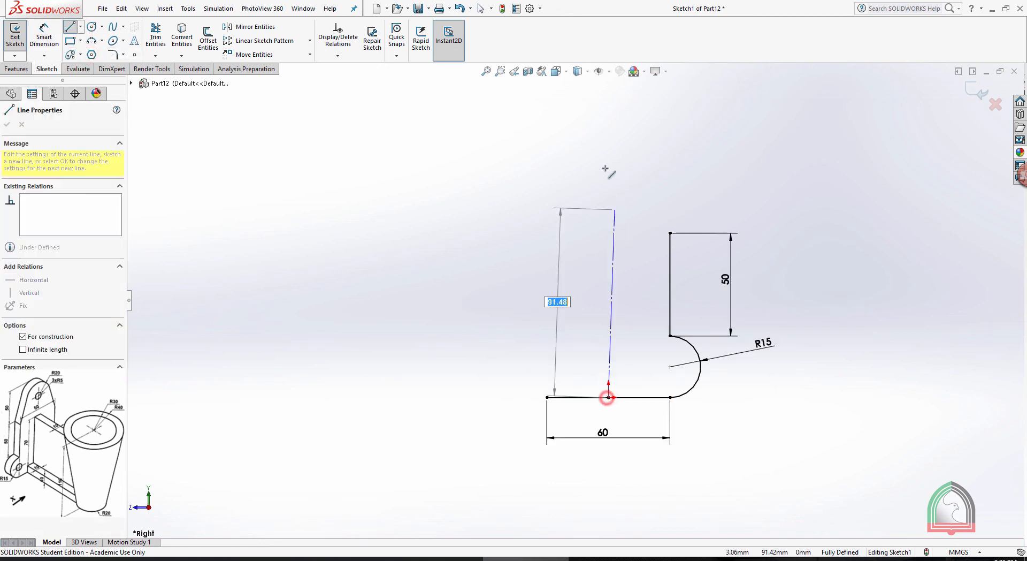
pyautogui.click(613, 126)
pyautogui.press('Escape')
pyautogui.click(613, 181)
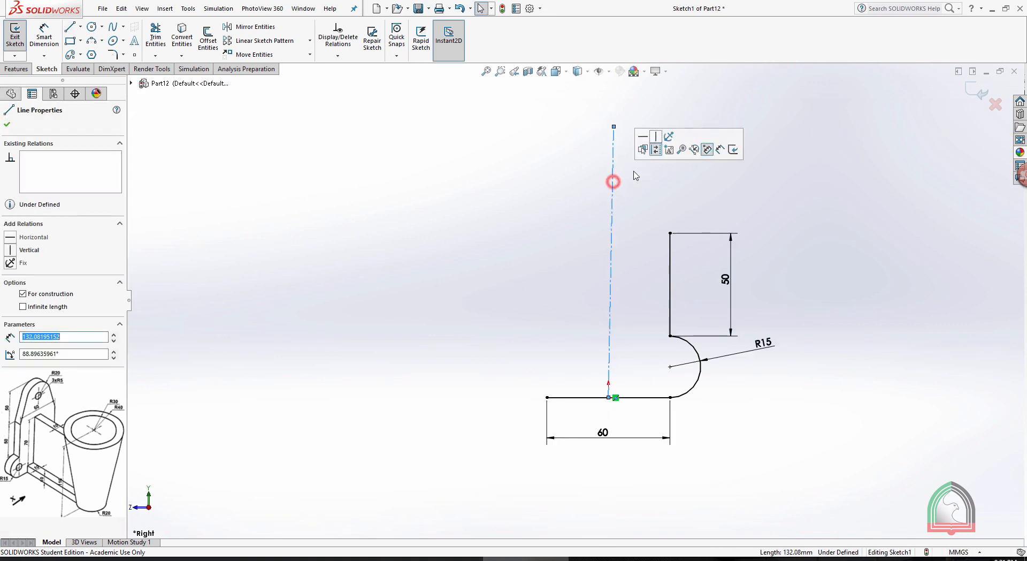
pyautogui.click(653, 138)
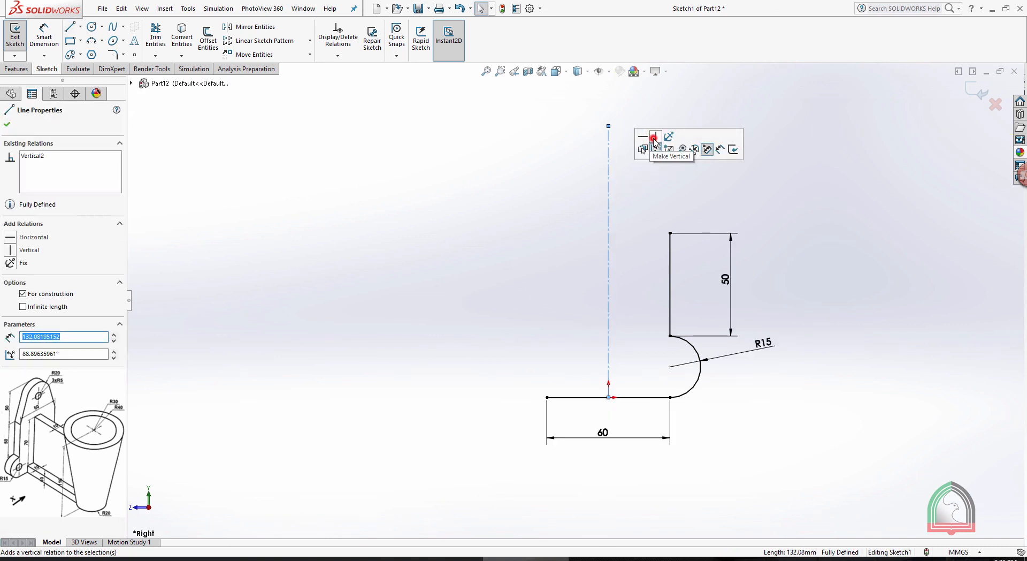
pyautogui.click(861, 128)
# Sketch a circle about 44 mm in diameter centred on the upper part of the vertical centreline
pyautogui.click(92, 28)
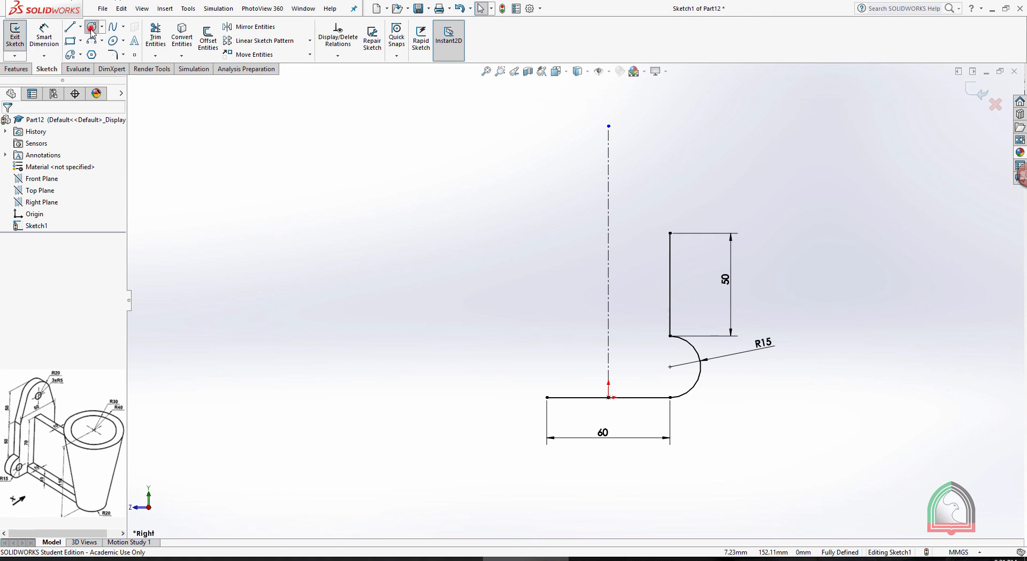
pyautogui.click(609, 166)
pyautogui.click(650, 185)
pyautogui.press('Escape')
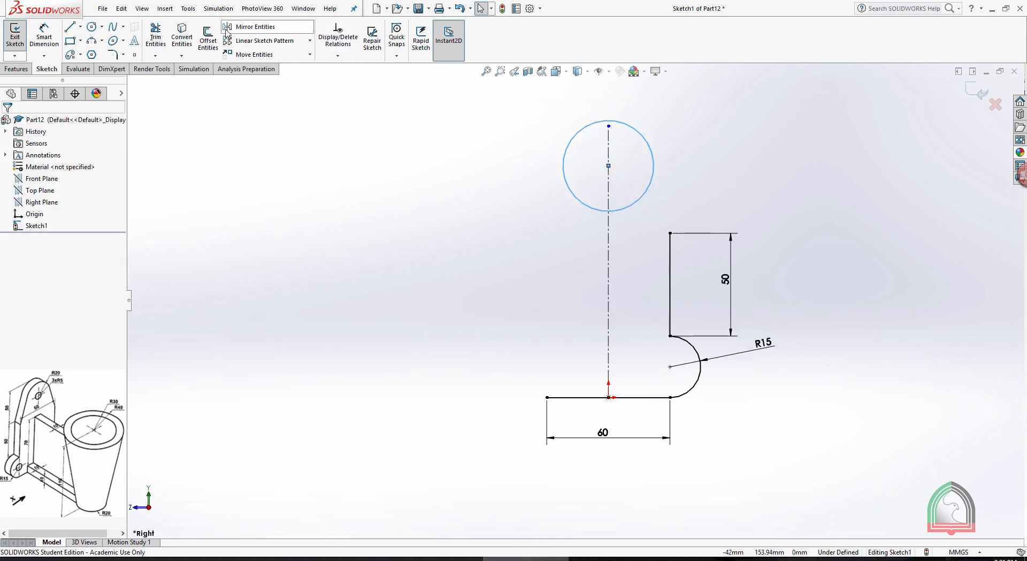
# Dimension the circle's diameter and set it to 40 mm
pyautogui.click(44, 37)
pyautogui.click(641, 134)
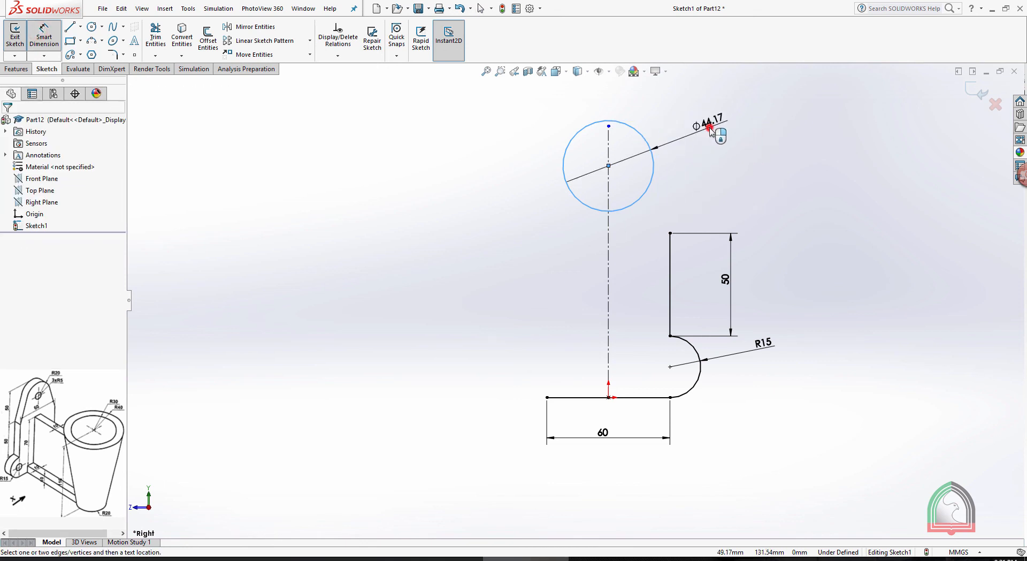
pyautogui.click(710, 128)
pyautogui.write('40')
pyautogui.press('Return')
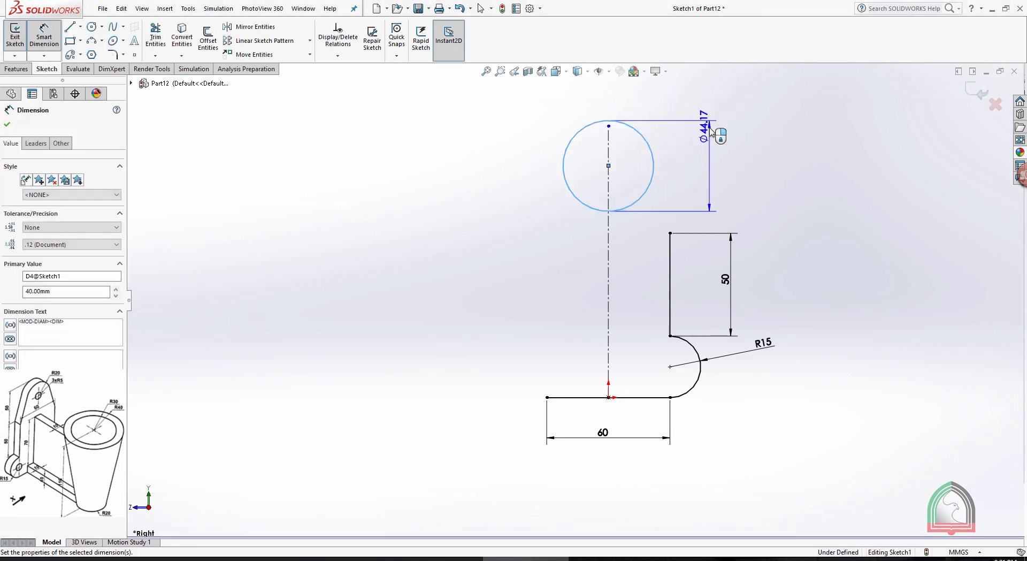
pyautogui.click(821, 165)
pyautogui.click(280, 183)
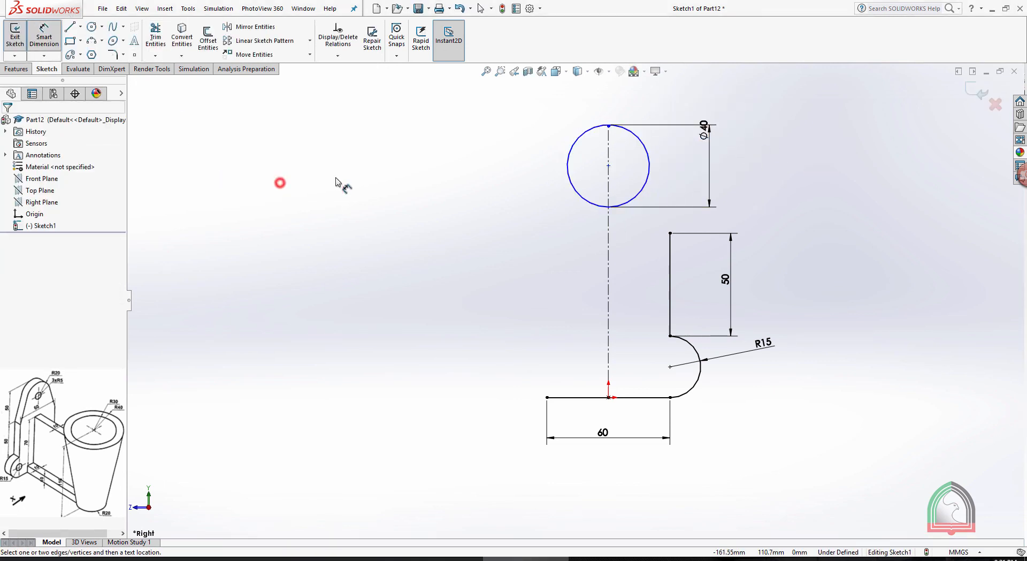
pyautogui.press('Escape')
# Dimension the circle's centre 110 mm above the base line, checking the Exercise 09 document before returning to SOLIDWORKS
pyautogui.click(47, 34)
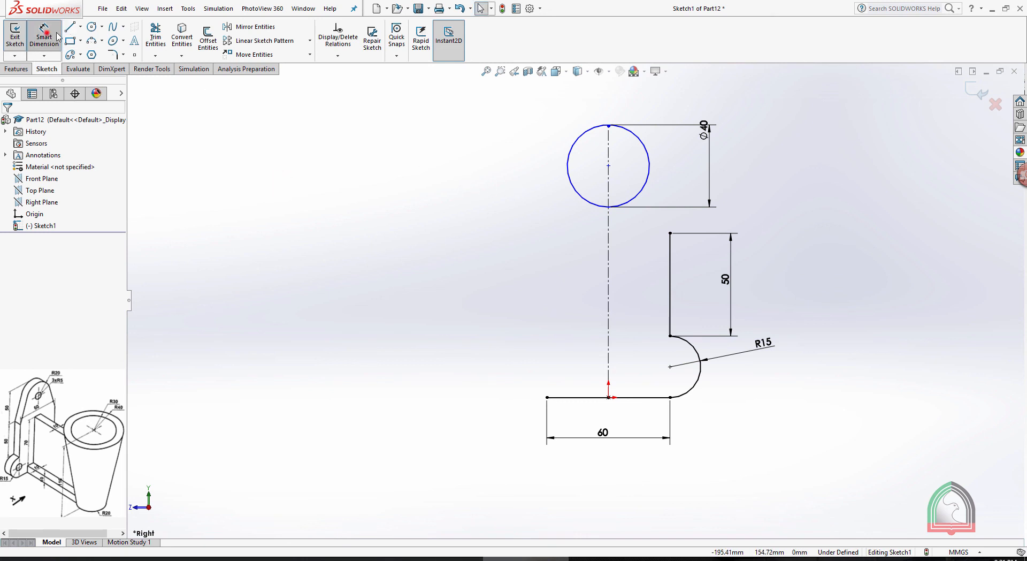
pyautogui.click(608, 166)
pyautogui.click(566, 397)
pyautogui.click(475, 286)
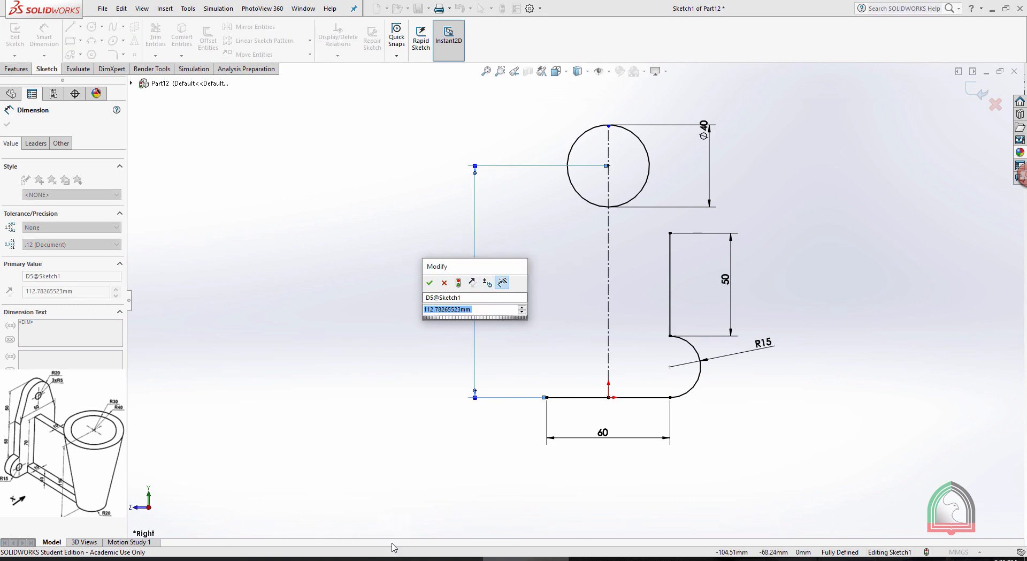
pyautogui.hotkey('alt', 'Tab')
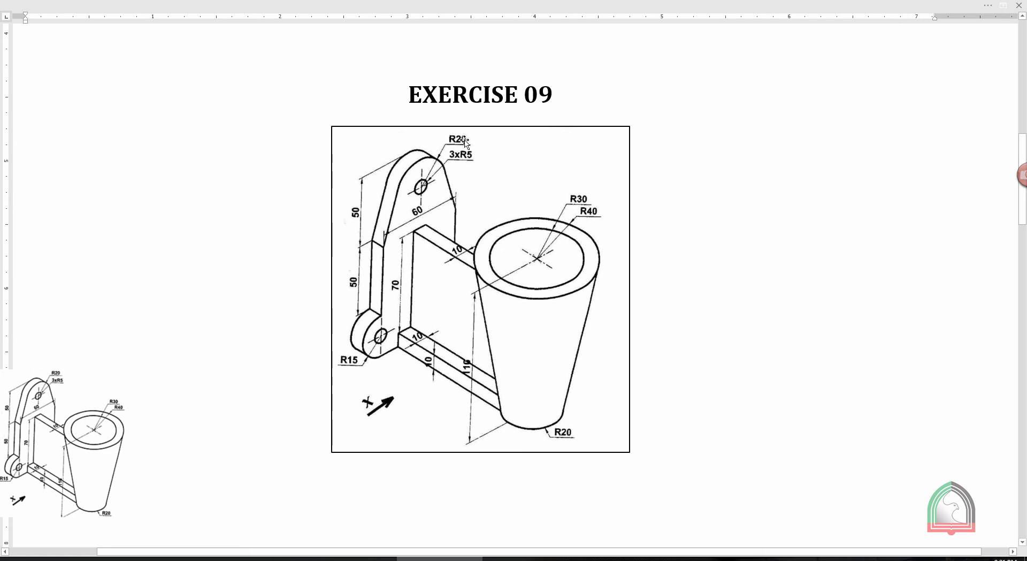
pyautogui.moveTo(526, 558)
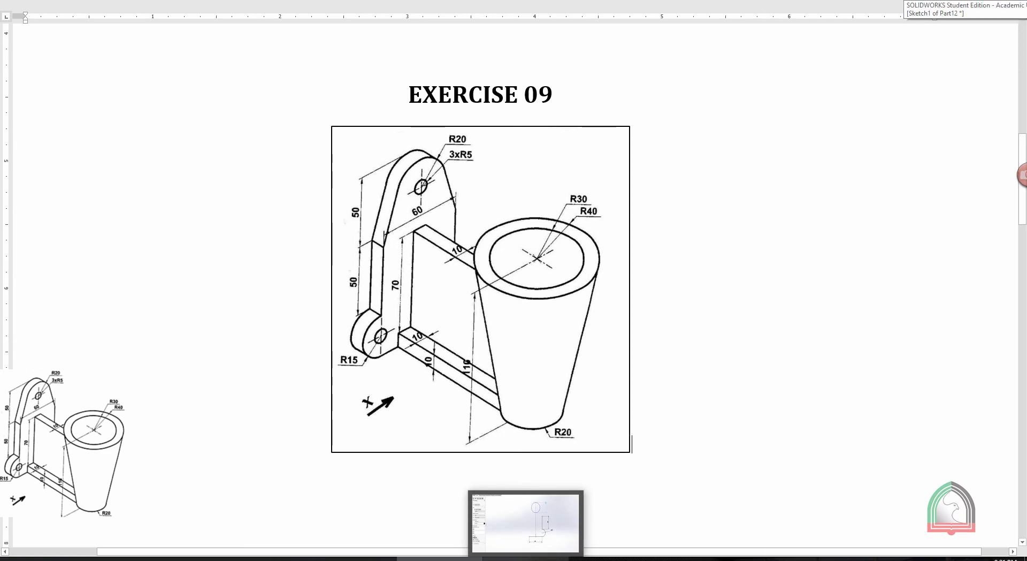
pyautogui.click(526, 559)
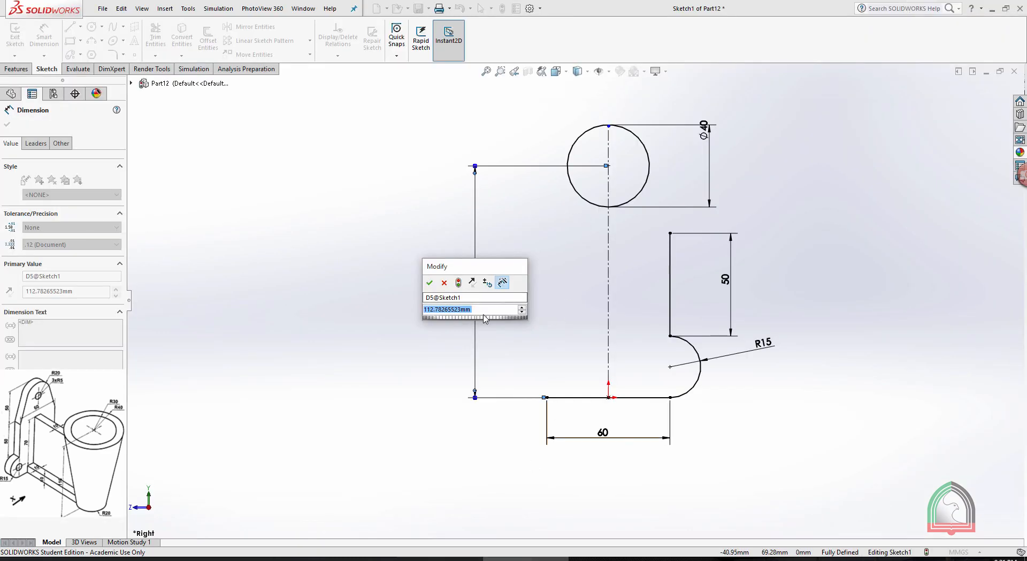
pyautogui.press('Return')
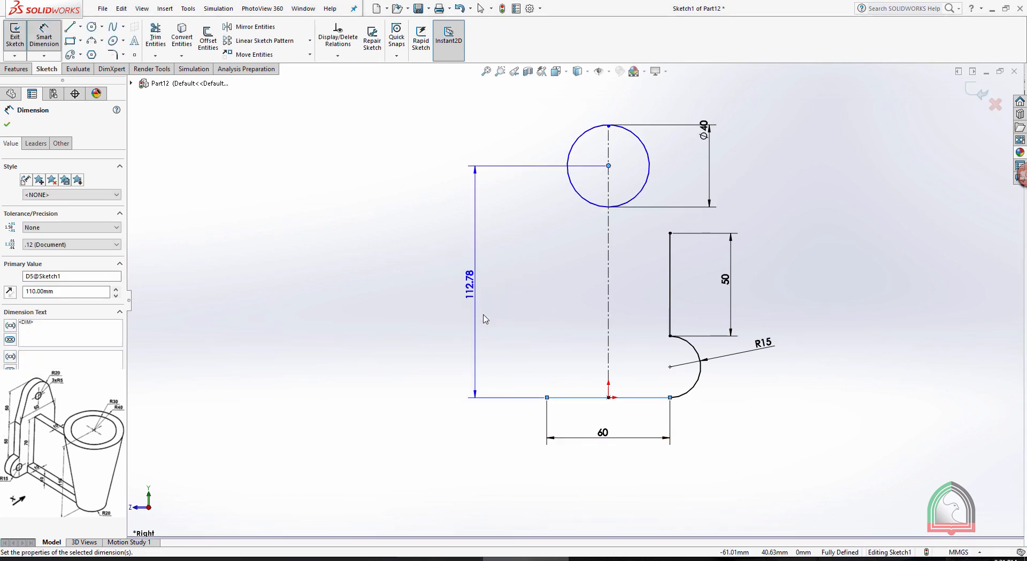
pyautogui.click(360, 201)
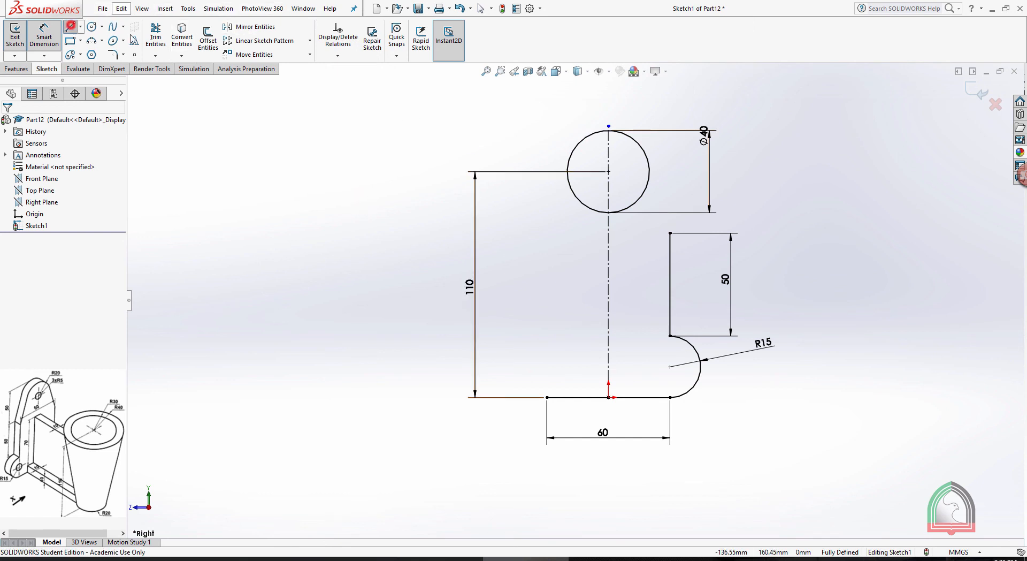
# Draw a slanted line from the top of the 50 mm vertical line to the circle and make the two tangent
pyautogui.click(72, 28)
pyautogui.click(670, 234)
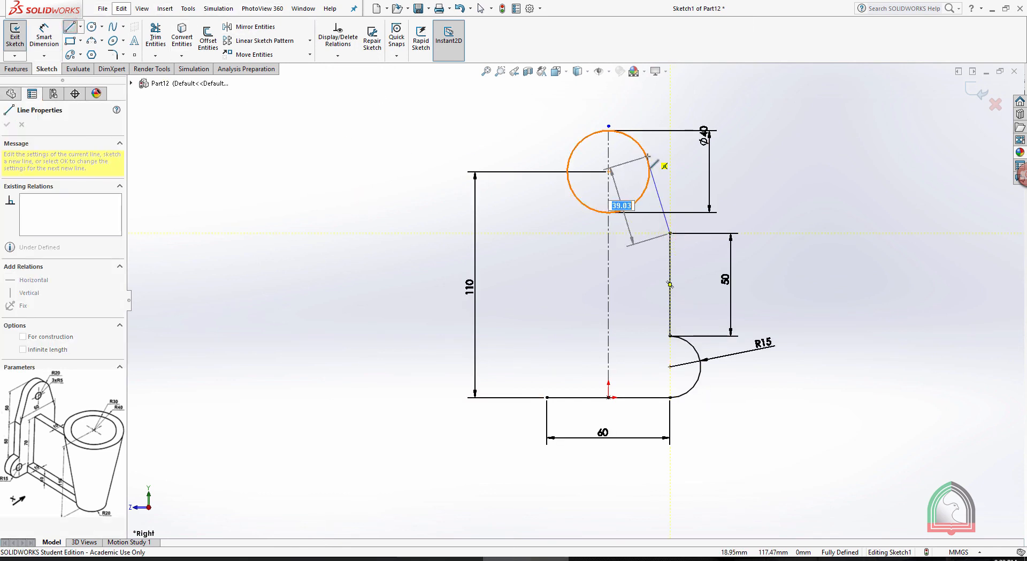
pyautogui.click(648, 156)
pyautogui.press('Escape')
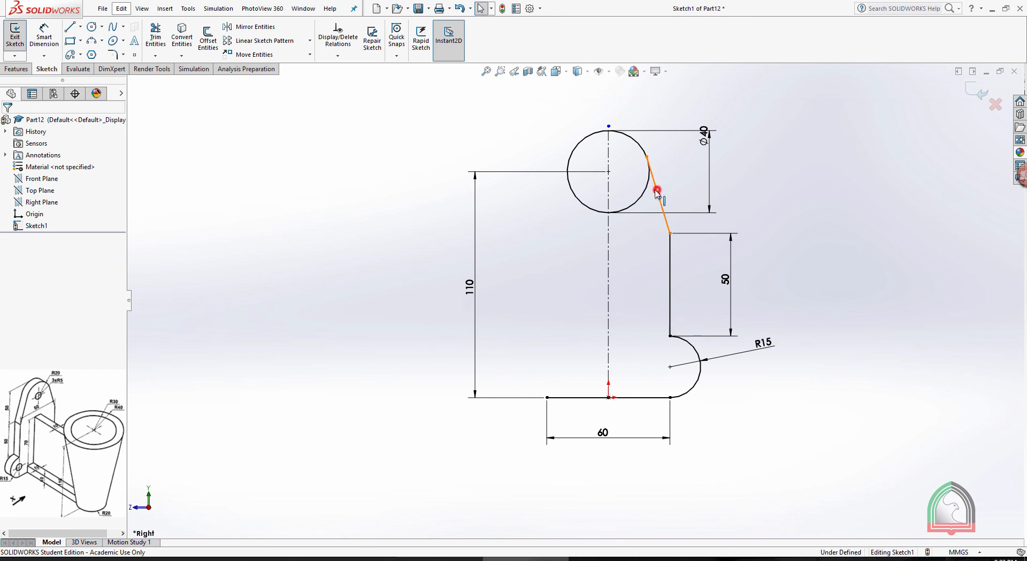
pyautogui.keyDown('ctrl'); pyautogui.click(644, 192); pyautogui.keyUp('ctrl')
pyautogui.click(9, 298)
pyautogui.click(828, 190)
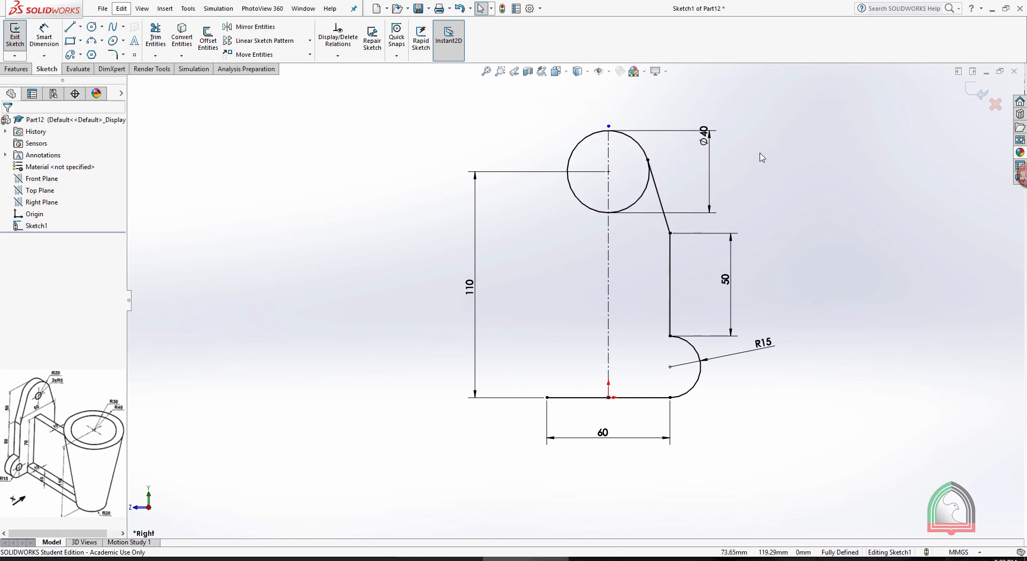
# Trim the circle to the upper right arc between the centreline and the tangent line, and reposition its 40 mm dimension
pyautogui.click(156, 35)
pyautogui.moveTo(570, 270)
pyautogui.mouseDown()
pyautogui.moveTo(575, 147)
pyautogui.moveTo(562, 145)
pyautogui.mouseUp()
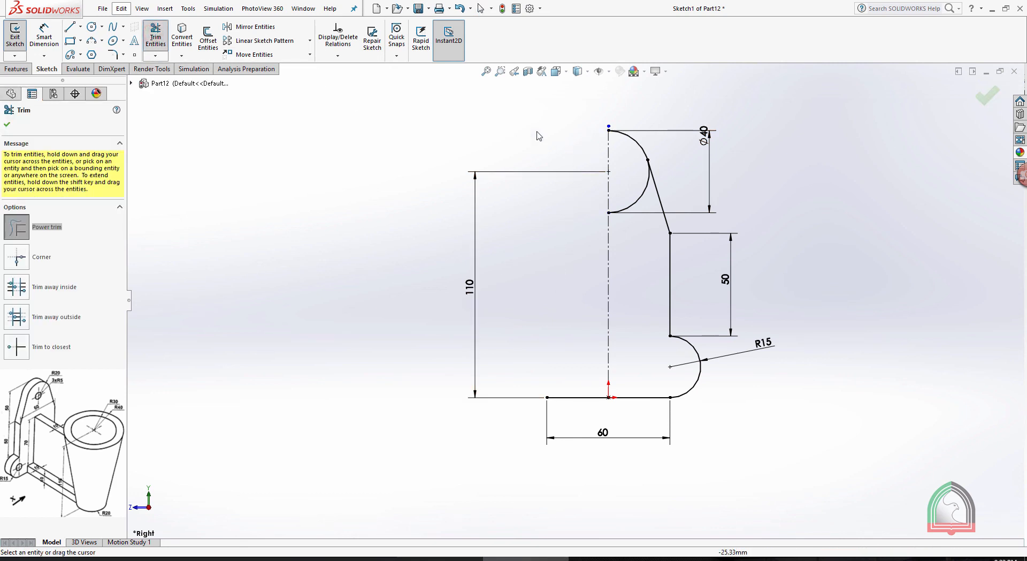
pyautogui.moveTo(637, 281); pyautogui.dragTo(658, 194)
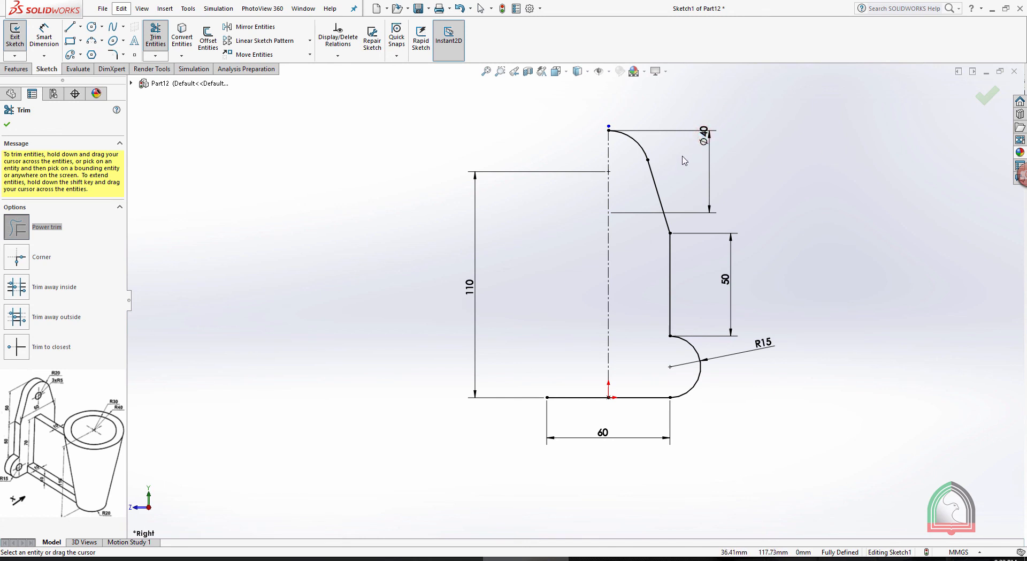
pyautogui.press('Escape')
pyautogui.moveTo(702, 134); pyautogui.dragTo(702, 170)
pyautogui.press('Escape')
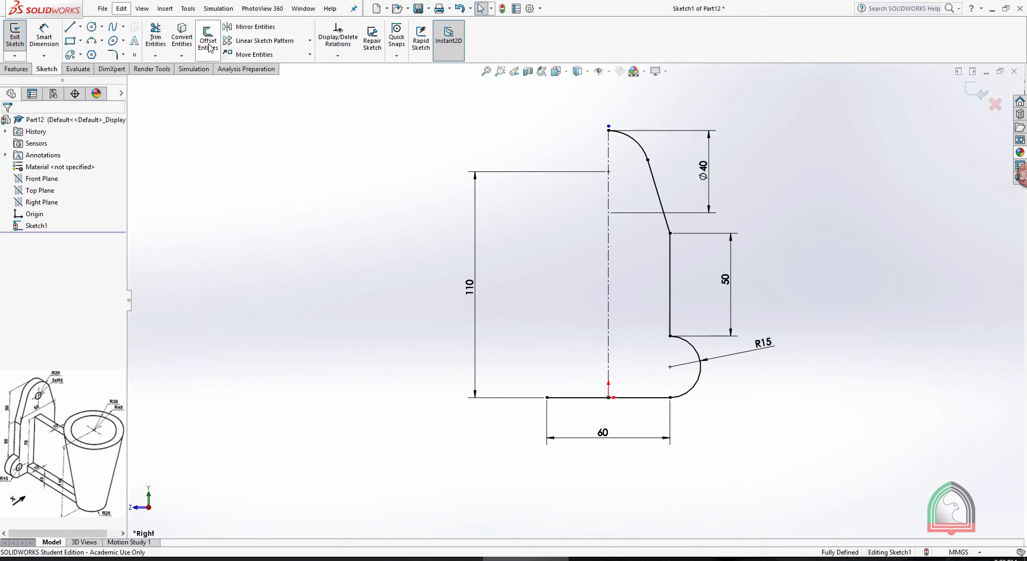
# Mirror the right-hand arcs and lines of the plate profile about the vertical centreline
pyautogui.click(252, 29)
pyautogui.moveTo(760, 406); pyautogui.dragTo(633, 140)
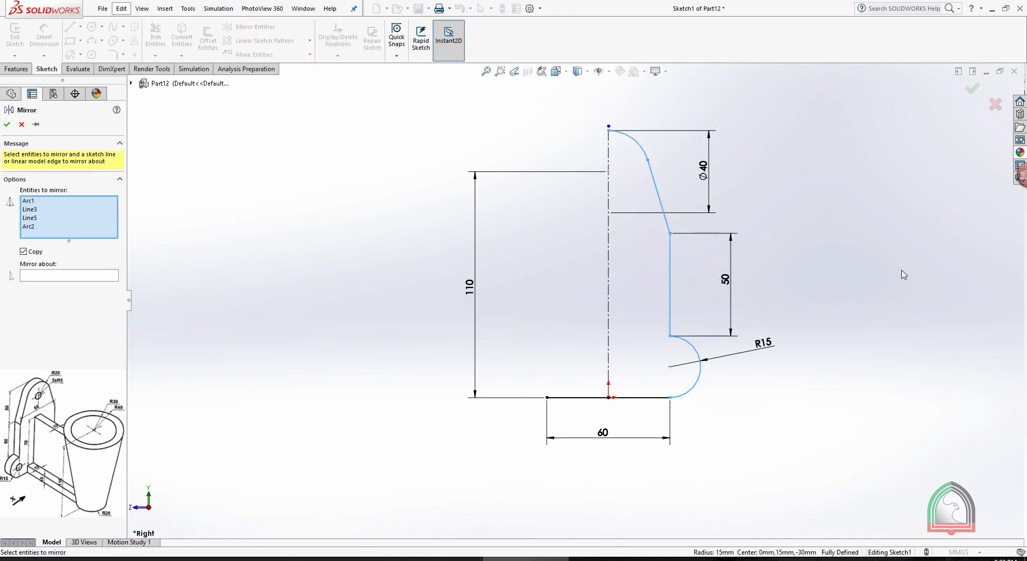
pyautogui.click(37, 276)
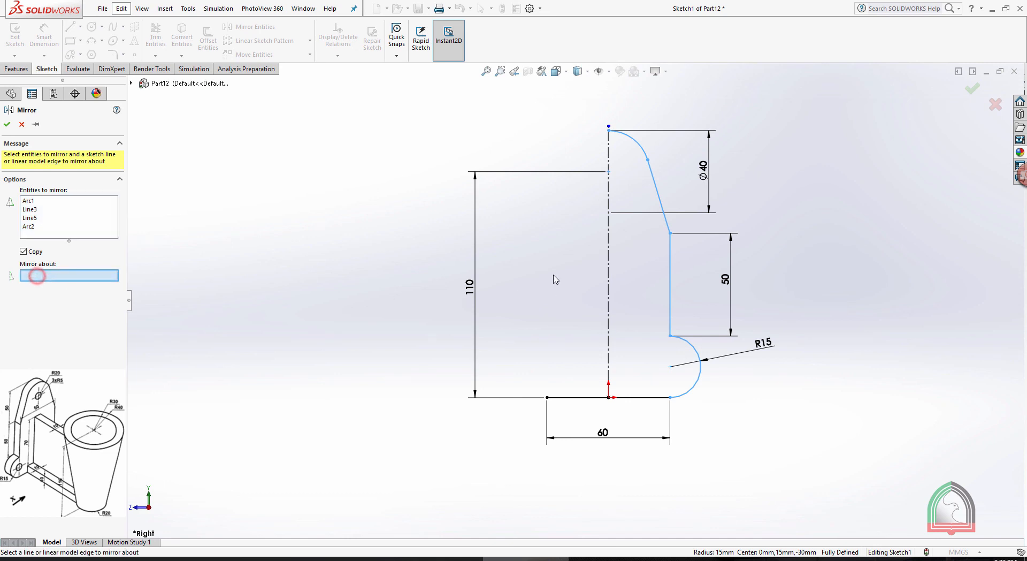
pyautogui.click(609, 266)
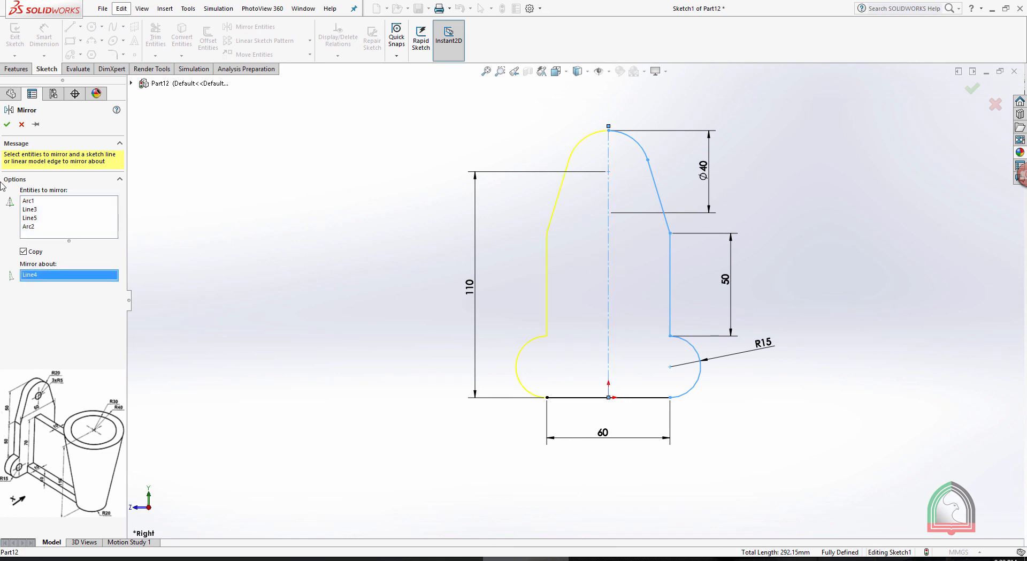
pyautogui.click(7, 125)
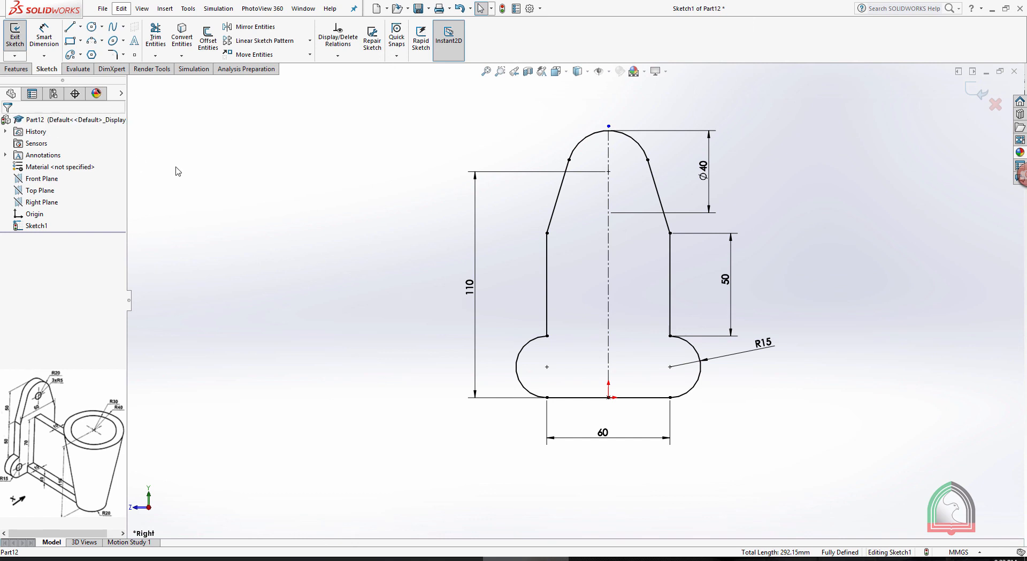
# Draw 10 mm diameter hole circles at the centres of the lower right lobe and the upper arc
pyautogui.click(91, 26)
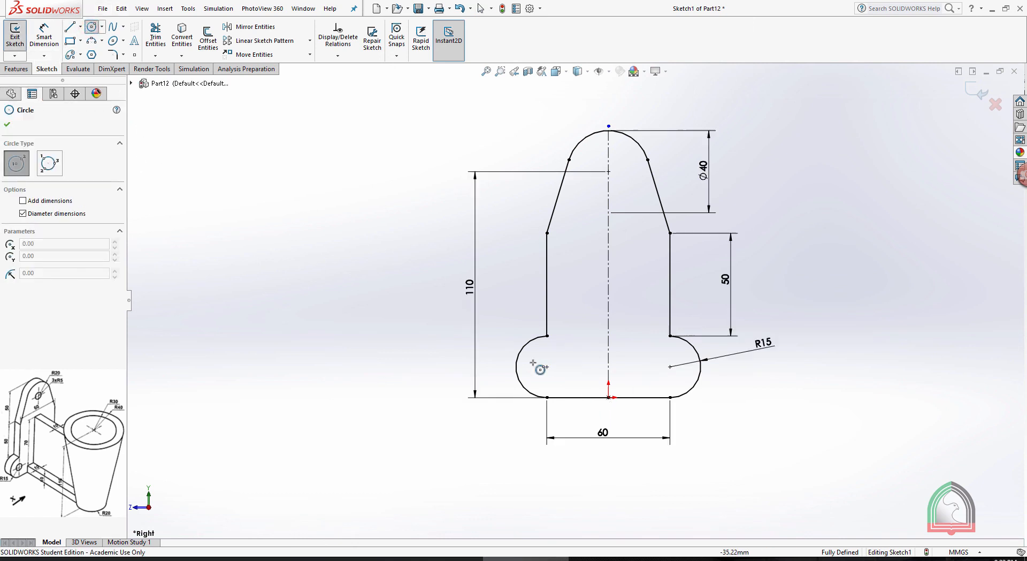
pyautogui.click(670, 367)
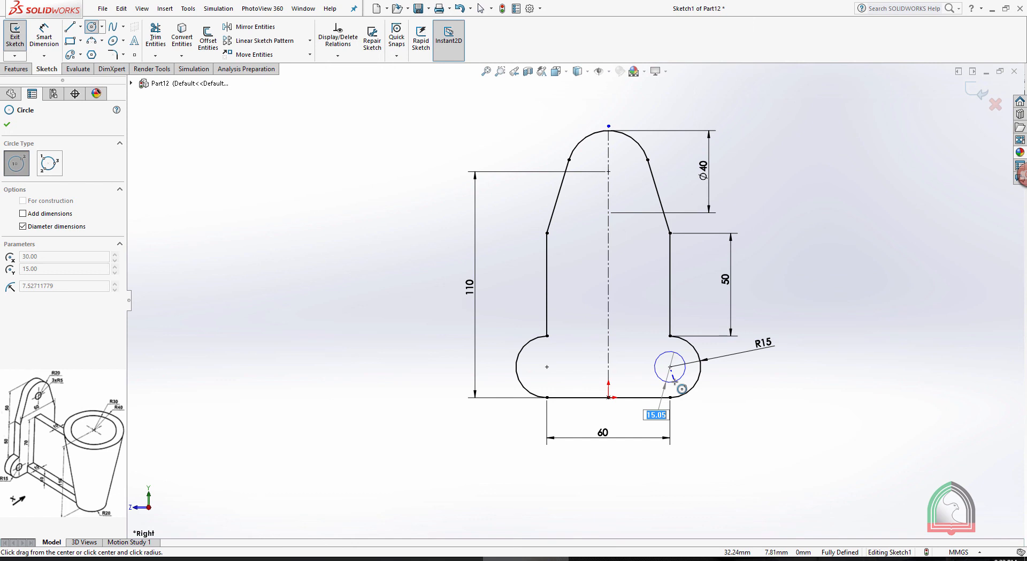
pyautogui.press('Return')
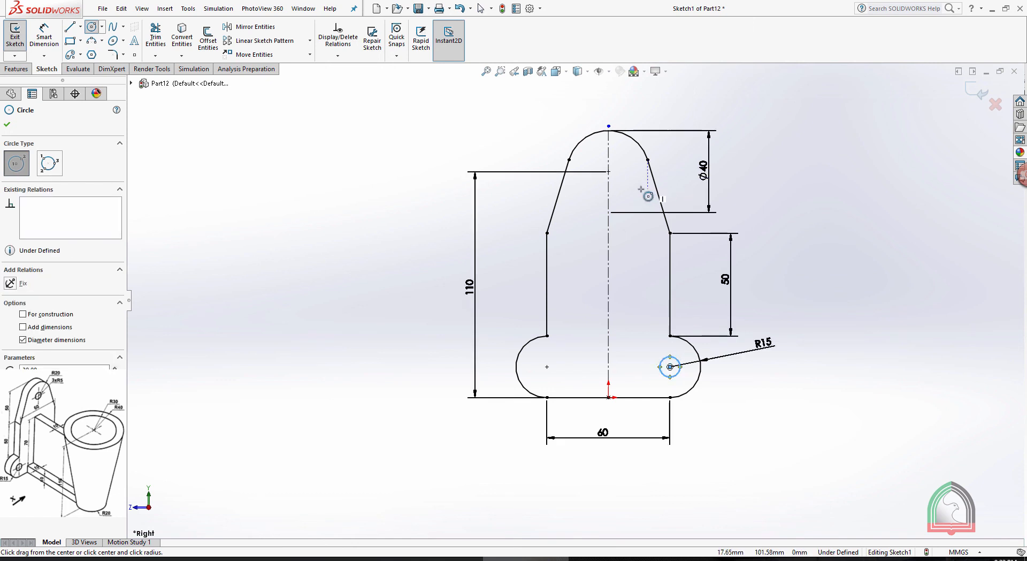
pyautogui.click(609, 172)
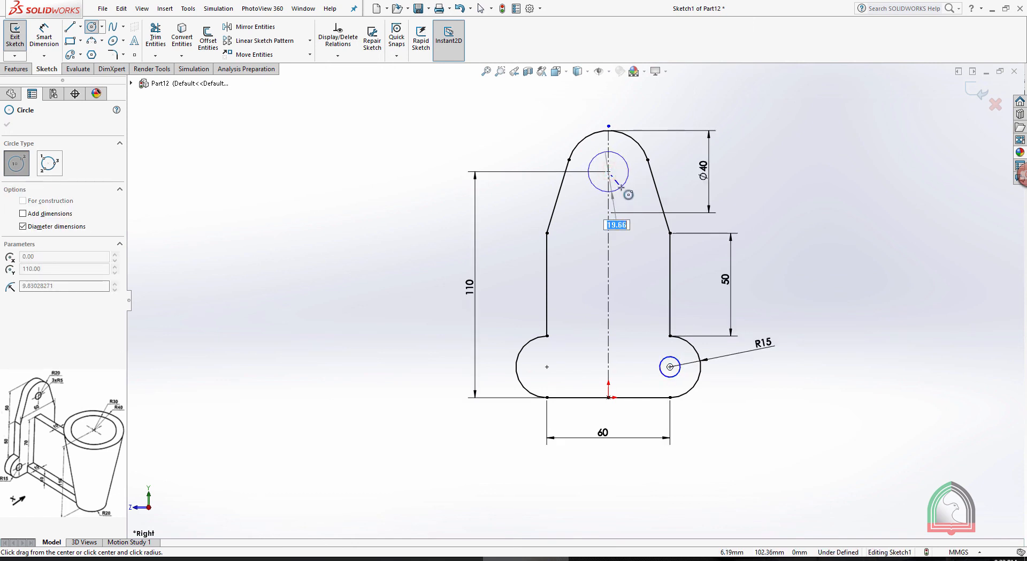
pyautogui.write('10')
pyautogui.press('Return')
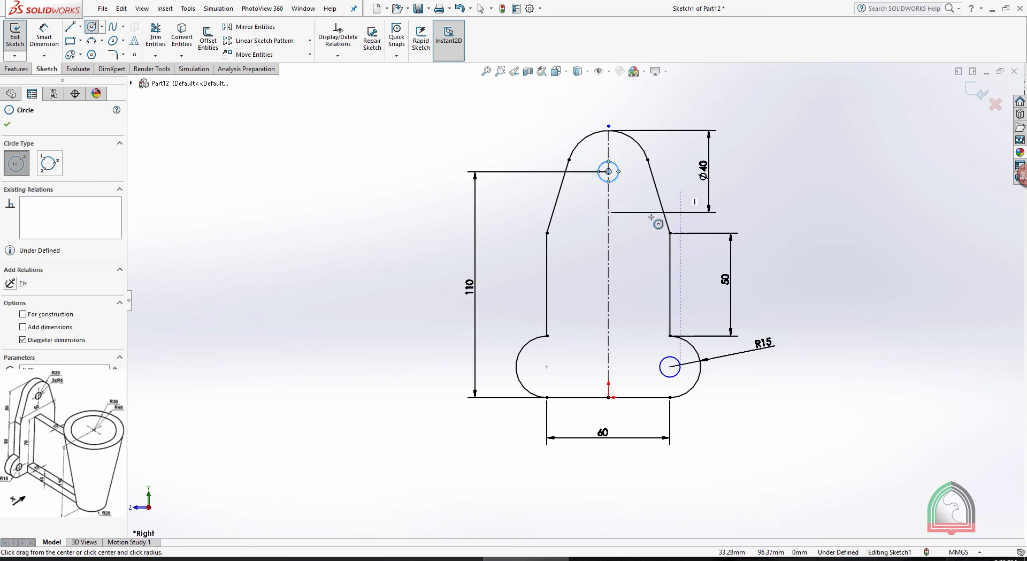
pyautogui.press('Escape')
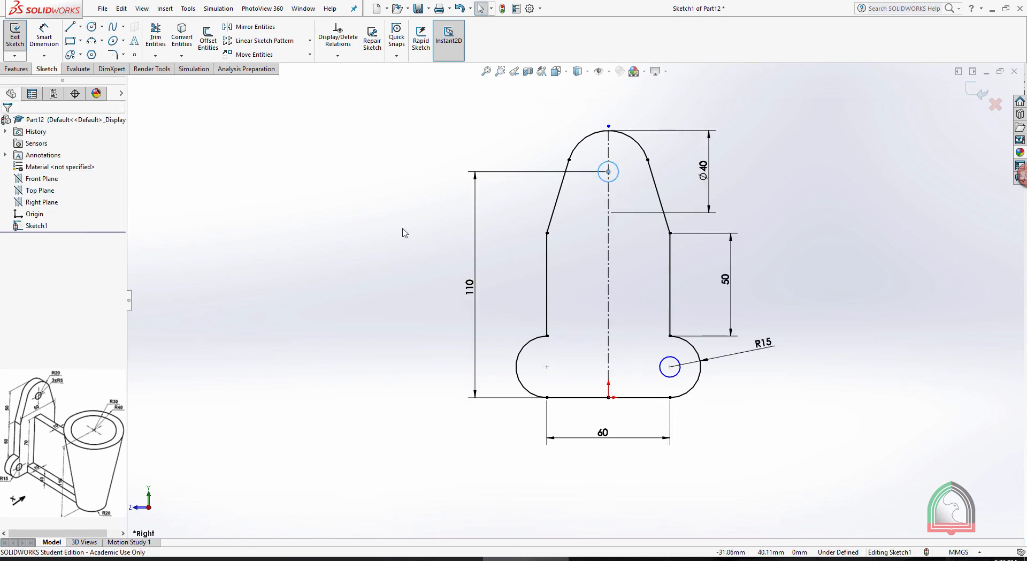
# Draw a 10 mm diameter hole circle at the centre of the lower left lobe
pyautogui.click(92, 26)
pyautogui.click(547, 366)
pyautogui.write('10.26548419')
pyautogui.press('Return')
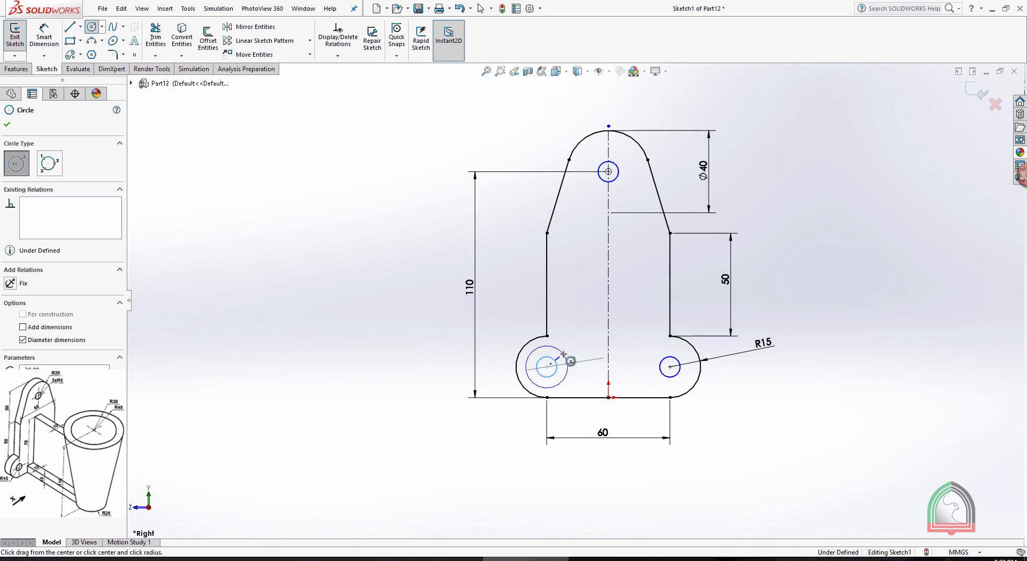
pyautogui.press('Escape')
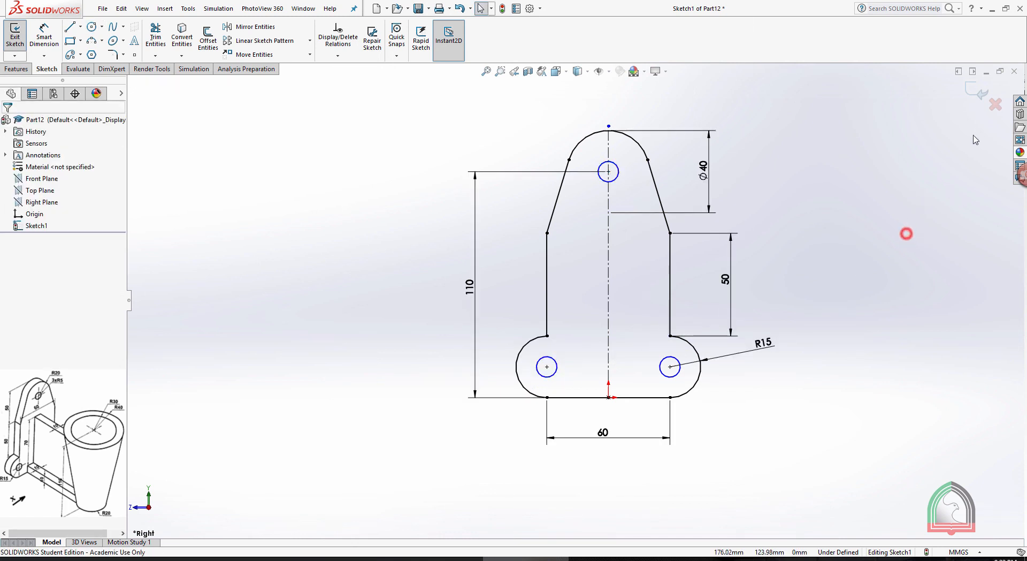
# Exit the plate sketch and extrude it as a 10 mm blind boss
pyautogui.click(970, 90)
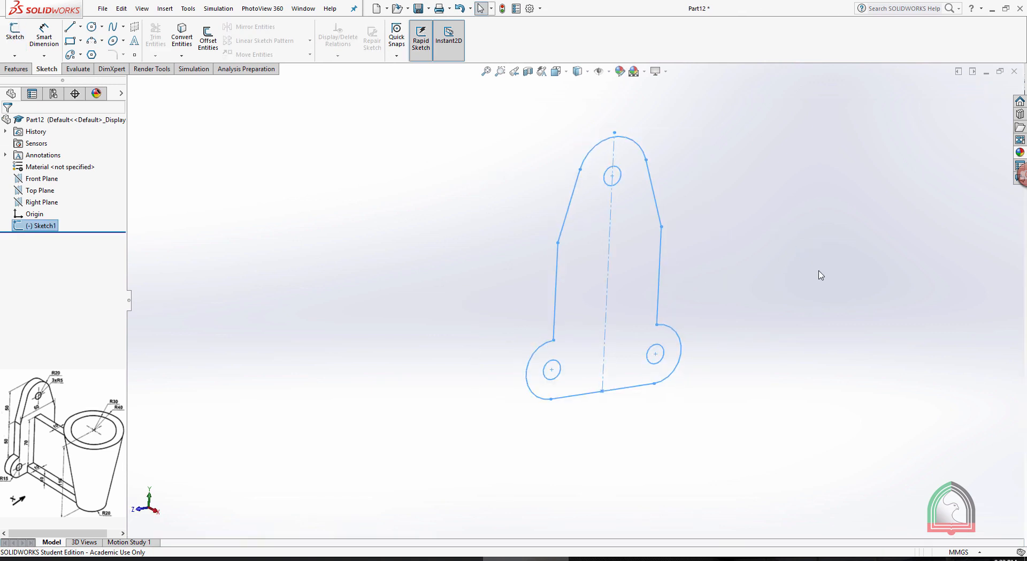
pyautogui.click(16, 69)
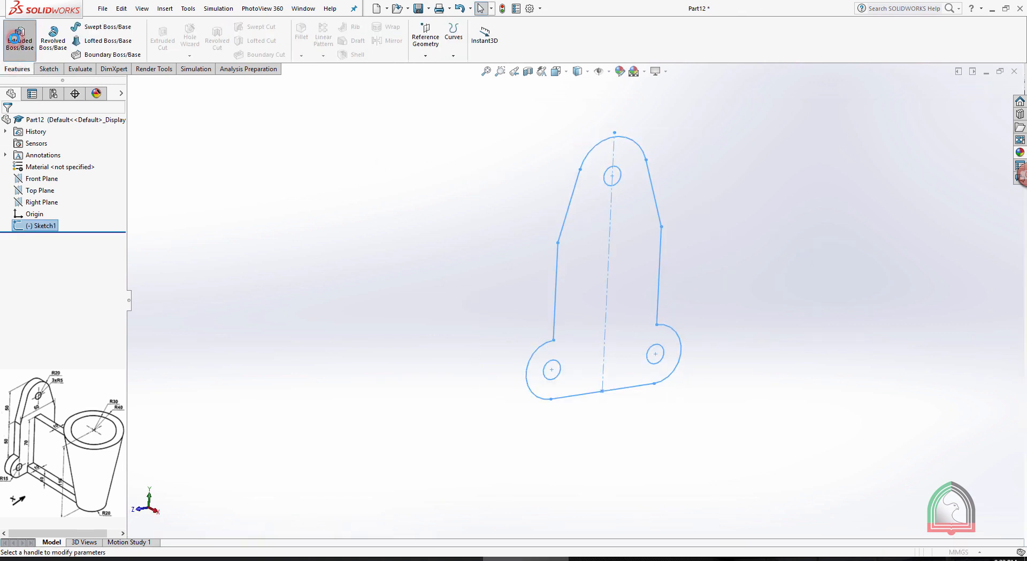
pyautogui.click(14, 38)
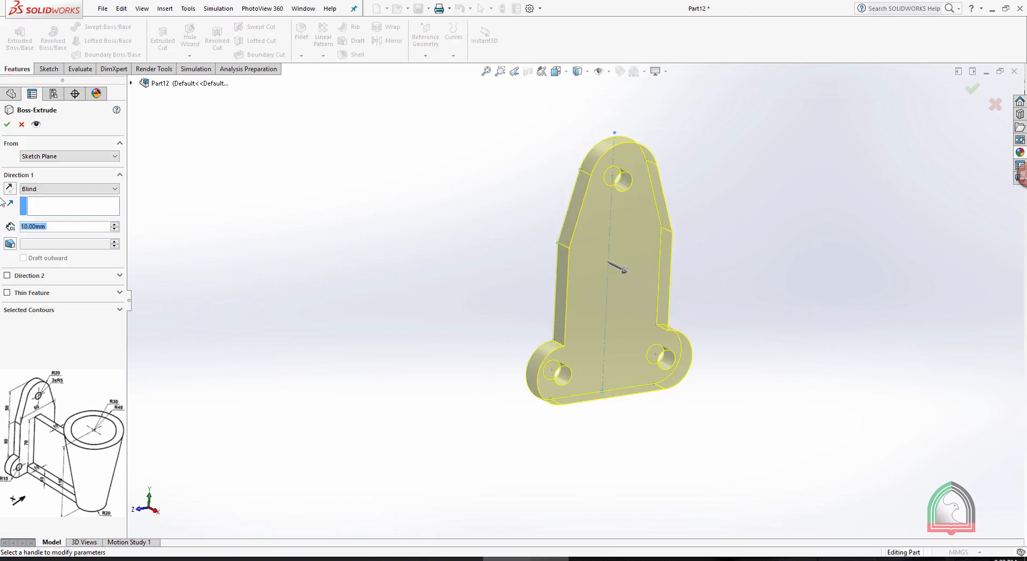
pyautogui.click(7, 125)
pyautogui.click(775, 145)
pyautogui.moveTo(733, 182); pyautogui.dragTo(757, 280, button='middle')
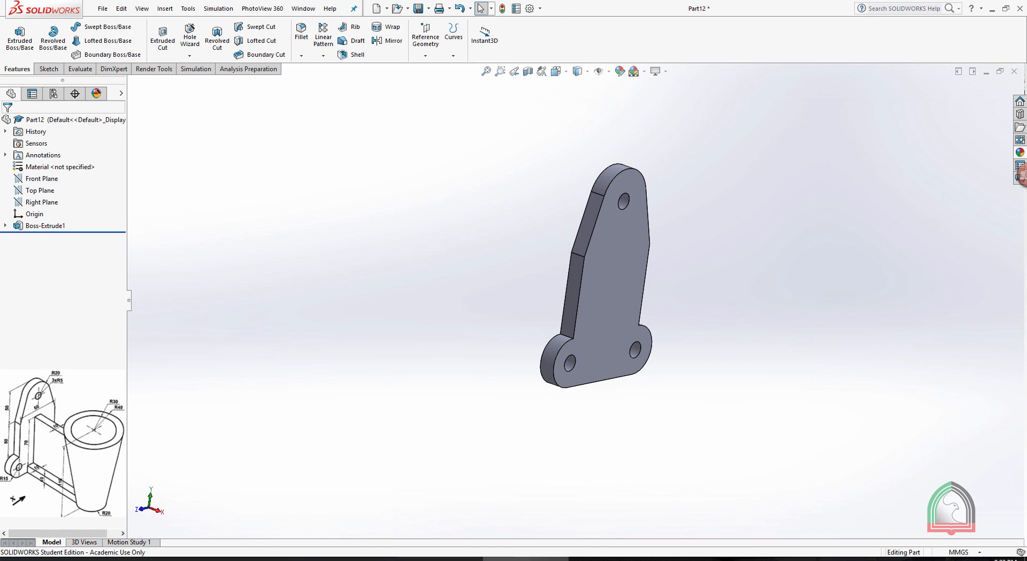
# Check the Exercise 09 document, return to SOLIDWORKS and start a sketch on the plate's flat bottom face, viewed normal to it
pyautogui.click(440, 559)
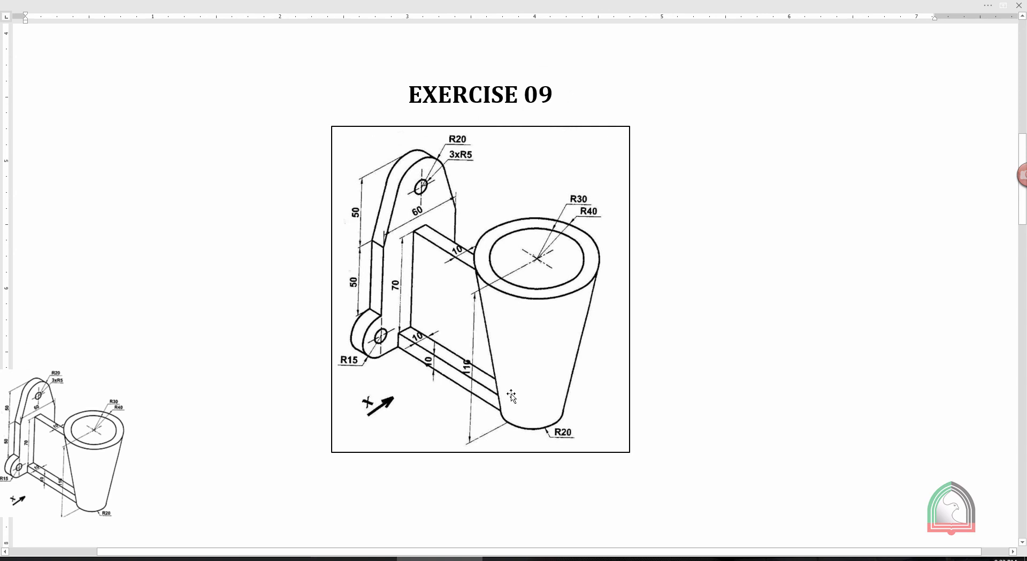
pyautogui.click(485, 484)
pyautogui.moveTo(526, 559)
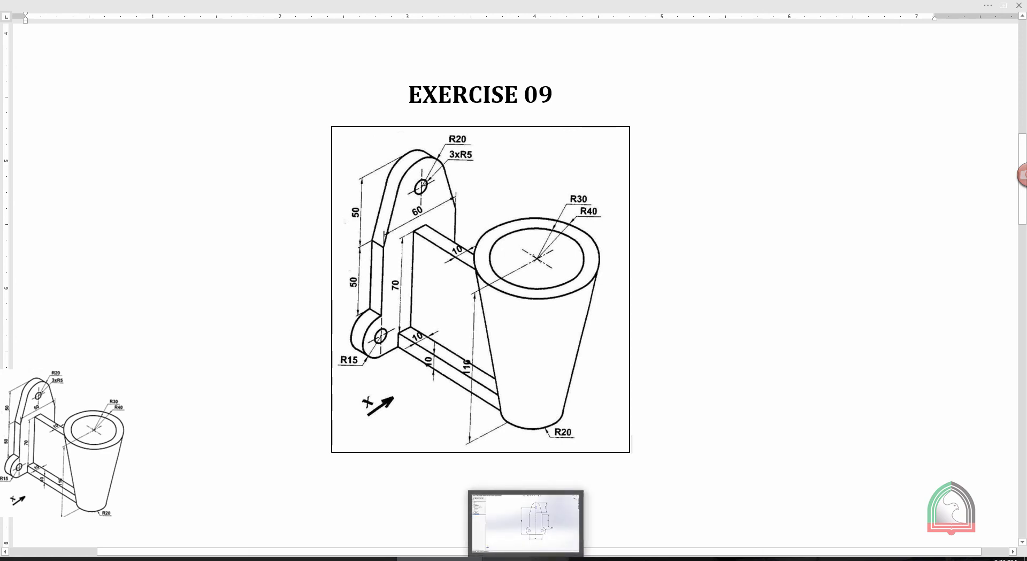
pyautogui.click(526, 559)
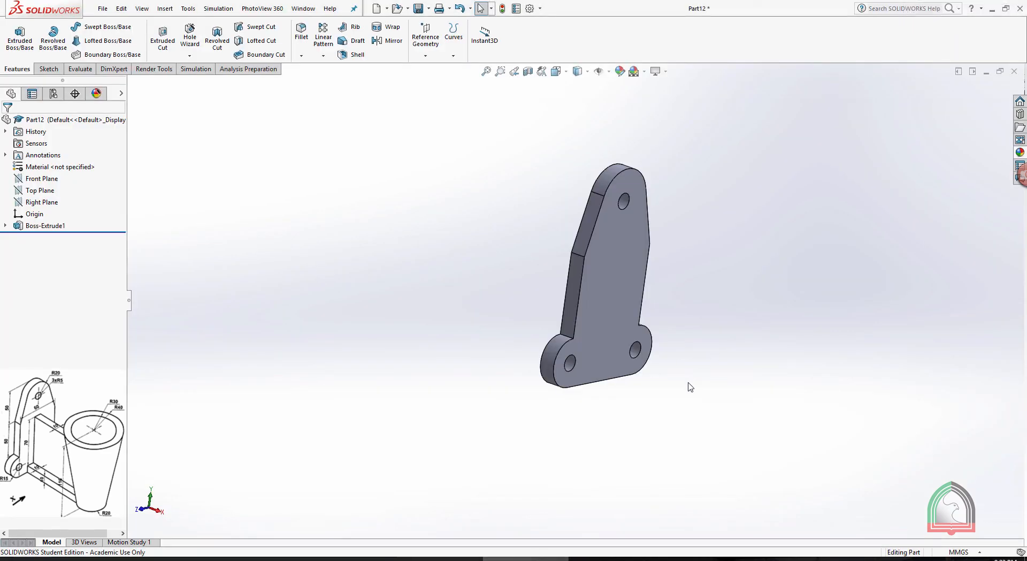
pyautogui.moveTo(684, 370); pyautogui.dragTo(706, 252, button='middle')
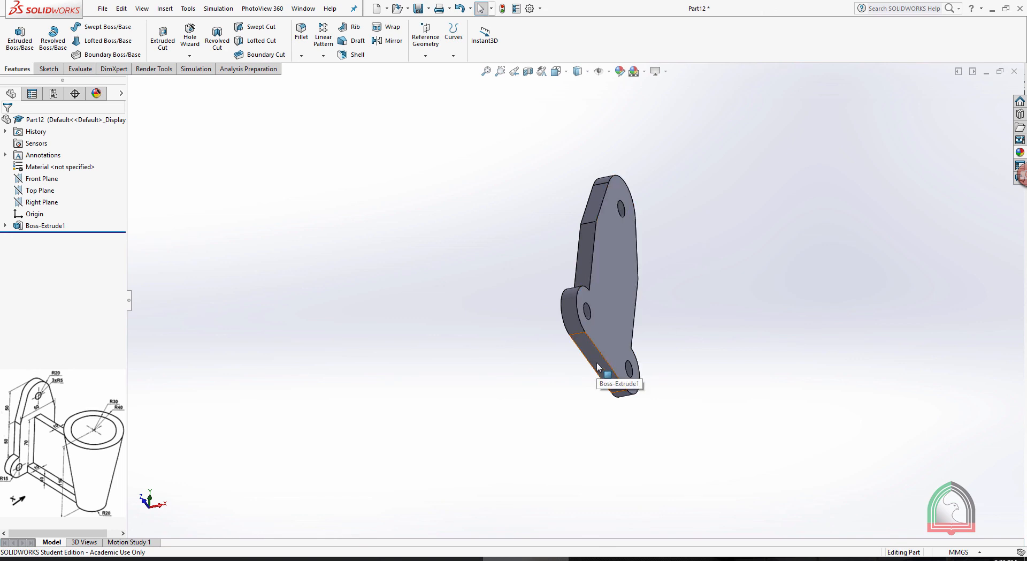
pyautogui.click(620, 373)
pyautogui.click(640, 330)
pyautogui.press('space')
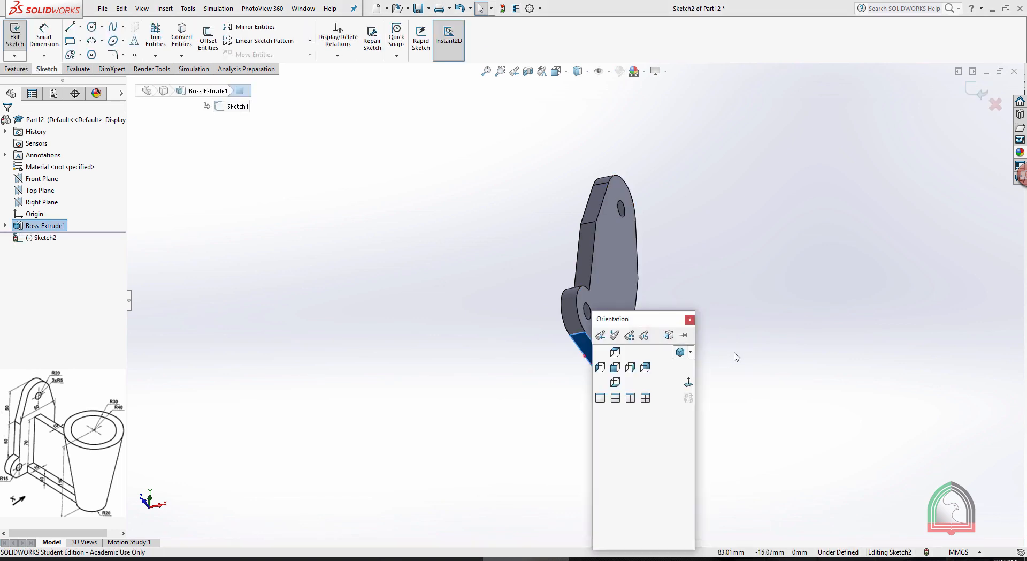
pyautogui.click(689, 387)
pyautogui.scroll(5, 804, 340)
pyautogui.scroll(-3, 842, 312)
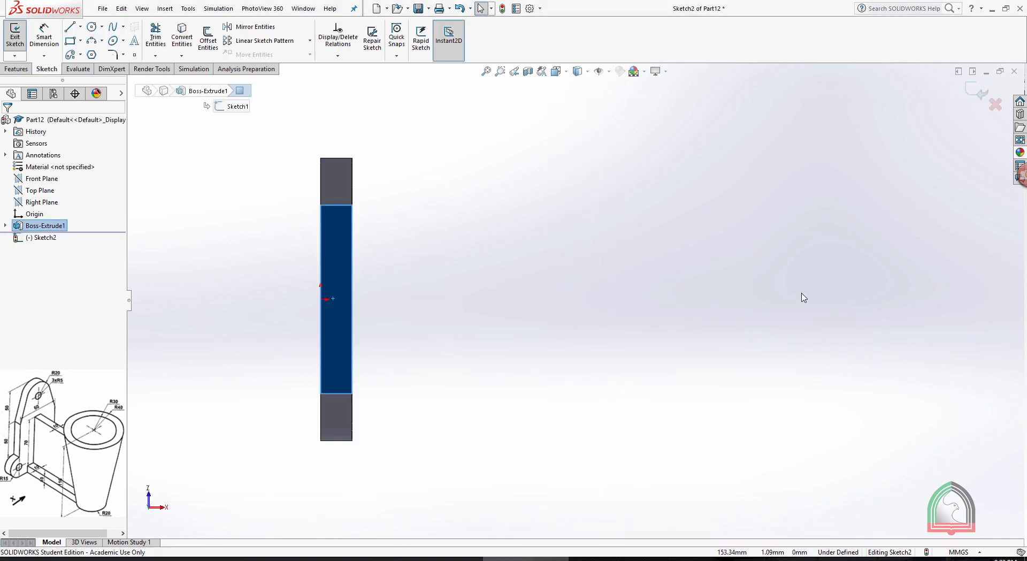
pyautogui.click(80, 27)
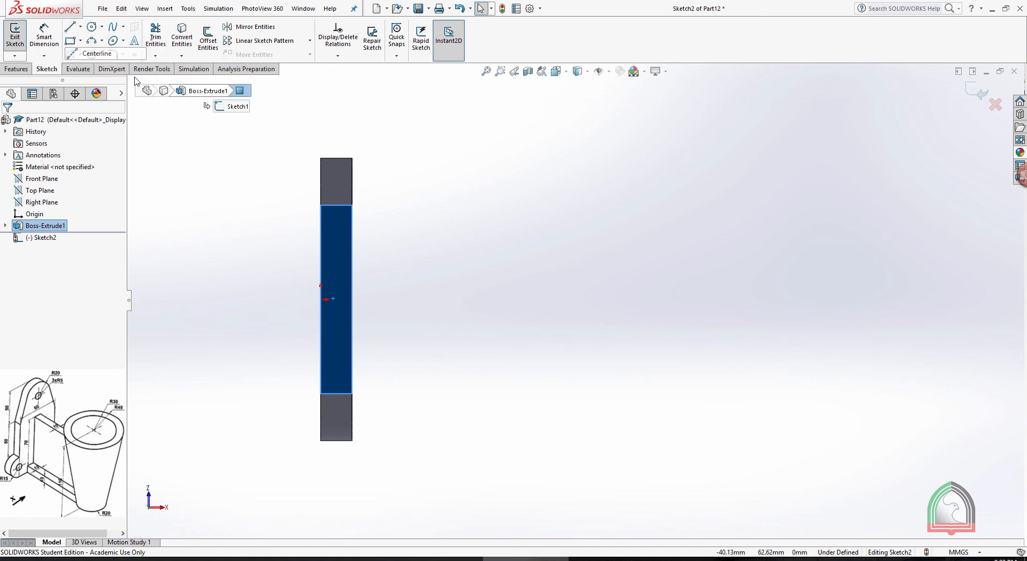
pyautogui.click(94, 50)
pyautogui.press('Escape')
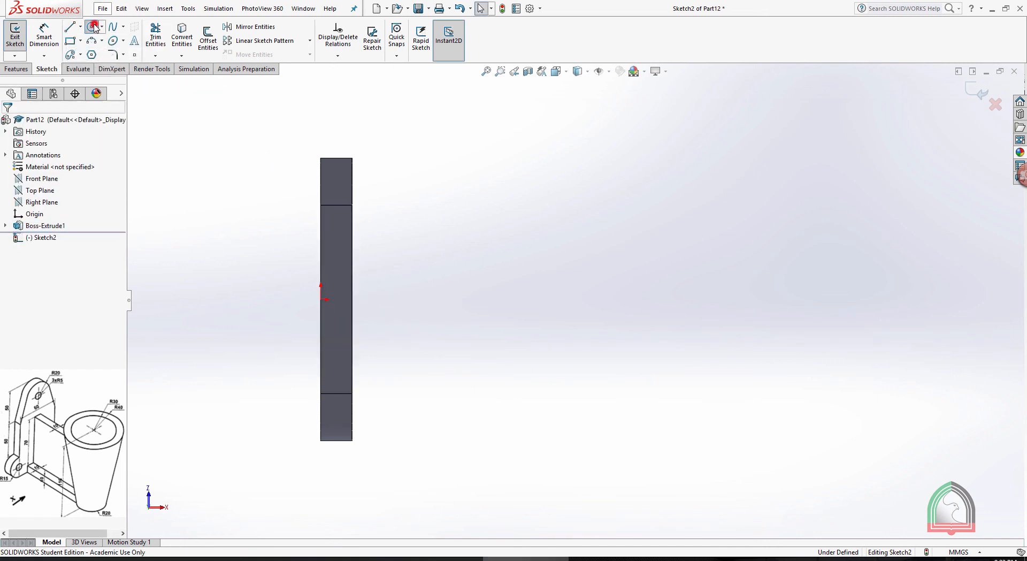
# Sketch a circle about 43 mm in diameter in front of the plate, centred horizontally in line with the origin
pyautogui.click(94, 27)
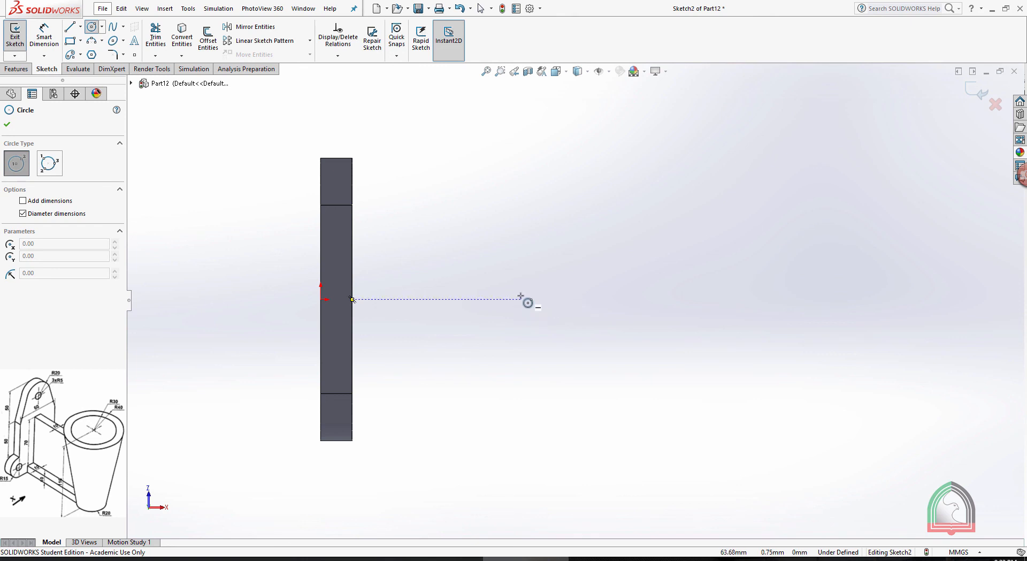
pyautogui.click(565, 302)
pyautogui.click(589, 364)
pyautogui.press('Escape')
# Dimension the circle's centre 100 mm from the plate's front edge
pyautogui.click(43, 44)
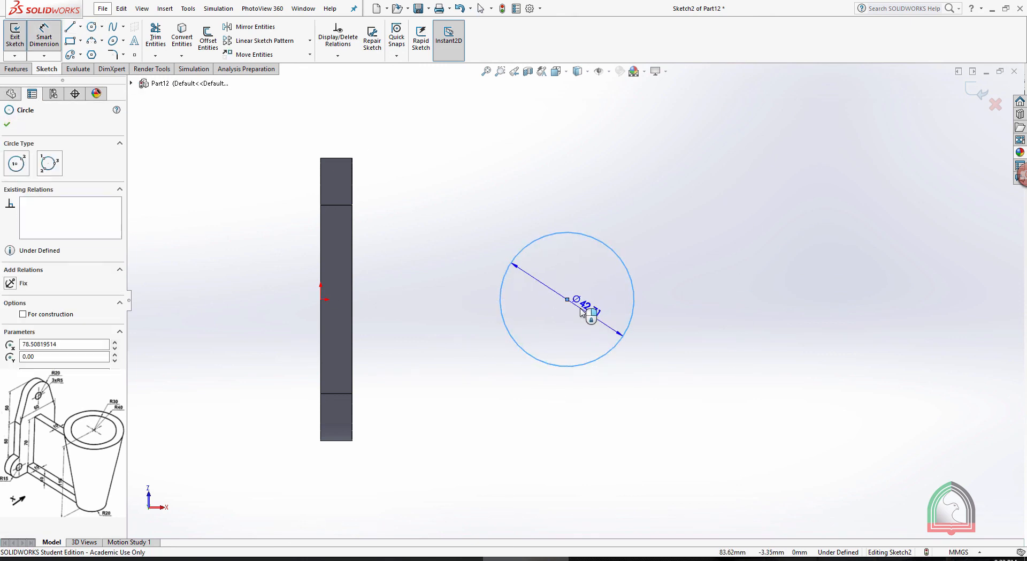
pyautogui.press('Escape')
pyautogui.click(567, 299)
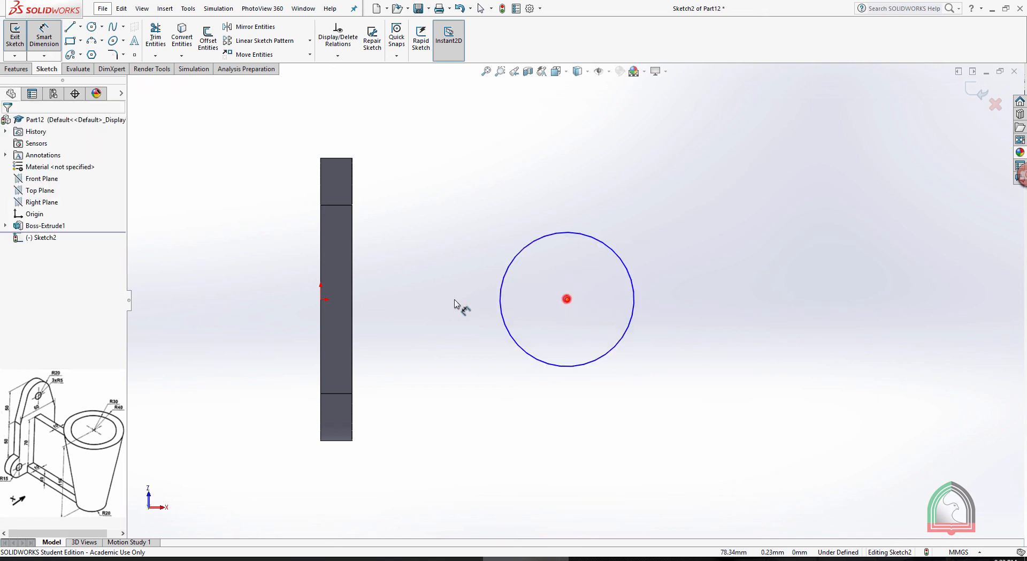
pyautogui.click(352, 296)
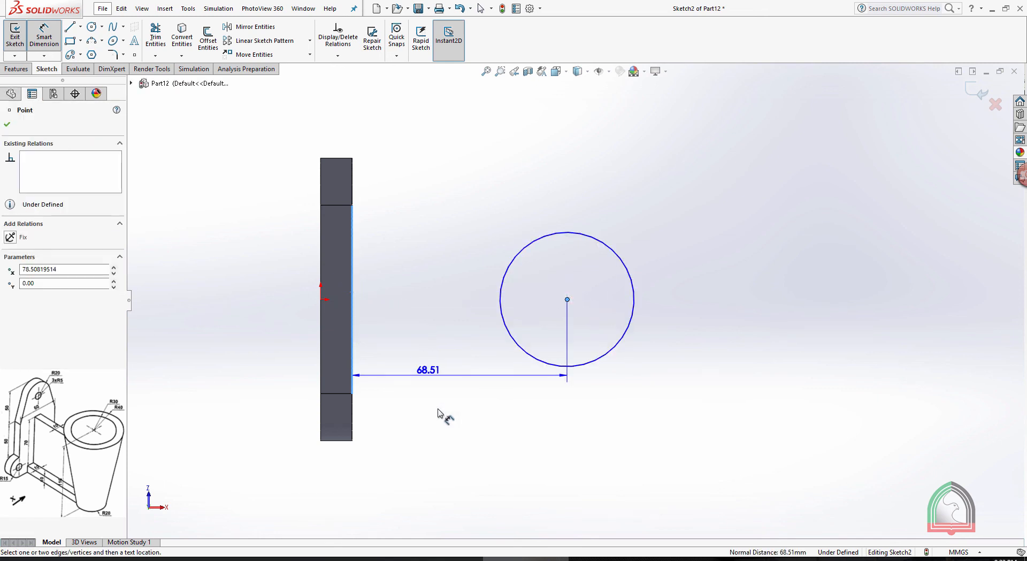
pyautogui.click(455, 436)
pyautogui.write('100')
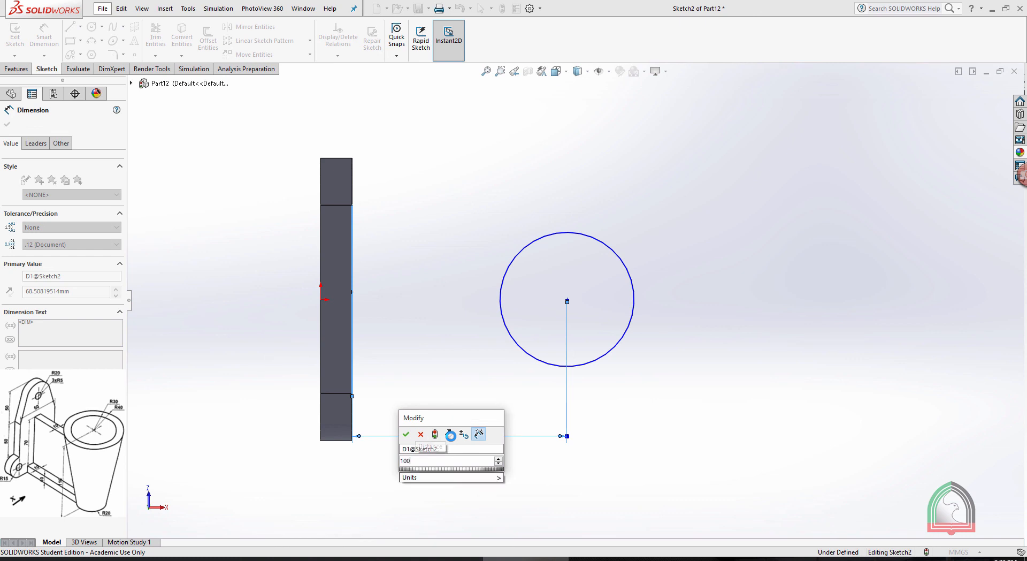
pyautogui.press('Return')
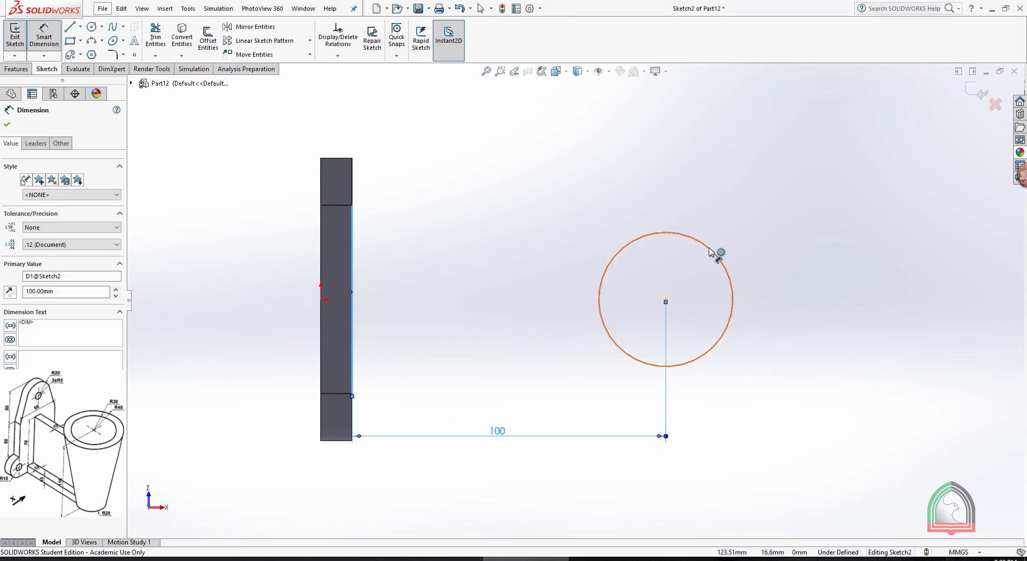
# Dimension the circle's diameter, set it to 40 mm and exit the sketch
pyautogui.click(710, 251)
pyautogui.click(830, 286)
pyautogui.write('40')
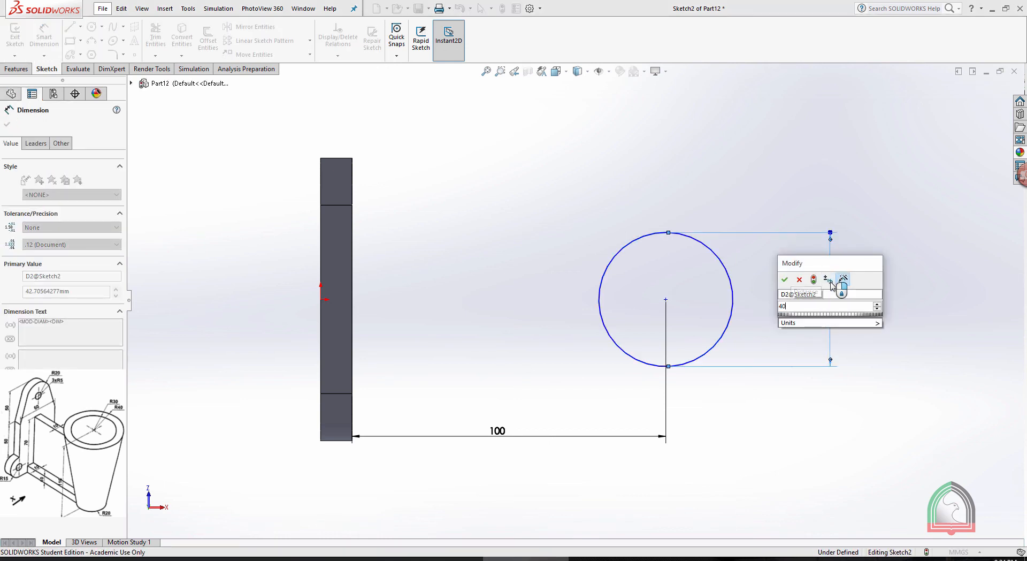
pyautogui.press('Return')
pyautogui.press('f')
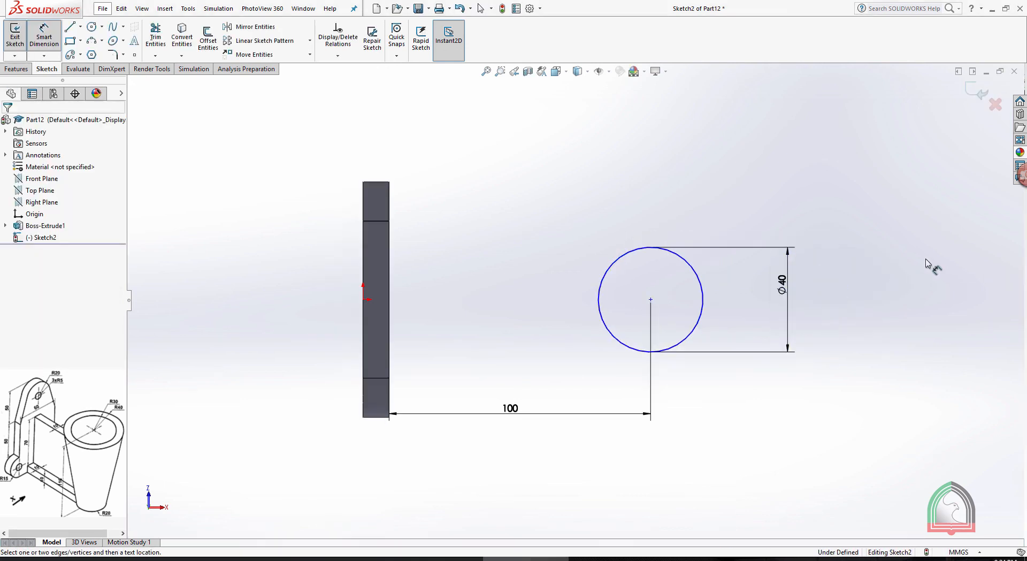
pyautogui.click(970, 91)
pyautogui.moveTo(904, 208); pyautogui.dragTo(727, 200, button='middle')
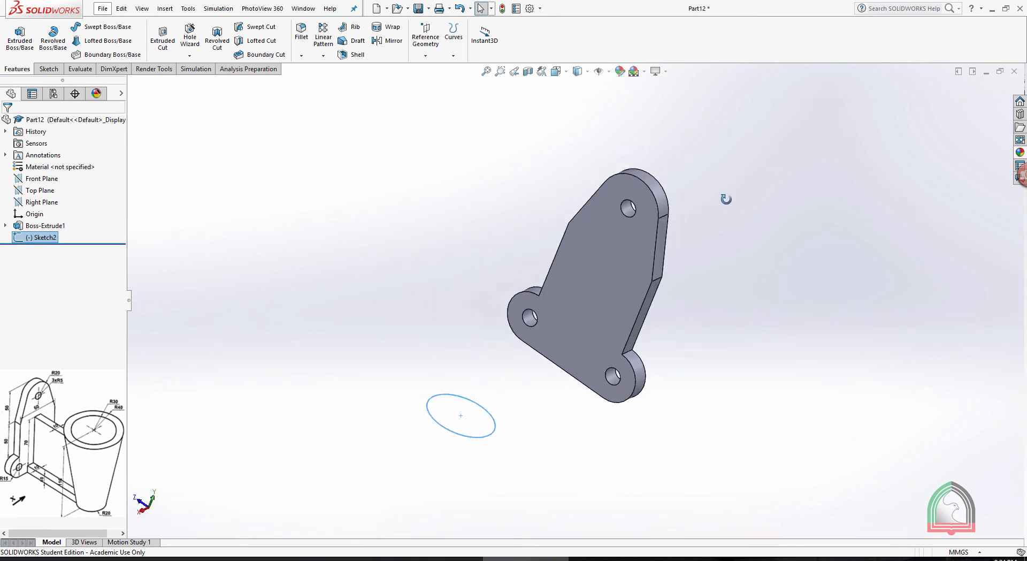
# Check the tapered cylinder's height in the Exercise 09 document and return to SOLIDWORKS
pyautogui.click(440, 558)
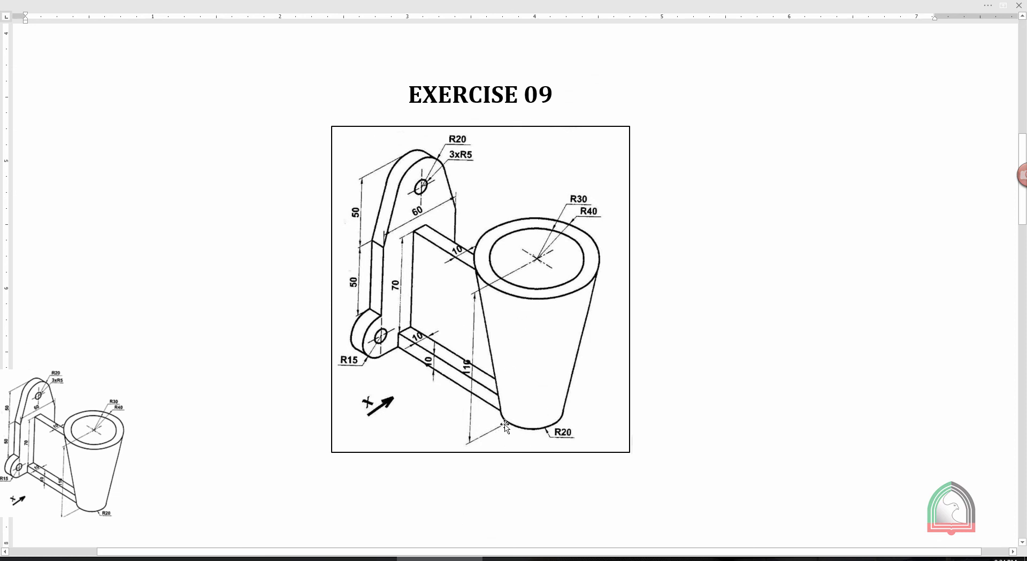
pyautogui.moveTo(353, 558)
pyautogui.click(353, 527)
# Create a reference plane offset 110 mm upward from the plate's flat bottom face, using the flipped offset direction
pyautogui.moveTo(470, 308); pyautogui.dragTo(513, 64, button='middle')
pyautogui.click(425, 45)
pyautogui.click(428, 70)
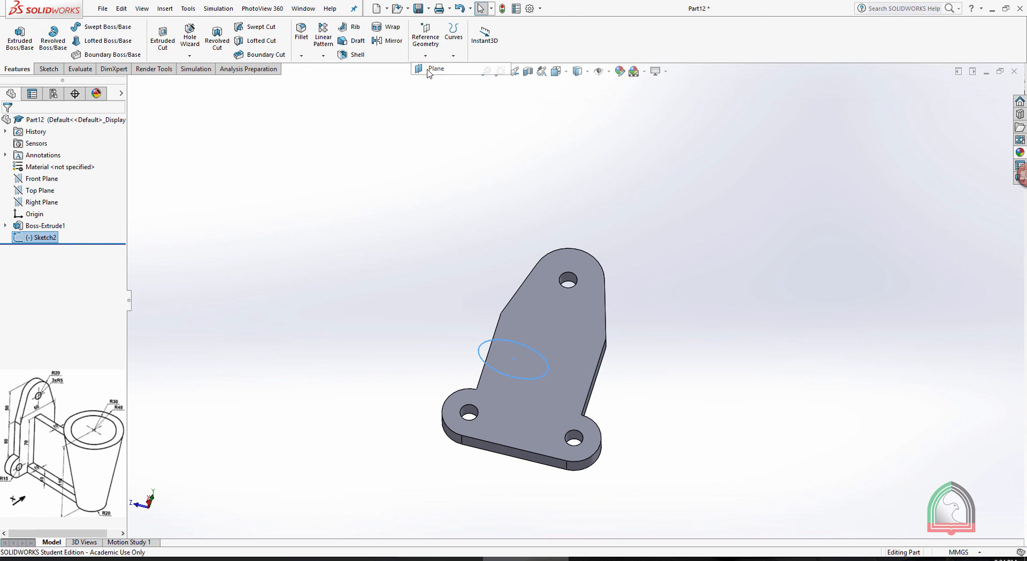
pyautogui.click(513, 455)
pyautogui.moveTo(710, 358); pyautogui.dragTo(443, 335, button='middle')
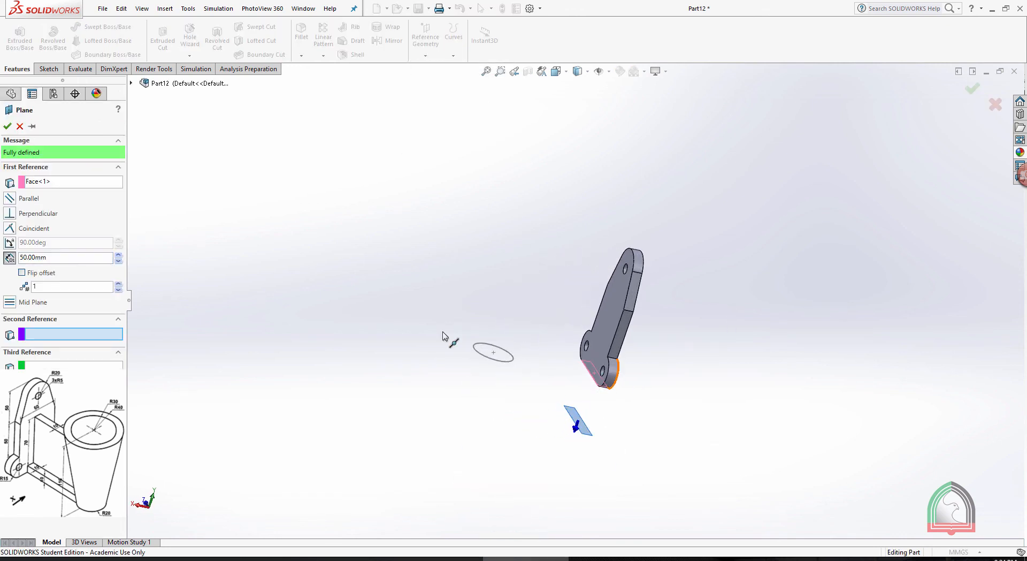
pyautogui.click(22, 272)
pyautogui.click(75, 257)
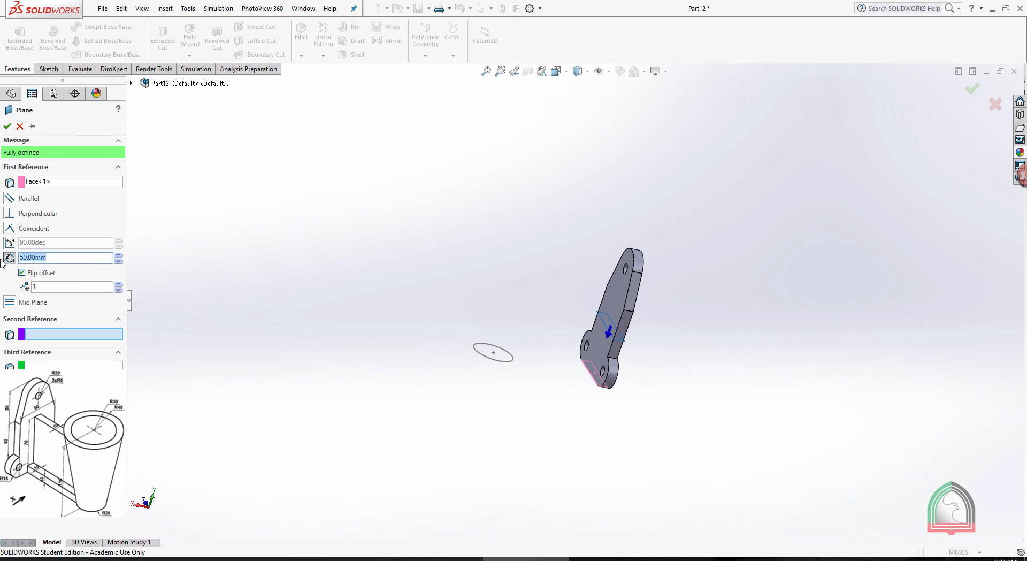
pyautogui.write('110')
pyautogui.press('Return')
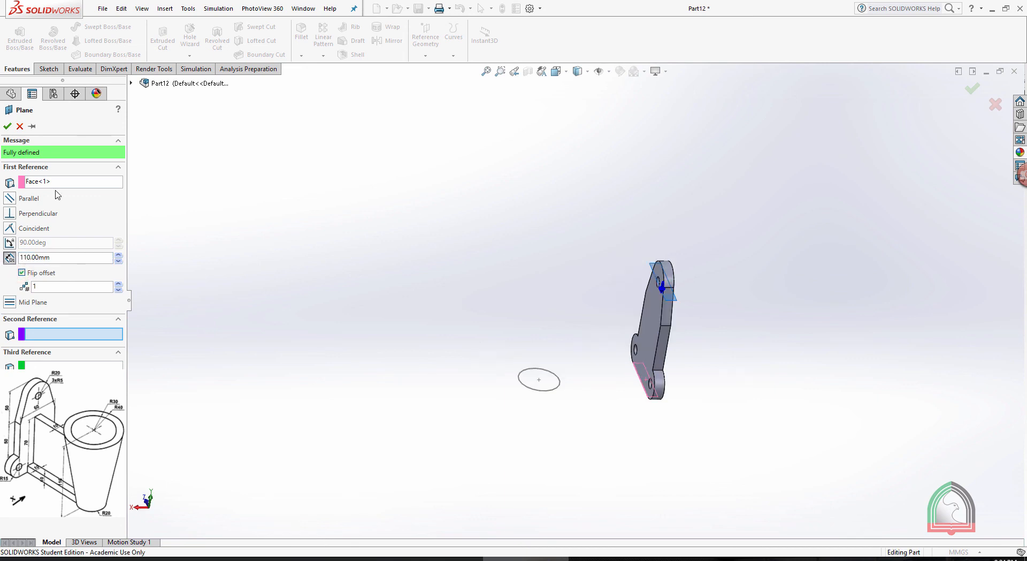
pyautogui.click(8, 126)
# Start a sketch on the new offset plane near the plate's upper hole and view it normal to the plane
pyautogui.scroll(-2, 706, 348)
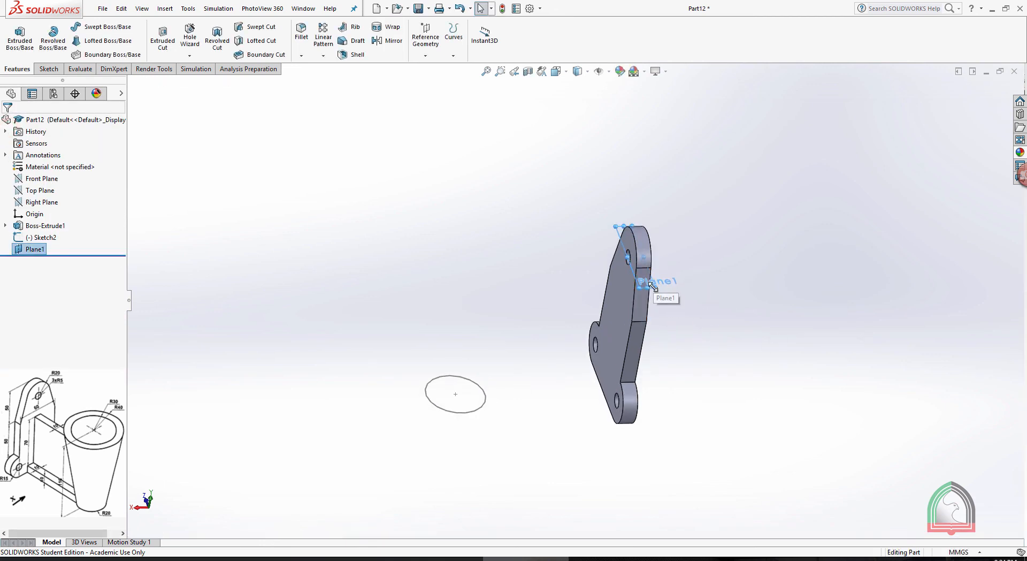
pyautogui.scroll(-2, 649, 287)
pyautogui.click(713, 283)
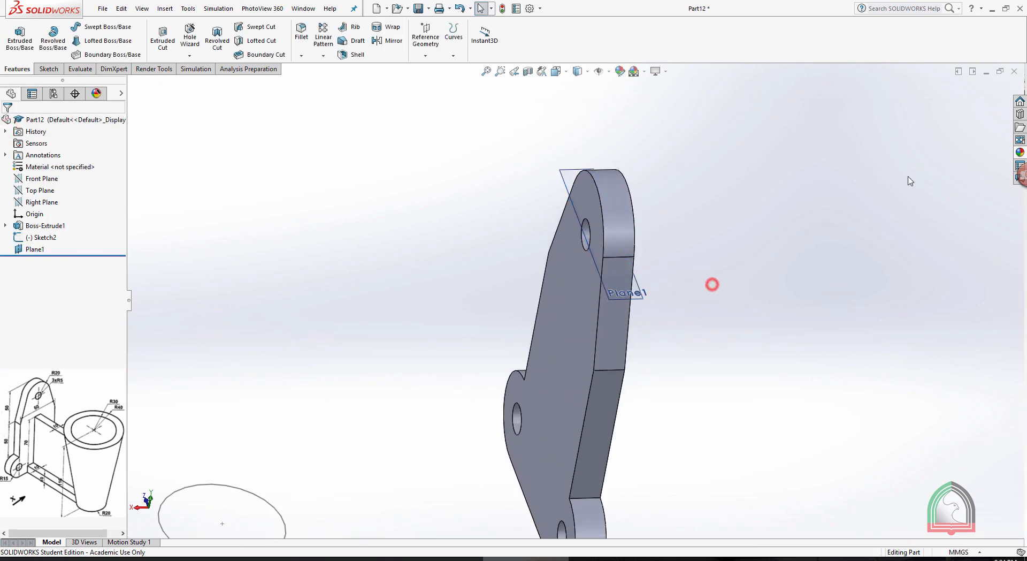
pyautogui.click(640, 300)
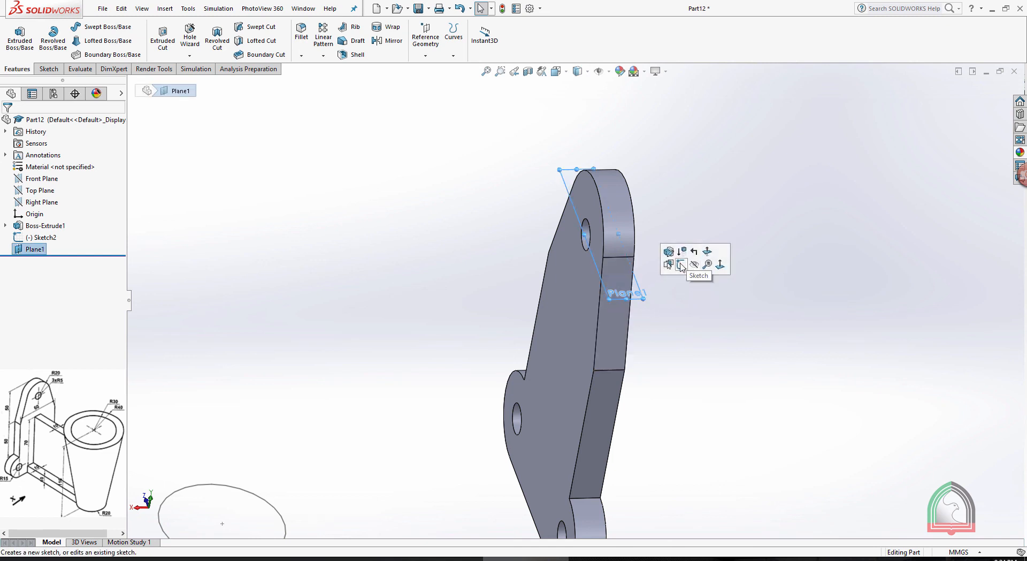
pyautogui.click(671, 256)
pyautogui.press('space')
pyautogui.click(726, 335)
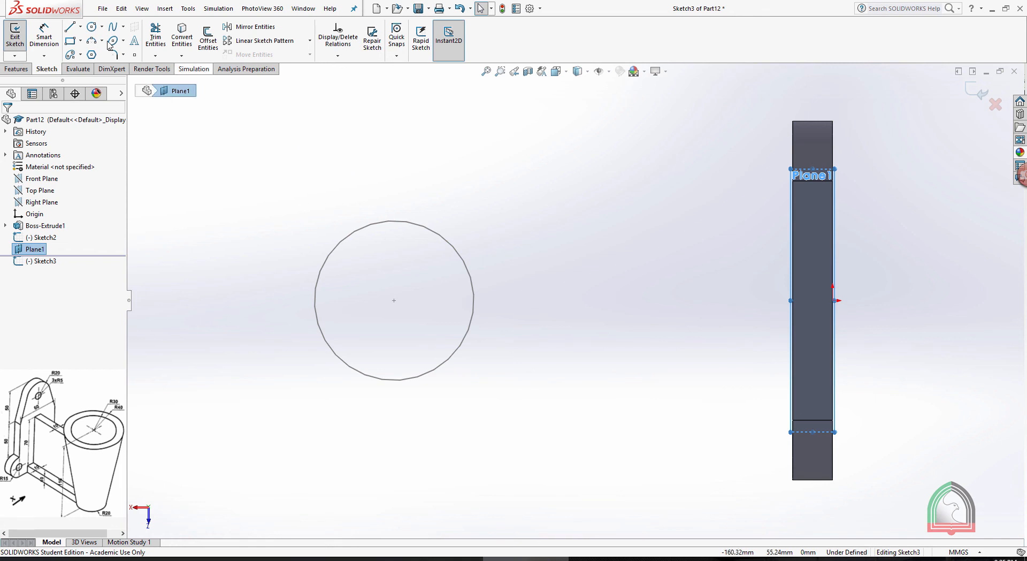
# Sketch a 60 mm diameter circle concentric with the existing lower circle and exit the sketch
pyautogui.click(92, 26)
pyautogui.click(395, 300)
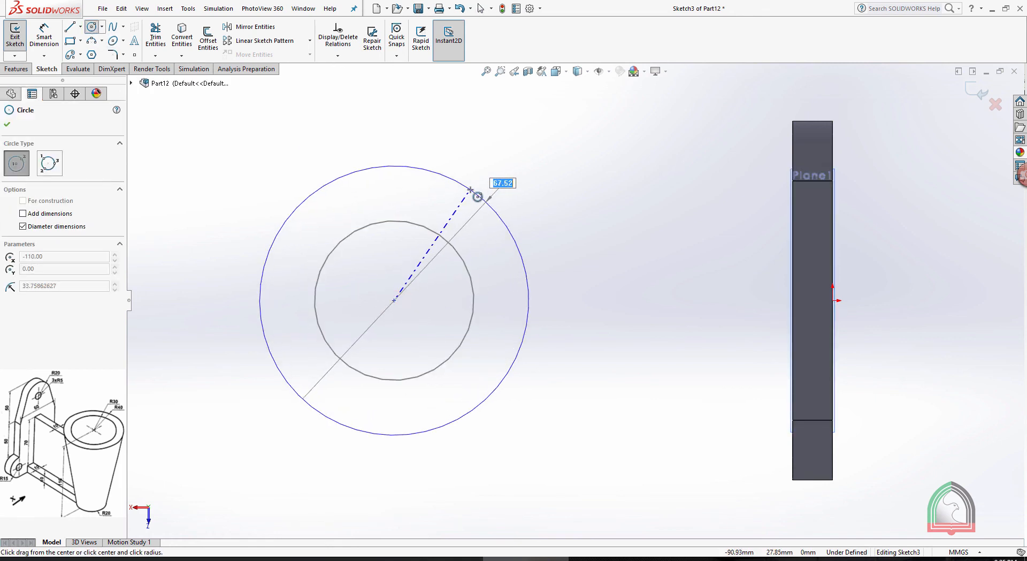
pyautogui.write('60')
pyautogui.press('Return')
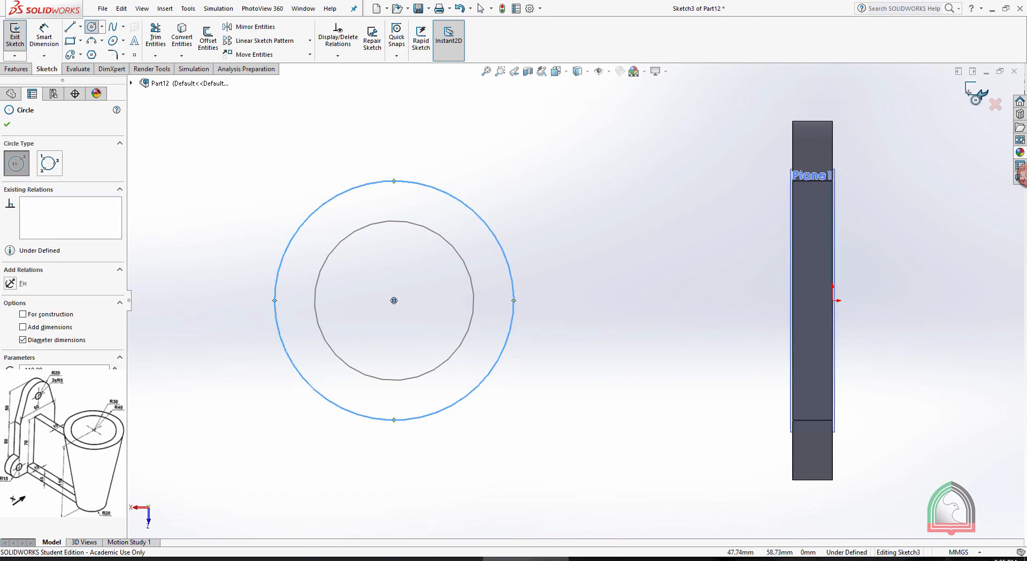
pyautogui.click(969, 93)
# Loft a solid tapered cylinder between the upper circle and the lower circle
pyautogui.moveTo(676, 213)
pyautogui.mouseDown(button='middle')
pyautogui.moveTo(766, 211)
pyautogui.moveTo(848, 191)
pyautogui.mouseUp(button='middle')
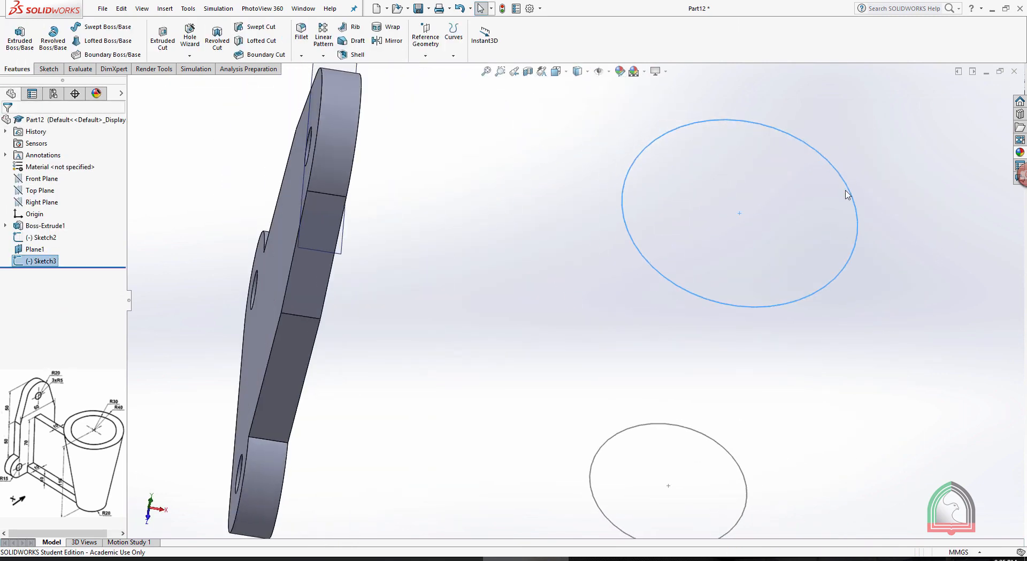
pyautogui.click(934, 238)
pyautogui.moveTo(934, 238)
pyautogui.mouseDown(button='middle')
pyautogui.moveTo(867, 149)
pyautogui.moveTo(899, 151)
pyautogui.mouseUp(button='middle')
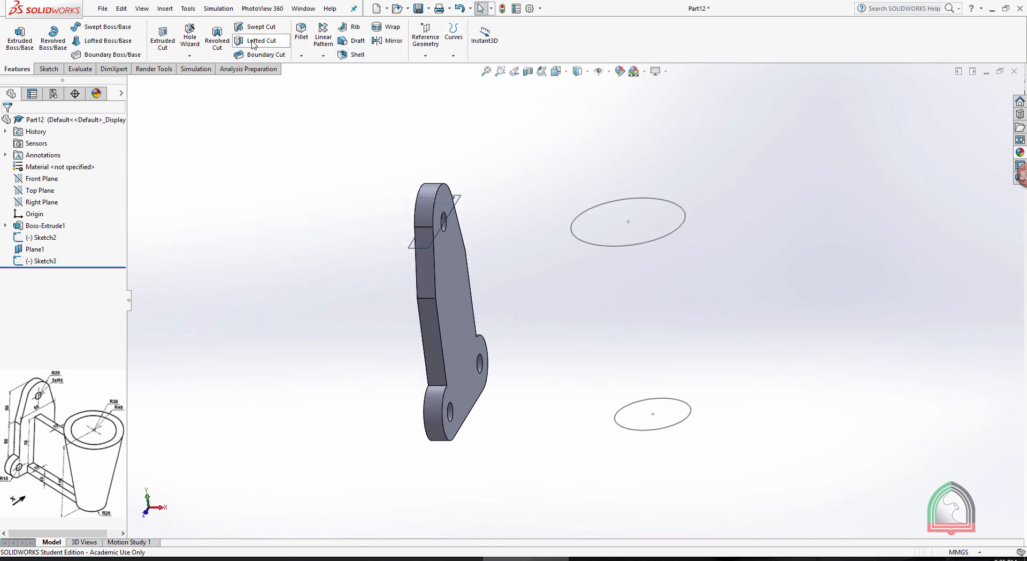
pyautogui.click(107, 40)
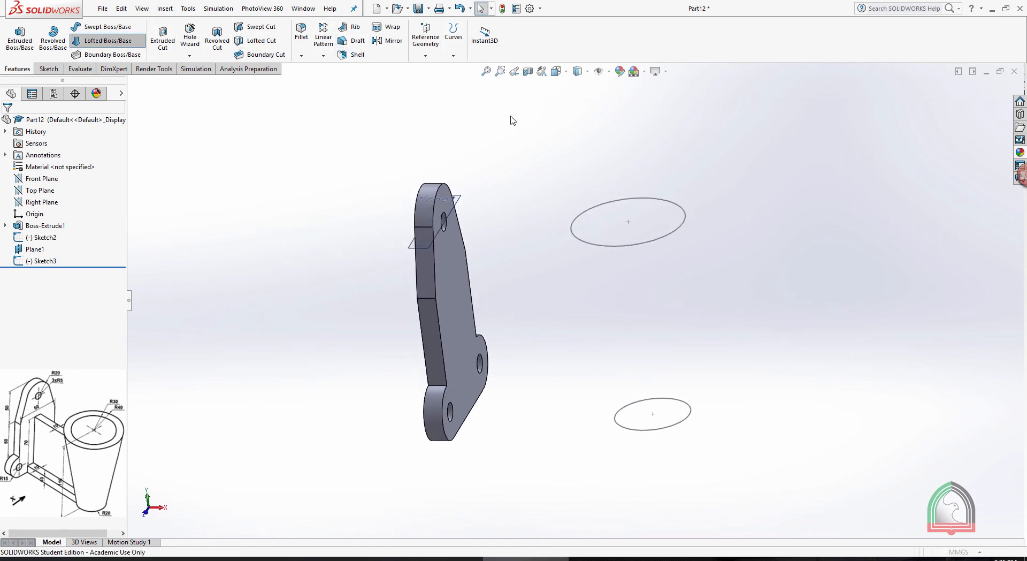
pyautogui.click(621, 246)
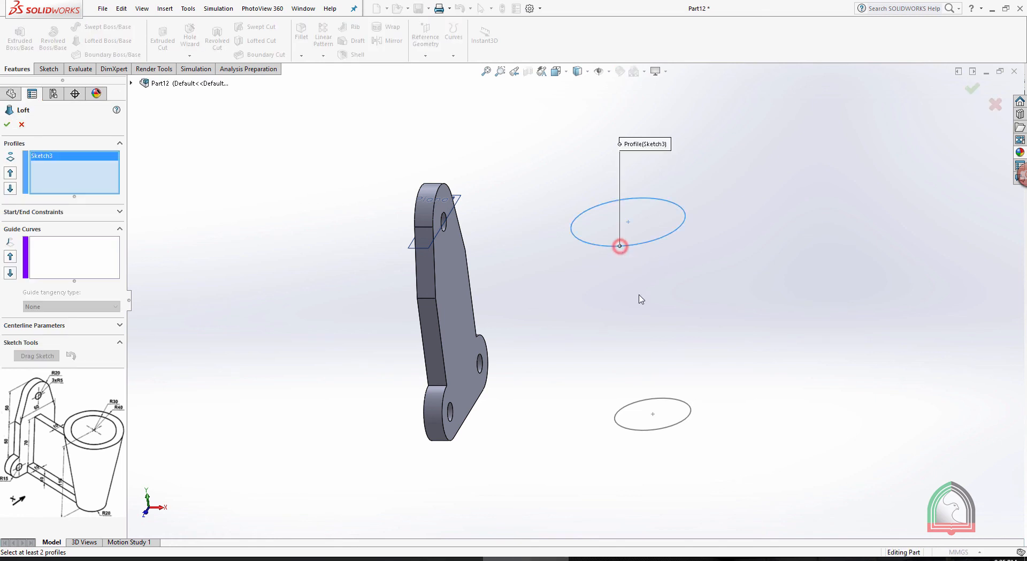
pyautogui.click(647, 431)
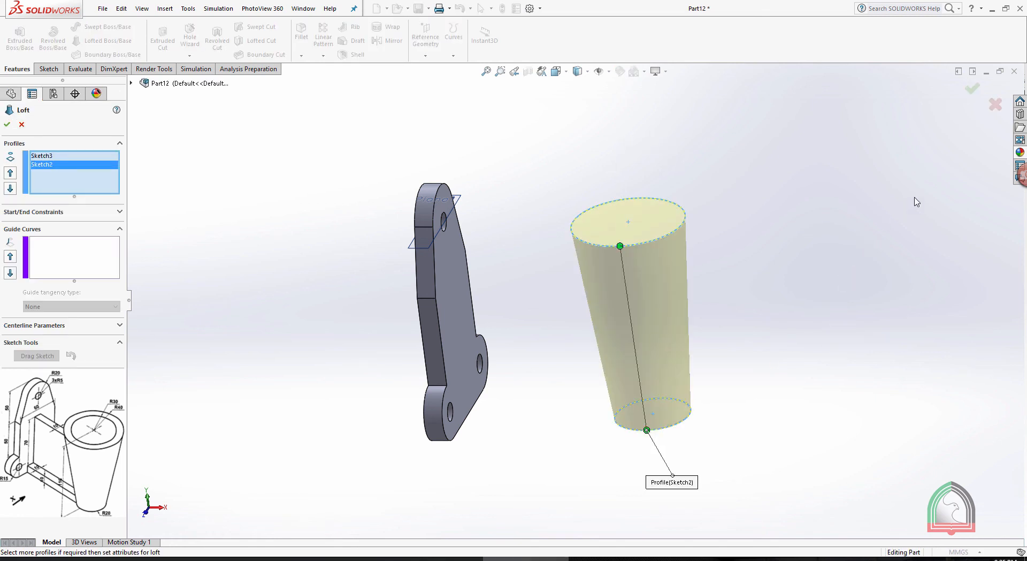
pyautogui.click(7, 126)
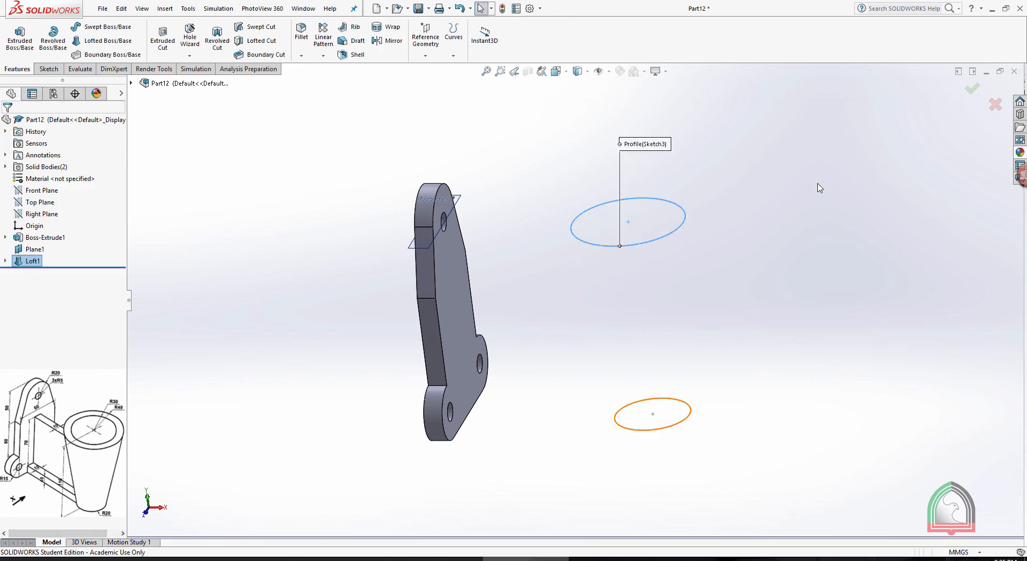
# Hide the offset plane and shell the tapered cylinder with 10 mm walls, removing its top face
pyautogui.moveTo(789, 218)
pyautogui.mouseDown(button='middle')
pyautogui.moveTo(771, 224)
pyautogui.moveTo(782, 224)
pyautogui.mouseUp(button='middle')
pyautogui.click(468, 197)
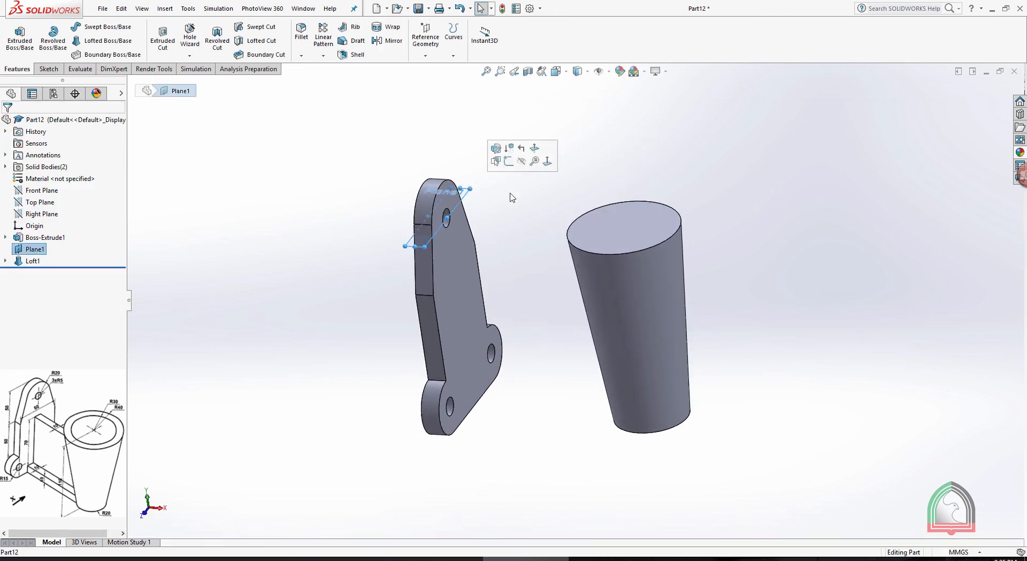
pyautogui.click(520, 161)
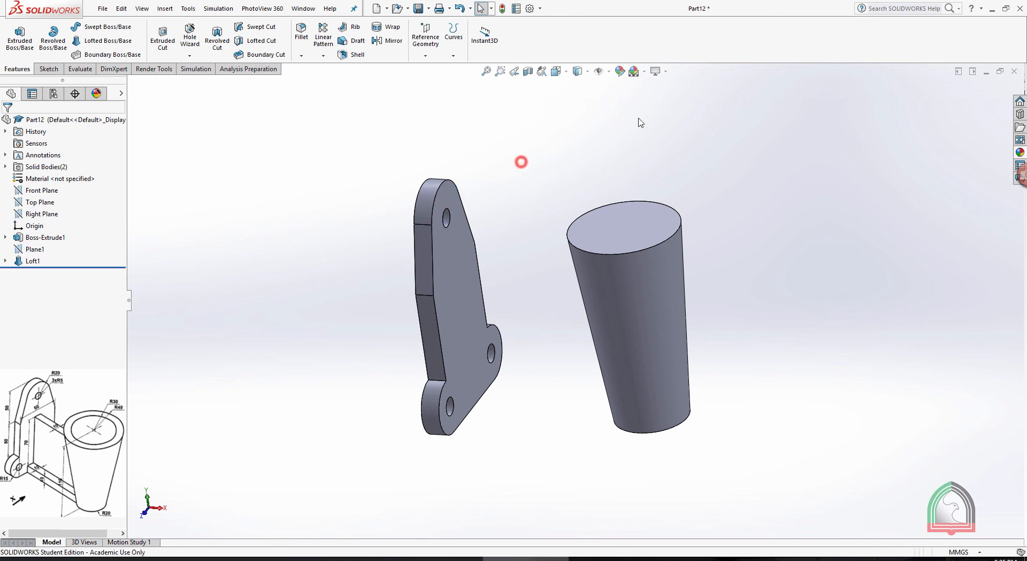
pyautogui.click(354, 55)
pyautogui.click(625, 237)
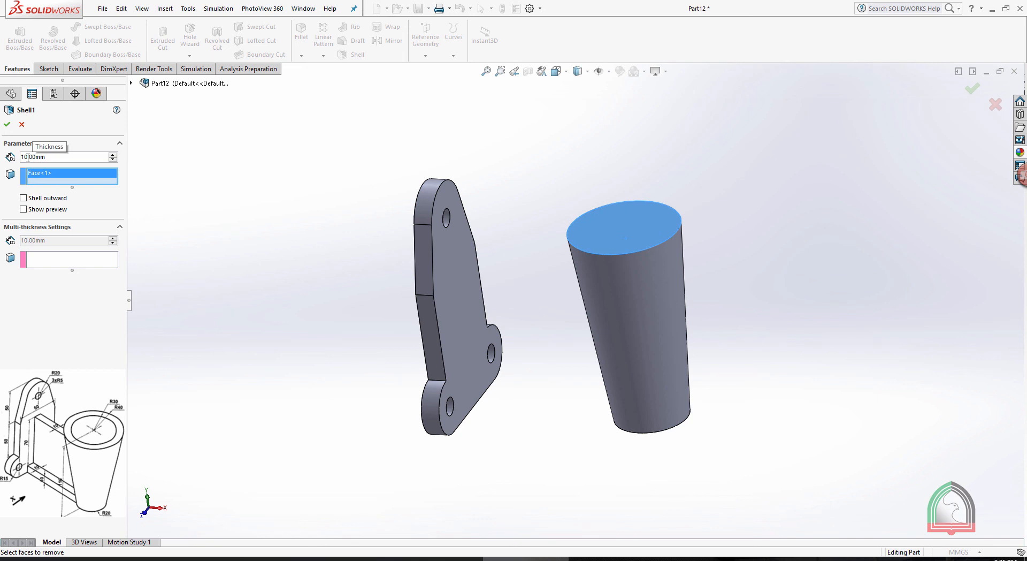
pyautogui.click(7, 125)
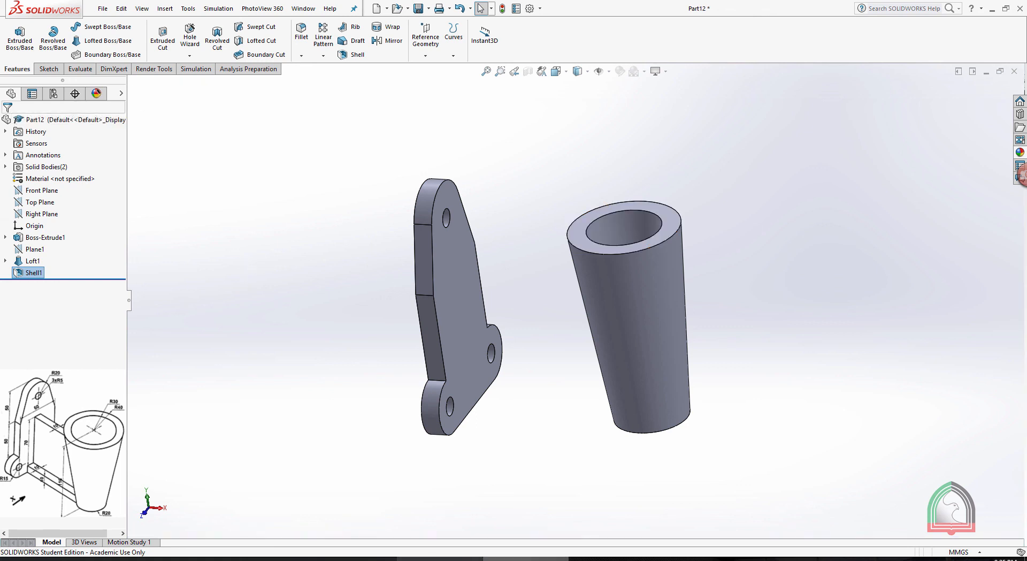
# Recheck the cylinder's top radii in the Exercise 09 document and open the loft's upper circle sketch for editing
pyautogui.click(440, 558)
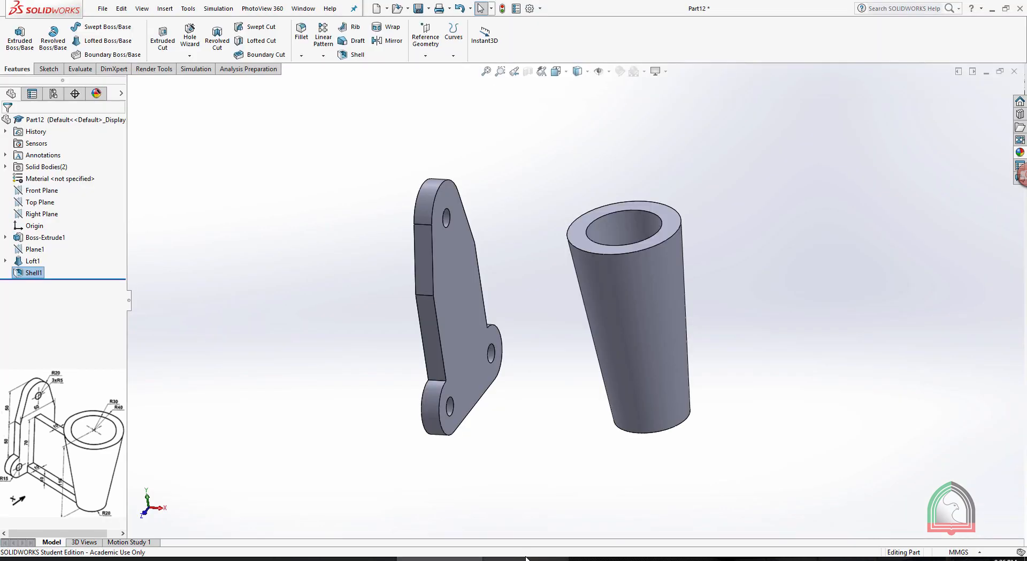
pyautogui.click(526, 558)
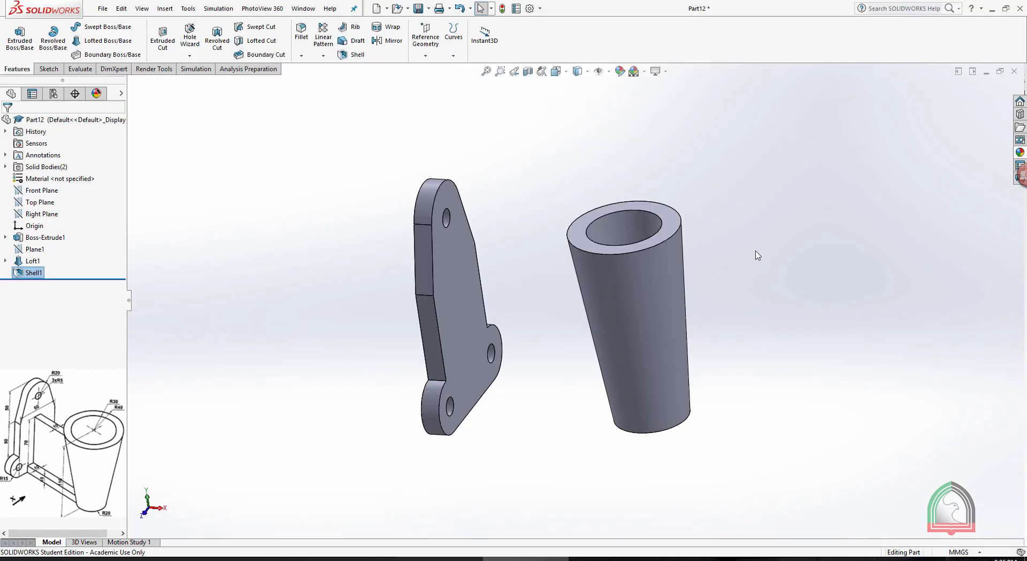
pyautogui.click(6, 260)
pyautogui.click(51, 273)
pyautogui.click(59, 244)
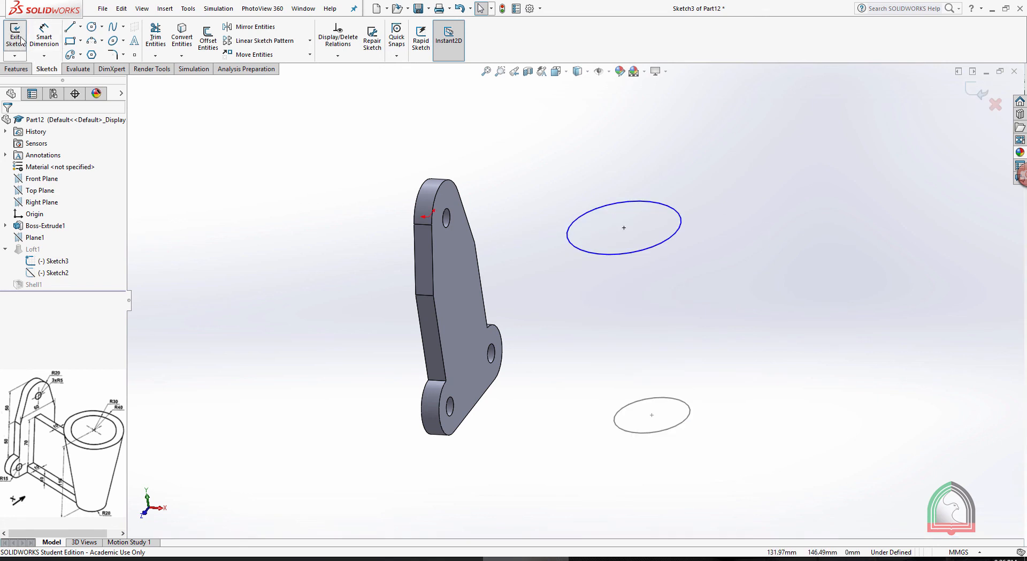
# Dimension the upper circle's diameter, set it to 80 mm and exit the sketch to rebuild the loft
pyautogui.click(44, 37)
pyautogui.click(681, 227)
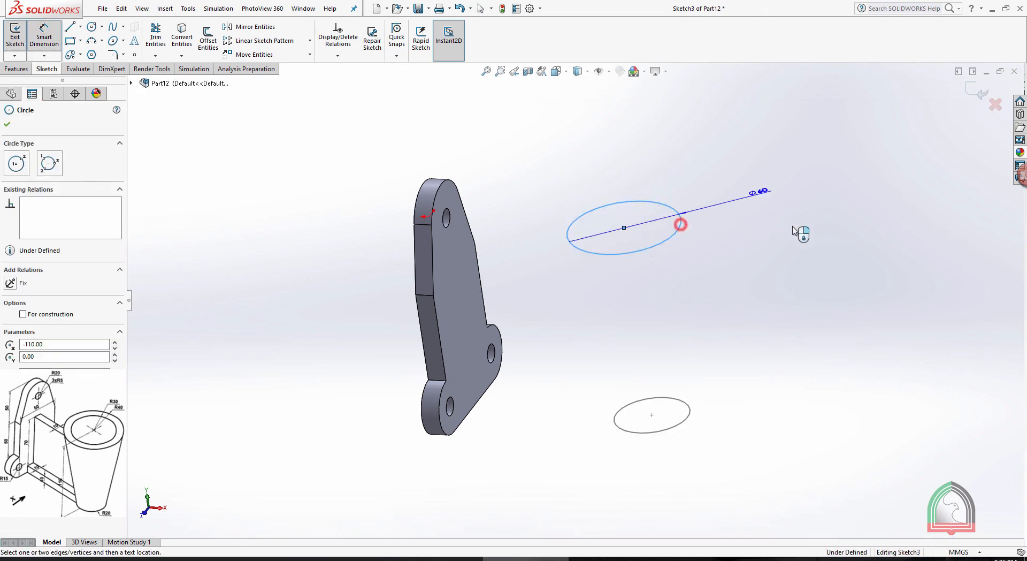
pyautogui.click(814, 231)
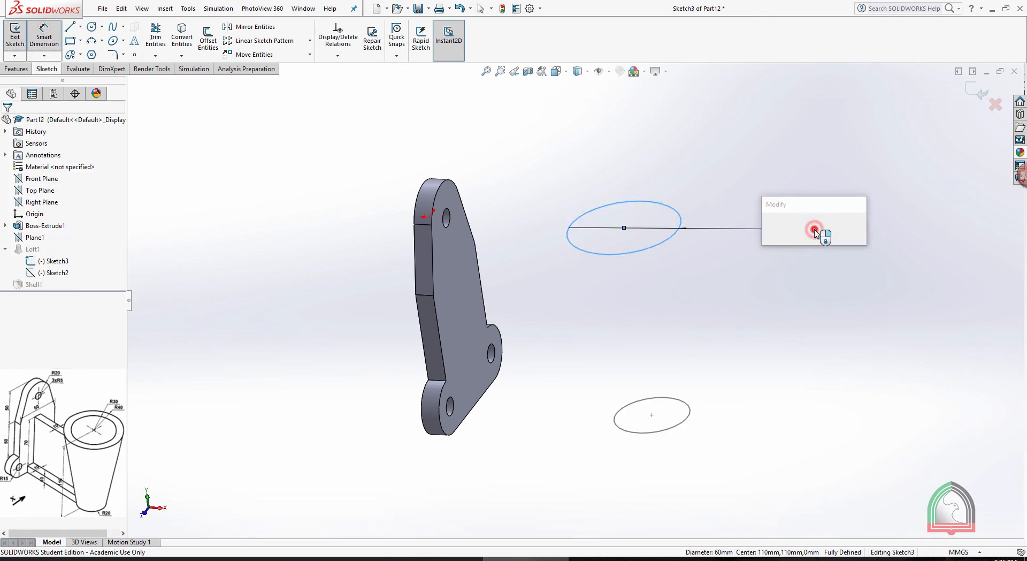
pyautogui.click(819, 228)
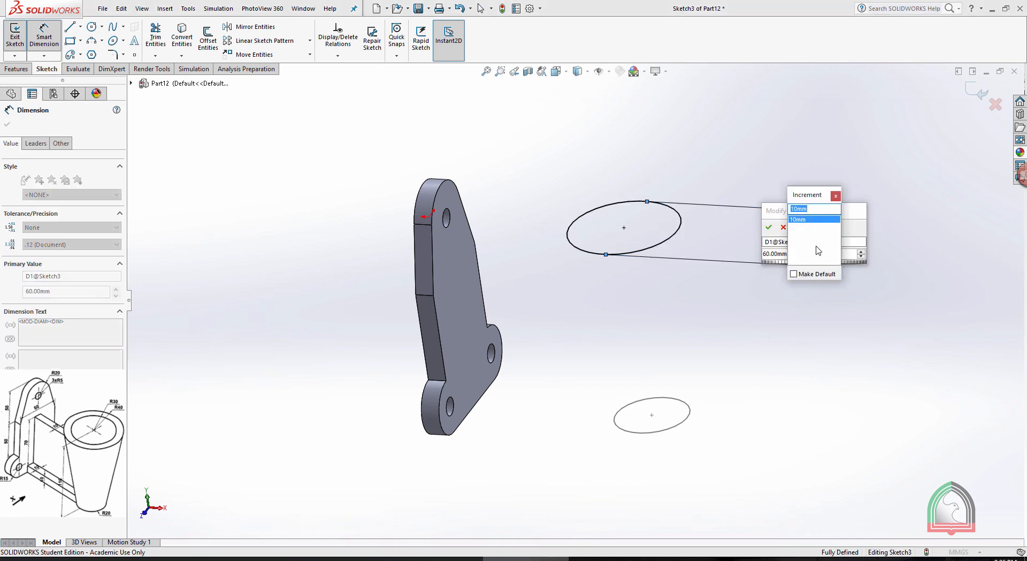
pyautogui.click(835, 196)
pyautogui.write('80')
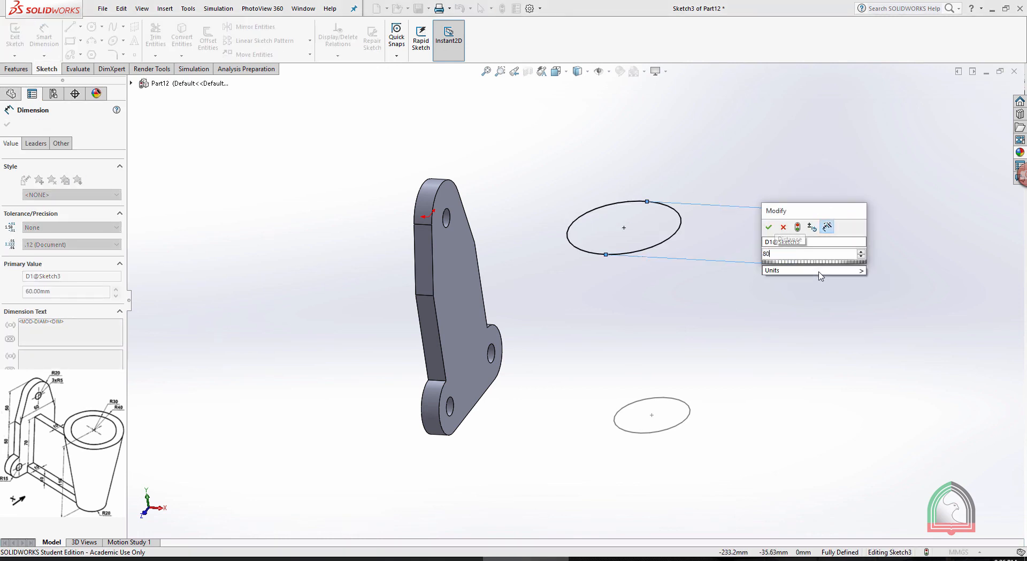
pyautogui.press('Return')
pyautogui.click(939, 313)
pyautogui.click(979, 95)
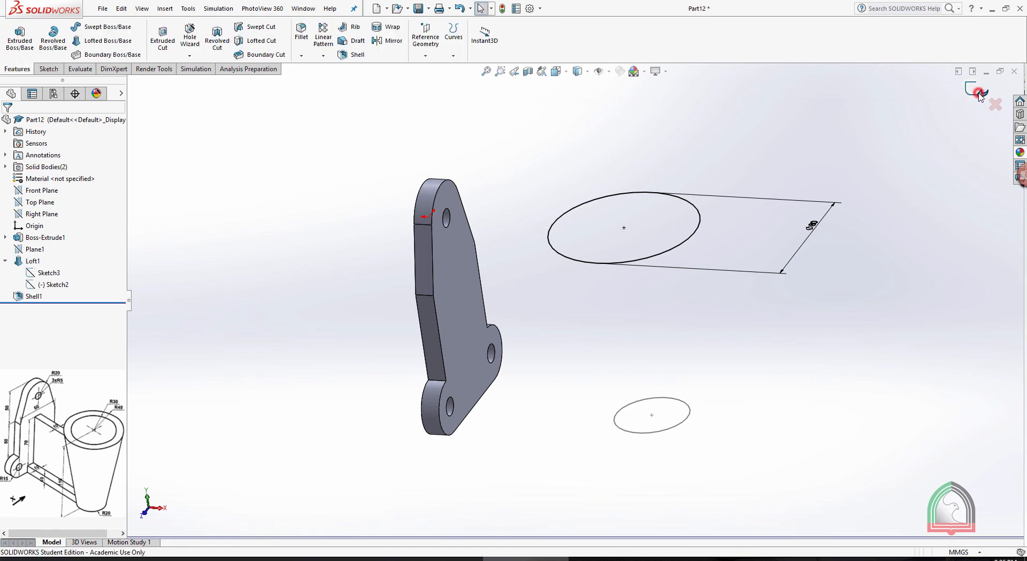
# Create a reference plane offset 30 mm from the mounting plate's front face, towards the tapered cylinder
pyautogui.scroll(-3, 877, 246)
pyautogui.scroll(5, 867, 237)
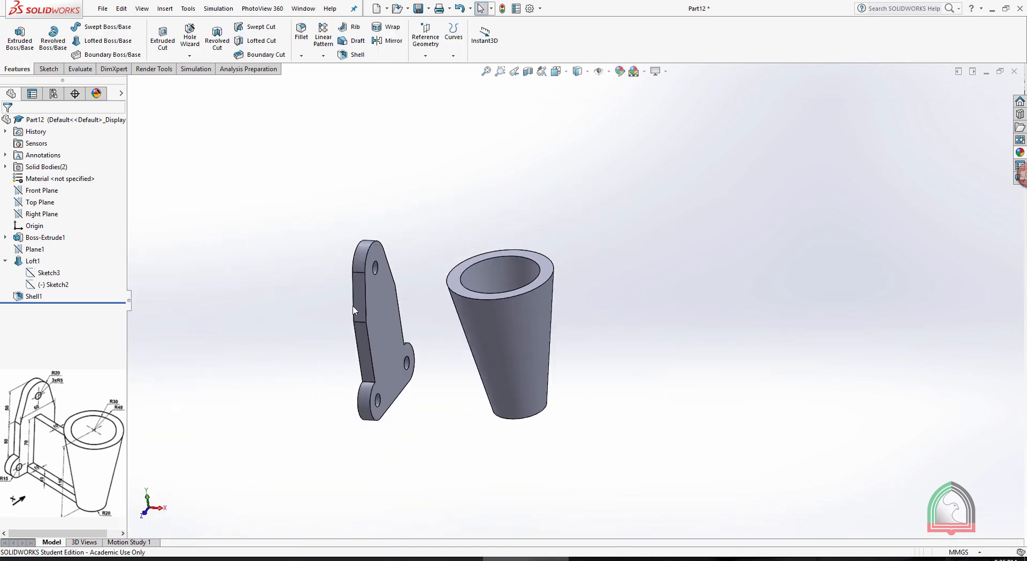
pyautogui.scroll(-2, 300, 338)
pyautogui.moveTo(790, 299); pyautogui.dragTo(754, 329, button='middle')
pyautogui.moveTo(766, 252); pyautogui.dragTo(695, 260, button='middle')
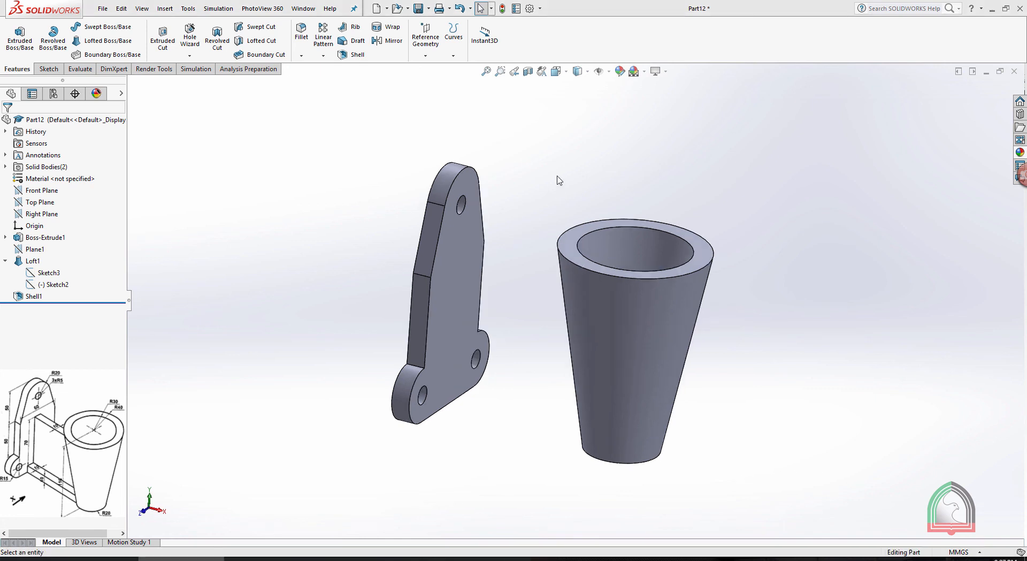
pyautogui.moveTo(559, 181)
pyautogui.mouseDown(button='middle')
pyautogui.moveTo(592, 169)
pyautogui.moveTo(560, 174)
pyautogui.mouseUp(button='middle')
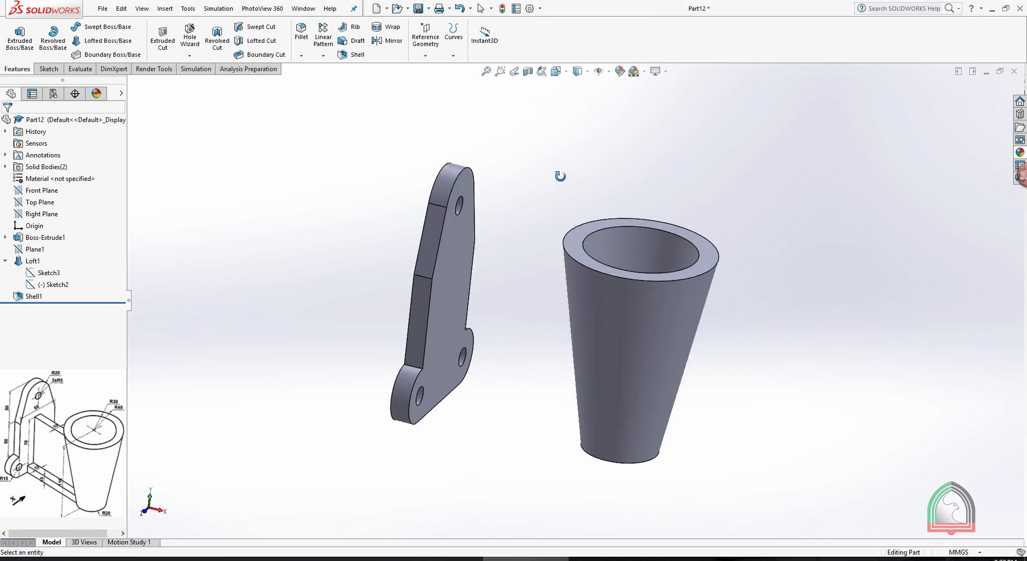
pyautogui.click(454, 269)
pyautogui.click(427, 43)
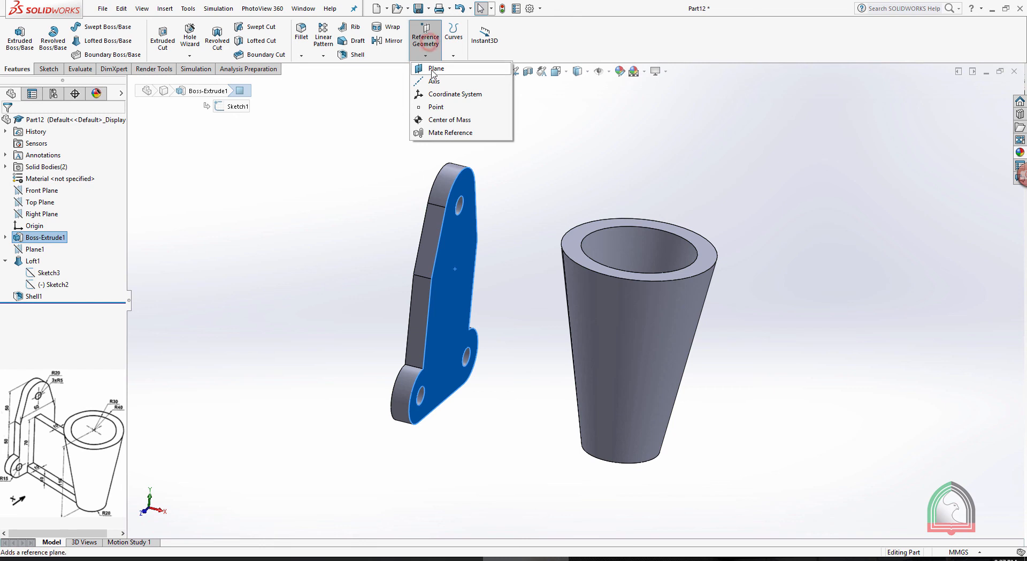
pyautogui.click(434, 69)
pyautogui.moveTo(559, 135); pyautogui.dragTo(573, 125, button='middle')
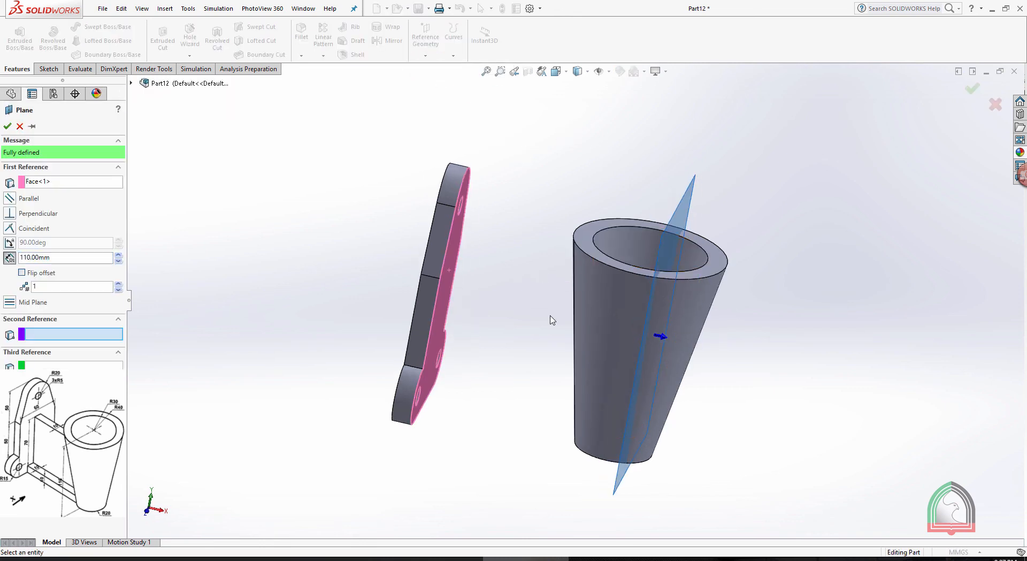
pyautogui.click(118, 261)
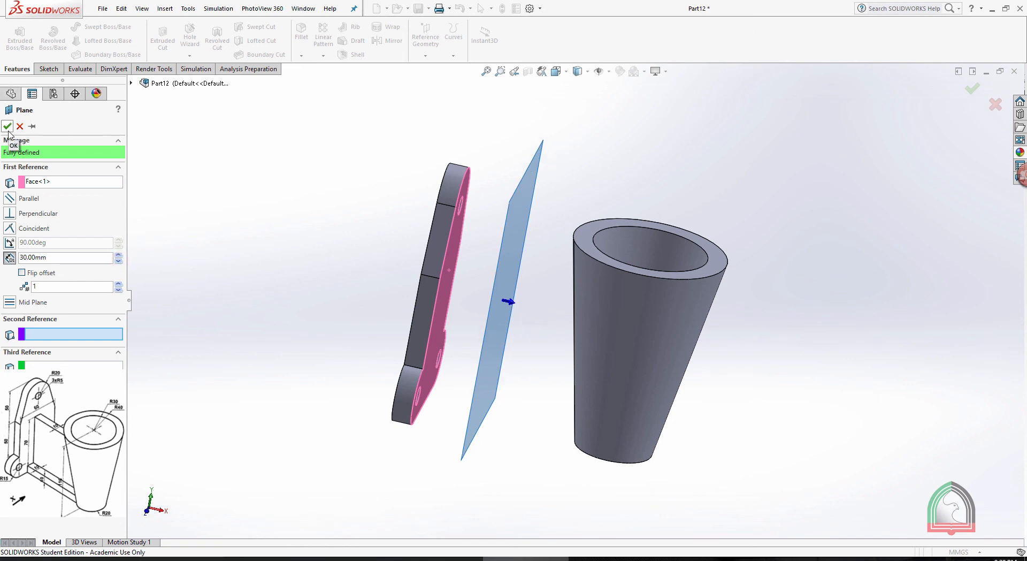
pyautogui.click(7, 128)
# Hide the hollow tapered cylinder body to leave the mounting plate and the new offset plane unobstructed
pyautogui.moveTo(615, 138); pyautogui.dragTo(552, 191, button='middle')
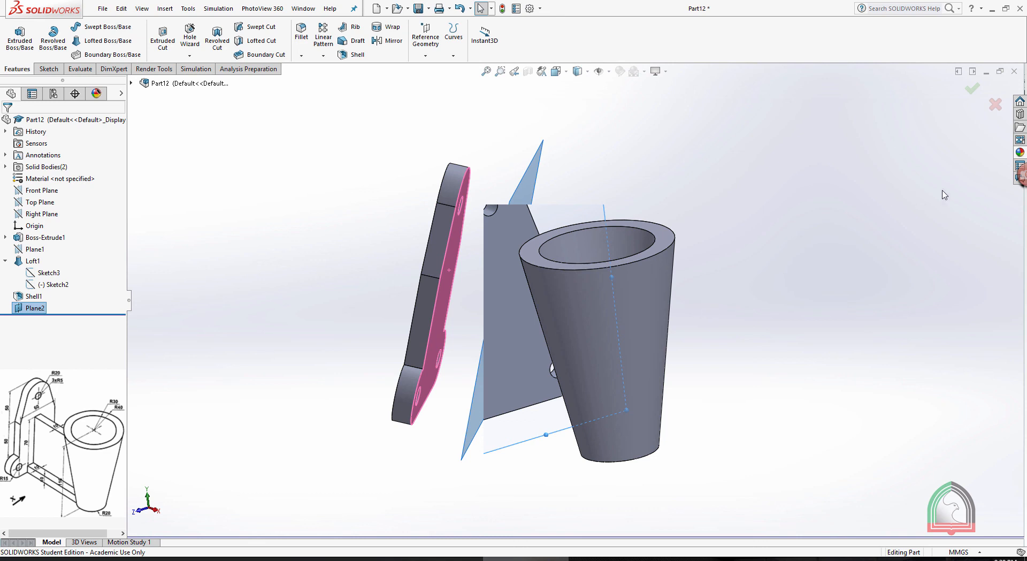
pyautogui.moveTo(808, 243)
pyautogui.mouseDown(button='middle')
pyautogui.moveTo(741, 248)
pyautogui.moveTo(773, 252)
pyautogui.moveTo(800, 225)
pyautogui.moveTo(816, 234)
pyautogui.mouseUp(button='middle')
pyautogui.click(669, 328)
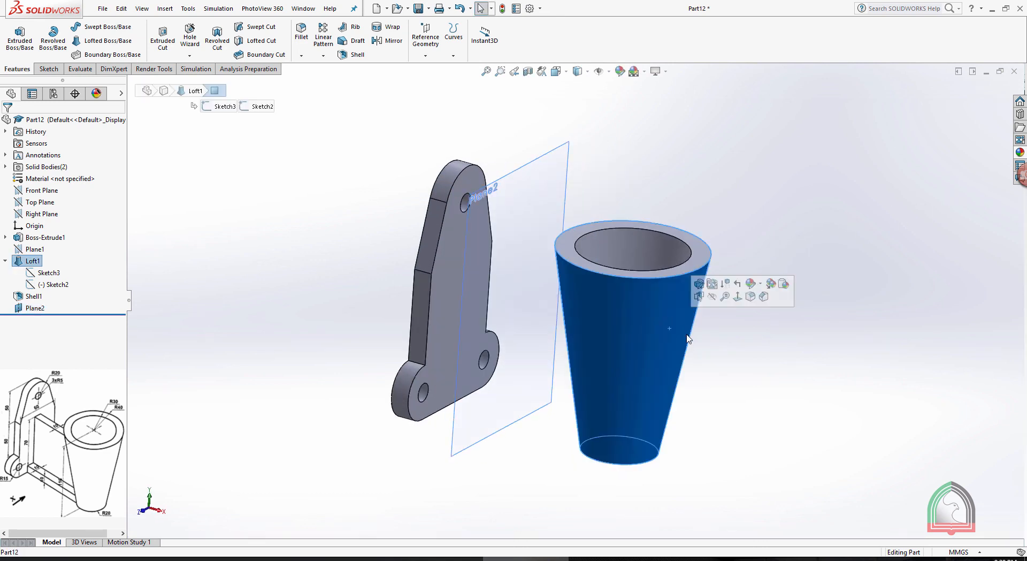
pyautogui.click(712, 298)
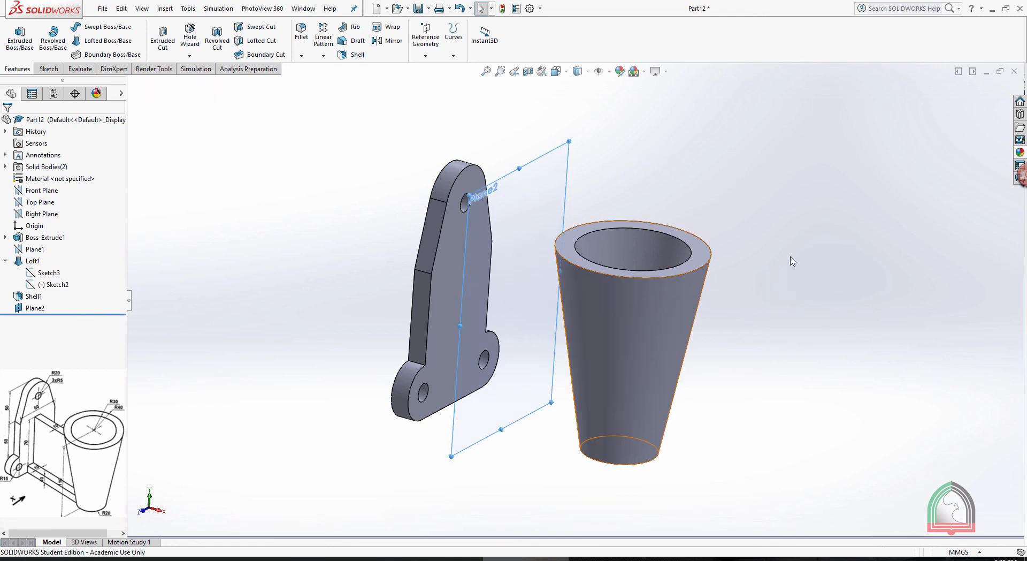
# Start a sketch on the new offset plane, view it face-on, and switch to the Exercise 09 document to check the web's dimensions
pyautogui.click(523, 164)
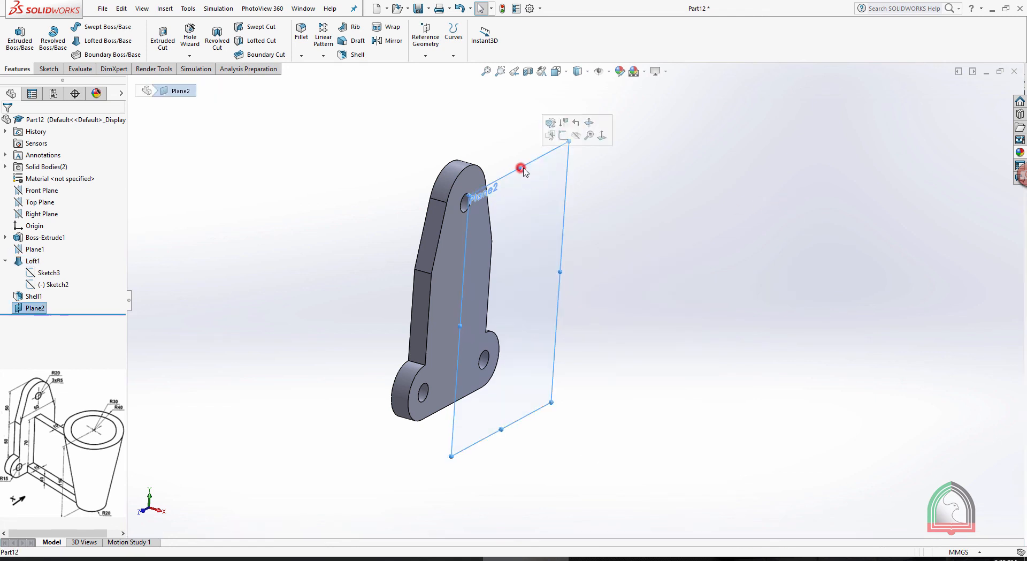
pyautogui.click(562, 138)
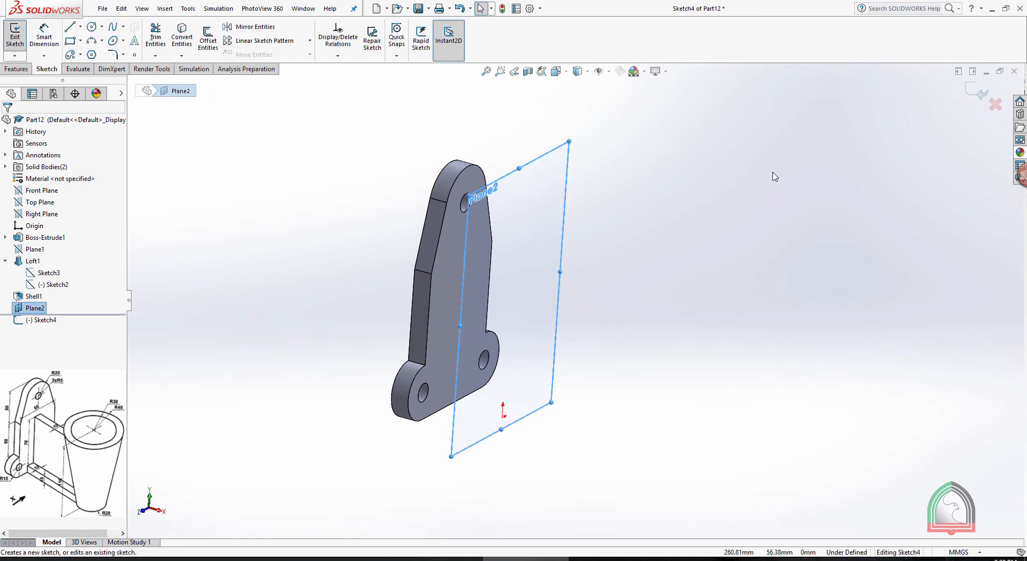
pyautogui.press('space')
pyautogui.click(819, 246)
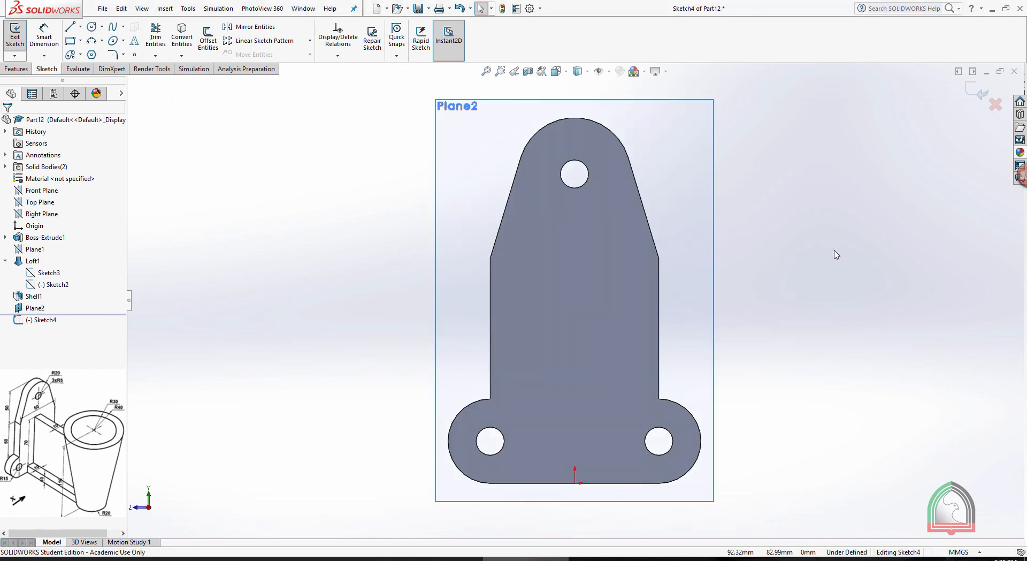
pyautogui.click(443, 558)
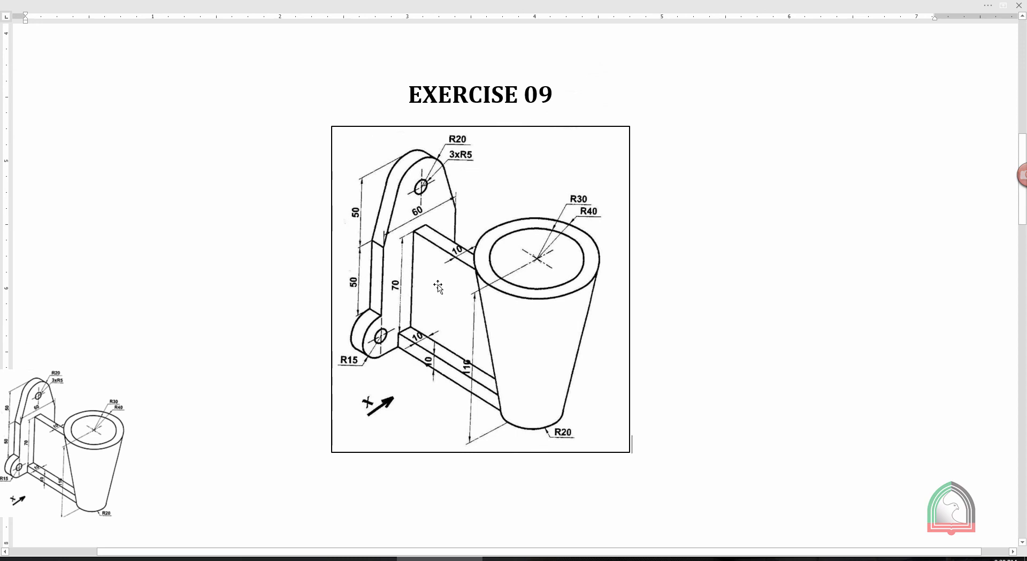
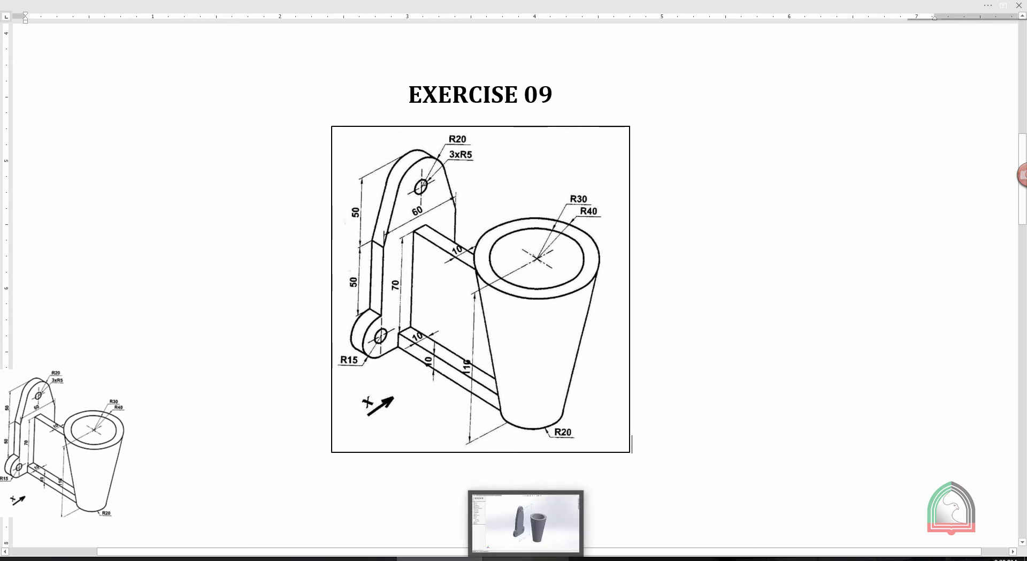
# Switch to SOLIDWORKS and sketch a 30 mm horizontal midpoint line centred on the origin in the Plane2 sketch
pyautogui.click(526, 558)
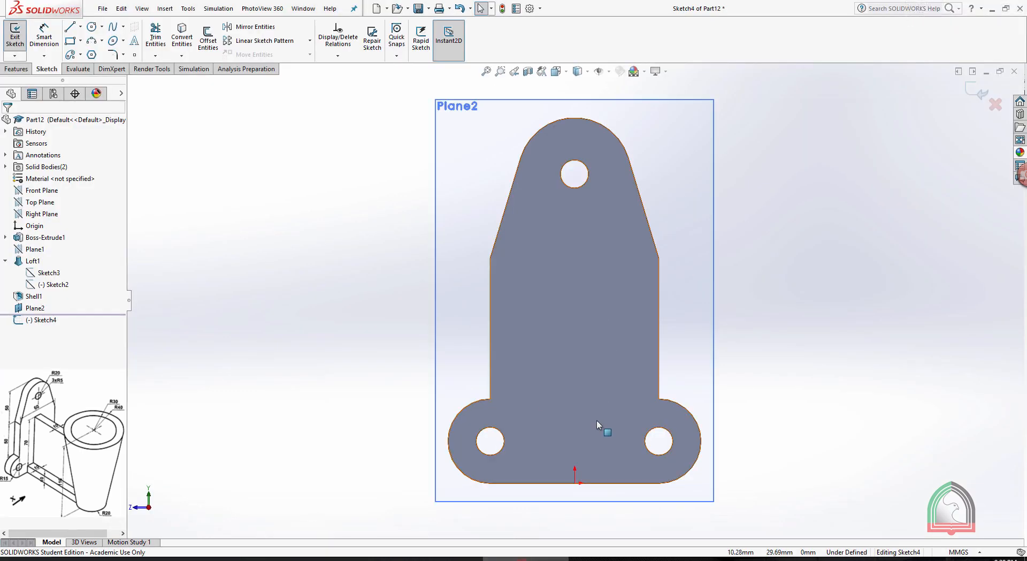
pyautogui.click(78, 29)
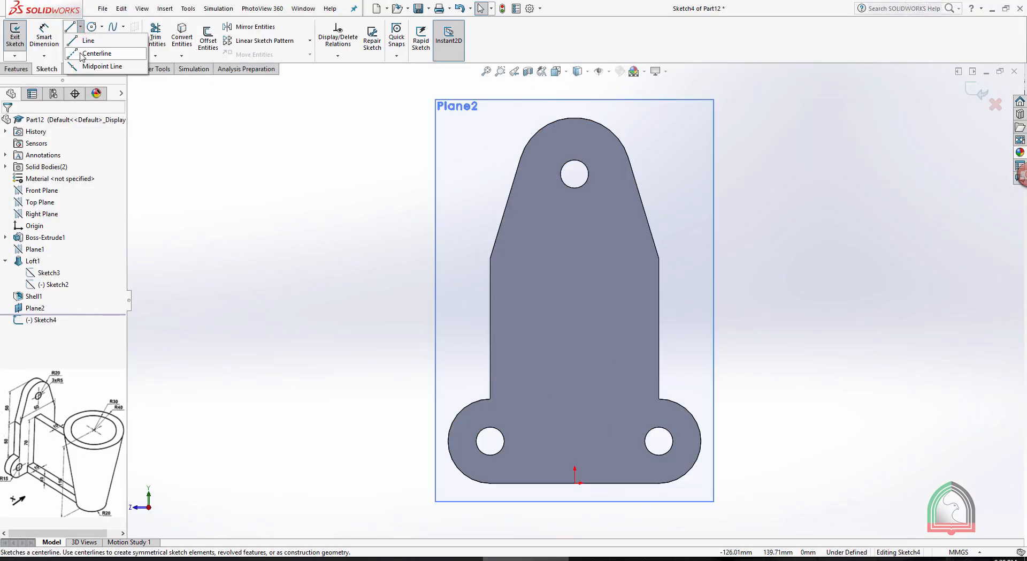
pyautogui.click(94, 66)
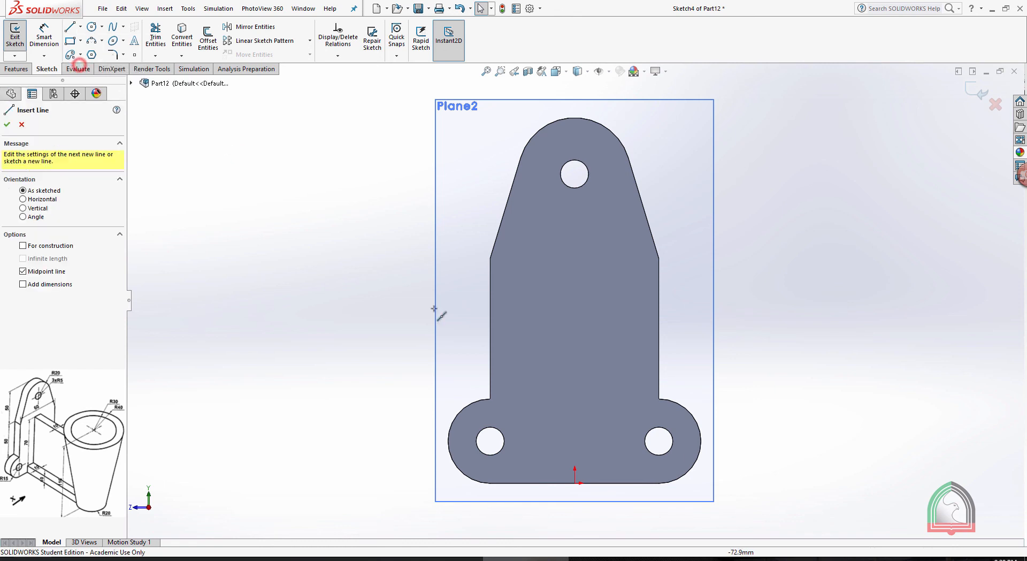
pyautogui.click(576, 483)
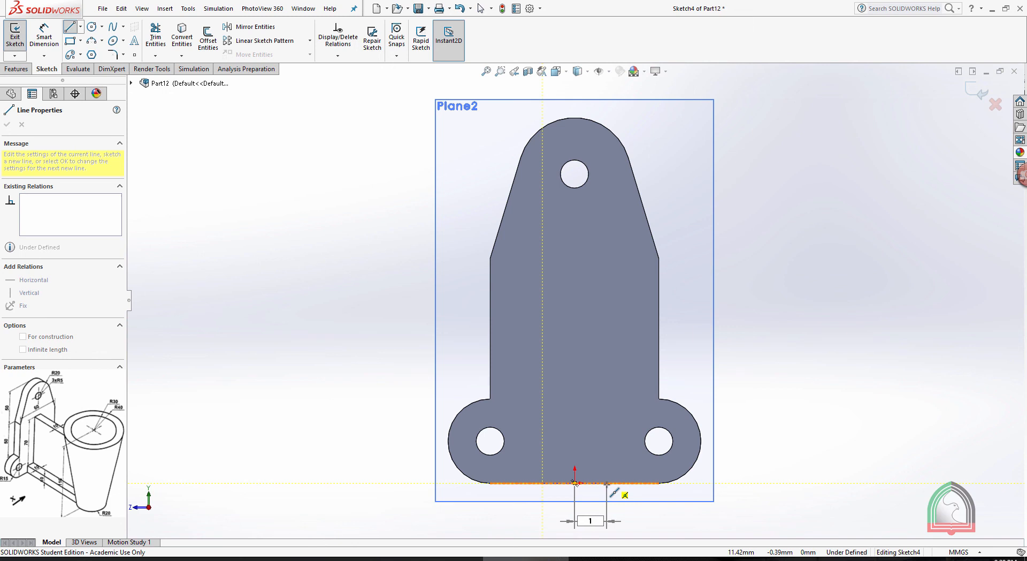
pyautogui.press('Return')
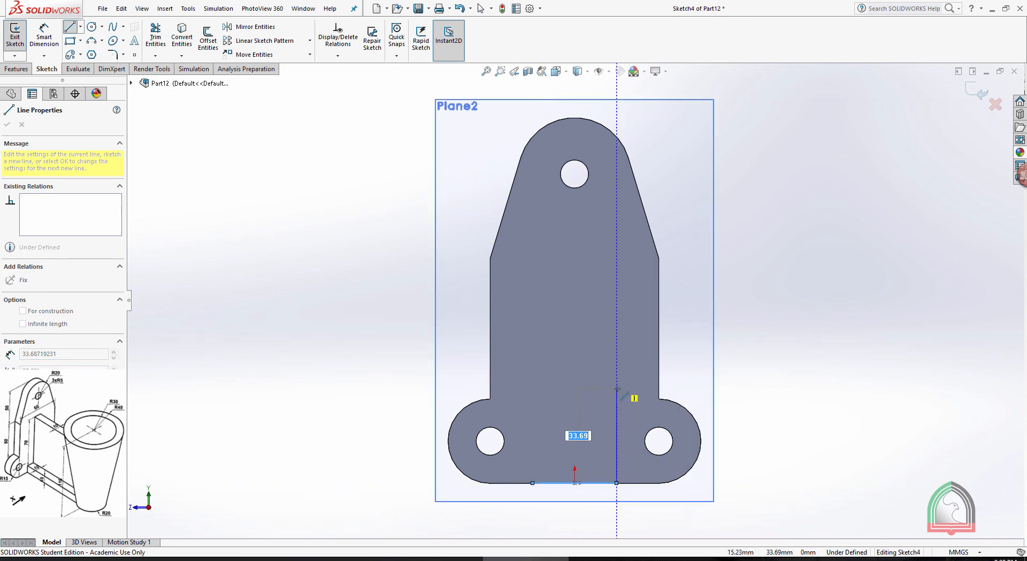
pyautogui.press('Escape')
# Draw a 10 mm vertical line up from the base line's right end, followed by a 10 mm horizontal line inward
pyautogui.click(70, 26)
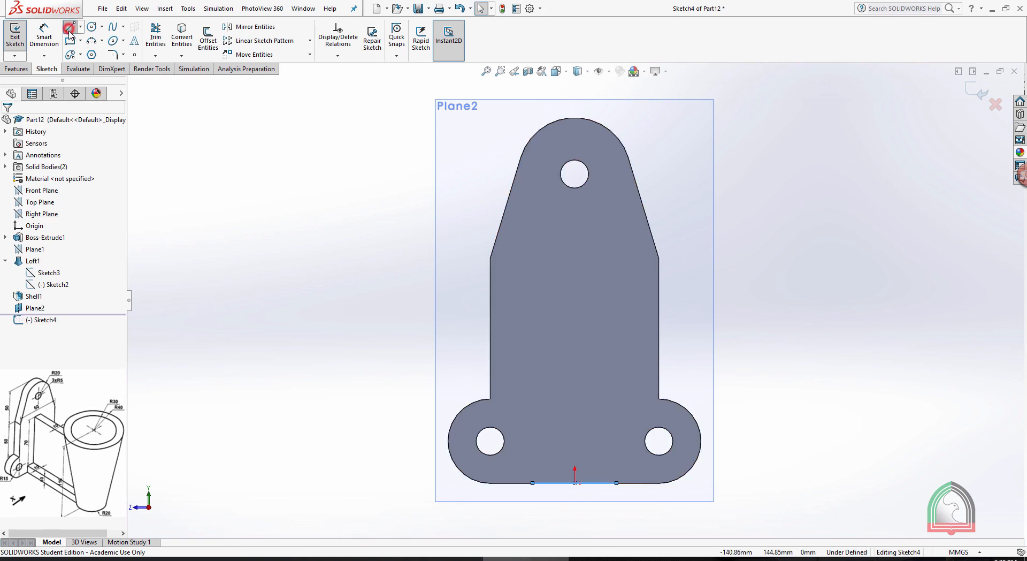
pyautogui.click(616, 483)
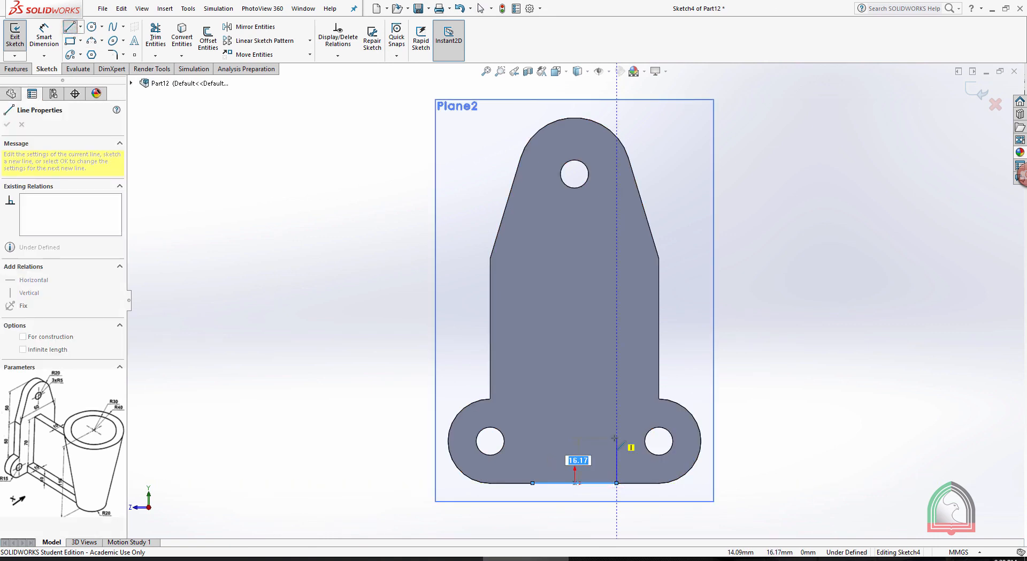
pyautogui.write('10')
pyautogui.press('Return')
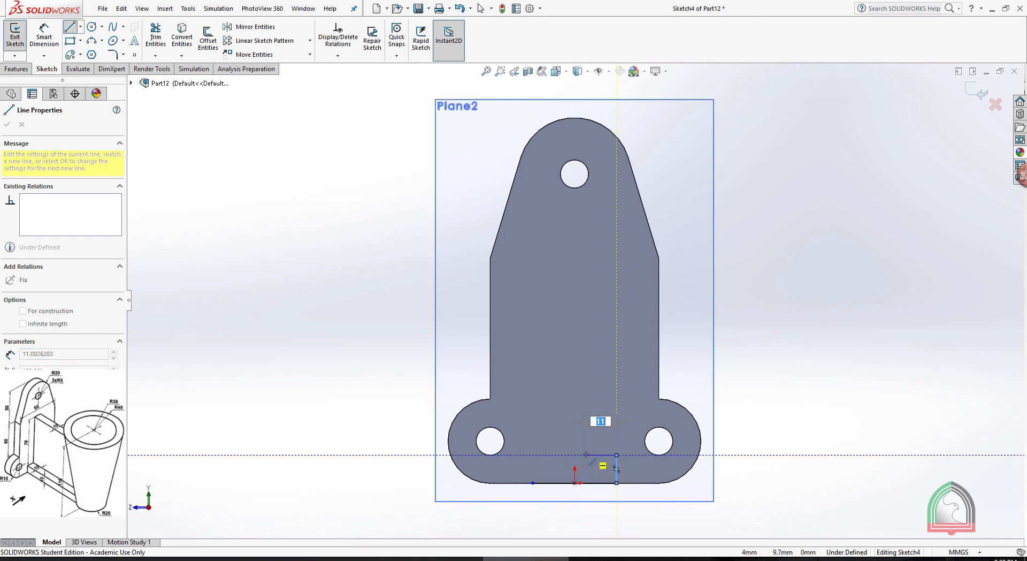
pyautogui.write('10')
pyautogui.press('Return')
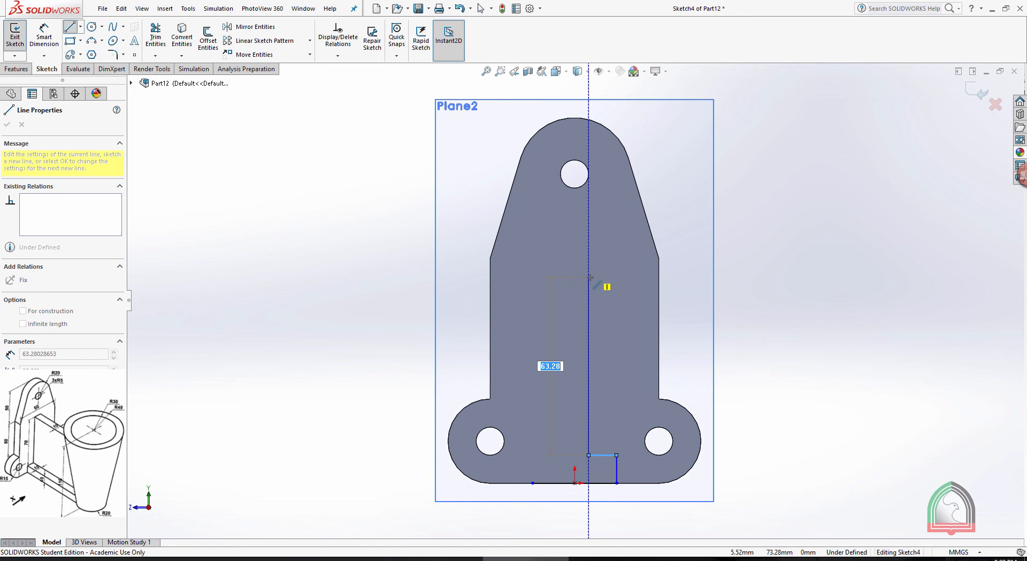
# Continue the profile with the web outline: 70 mm up, 10 mm across and 70 mm back down
pyautogui.write('70')
pyautogui.press('Return')
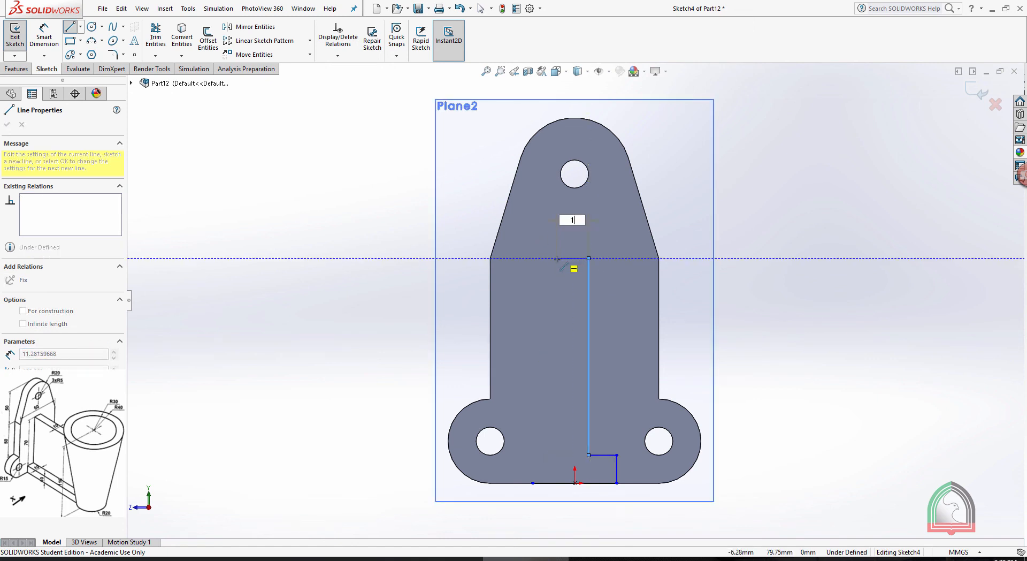
pyautogui.press('Return')
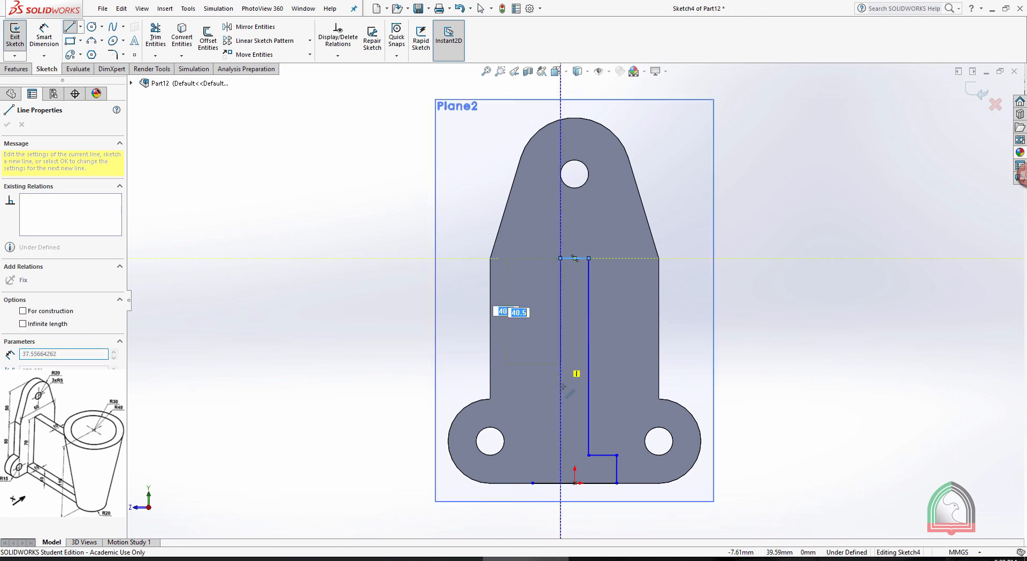
pyautogui.write('70')
pyautogui.press('Return')
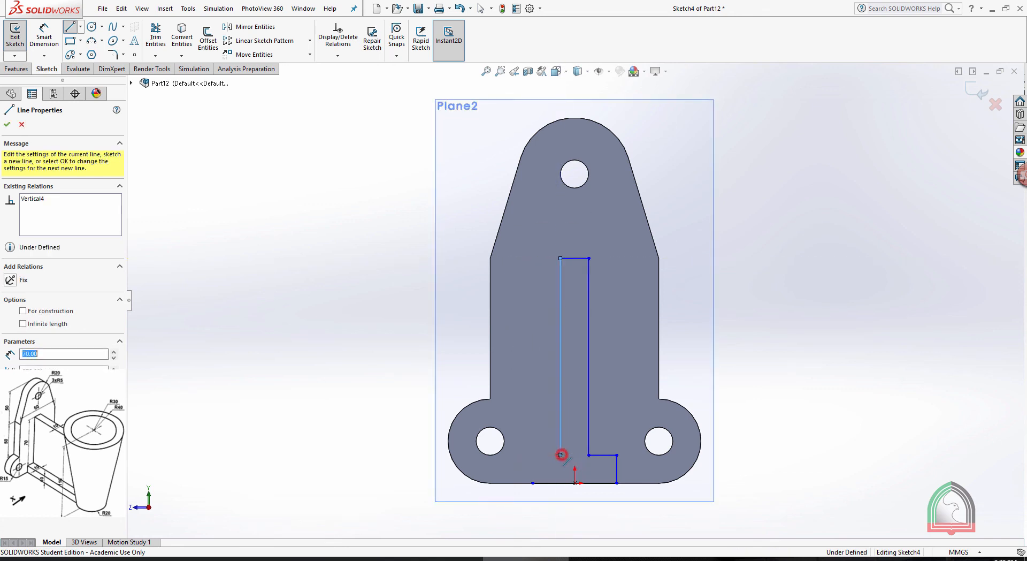
# Close the inverted-T profile with a 10 mm horizontal line outward and a vertical line down to the base line's left end
pyautogui.press('Return')
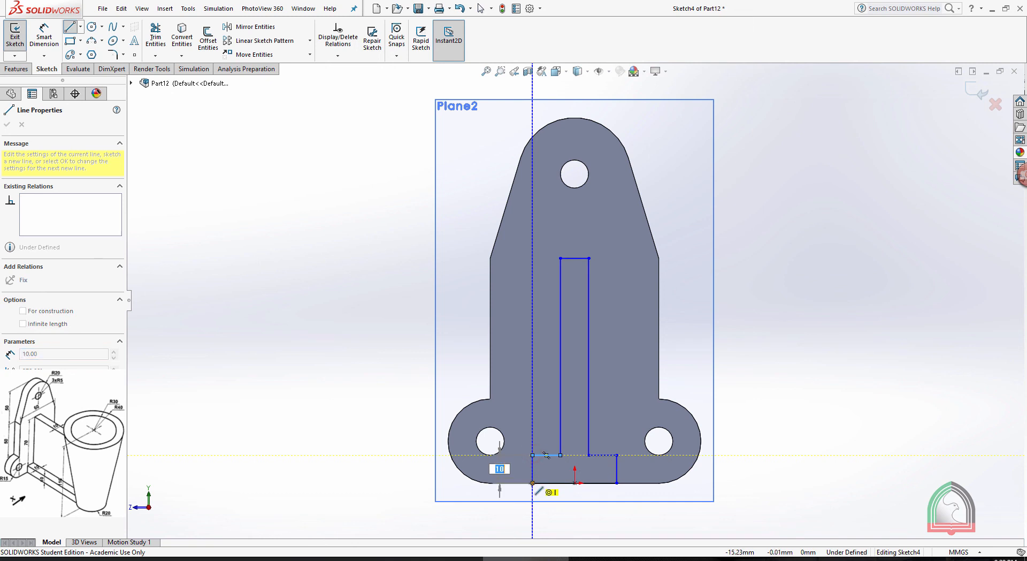
pyautogui.doubleClick(533, 483)
pyautogui.press('Escape')
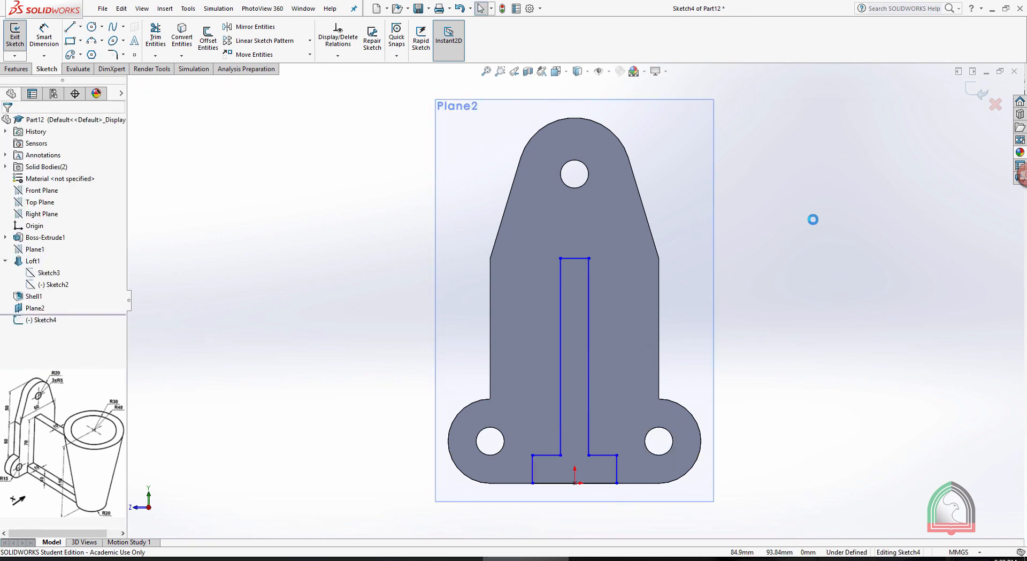
# Dimension the width of the profile's base line and the height of the flange's right edge
pyautogui.click(44, 36)
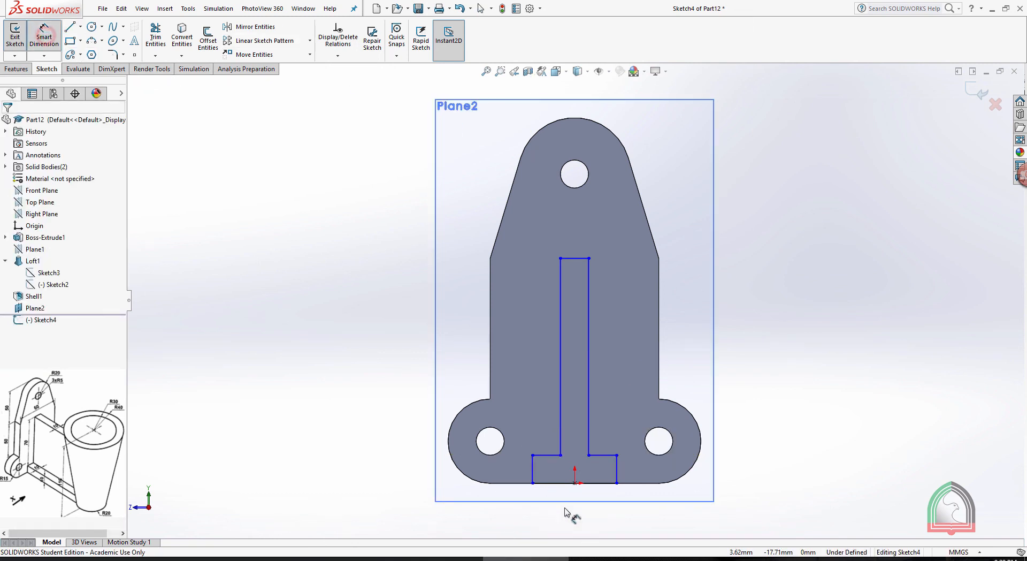
pyautogui.click(549, 483)
pyautogui.click(540, 511)
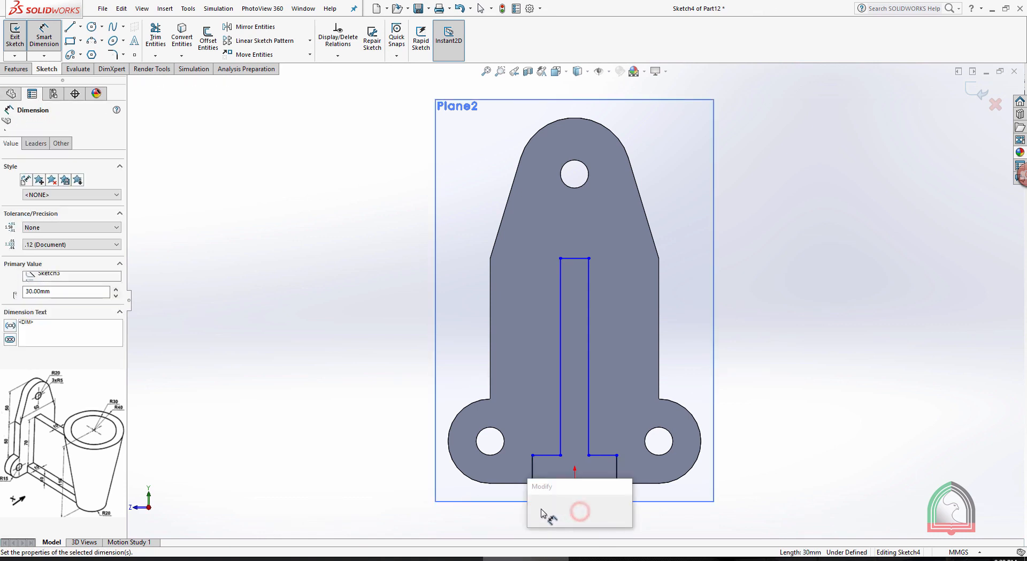
pyautogui.click(534, 509)
pyautogui.click(617, 468)
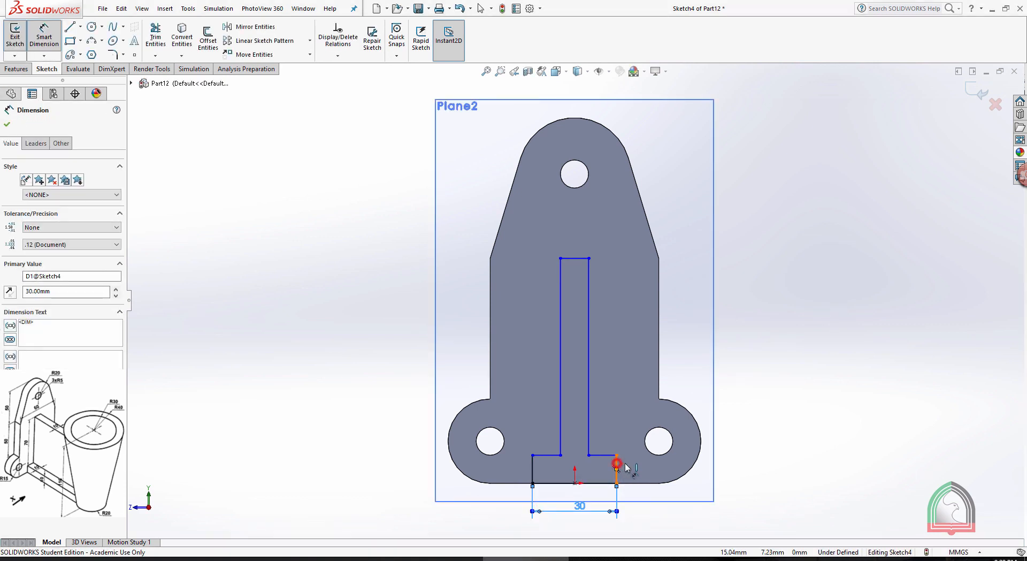
pyautogui.click(633, 468)
pyautogui.click(587, 464)
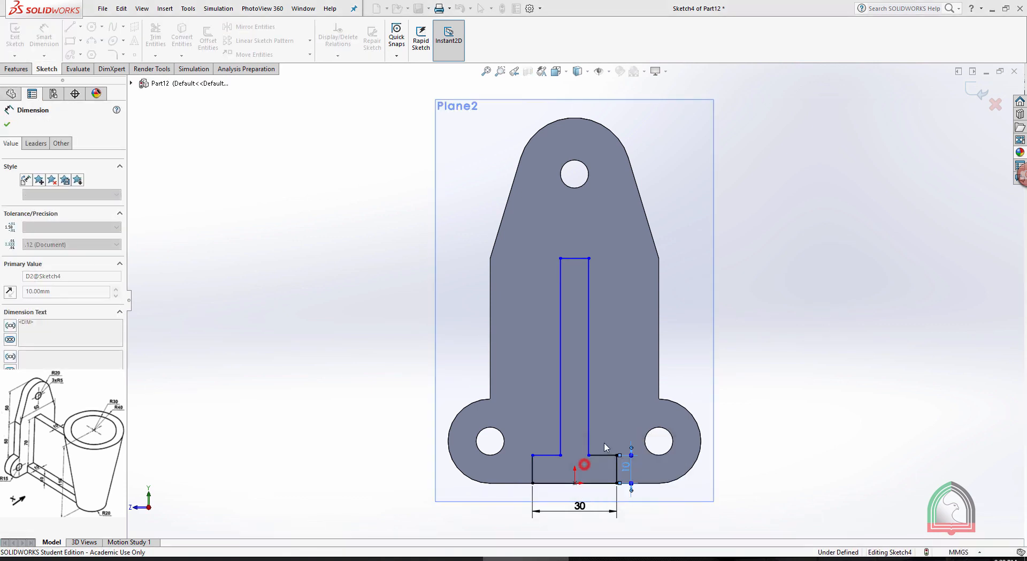
# Dimension the horizontal step at the right of the flange and the height of the web's right edge
pyautogui.click(601, 456)
pyautogui.click(608, 429)
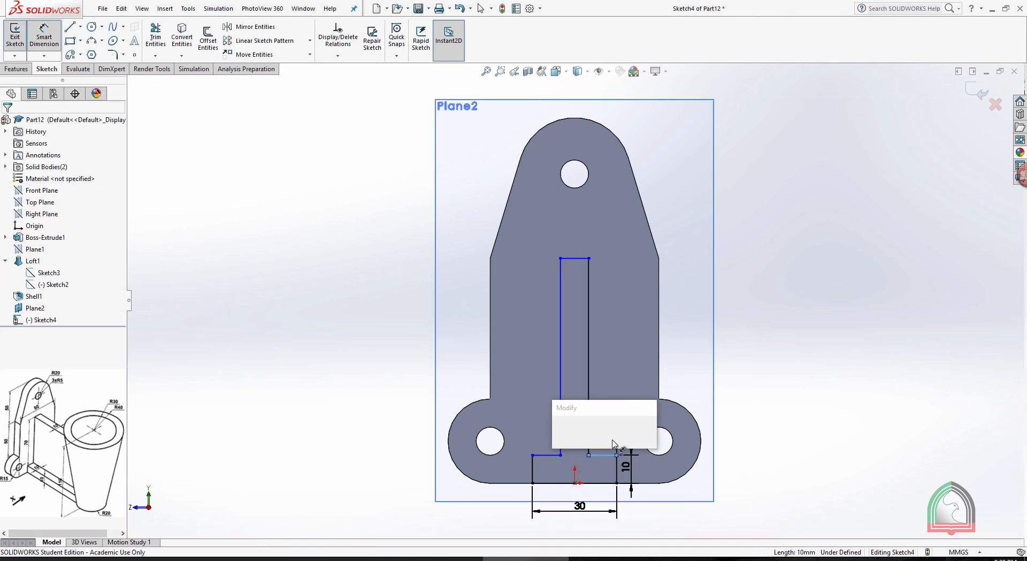
pyautogui.click(559, 430)
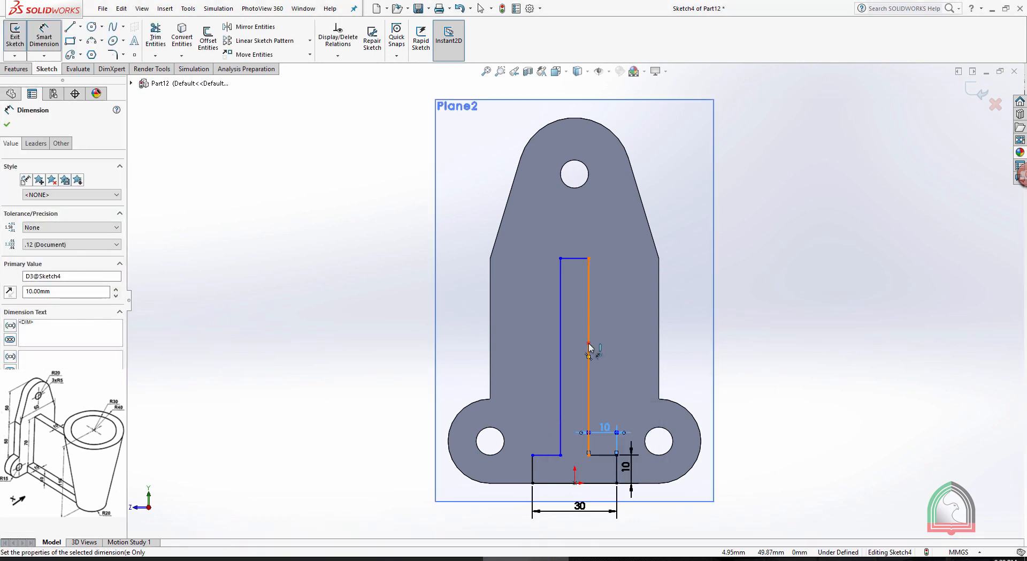
pyautogui.click(588, 343)
pyautogui.click(627, 347)
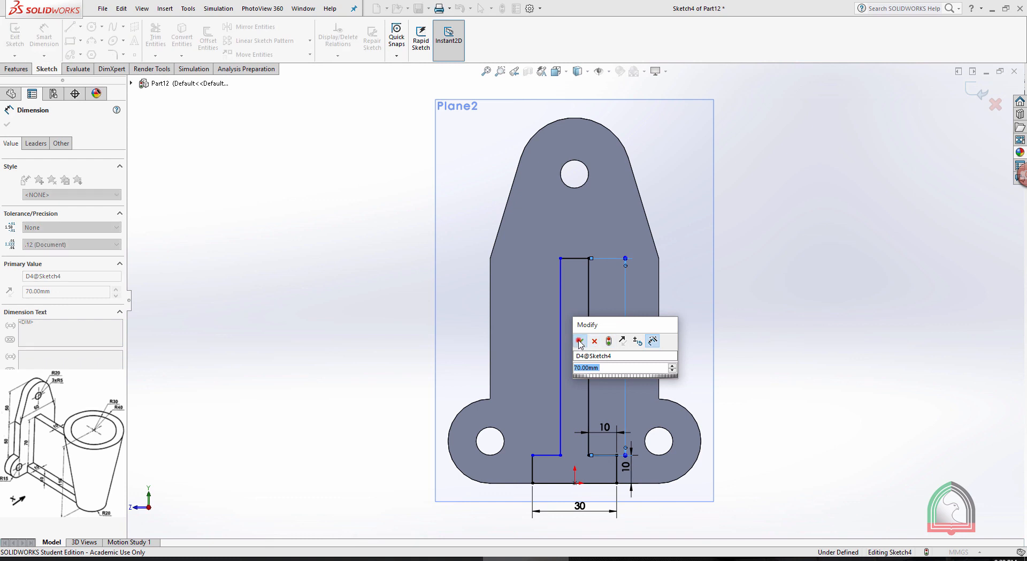
pyautogui.click(584, 339)
# Dimension the width of the web's upper edge and exit the sketch
pyautogui.click(568, 257)
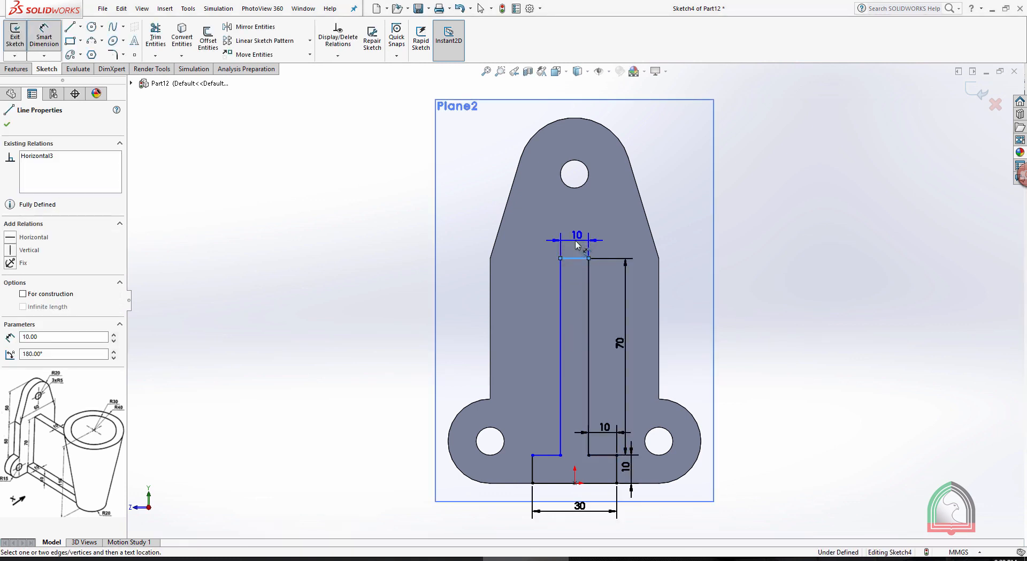
pyautogui.click(575, 240)
pyautogui.click(530, 236)
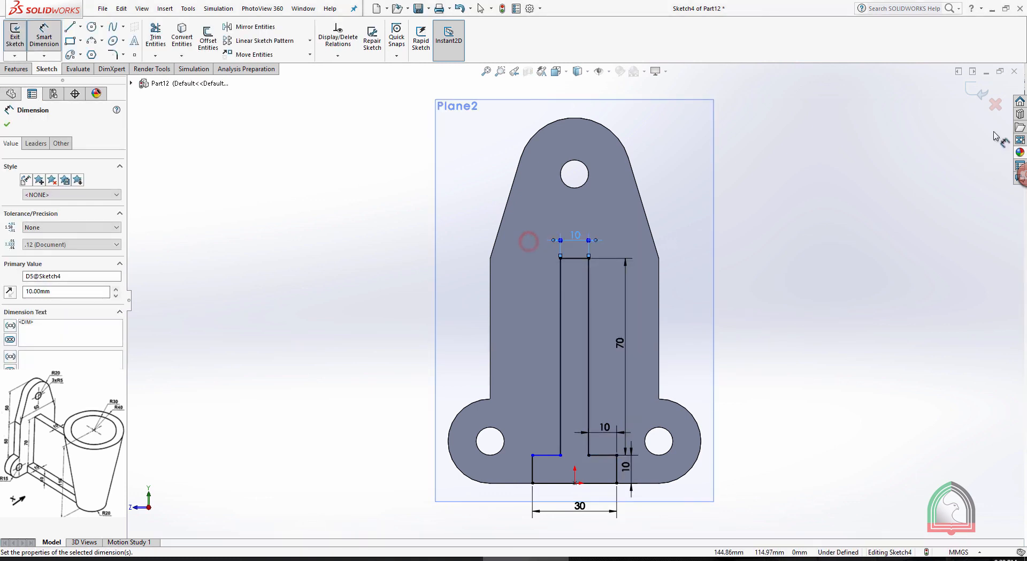
pyautogui.click(979, 94)
# Show the hidden Loft1 body of the tapered cup again
pyautogui.moveTo(781, 172)
pyautogui.mouseDown(button='middle')
pyautogui.moveTo(745, 202)
pyautogui.moveTo(767, 254)
pyautogui.mouseUp(button='middle')
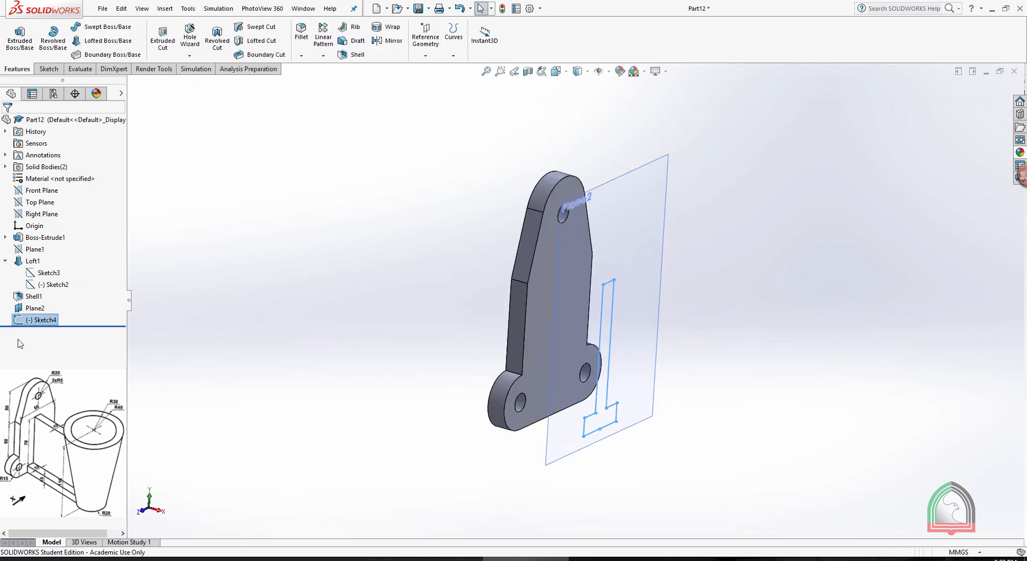
pyautogui.rightClick(31, 263)
pyautogui.click(37, 243)
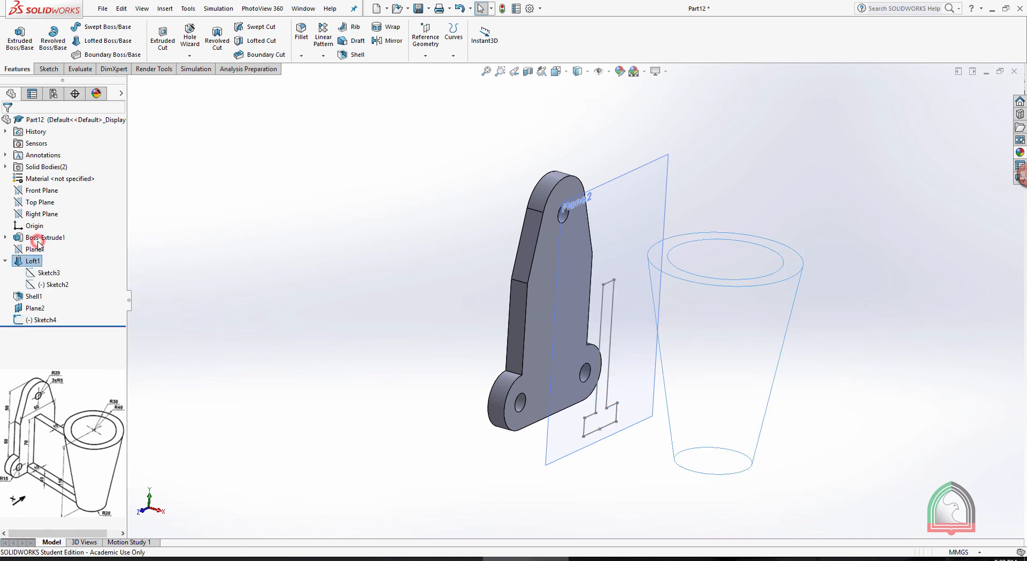
# Start a boss extrusion of the inverted-T sketch with Direction 1 set to Up To Next, reaching the tapered cup
pyautogui.scroll(1, 829, 325)
pyautogui.moveTo(844, 314)
pyautogui.mouseDown(button='middle')
pyautogui.moveTo(828, 326)
pyautogui.moveTo(855, 327)
pyautogui.mouseUp(button='middle')
pyautogui.click(20, 37)
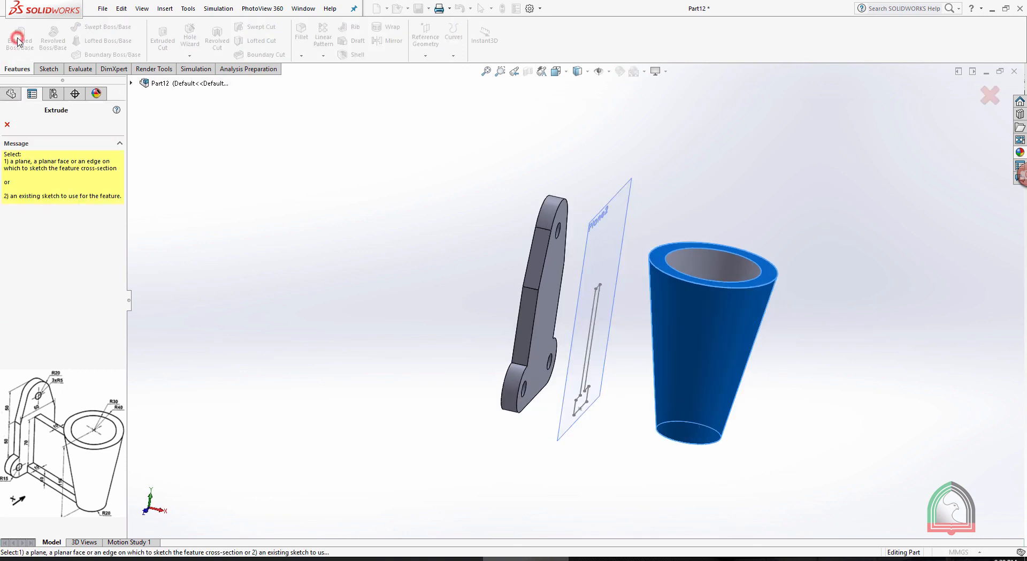
pyautogui.moveTo(609, 339); pyautogui.dragTo(605, 331, button='middle')
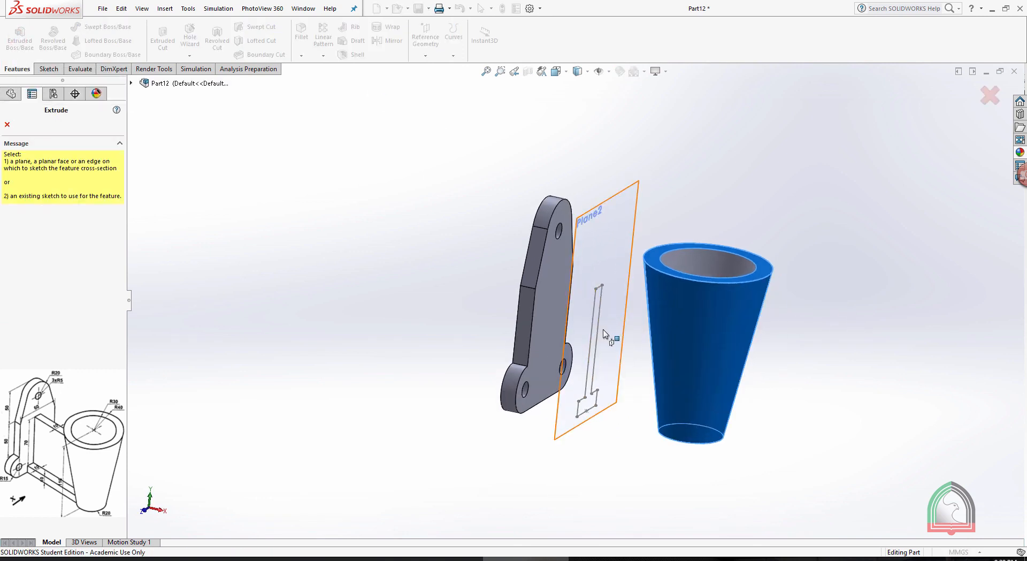
pyautogui.click(598, 329)
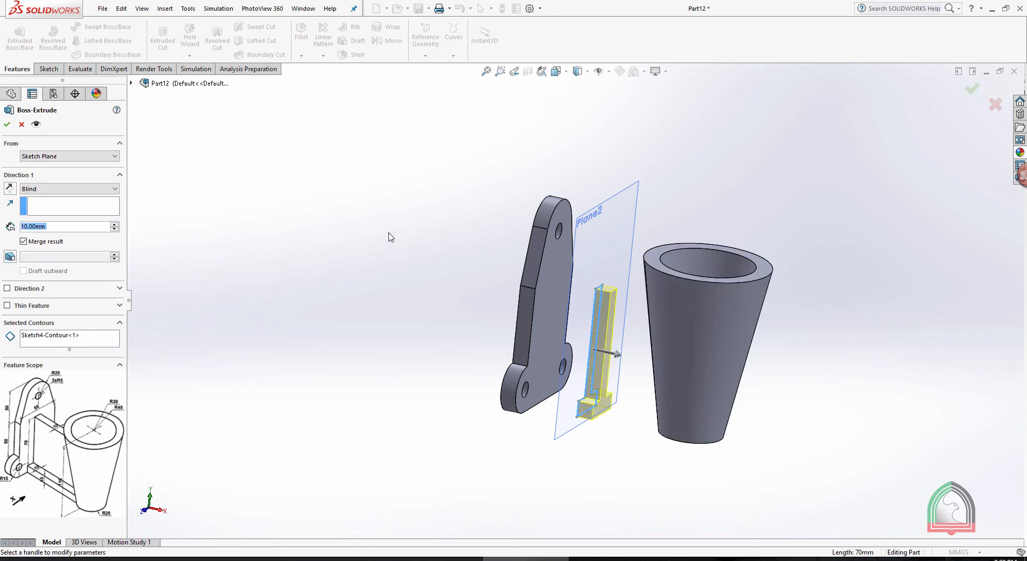
pyautogui.click(69, 189)
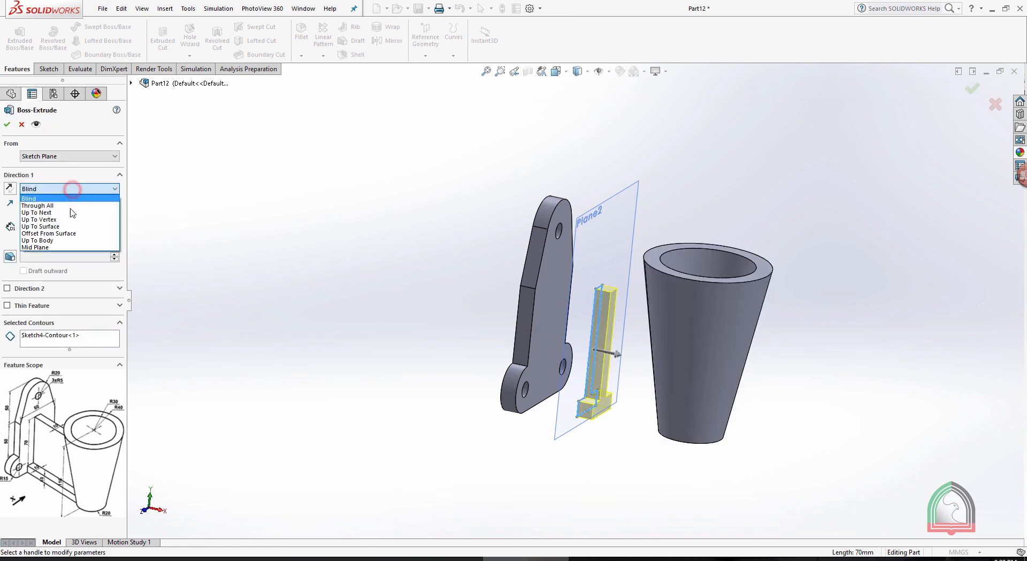
pyautogui.click(72, 211)
pyautogui.moveTo(775, 368); pyautogui.dragTo(587, 330, button='middle')
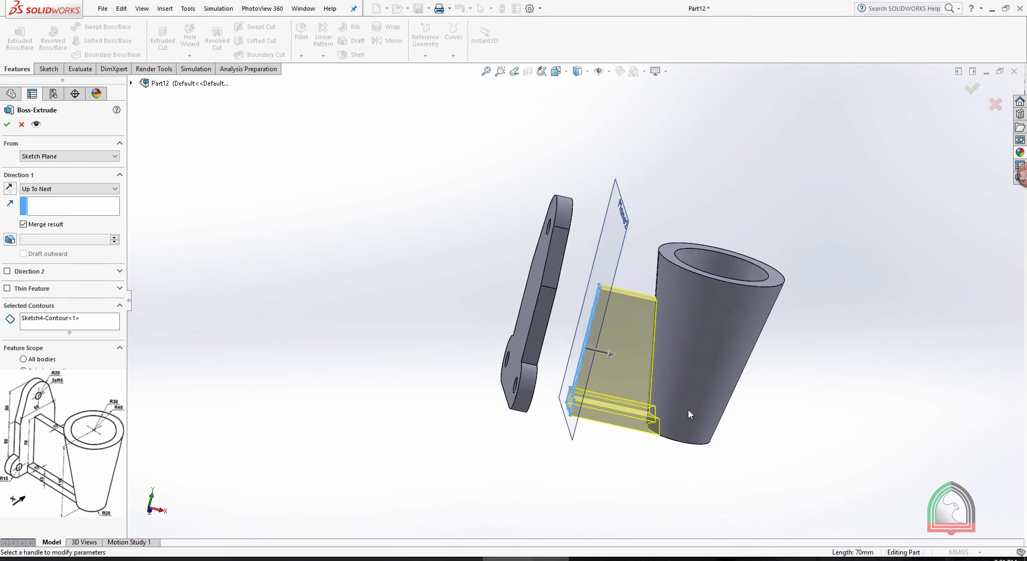
# Check the Exercise 09 drawing, return to SOLIDWORKS and finish the extrusion with Direction 2 enabled and set to Up To Next
pyautogui.click(439, 558)
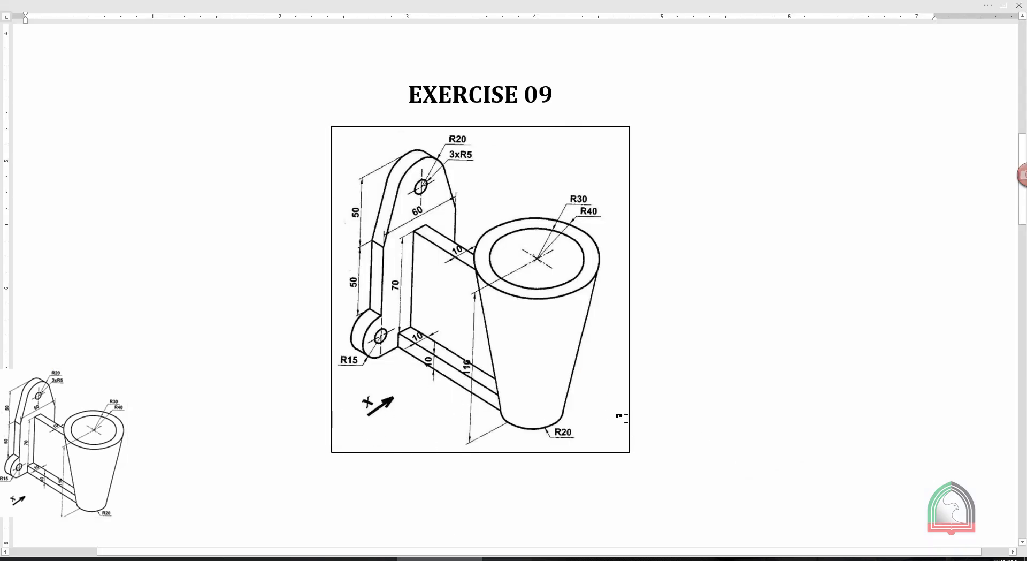
pyautogui.click(530, 558)
pyautogui.moveTo(888, 339); pyautogui.dragTo(859, 336, button='middle')
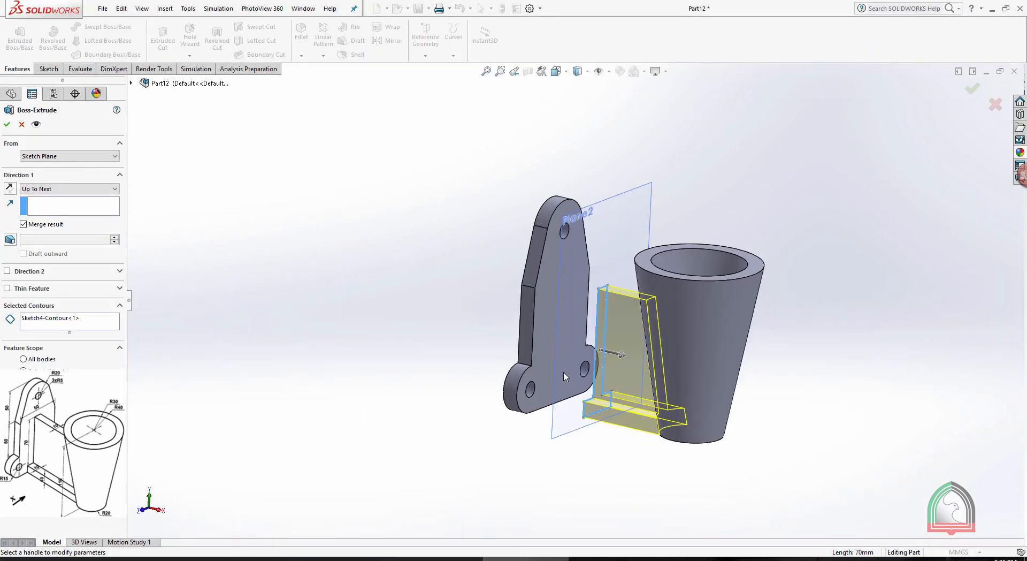
pyautogui.click(7, 271)
pyautogui.click(49, 287)
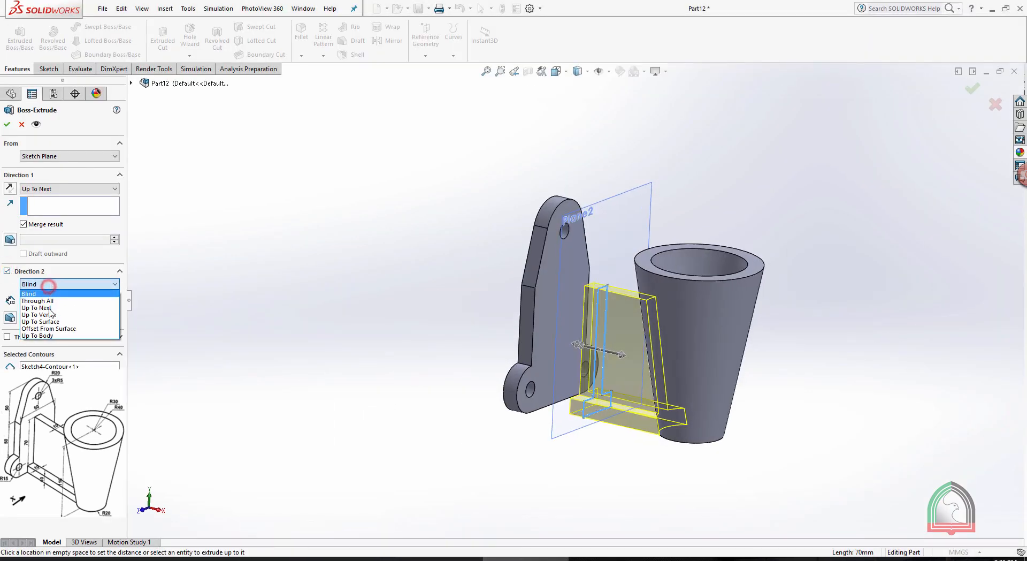
pyautogui.click(46, 309)
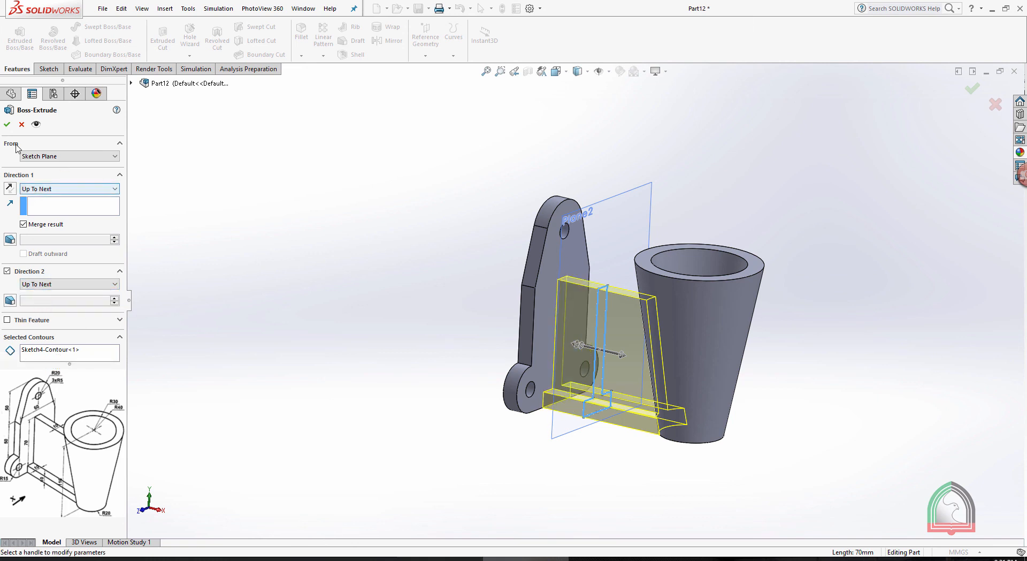
pyautogui.click(7, 125)
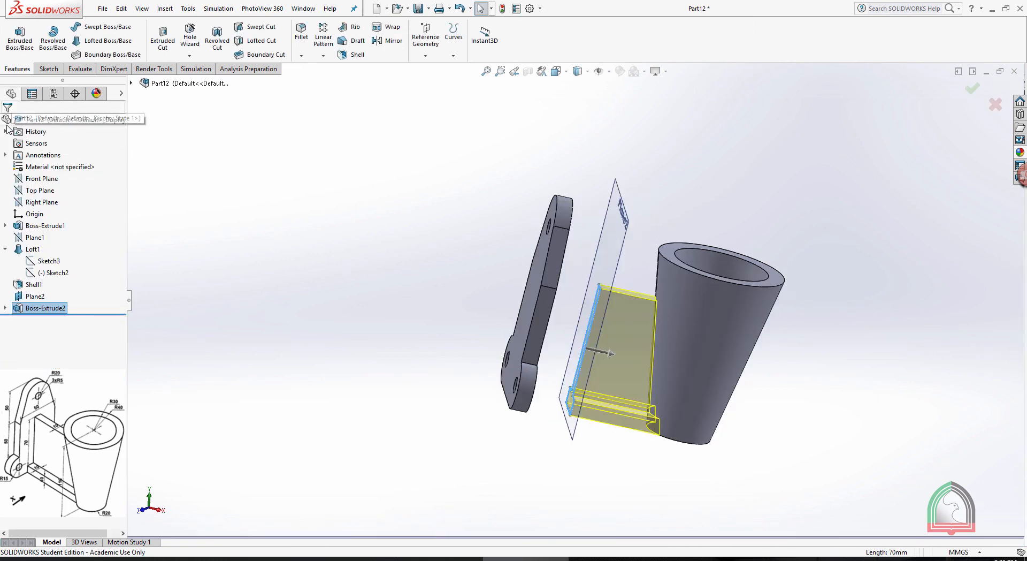
# Hide the reference plane between the mounting plate and the tapered cup, leaving only the solid bracket displayed
pyautogui.click(741, 165)
pyautogui.click(630, 194)
pyautogui.click(686, 167)
pyautogui.moveTo(844, 213); pyautogui.dragTo(690, 177, button='middle')
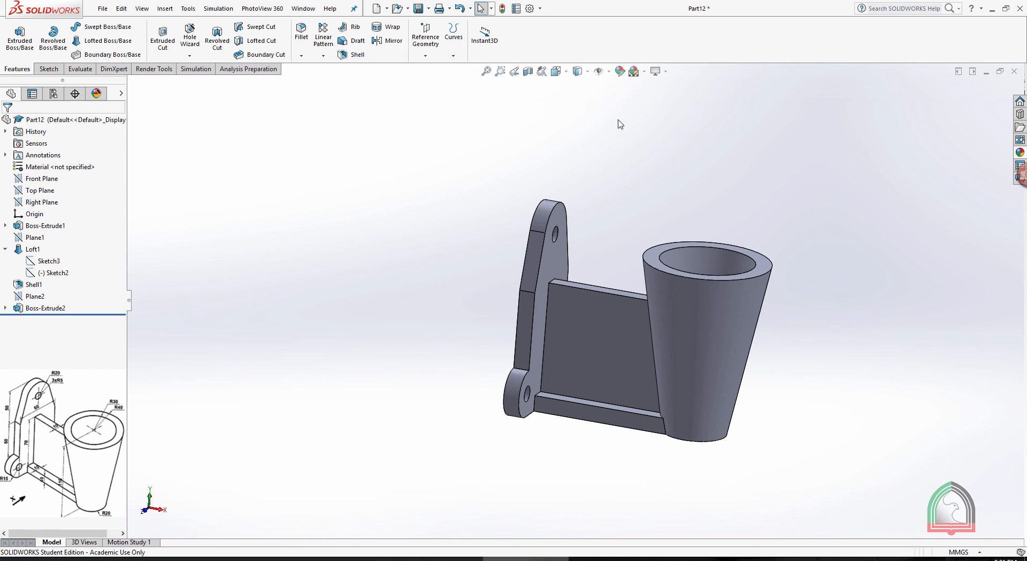
# Display the bracket with Hidden Lines Removed and split the graphics area into four views
pyautogui.click(587, 71)
pyautogui.click(581, 116)
pyautogui.press('space')
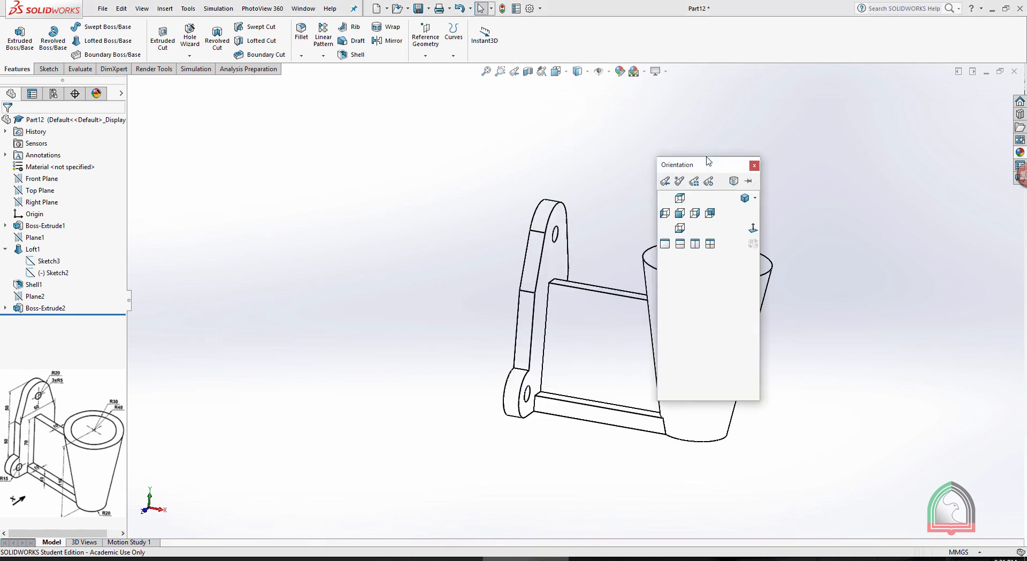
pyautogui.click(710, 243)
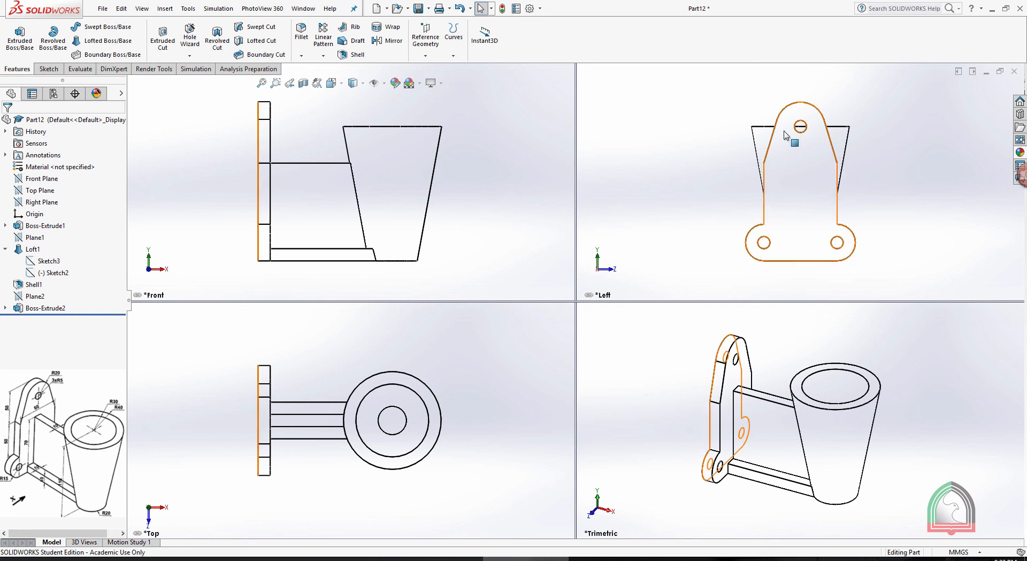
# Change the Left view to the Right orientation and compare the four views with the Exercise 09 drawing
pyautogui.click(785, 73)
pyautogui.click(812, 114)
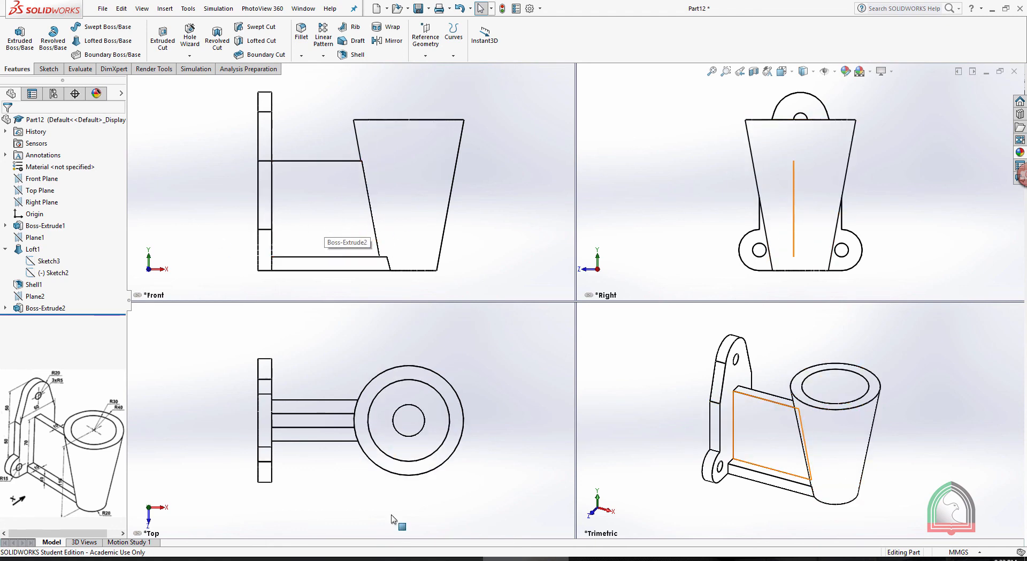
pyautogui.click(417, 558)
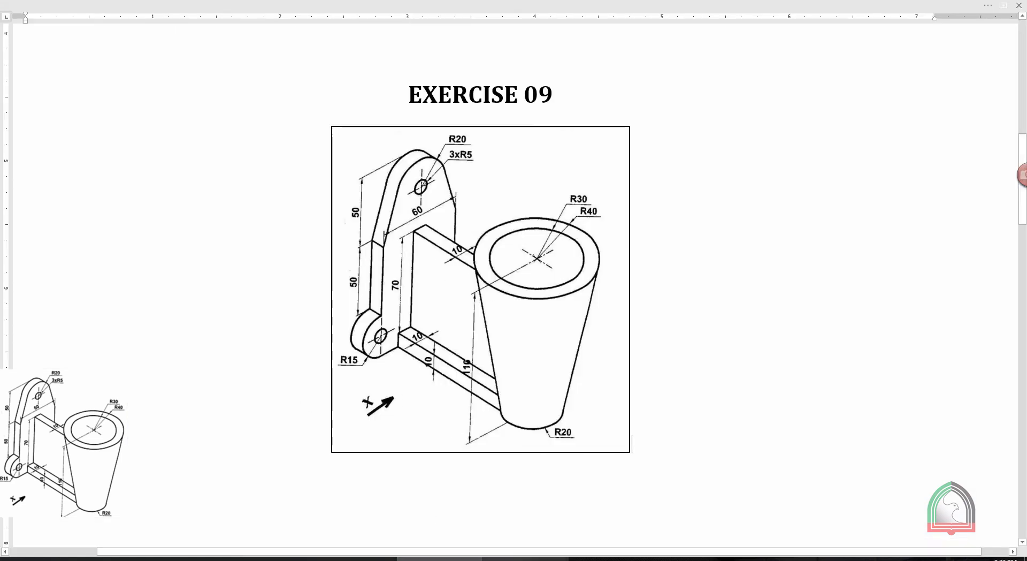
pyautogui.click(527, 558)
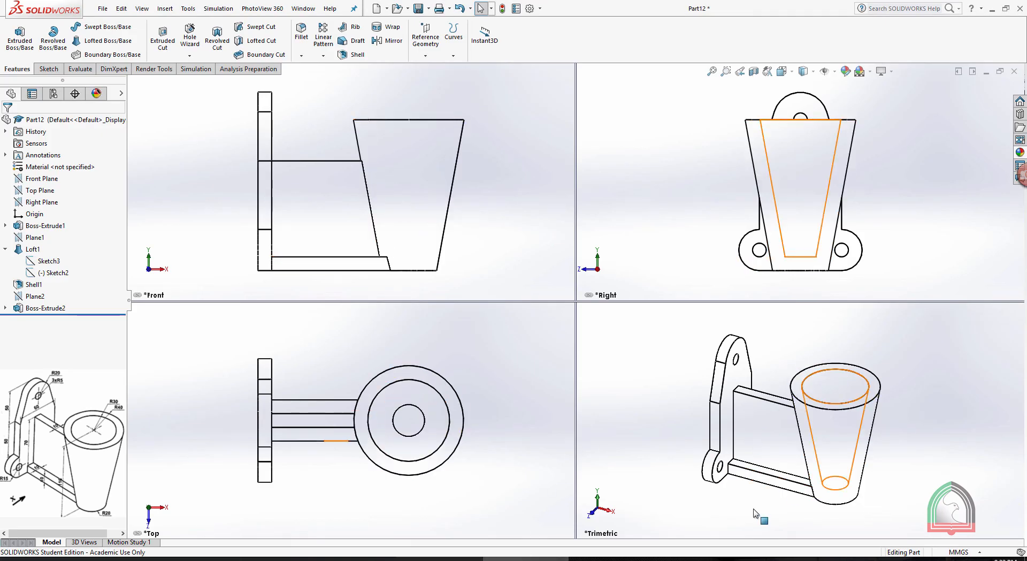
# Change the Trimetric view of the bracket to the Isometric orientation
pyautogui.click(774, 323)
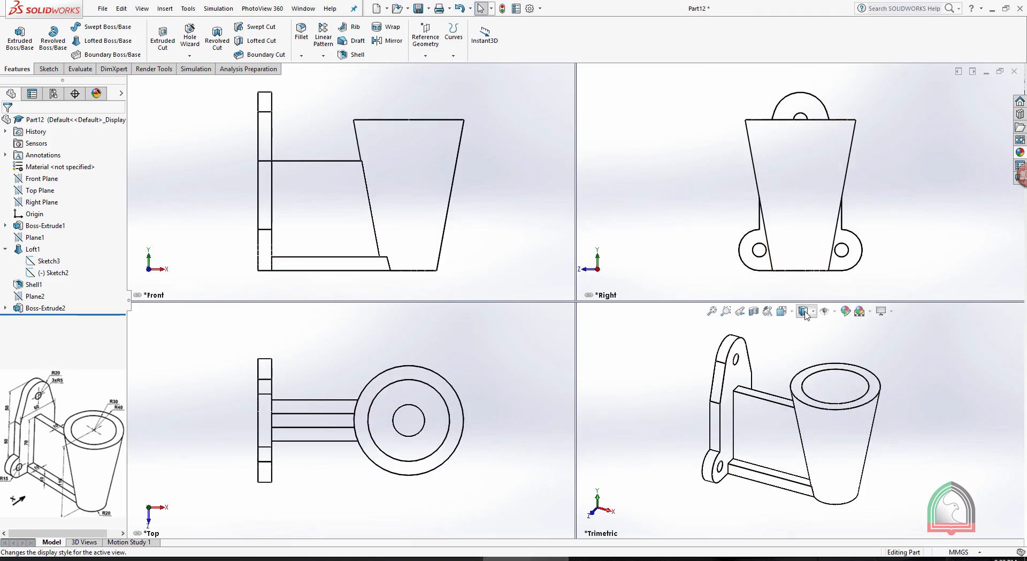
pyautogui.click(784, 311)
pyautogui.click(854, 343)
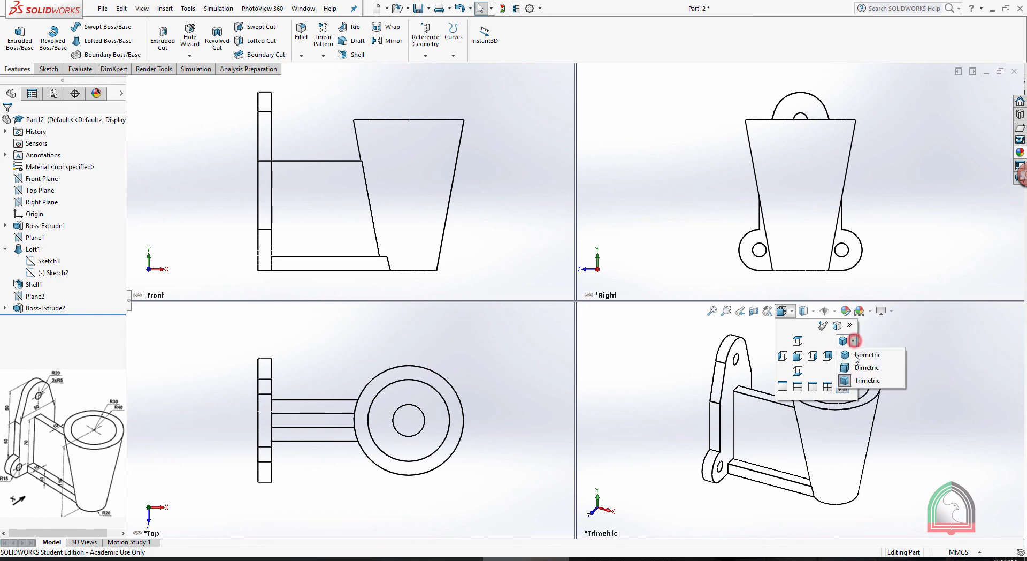
pyautogui.click(862, 356)
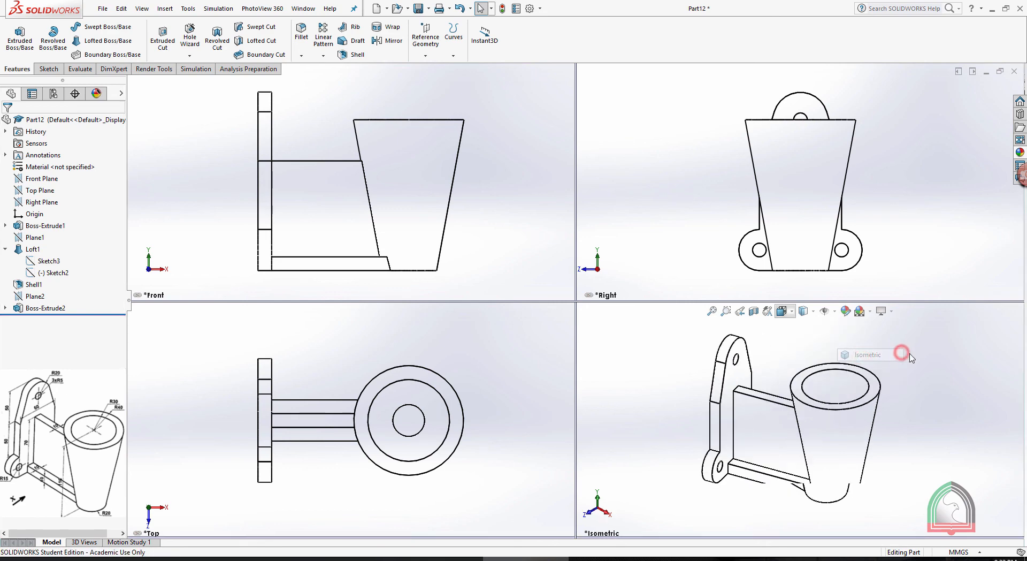